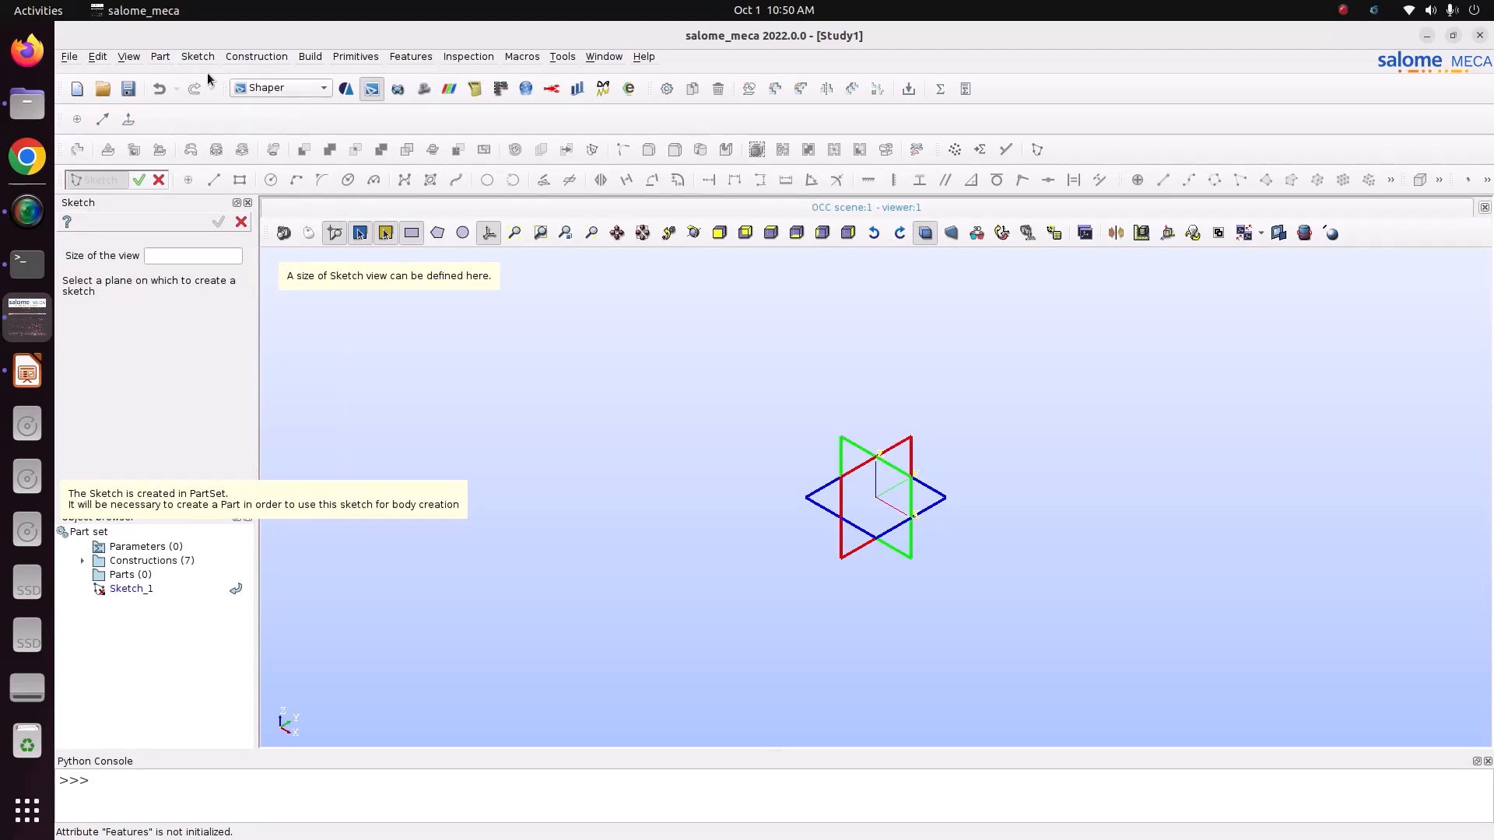
# Step: Place the new sketch on the XY plane and align the view face-on to it
pyautogui.scroll(5, 843, 523)
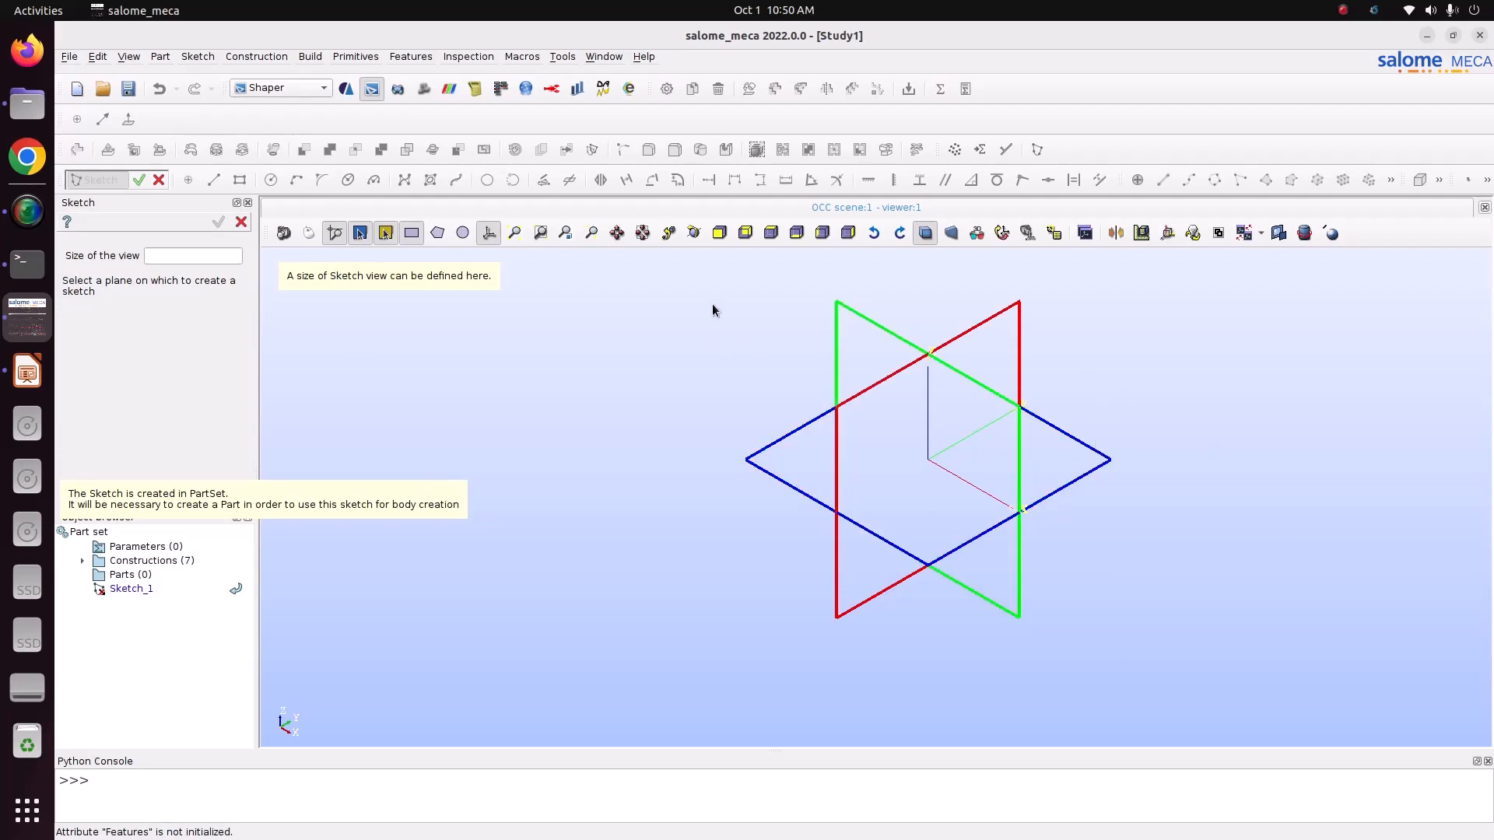
pyautogui.click(693, 233)
pyautogui.moveTo(705, 361); pyautogui.dragTo(978, 593)
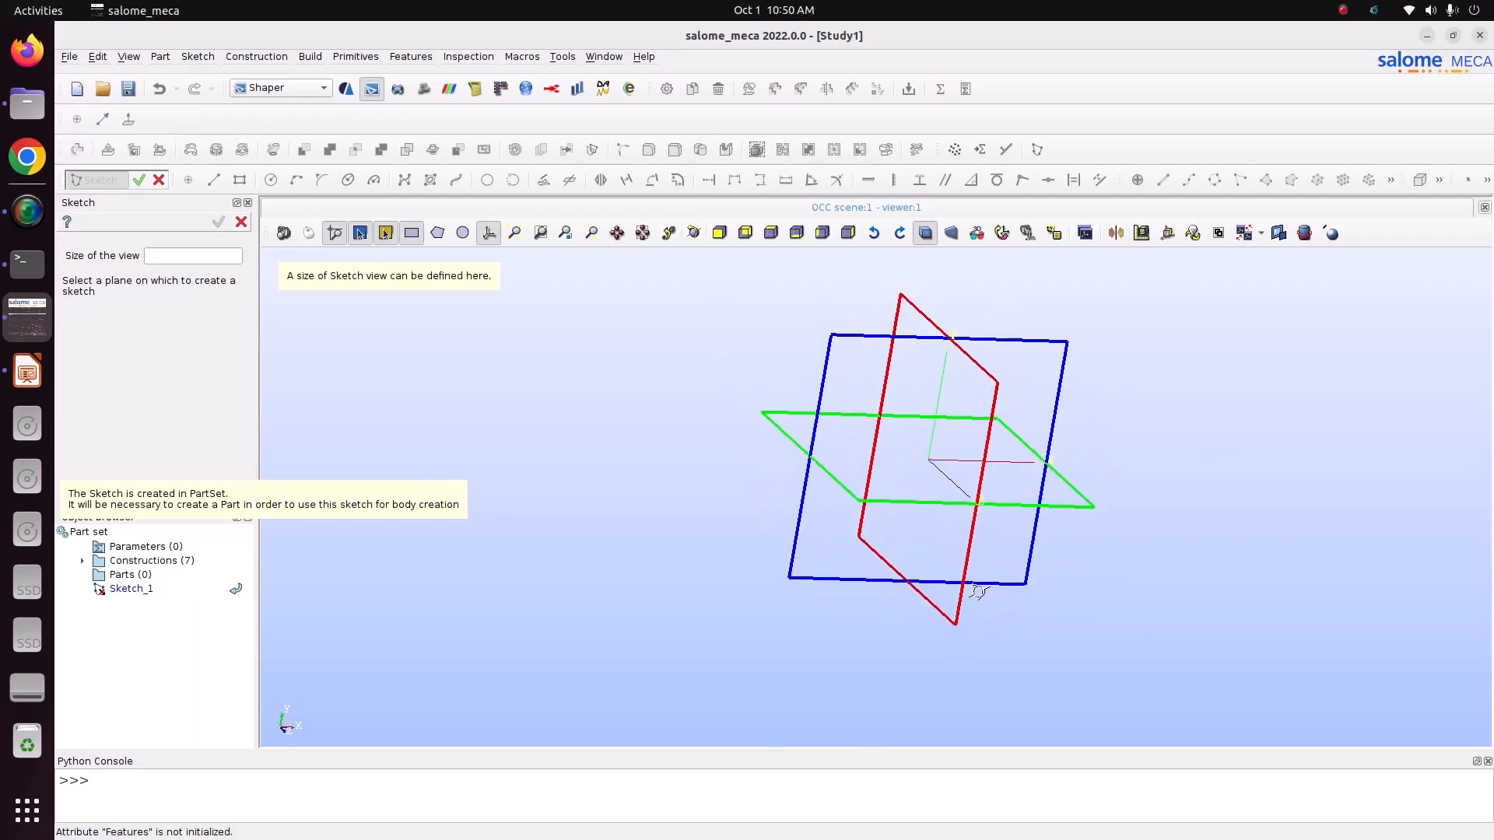
pyautogui.click(1024, 344)
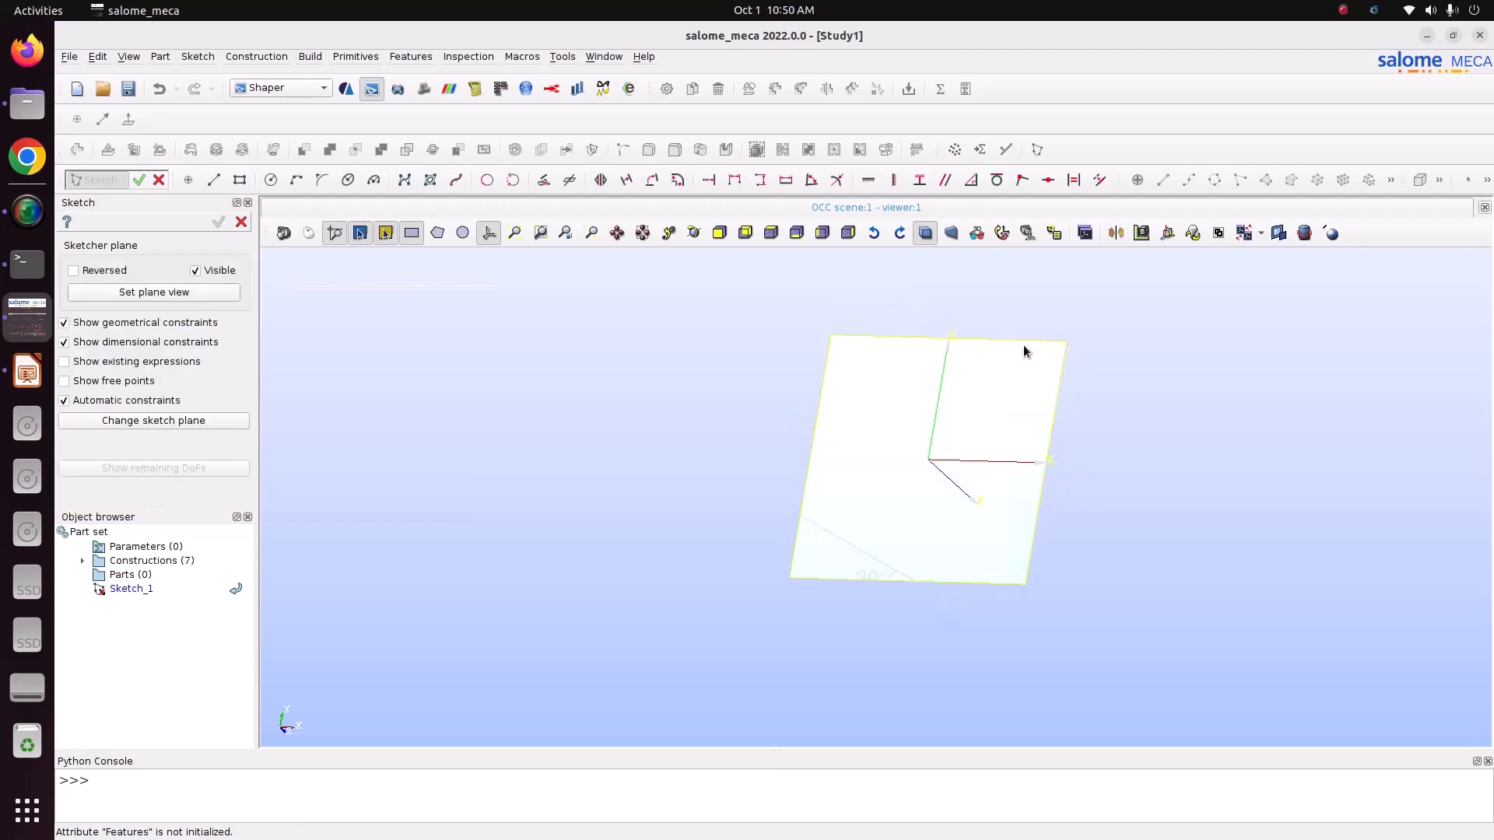
pyautogui.click(158, 293)
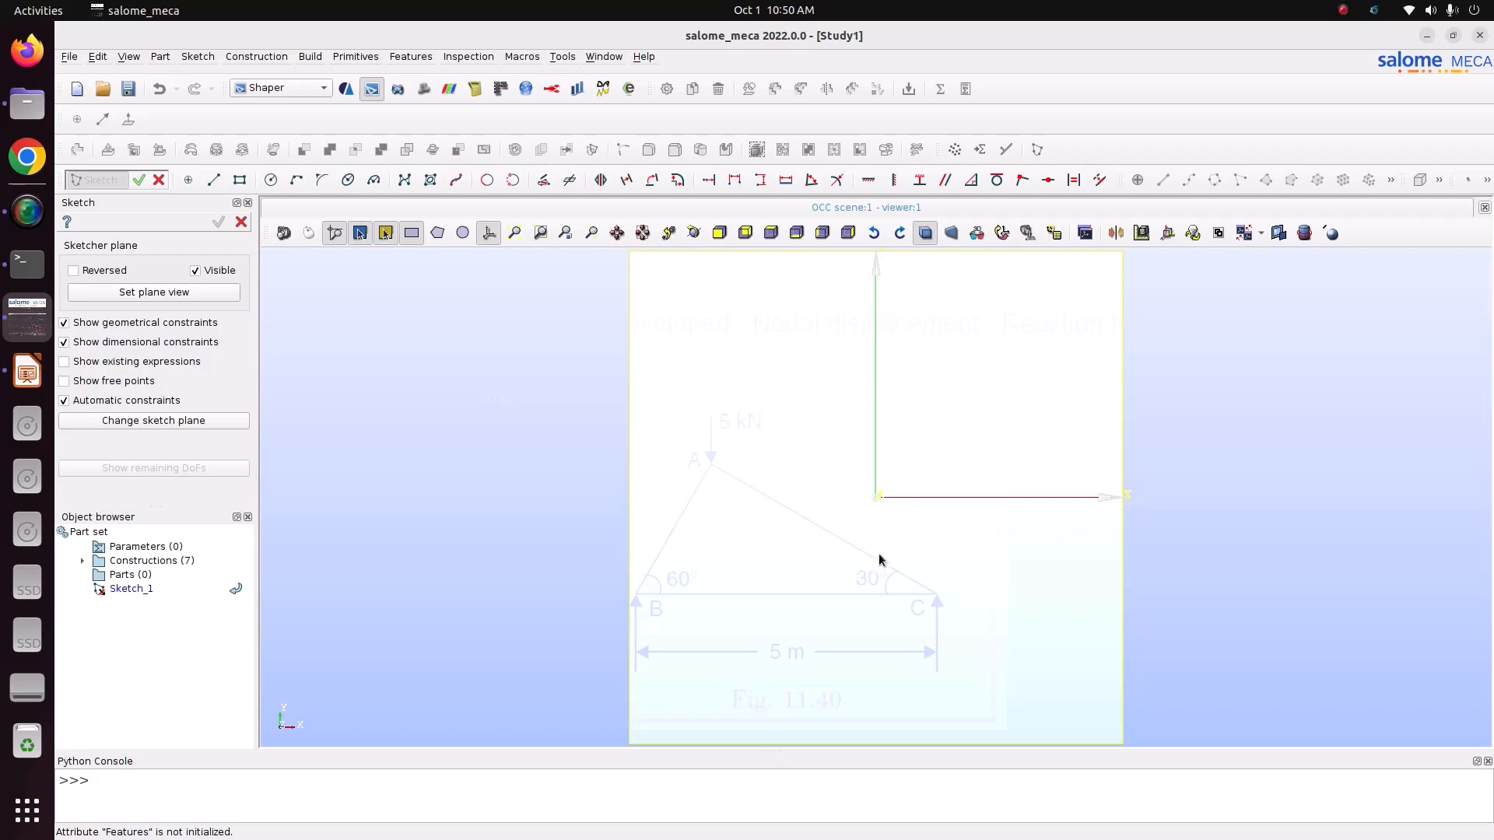
# Step: Draw a closed triangle with a horizontal base about 175 long on the X axis and its apex near X 67, Y 75
pyautogui.scroll(-3, 880, 560)
pyautogui.scroll(2, 957, 502)
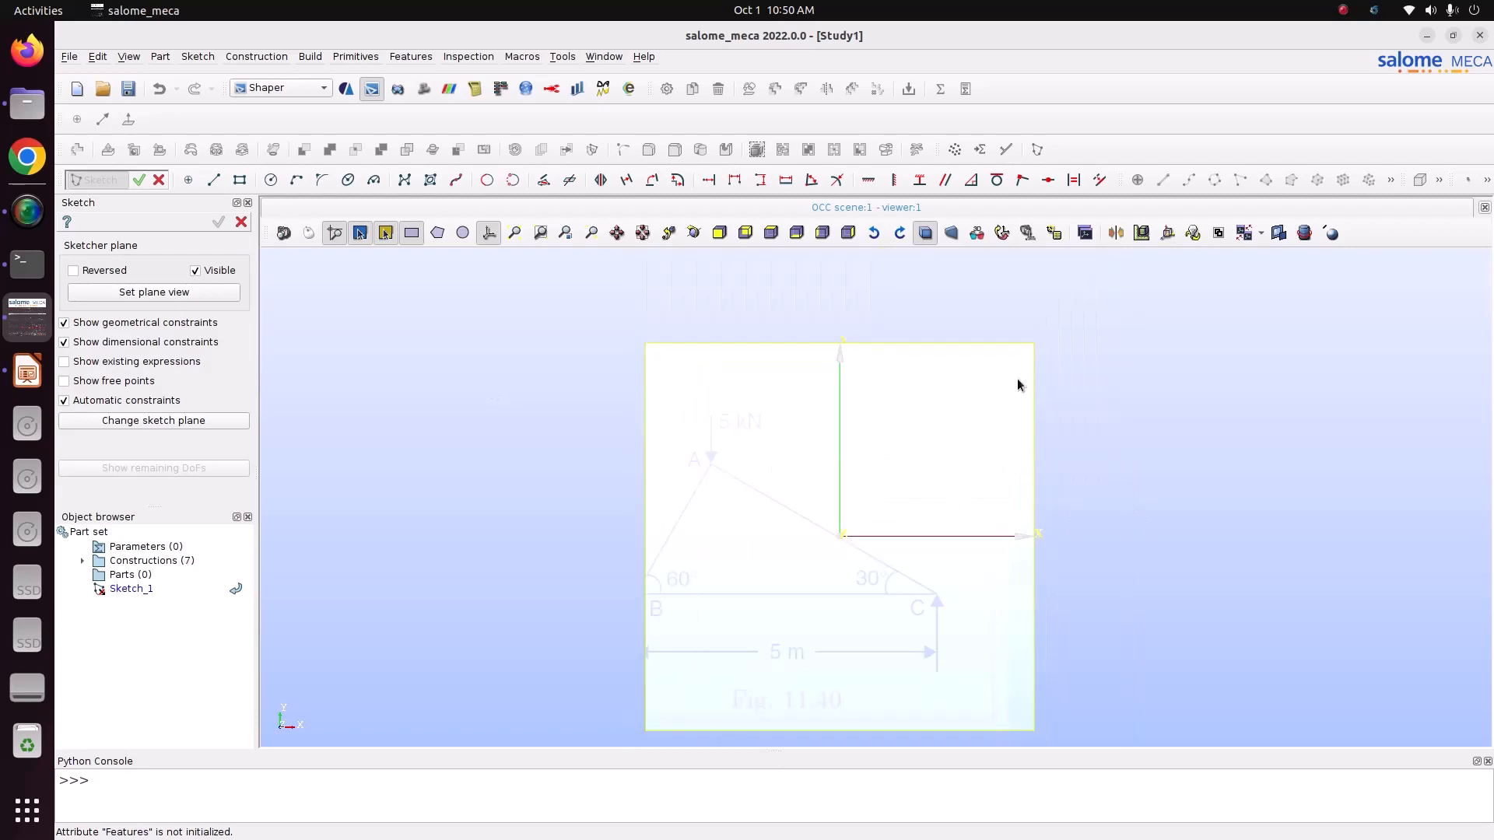
pyautogui.click(212, 187)
pyautogui.click(879, 536)
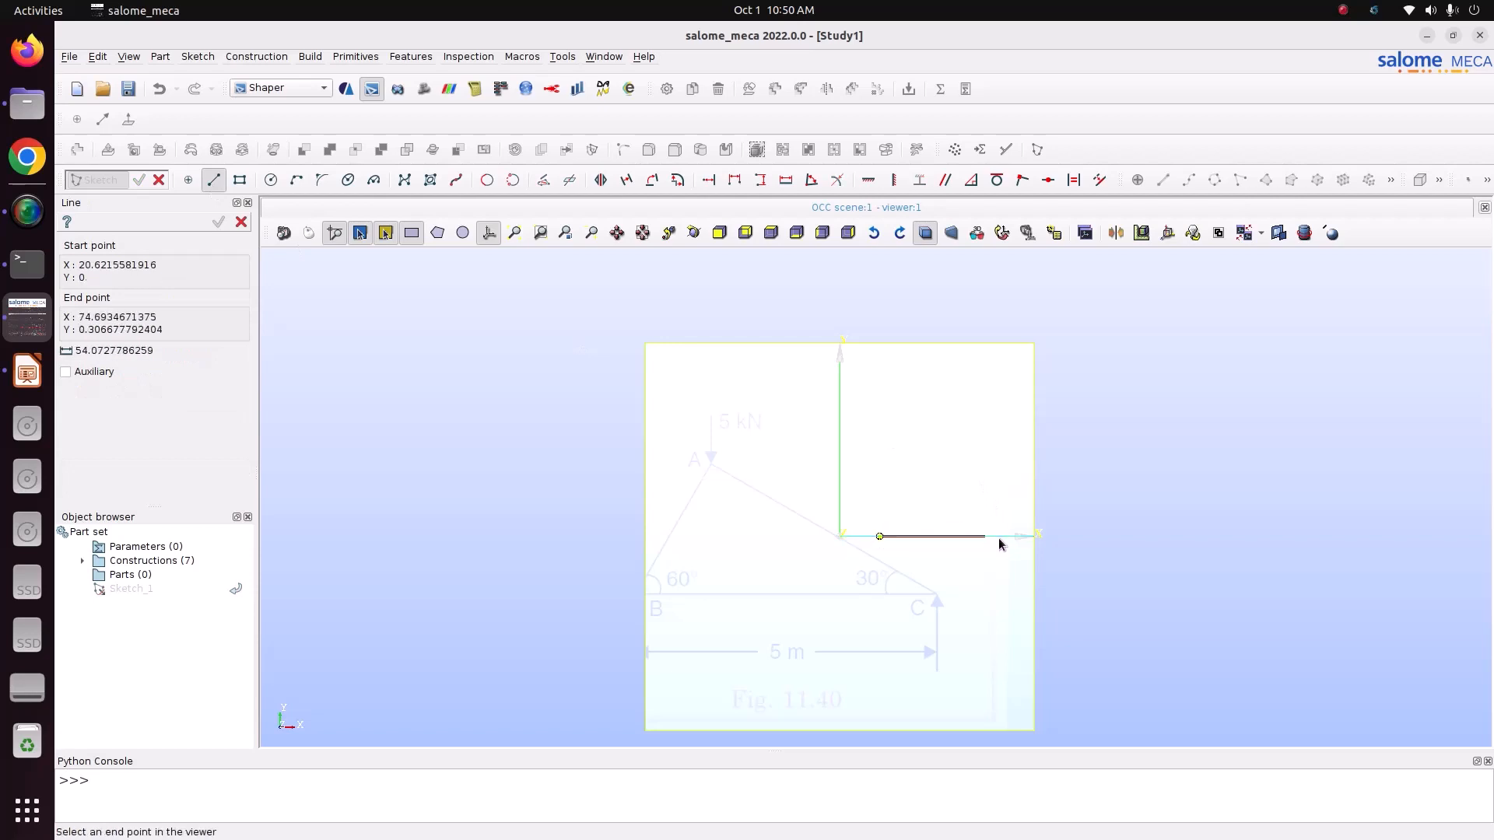
pyautogui.click(1218, 536)
pyautogui.click(970, 391)
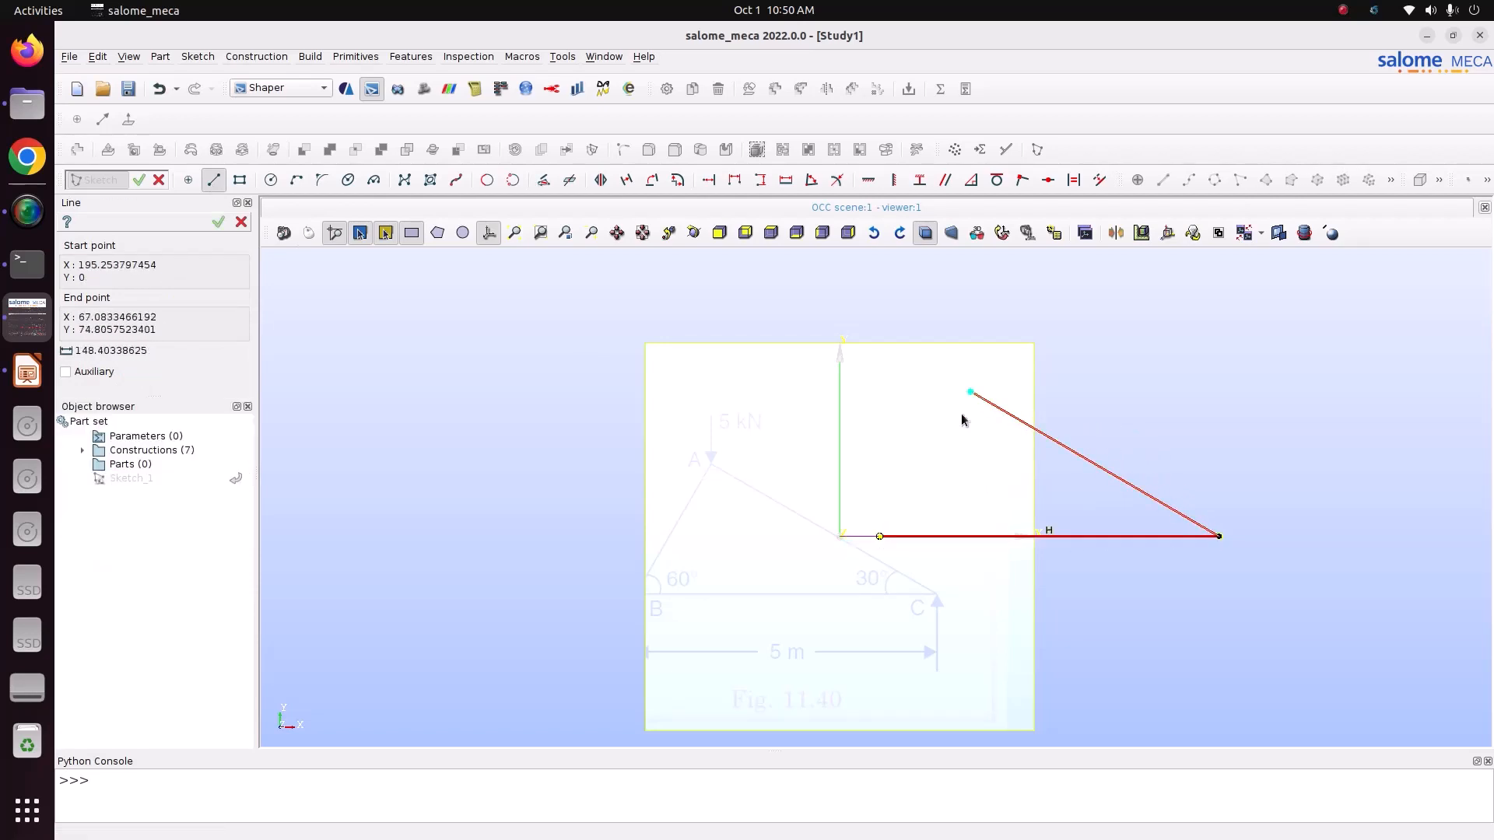
pyautogui.click(879, 535)
pyautogui.scroll(2, 943, 464)
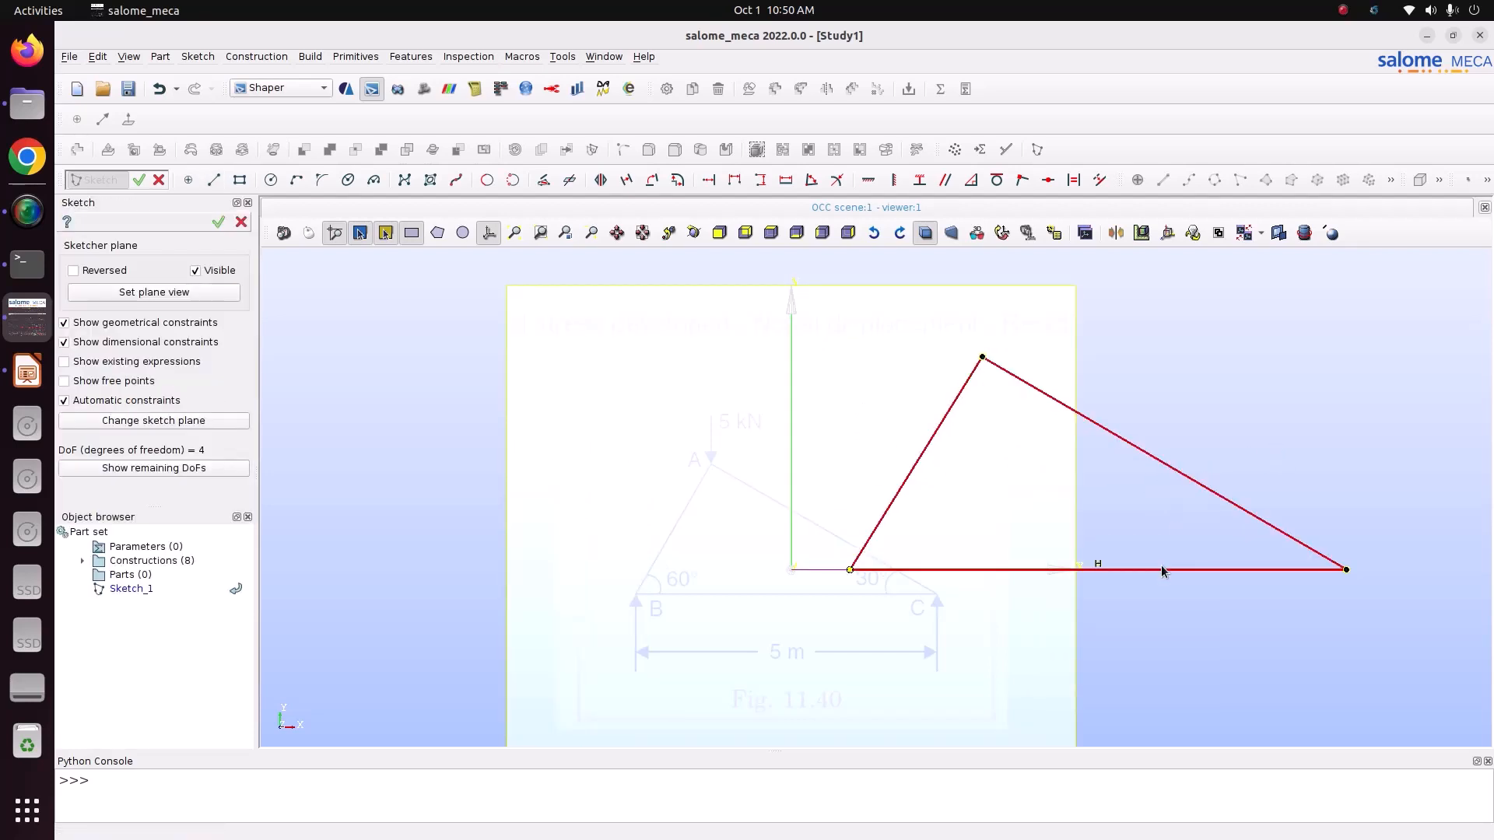
# Step: Check the truss figure in the LibreOffice Impress slide, and in salome_meca constrain the angle between the triangle's long sloping side and base to 30°
pyautogui.click(23, 364)
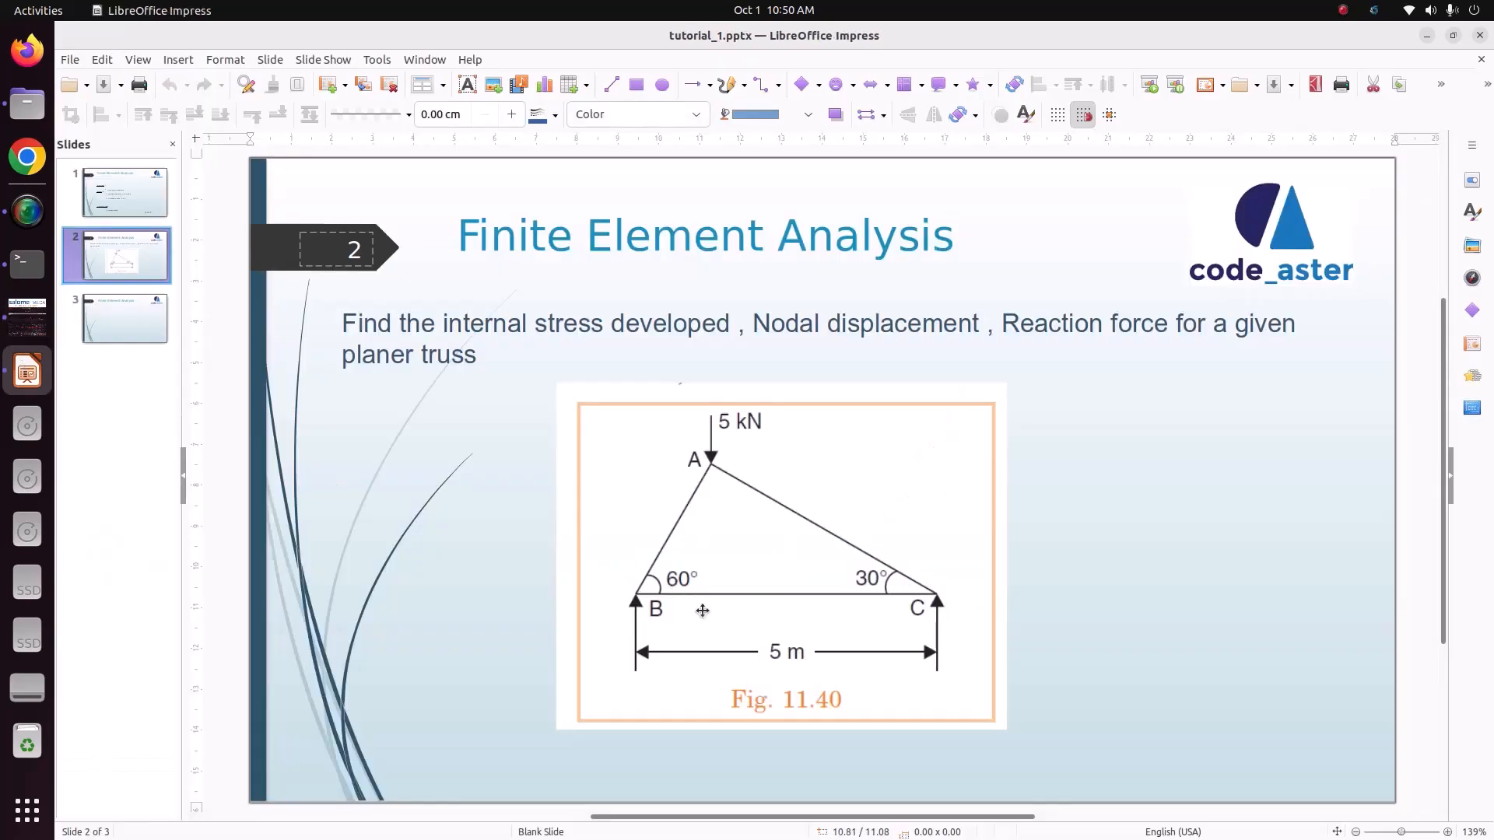
pyautogui.click(27, 317)
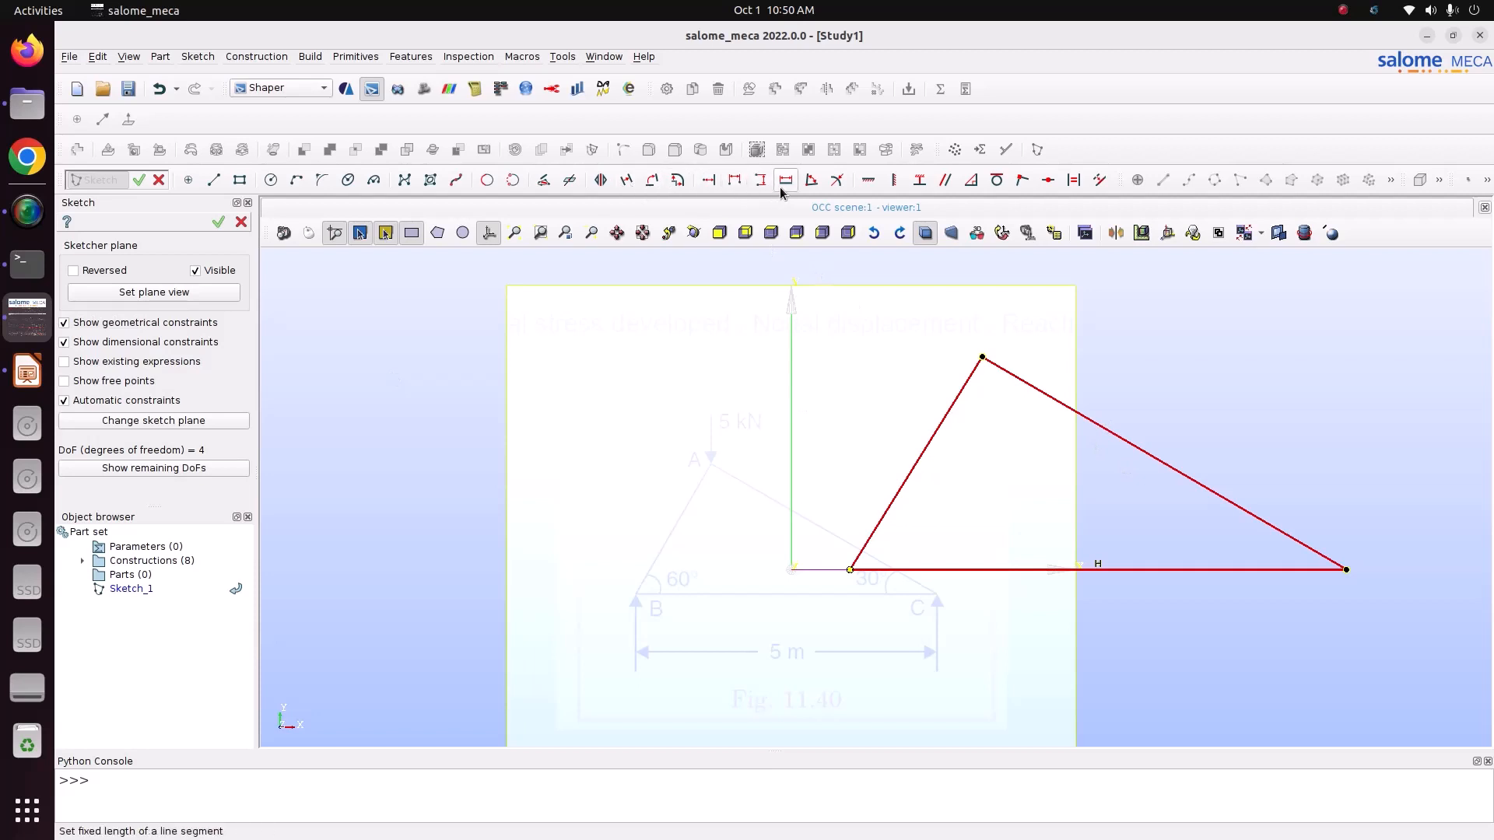
pyautogui.click(811, 180)
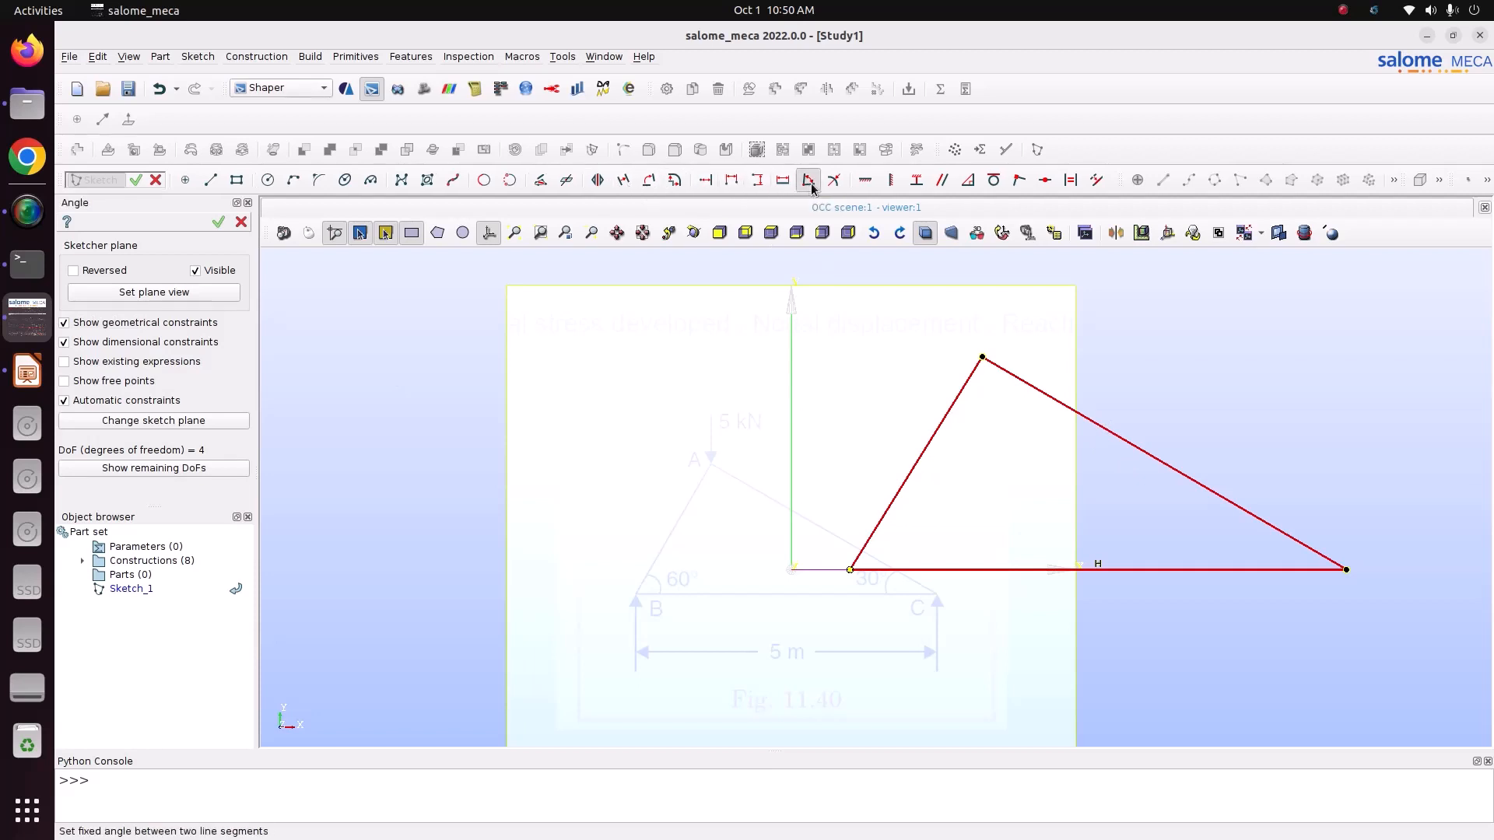
pyautogui.click(1208, 496)
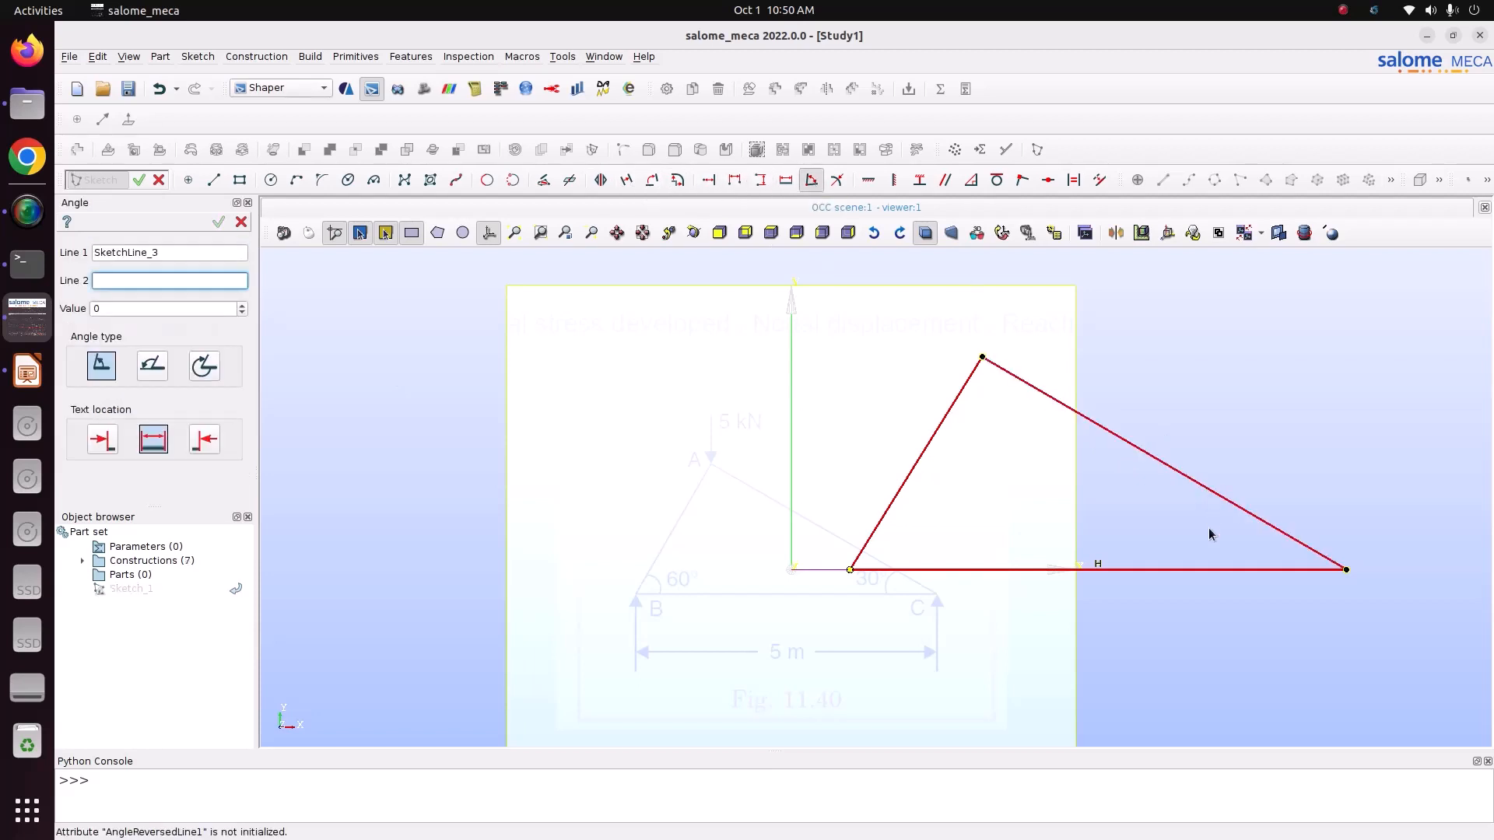
pyautogui.click(1208, 574)
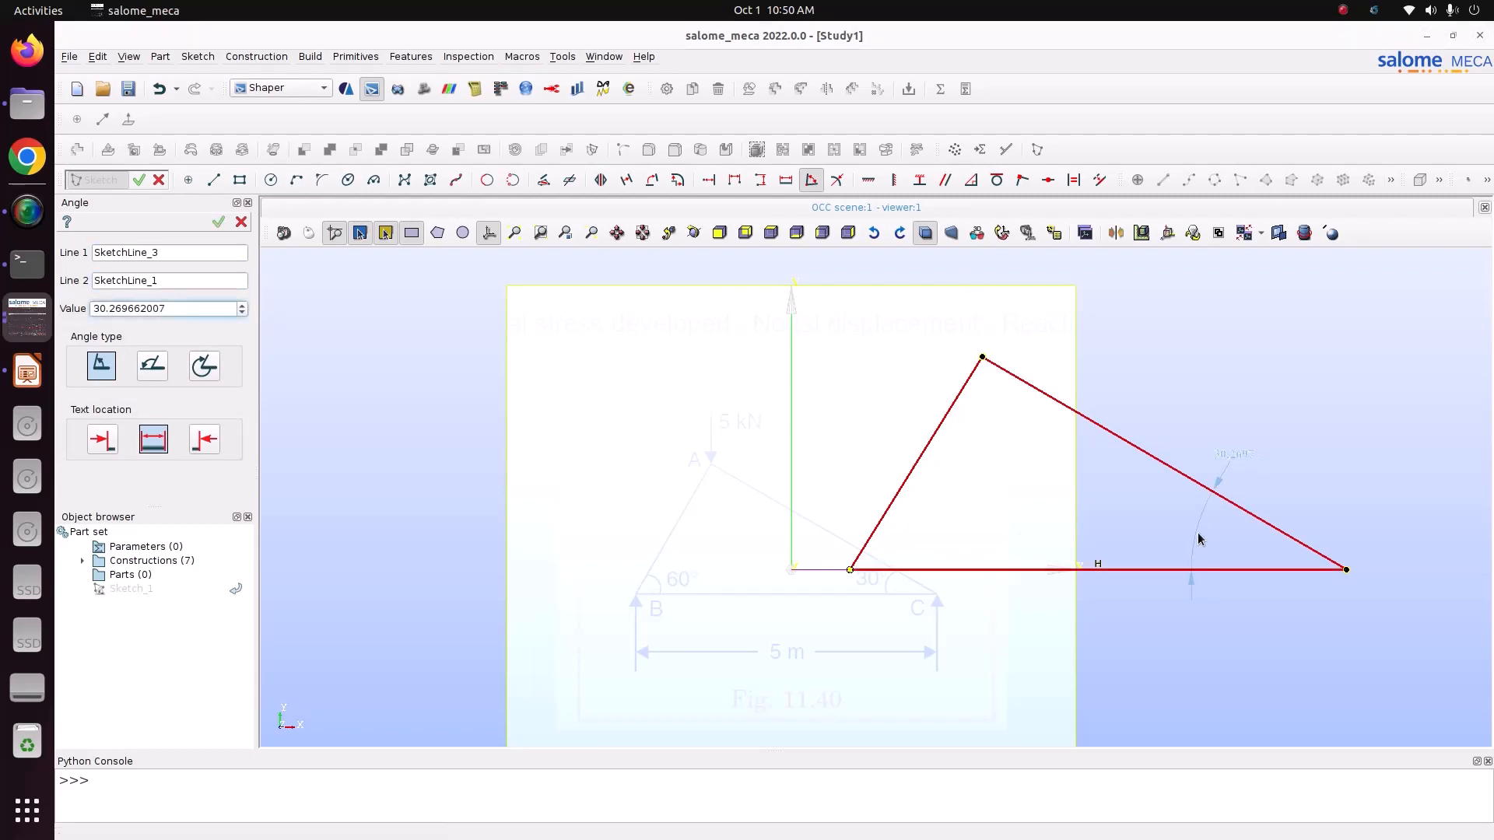
pyautogui.click(1203, 537)
pyautogui.write('30')
pyautogui.press('Return')
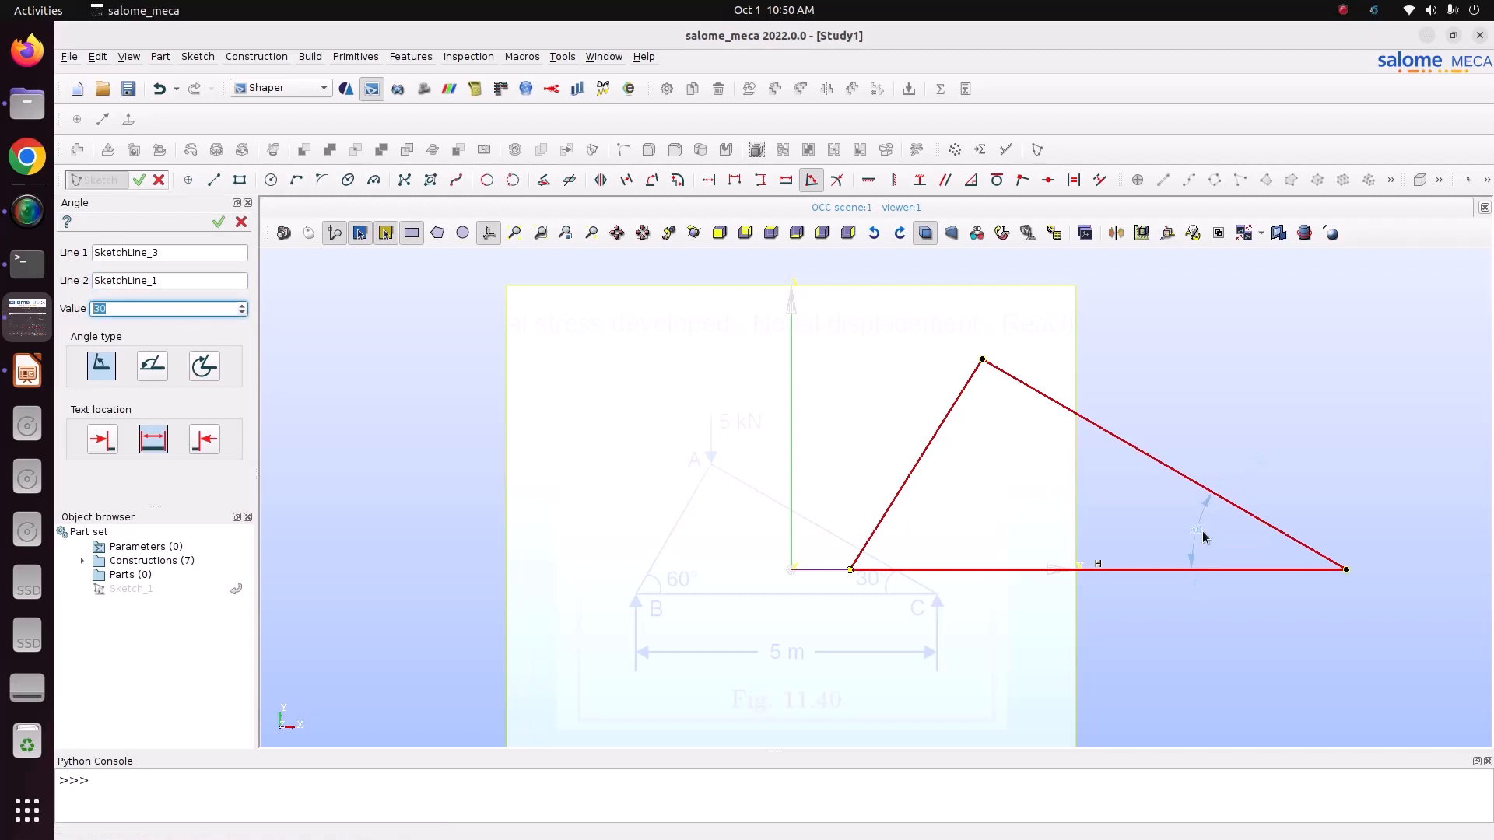
# Step: Constrain the angle between the triangle's short sloping side and its base to 60°
pyautogui.click(906, 484)
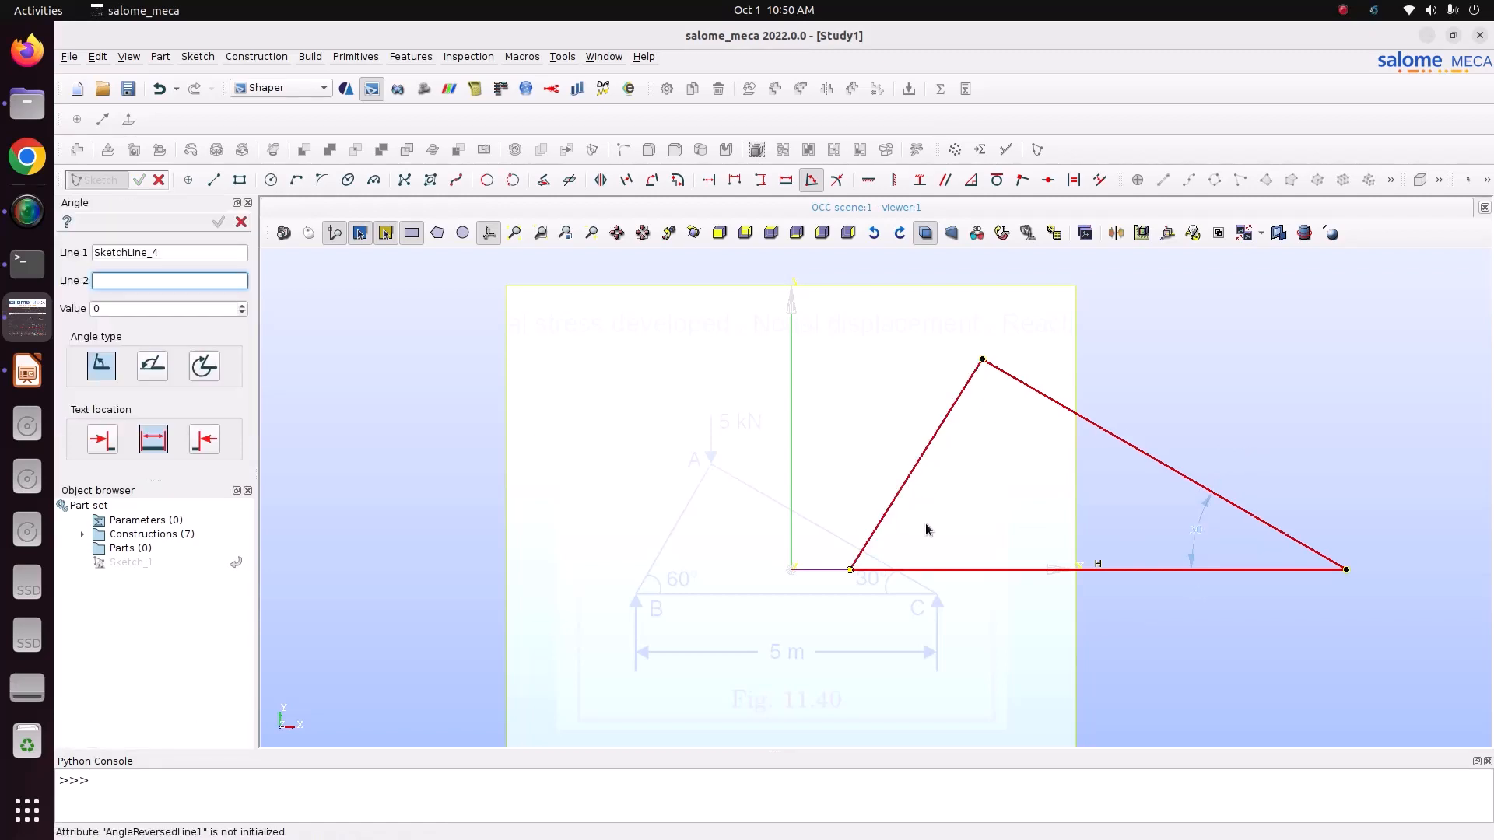
pyautogui.click(940, 568)
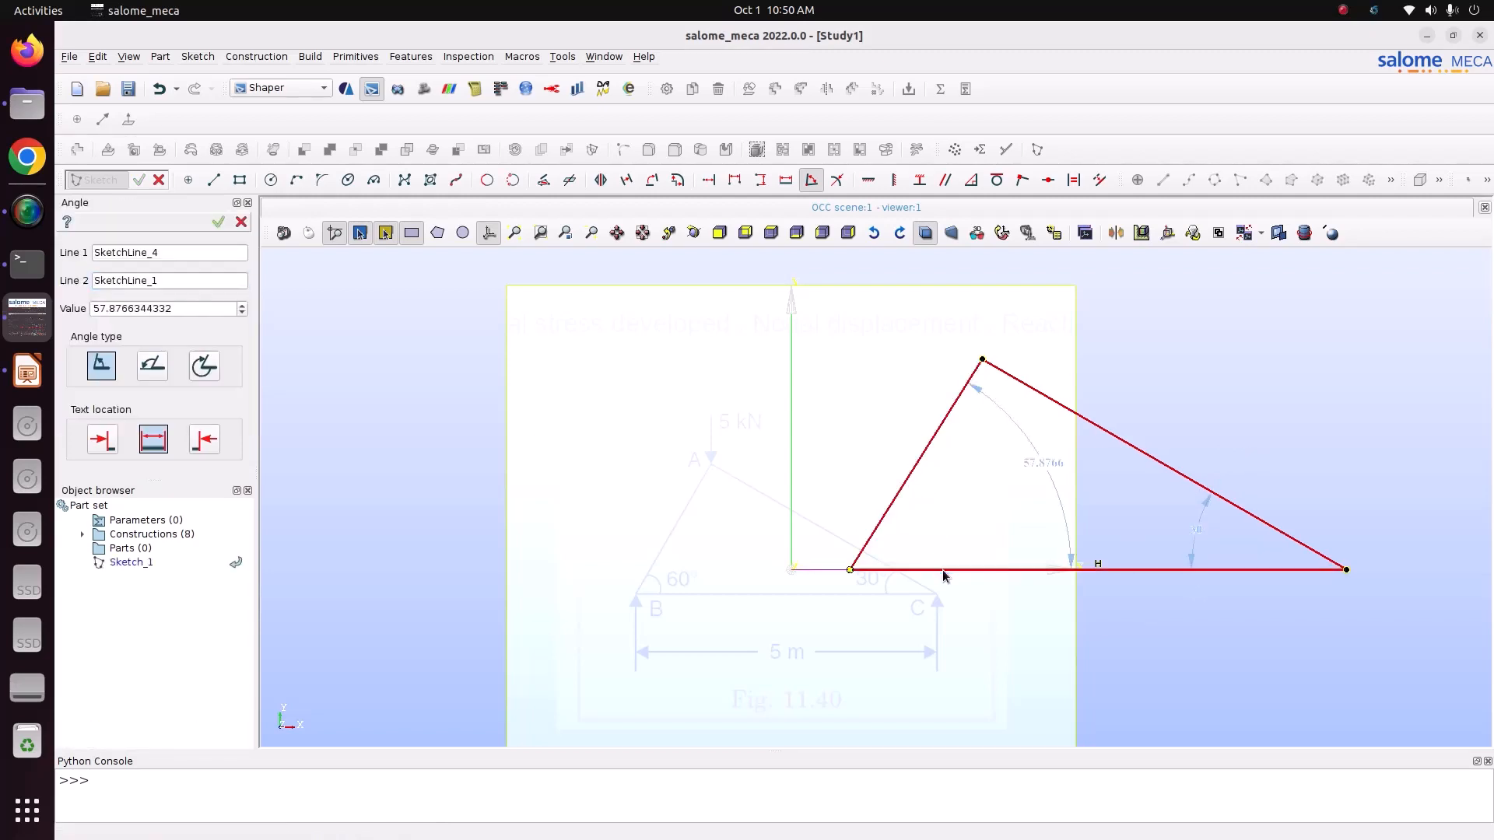
pyautogui.click(943, 536)
pyautogui.write('60')
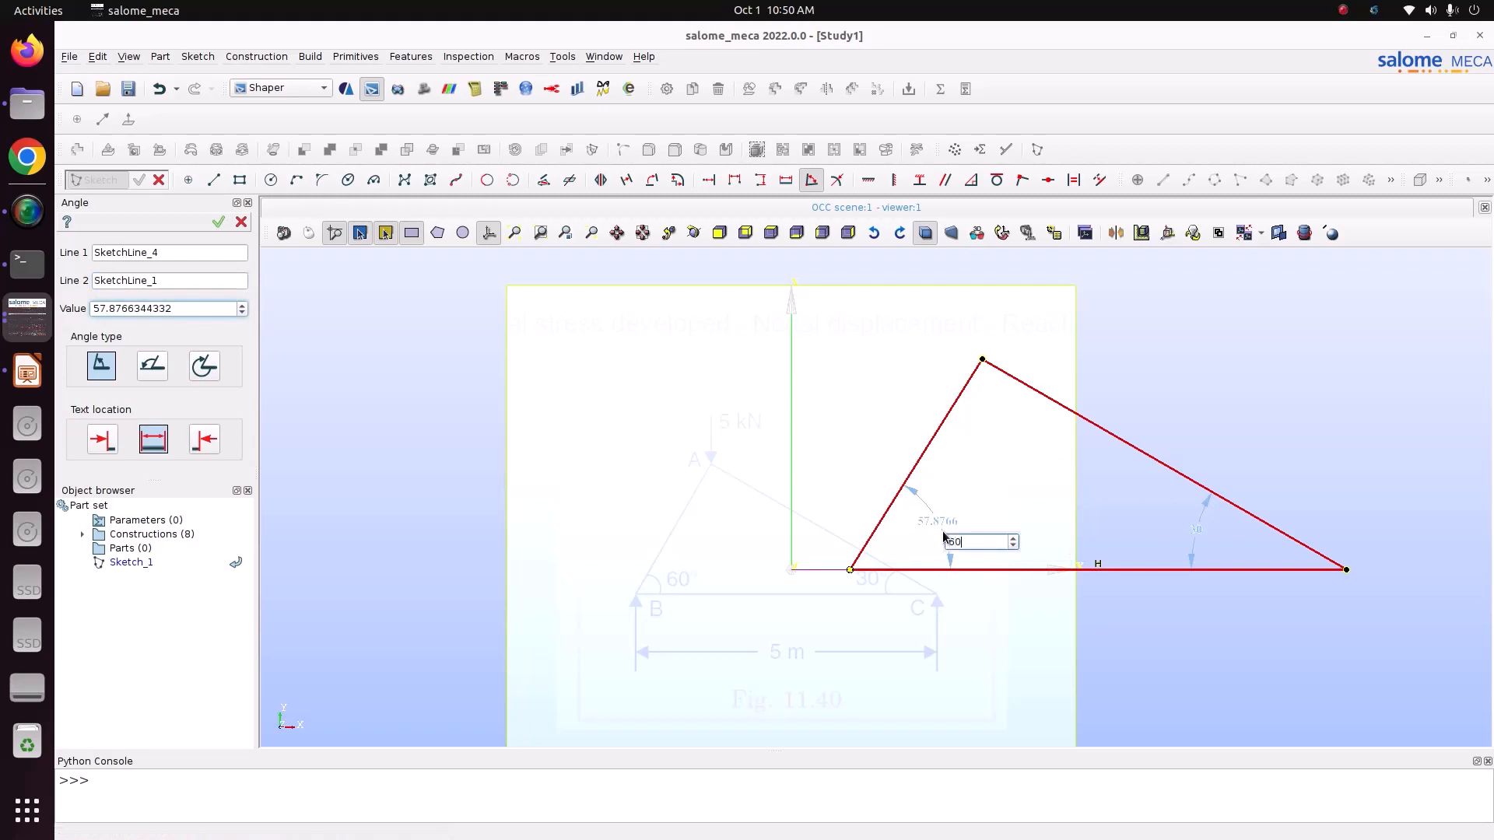
pyautogui.press('Return')
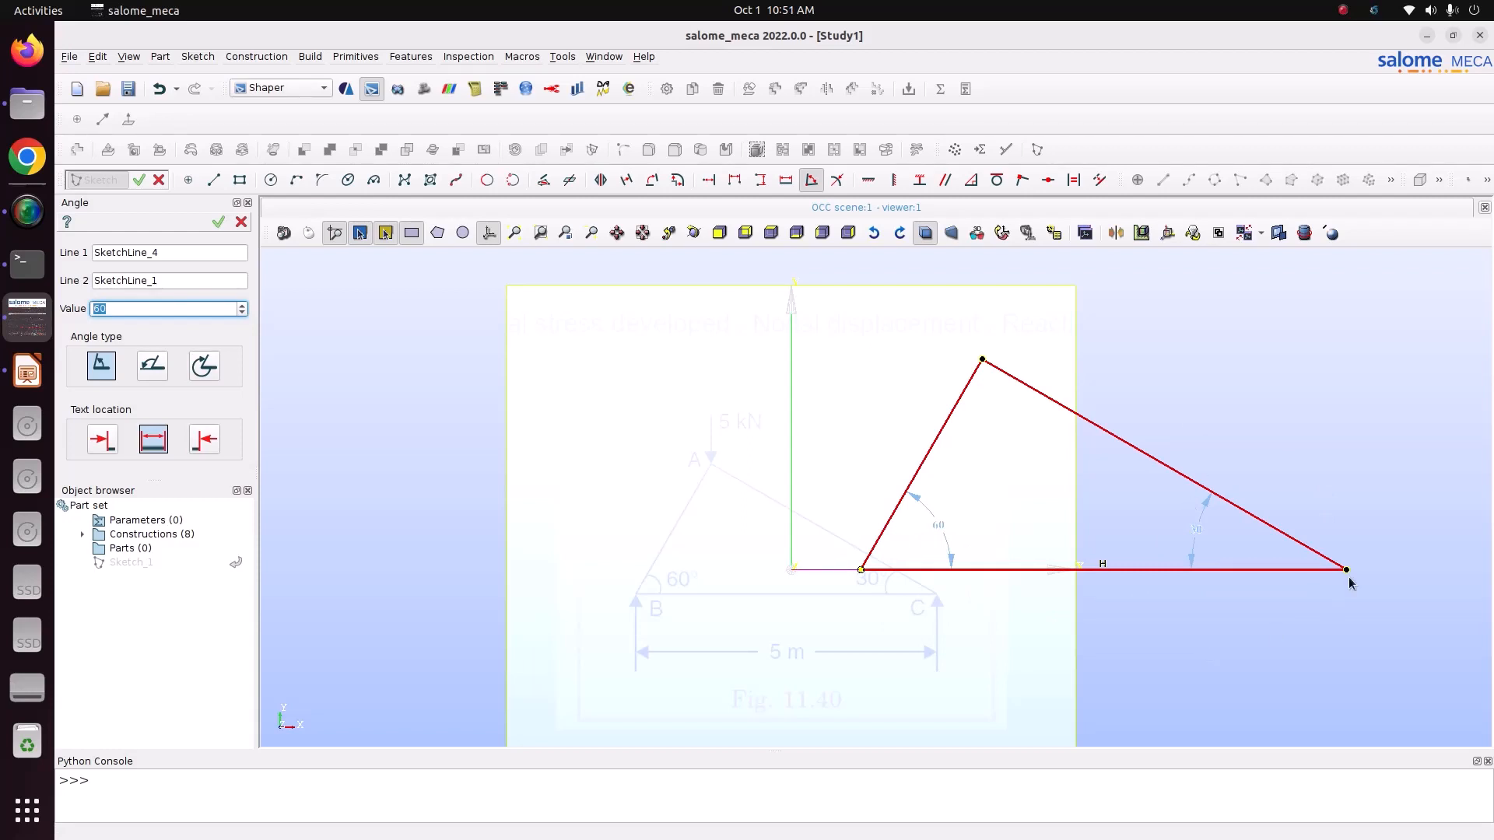
# Step: Set the length of the triangle's horizontal base to 5
pyautogui.click(786, 181)
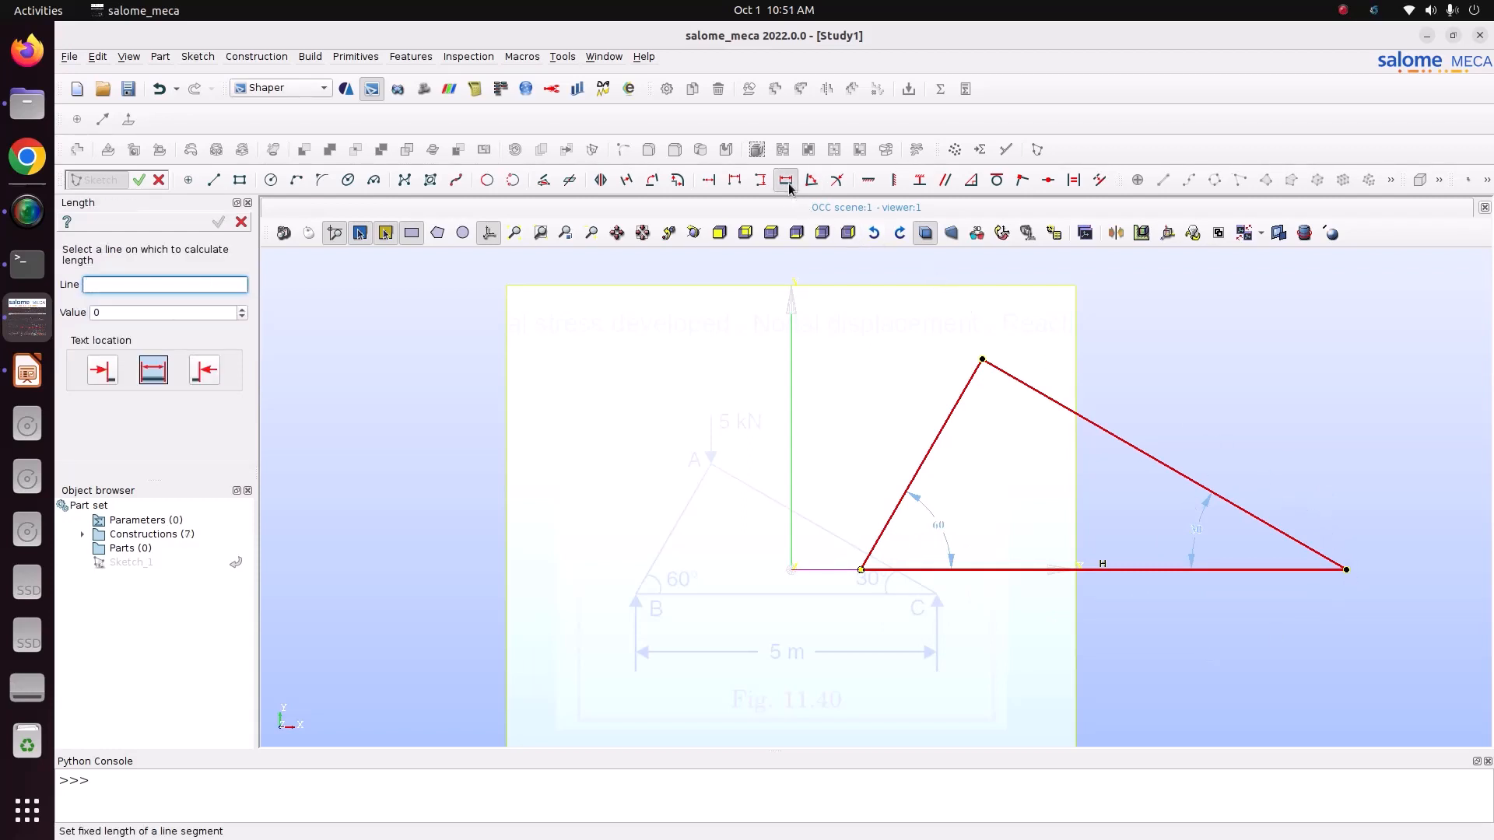
pyautogui.click(1025, 568)
pyautogui.click(1036, 643)
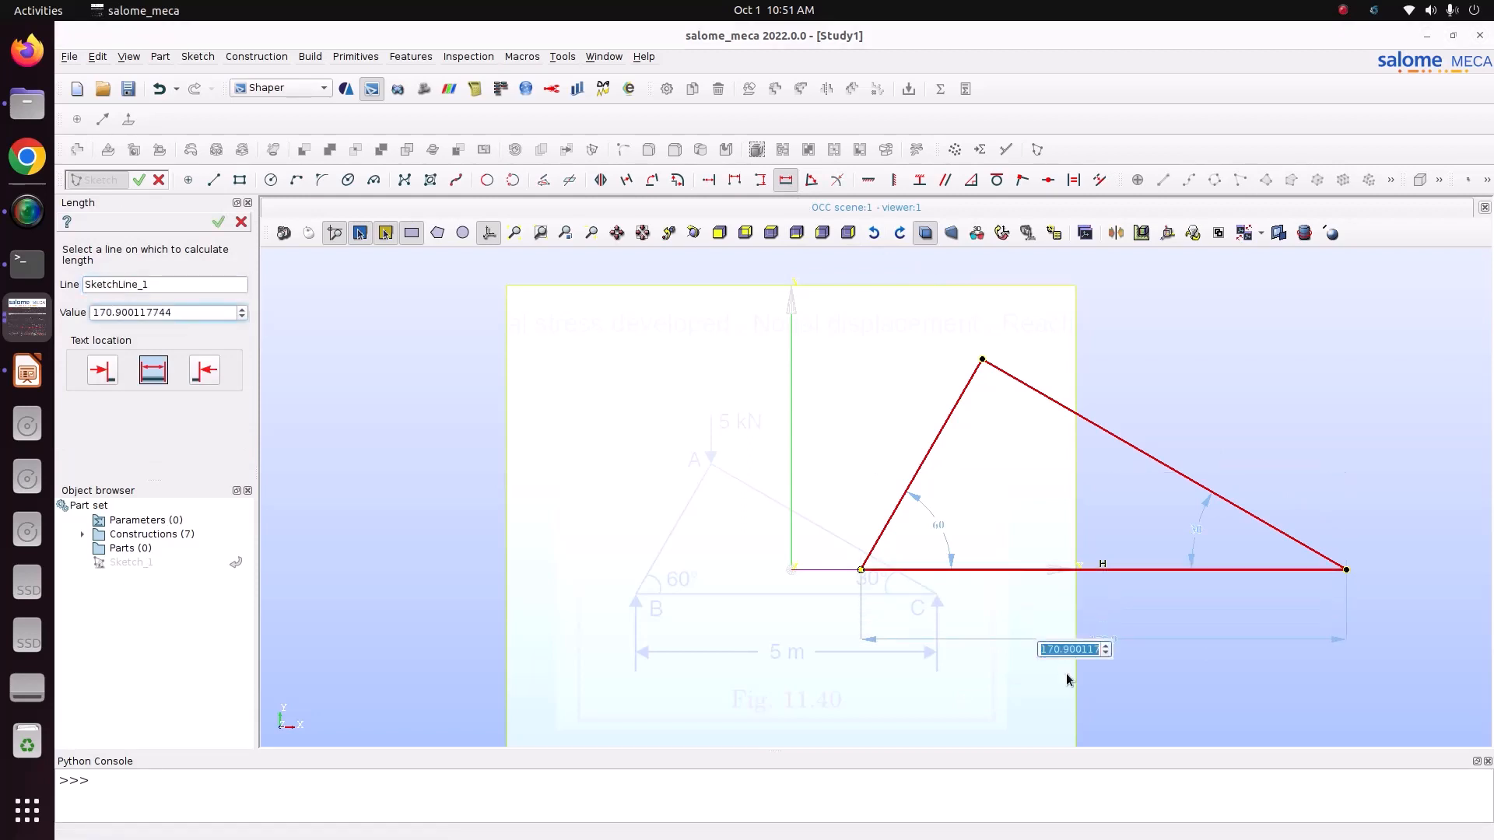
pyautogui.press('Return')
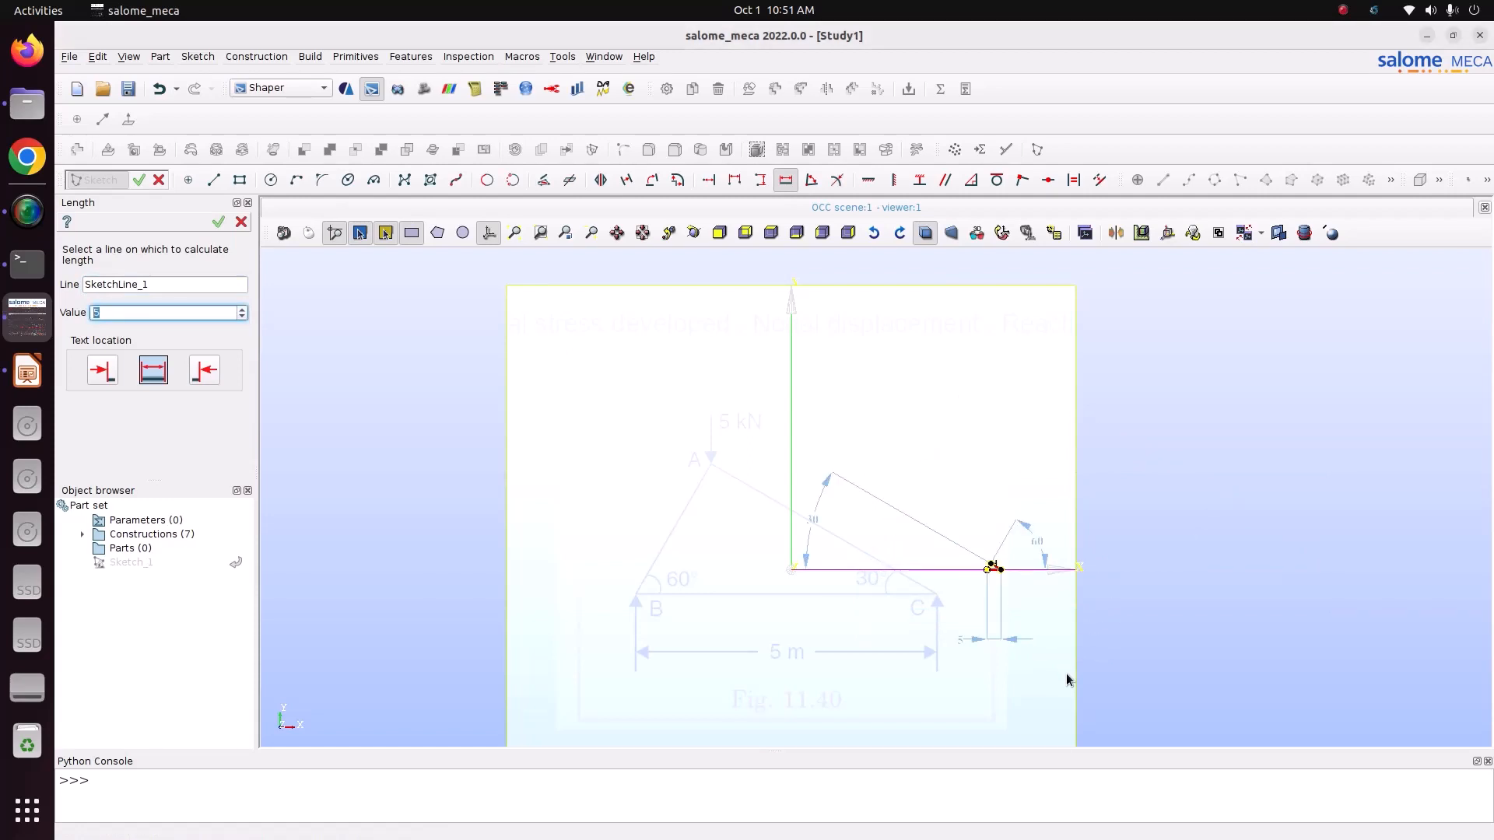
pyautogui.scroll(10, 989, 605)
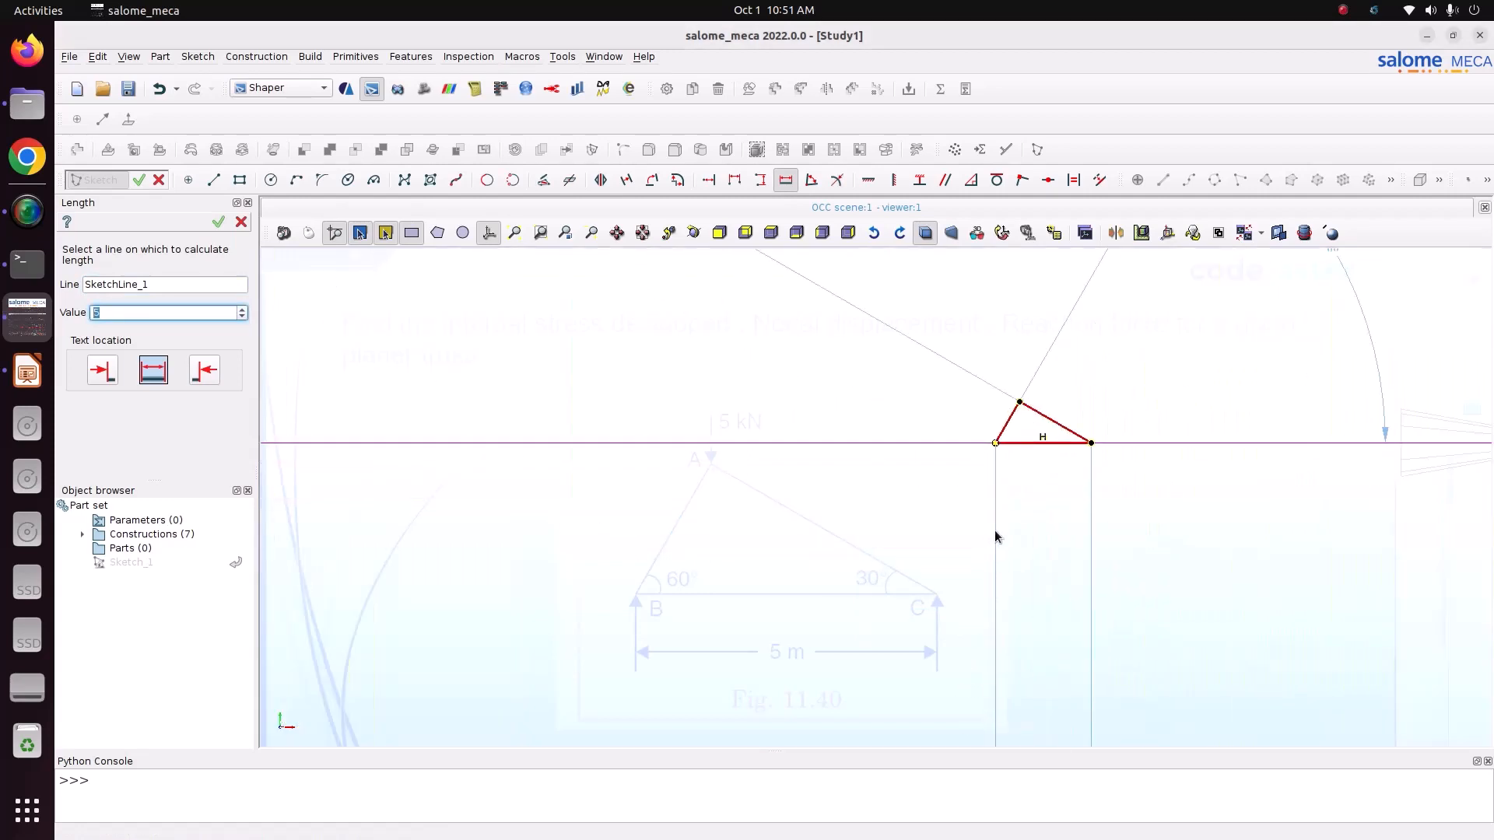
pyautogui.scroll(-4, 995, 535)
pyautogui.scroll(-1, 1000, 499)
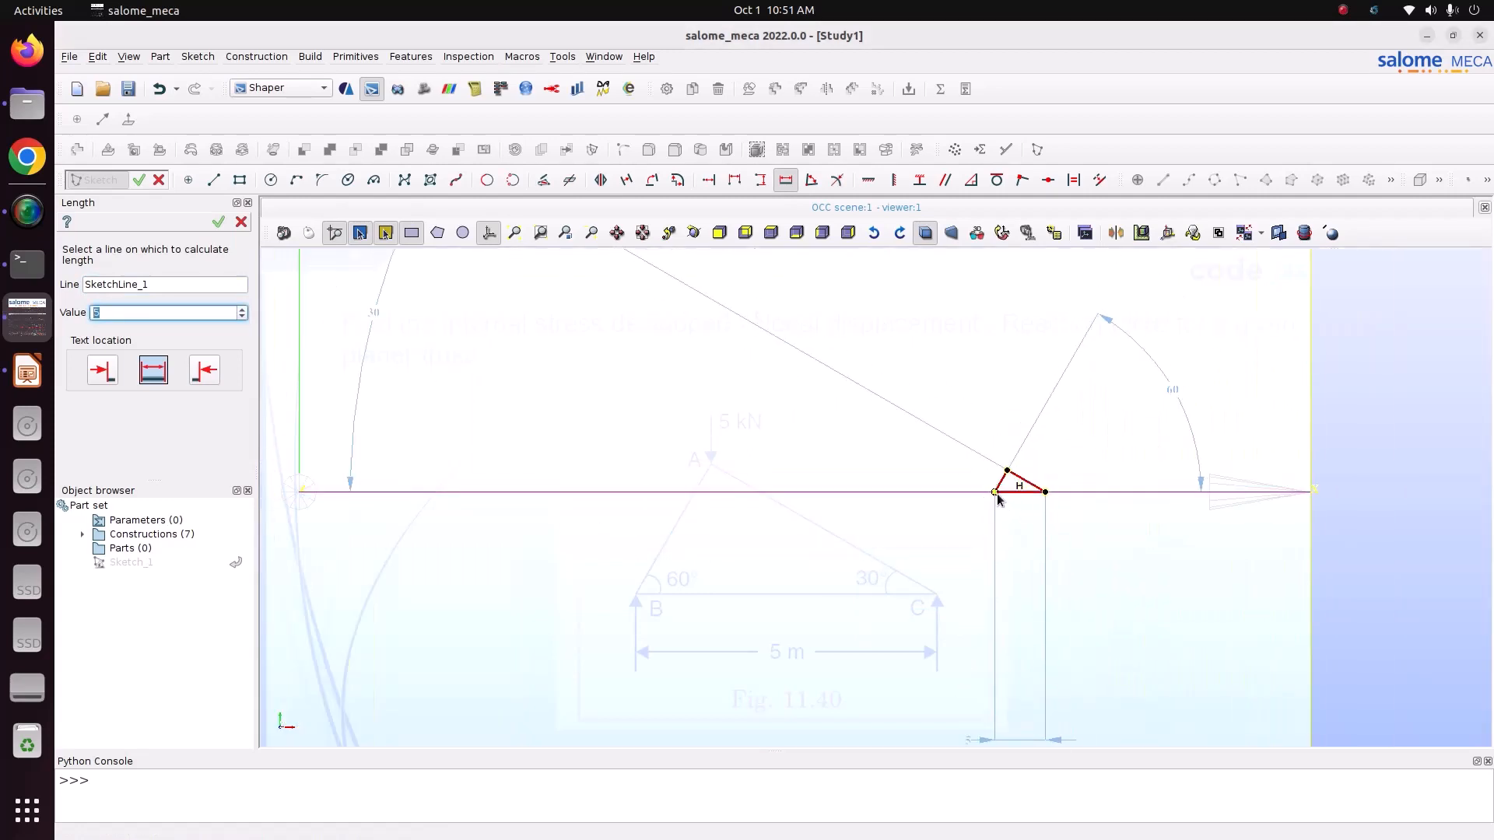
pyautogui.scroll(-1, 981, 525)
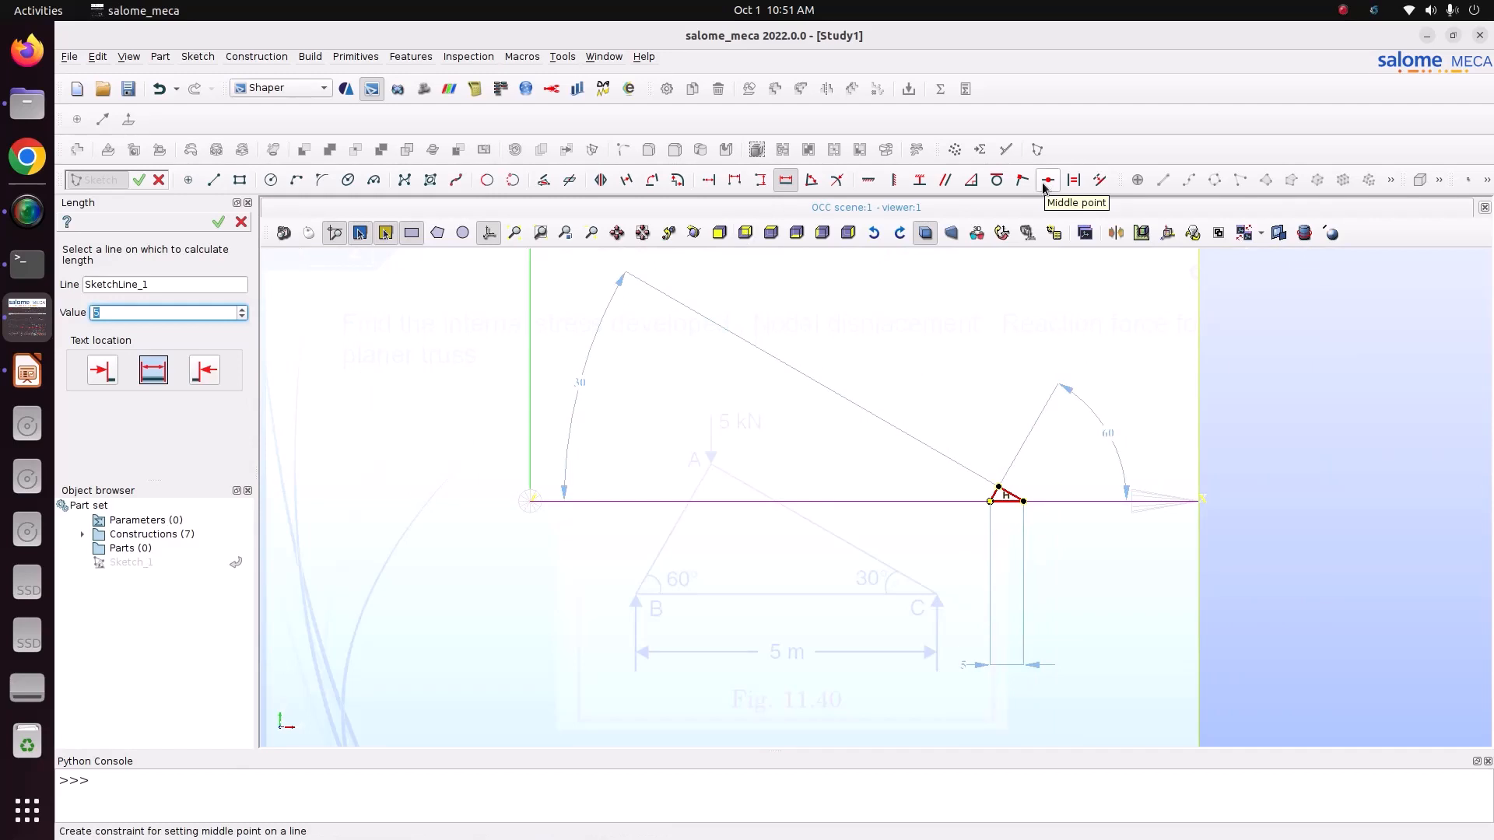
# Step: Try to set the distance between the sketch origin and the base corner nearest to it to 0
pyautogui.click(708, 181)
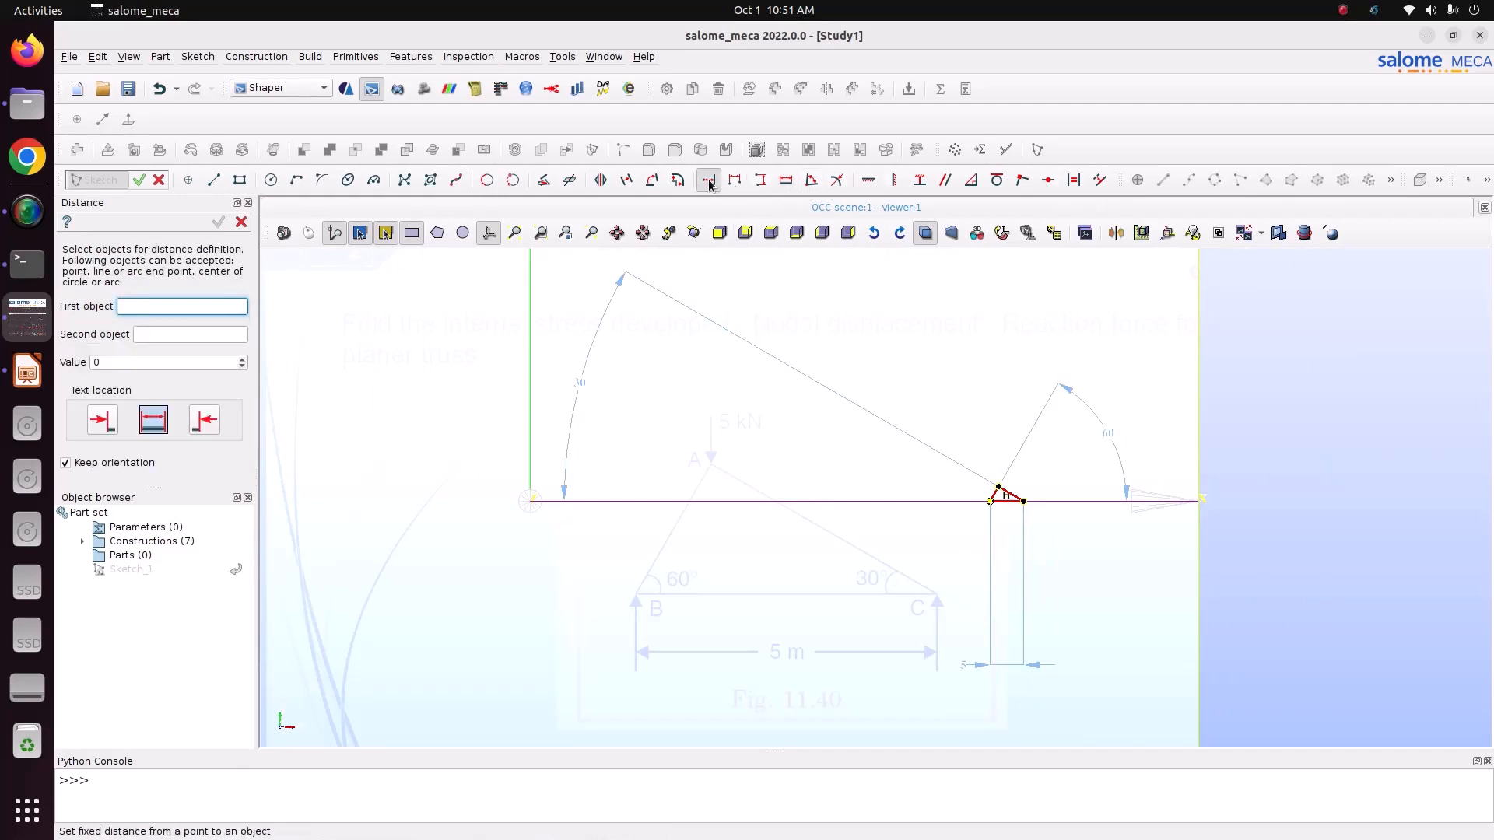
pyautogui.click(529, 502)
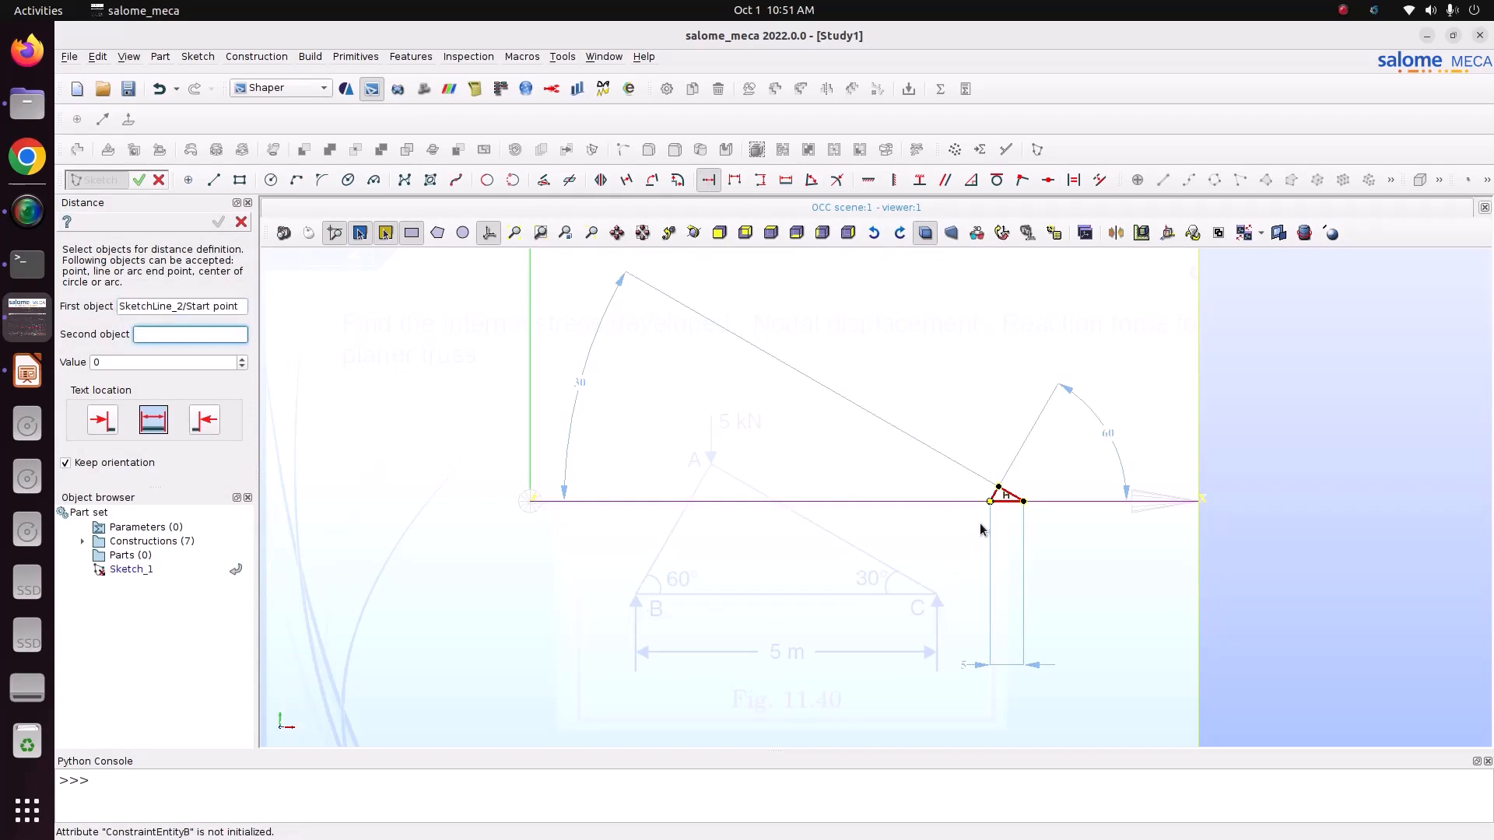
pyautogui.click(990, 501)
pyautogui.click(934, 554)
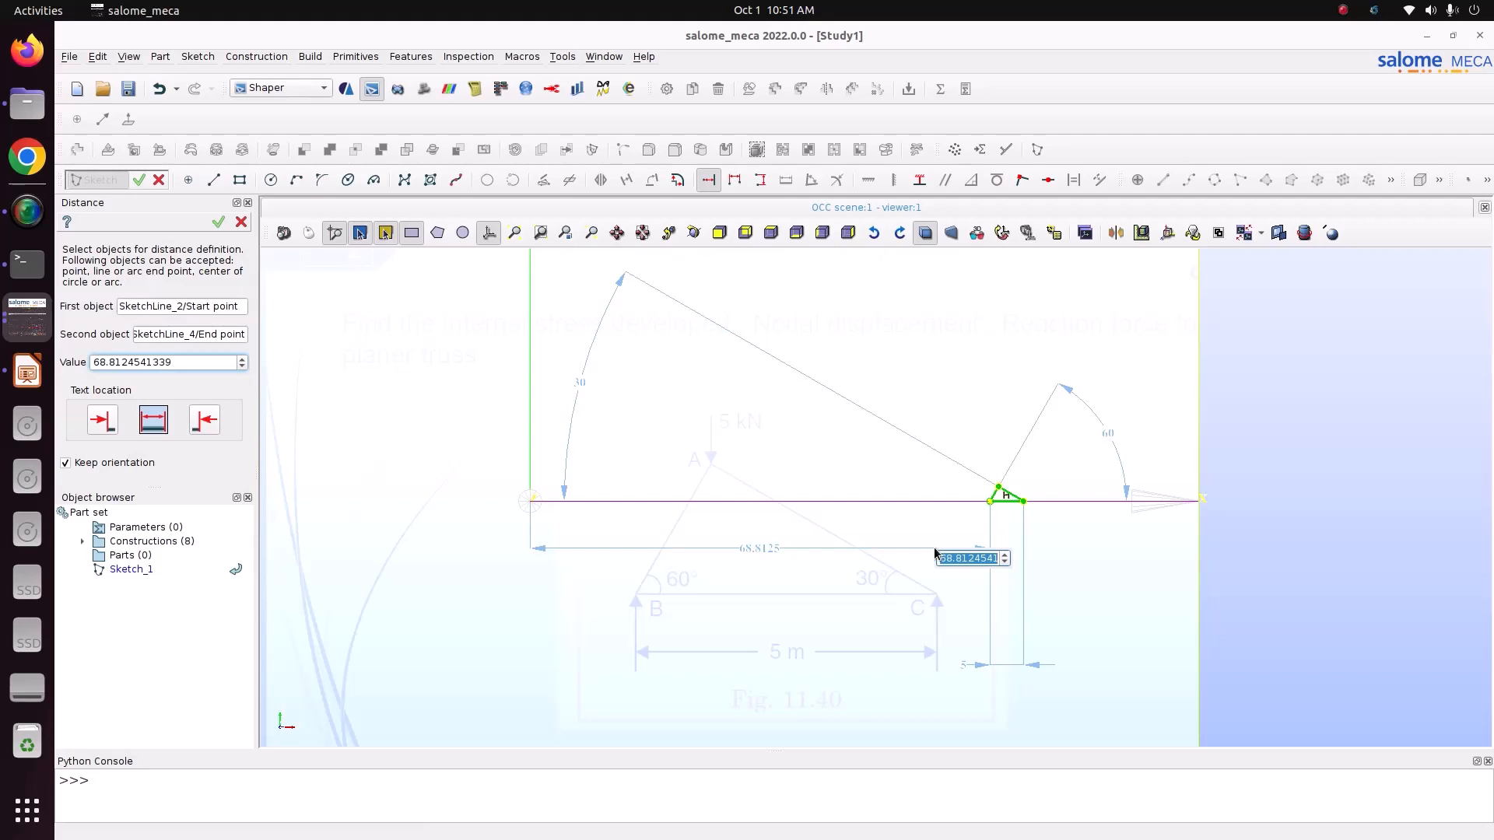
pyautogui.write('0')
pyautogui.press('Return')
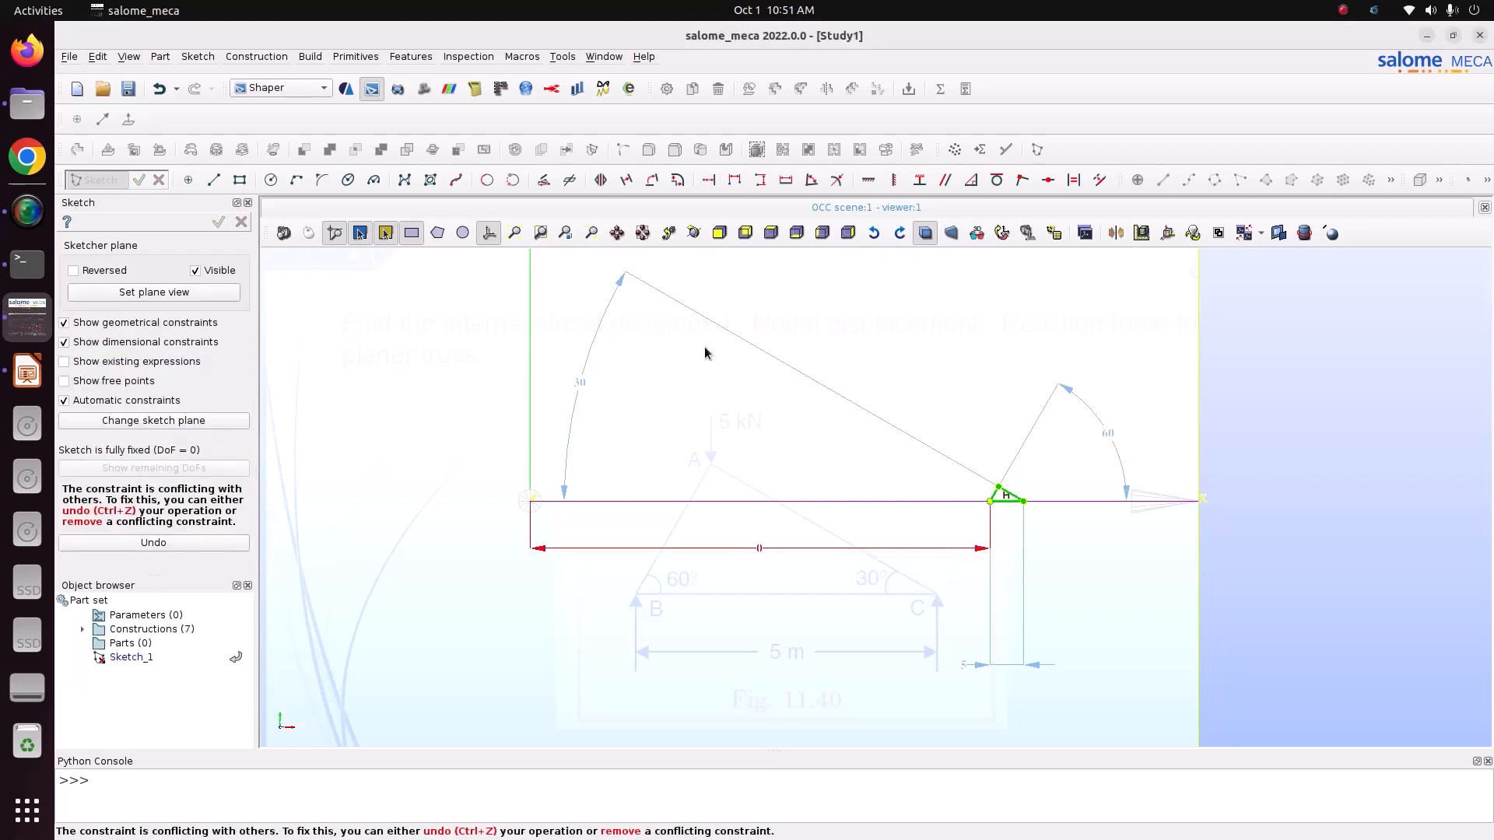
# Step: Re-enter 0 for the distance between the origin and the triangle's corner, and undo that distance constraint
pyautogui.scroll(4, 1005, 530)
pyautogui.scroll(-3, 1004, 531)
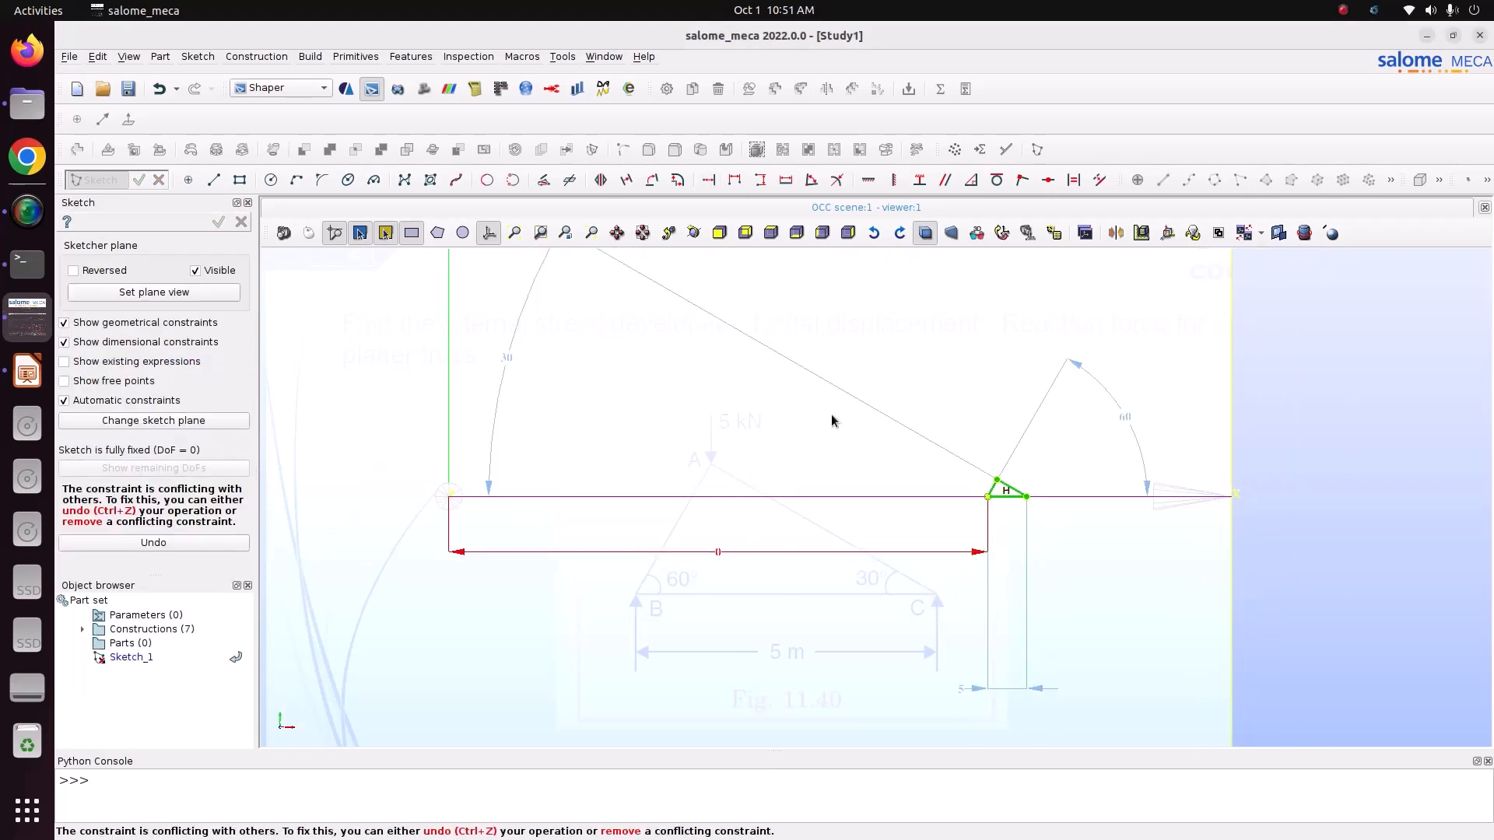
pyautogui.scroll(1, 531, 318)
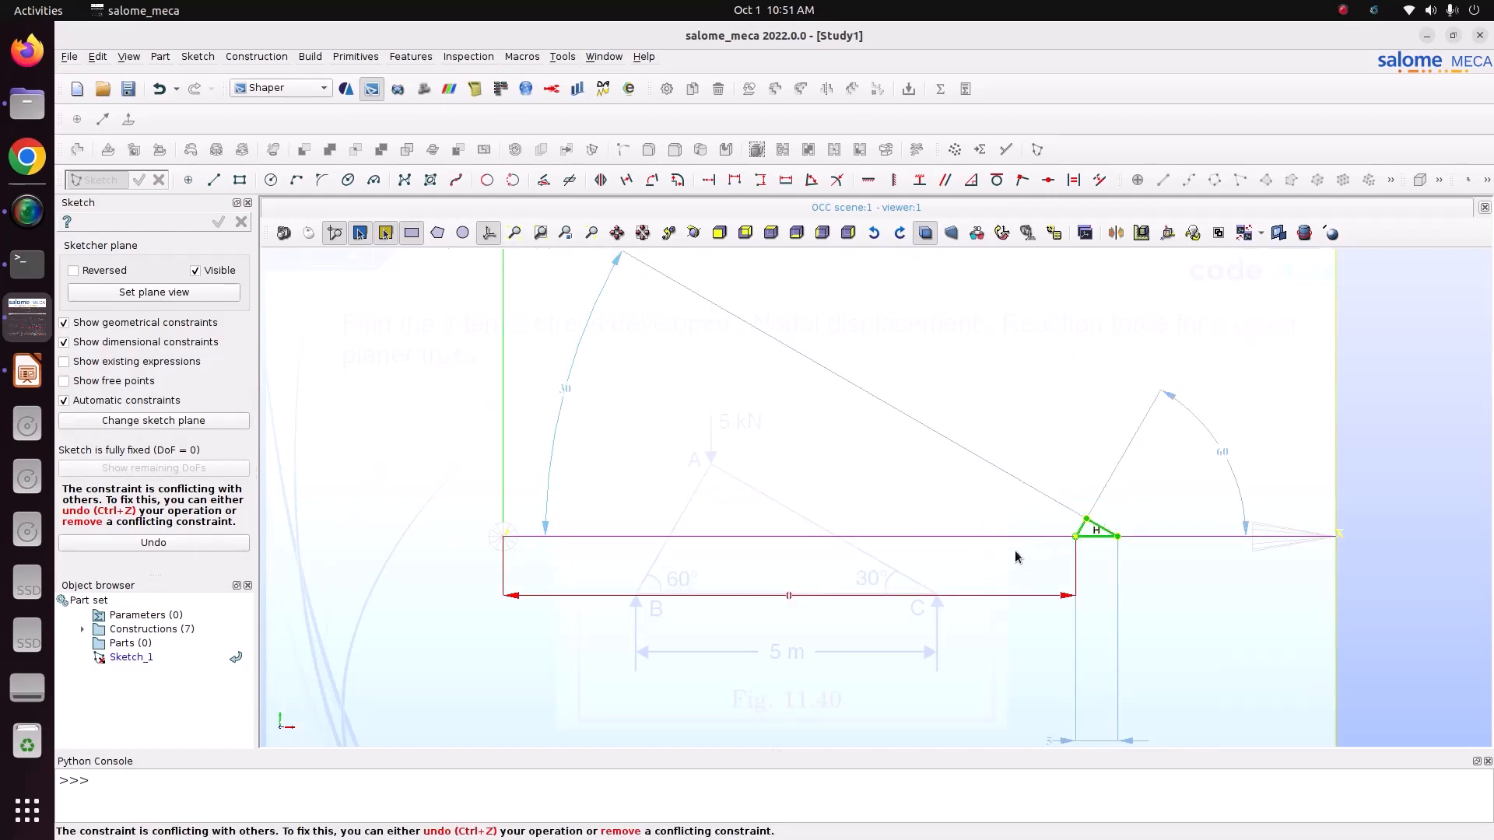
pyautogui.doubleClick(788, 596)
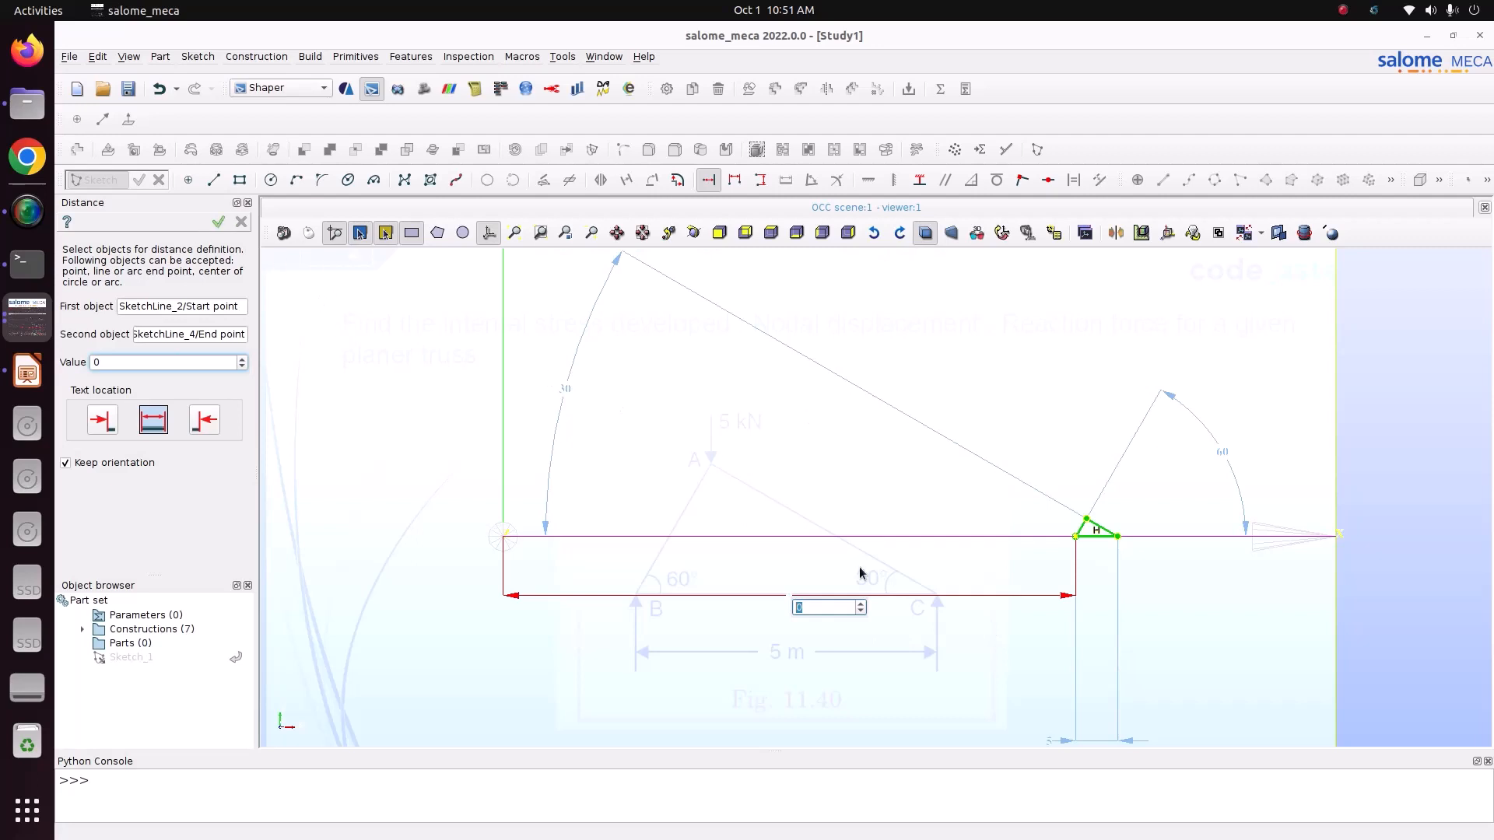
pyautogui.press('Return')
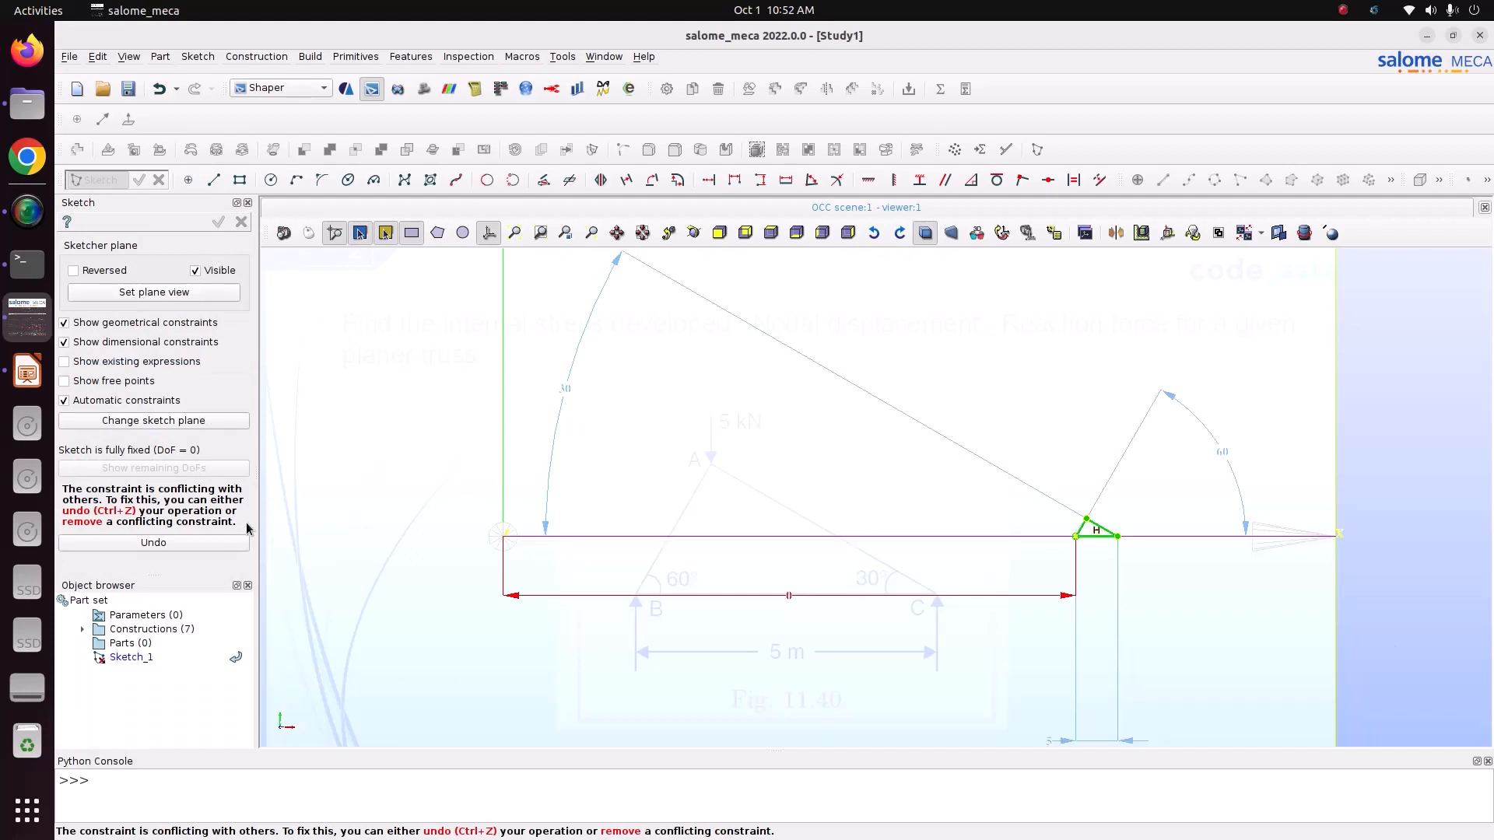
pyautogui.click(703, 620)
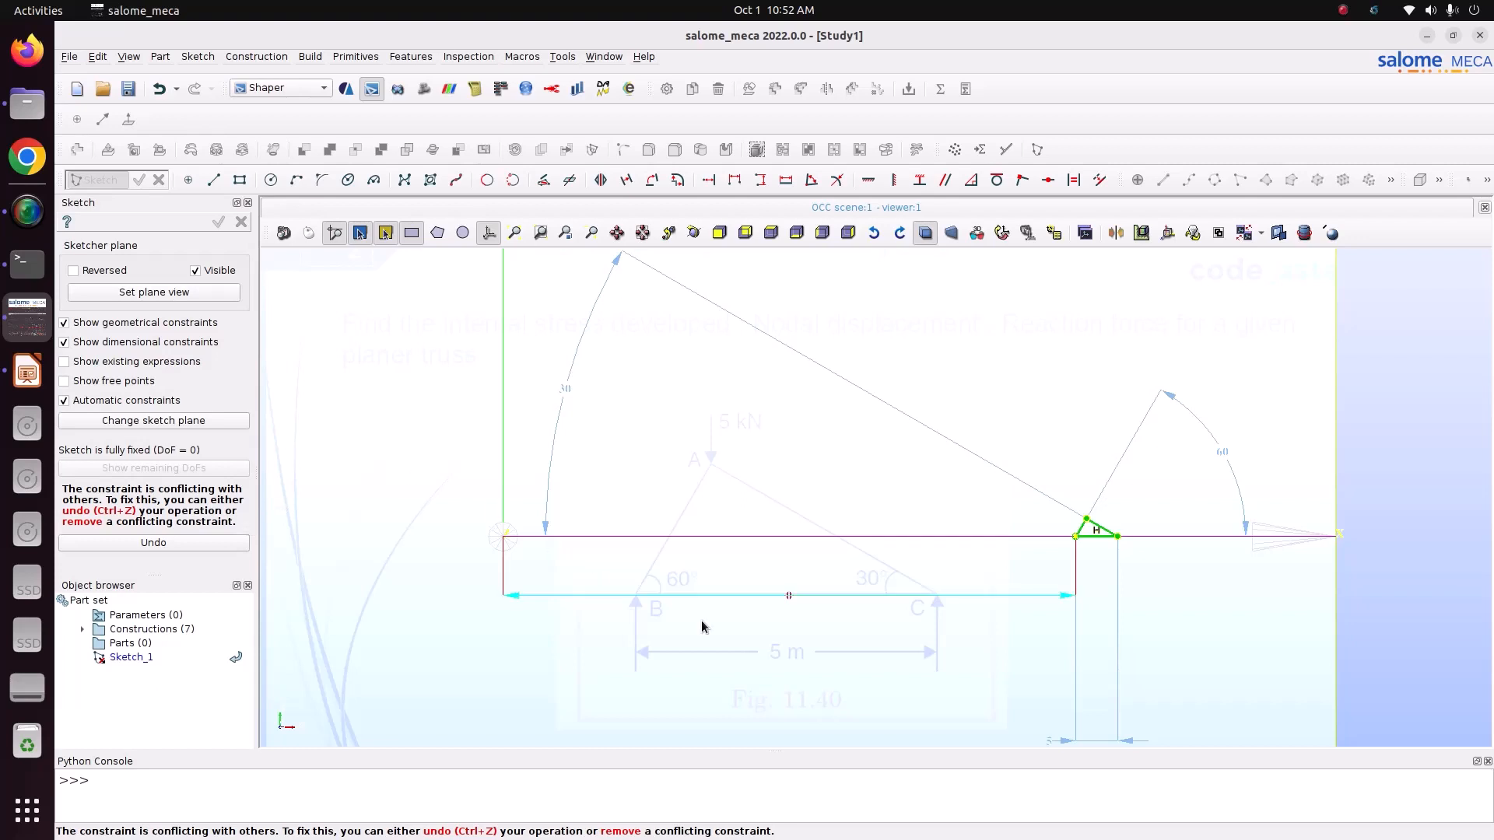
pyautogui.press('Escape')
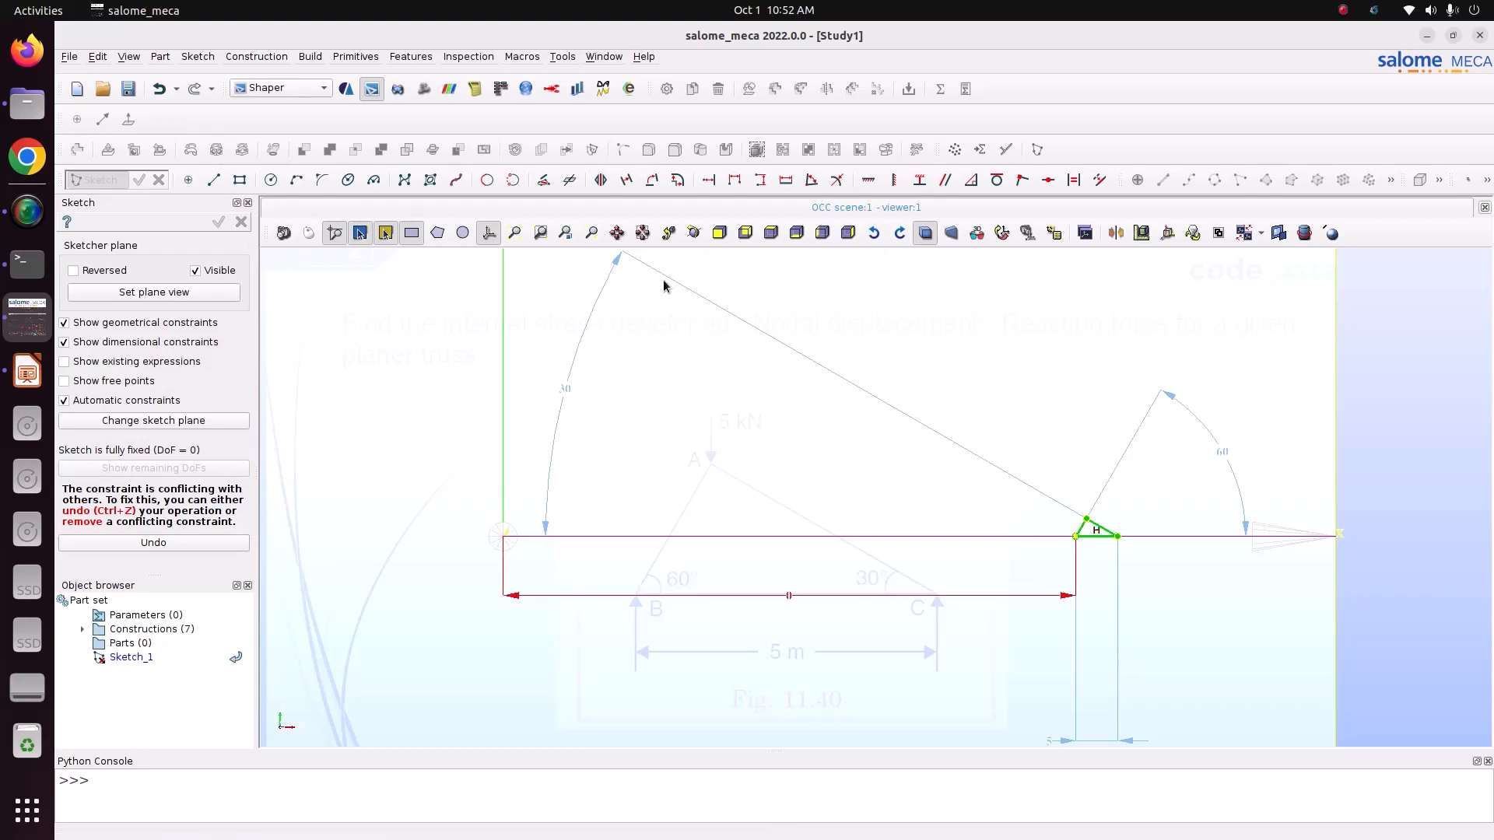
pyautogui.click(152, 543)
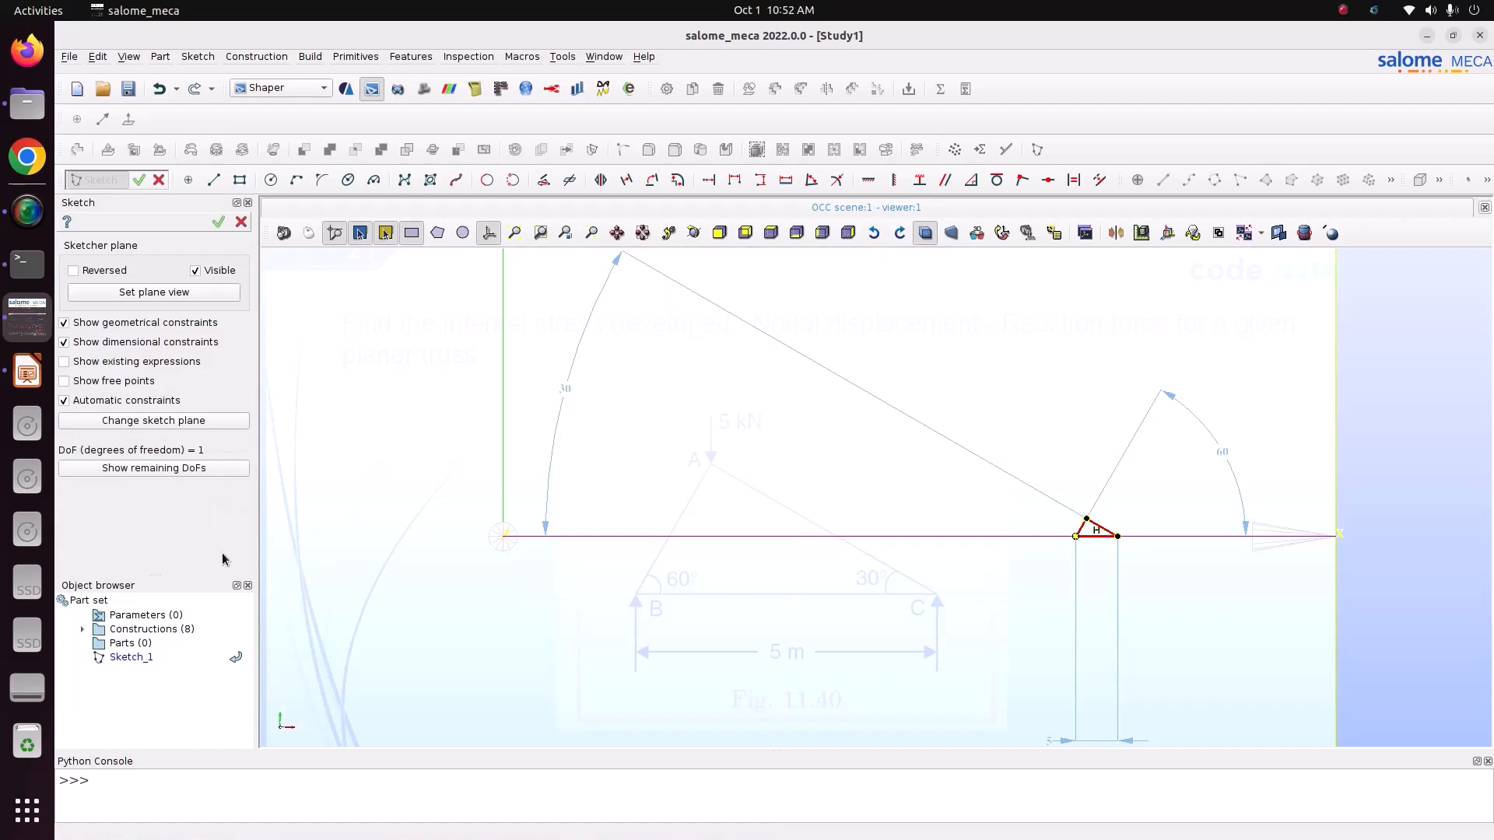
# Step: Move the constrained triangle along the horizontal axis until it sits close to the sketch origin
pyautogui.moveTo(1073, 536); pyautogui.dragTo(529, 550)
pyautogui.scroll(3, 816, 596)
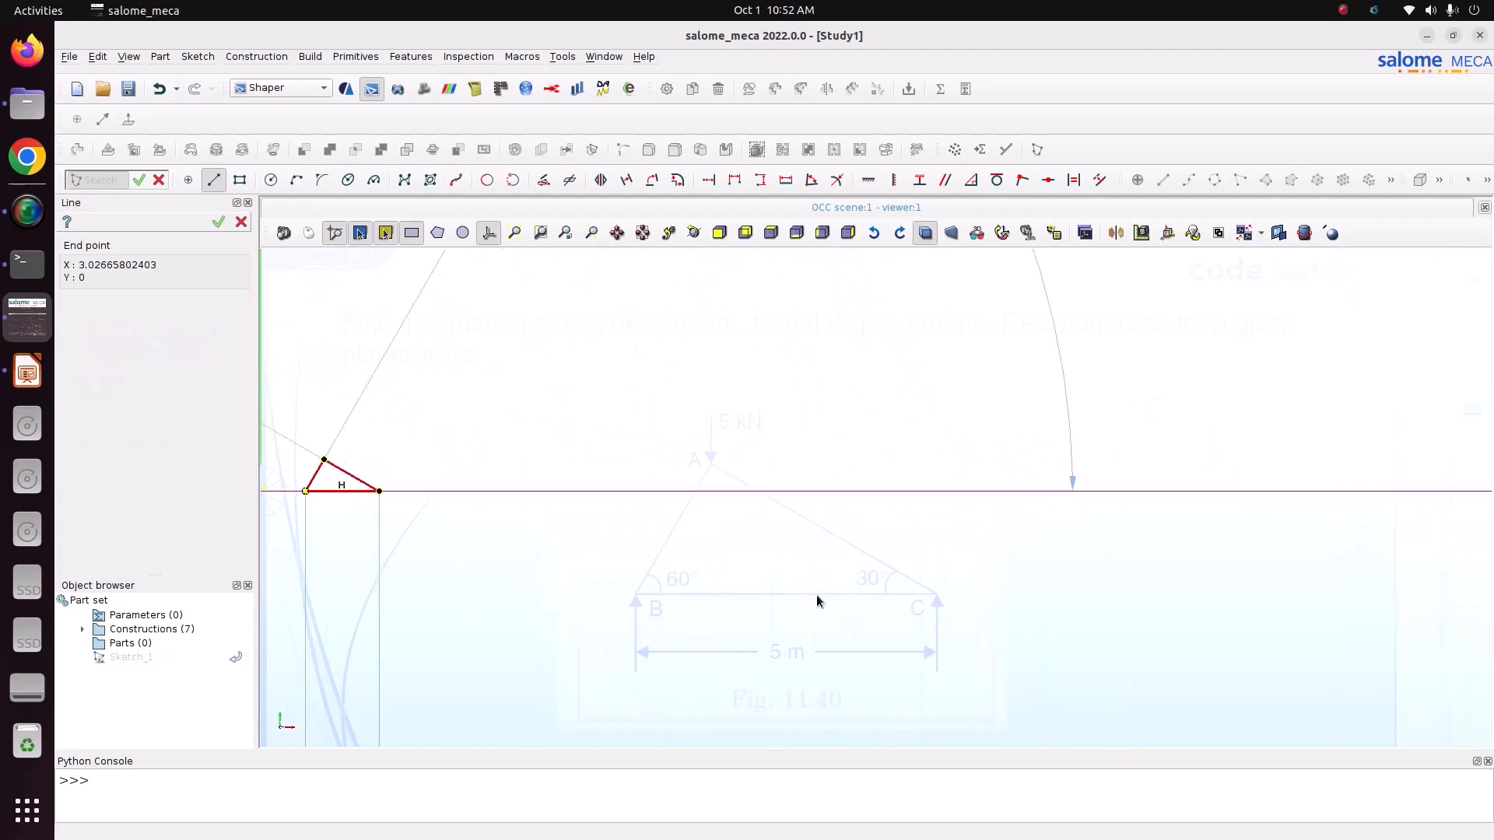
pyautogui.scroll(-5, 816, 596)
pyautogui.scroll(3, 541, 598)
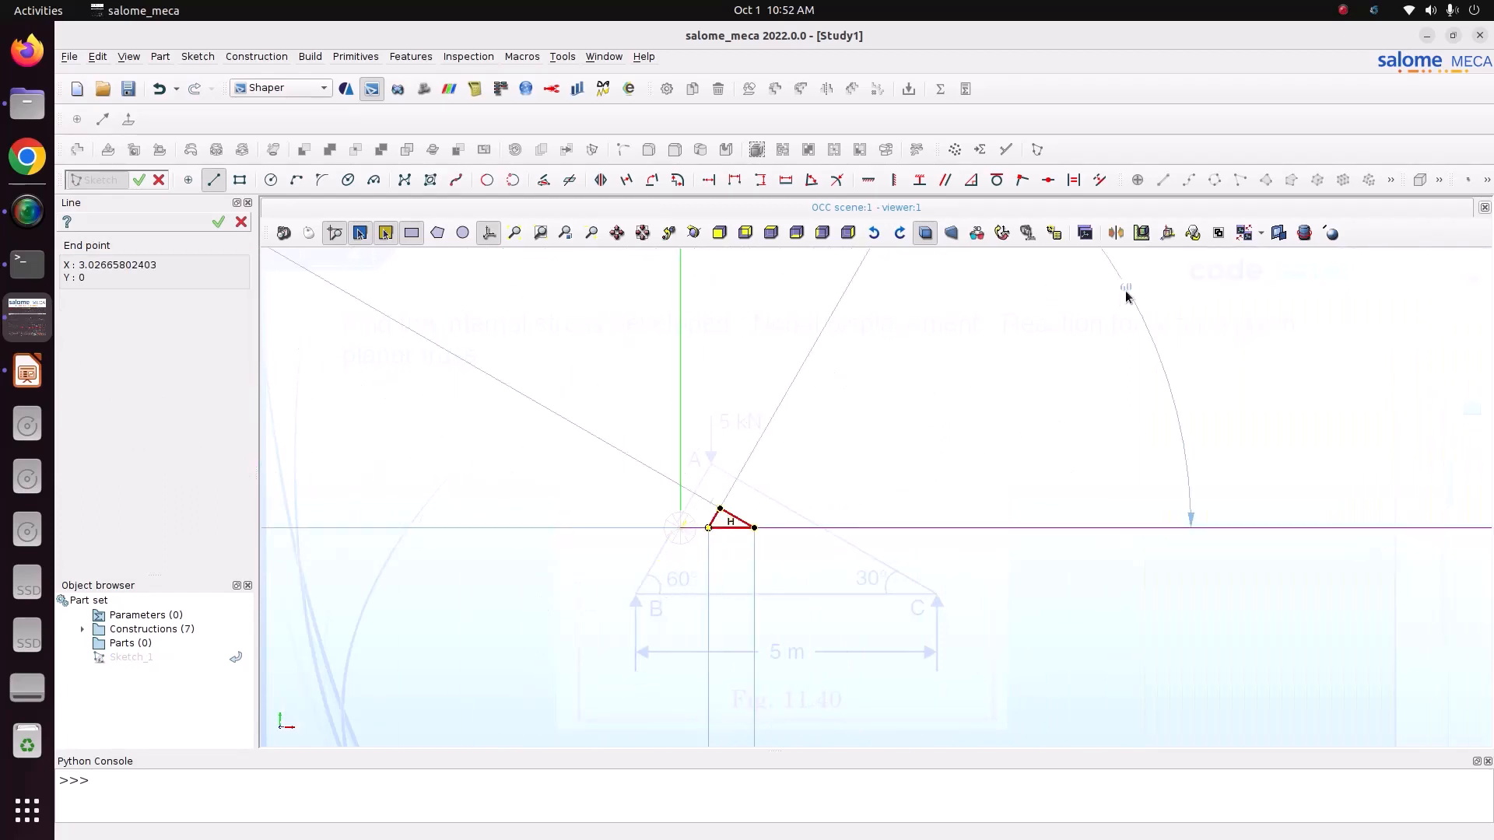
# Step: Reposition the 60° and 30° angle dimensions so they sit close to their base corners of the triangle
pyautogui.moveTo(1126, 288); pyautogui.dragTo(1478, 657)
pyautogui.scroll(-3, 713, 617)
pyautogui.scroll(-3, 550, 523)
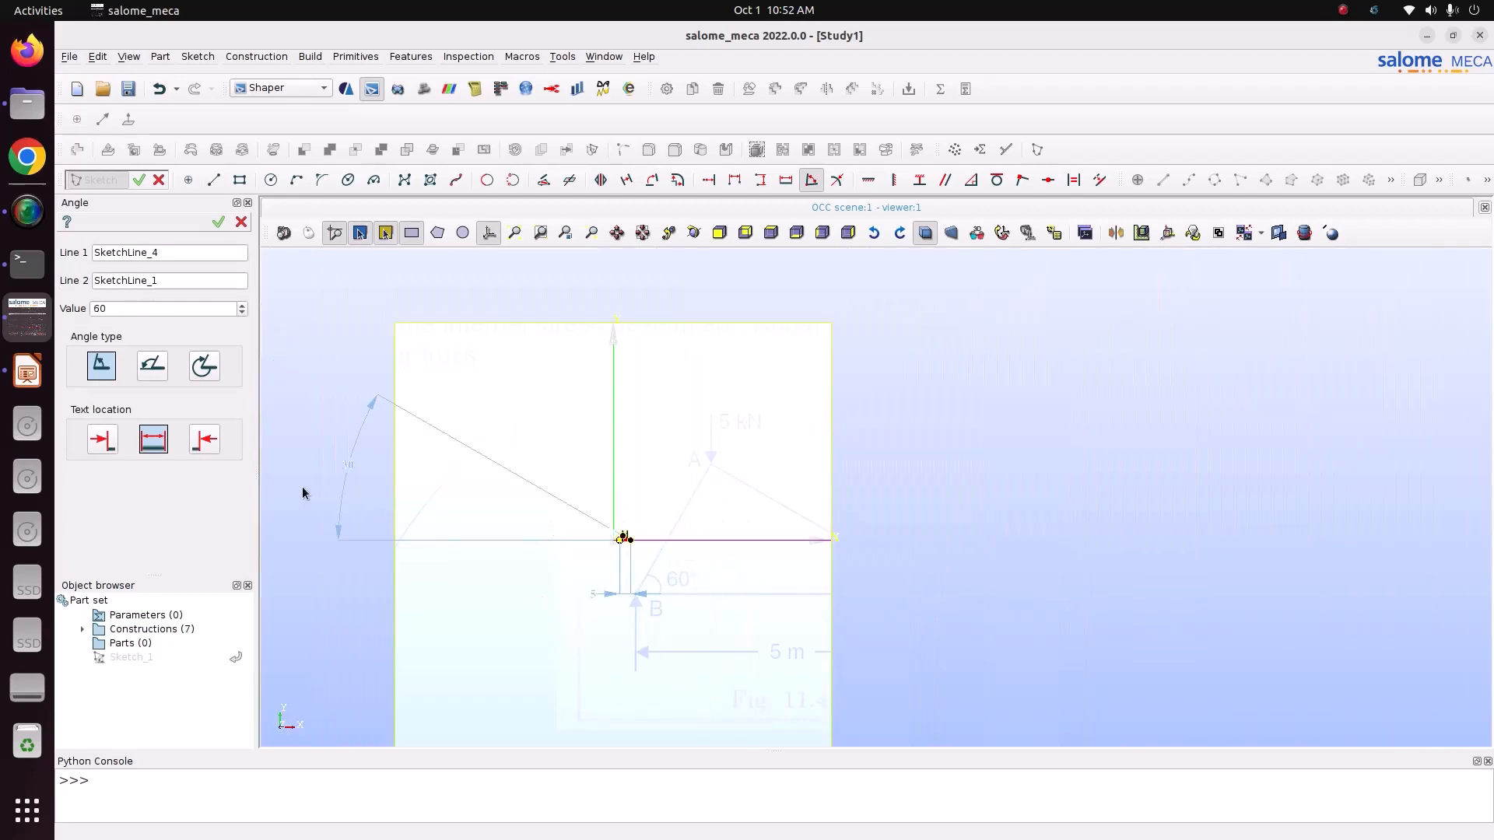
pyautogui.moveTo(350, 469); pyautogui.dragTo(624, 548)
pyautogui.scroll(8, 625, 548)
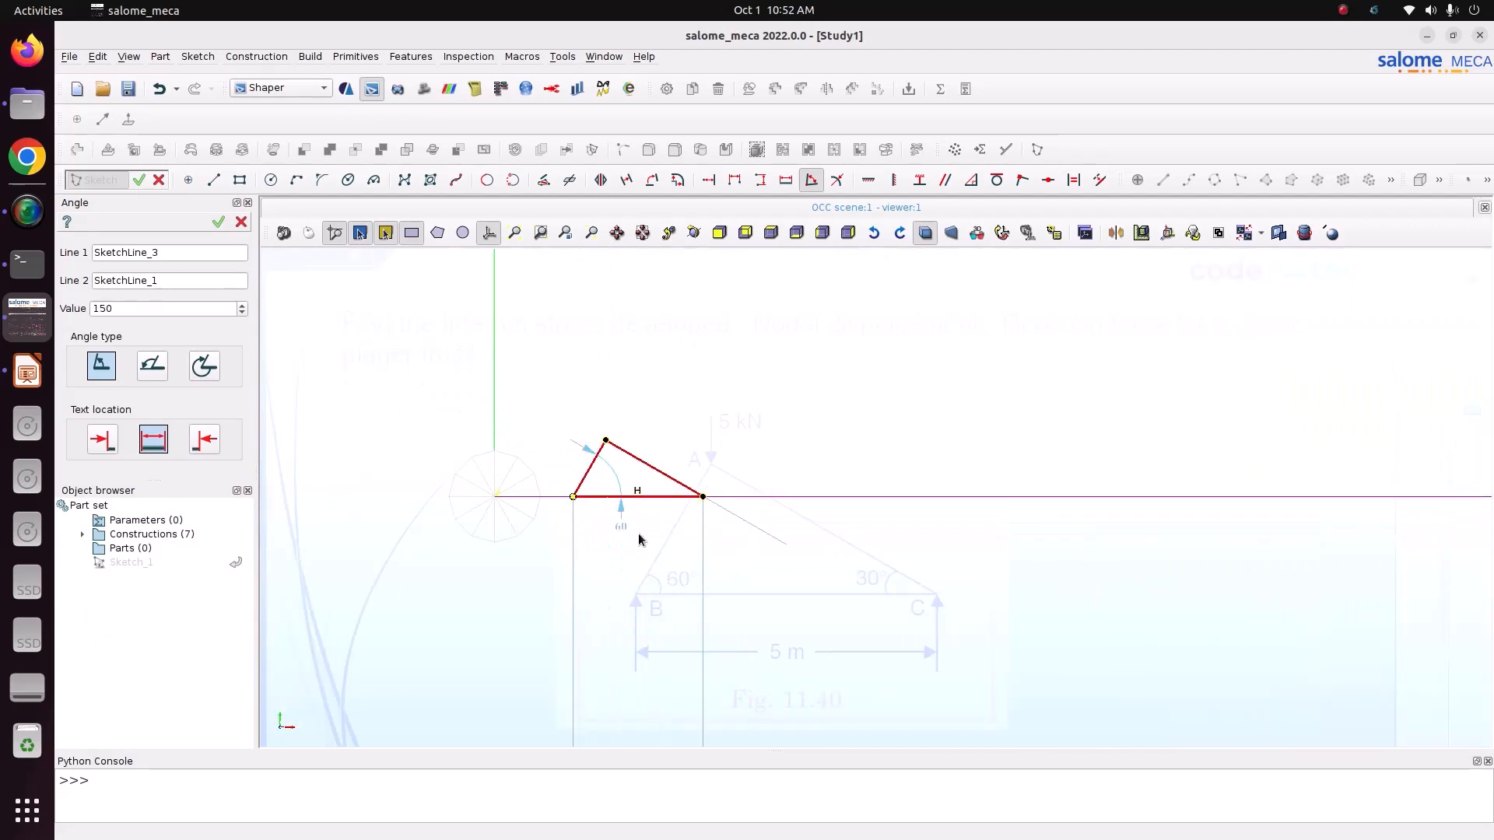
pyautogui.scroll(1, 715, 512)
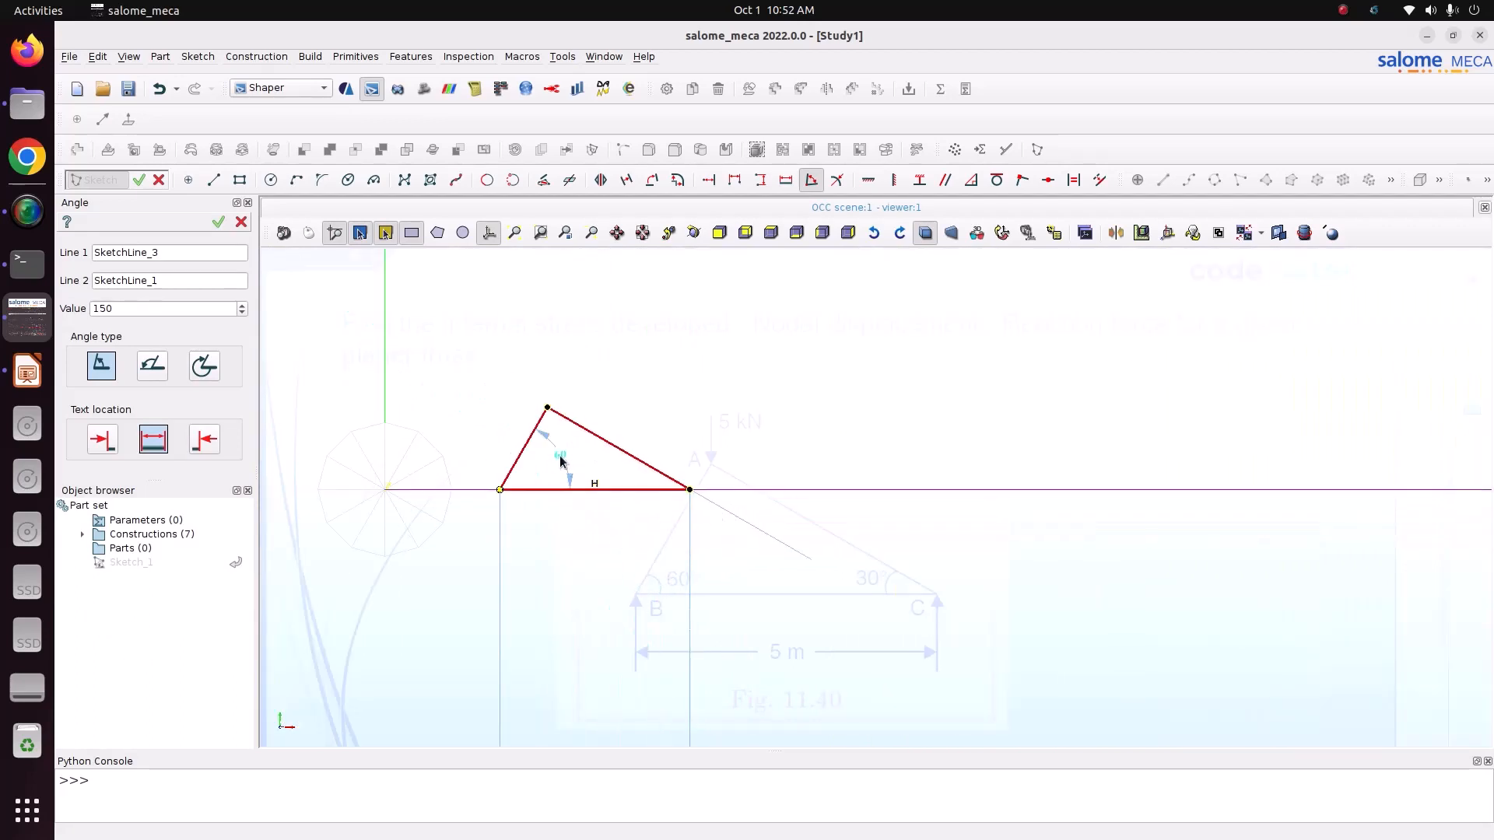
pyautogui.moveTo(559, 456); pyautogui.dragTo(530, 469)
pyautogui.moveTo(650, 626); pyautogui.dragTo(627, 486)
pyautogui.scroll(8, 629, 476)
pyautogui.click(674, 473)
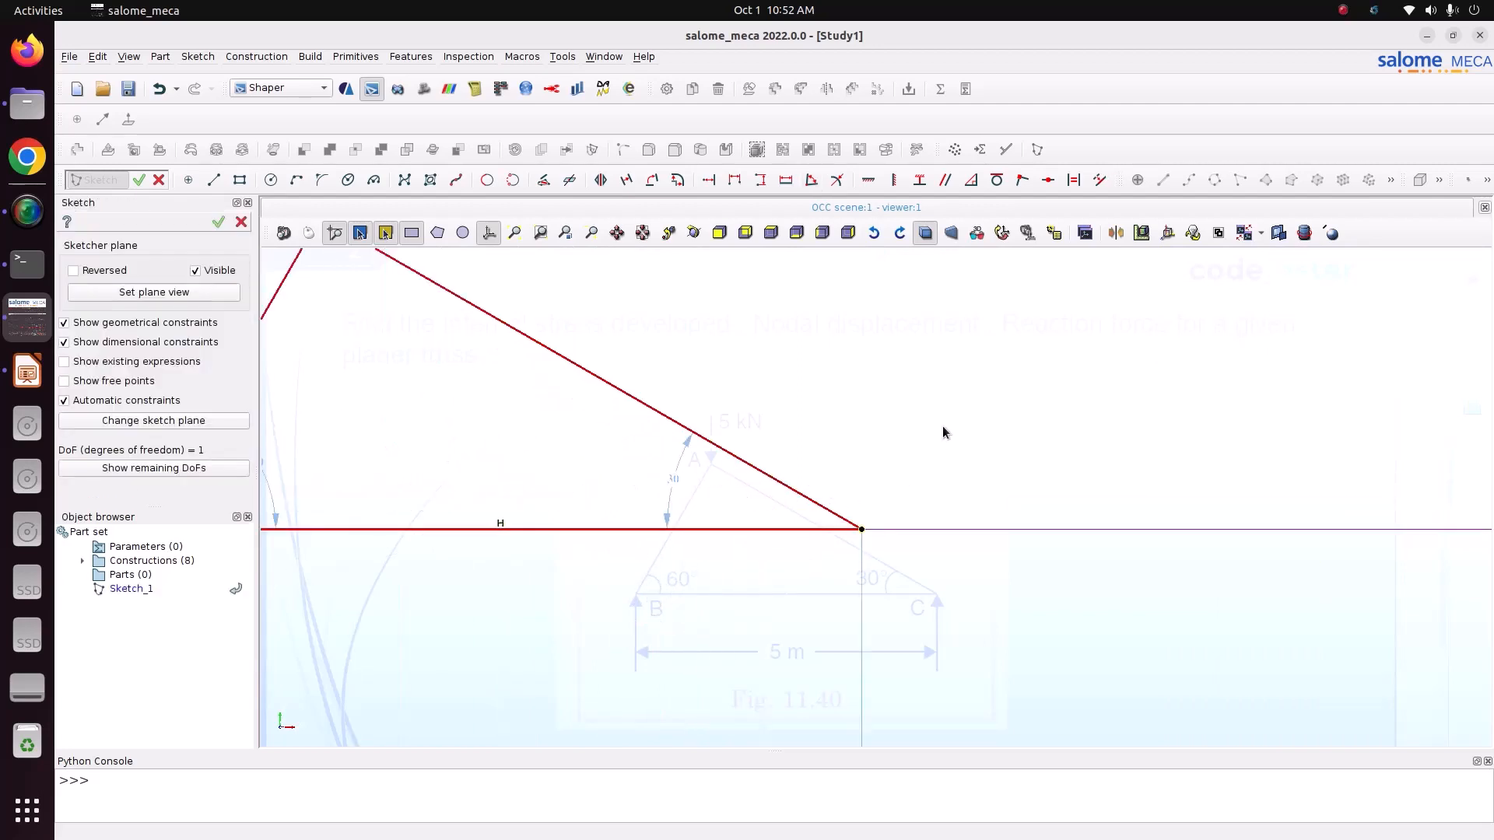
pyautogui.scroll(-7, 997, 465)
pyautogui.scroll(3, 760, 488)
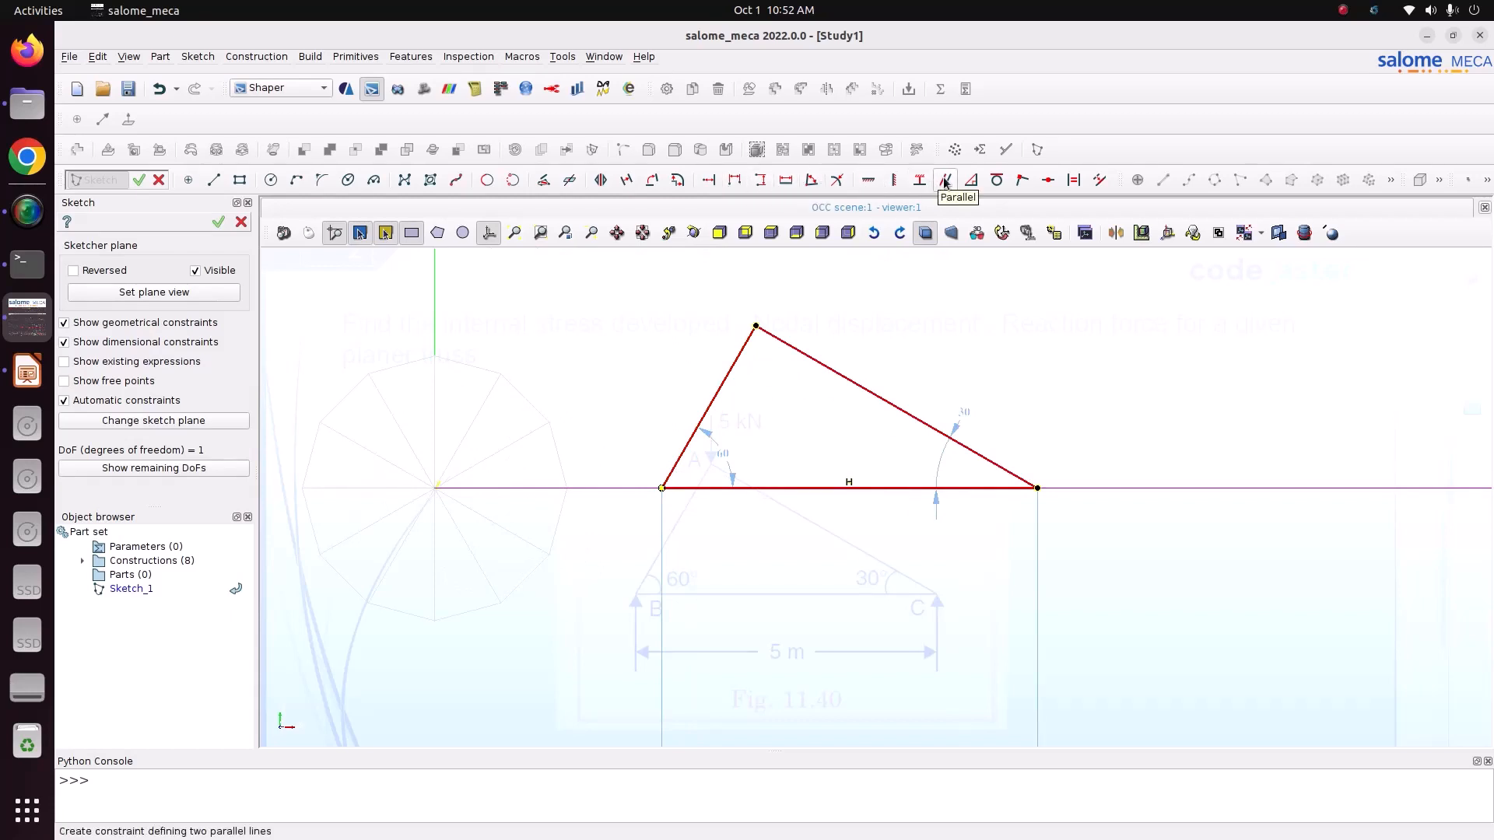
pyautogui.click(1049, 180)
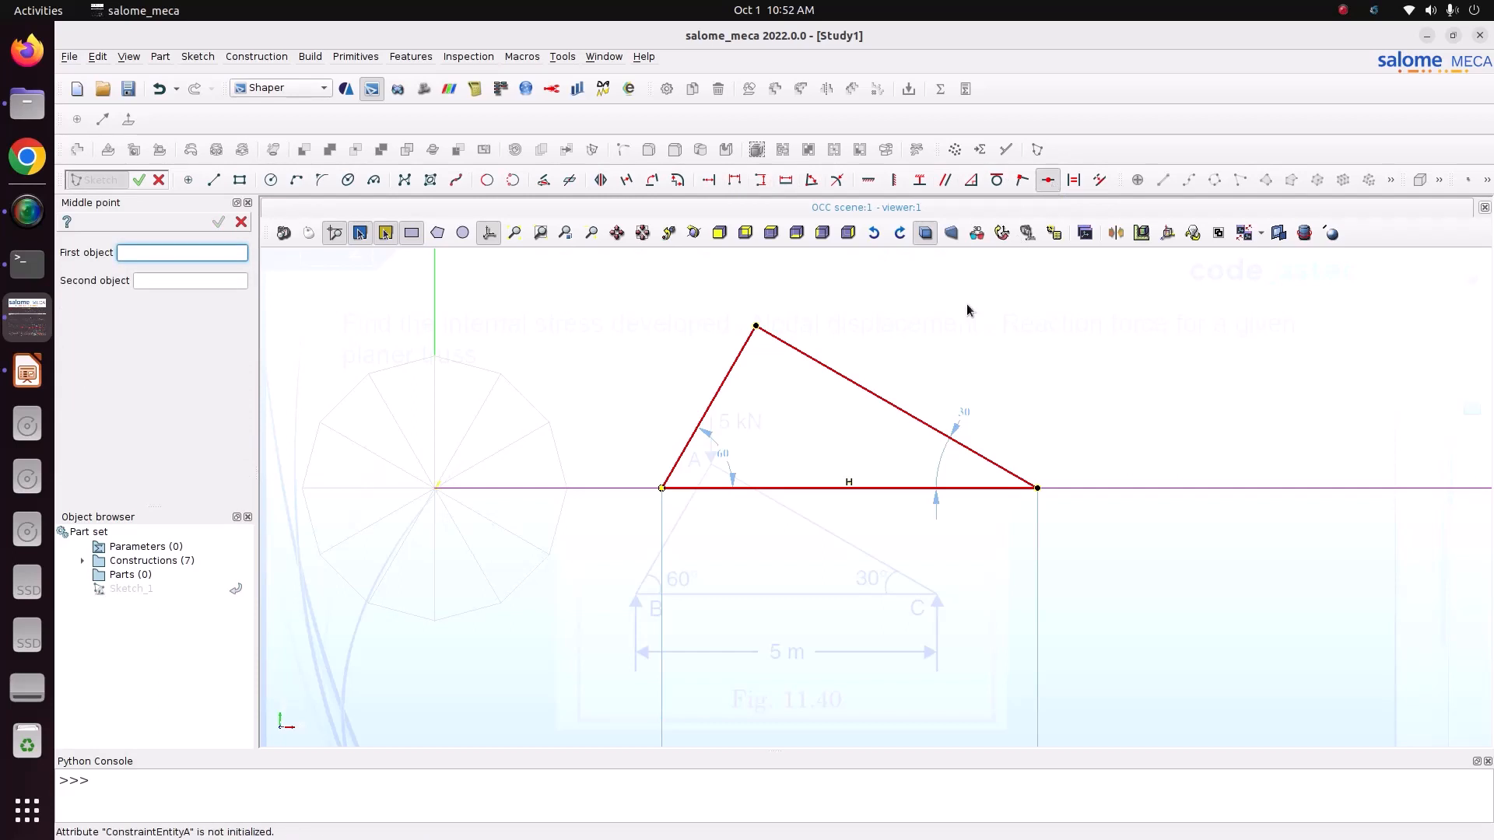
pyautogui.click(662, 490)
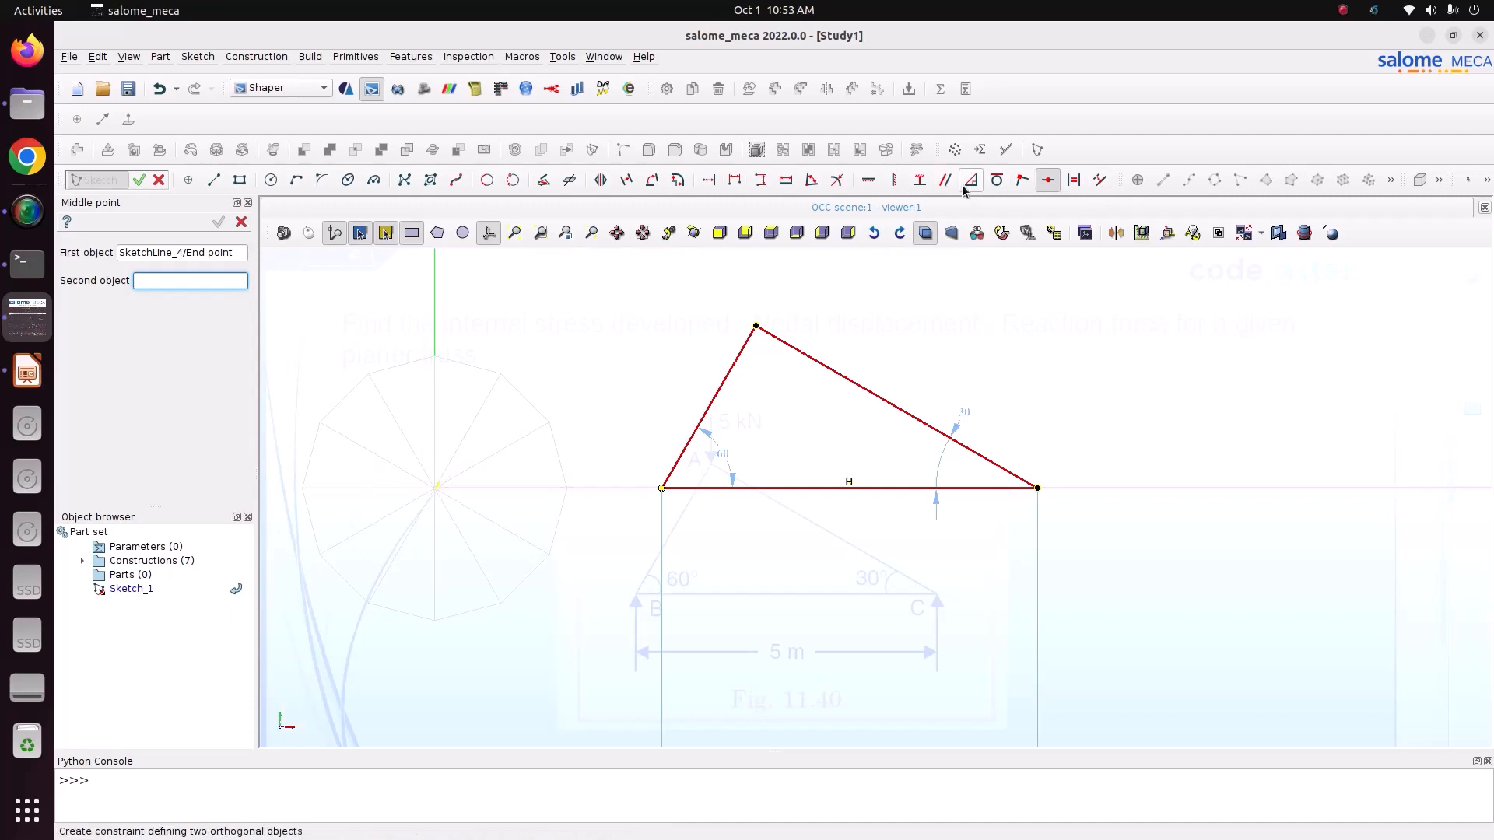
# Step: Make the triangle's 60° base corner coincident with the sketch origin and finish the sketch
pyautogui.click(1021, 181)
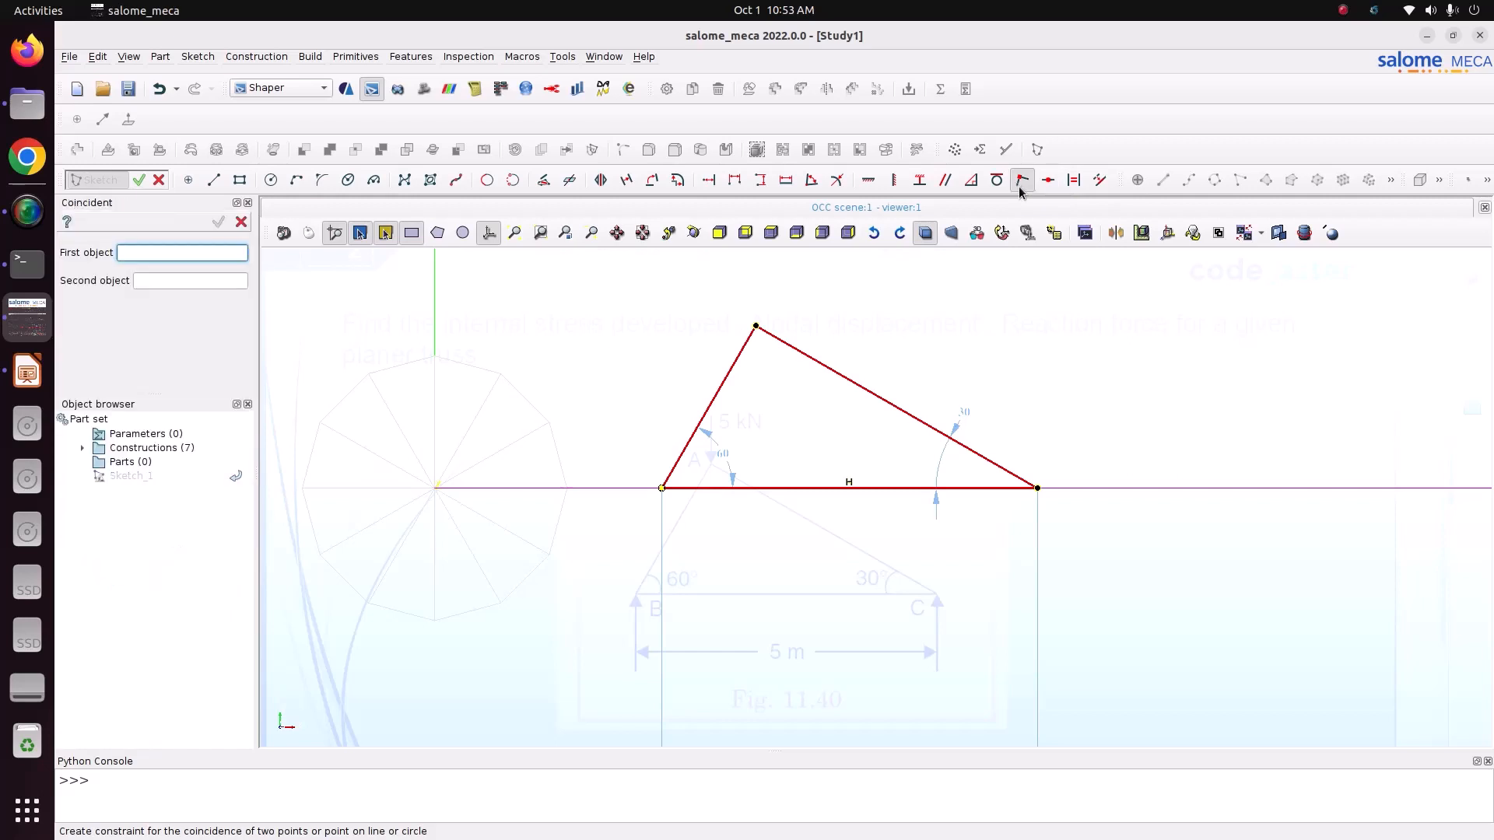
pyautogui.click(434, 490)
pyautogui.click(661, 488)
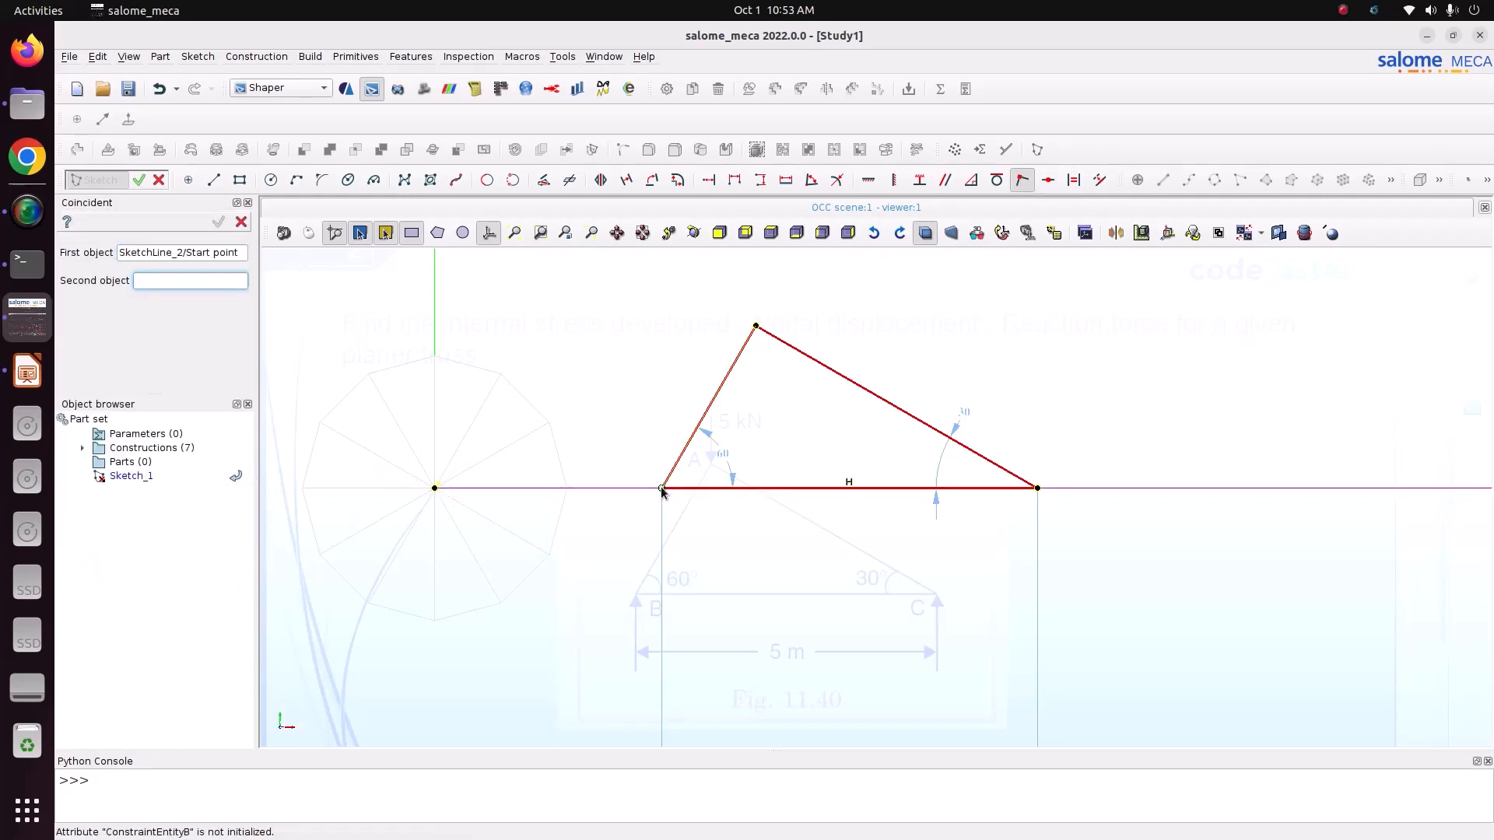
pyautogui.scroll(-7, 825, 561)
pyautogui.scroll(5, 642, 574)
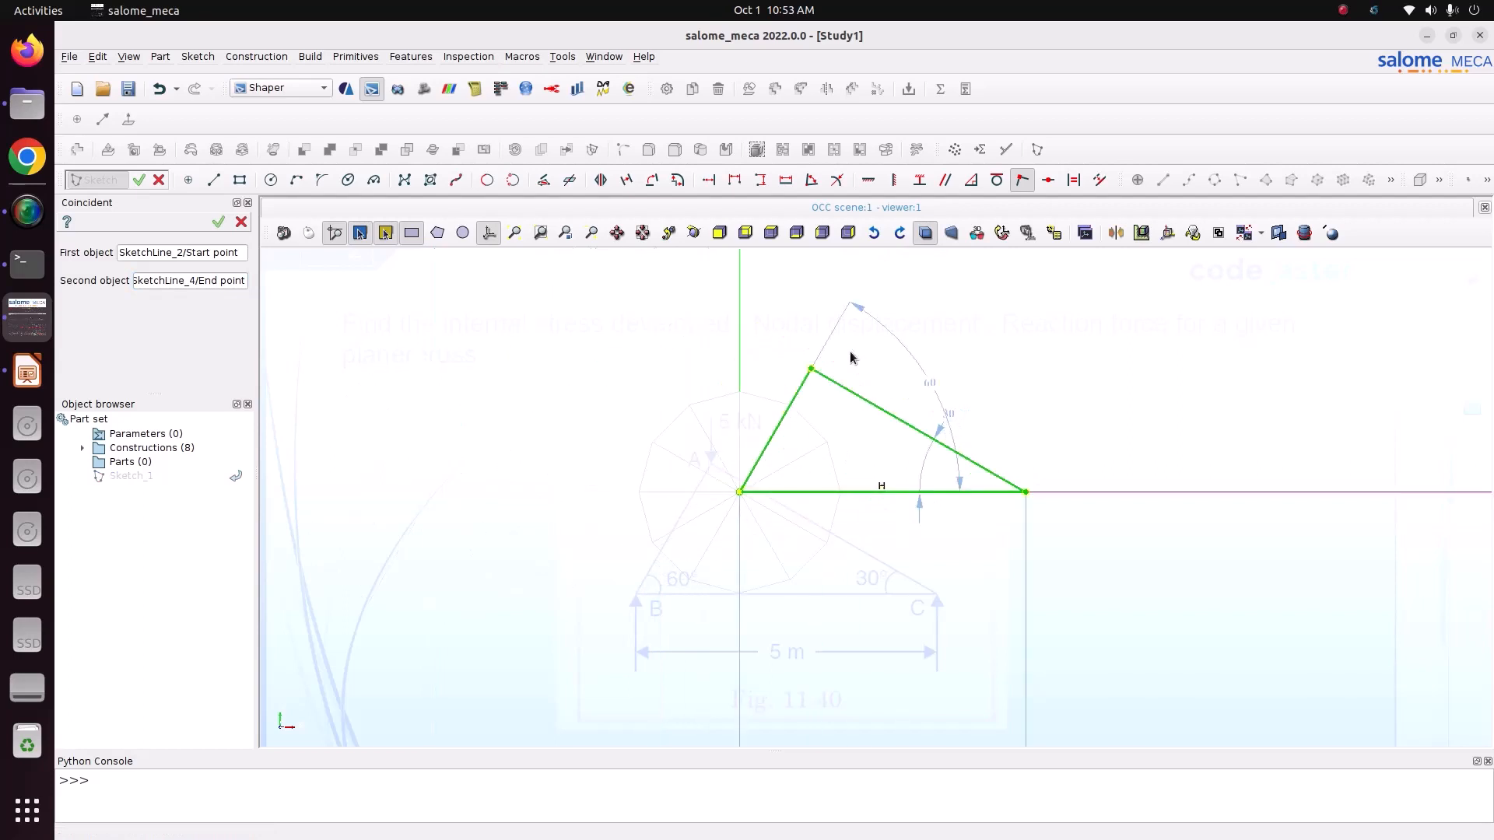
pyautogui.scroll(4, 851, 354)
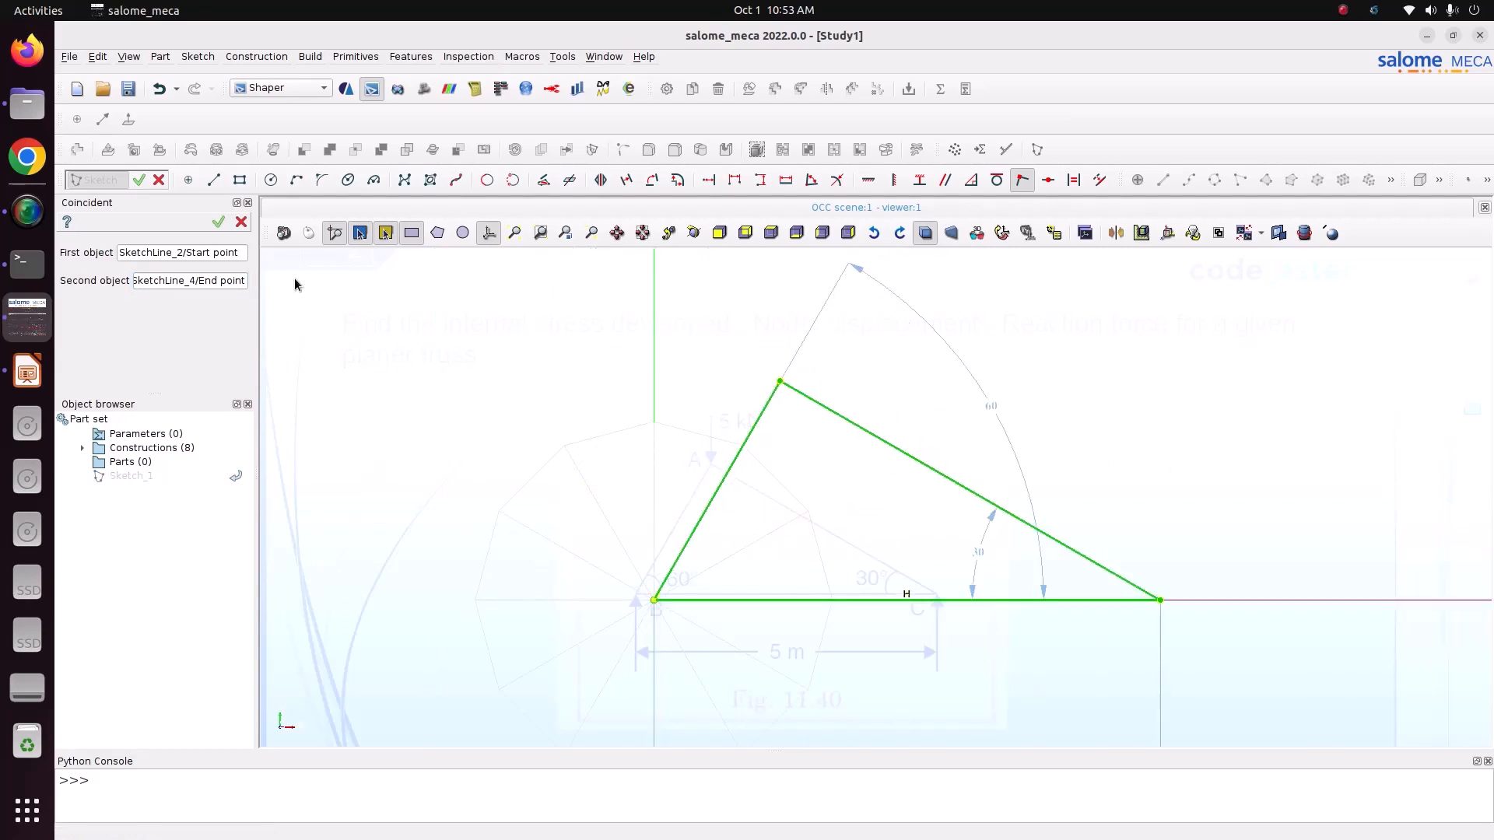
pyautogui.click(217, 224)
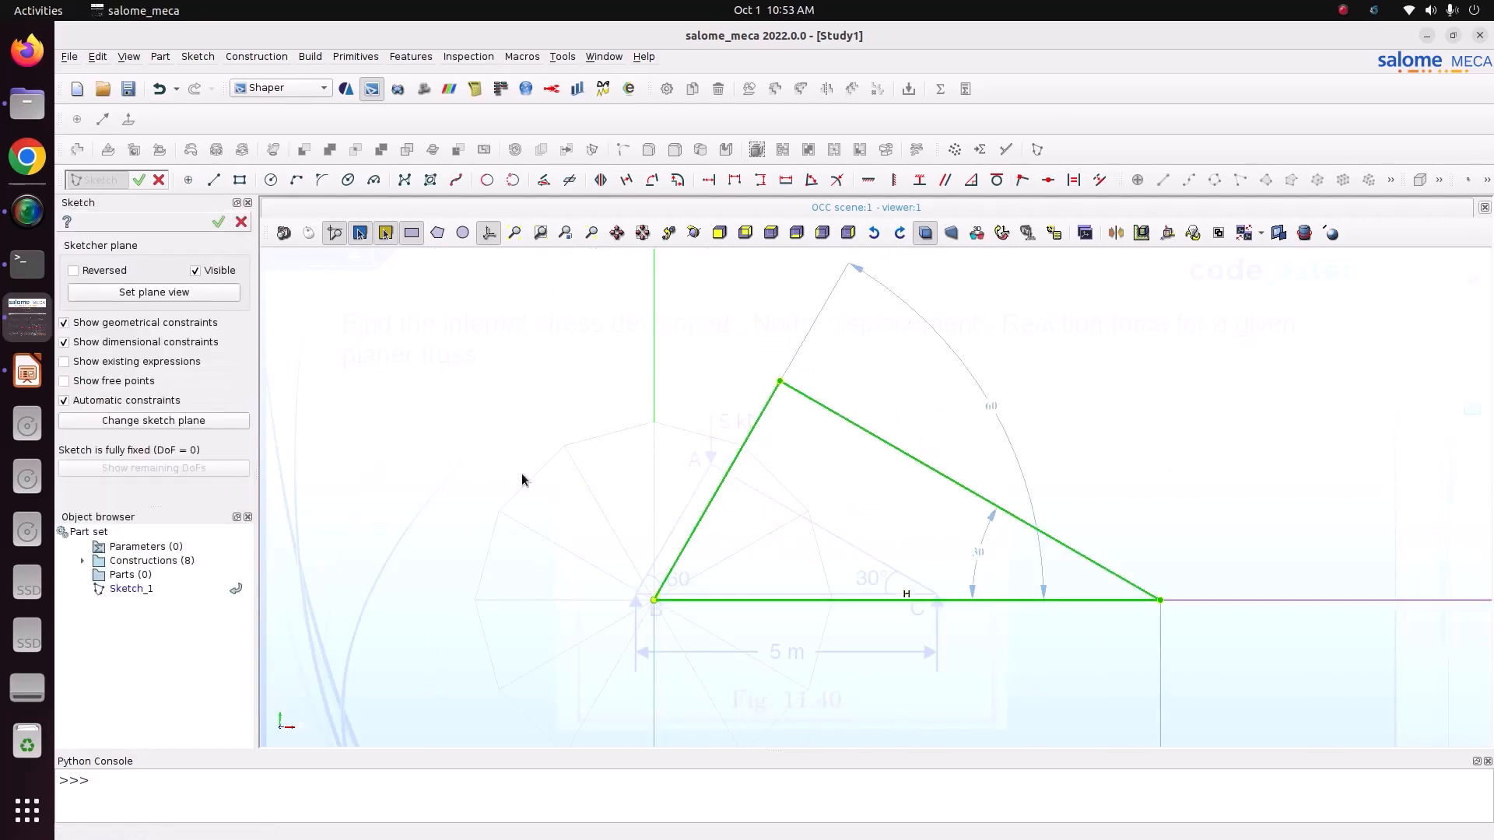
pyautogui.click(218, 223)
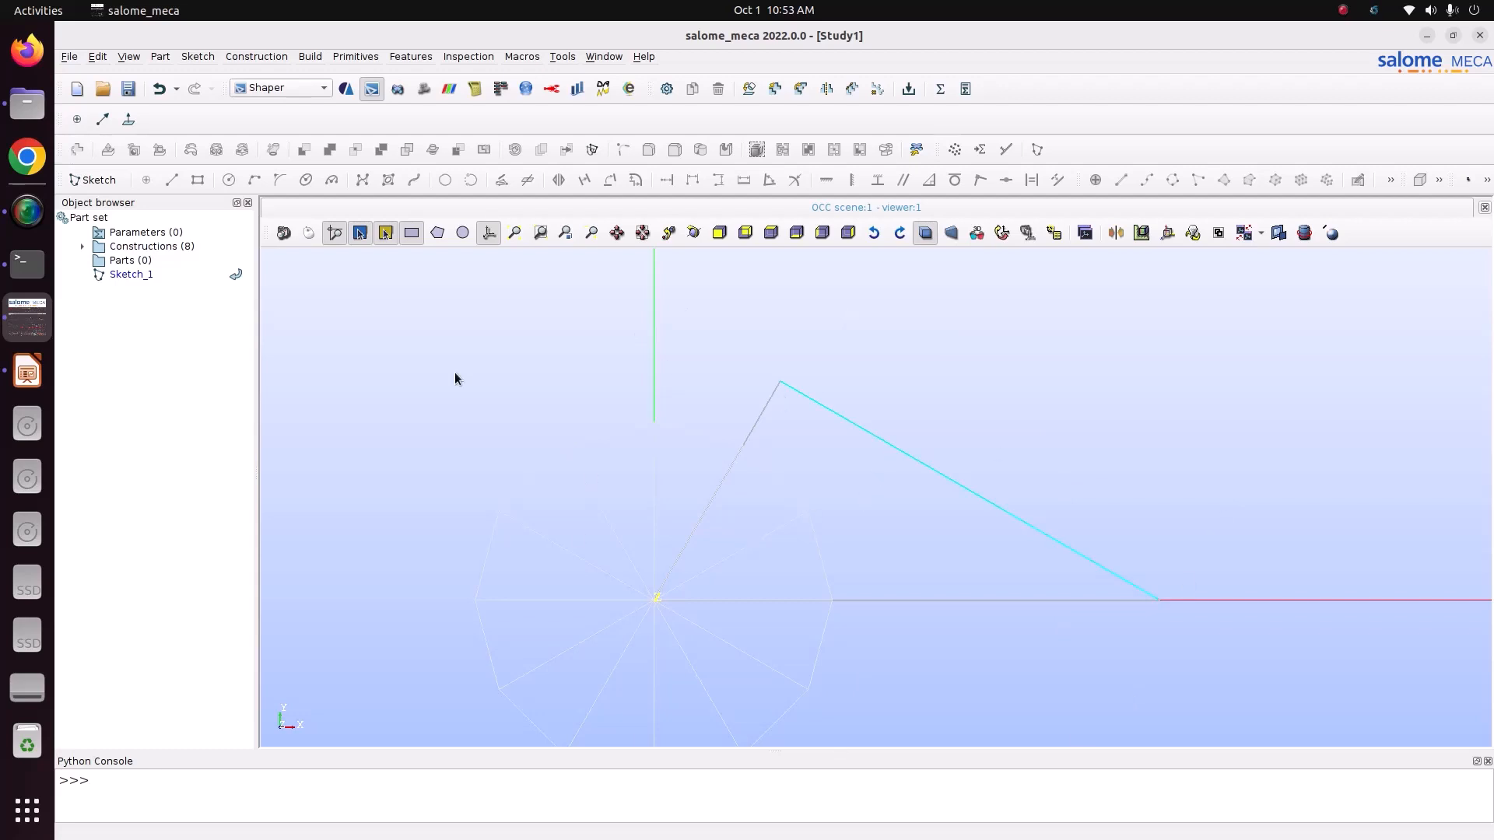
# Step: Start a CAD-format export of the sketch with the BREP, STEP, IGES type and browse for the export file location
pyautogui.click(125, 276)
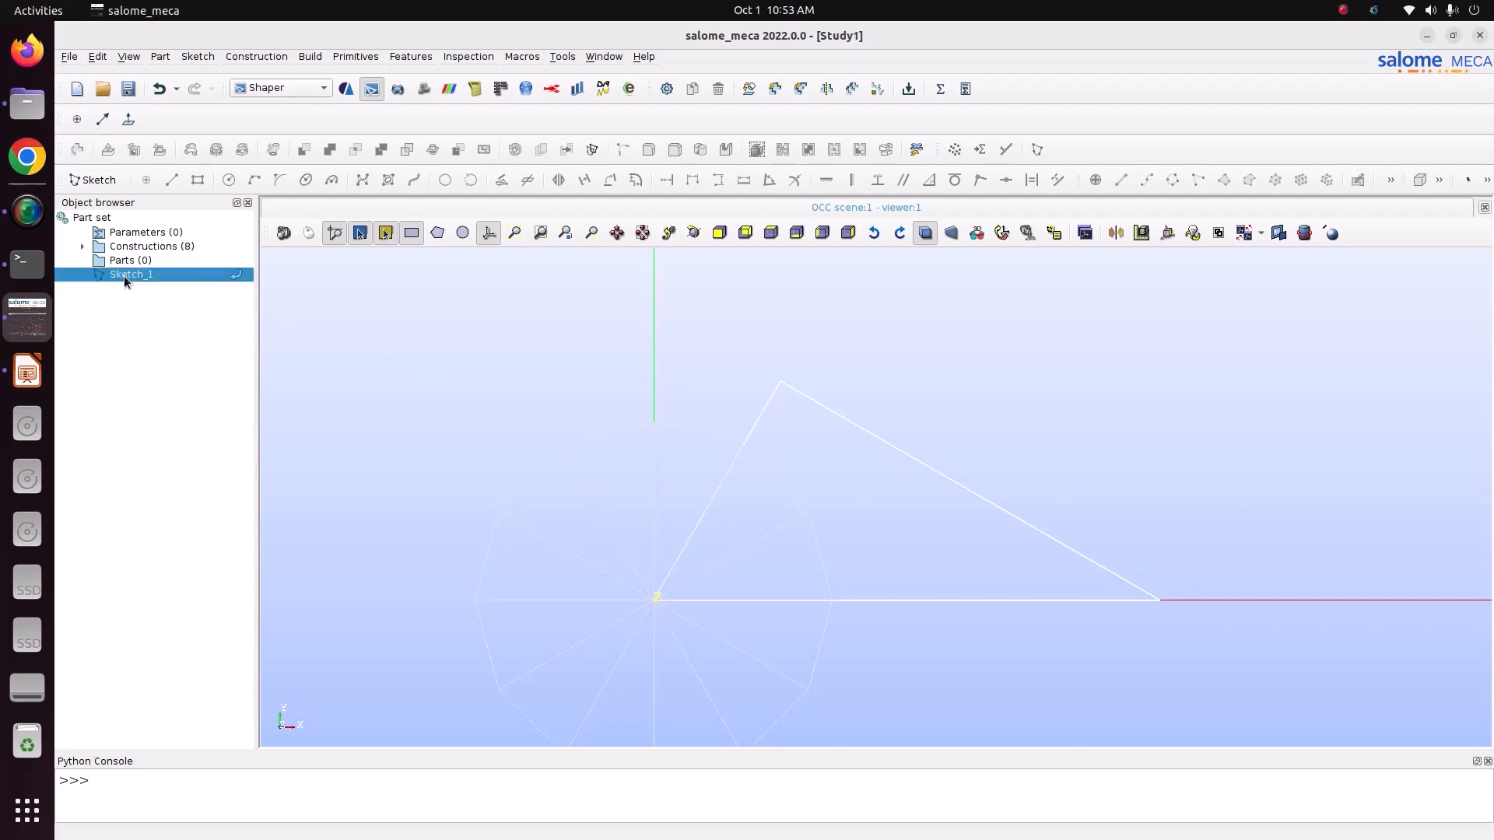
pyautogui.click(70, 57)
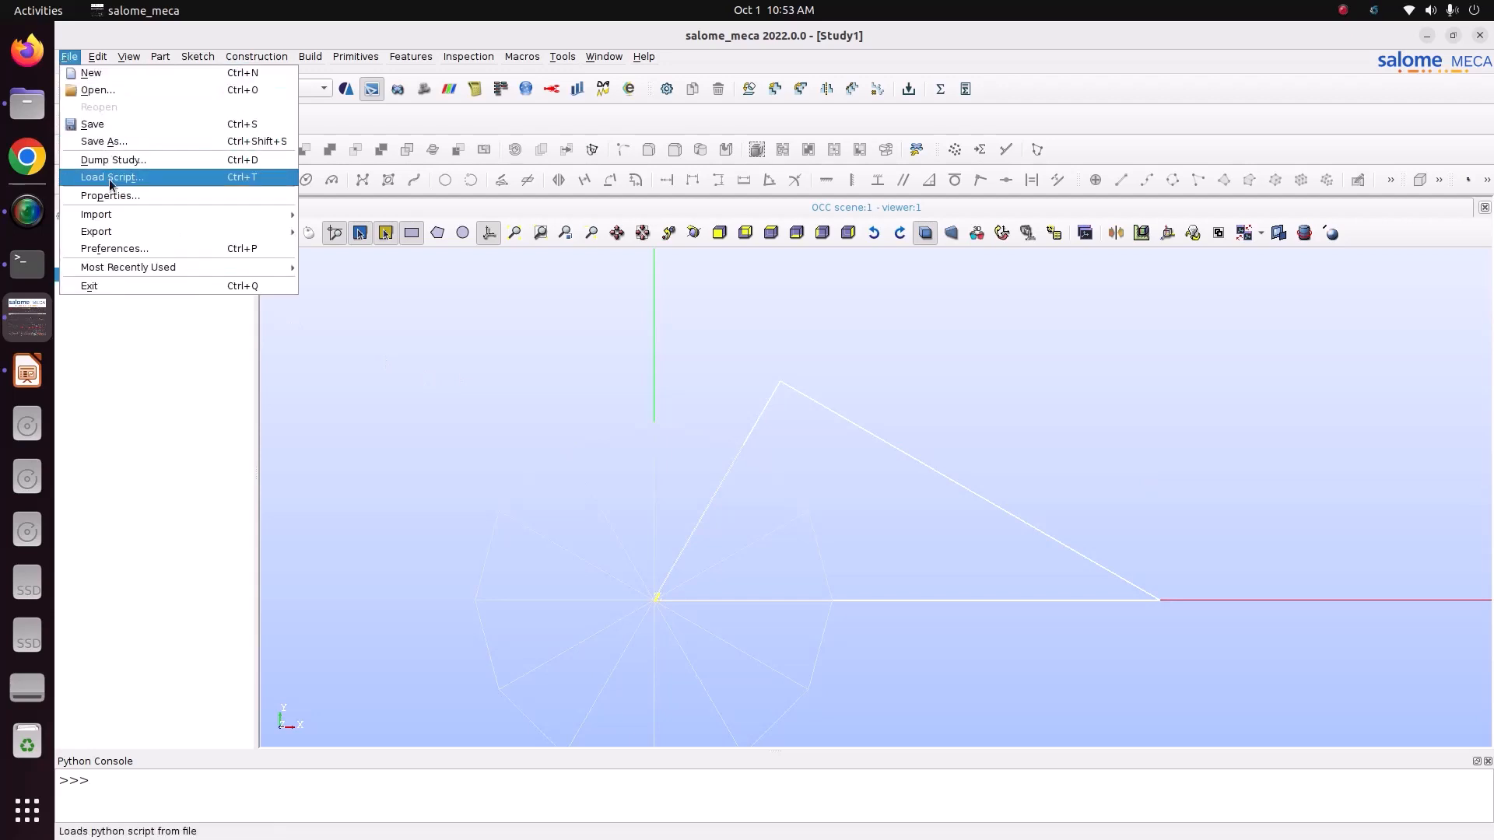
pyautogui.moveTo(109, 231)
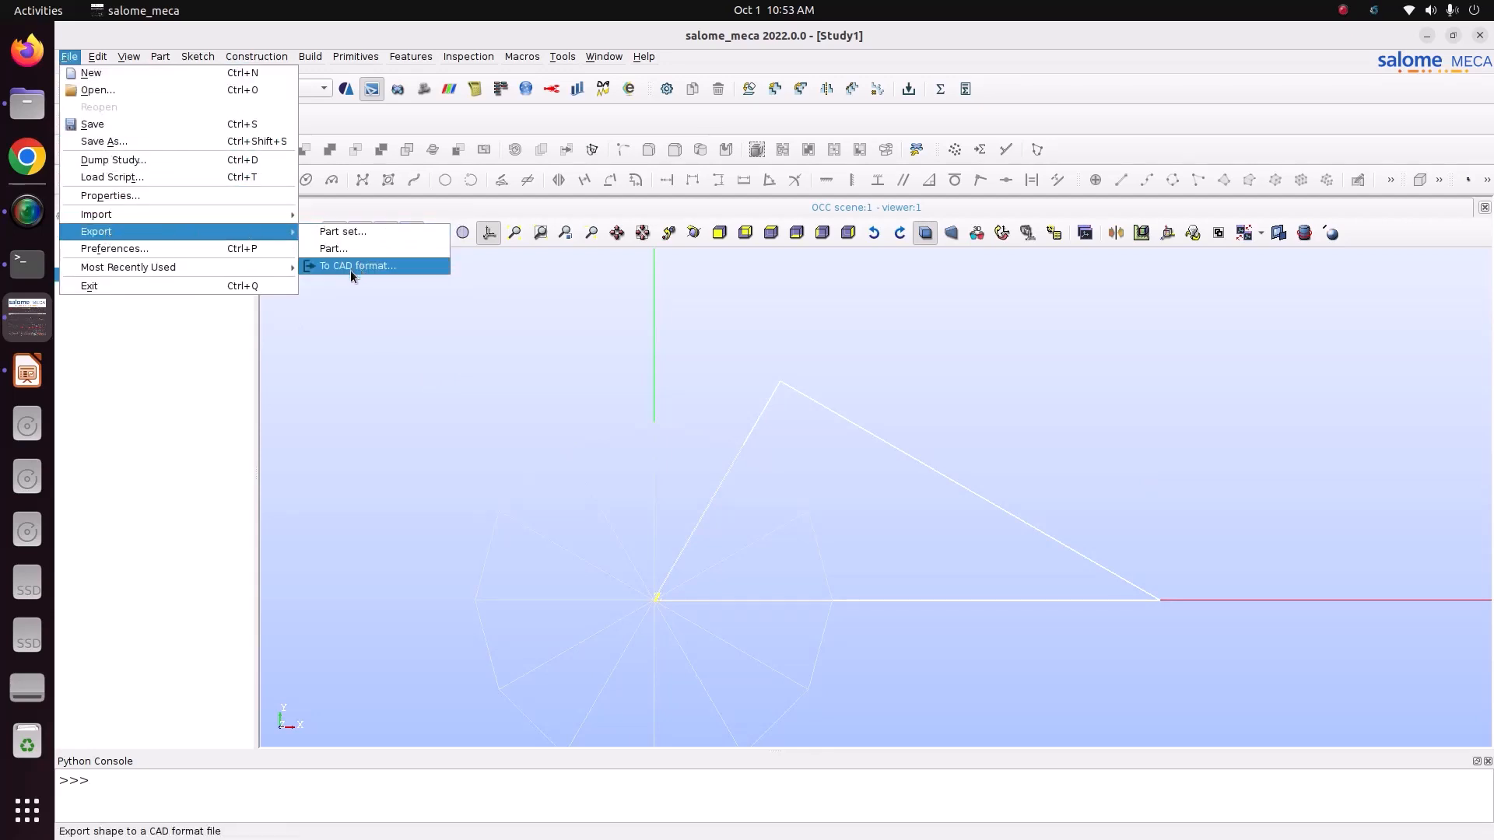
pyautogui.click(351, 266)
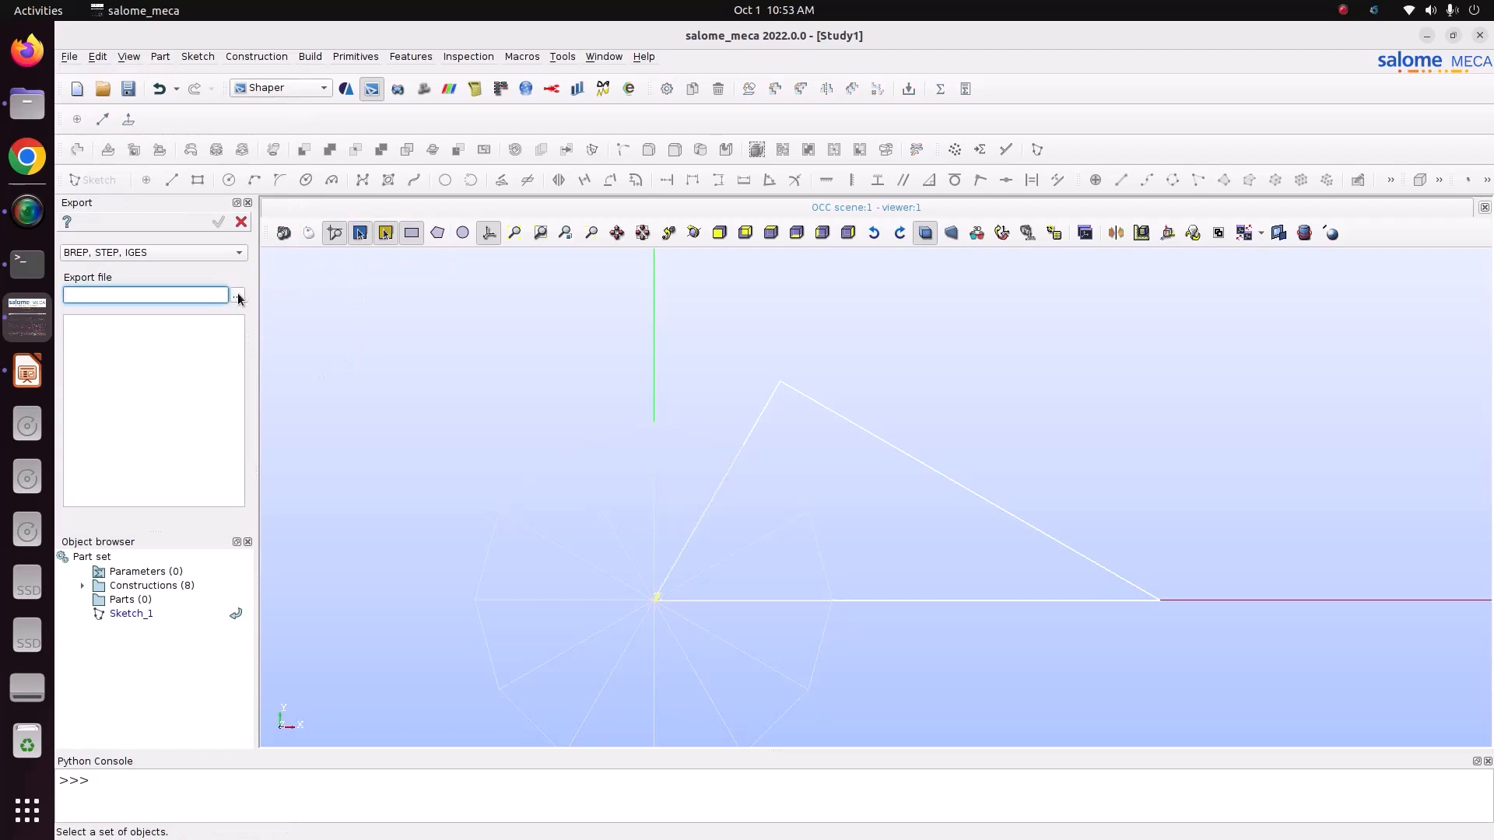
pyautogui.moveTo(549, 303); pyautogui.dragTo(1312, 688)
pyautogui.click(236, 297)
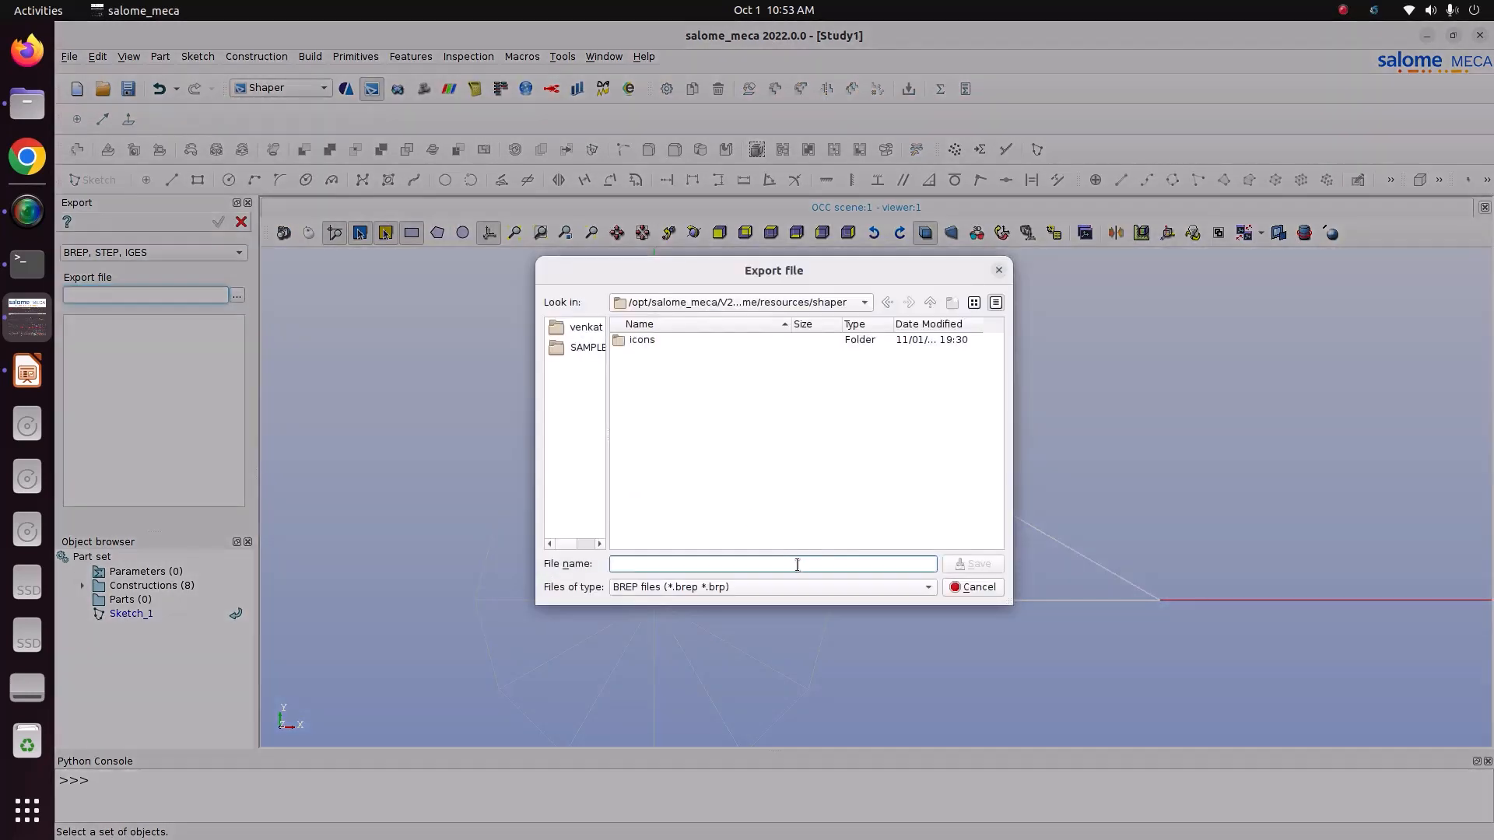
# Step: Choose the home folder's Pictures/CODE_ASTER/truss/2_truss directory as the export location
pyautogui.click(741, 300)
pyautogui.click(711, 472)
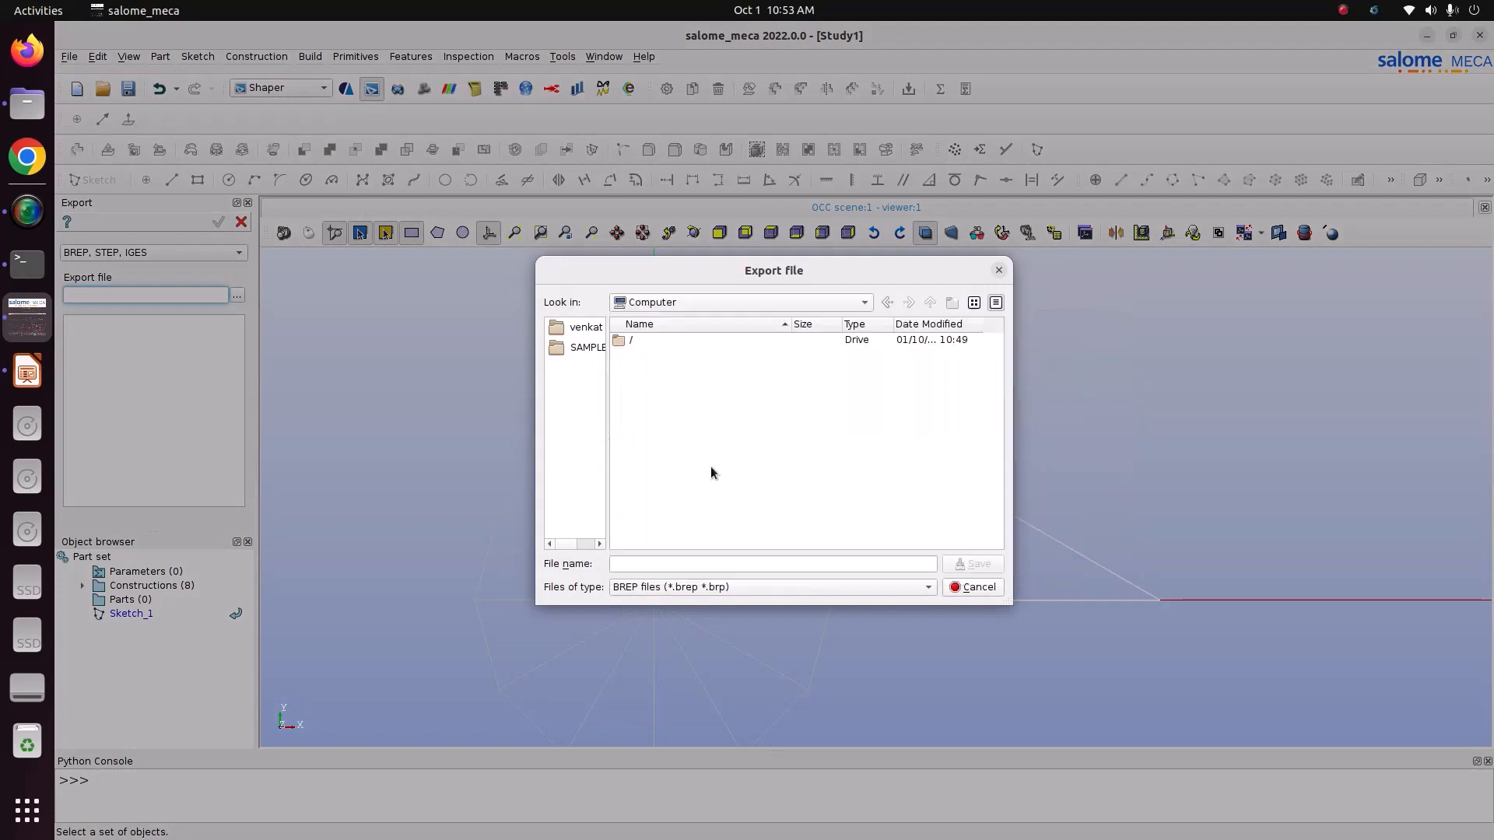
pyautogui.doubleClick(655, 343)
pyautogui.scroll(-3, 660, 441)
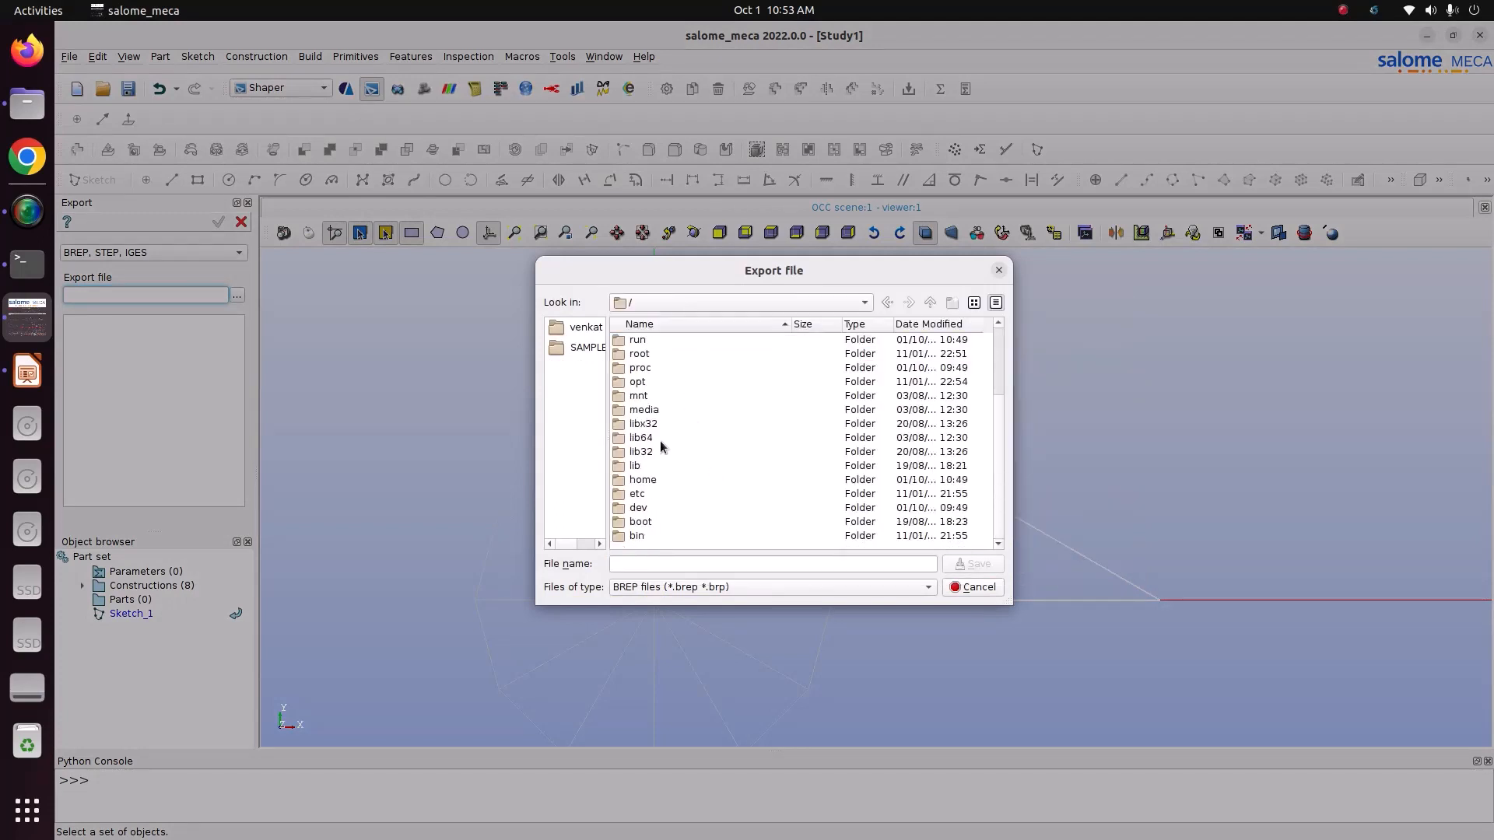
pyautogui.scroll(2, 660, 409)
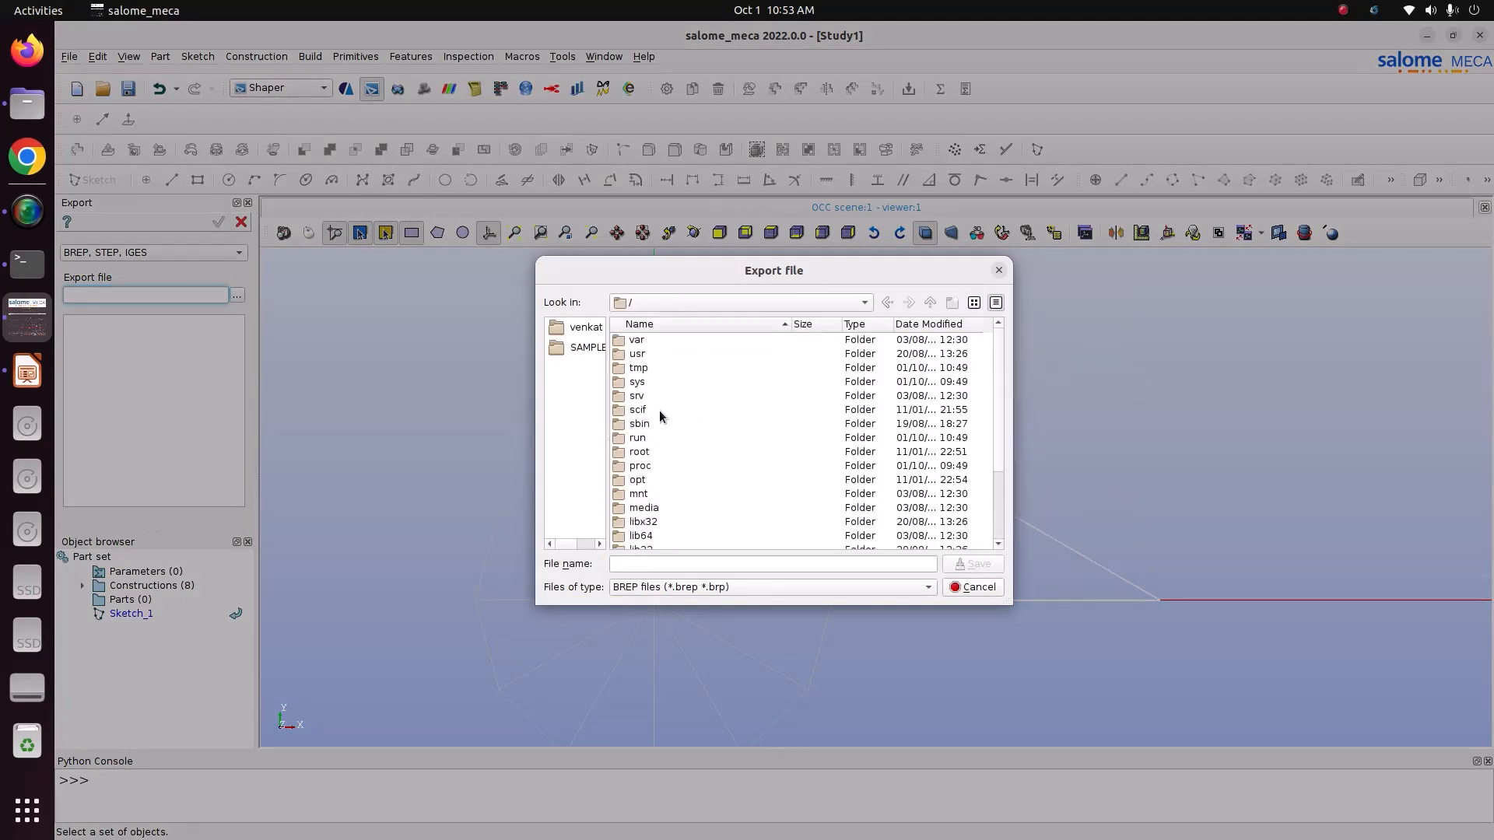
pyautogui.click(585, 331)
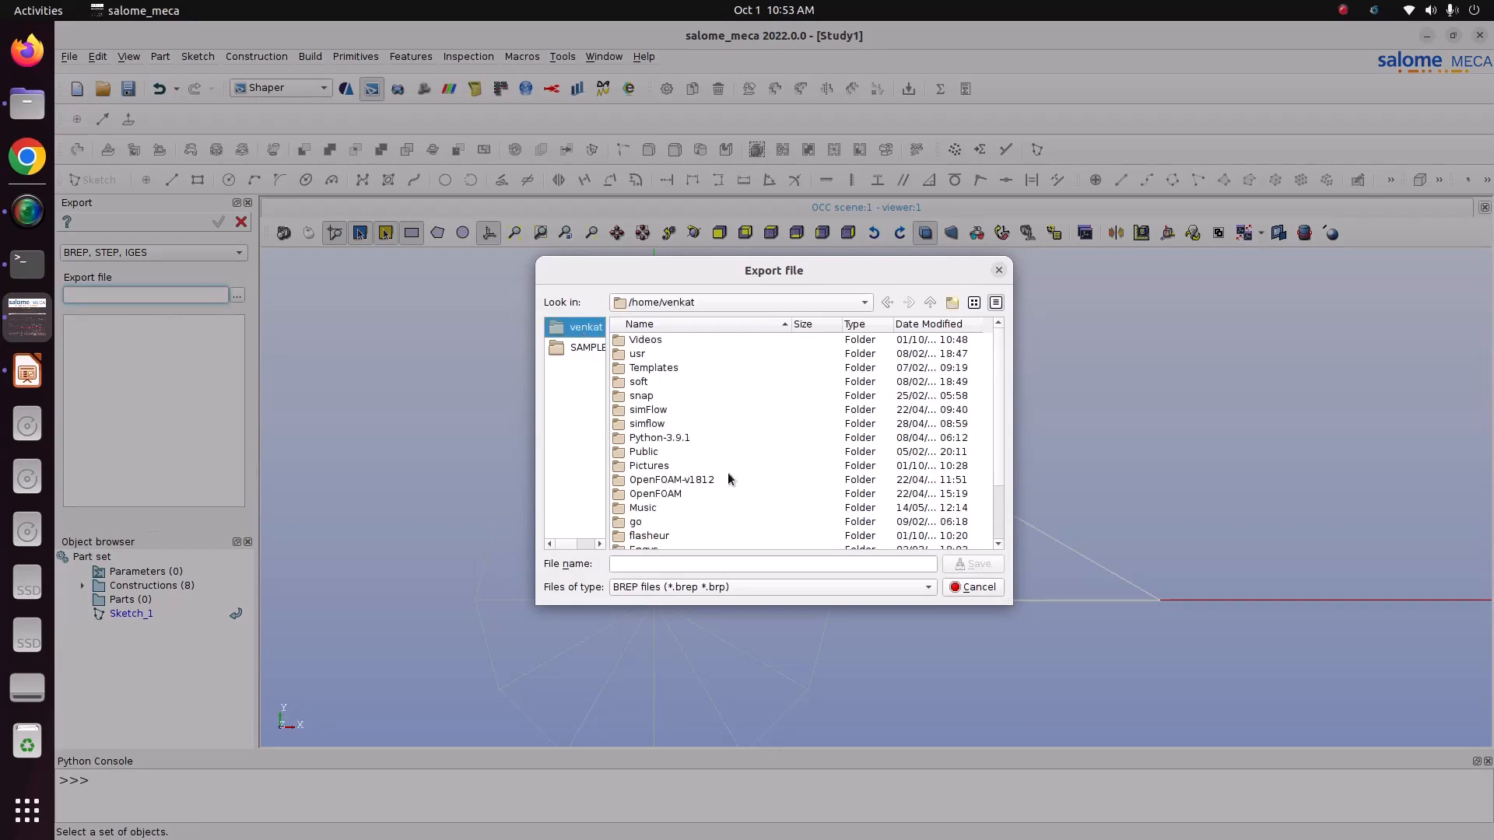
pyautogui.doubleClick(661, 467)
pyautogui.doubleClick(644, 369)
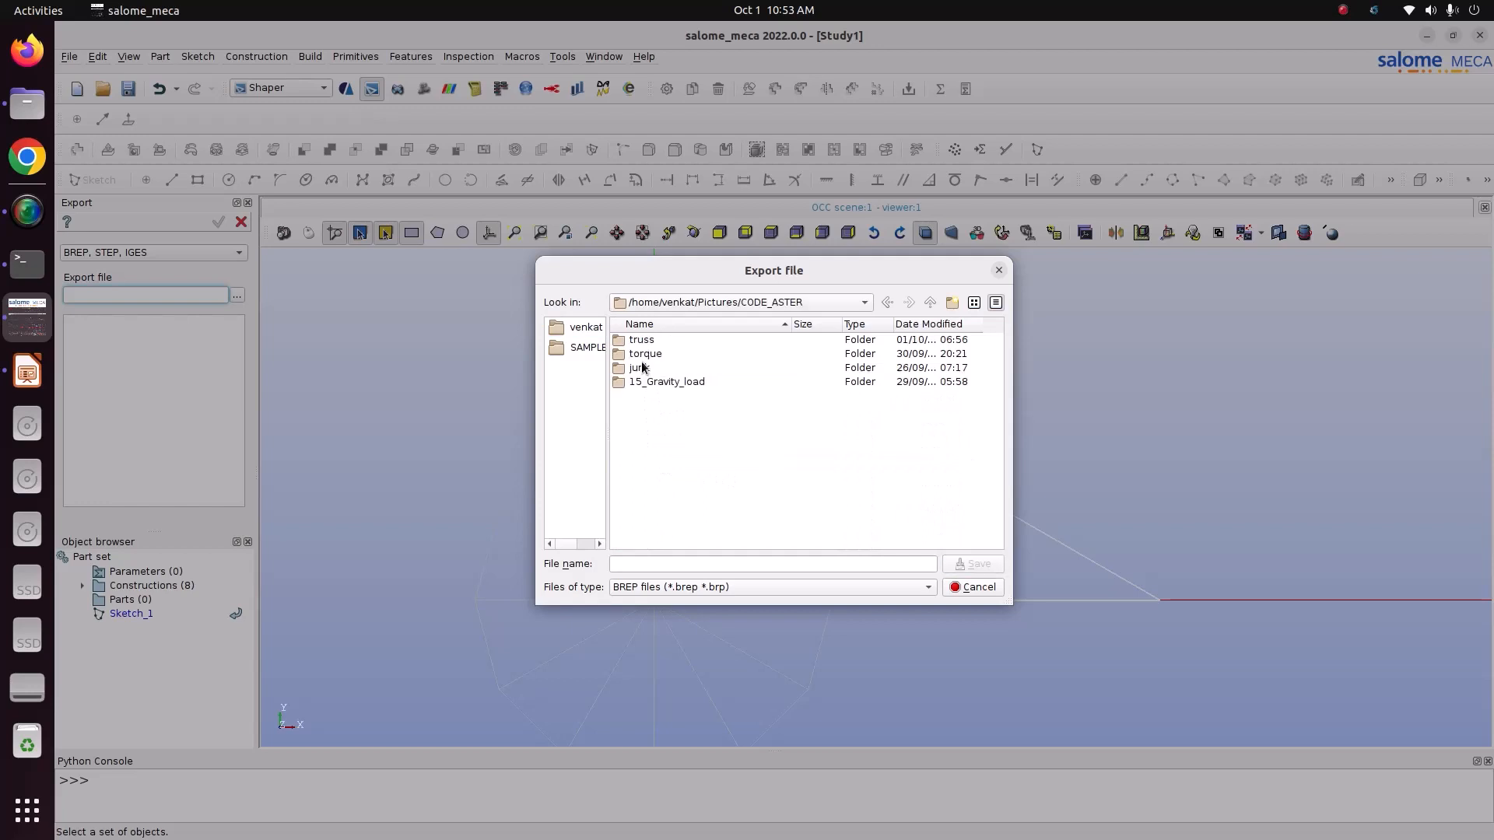
pyautogui.doubleClick(650, 343)
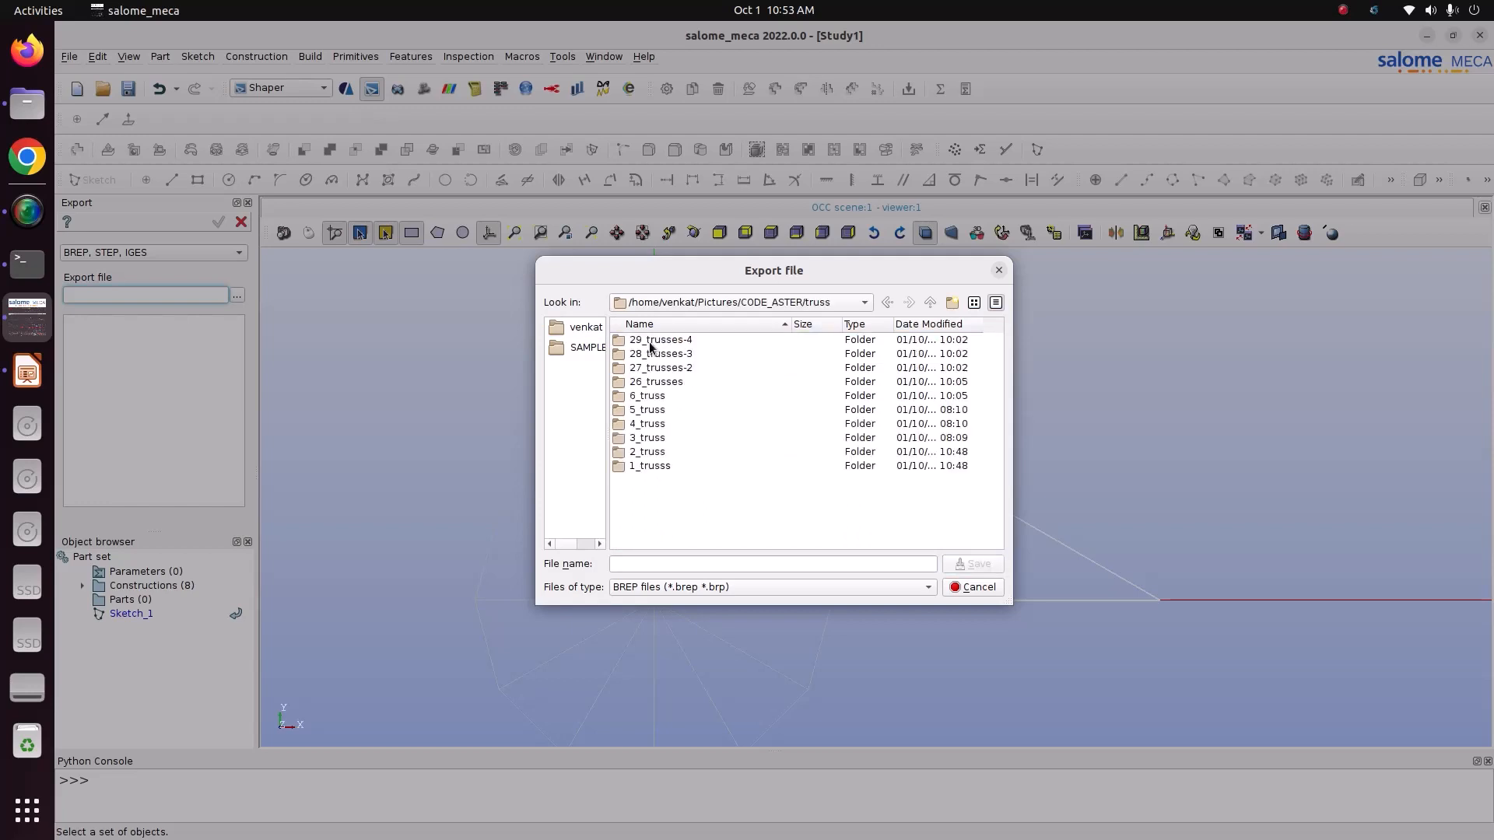
pyautogui.doubleClick(646, 454)
# Step: Export the whole triangle's geometry as a BREP file named truss12
pyautogui.click(662, 563)
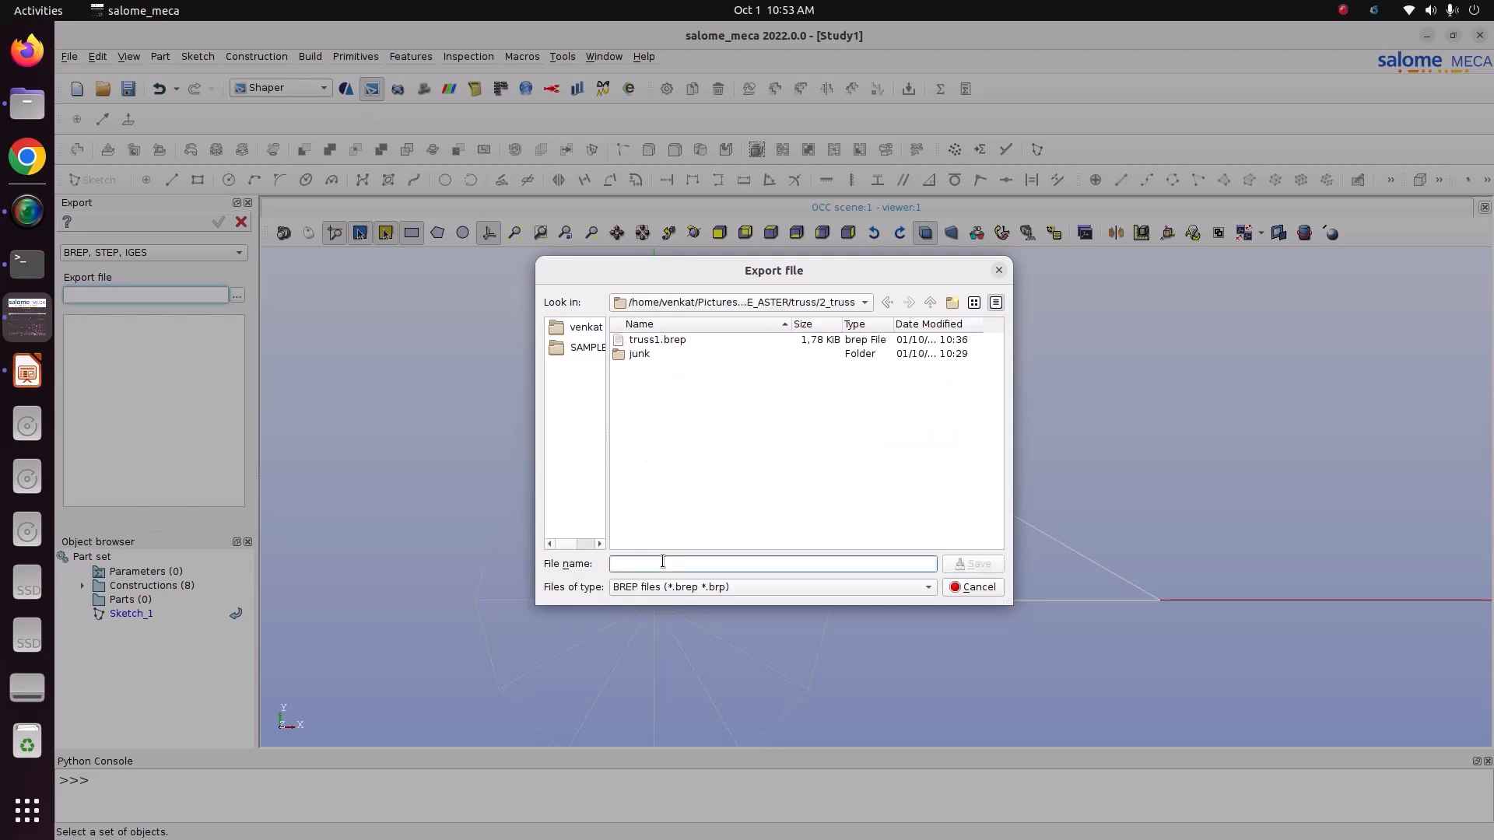
pyautogui.write('truss')
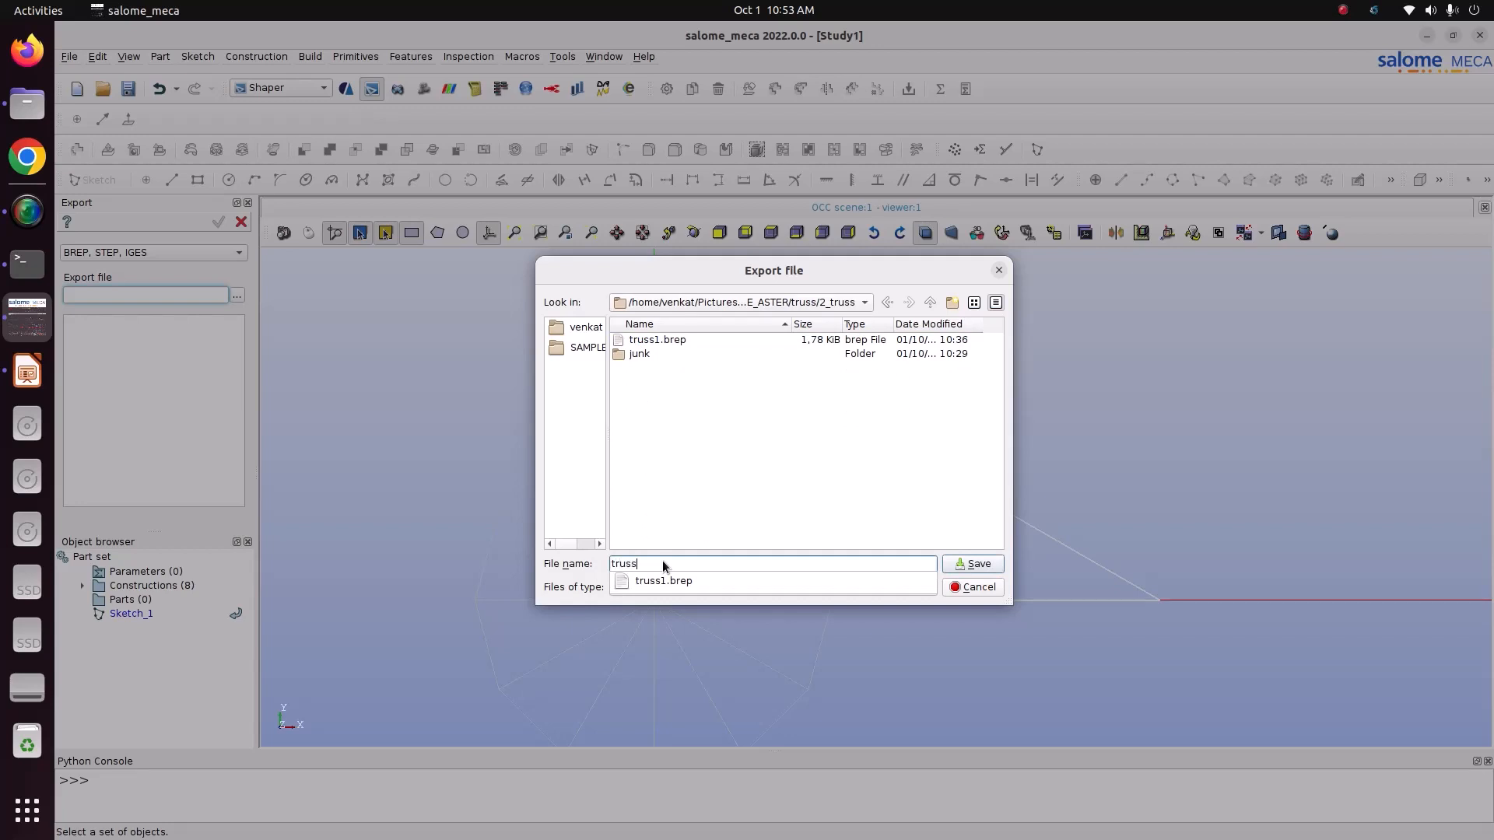
pyautogui.write('12')
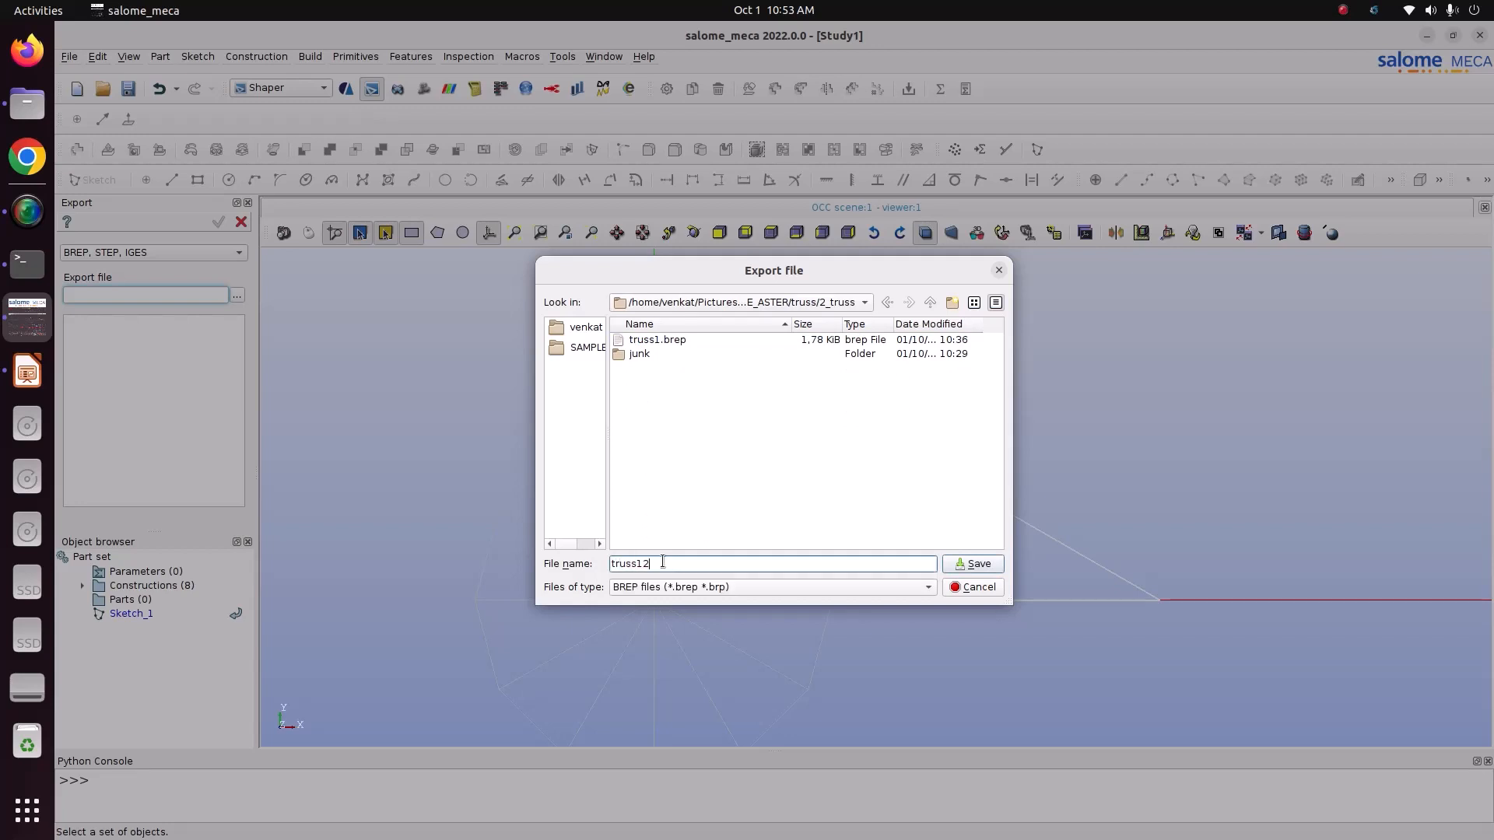
pyautogui.press('Return')
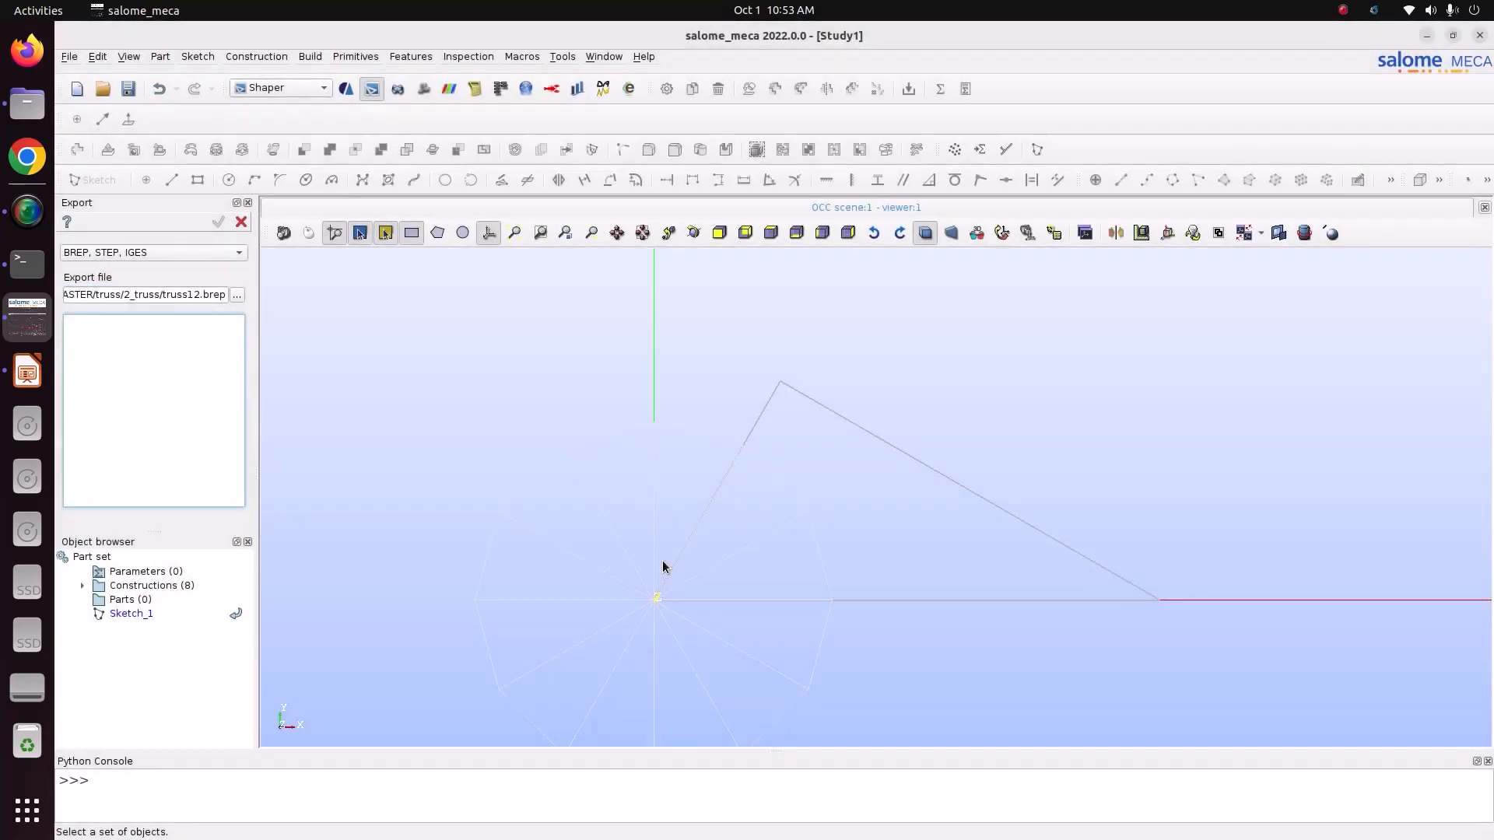
pyautogui.moveTo(489, 312); pyautogui.dragTo(1317, 696)
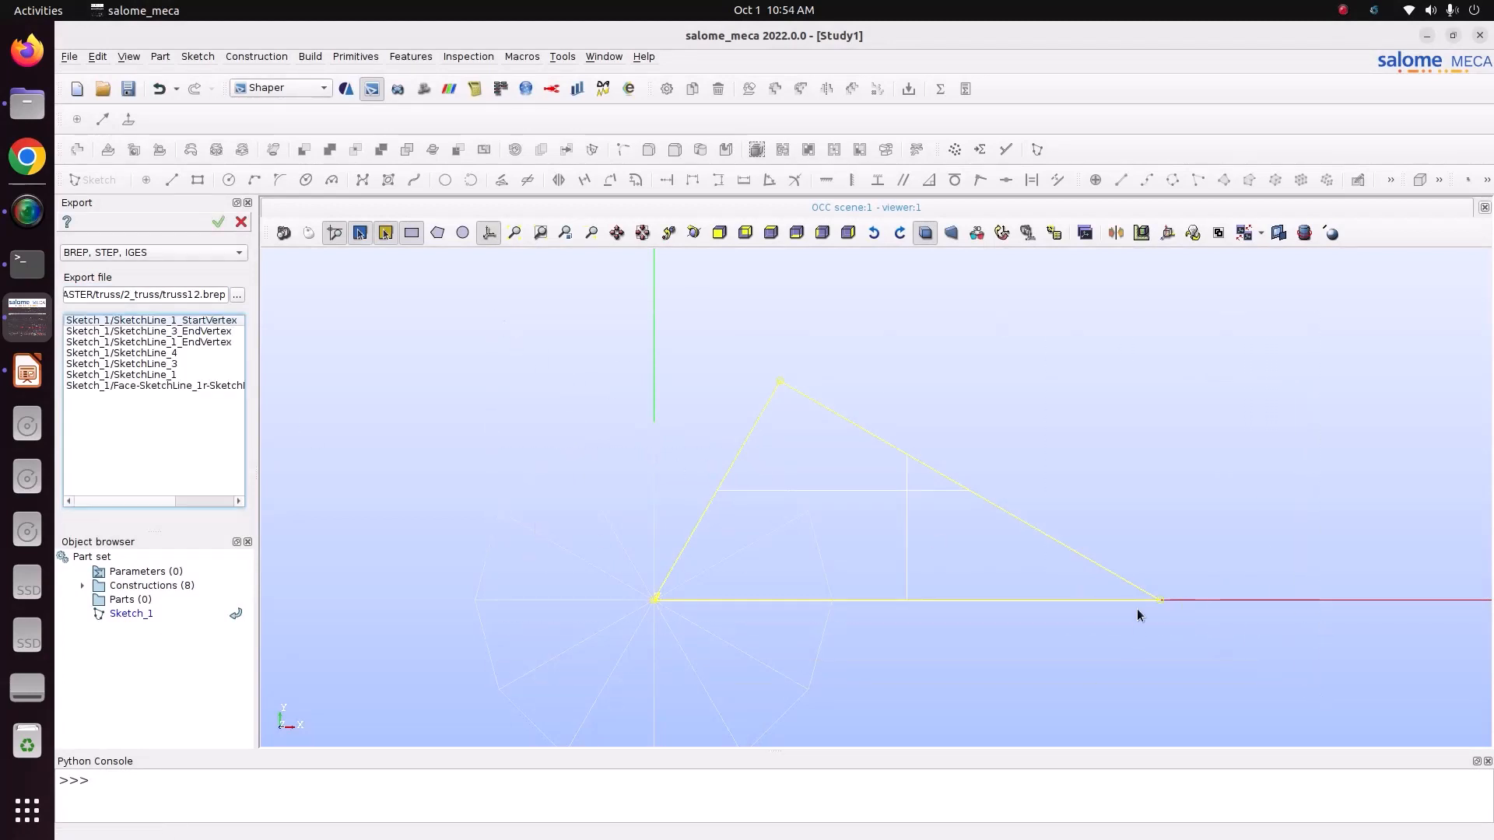
pyautogui.click(218, 224)
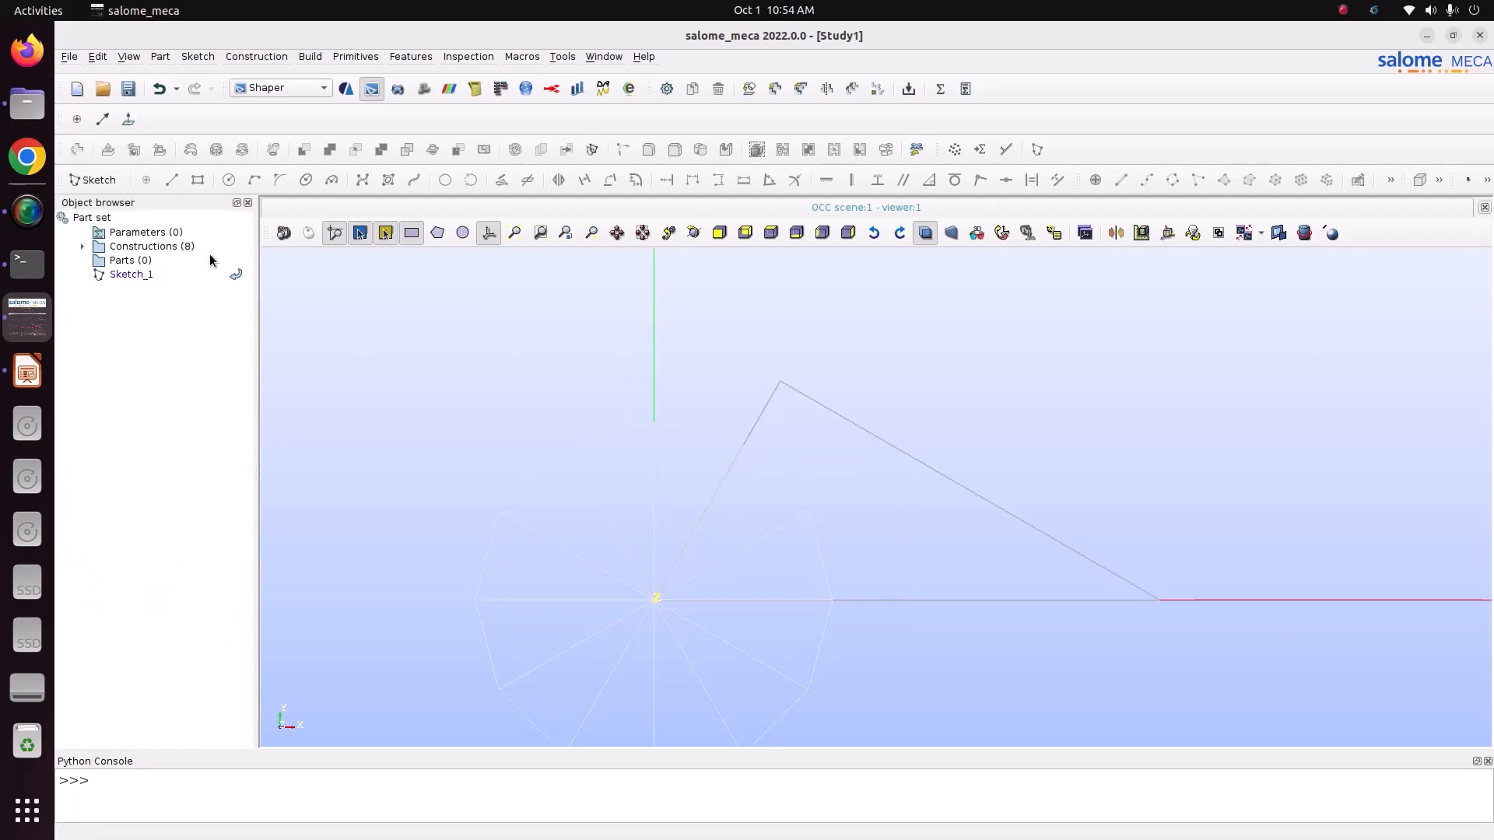
# Step: Switch to the file manager and check for the exported truss12.brep in Pictures/CODE_ASTER/truss/2_truss
pyautogui.click(27, 103)
pyautogui.click(126, 285)
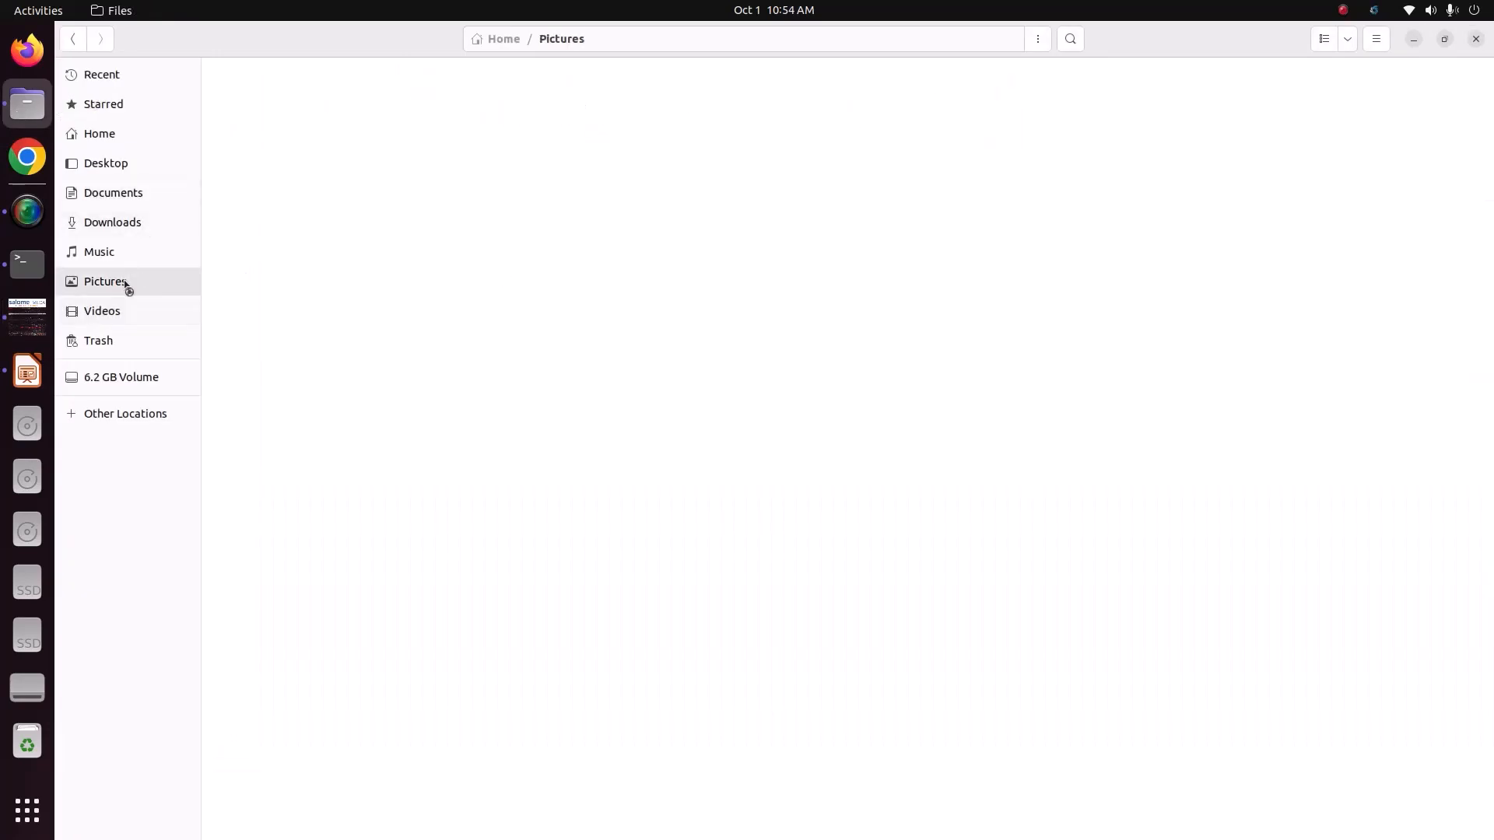
pyautogui.doubleClick(272, 113)
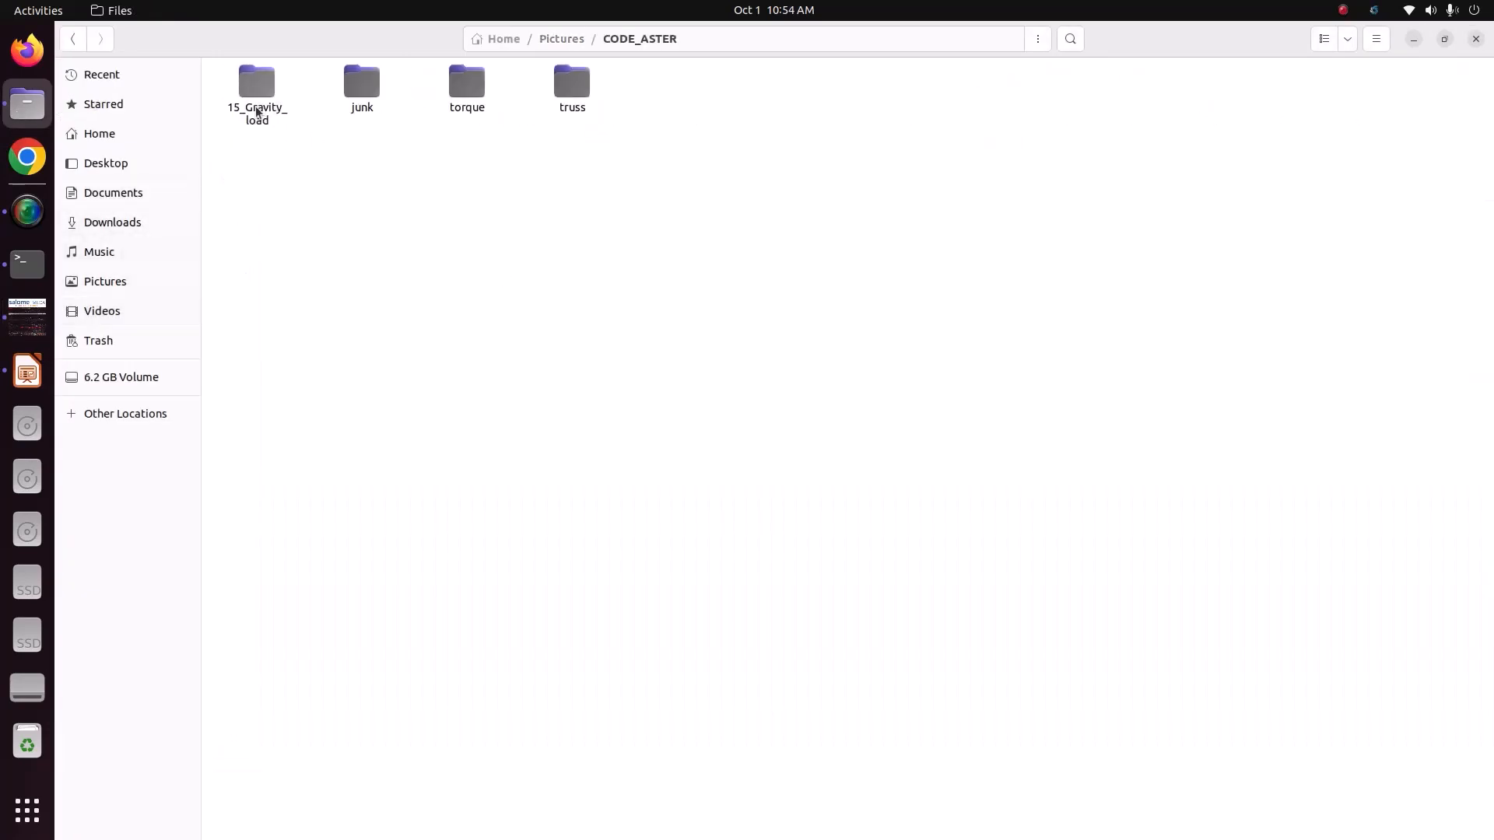
pyautogui.doubleClick(571, 112)
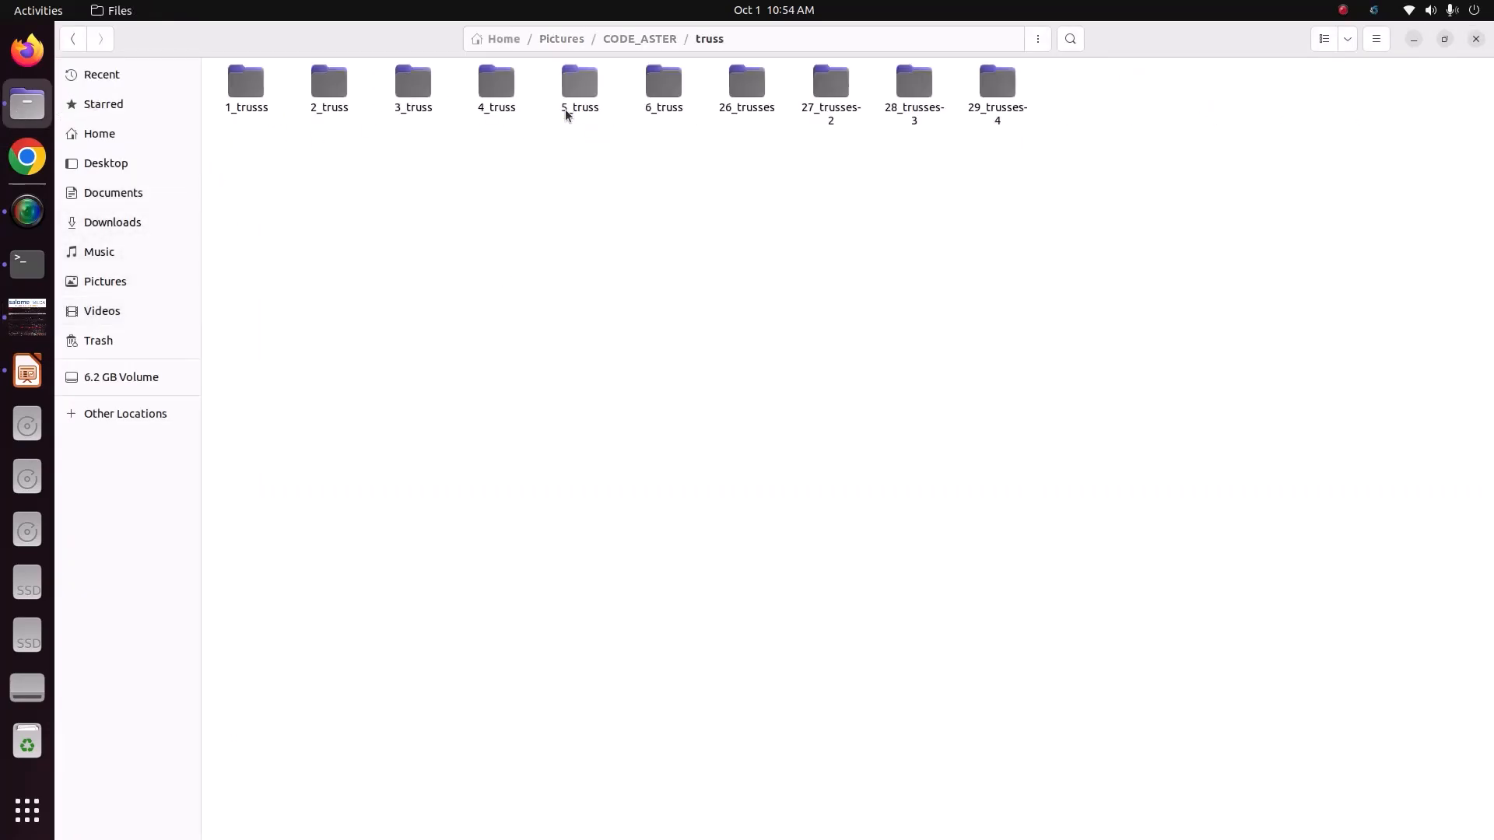
pyautogui.doubleClick(334, 108)
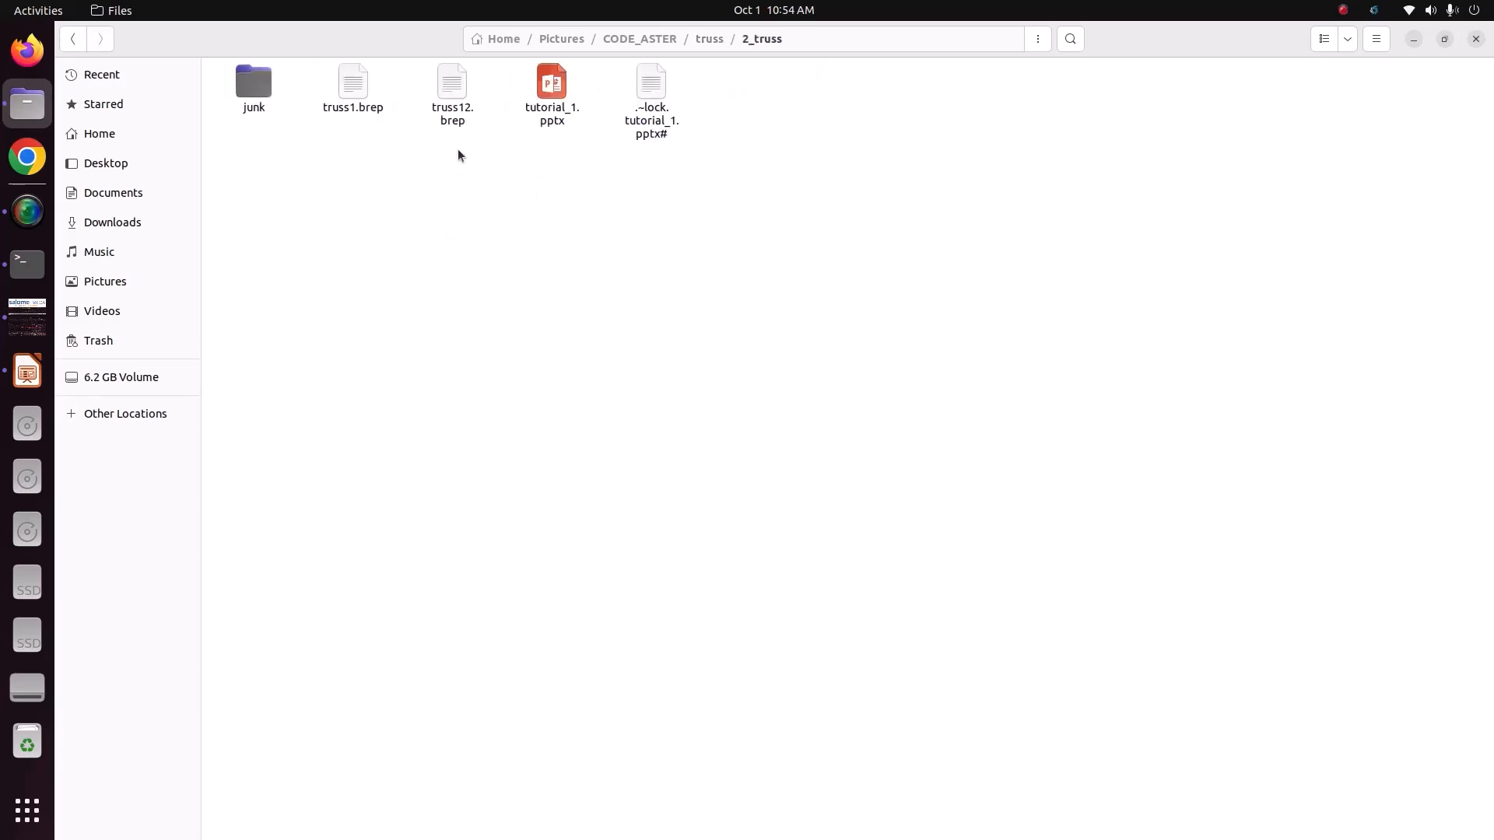
pyautogui.click(454, 115)
pyautogui.moveTo(509, 80); pyautogui.dragTo(412, 147)
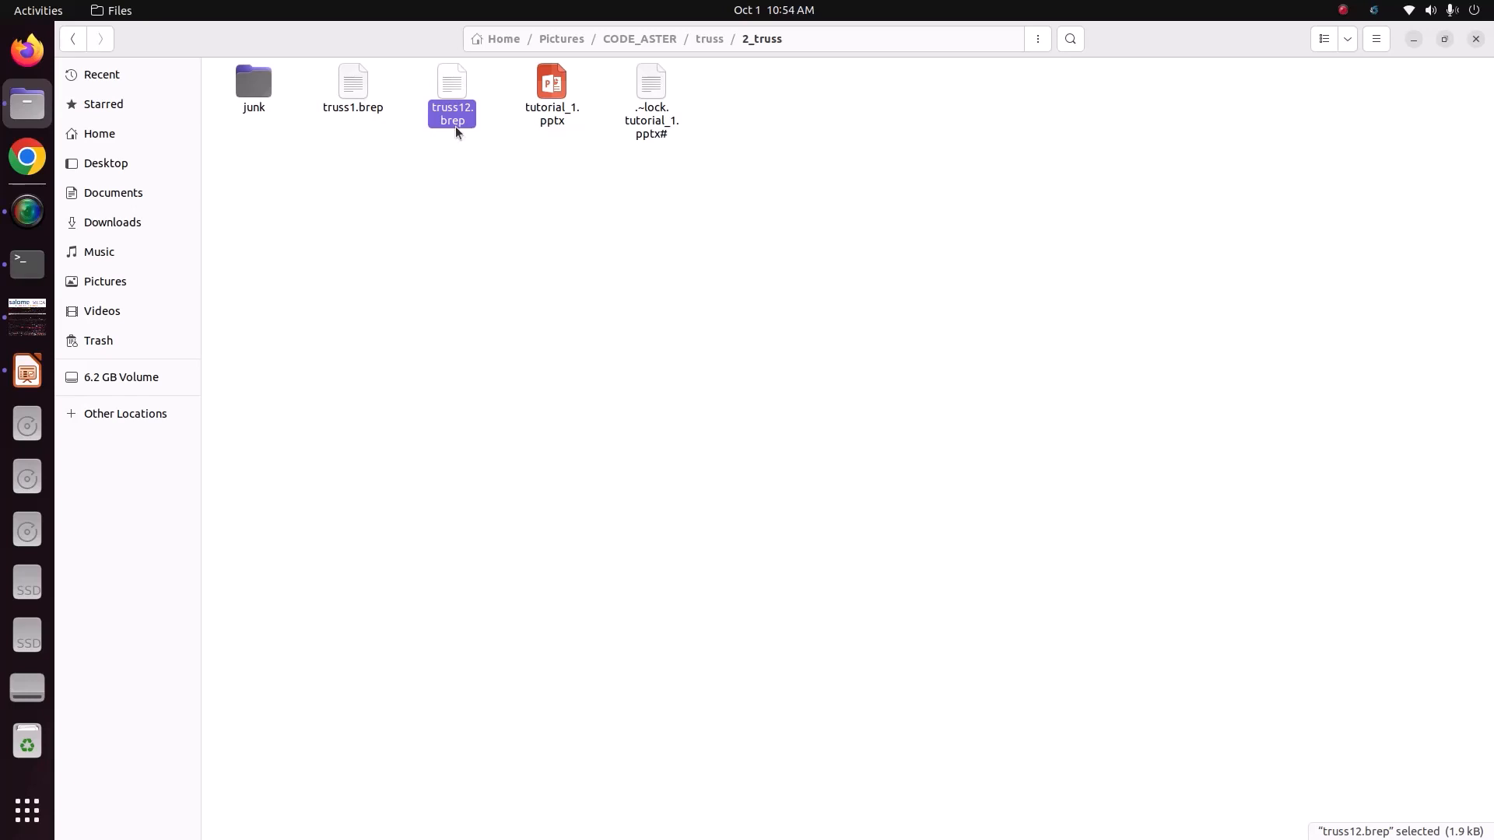
pyautogui.click(484, 178)
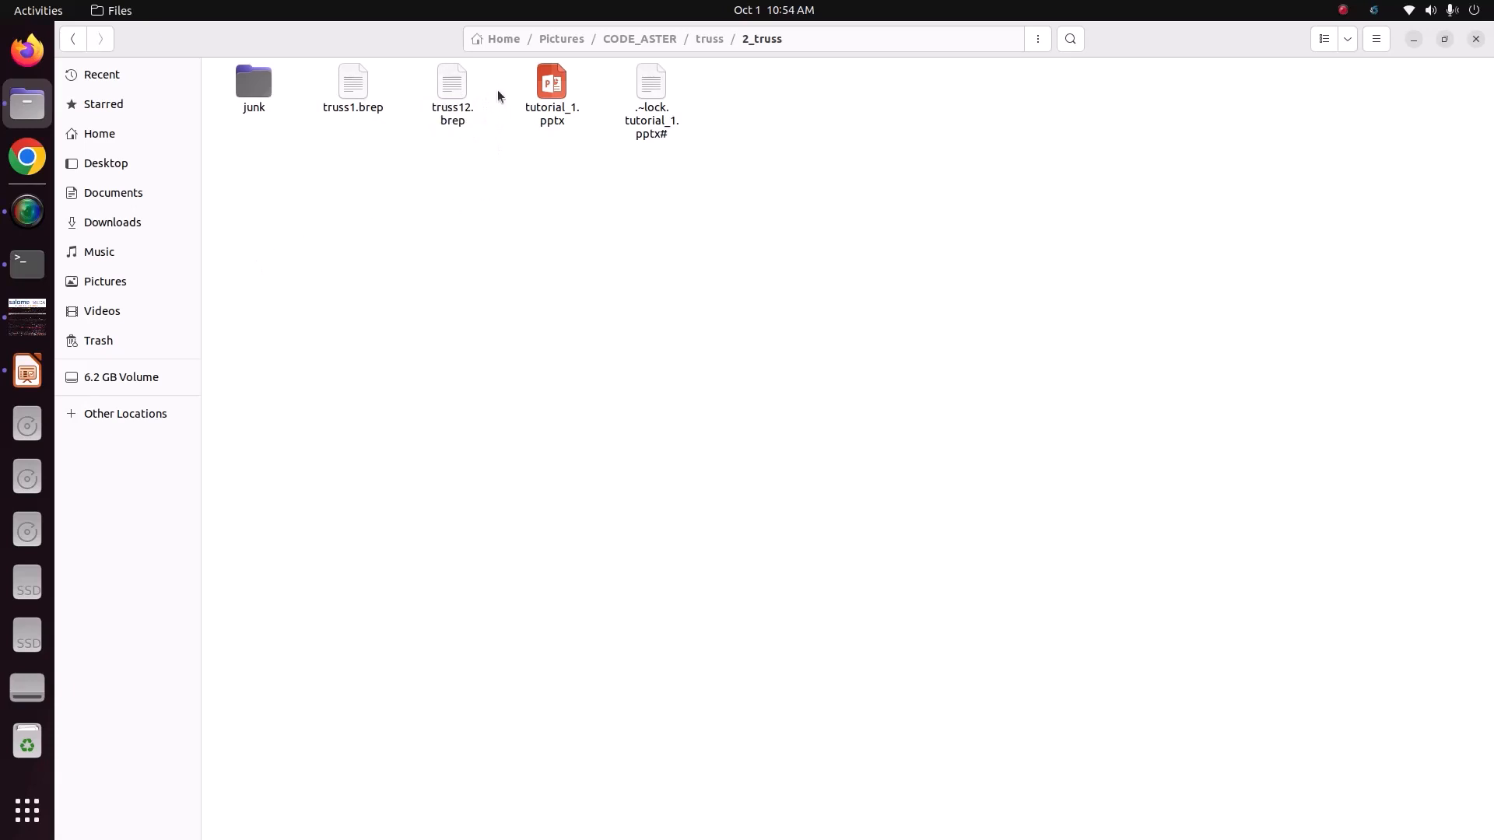
# Step: Switch back to salome_meca, activate the Geometry module and expand its object tree
pyautogui.click(27, 316)
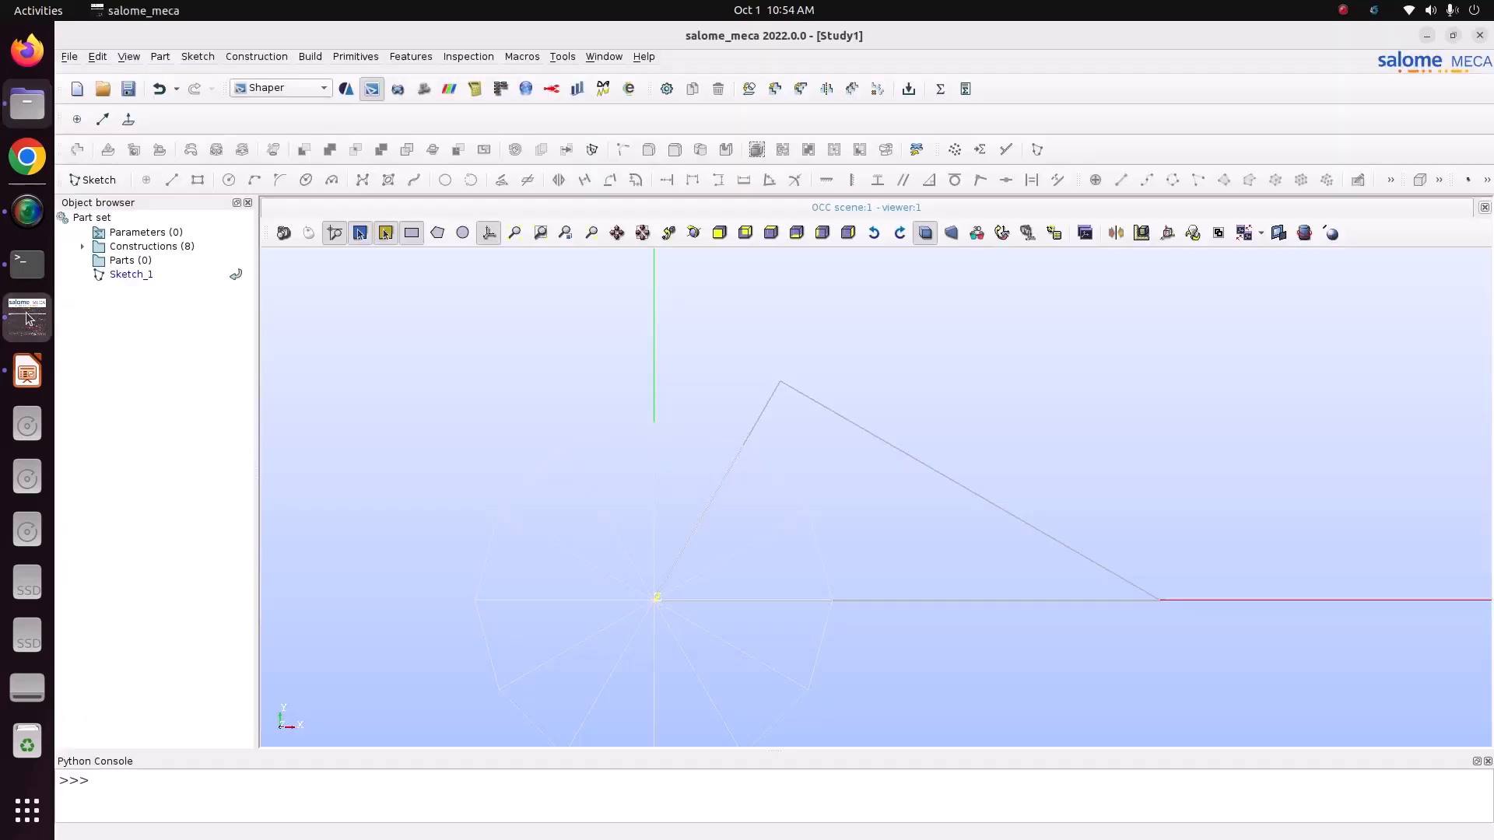
pyautogui.click(299, 92)
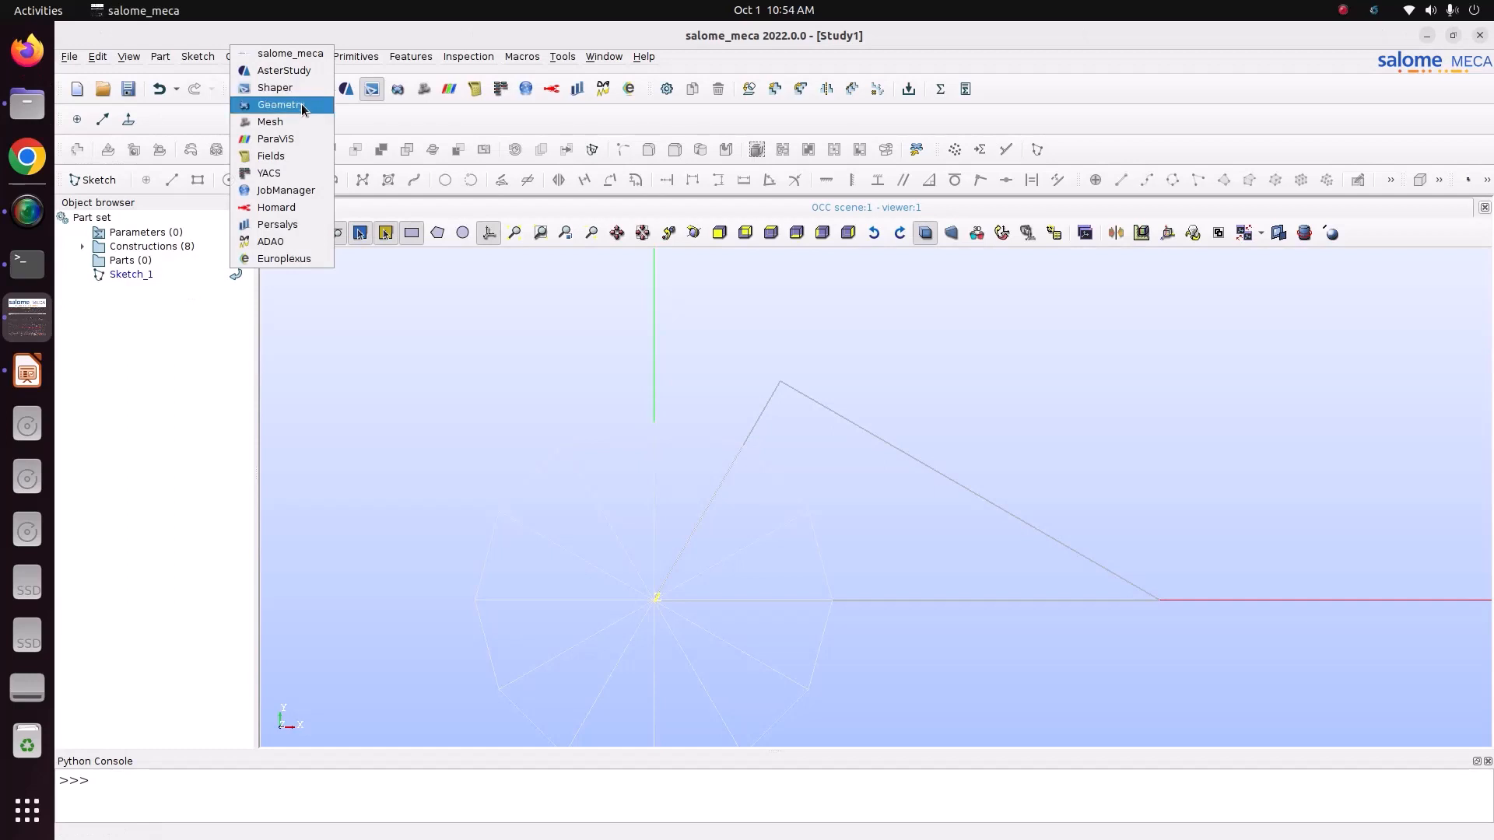
pyautogui.click(301, 106)
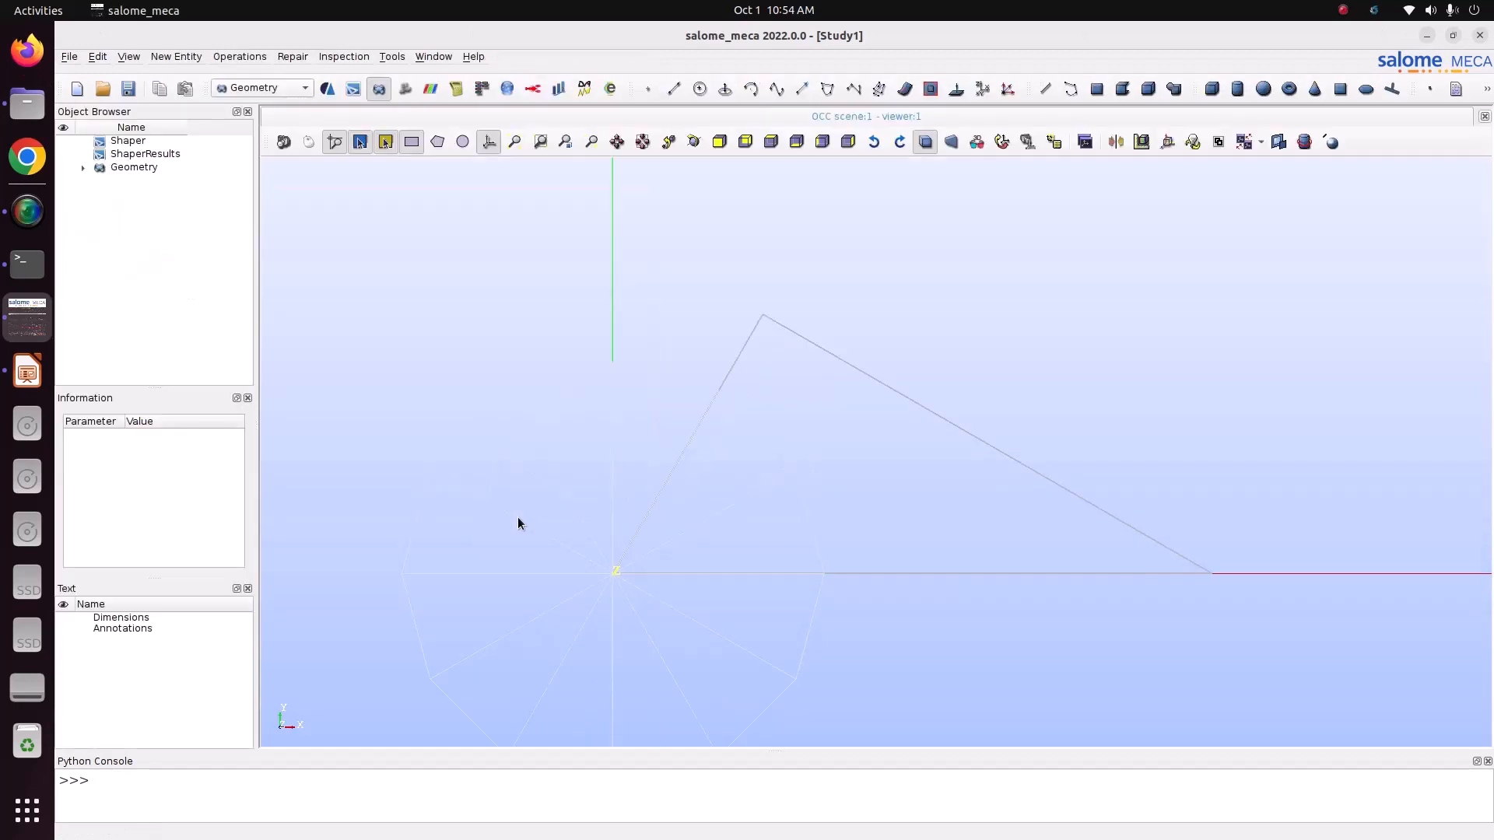
pyautogui.click(83, 168)
# Step: Import the BREP file truss12.brep from the home folder's Pictures/CODE_ASTER/truss/2_truss directory
pyautogui.click(69, 57)
pyautogui.moveTo(123, 215)
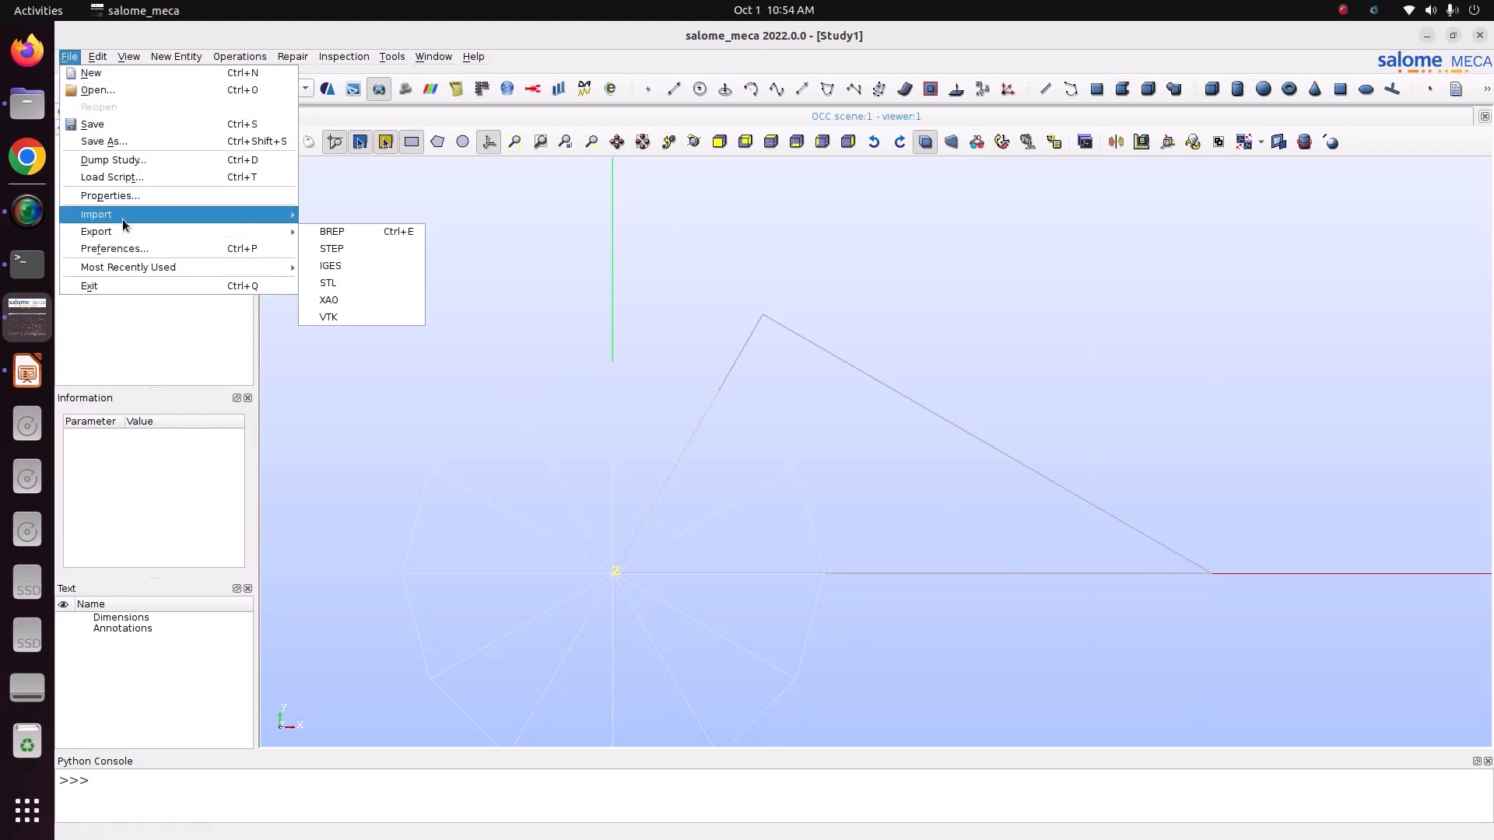
pyautogui.click(327, 215)
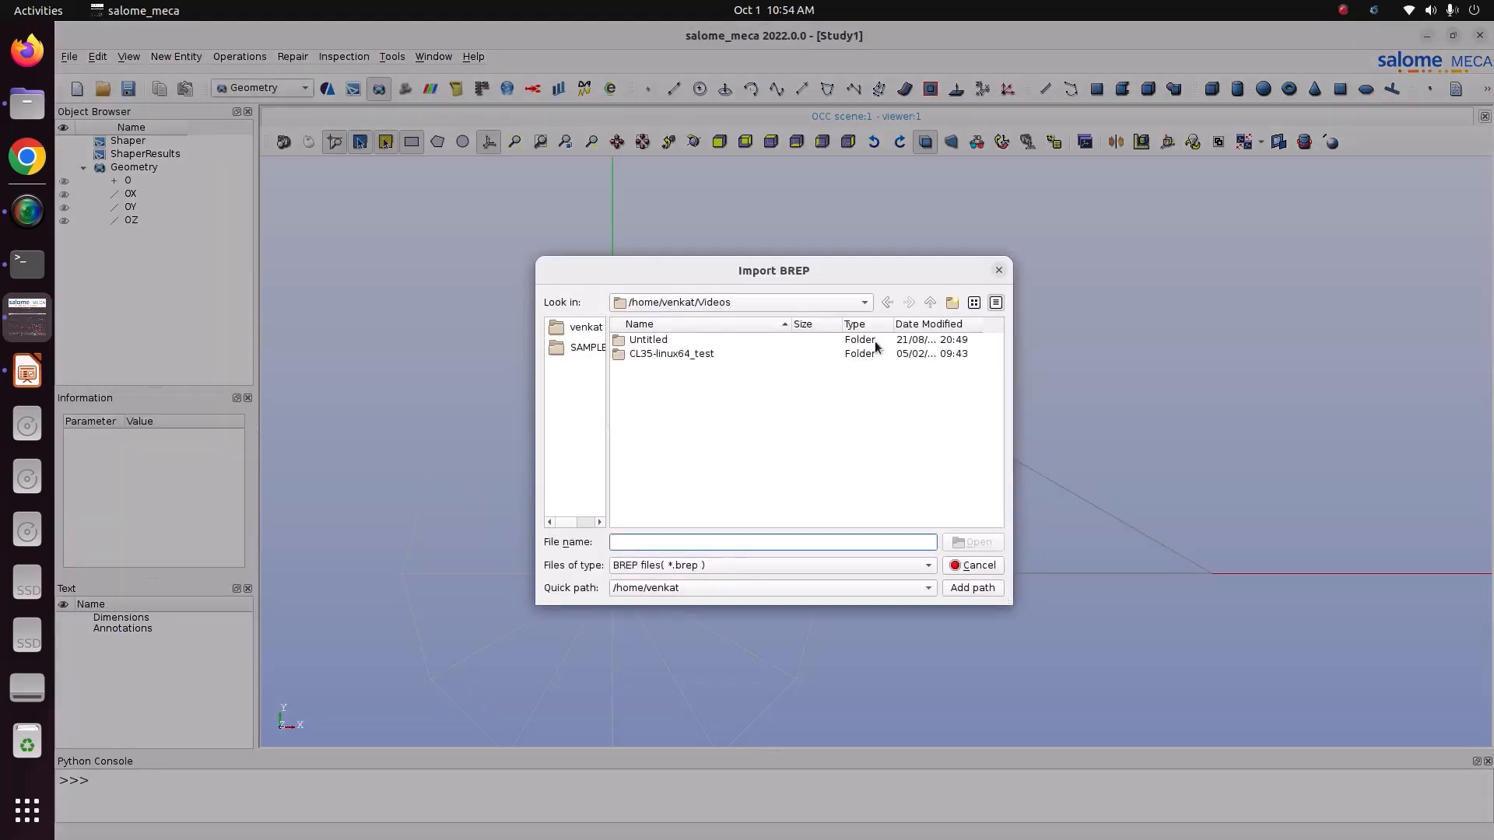
pyautogui.click(722, 310)
pyautogui.click(722, 319)
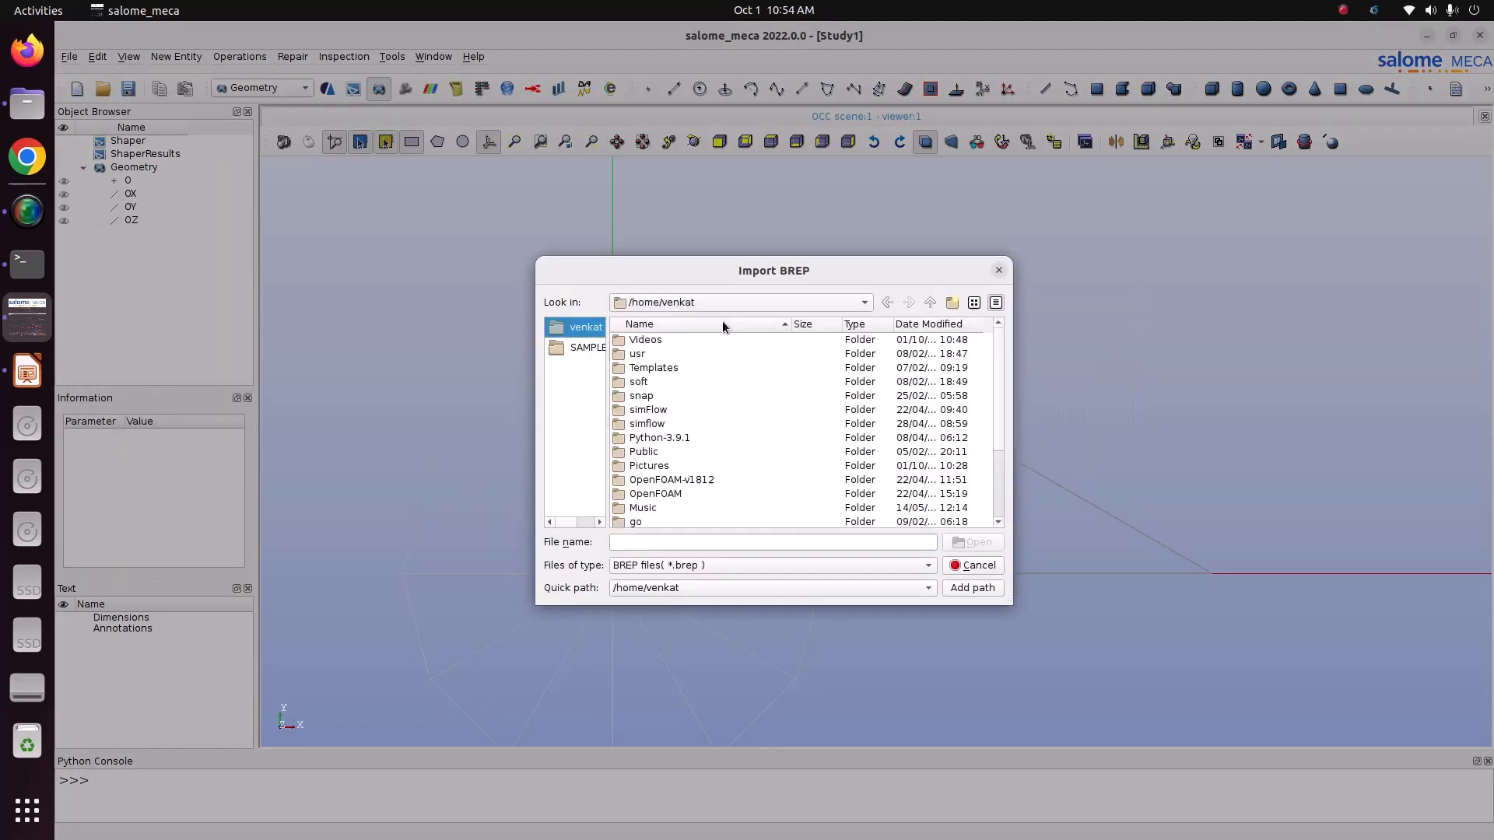
pyautogui.scroll(-2, 669, 502)
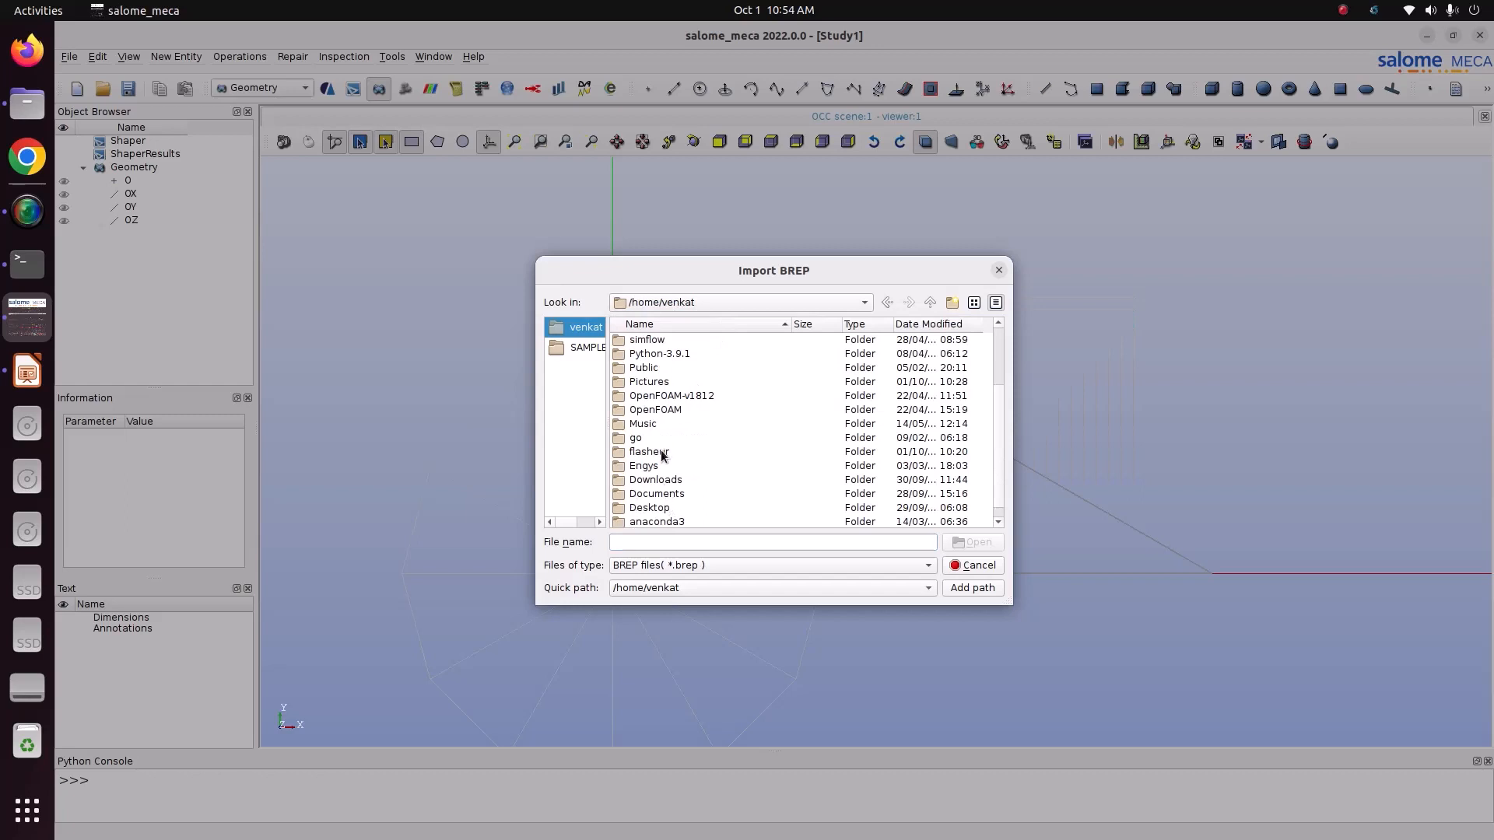
pyautogui.scroll(2, 661, 442)
pyautogui.doubleClick(674, 465)
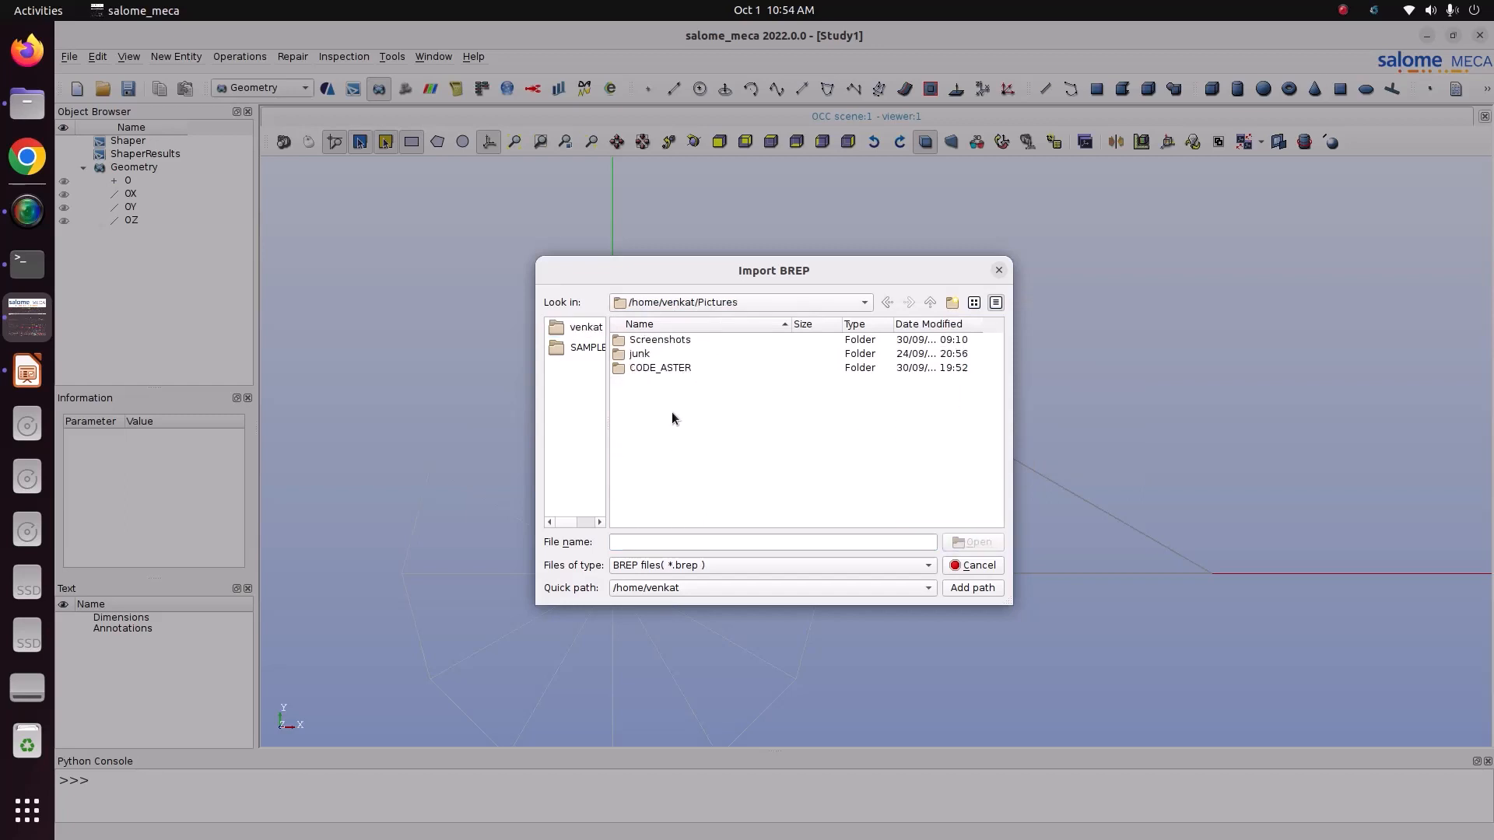
pyautogui.doubleClick(665, 365)
pyautogui.doubleClick(660, 339)
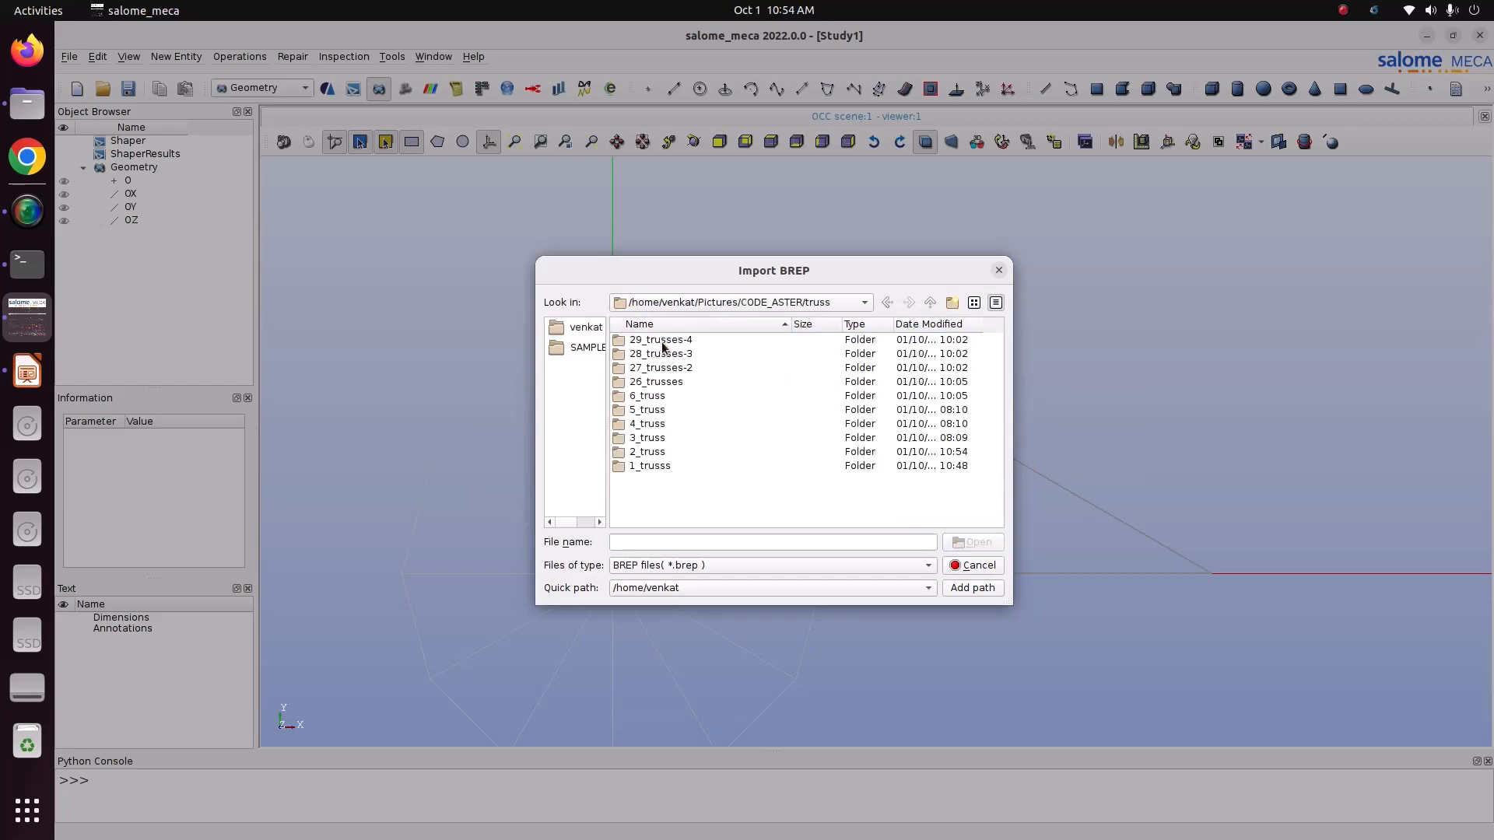
pyautogui.doubleClick(667, 451)
pyautogui.click(659, 340)
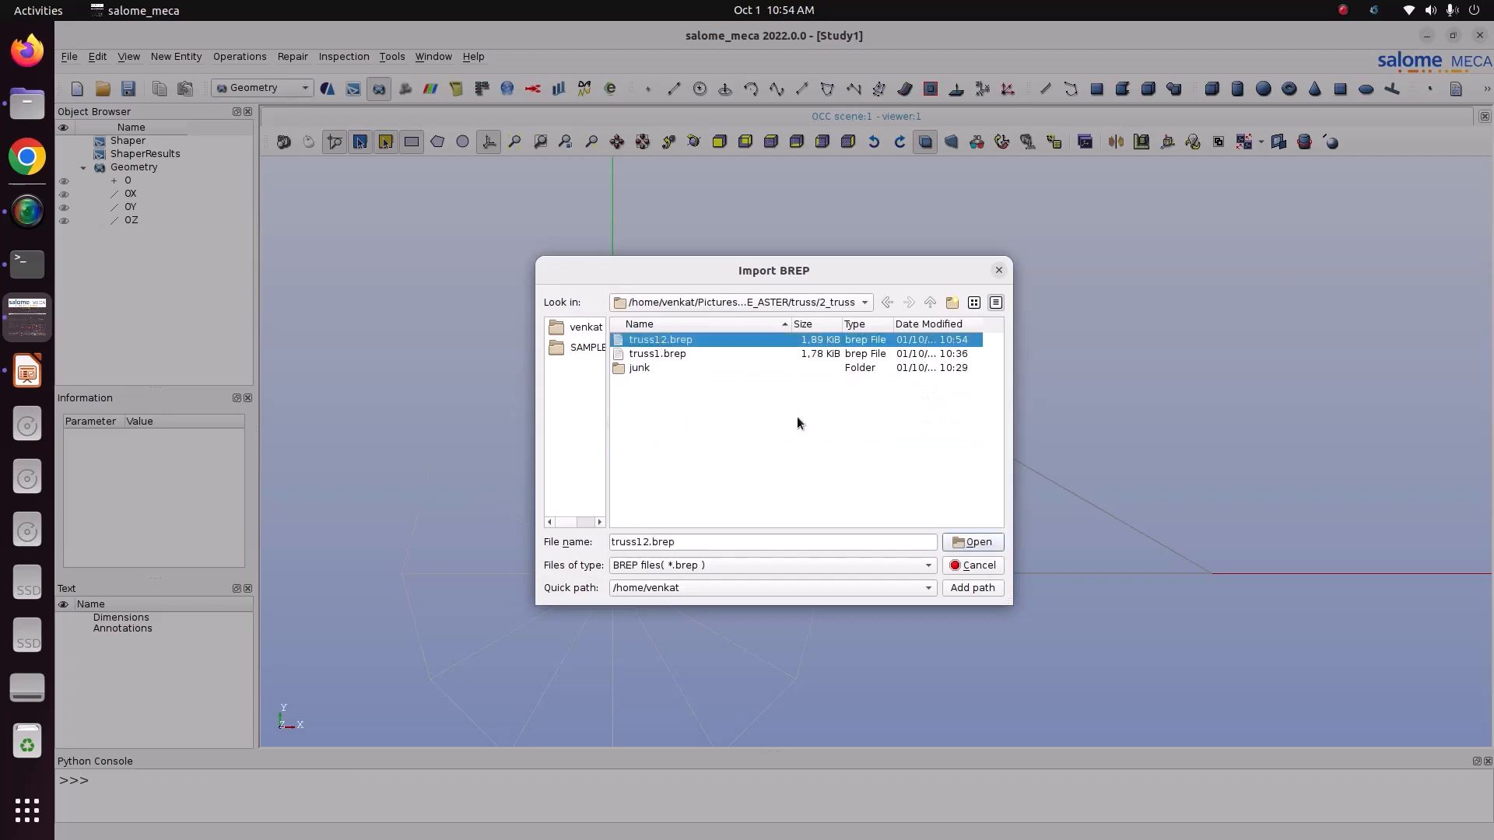
pyautogui.click(959, 540)
# Step: Show only the imported truss12.brep_1 shape in the viewer and examine it from an oblique angle
pyautogui.click(142, 263)
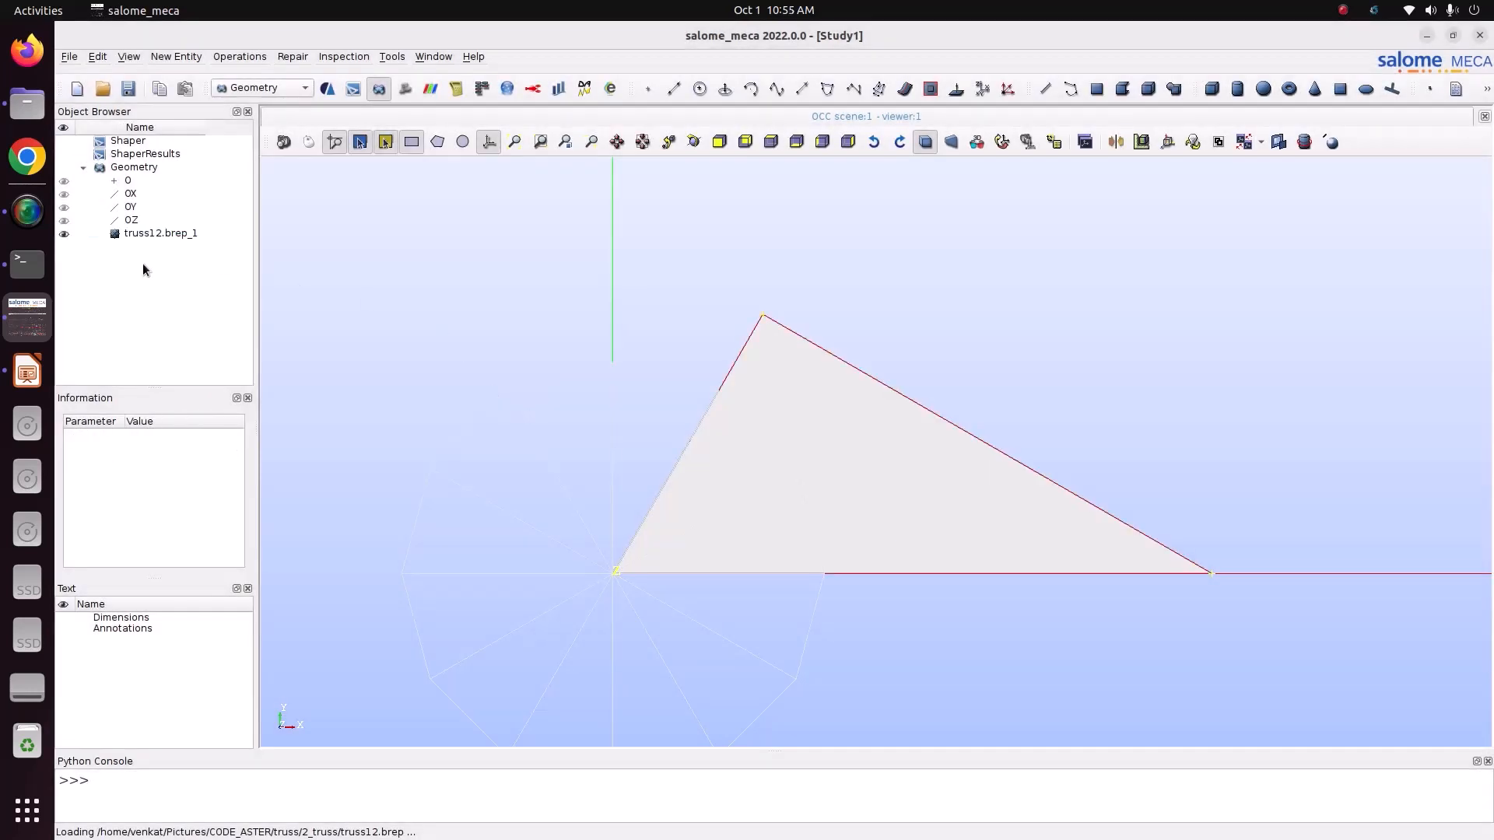
pyautogui.click(134, 236)
pyautogui.rightClick(133, 235)
pyautogui.click(264, 403)
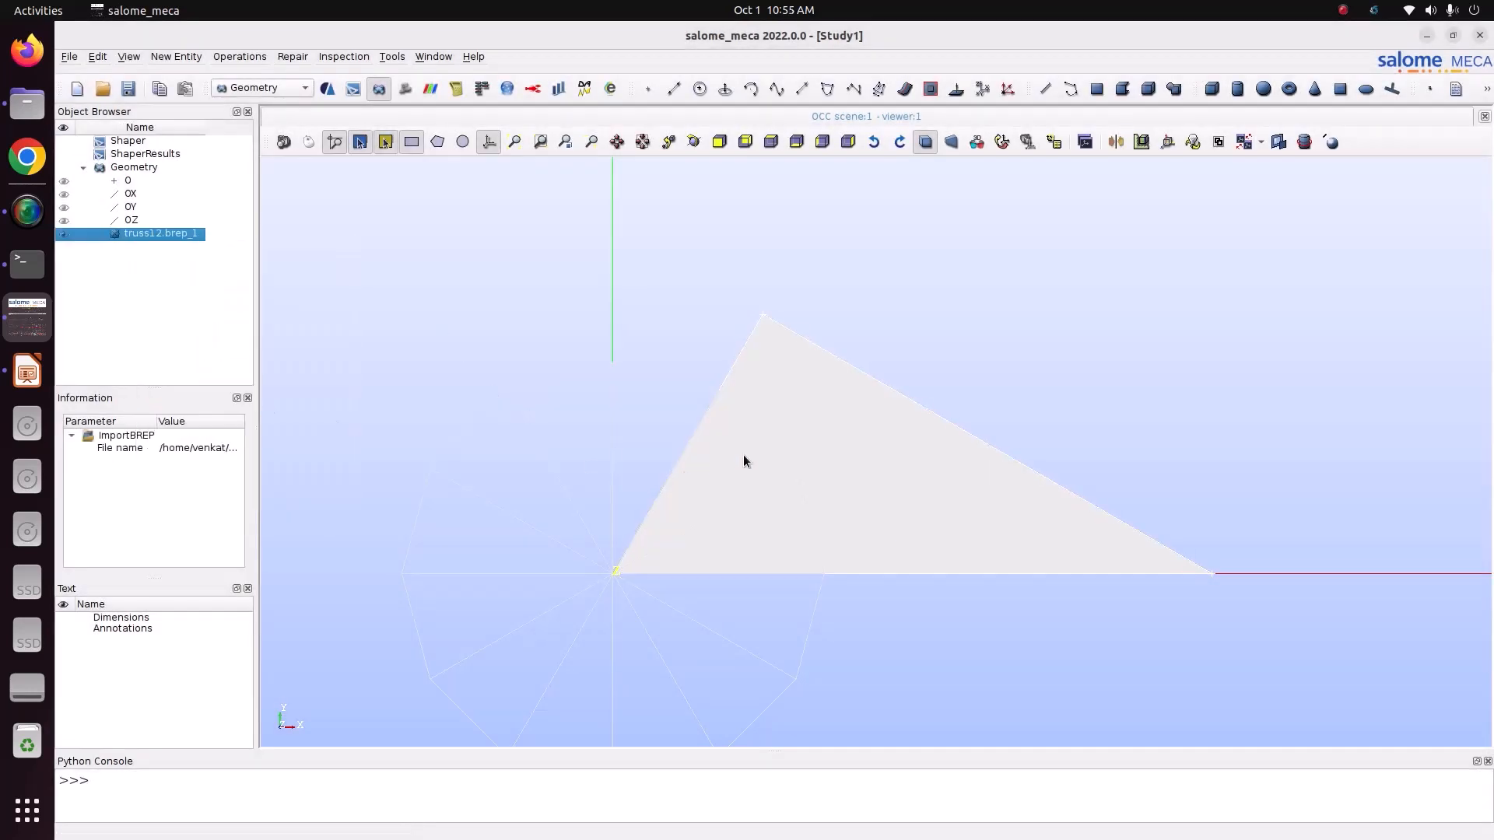
pyautogui.click(694, 141)
pyautogui.moveTo(879, 276)
pyautogui.mouseDown()
pyautogui.moveTo(575, 340)
pyautogui.moveTo(854, 464)
pyautogui.moveTo(833, 370)
pyautogui.moveTo(859, 331)
pyautogui.mouseUp()
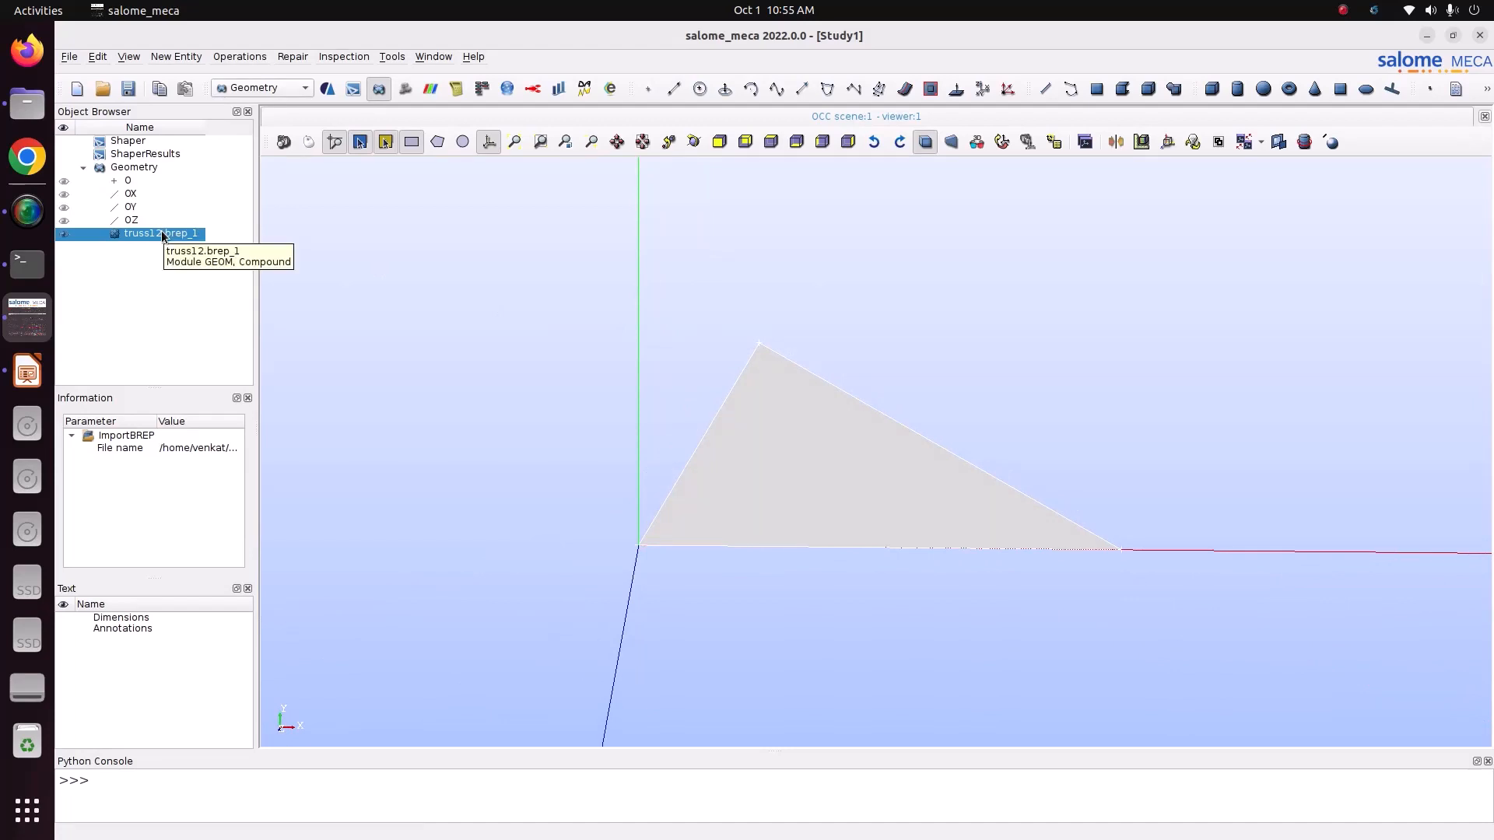
pyautogui.click(175, 56)
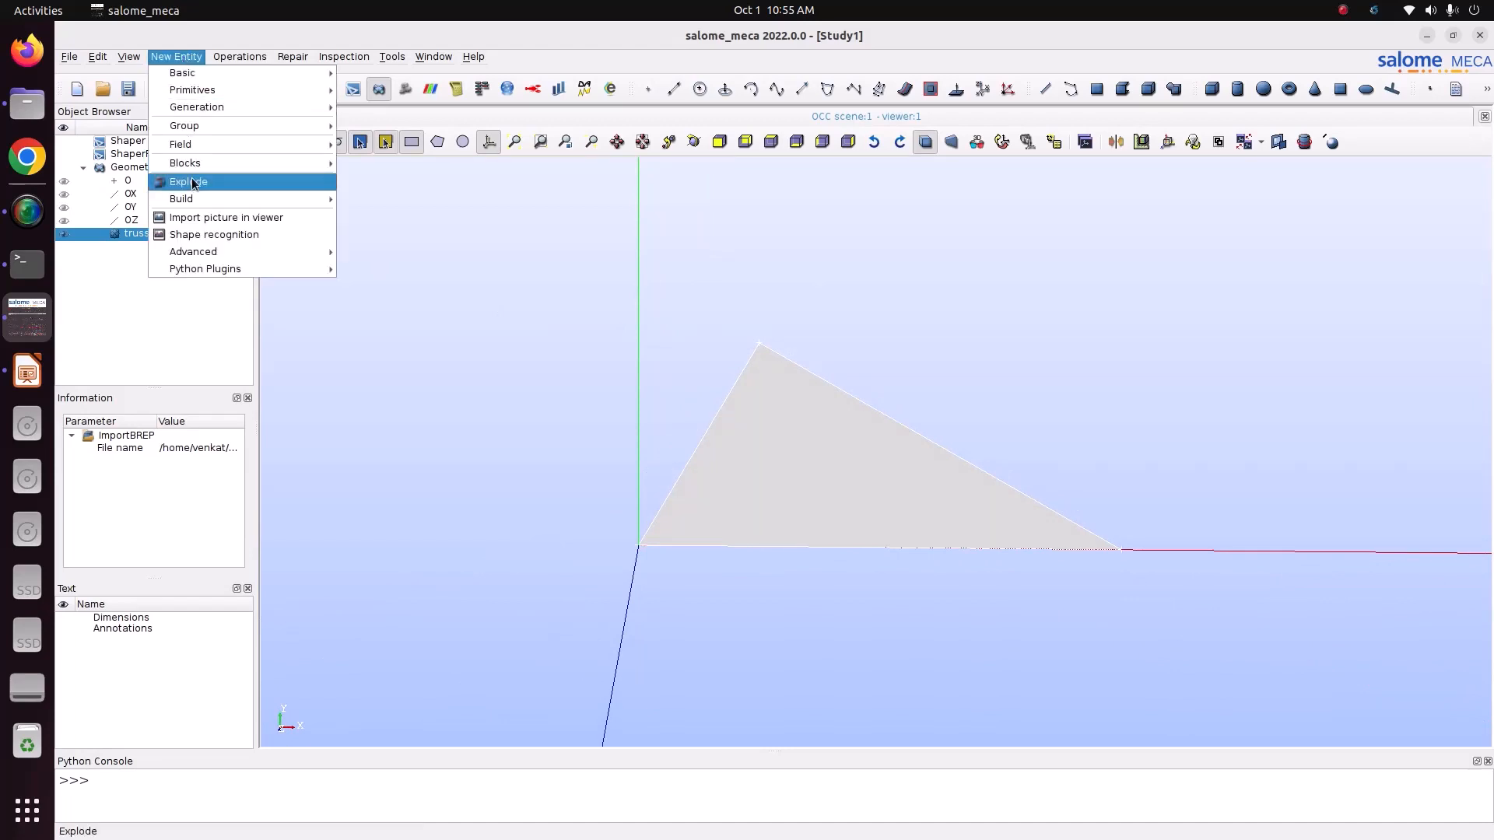
pyautogui.moveTo(197, 201)
pyautogui.click(390, 214)
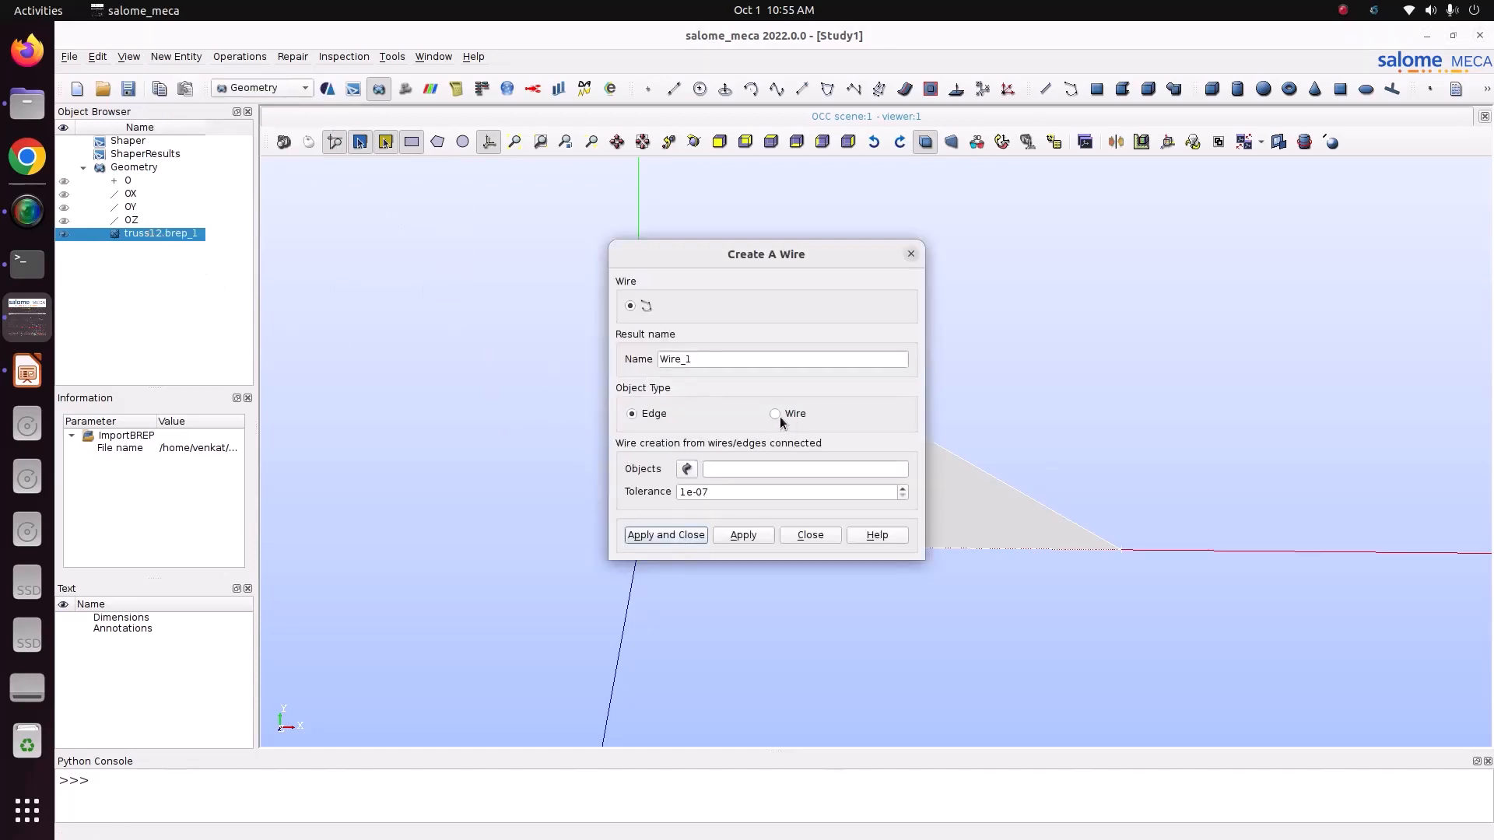
pyautogui.click(909, 255)
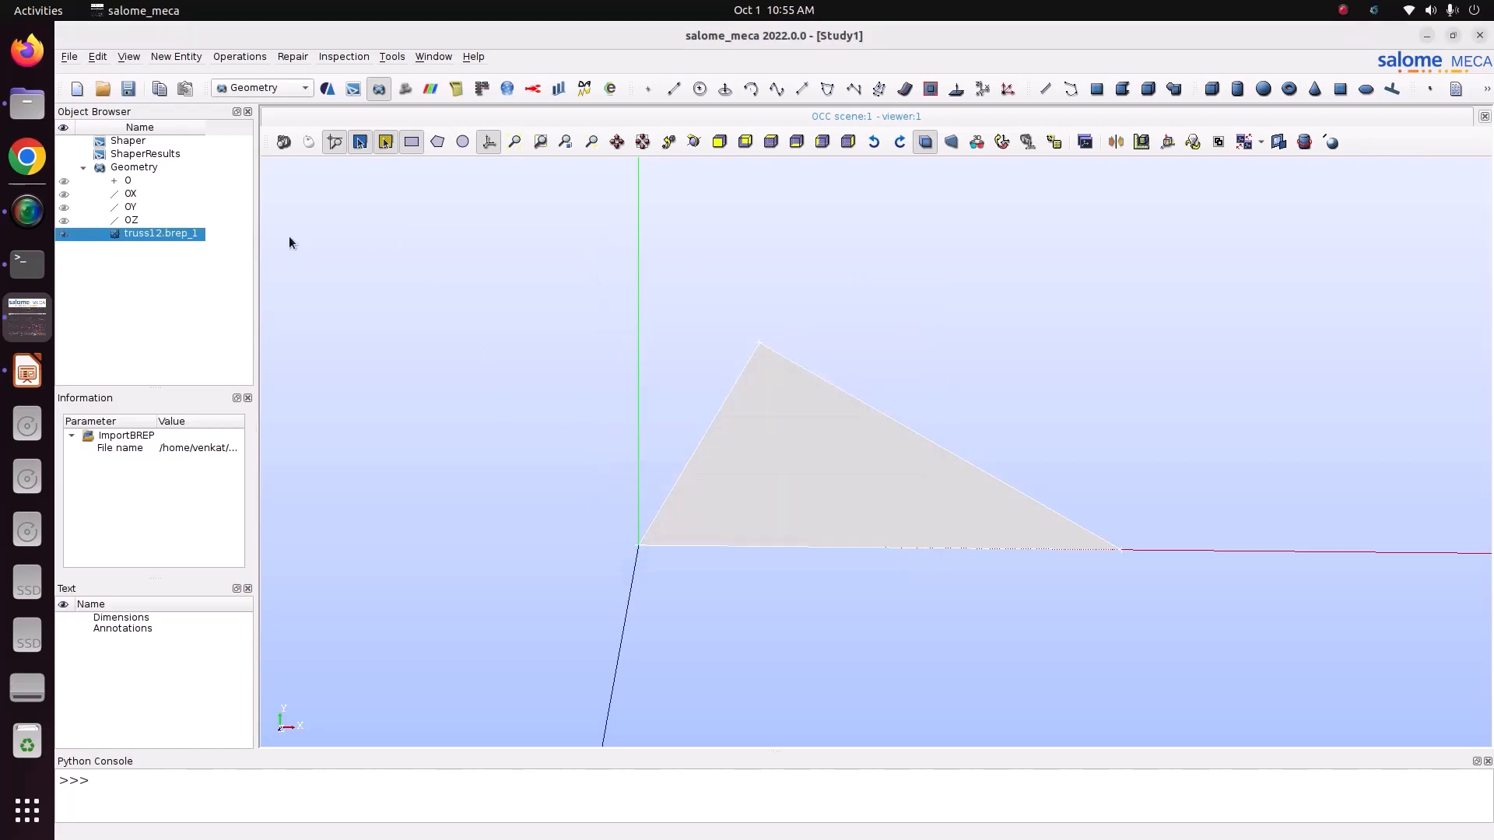
# Step: Explode the imported truss12.brep_1 shape into sub-shapes of type Wire
pyautogui.click(175, 56)
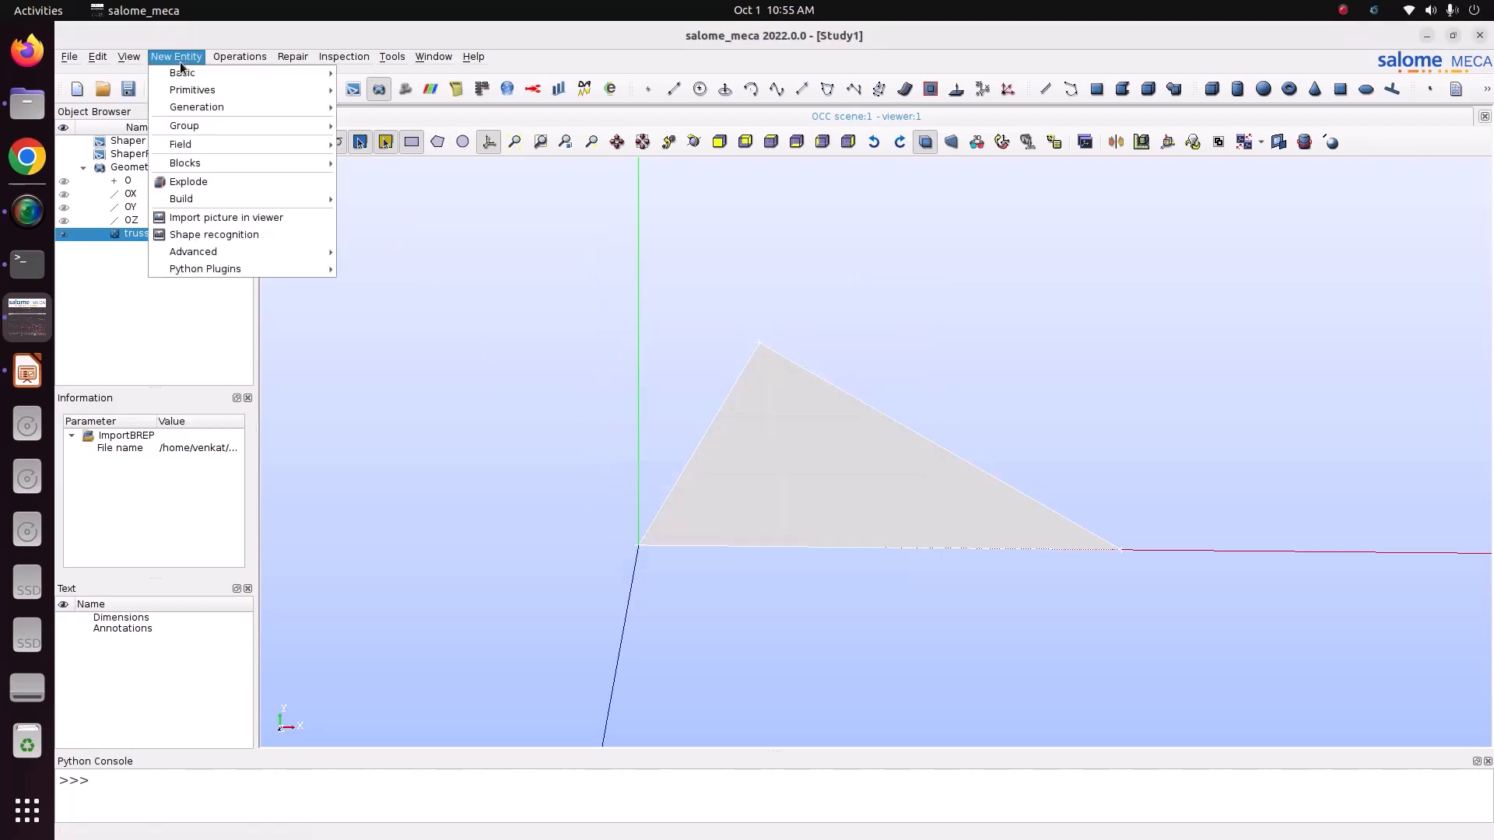
pyautogui.click(195, 182)
pyautogui.click(757, 372)
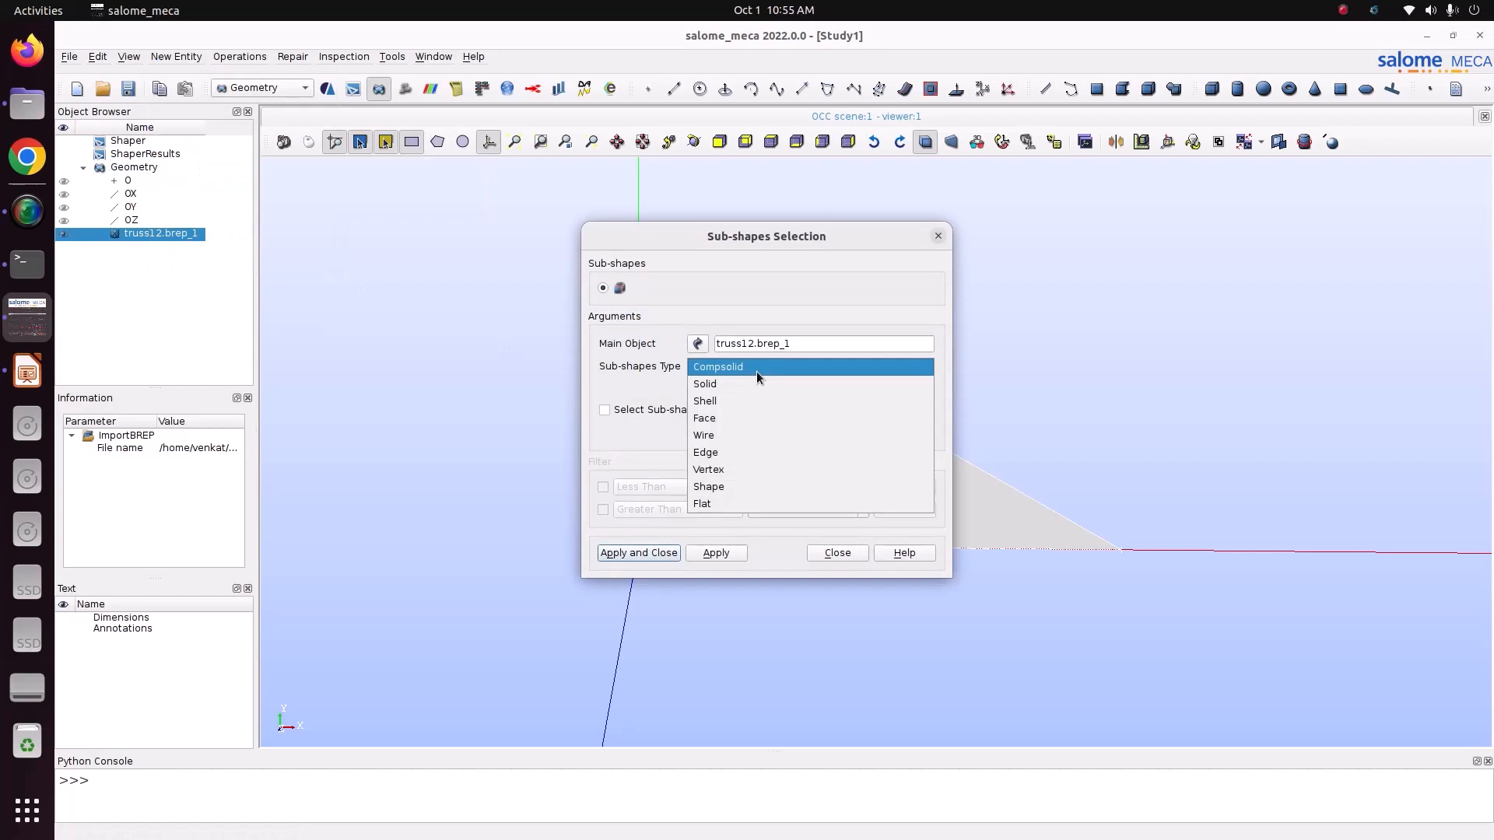
pyautogui.click(745, 434)
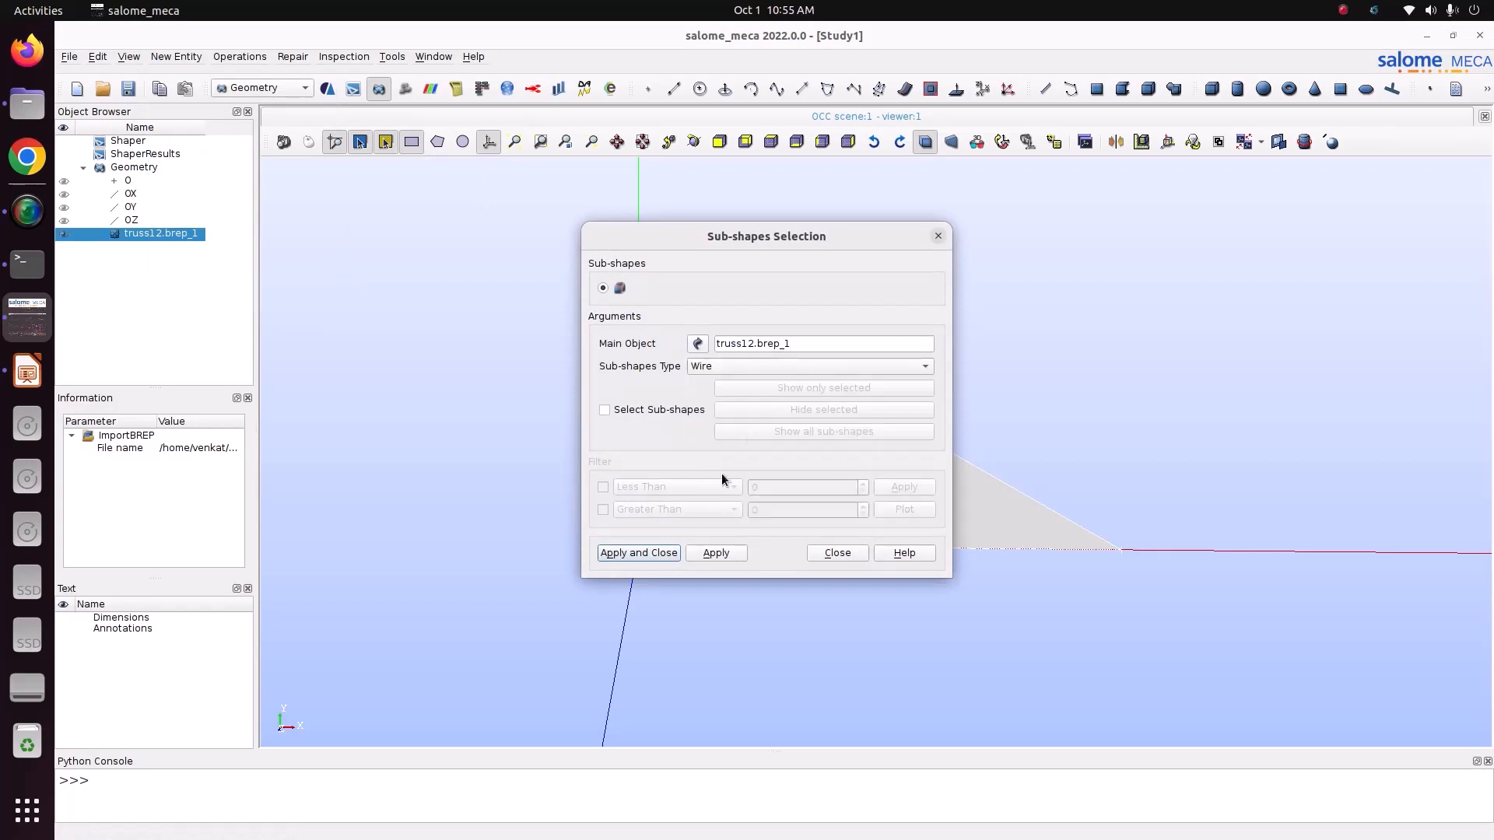
pyautogui.click(642, 553)
# Step: Show only the exploded wire in the viewer and set the view to the top
pyautogui.rightClick(153, 250)
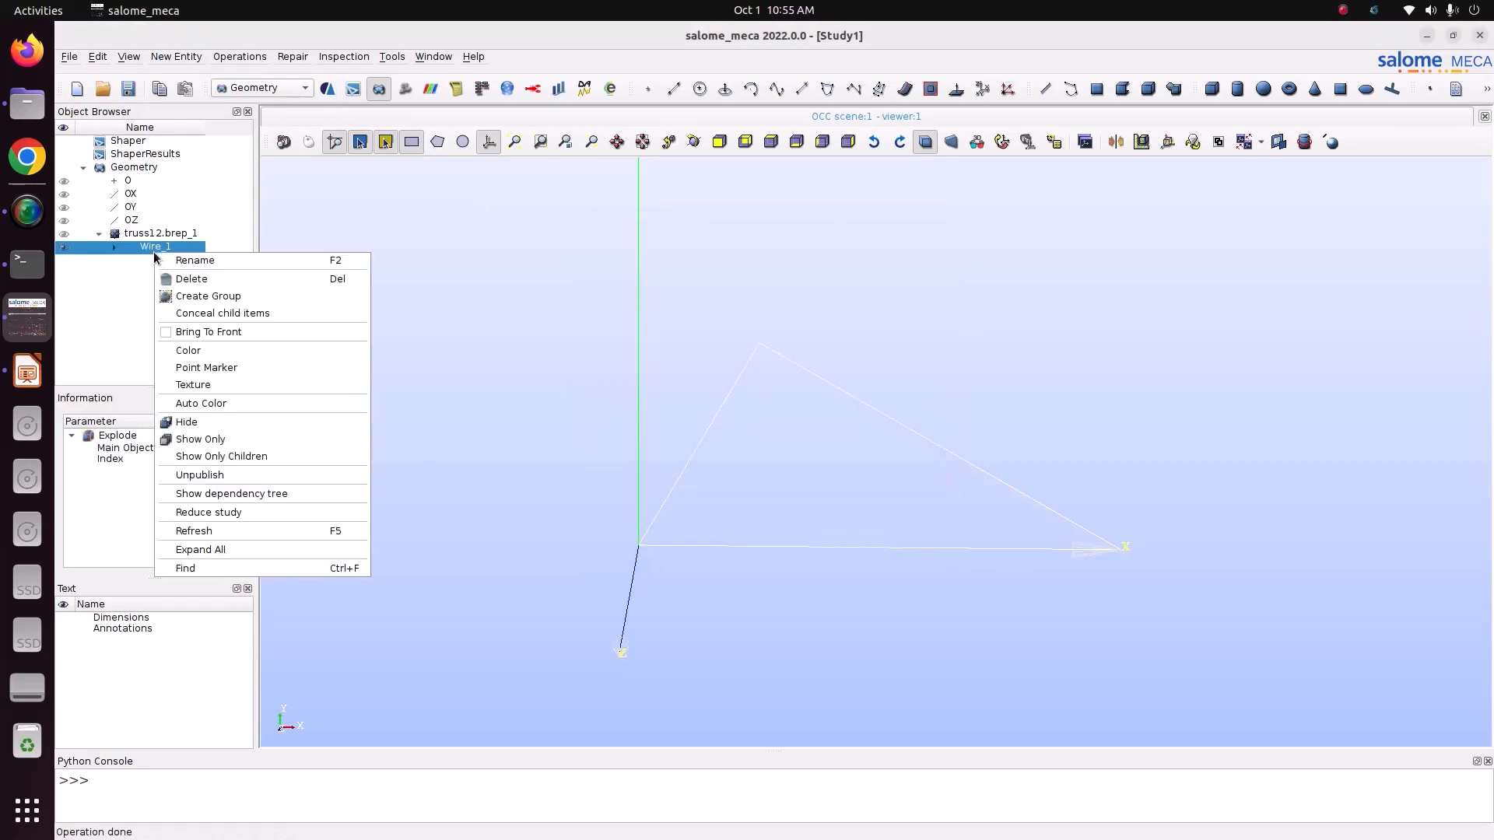
pyautogui.click(260, 440)
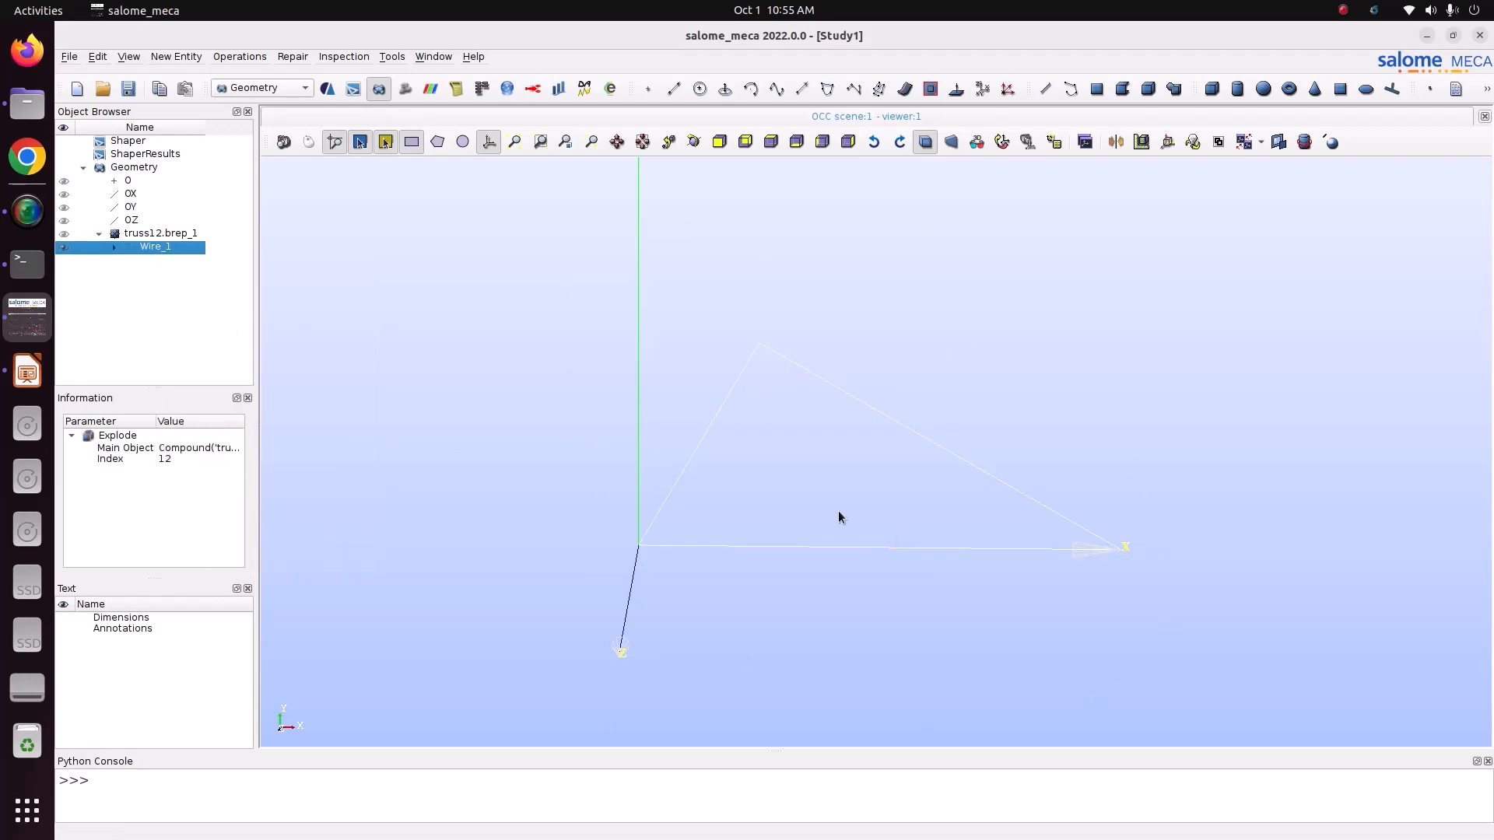
pyautogui.click(771, 141)
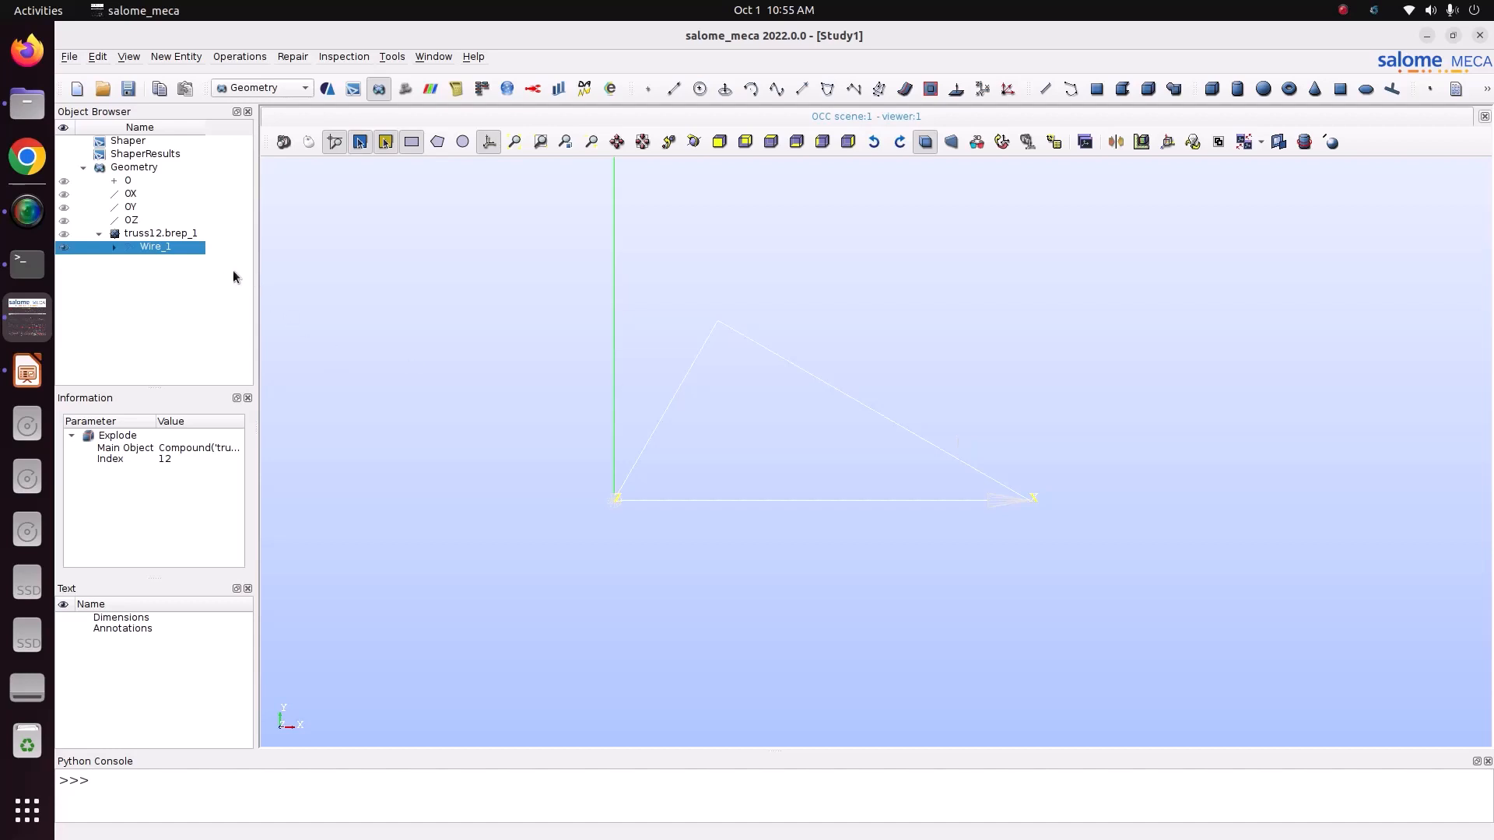
# Step: Create an edge group named truss on the exploded wire, containing all of its edges
pyautogui.rightClick(174, 249)
pyautogui.click(337, 294)
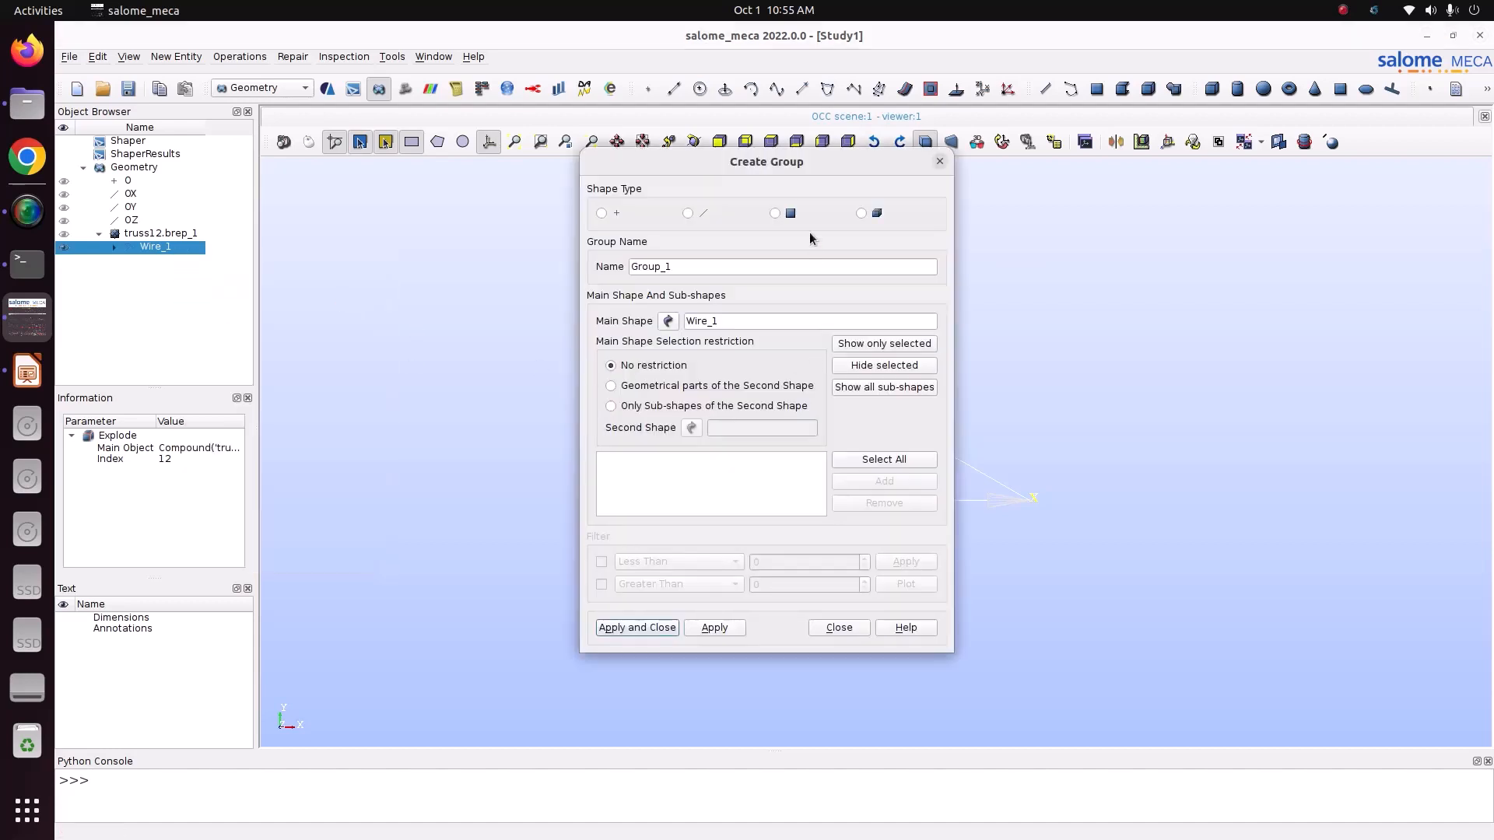
pyautogui.click(708, 216)
pyautogui.click(856, 461)
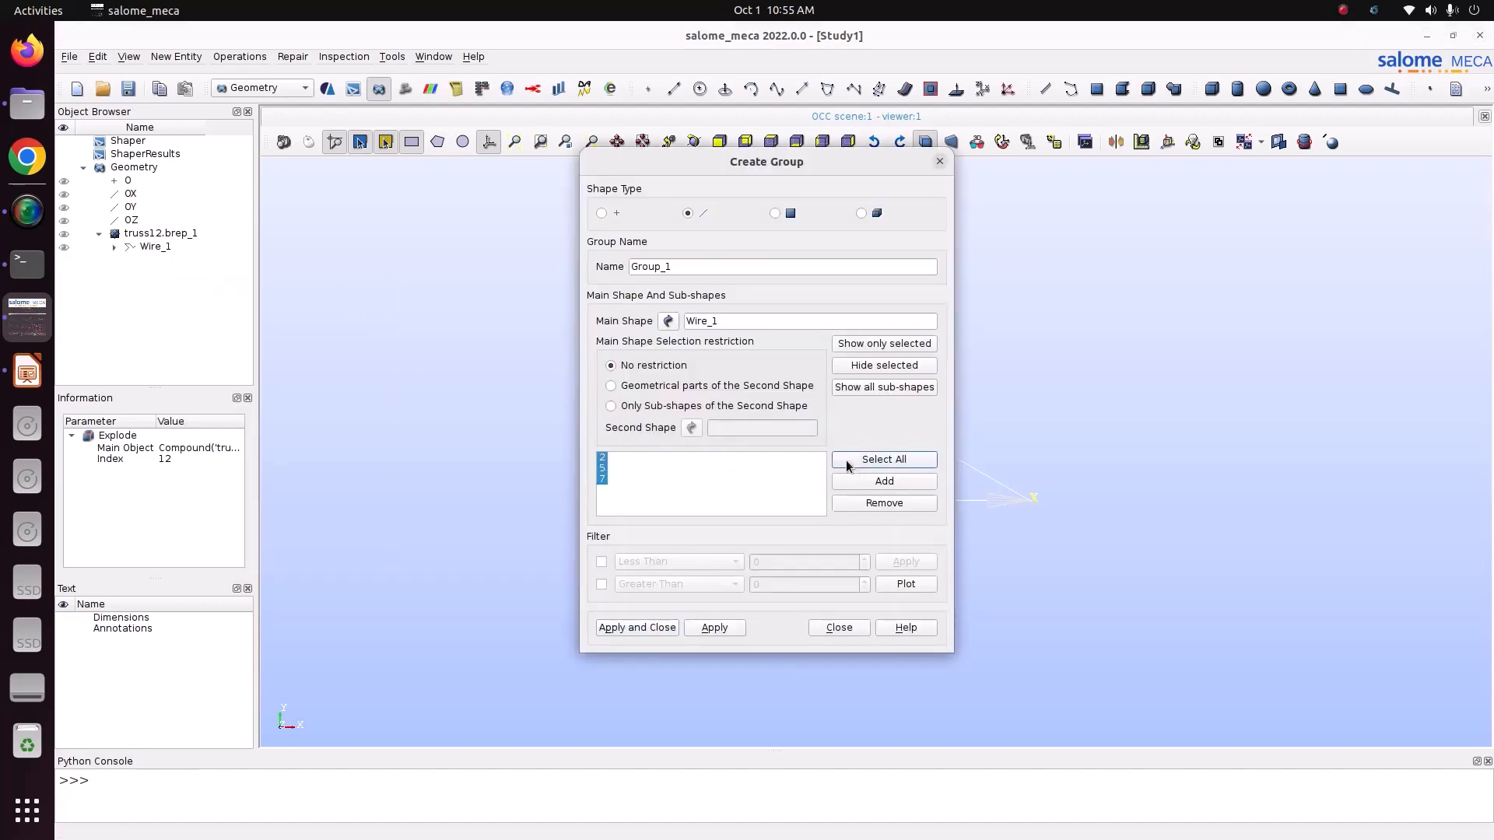
pyautogui.moveTo(672, 160); pyautogui.dragTo(1135, 188)
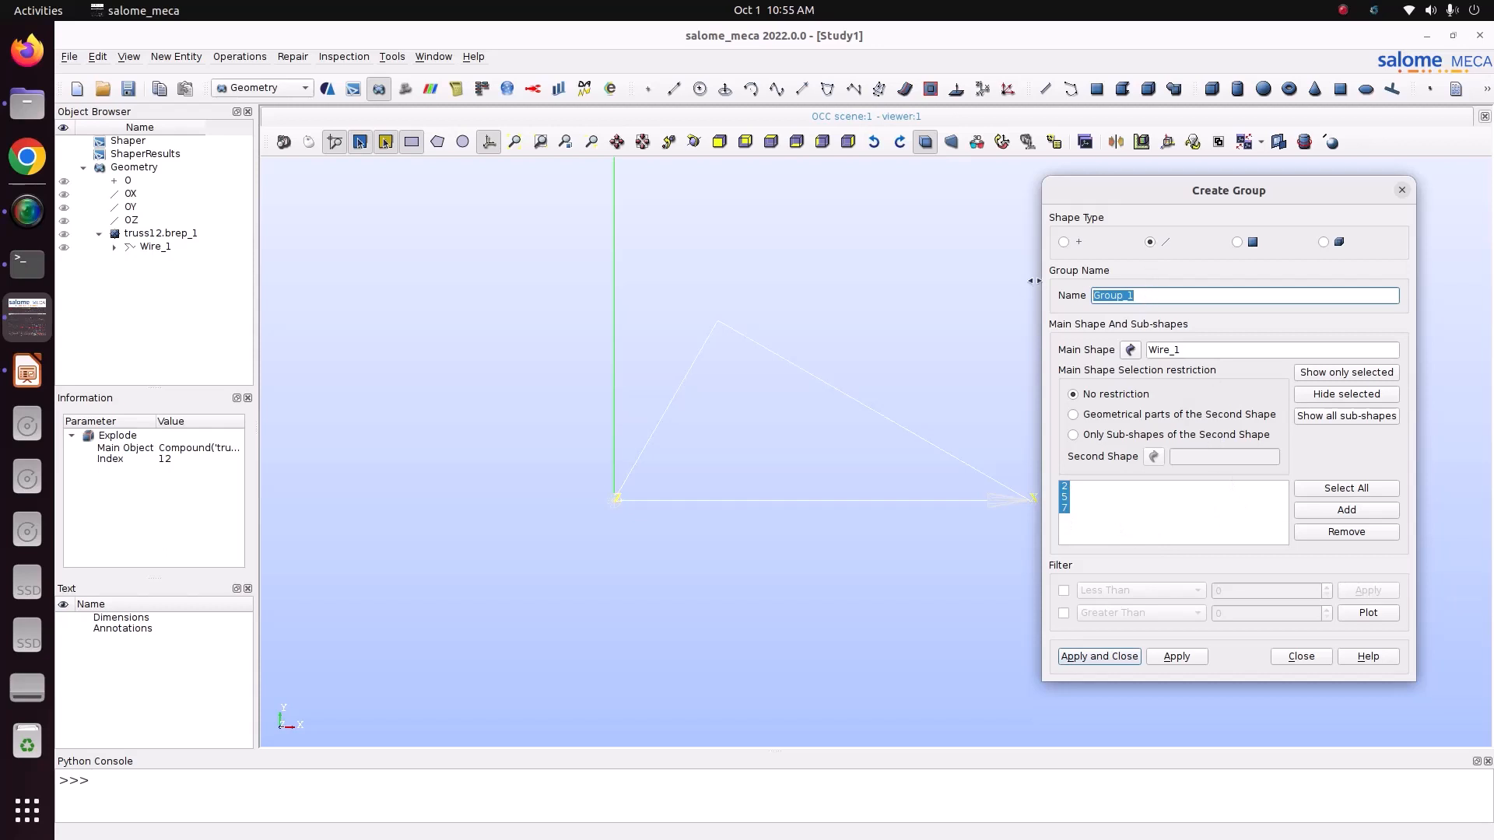
pyautogui.write('truss')
pyautogui.click(1180, 656)
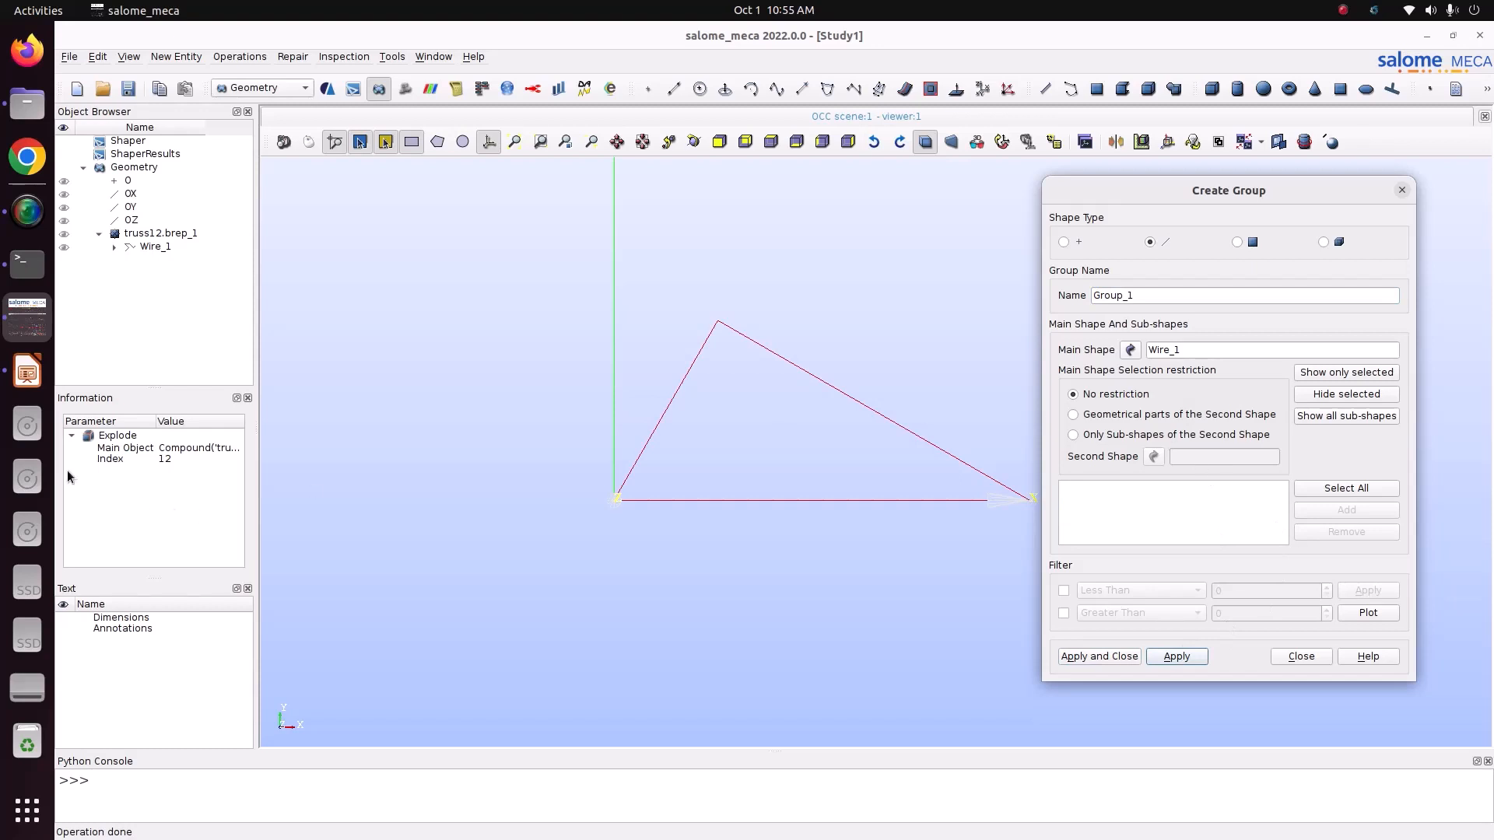
# Step: Check the supports in the truss problem slide, and create a vertex group named Fix on Wire_1 from the triangle's lower-left vertex
pyautogui.click(27, 372)
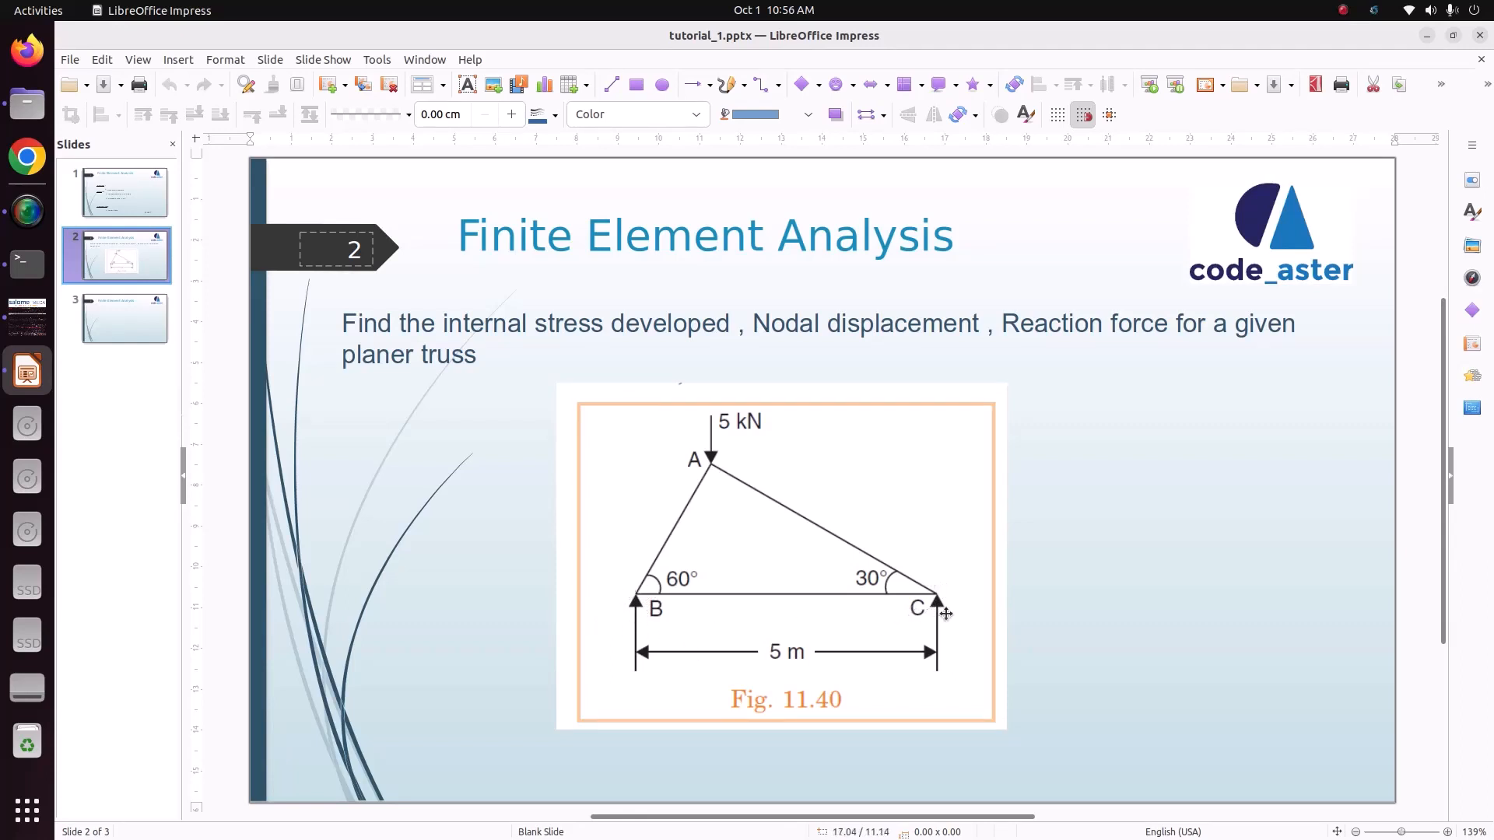
pyautogui.click(28, 318)
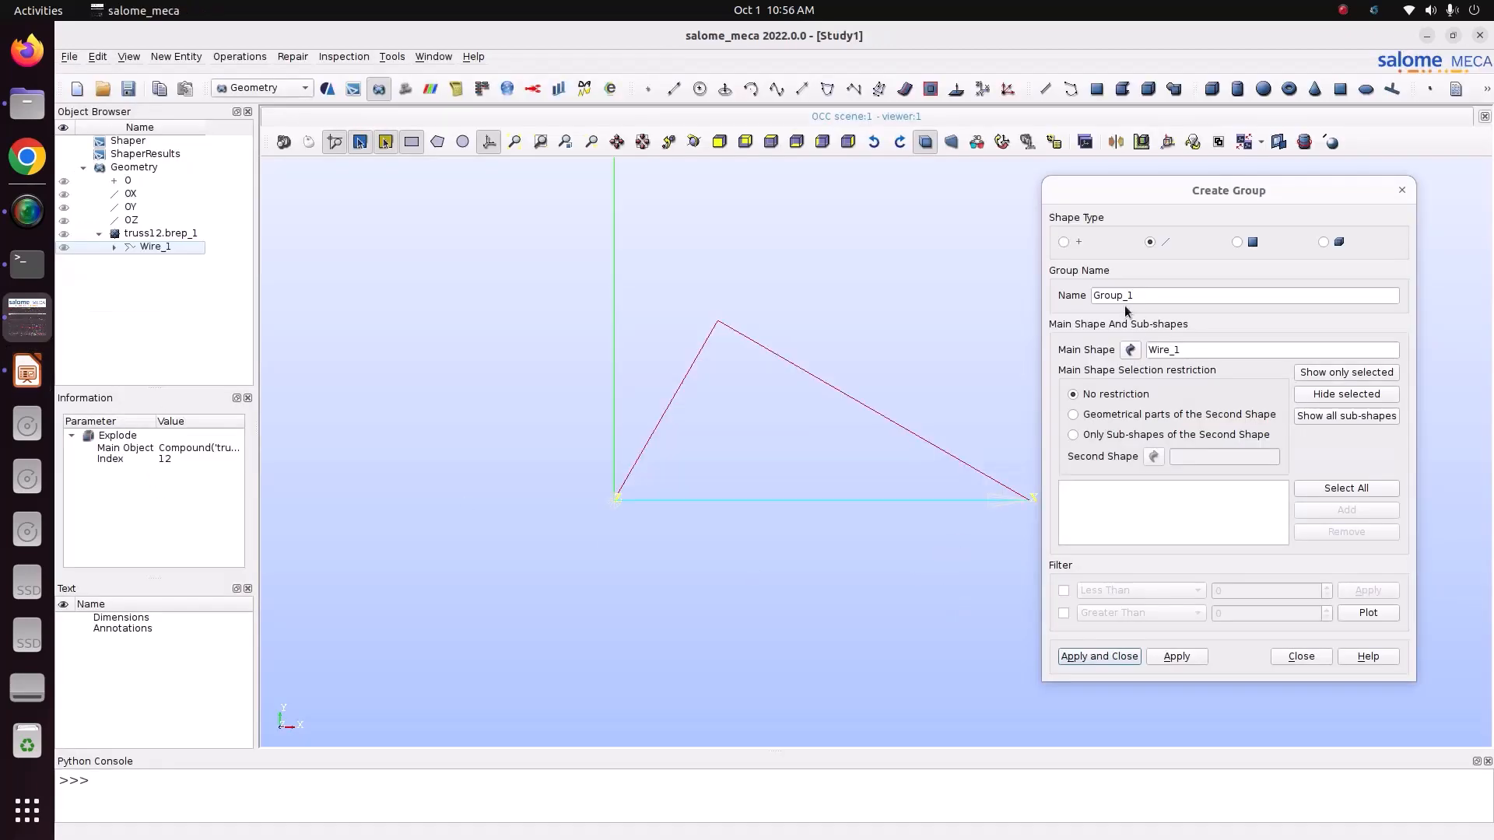
pyautogui.click(1070, 244)
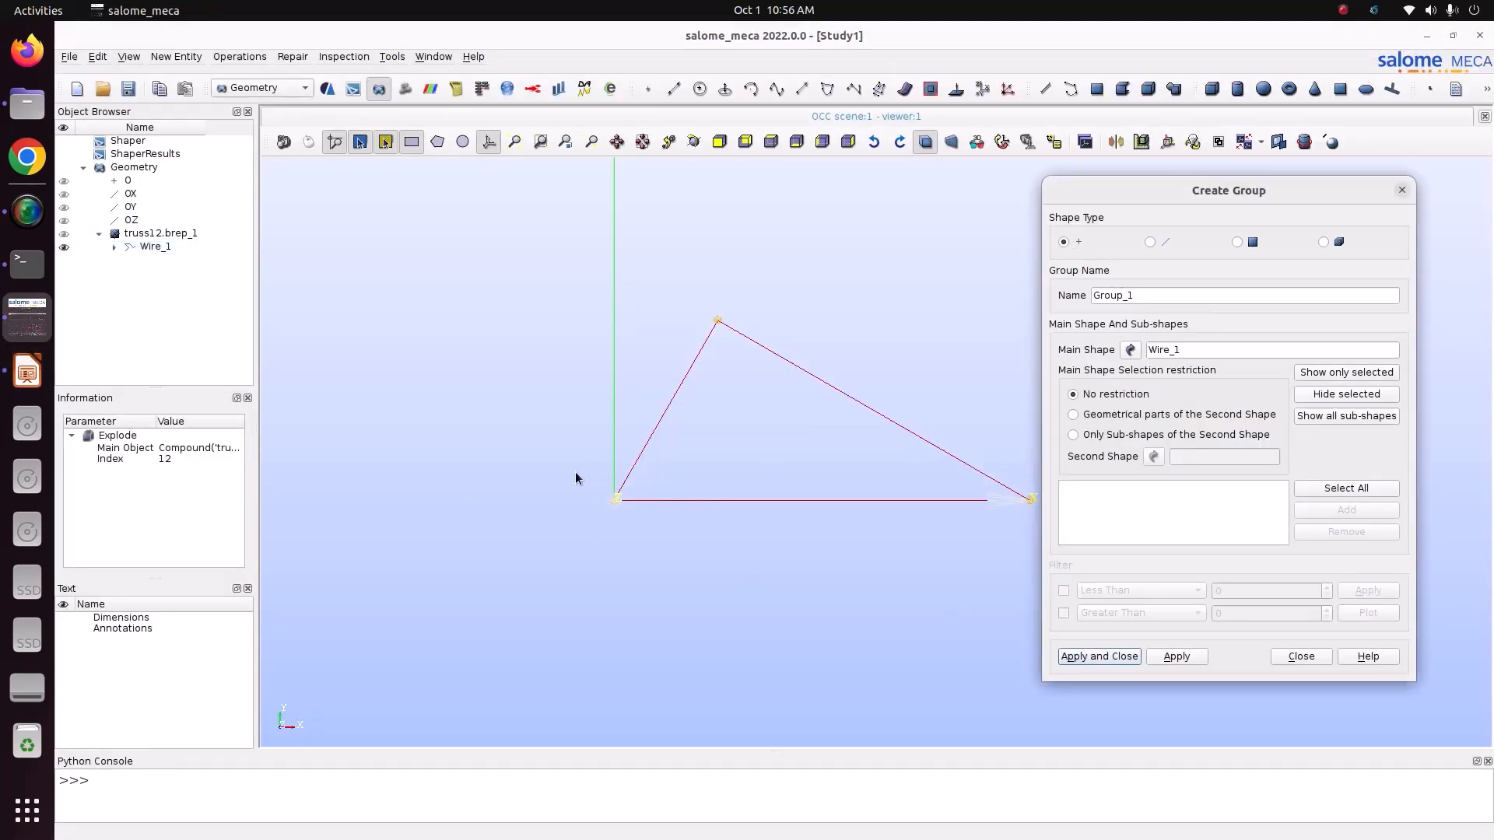
pyautogui.moveTo(576, 471); pyautogui.dragTo(678, 552)
pyautogui.click(1363, 510)
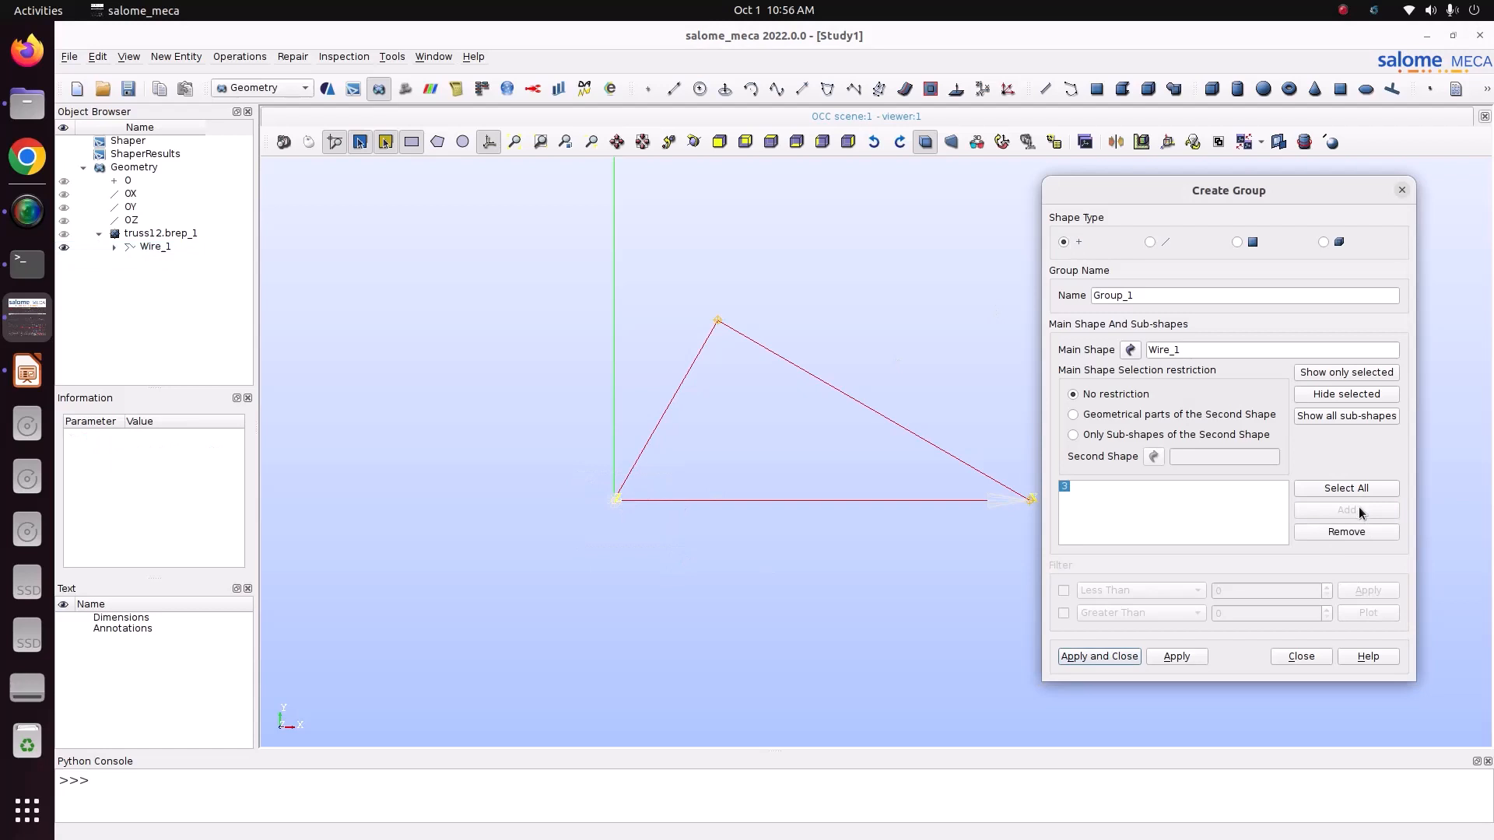
pyautogui.click(1156, 292)
pyautogui.moveTo(1147, 289); pyautogui.dragTo(997, 277)
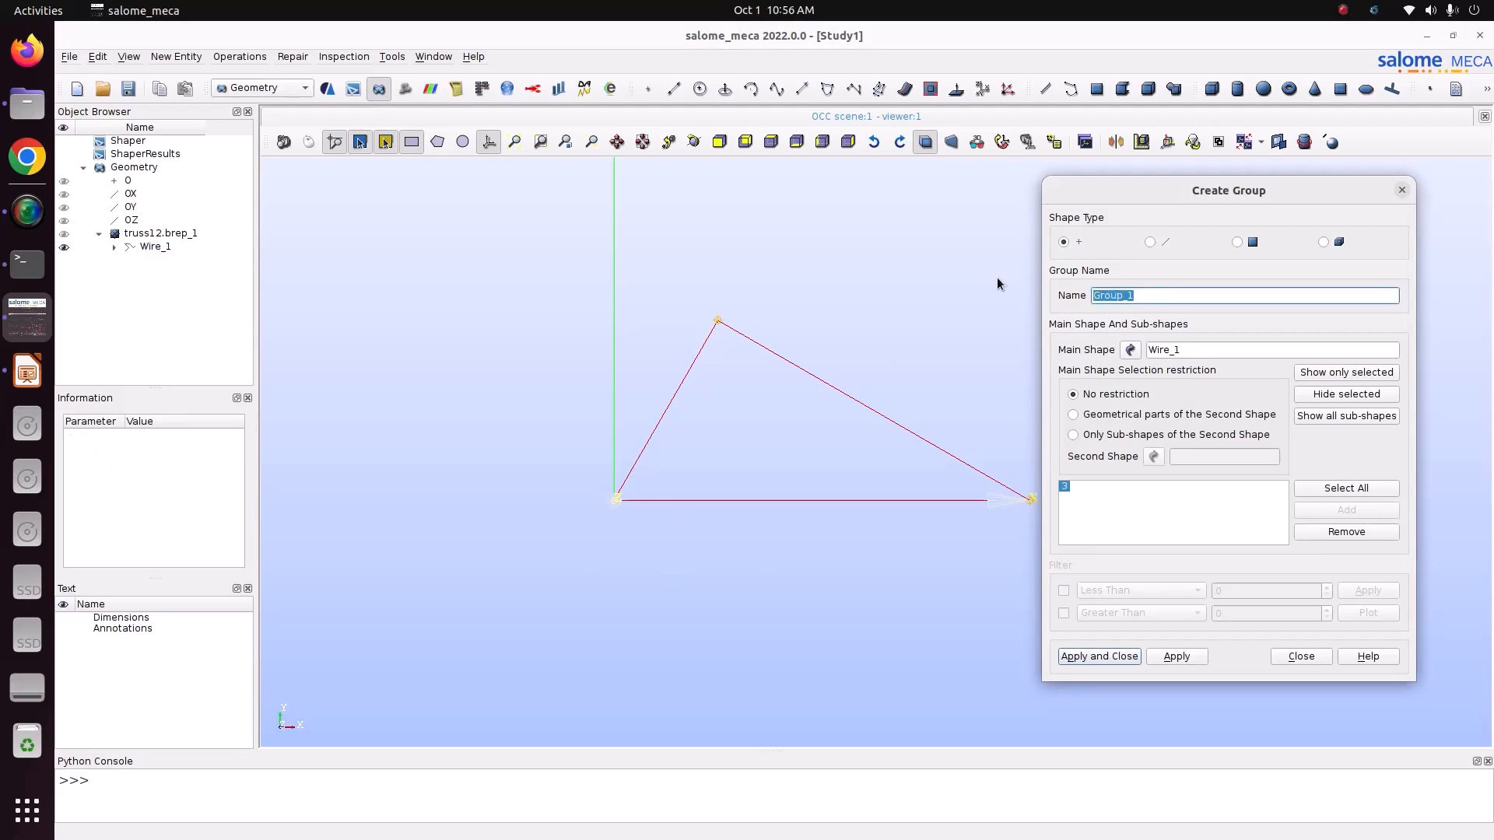
pyautogui.write('Fix')
pyautogui.click(1193, 653)
# Step: Create a vertex group named Roller on Wire_1 containing the triangle's lower-right vertex
pyautogui.moveTo(1209, 189); pyautogui.dragTo(1427, 205)
pyautogui.moveTo(1000, 465); pyautogui.dragTo(1110, 562)
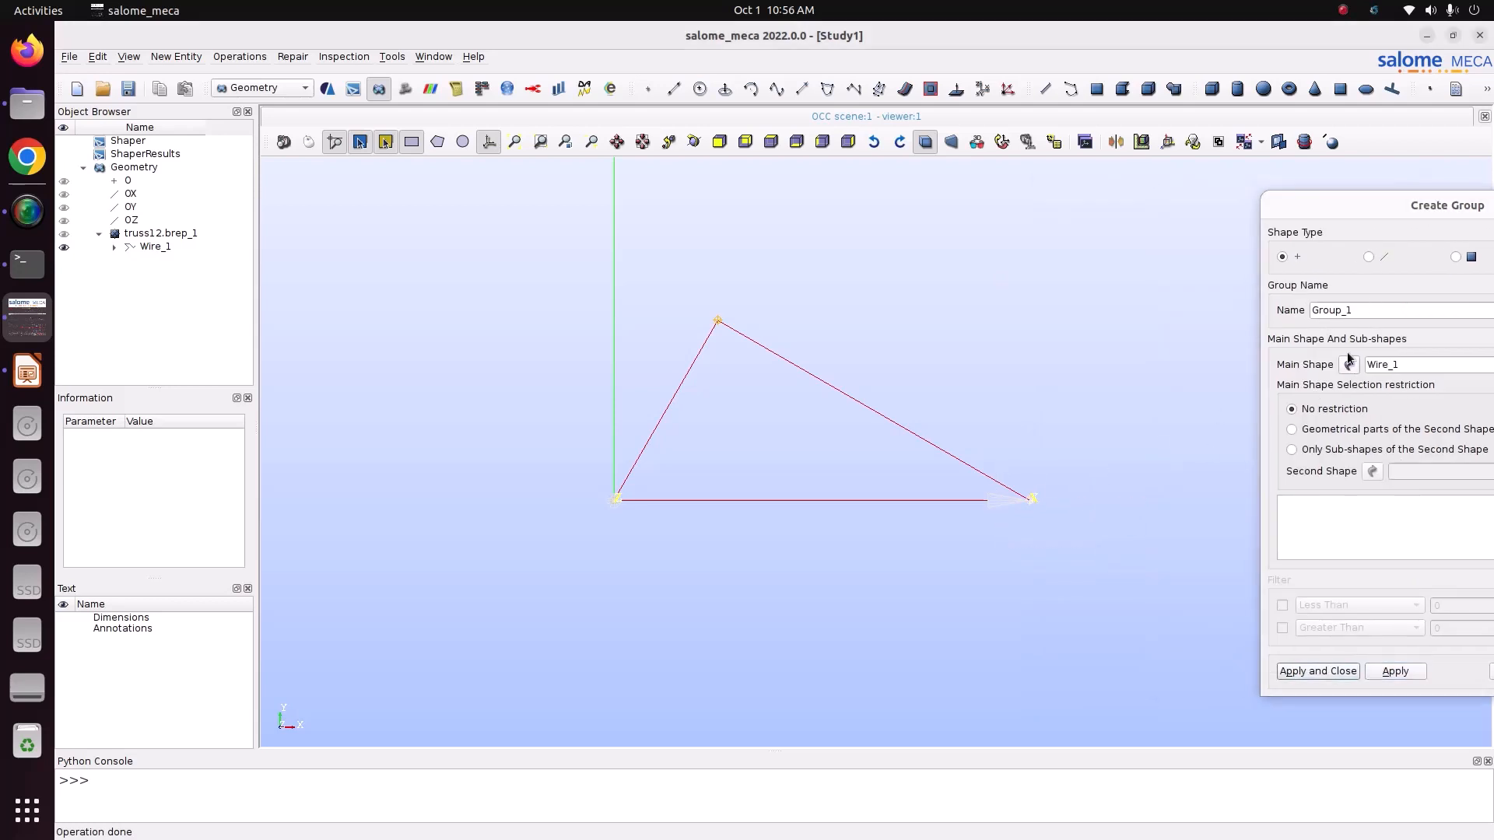
pyautogui.moveTo(1371, 214); pyautogui.dragTo(1145, 124)
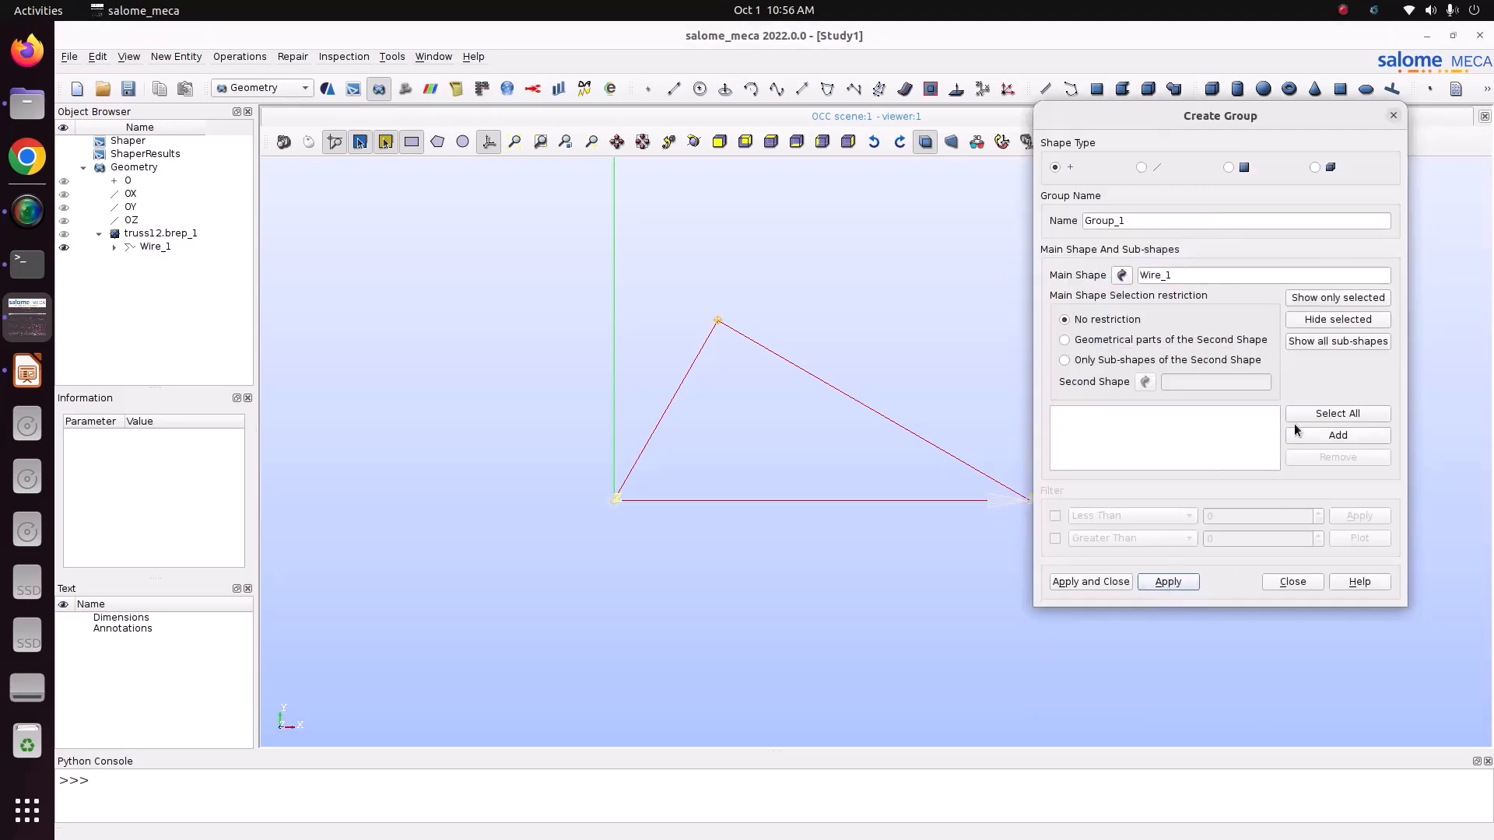
pyautogui.click(1337, 435)
pyautogui.moveTo(1159, 225); pyautogui.dragTo(991, 225)
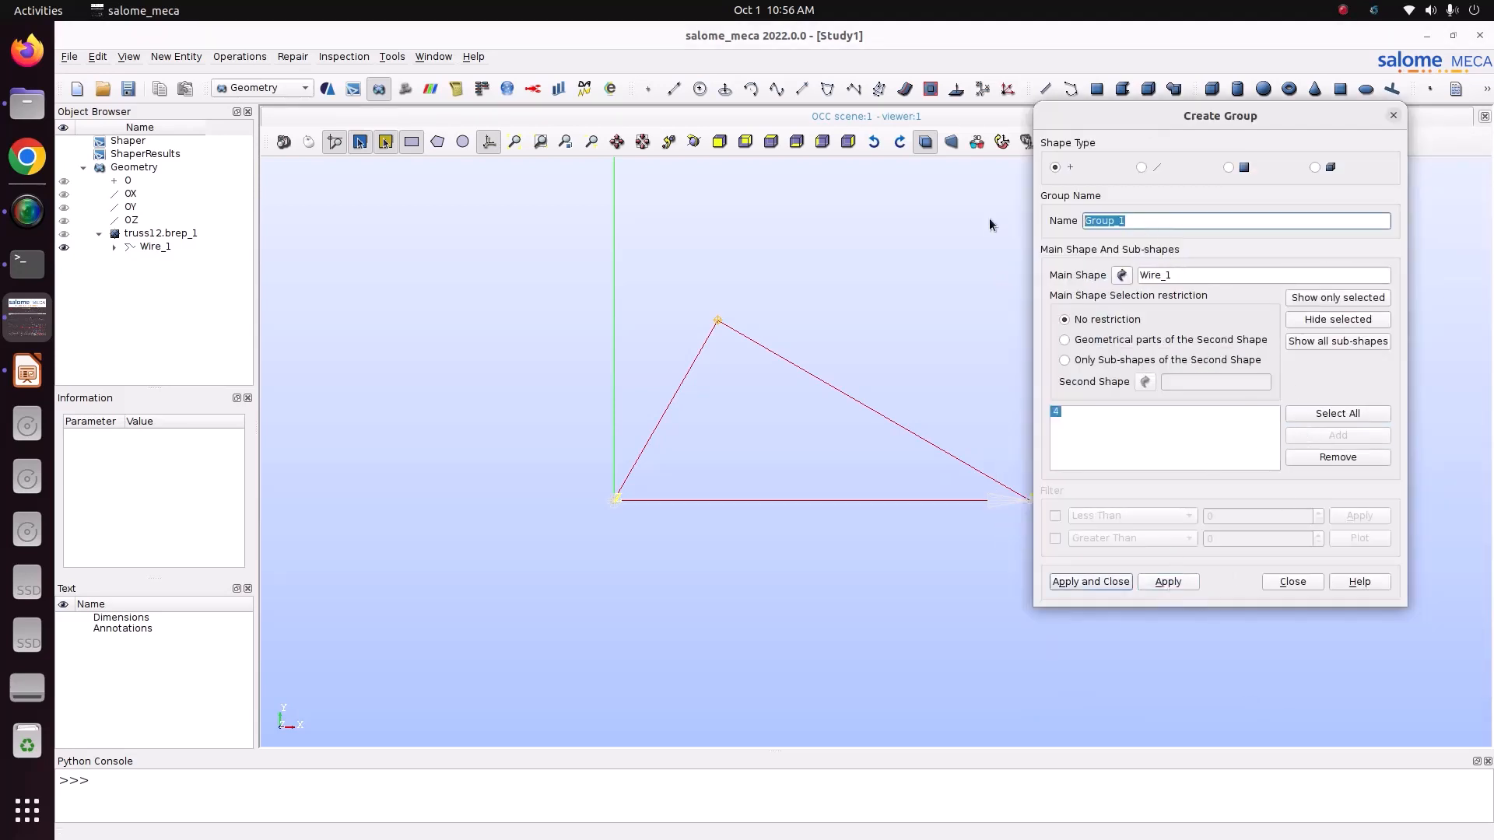
pyautogui.write('Roller')
pyautogui.click(1169, 582)
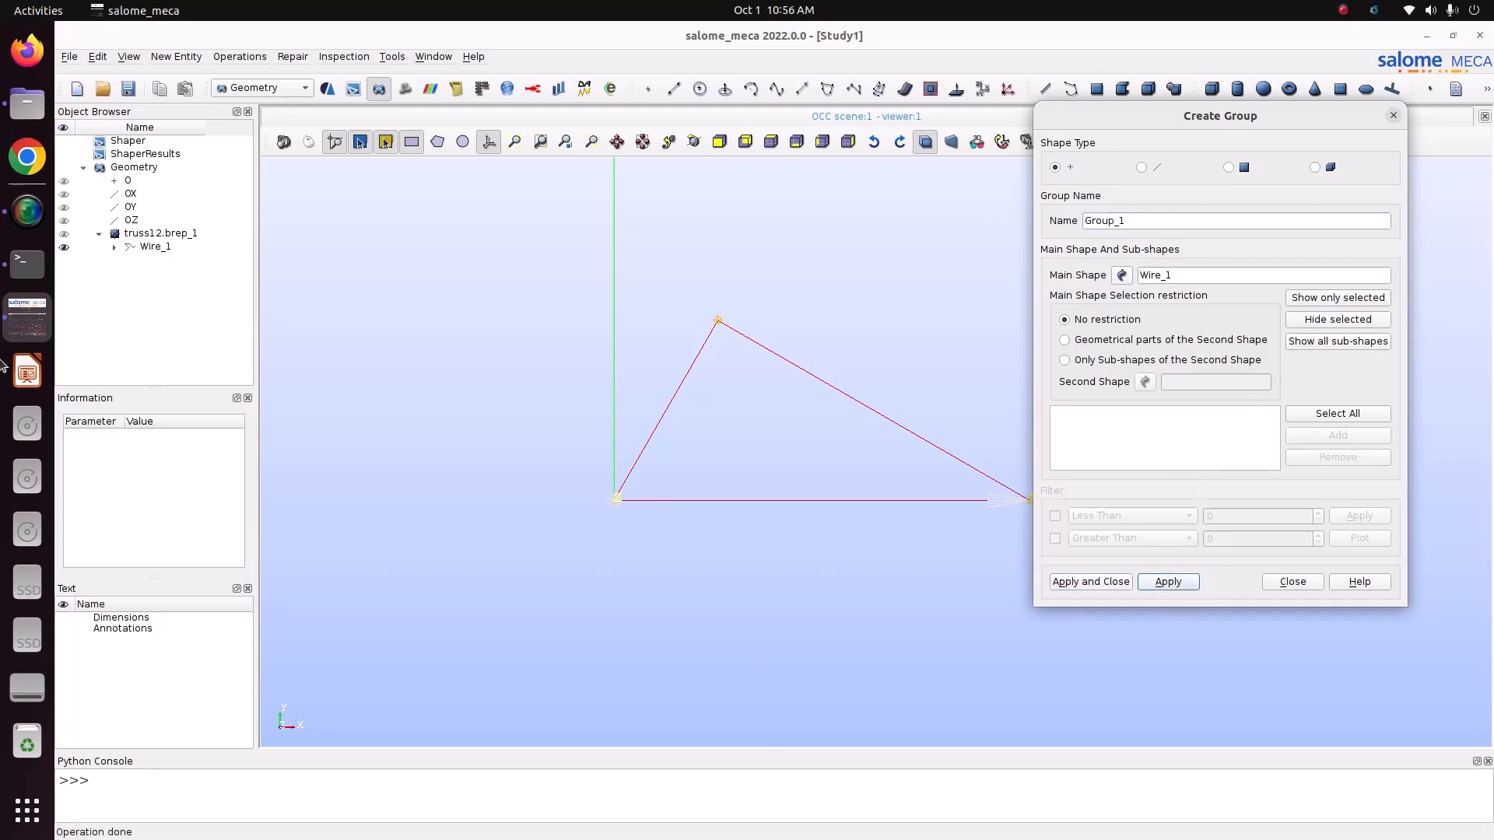
# Step: Check the load point in the problem slide, and create a vertex group named Load on Wire_1 from the triangle's apex vertex
pyautogui.click(27, 371)
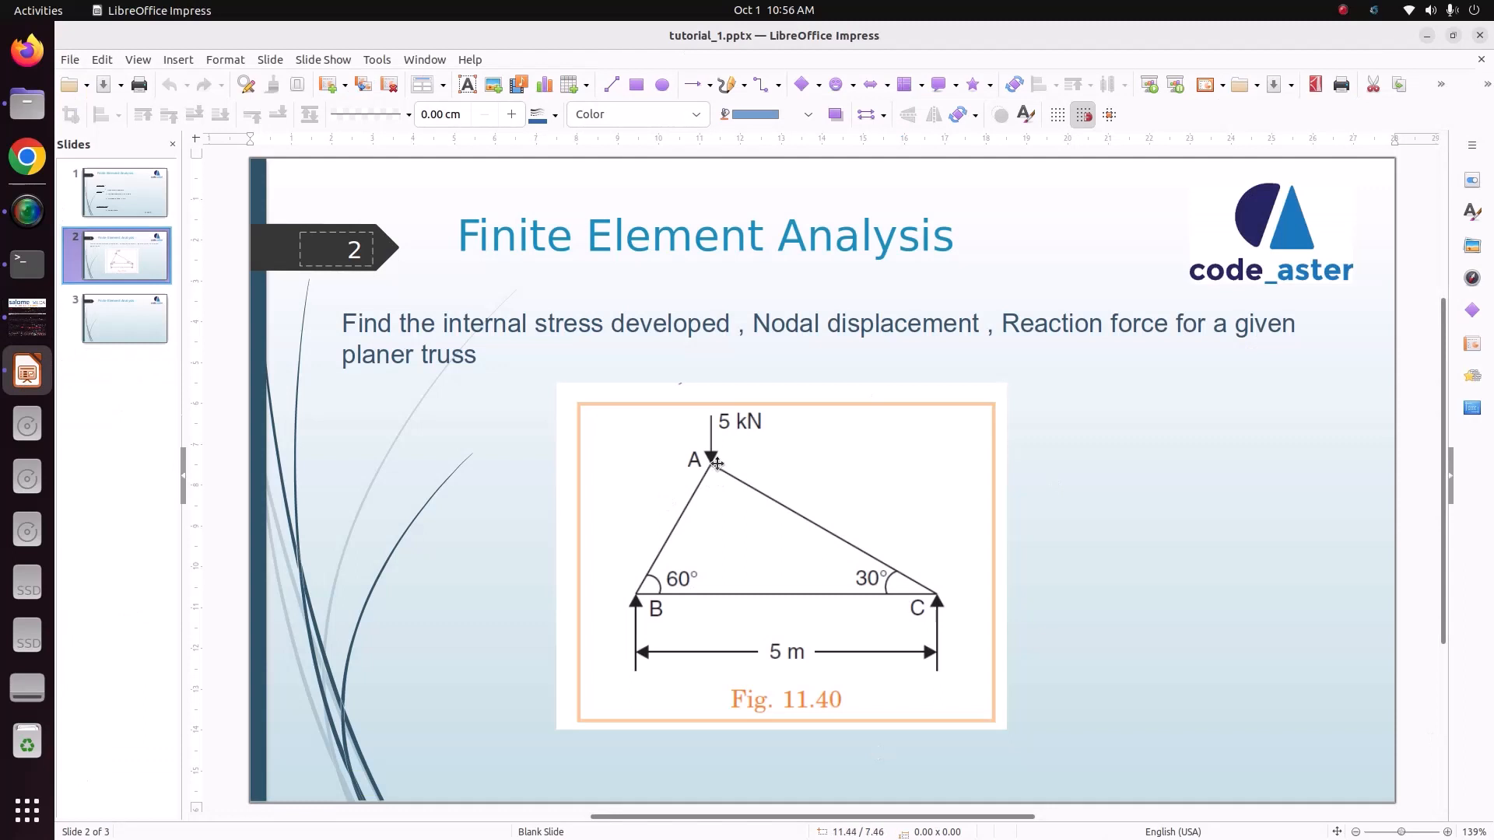
pyautogui.click(27, 317)
pyautogui.click(717, 320)
pyautogui.click(1338, 435)
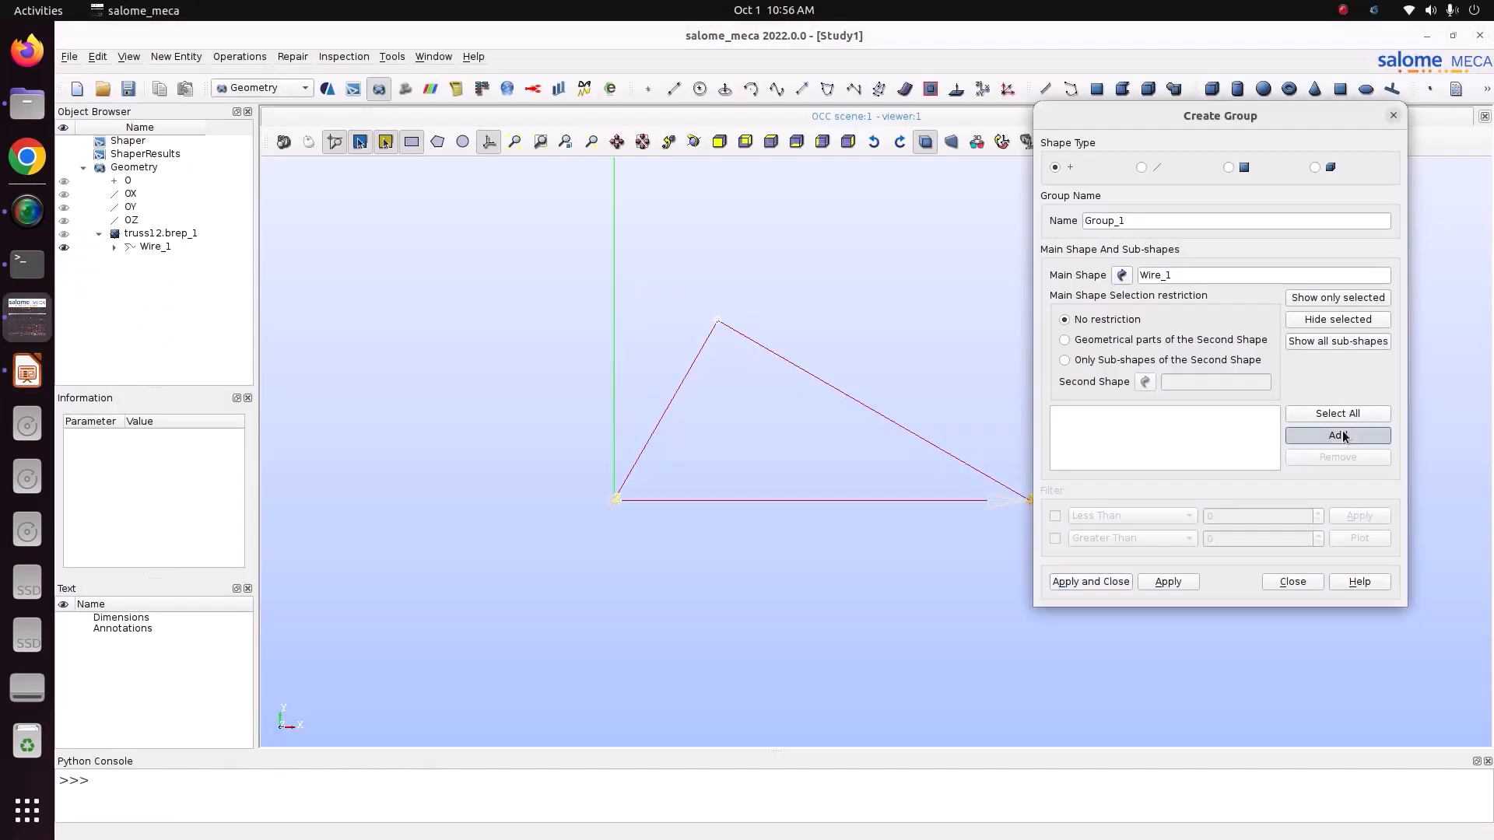
pyautogui.doubleClick(1136, 221)
pyautogui.write('Load')
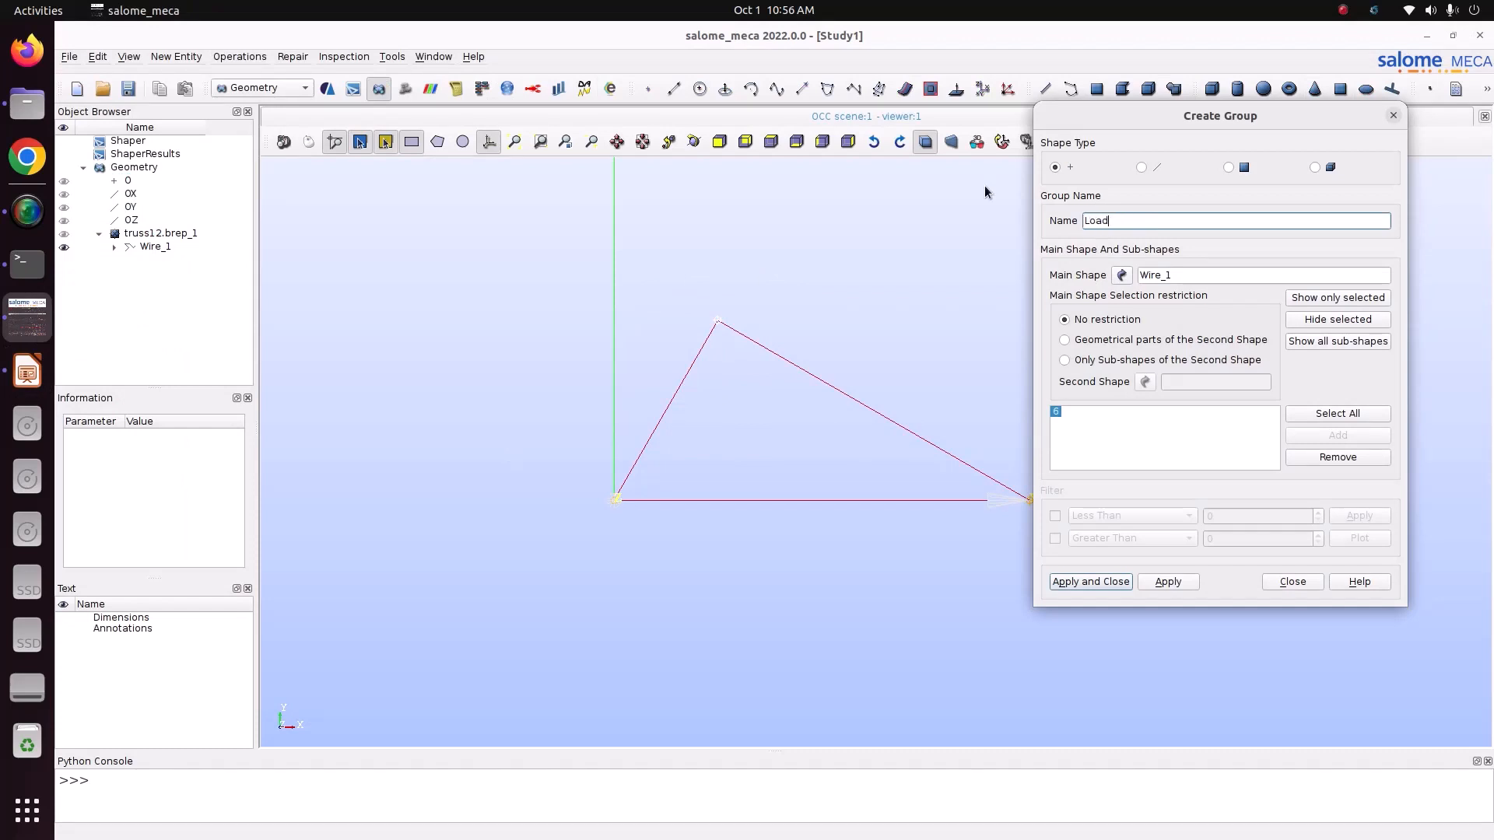
pyautogui.click(1090, 582)
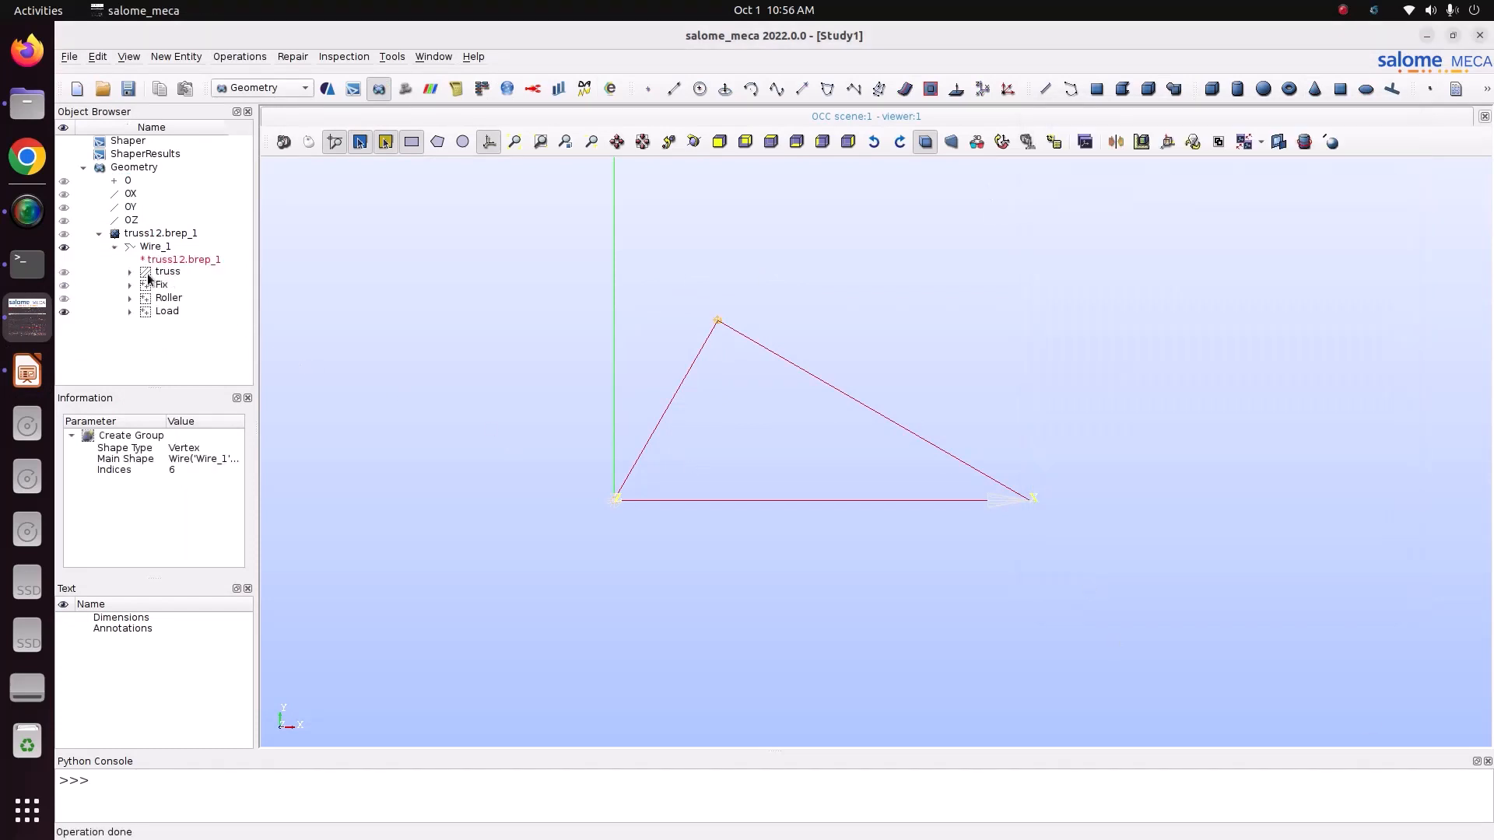
pyautogui.click(148, 274)
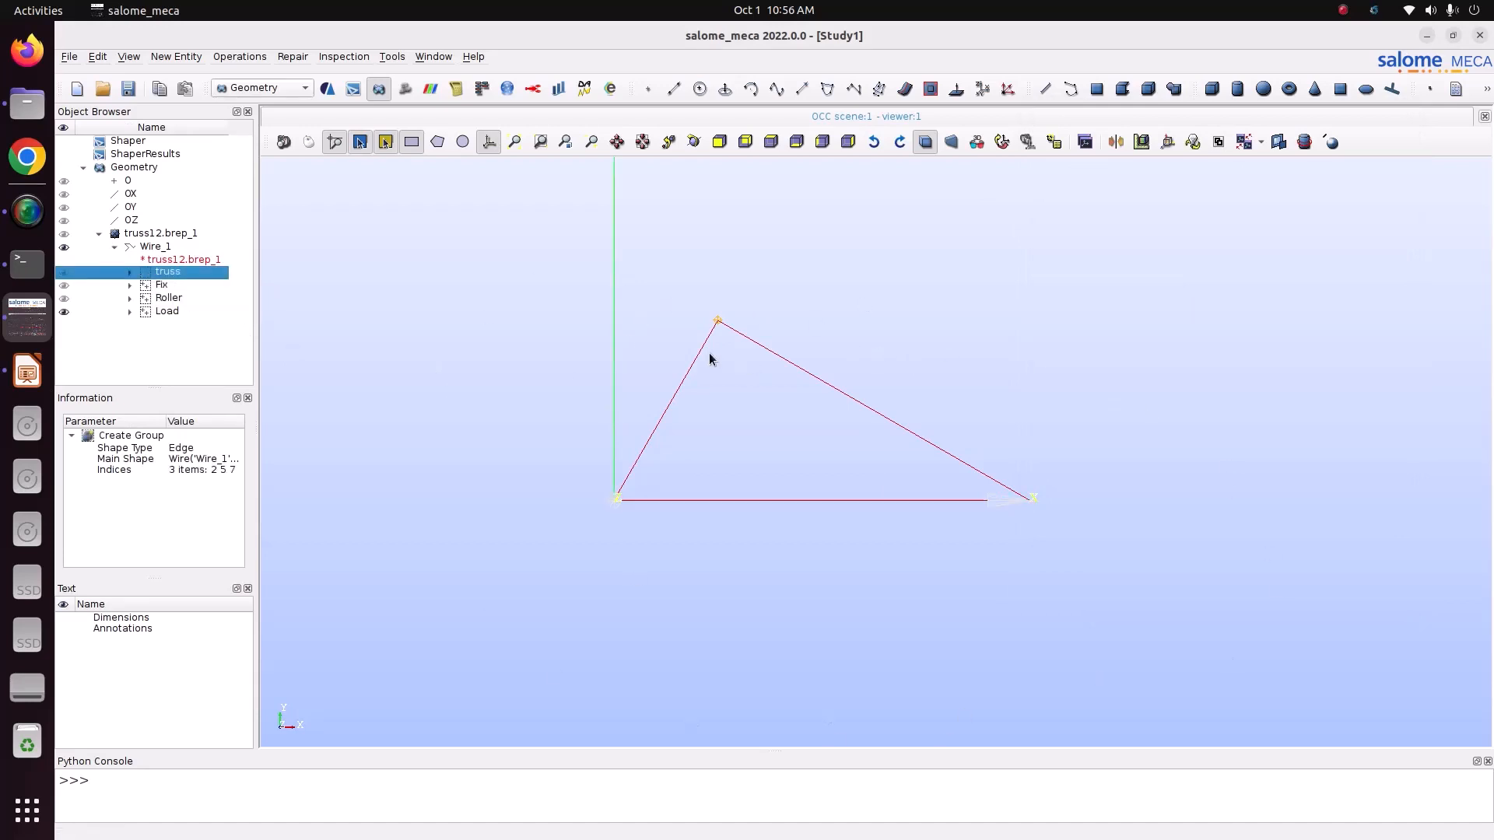
pyautogui.click(147, 286)
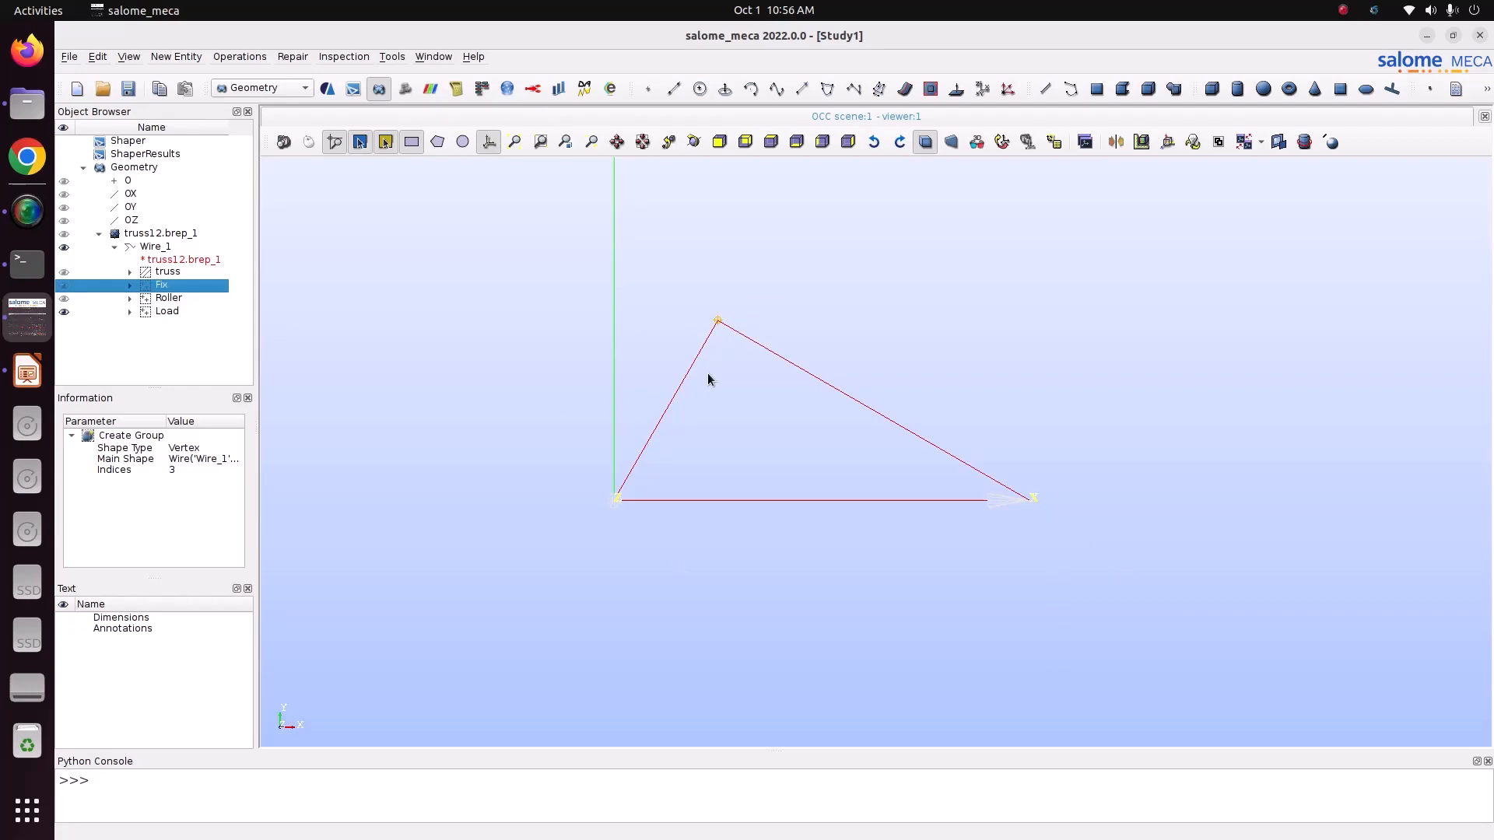
# Step: Save the study as Study1 in HDF format in the CODE_ASTER/truss/2_truss folder
pyautogui.click(128, 88)
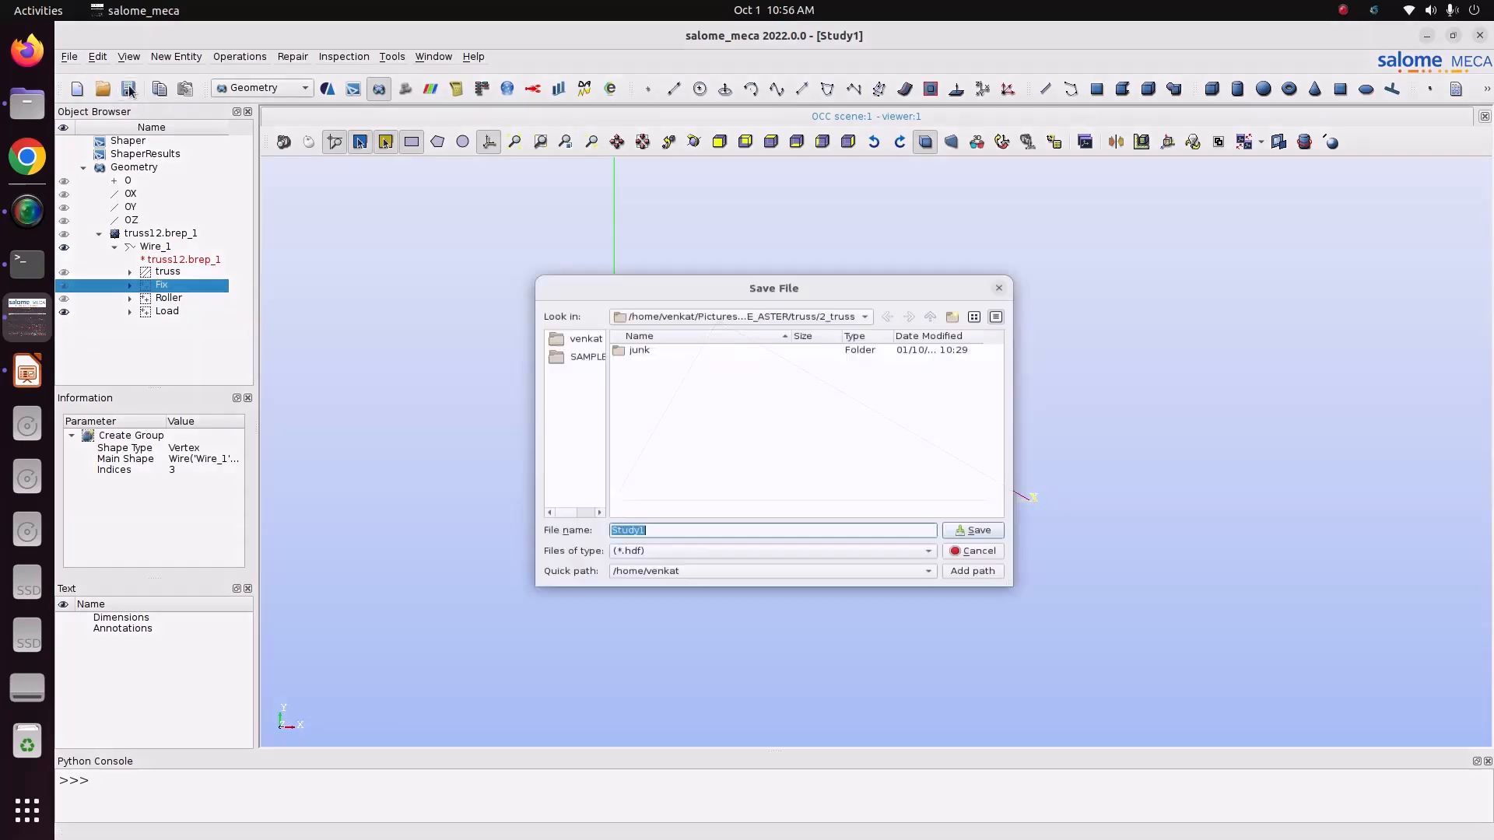
pyautogui.click(710, 305)
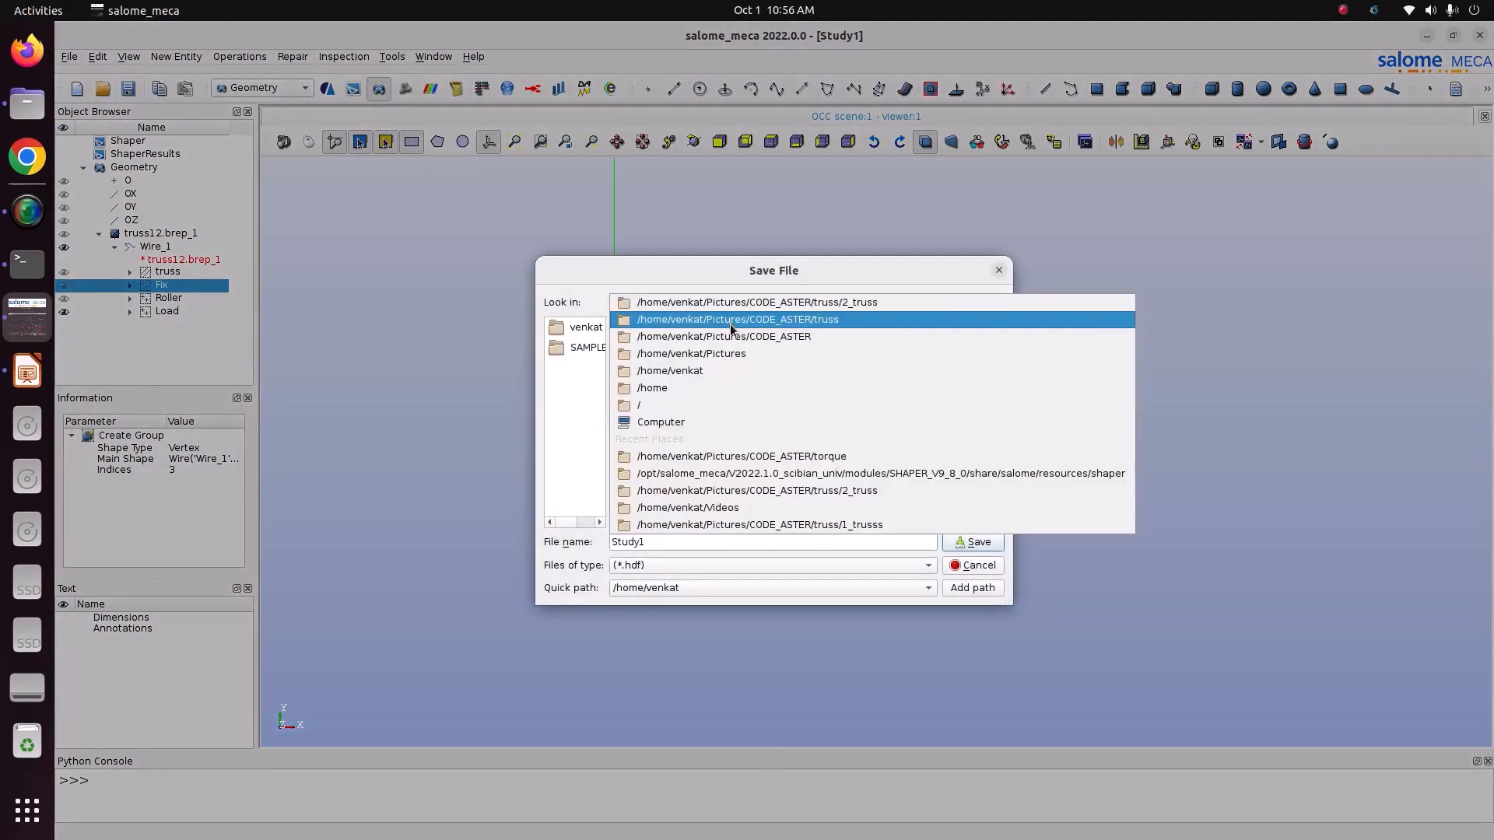
pyautogui.click(735, 303)
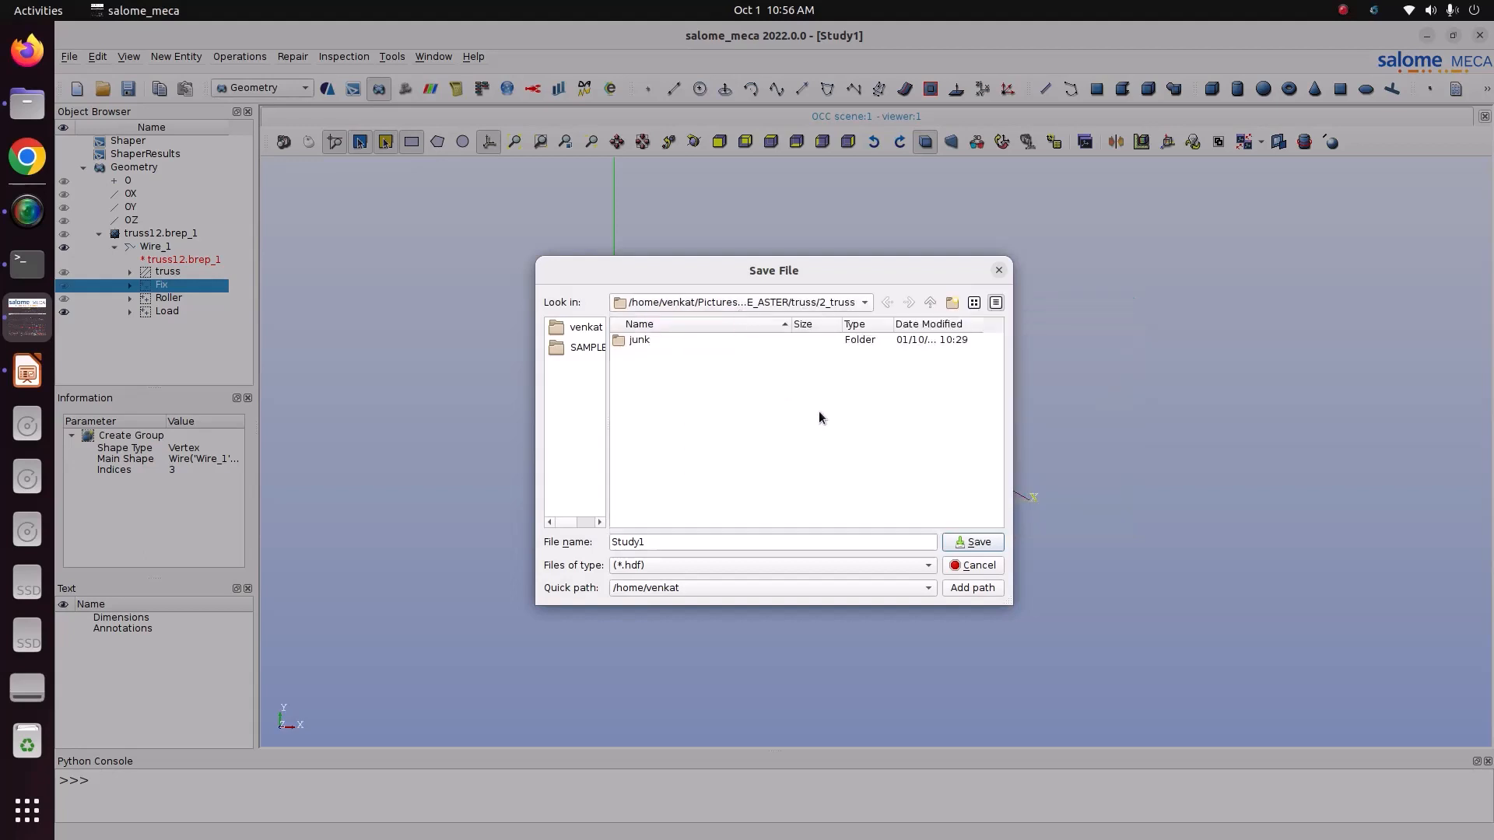
pyautogui.click(793, 303)
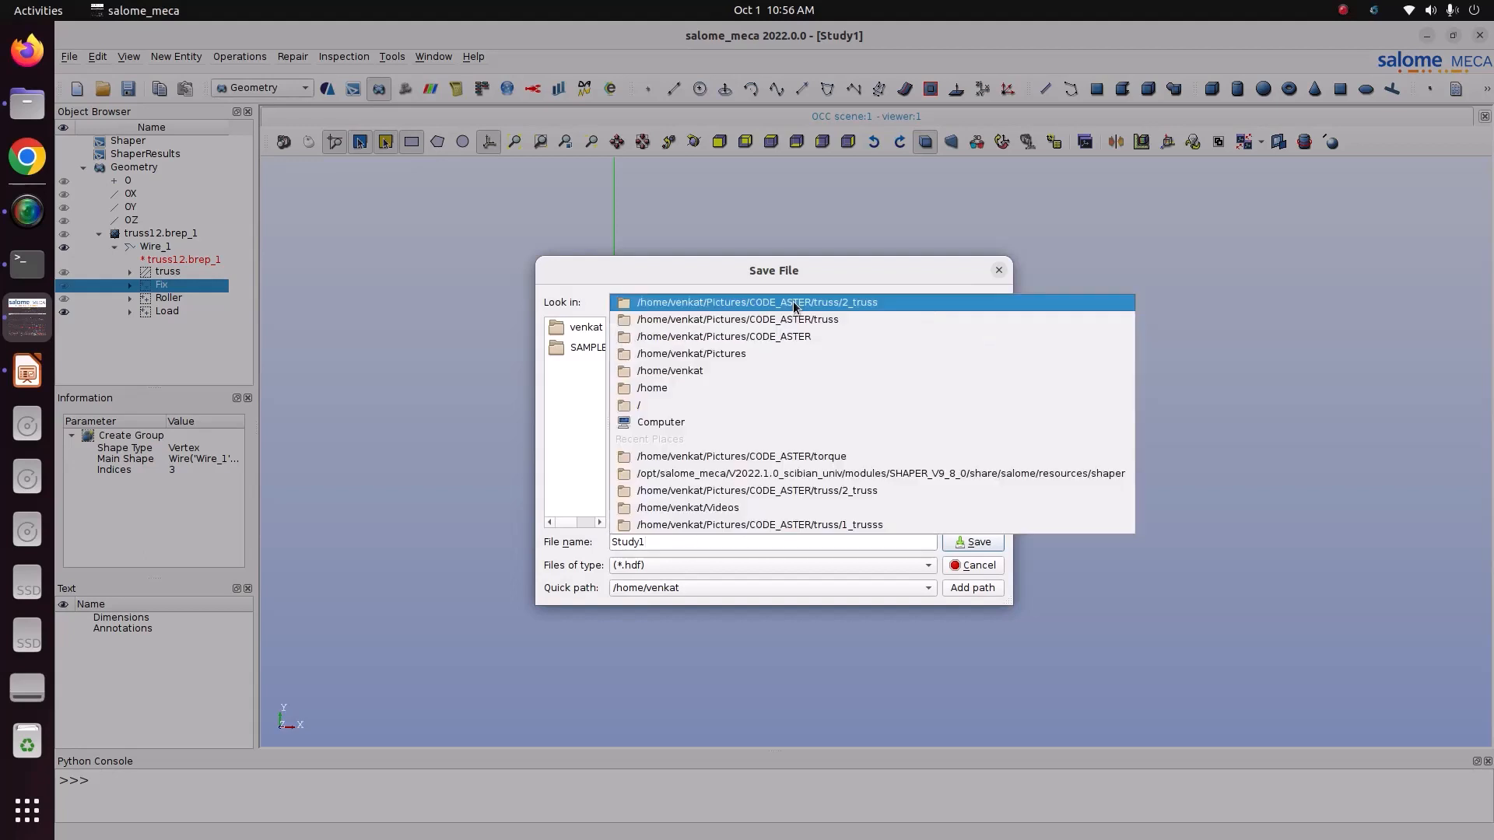
pyautogui.click(795, 337)
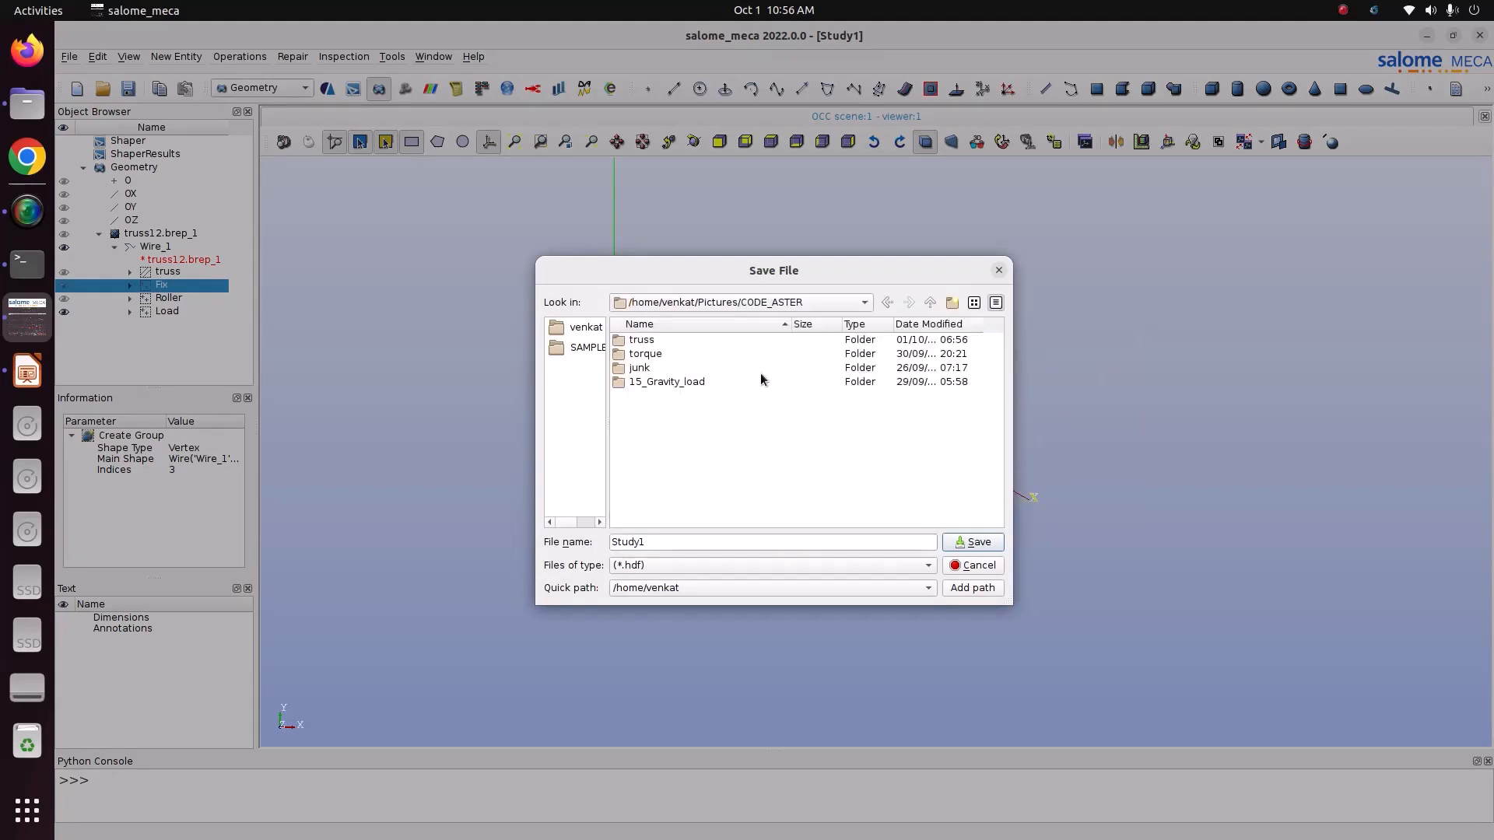
pyautogui.doubleClick(646, 343)
pyautogui.doubleClick(652, 452)
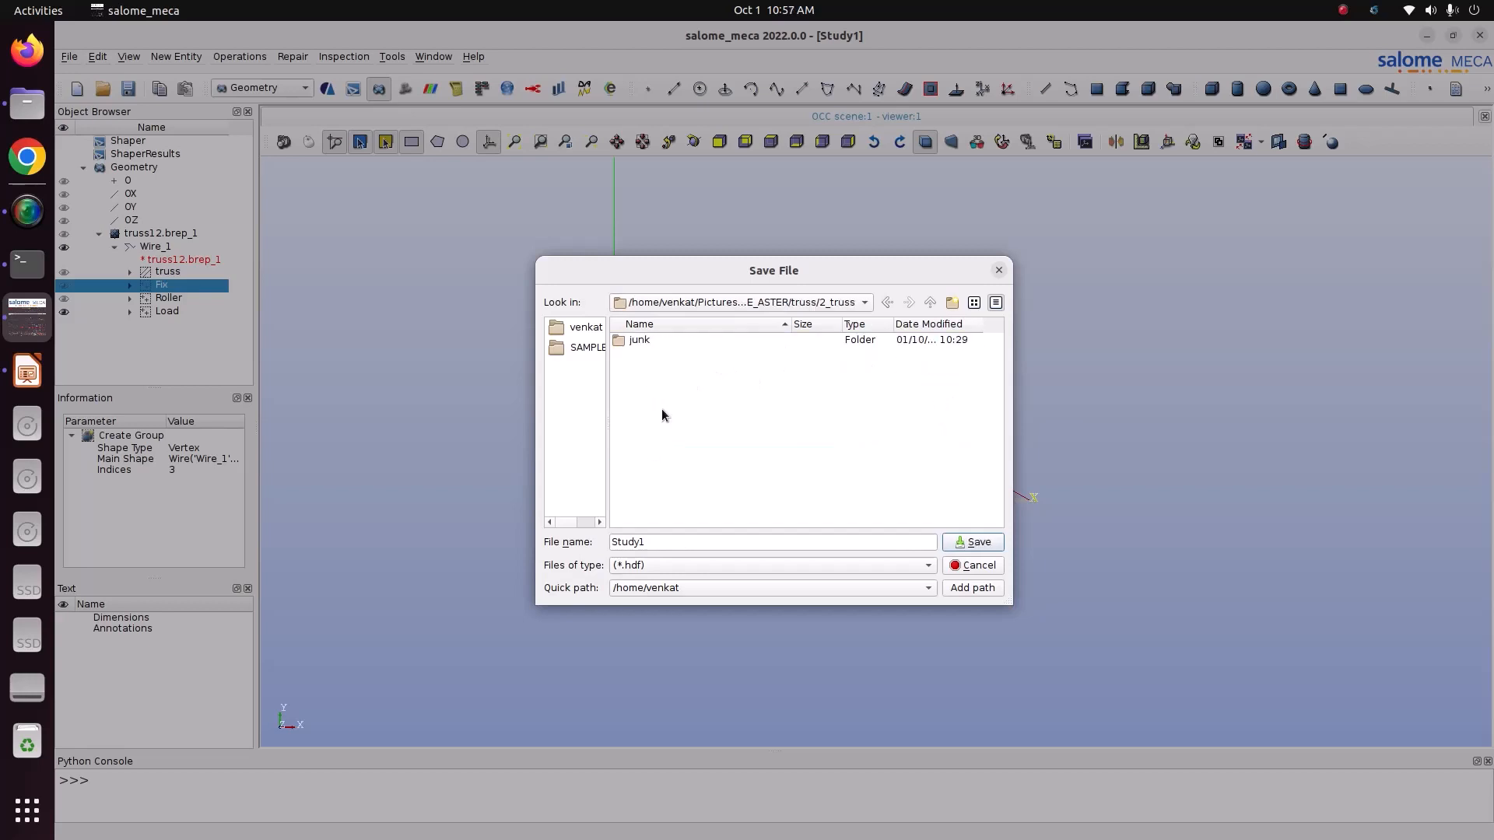
pyautogui.click(958, 547)
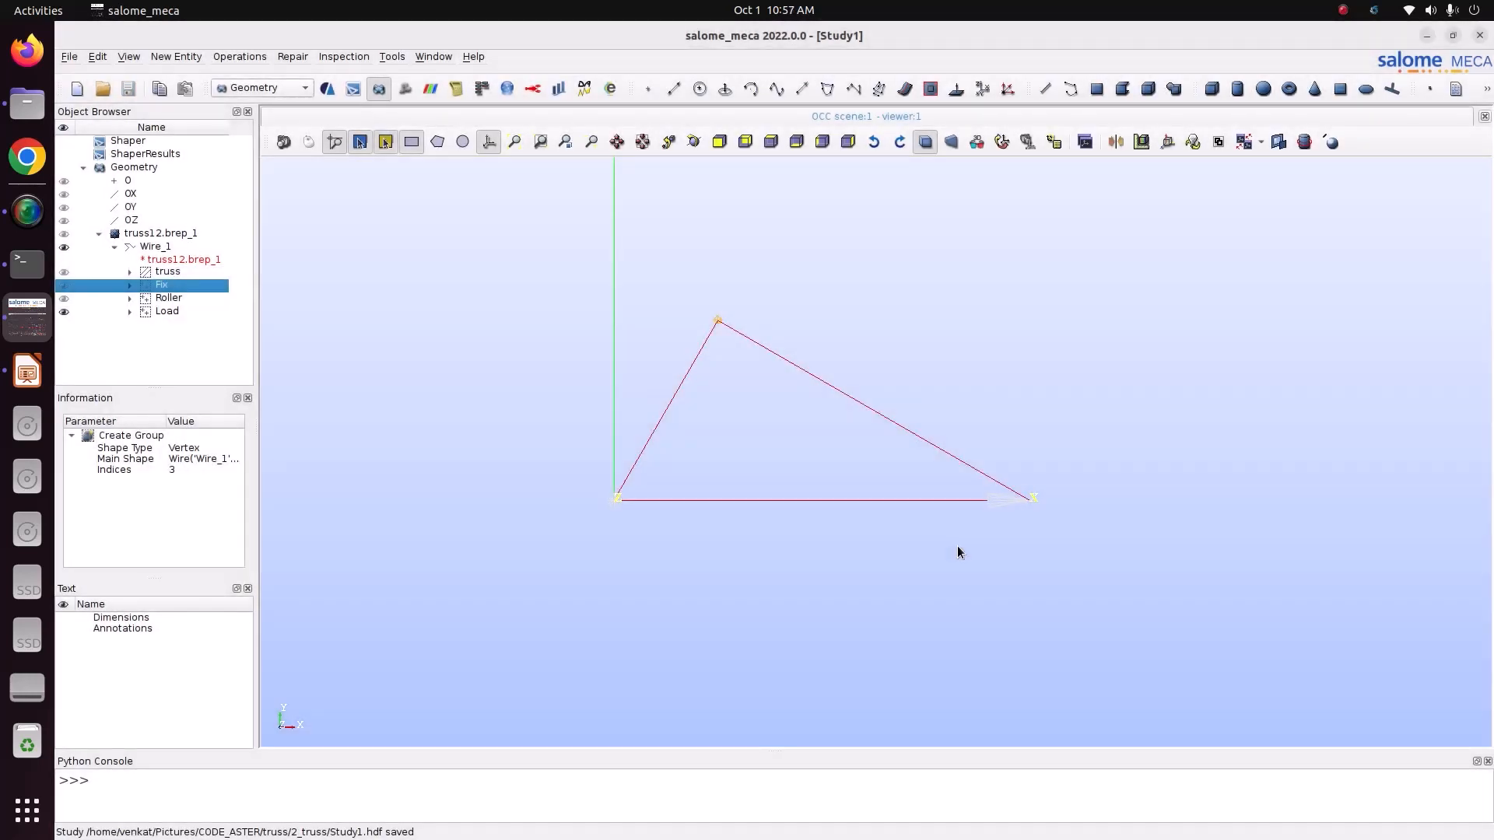
# Step: Switch to the Mesh module and set up a new mesh on Wire_1 with the 1D Wire Discretisation algorithm
pyautogui.click(282, 92)
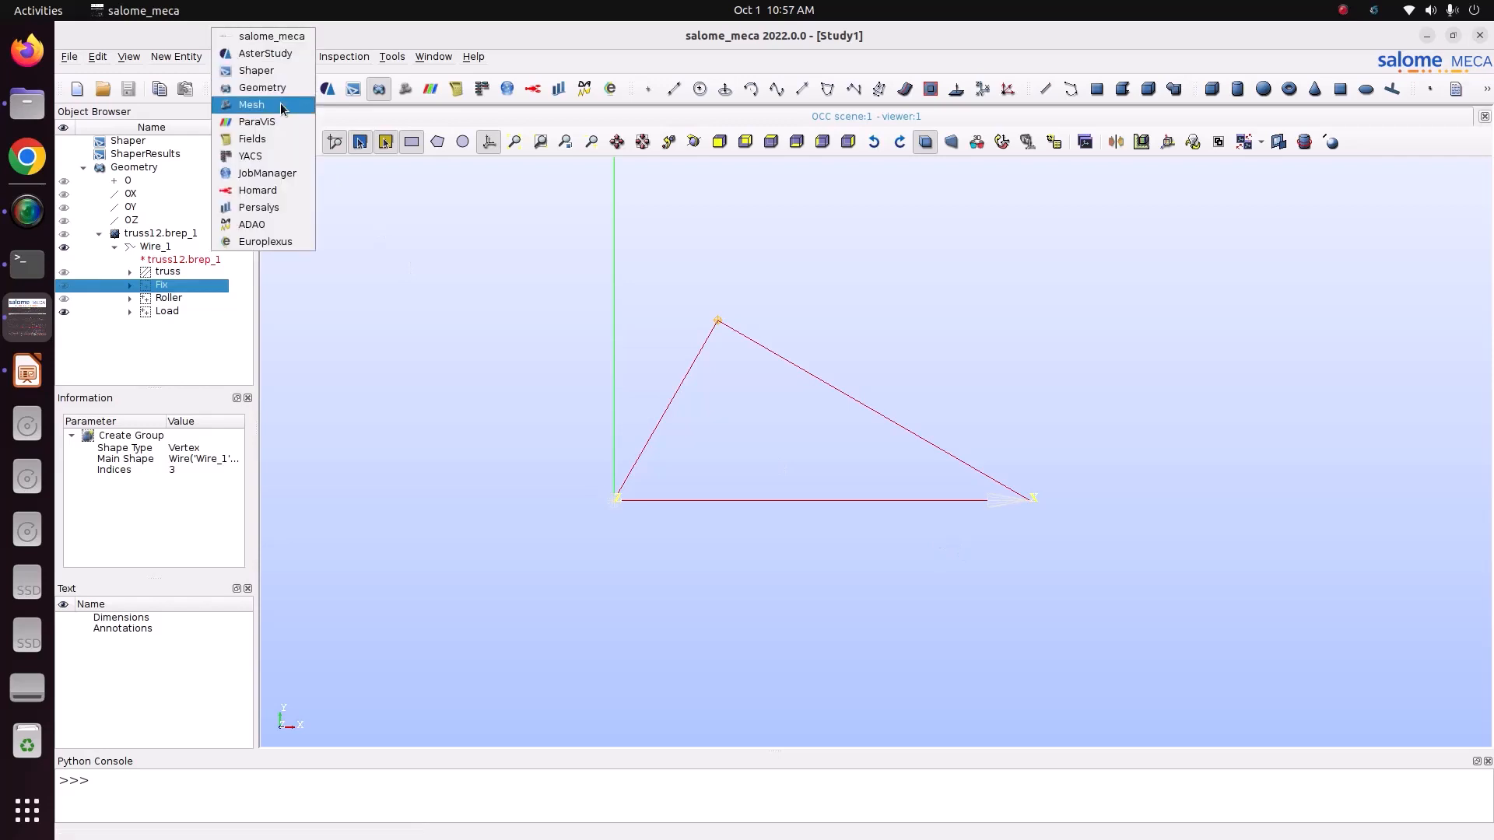
pyautogui.click(257, 102)
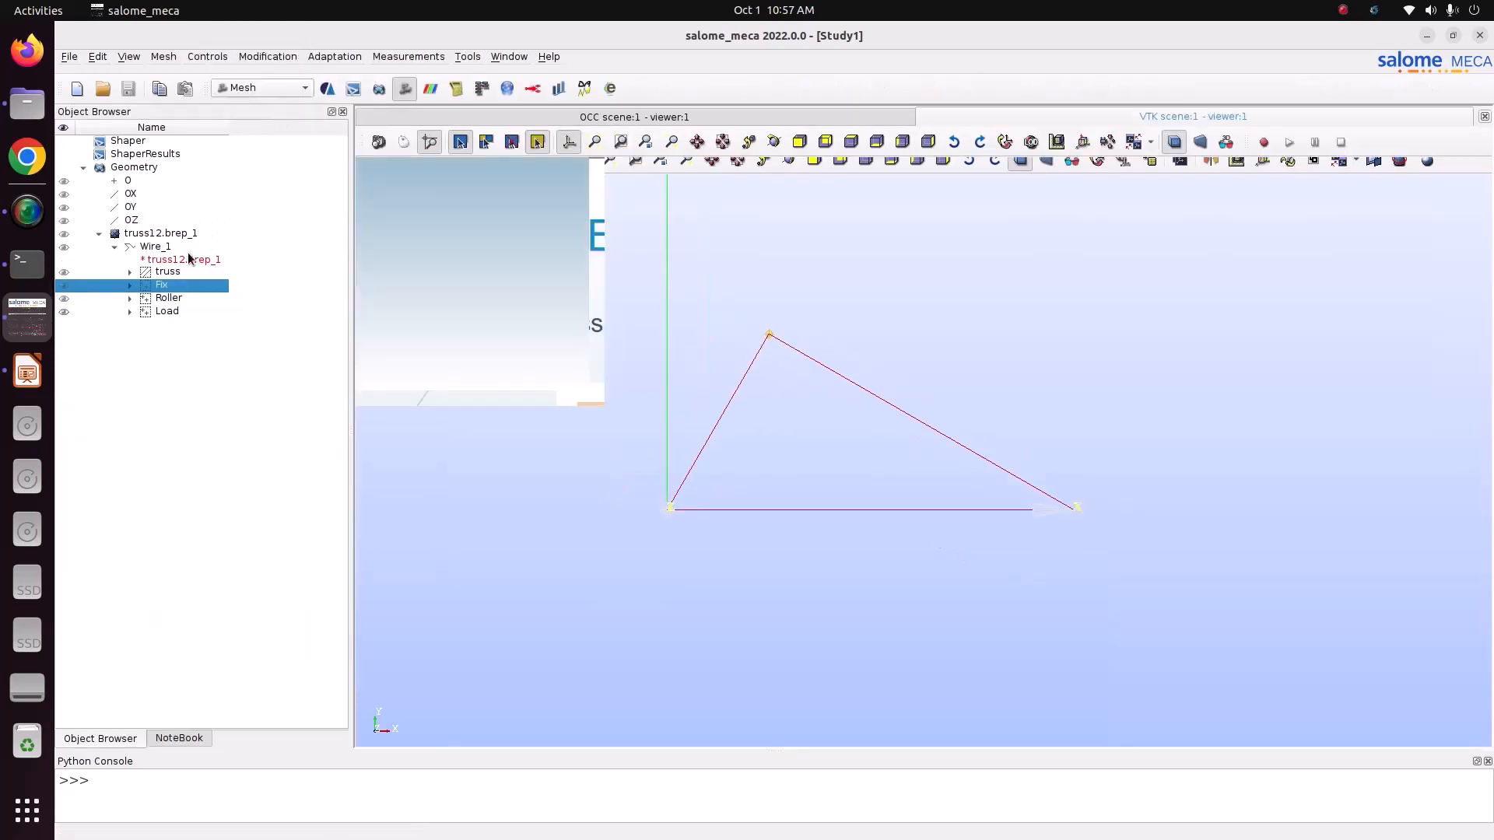
pyautogui.click(162, 57)
pyautogui.click(166, 72)
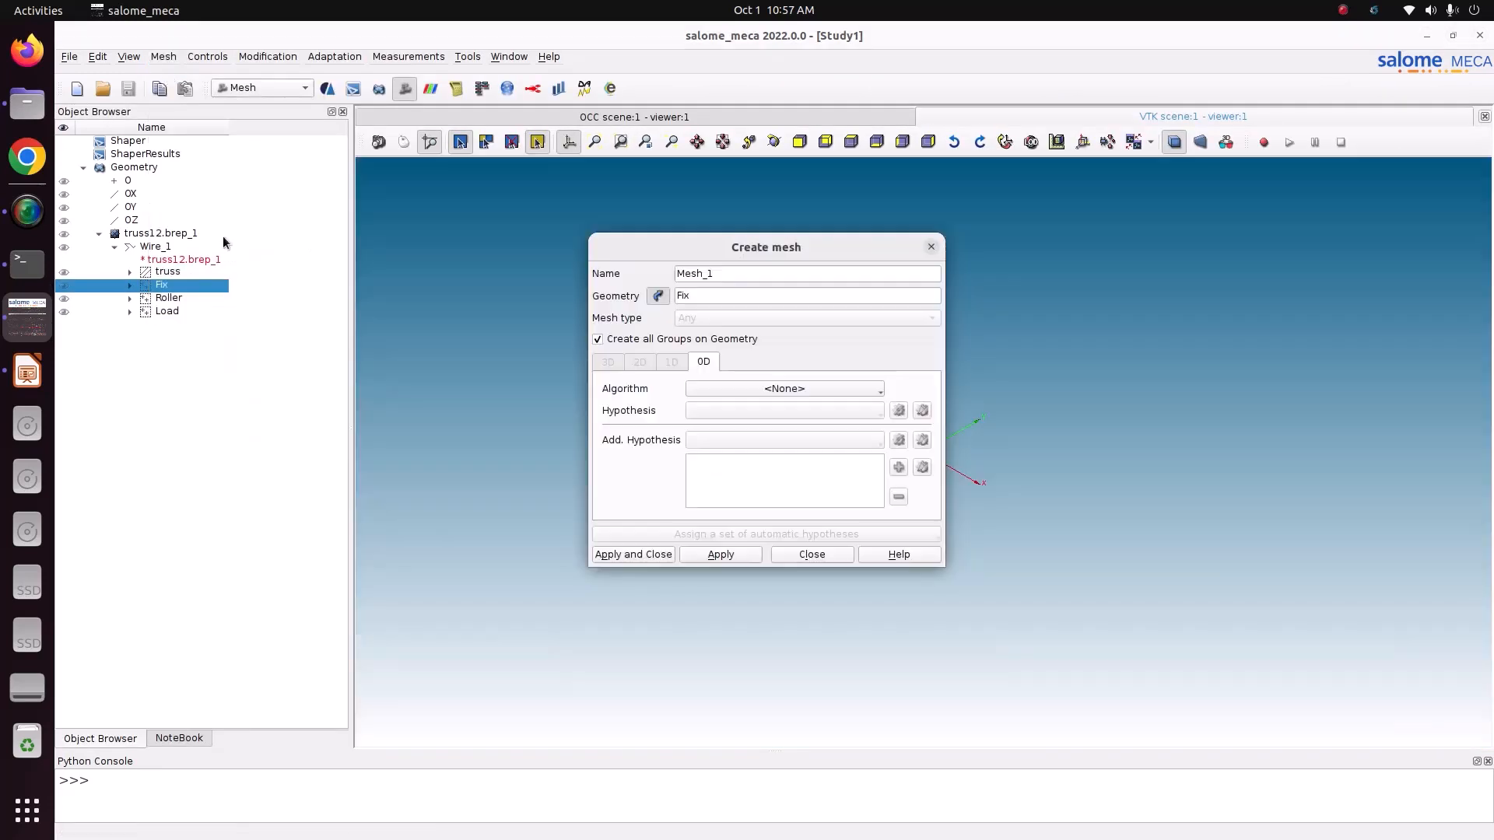
pyautogui.click(152, 247)
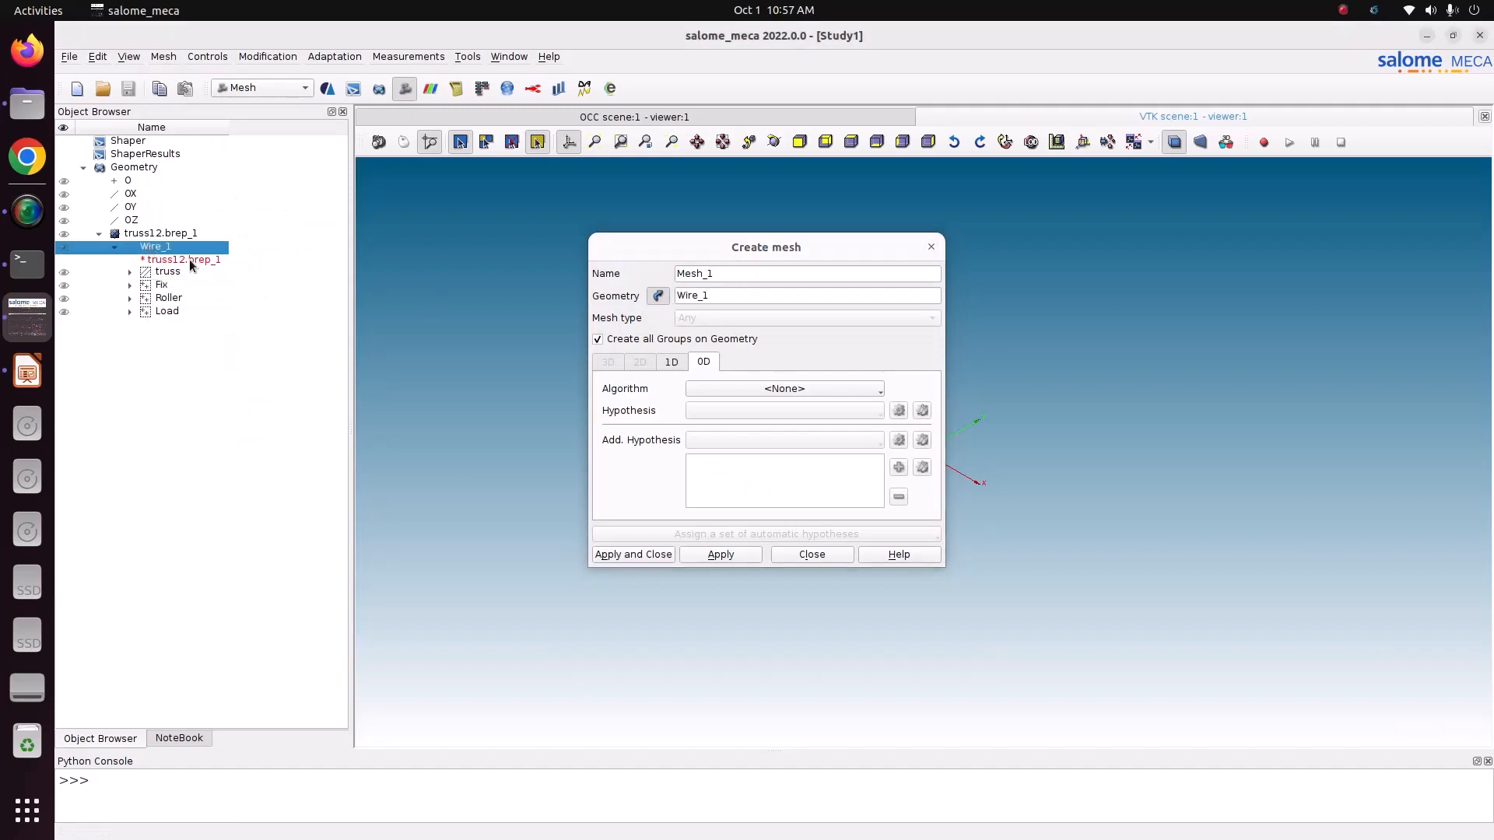
pyautogui.click(680, 364)
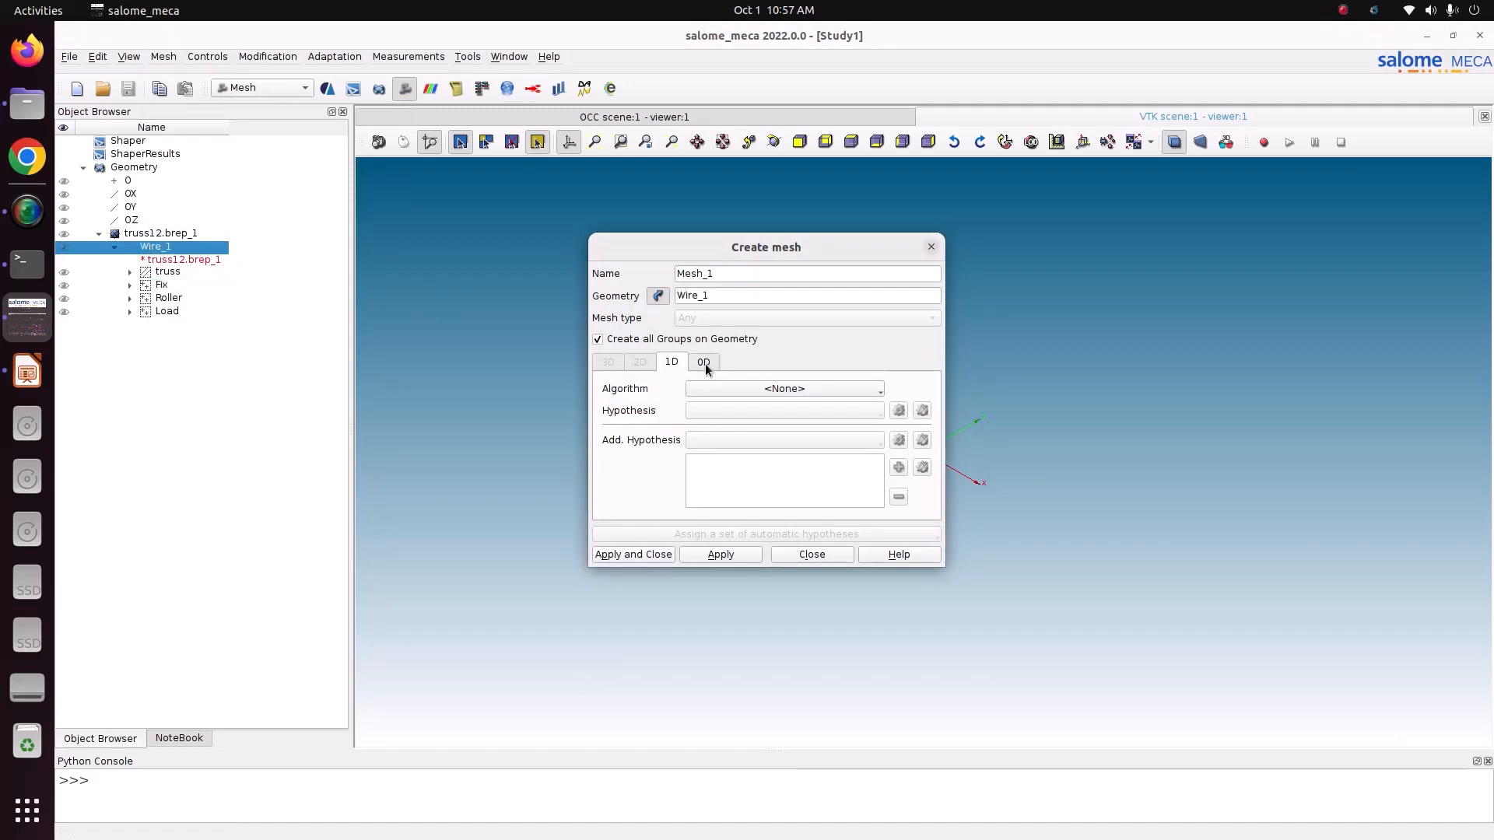
pyautogui.click(731, 387)
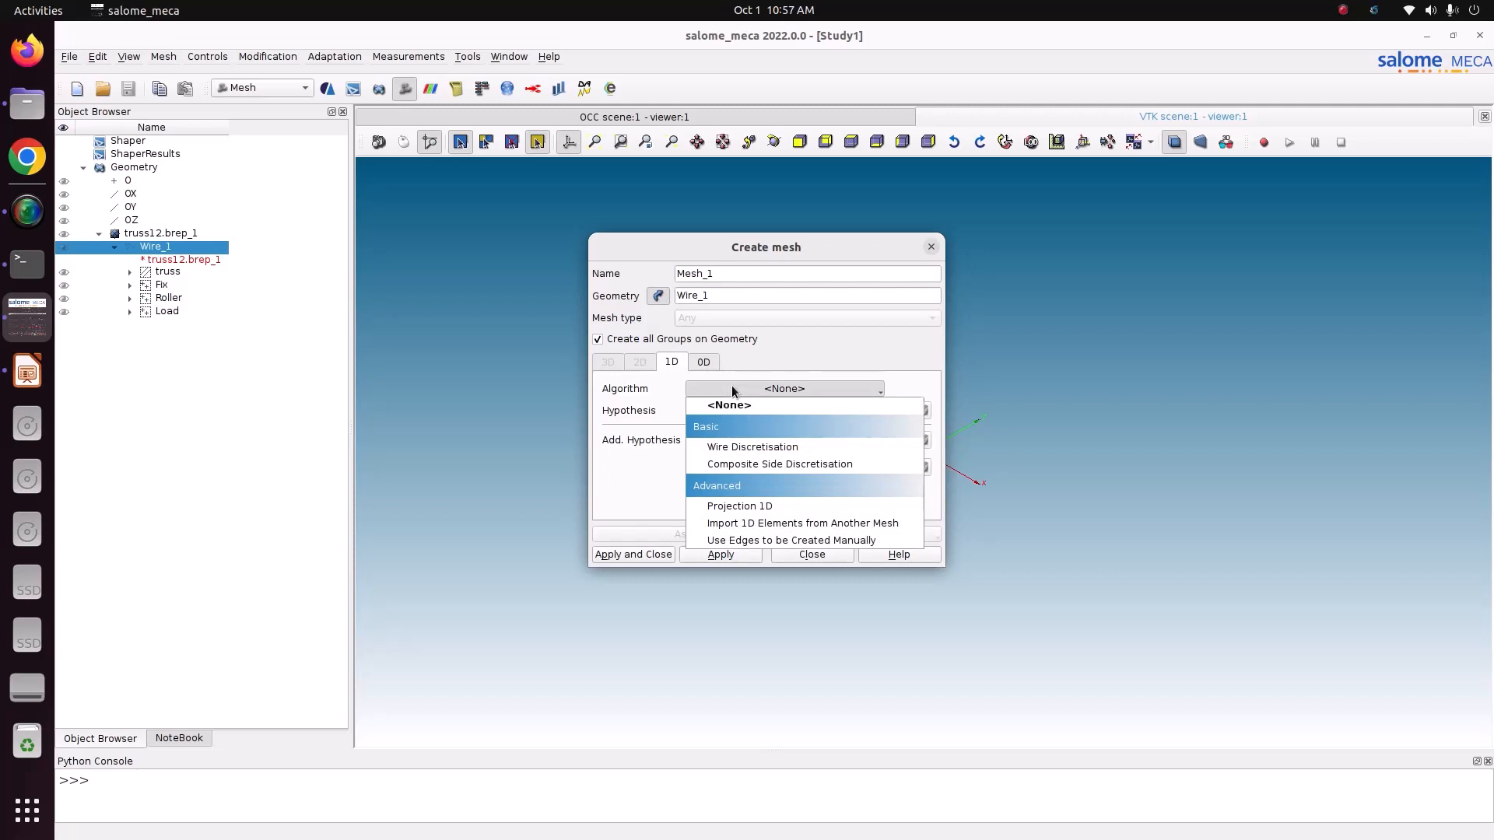
pyautogui.click(757, 445)
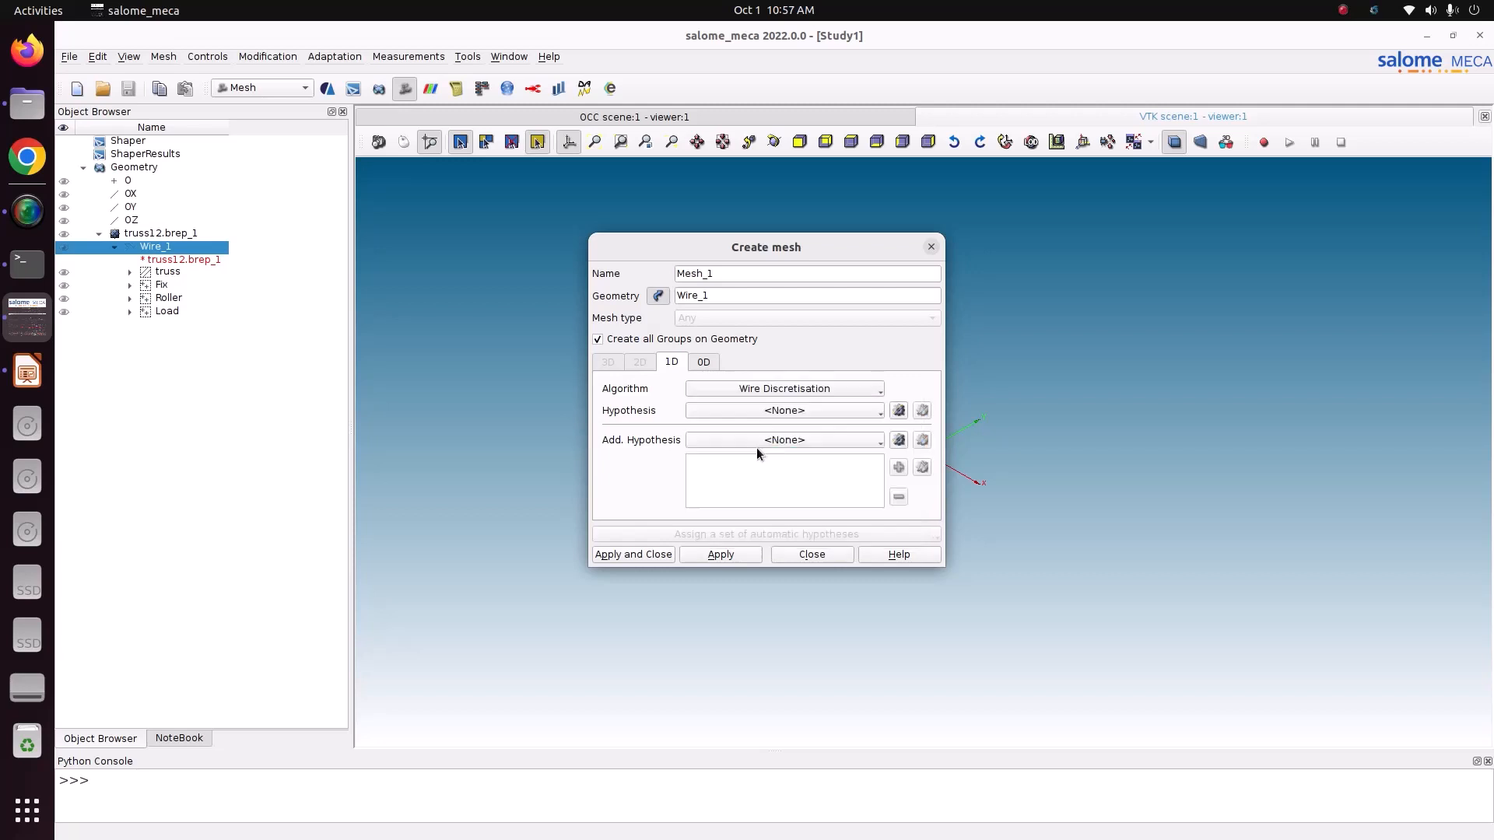
# Step: Add a Local Length hypothesis with a length of 0.2 to the 1D mesh algorithm
pyautogui.click(899, 409)
pyautogui.click(996, 461)
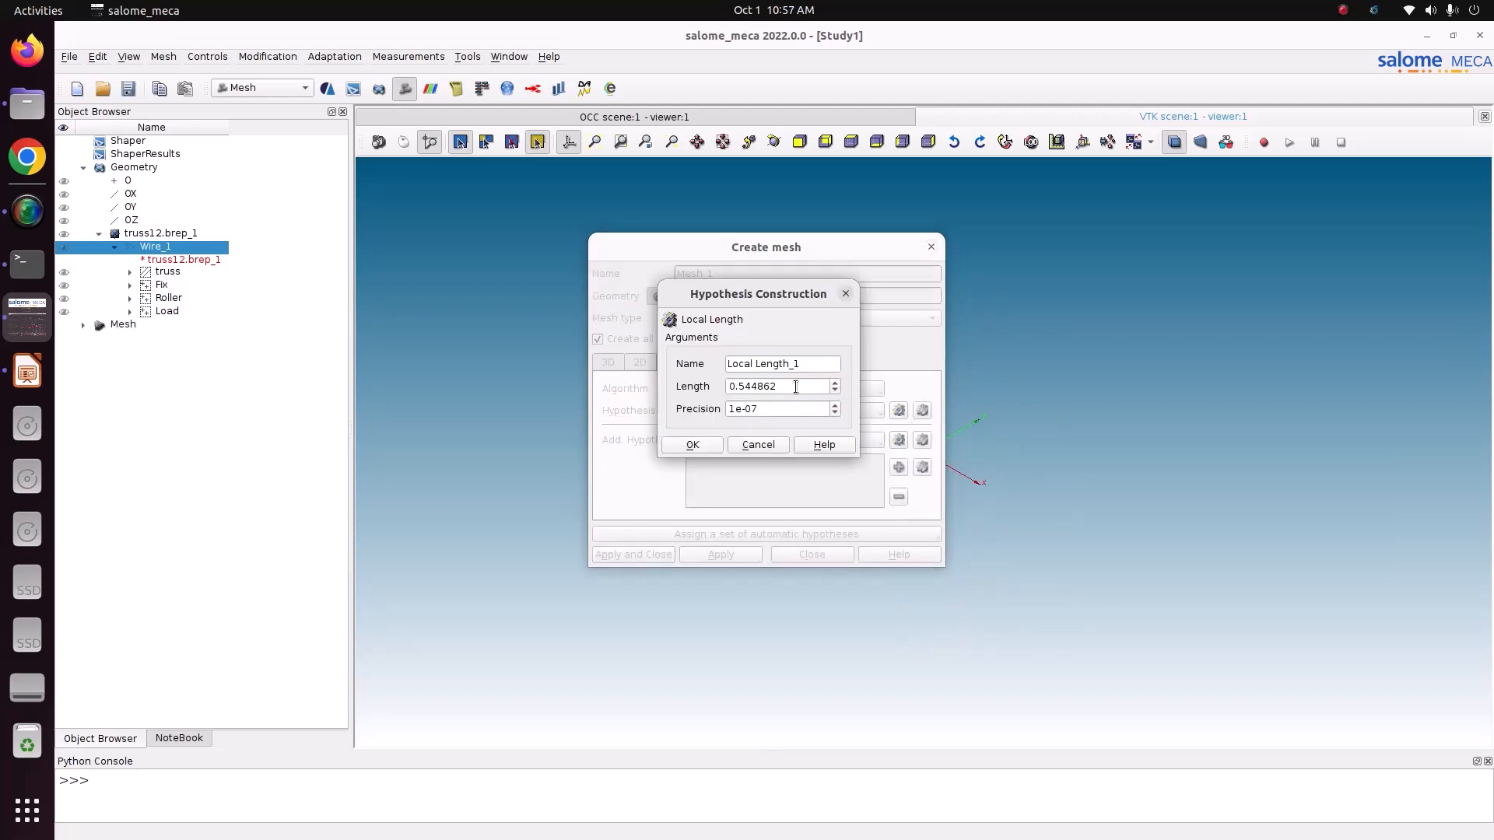
pyautogui.write('0.02')
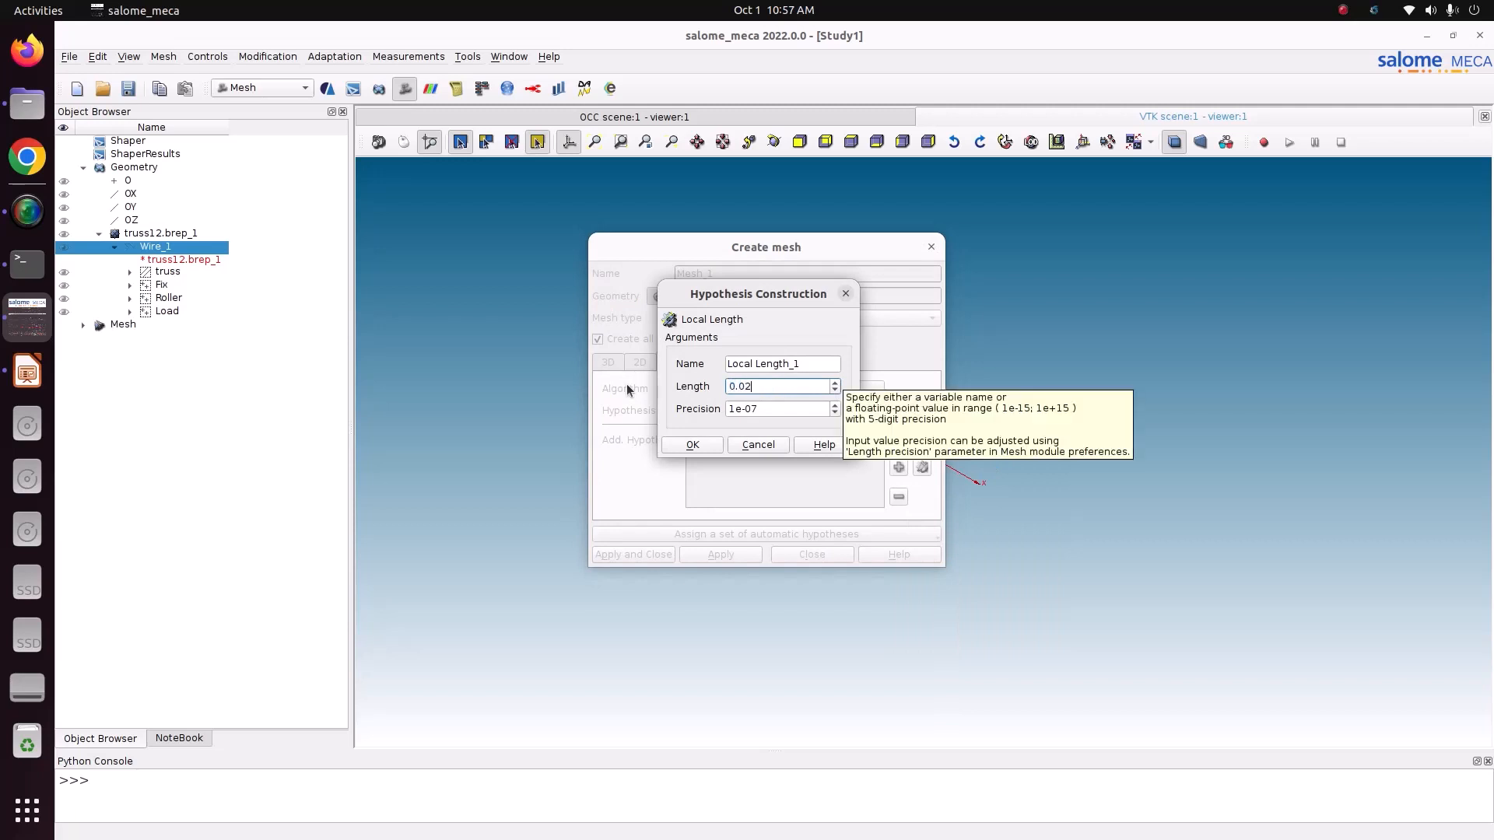
pyautogui.press('BackSpace')
pyautogui.press('BackSpace')
pyautogui.write('2')
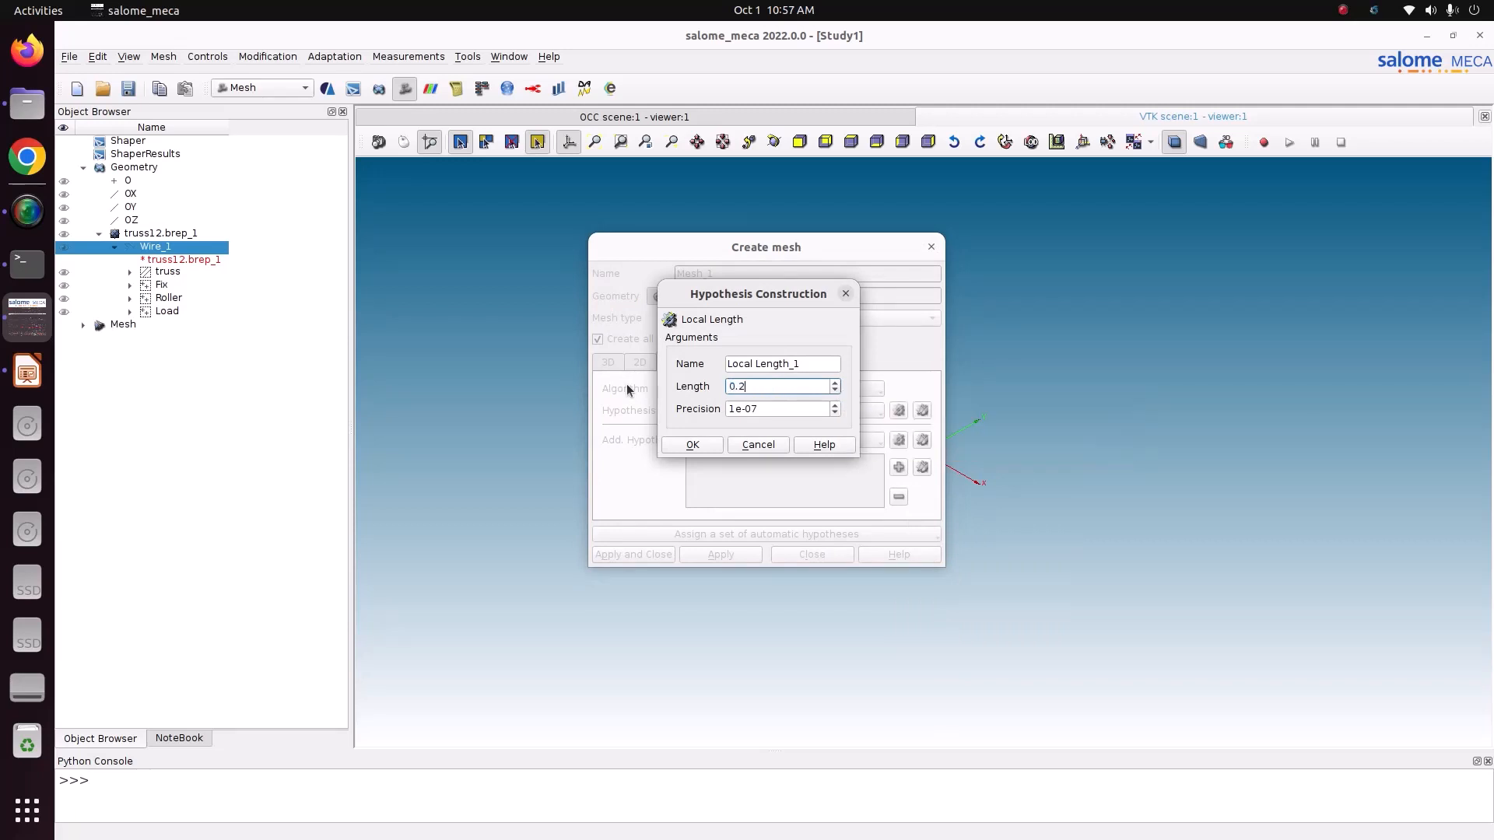
pyautogui.click(688, 441)
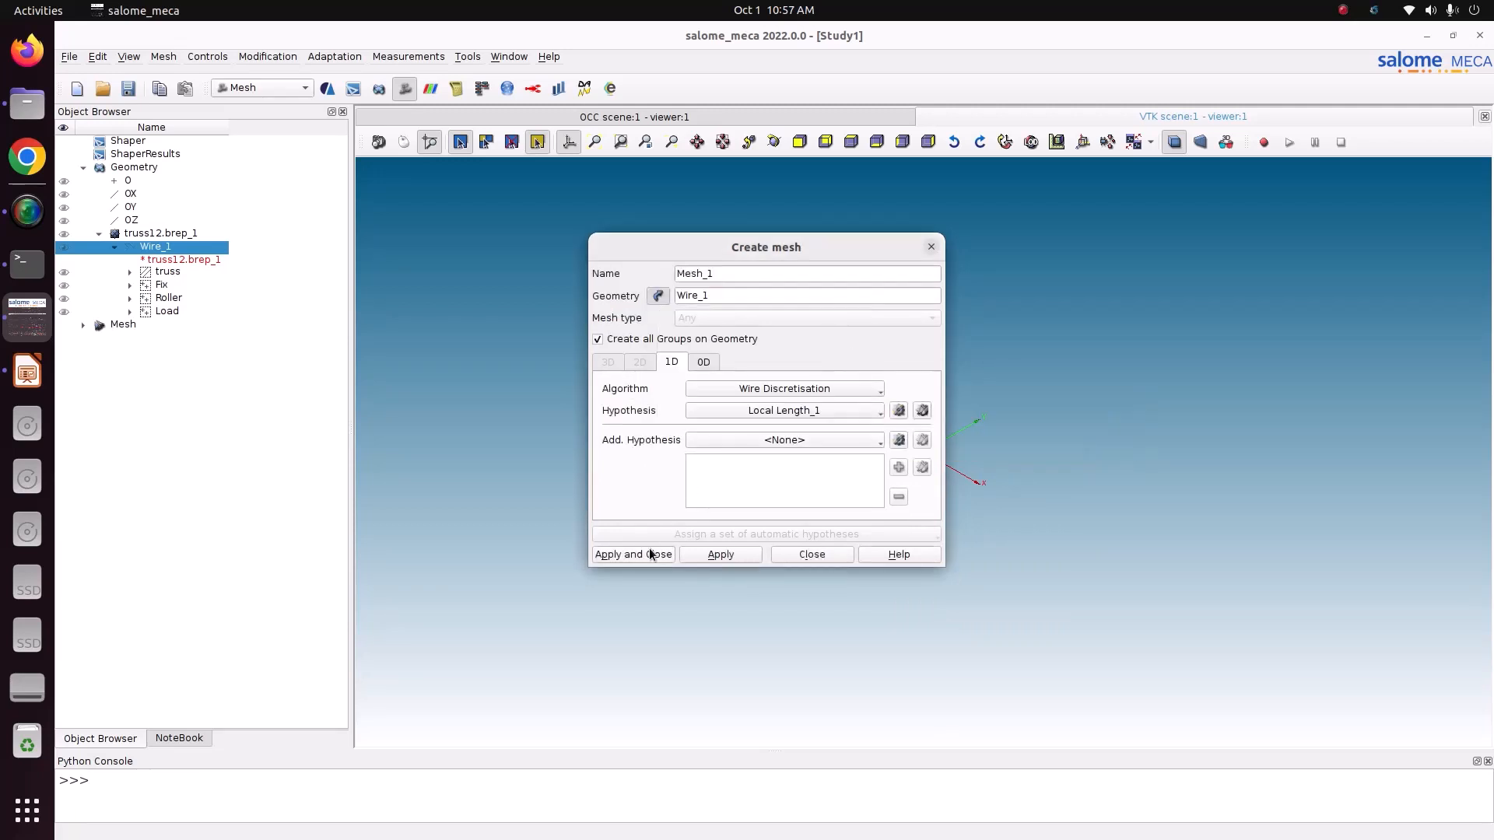
# Step: Create the mesh on Wire_1 with the defined settings and compute it
pyautogui.click(650, 551)
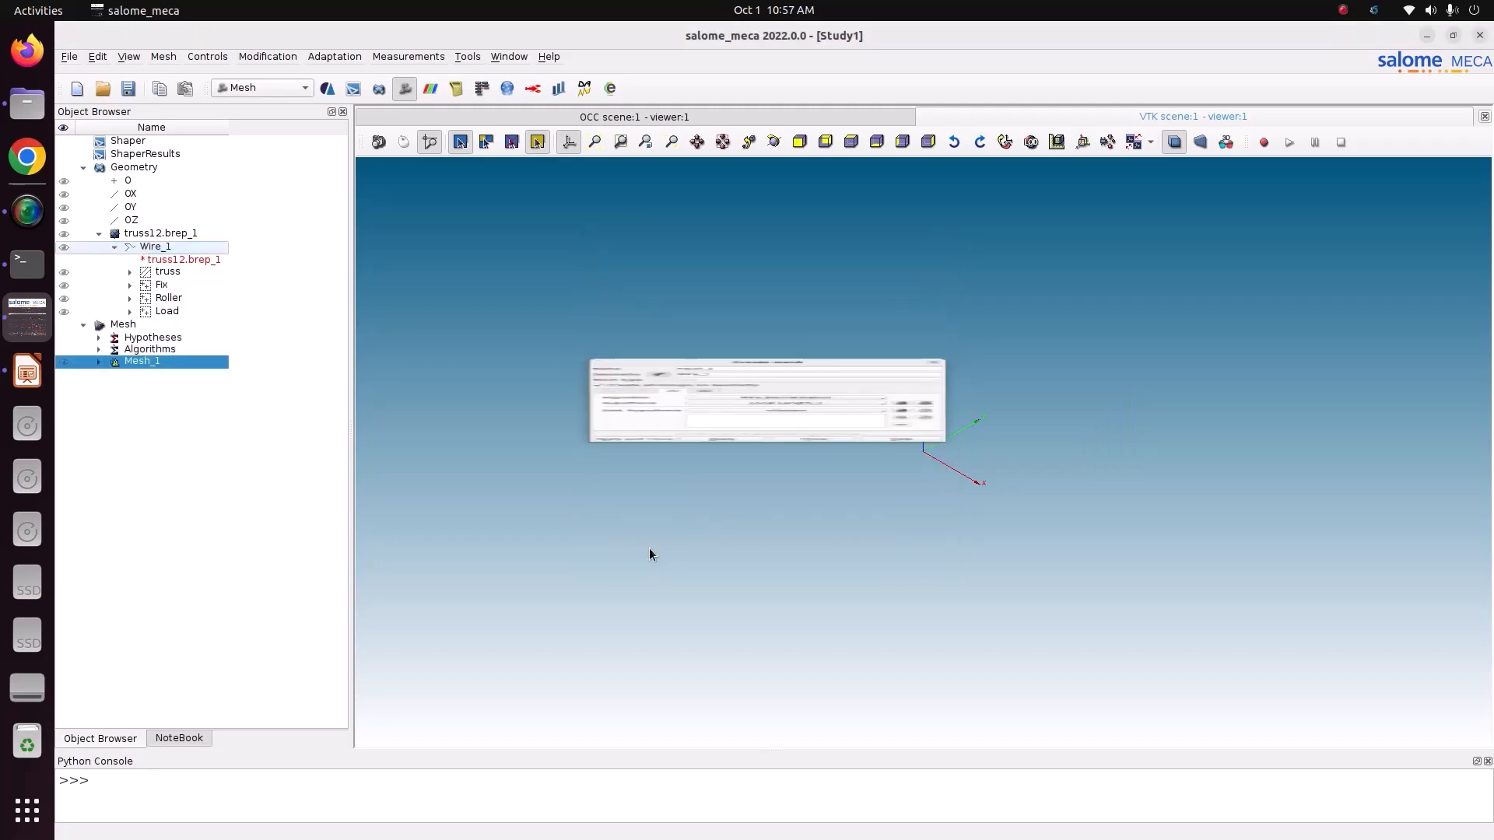
pyautogui.rightClick(179, 362)
pyautogui.click(357, 445)
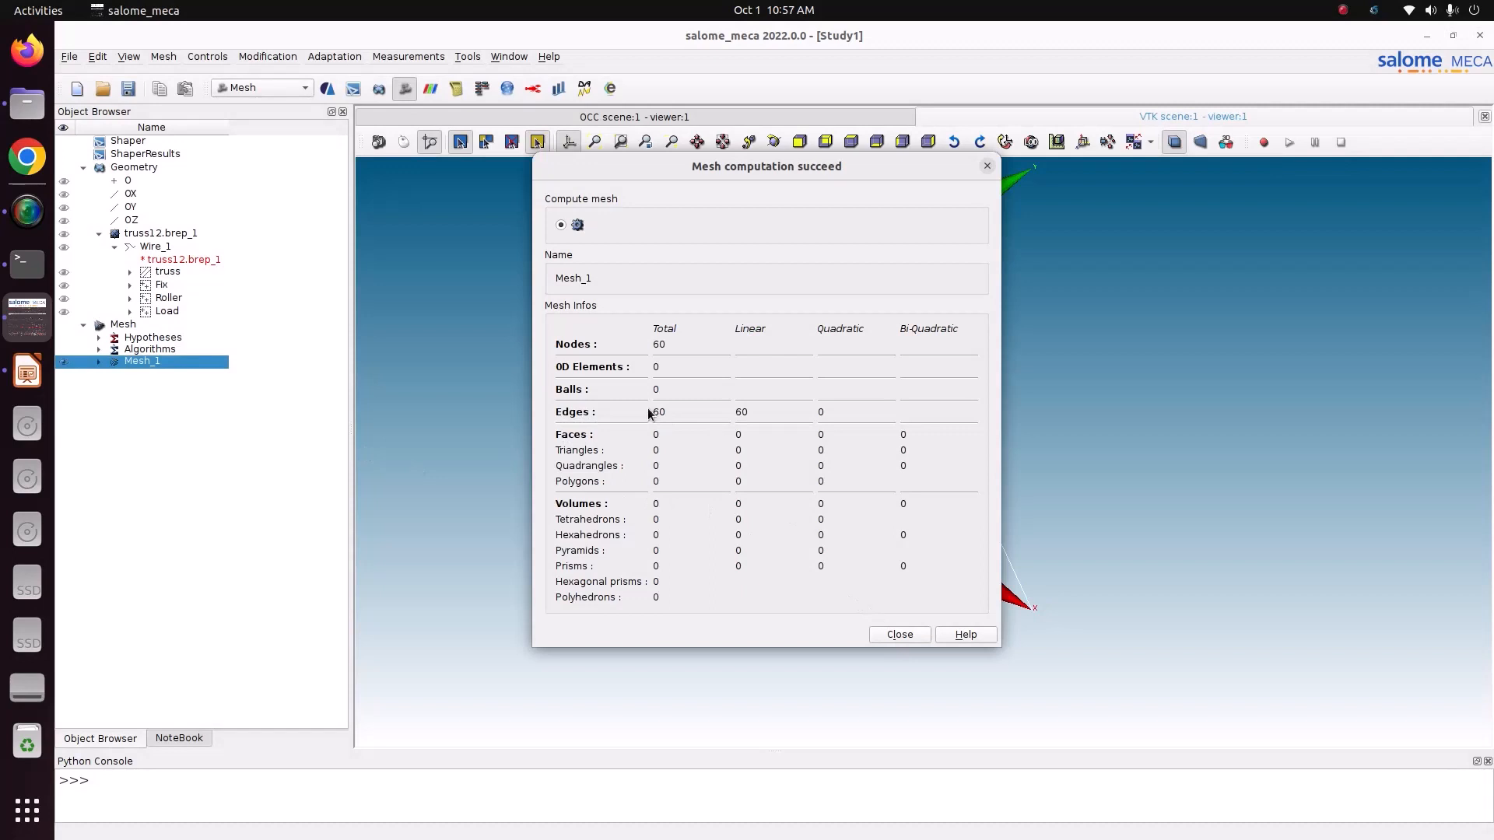
# Step: Close the mesh computation summary and inspect Mesh_1 from the top view, expanding its node and edge groups
pyautogui.click(899, 635)
pyautogui.click(825, 142)
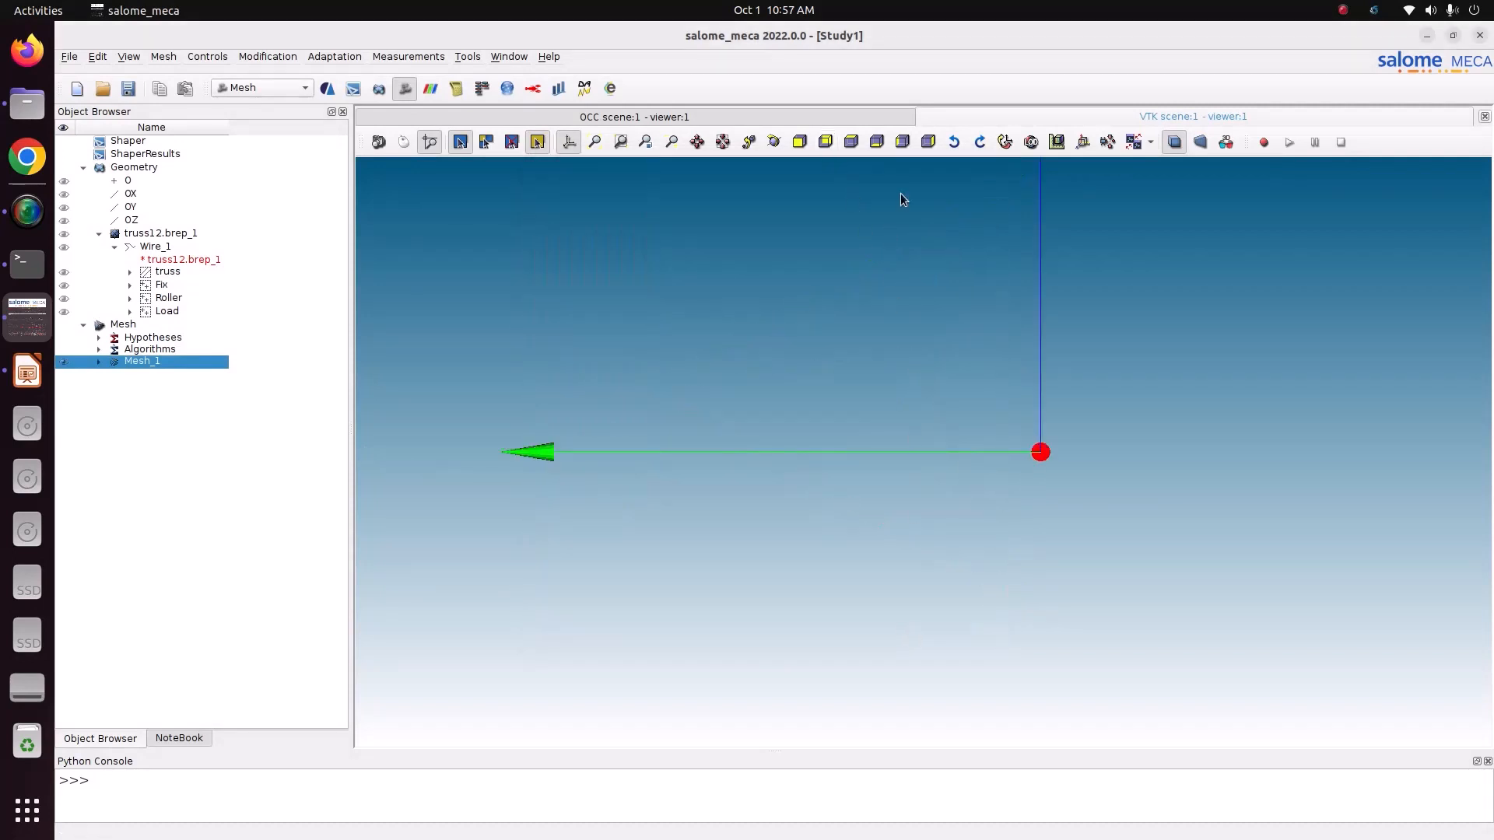
pyautogui.click(851, 142)
pyautogui.scroll(-4, 867, 379)
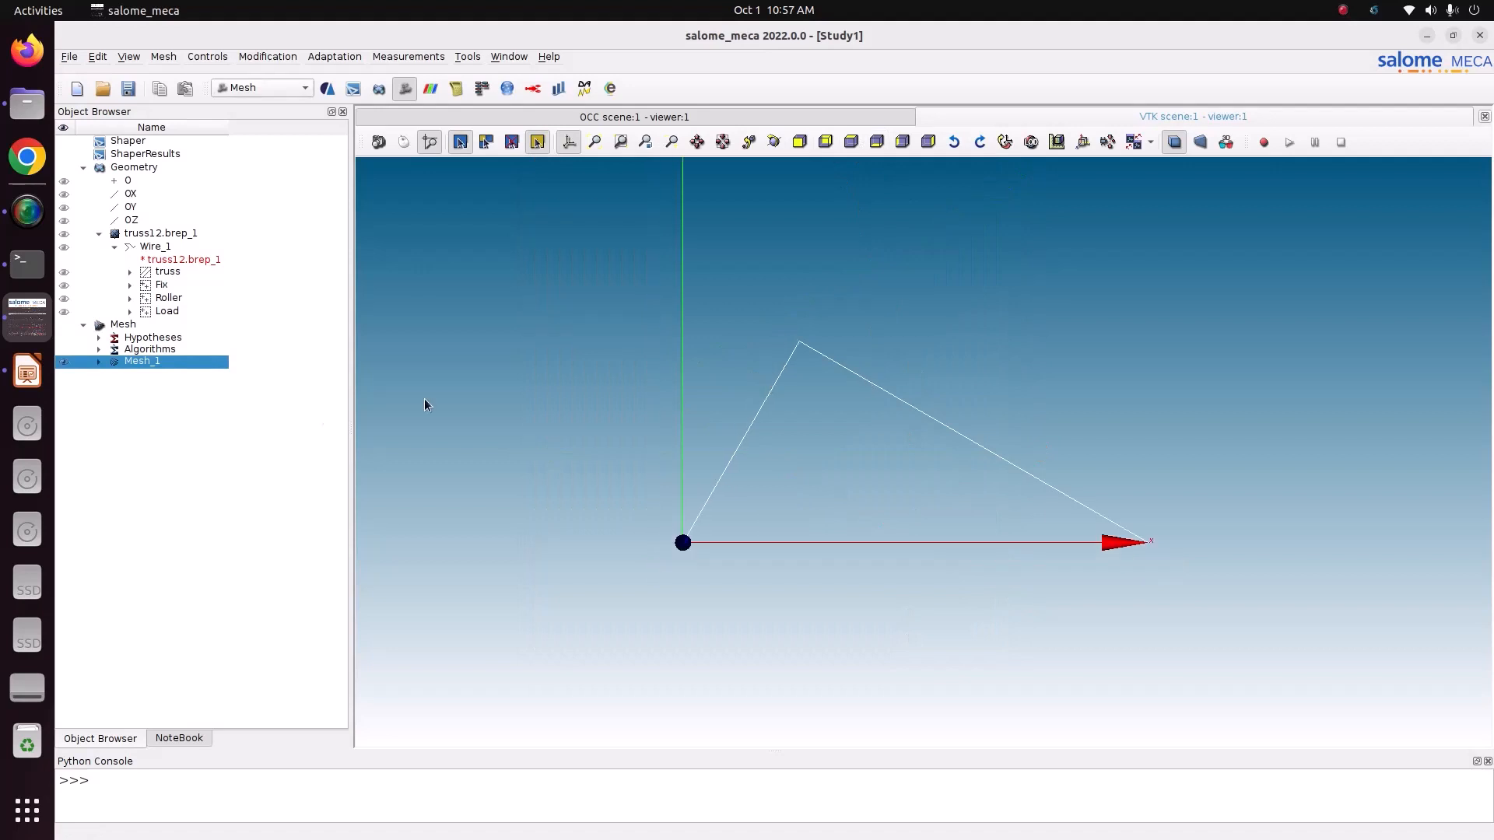
pyautogui.click(155, 380)
pyautogui.click(98, 361)
pyautogui.click(114, 409)
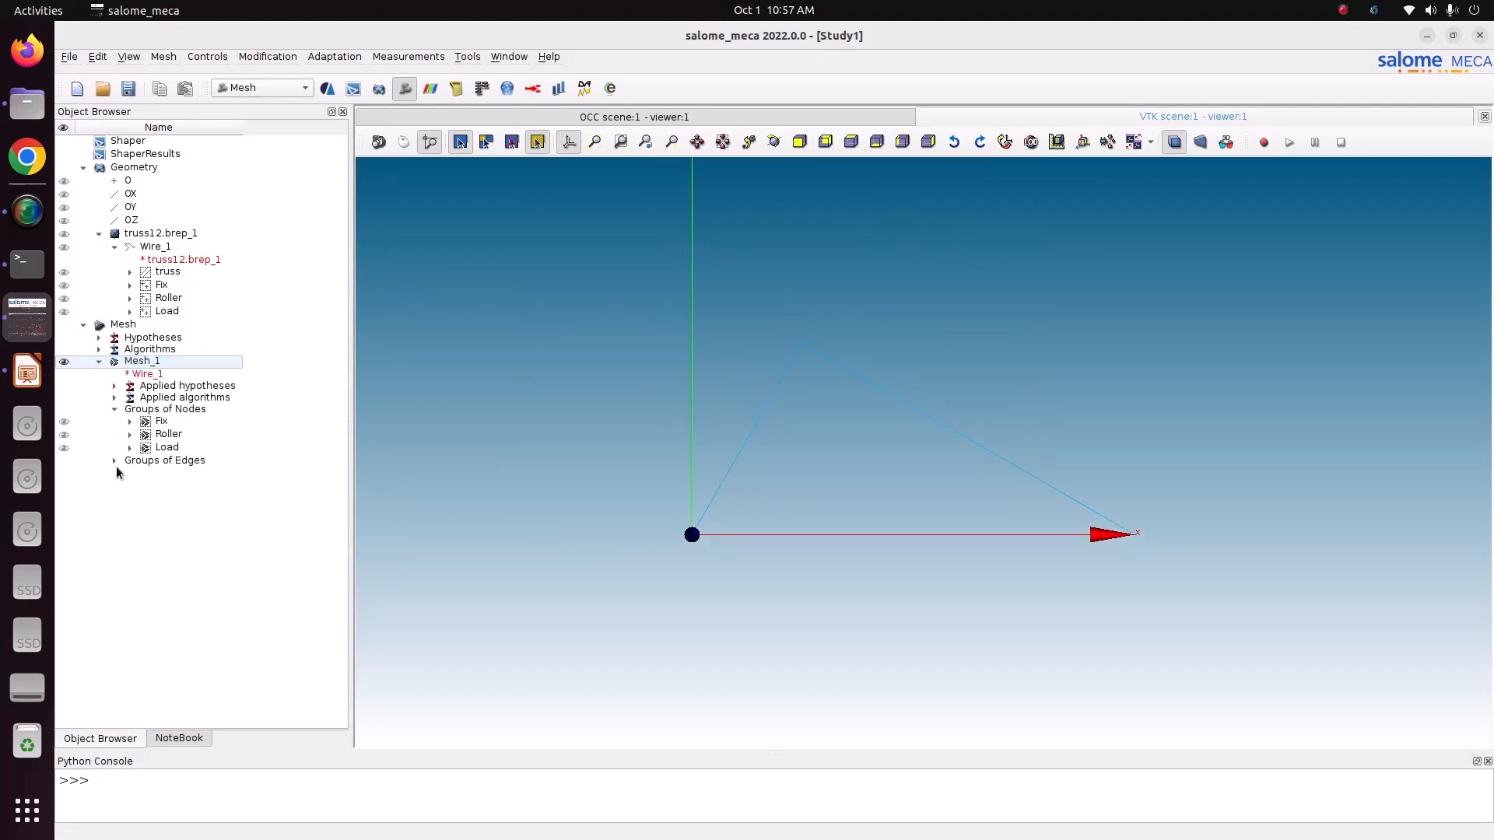
pyautogui.click(786, 427)
pyautogui.scroll(2, 786, 427)
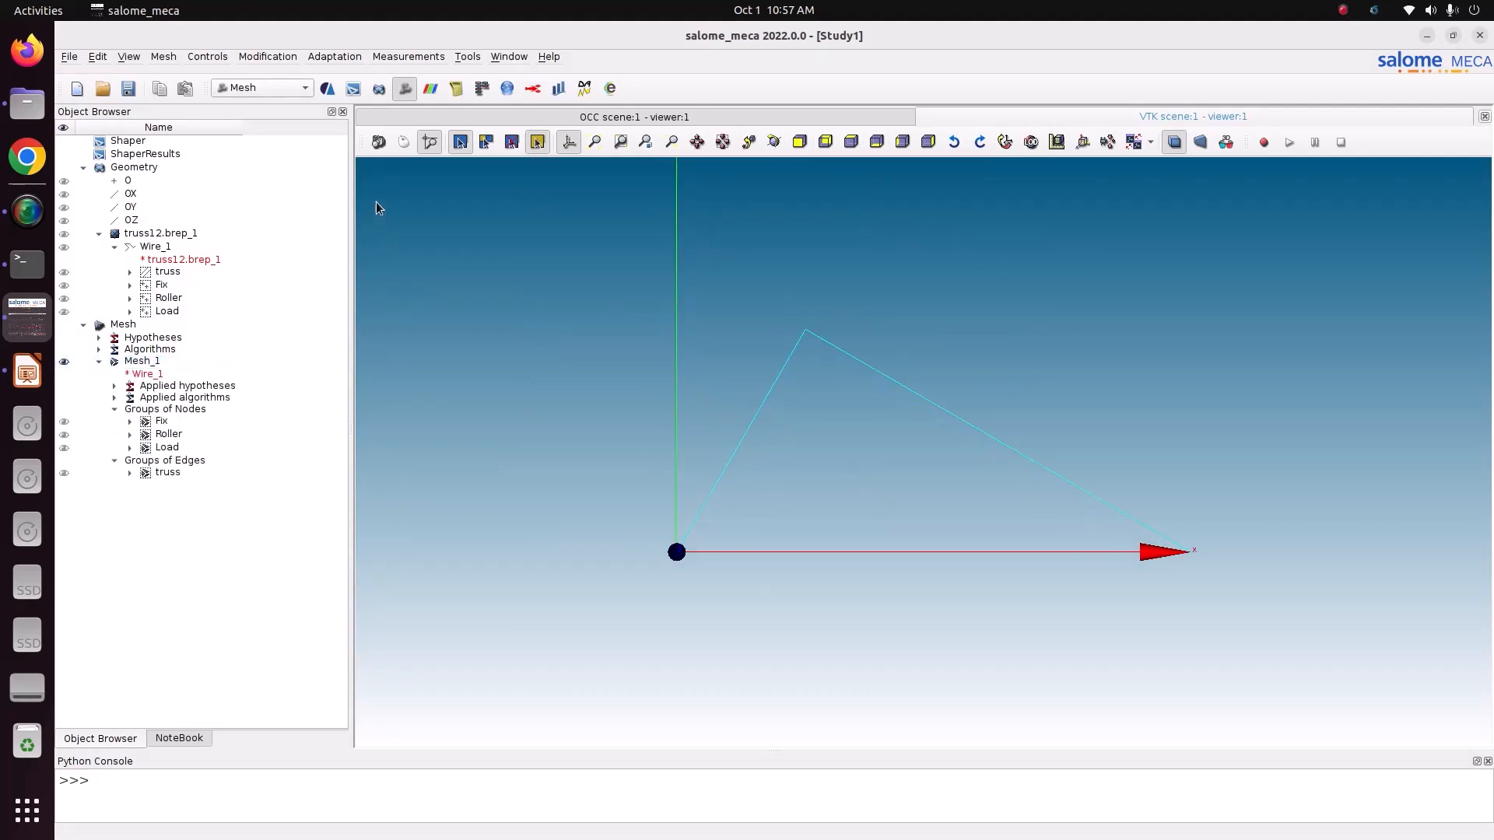
pyautogui.click(291, 59)
pyautogui.moveTo(256, 73)
pyautogui.click(482, 73)
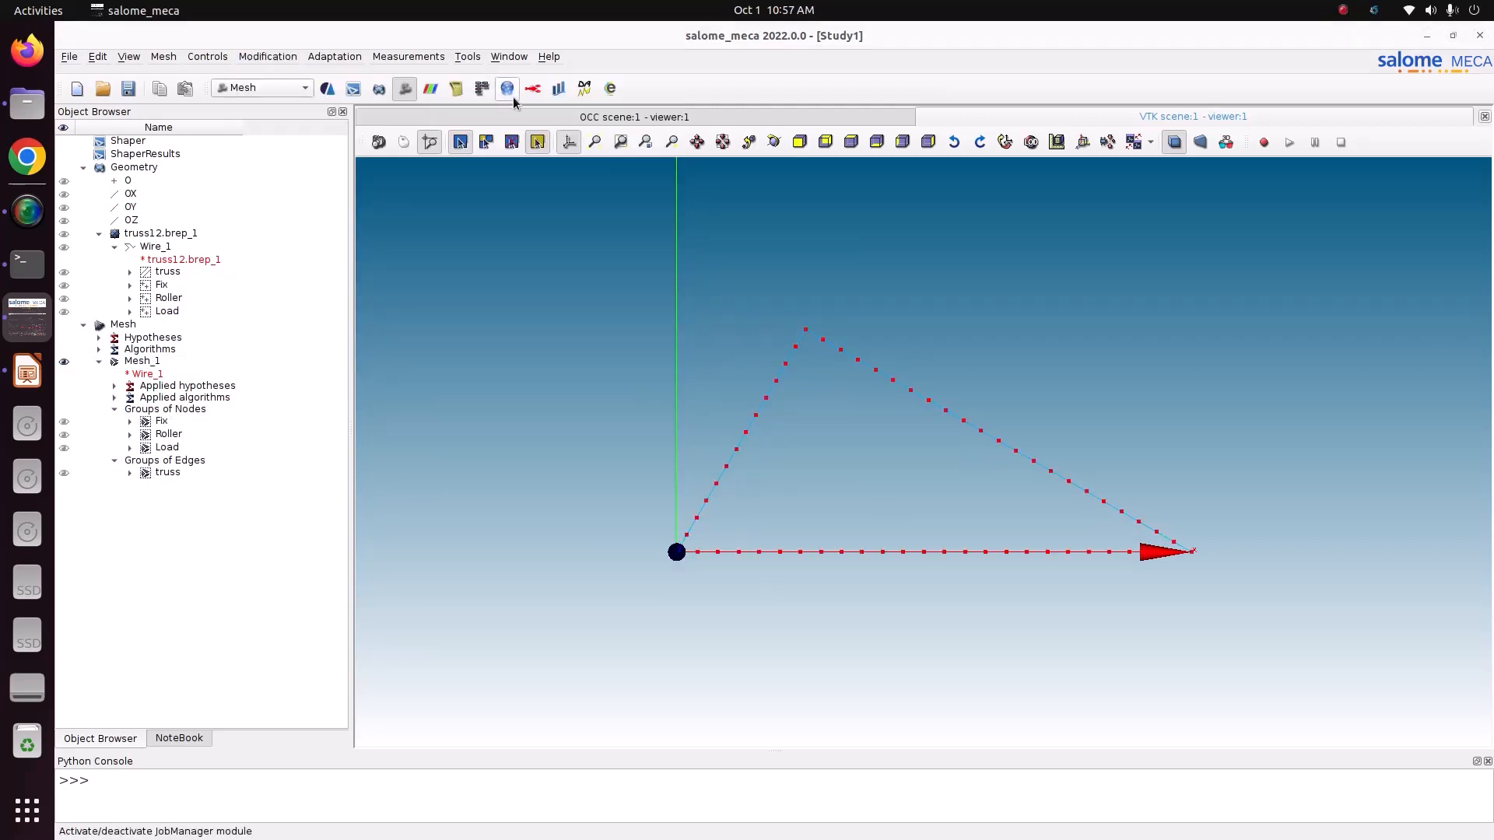
pyautogui.moveTo(838, 280); pyautogui.dragTo(512, 117)
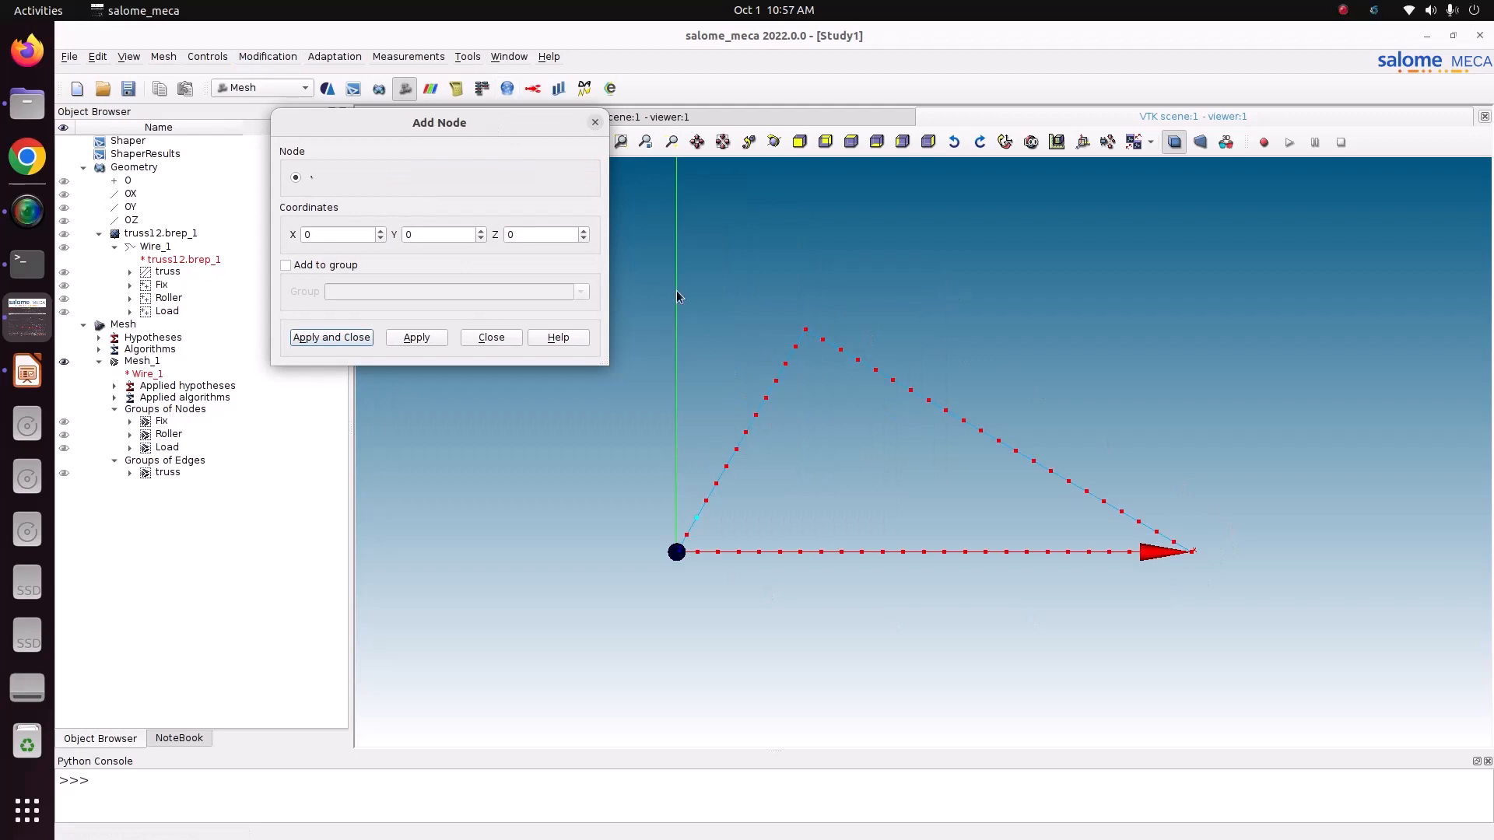
pyautogui.click(491, 338)
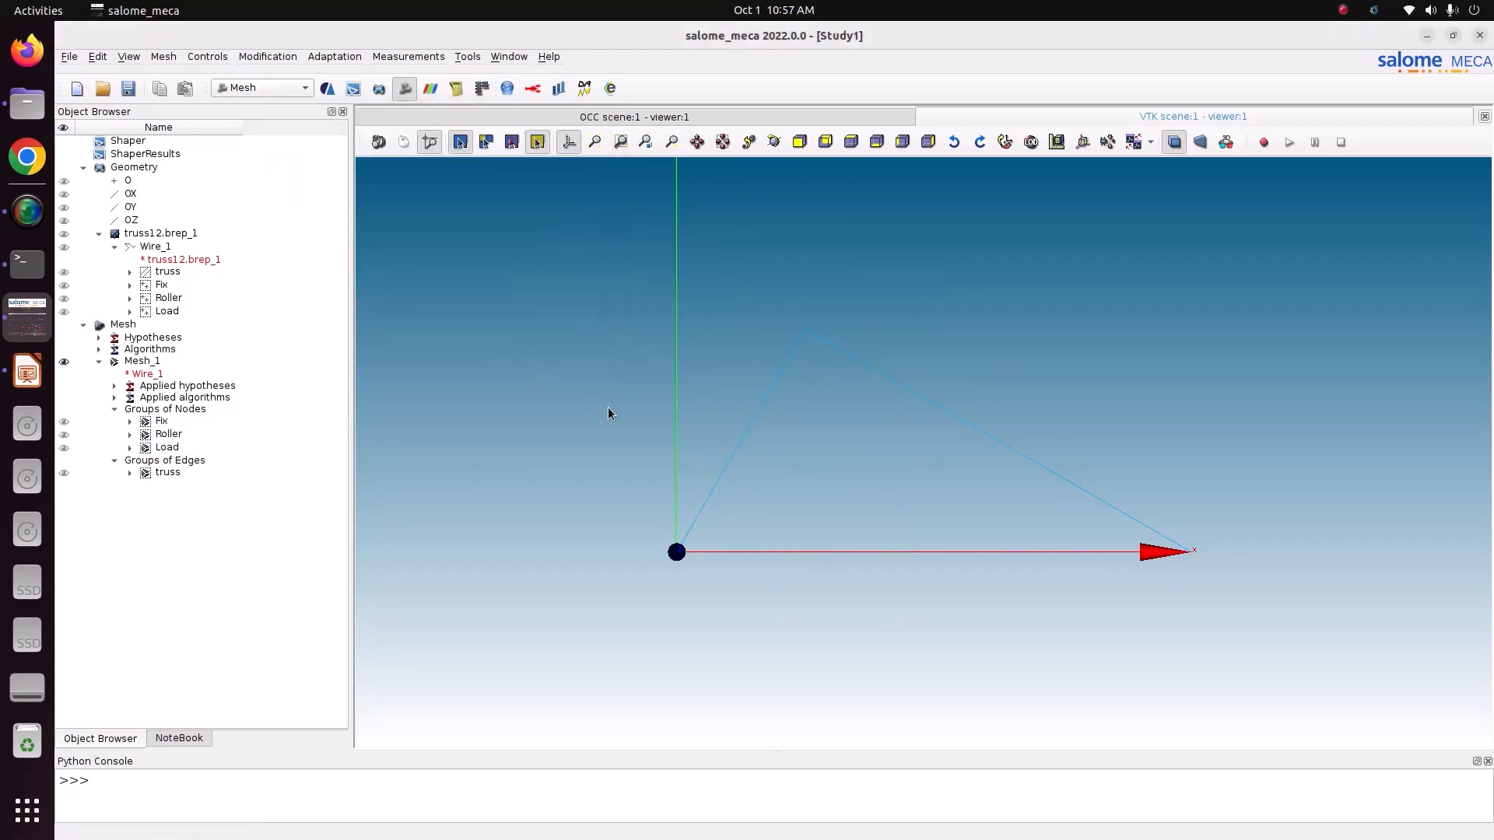
# Step: Save the study and switch to the AsterStudy module with the stable code_aster version
pyautogui.hotkey('ctrl', 's')
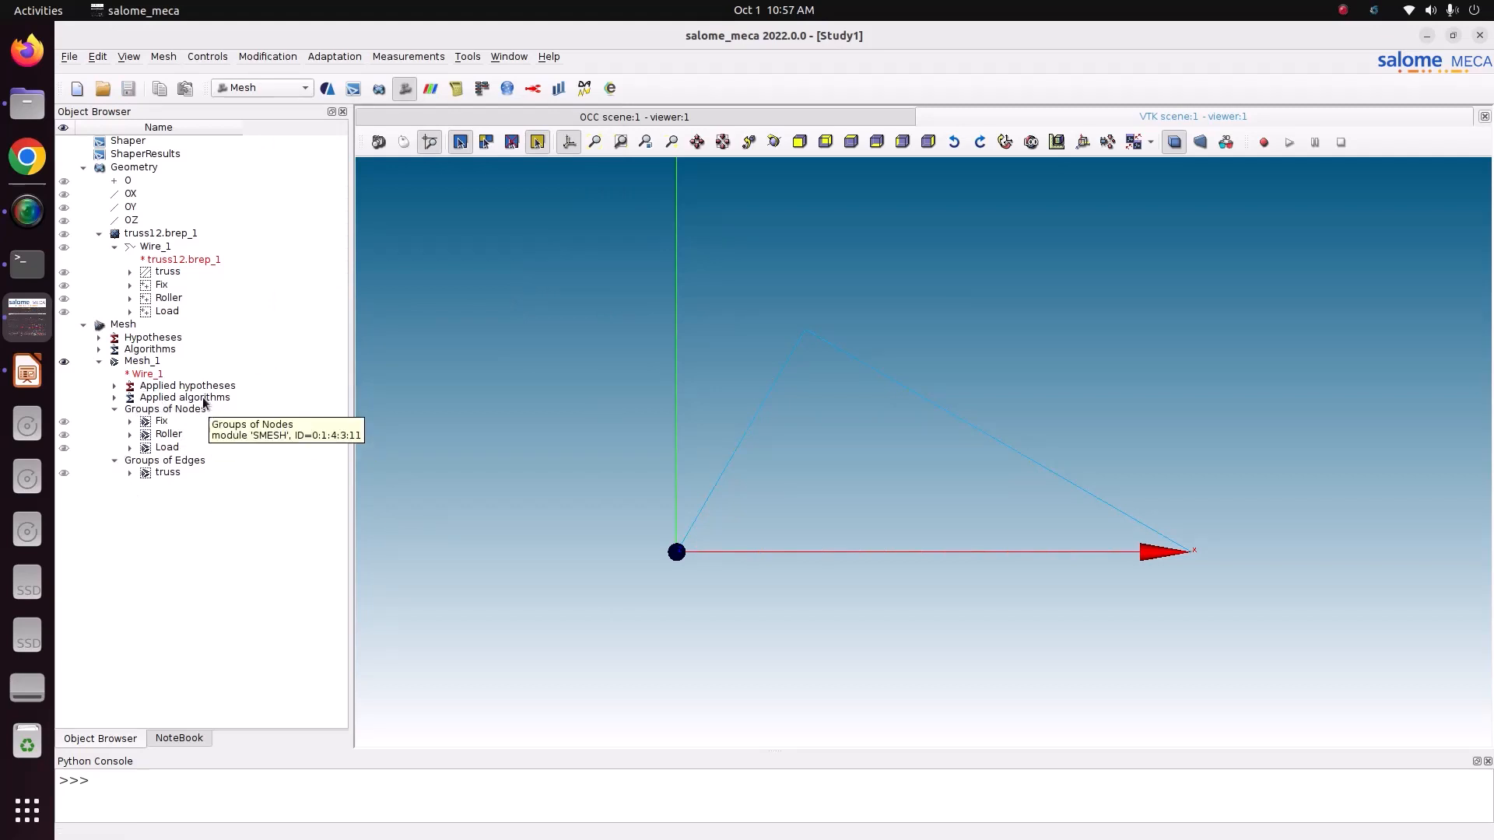
pyautogui.click(187, 361)
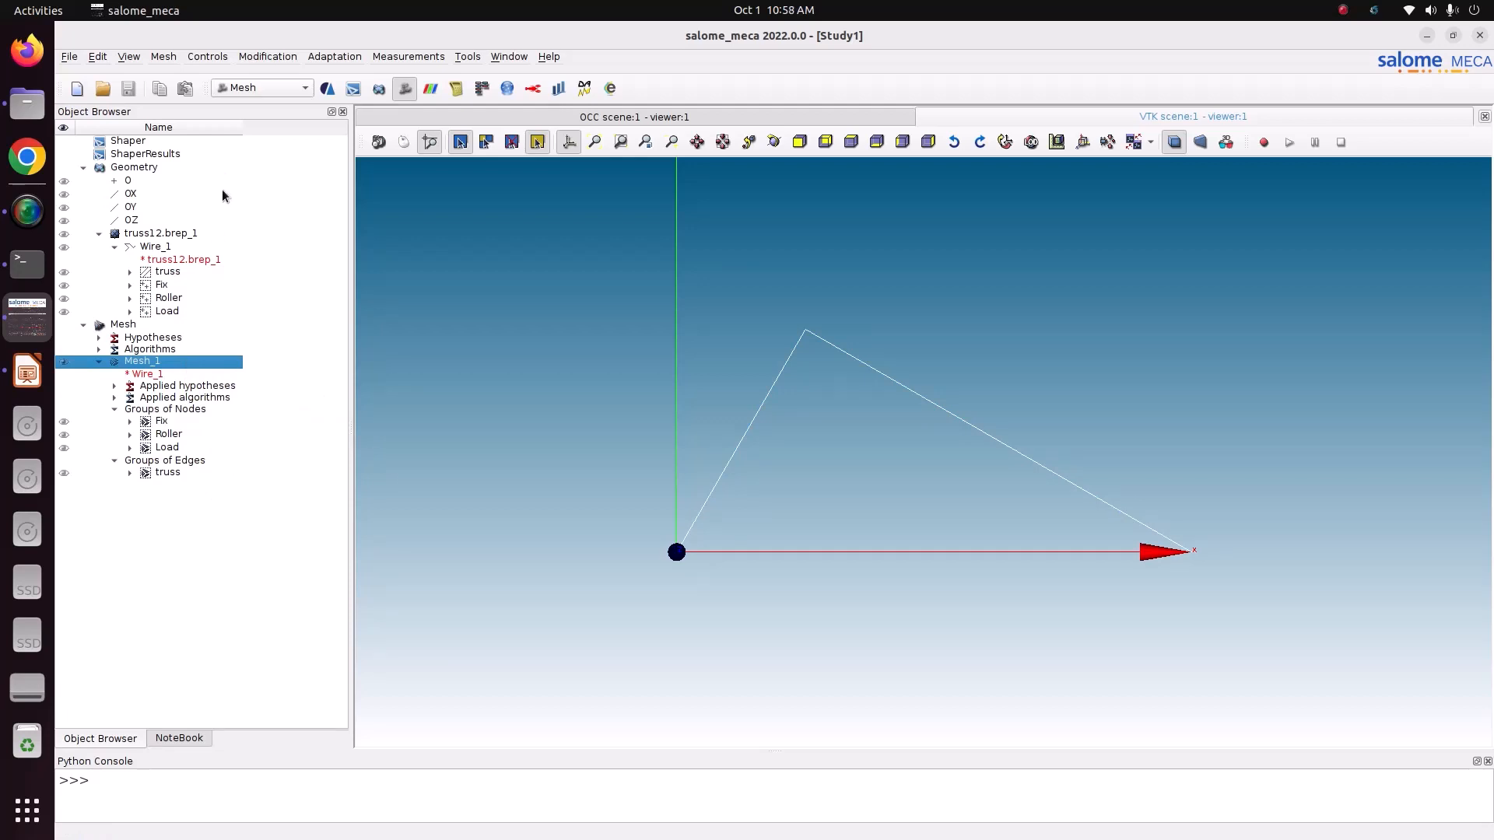
pyautogui.click(256, 85)
pyautogui.click(261, 48)
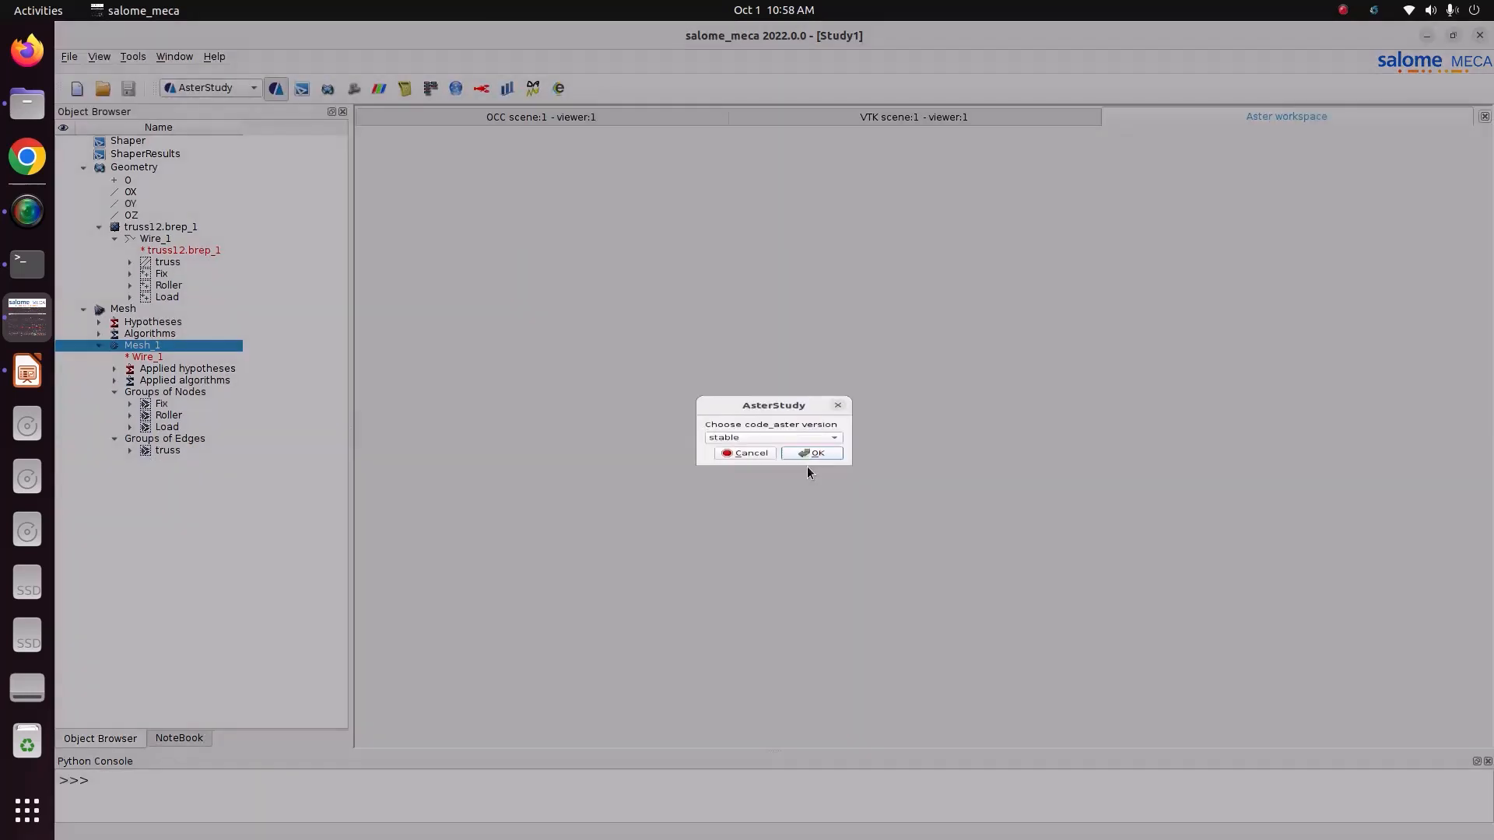
pyautogui.click(807, 458)
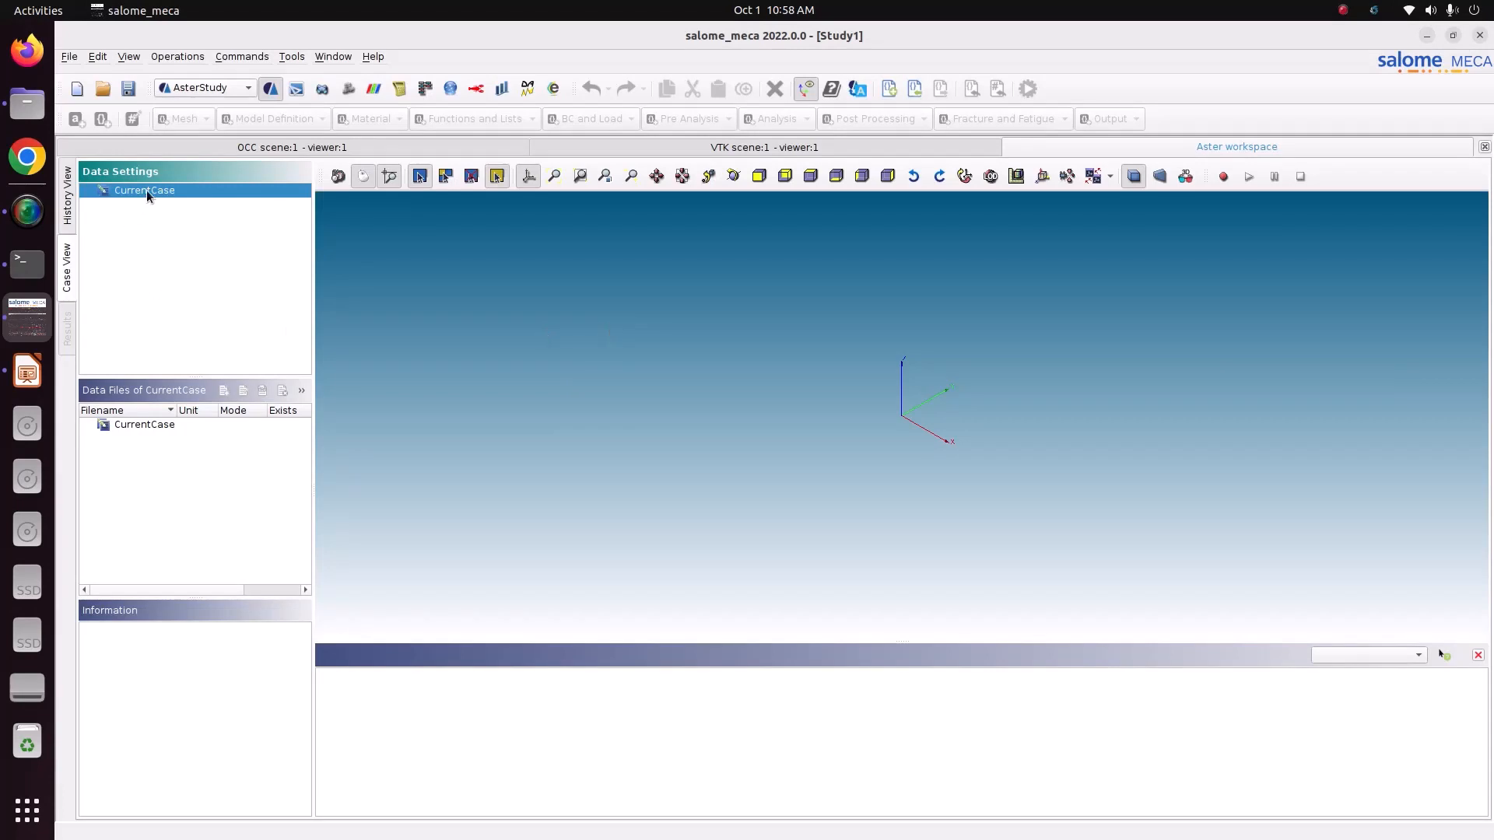
# Step: Add a stage to CurrentCase and add a Read a mesh command for Mesh_1 in Med format
pyautogui.rightClick(146, 190)
pyautogui.click(199, 201)
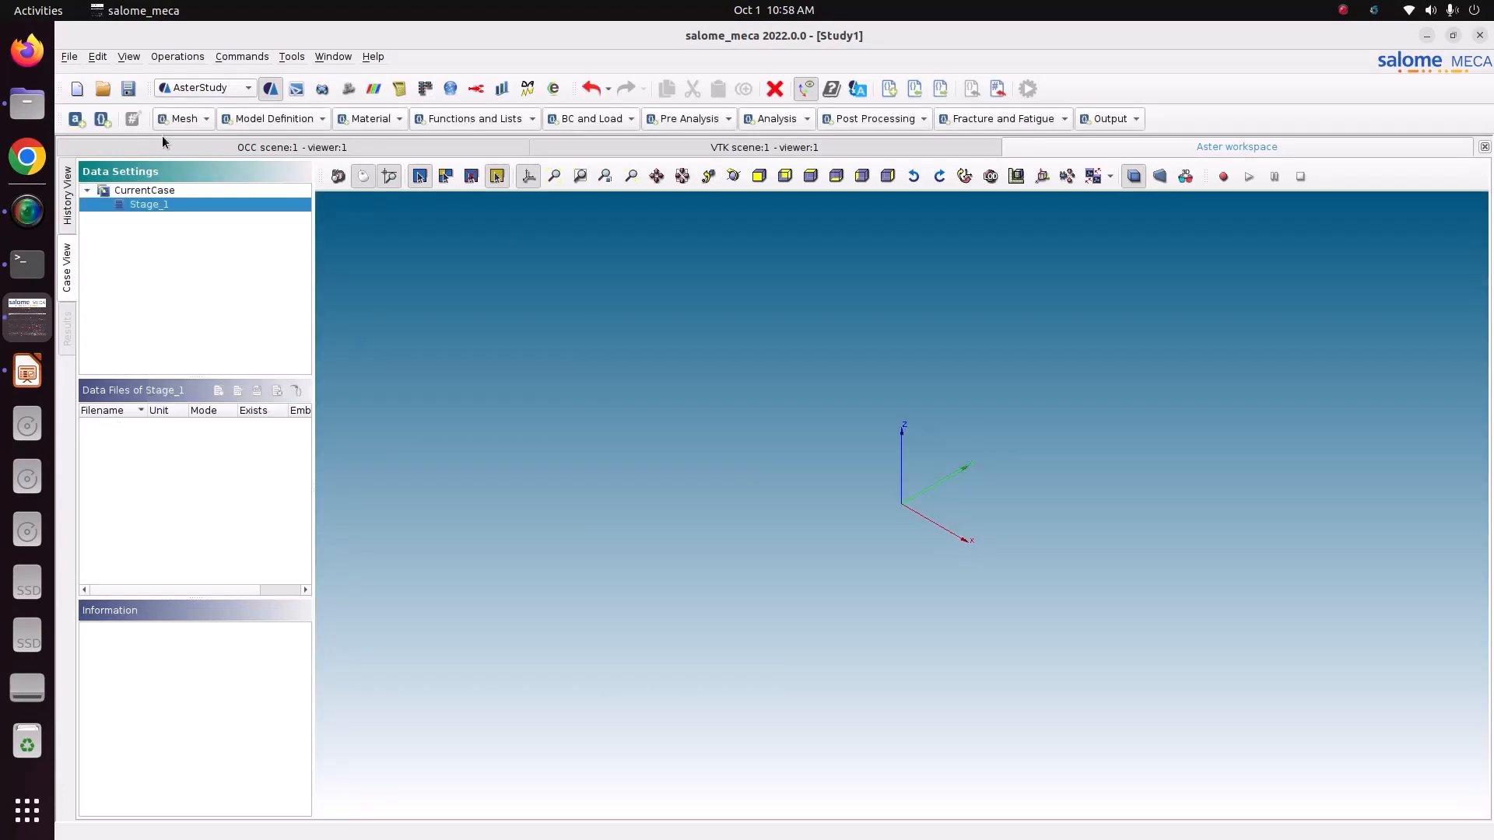
pyautogui.click(207, 122)
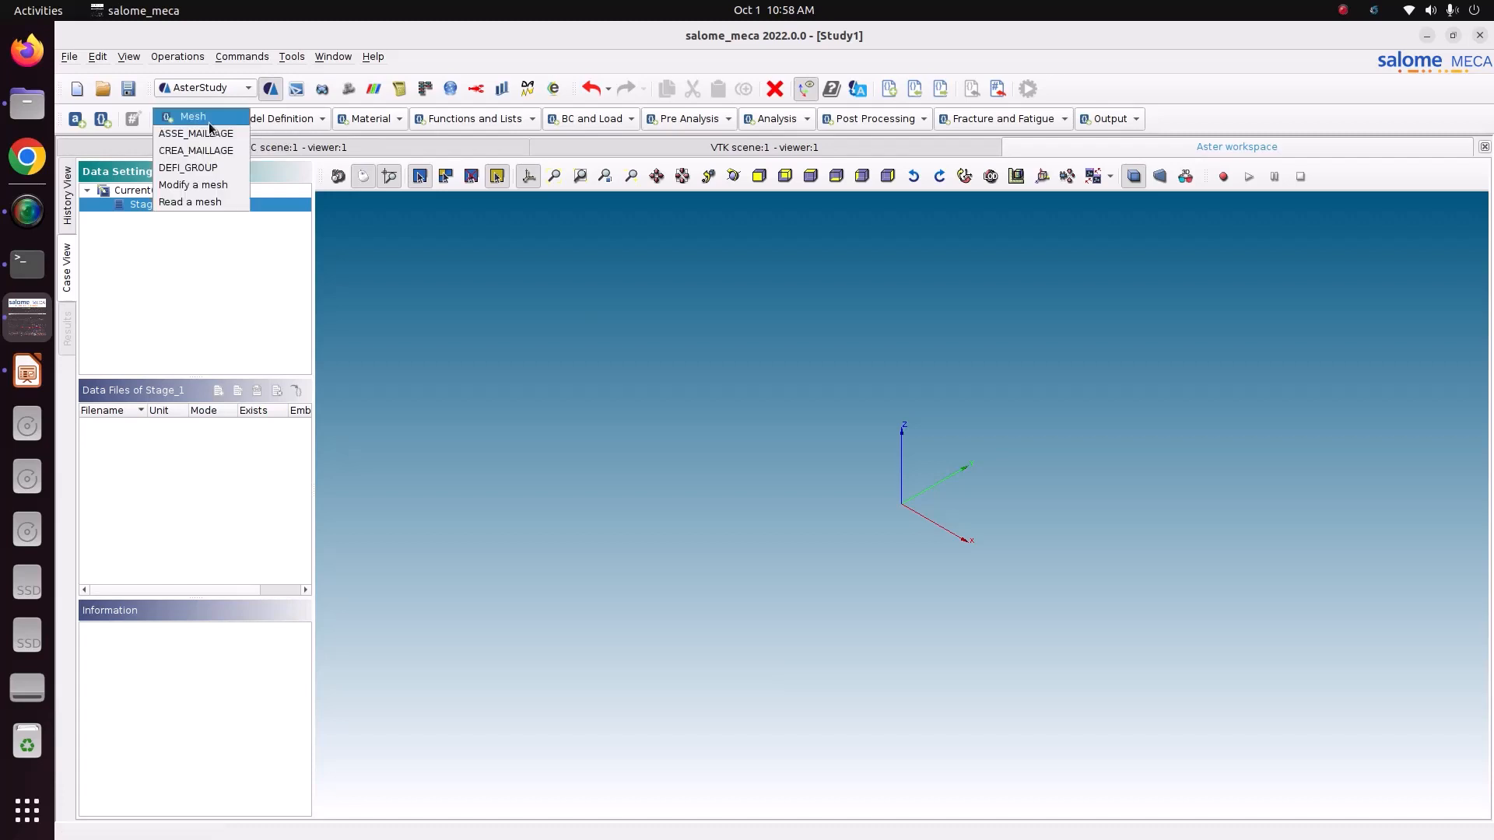
pyautogui.click(207, 202)
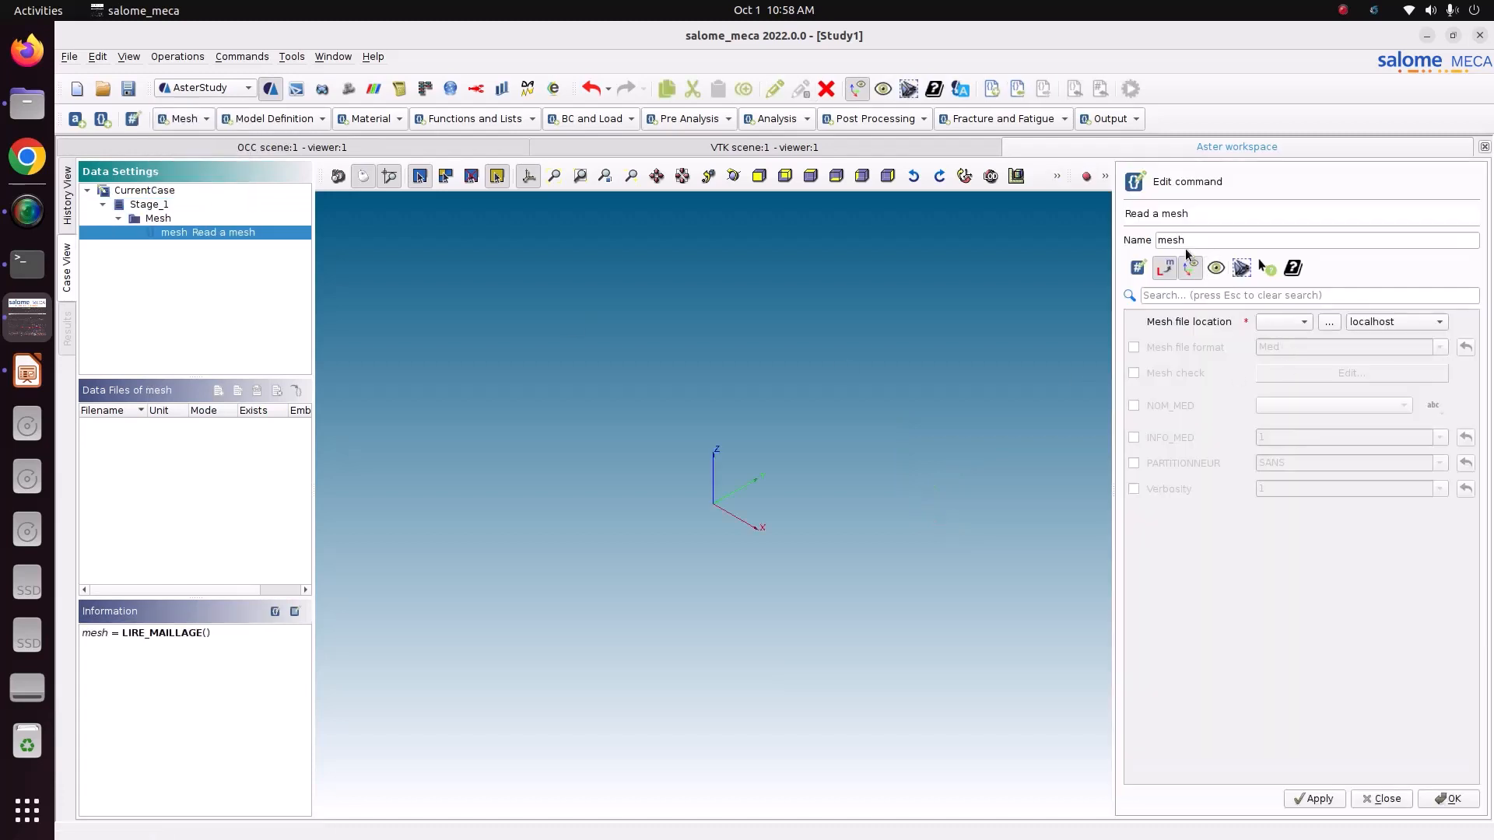
pyautogui.click(1293, 324)
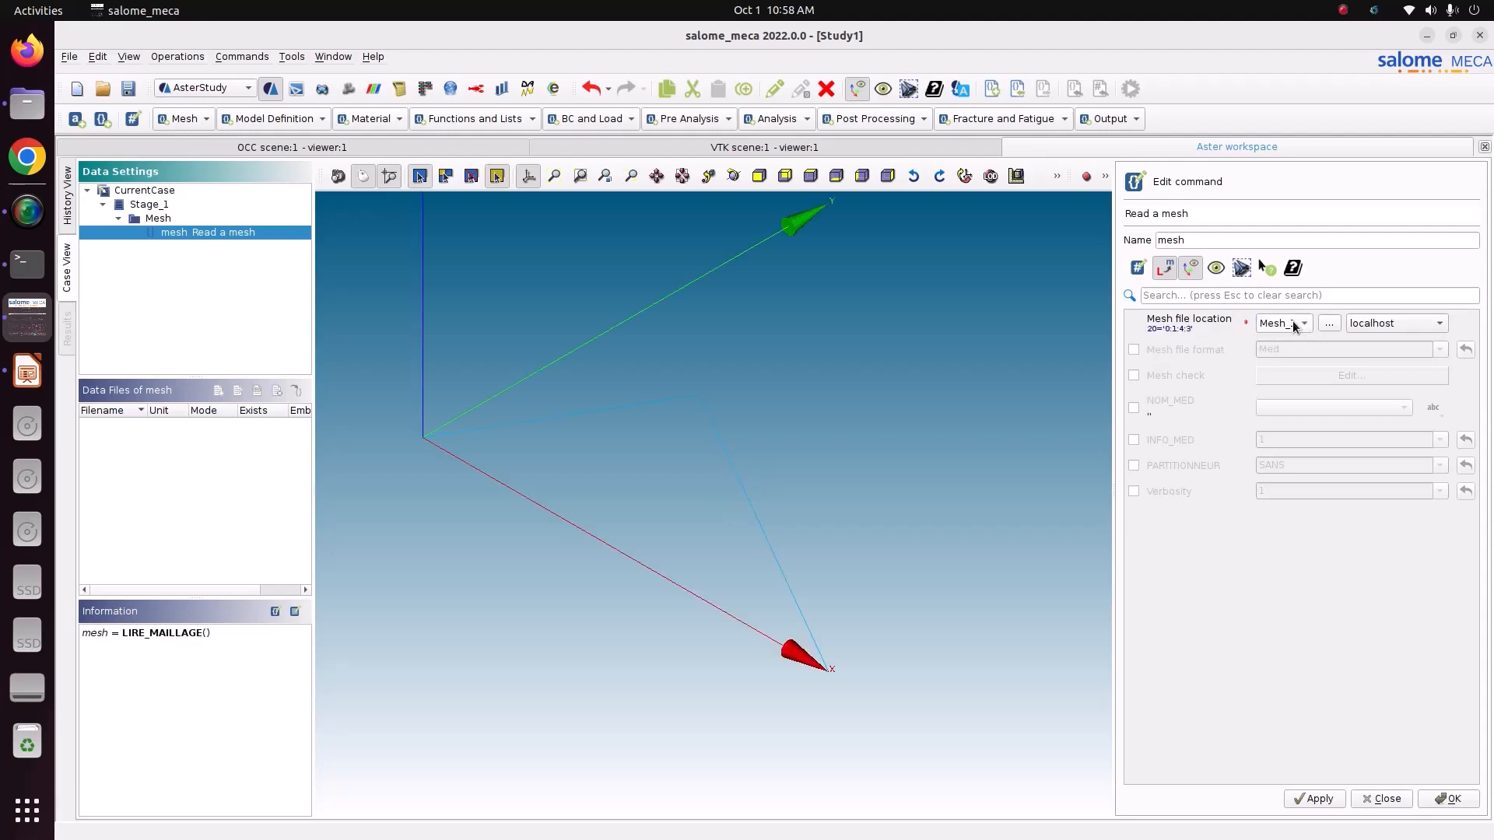
pyautogui.click(811, 177)
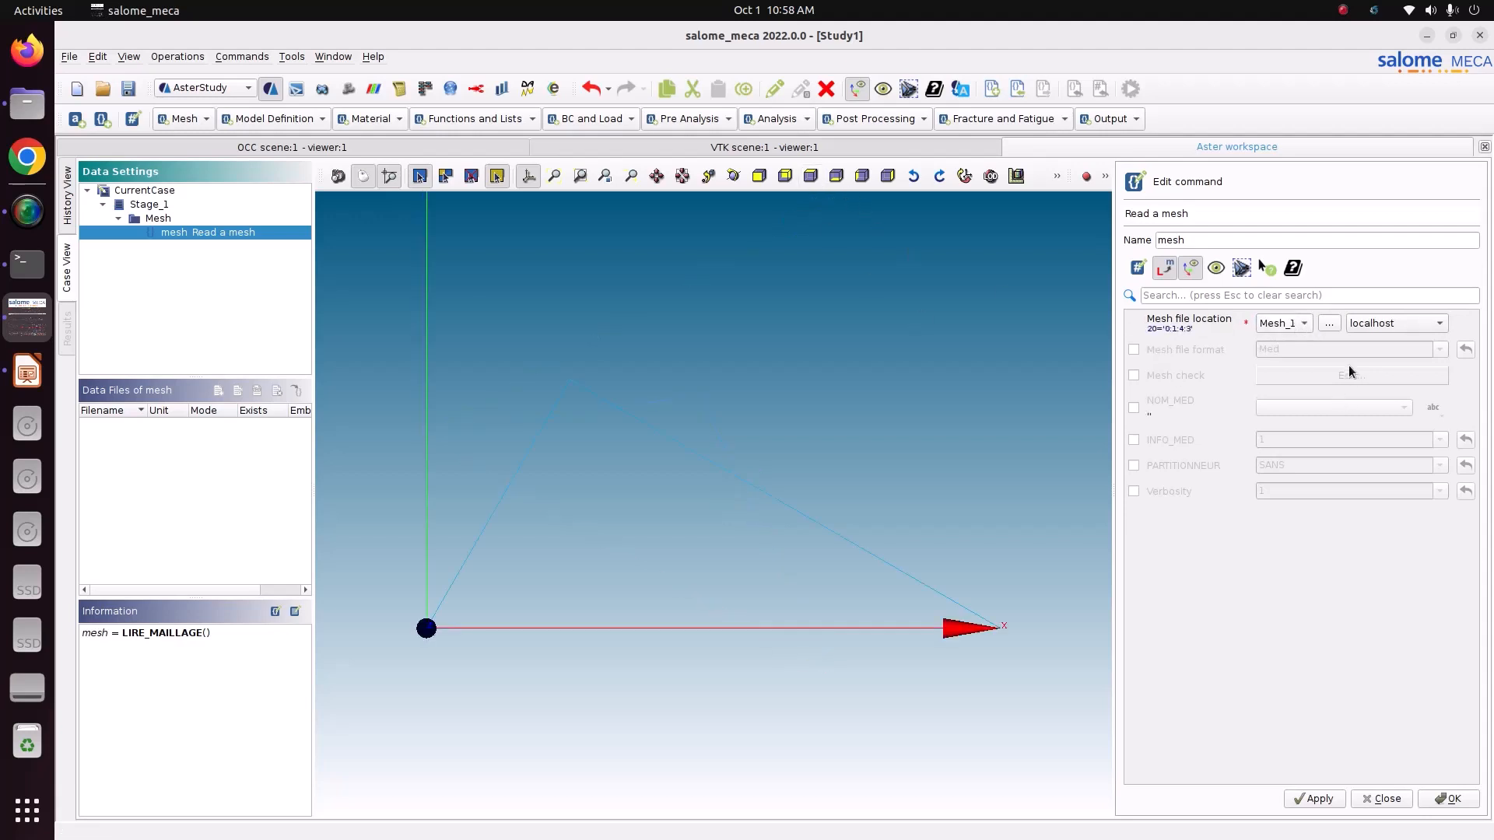
pyautogui.click(1161, 347)
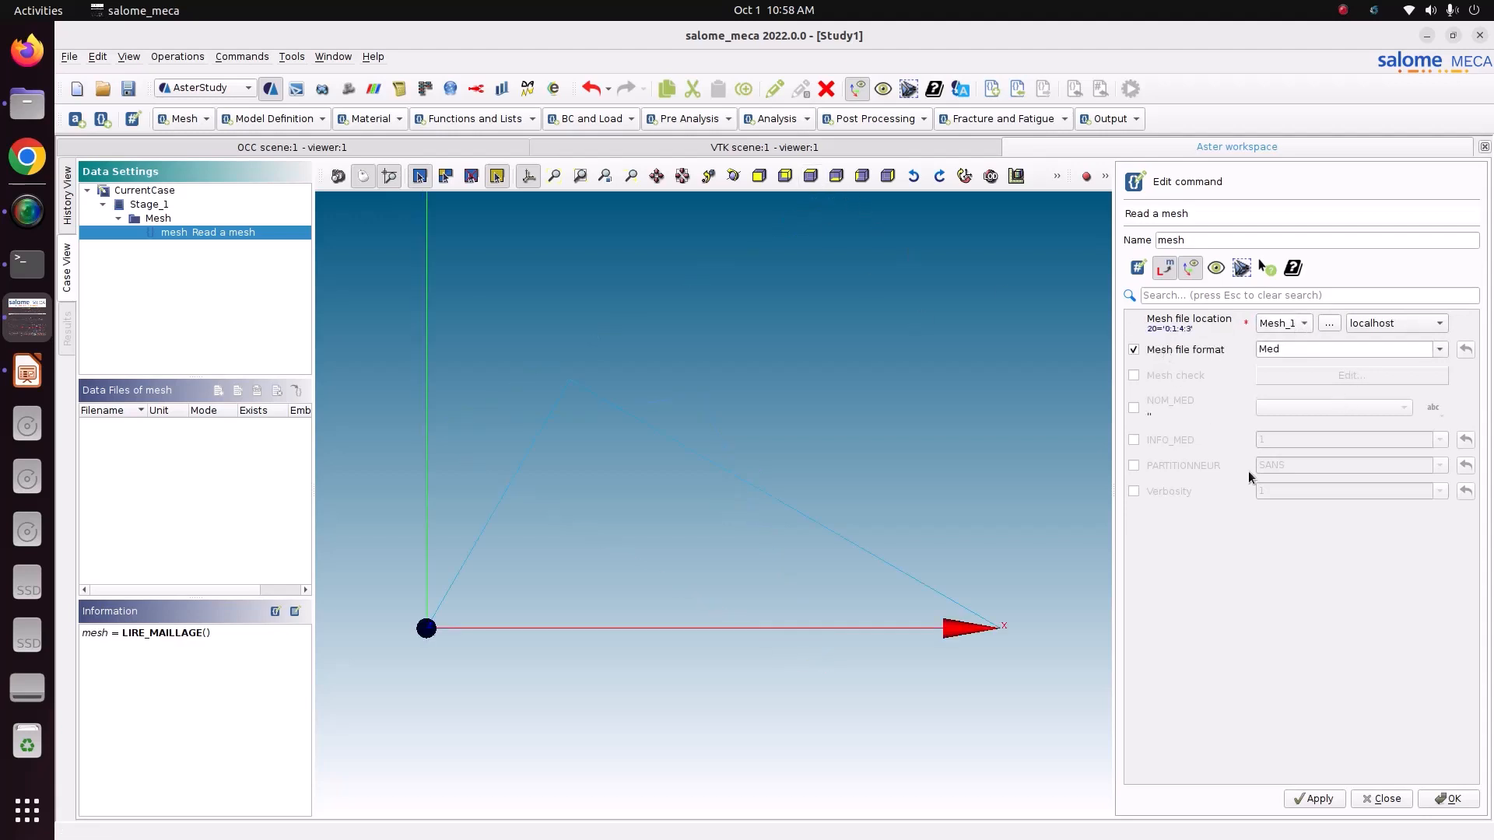
pyautogui.click(1312, 800)
pyautogui.click(1472, 800)
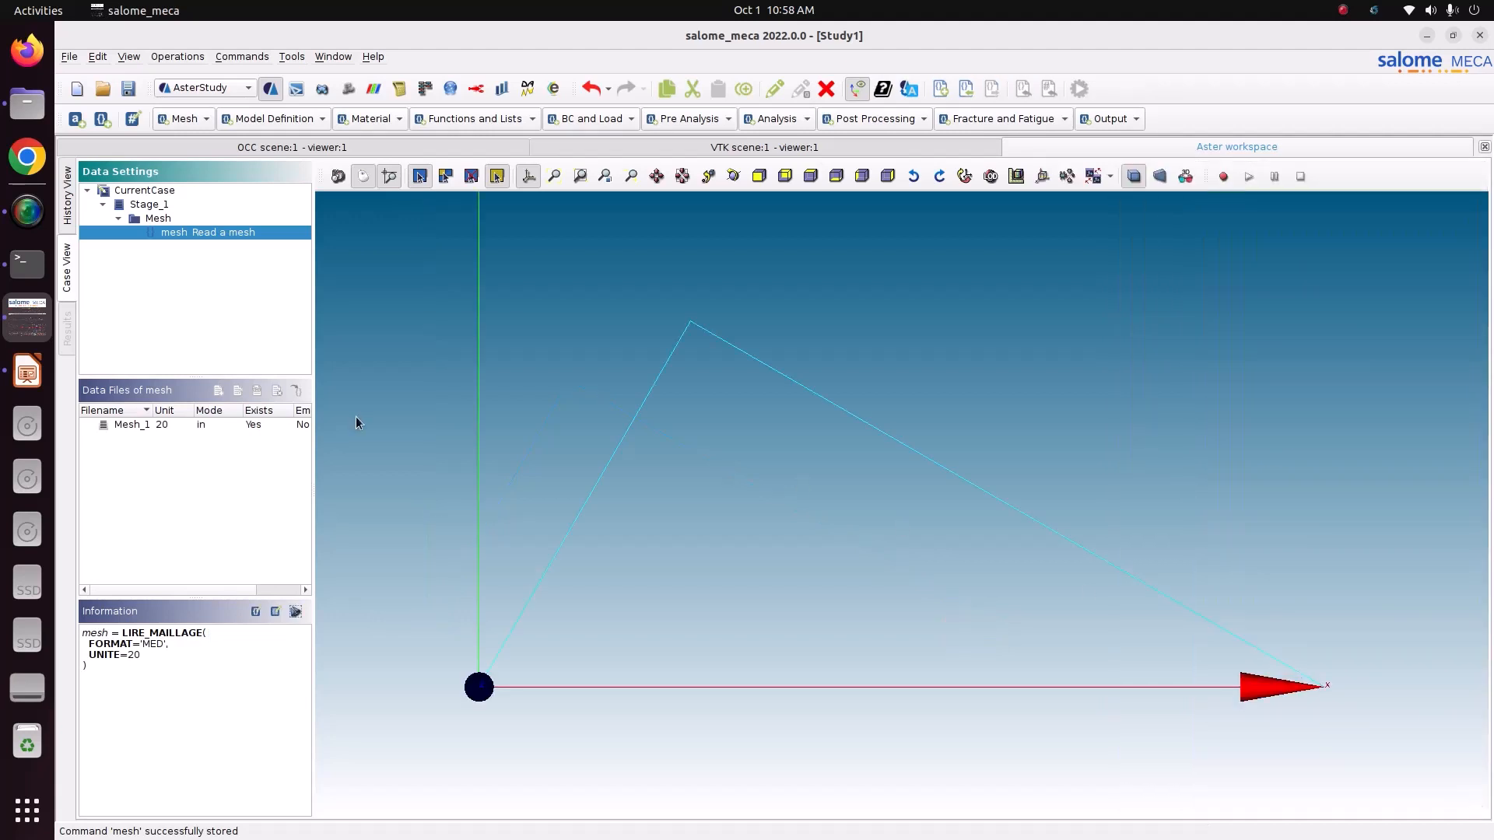
# Step: Add an Assign finite element command with one assignment applied everywhere and the Mechanic phenomenon
pyautogui.click(277, 118)
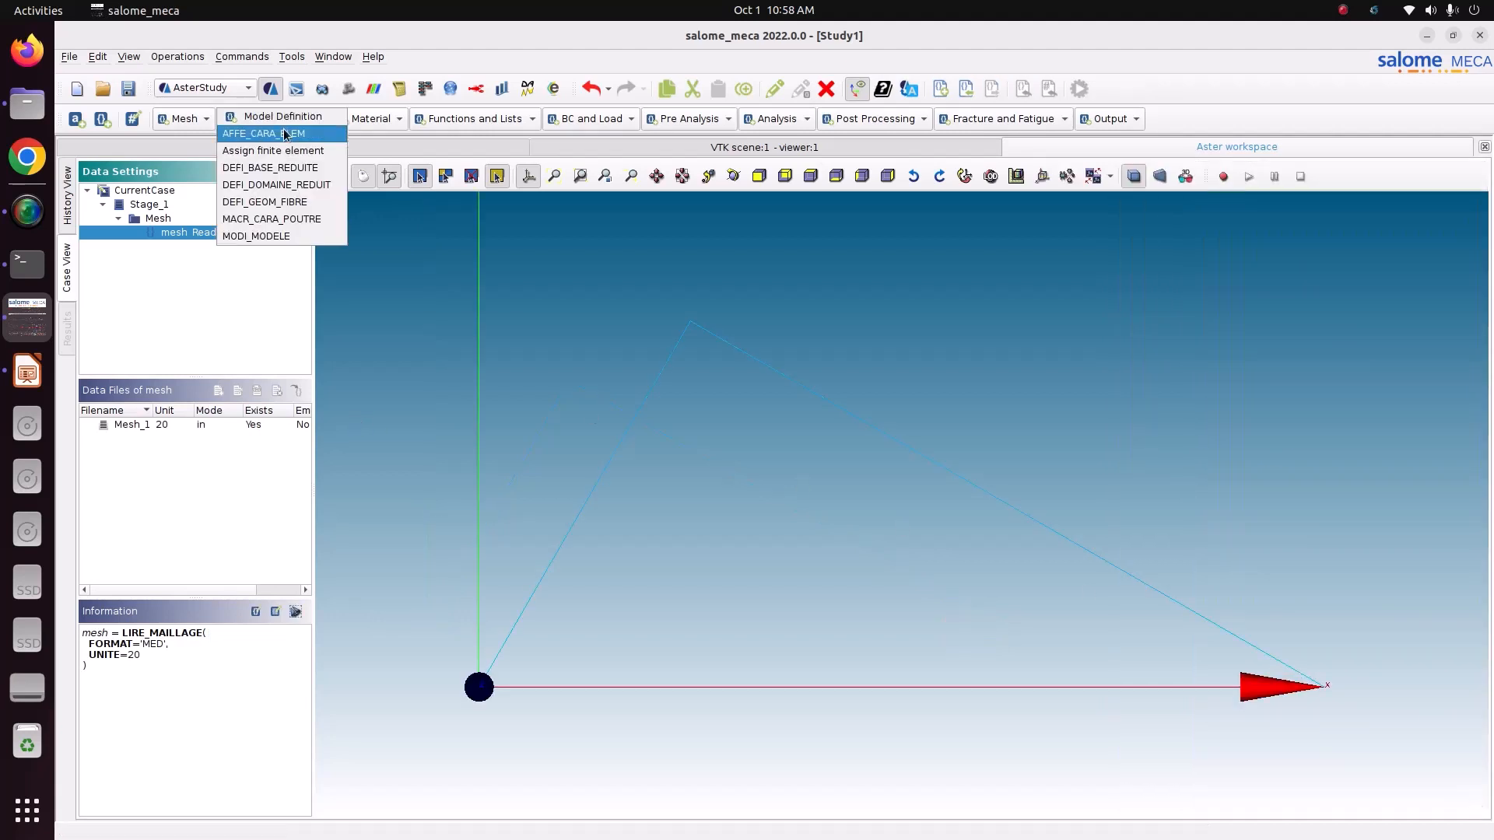
pyautogui.click(288, 151)
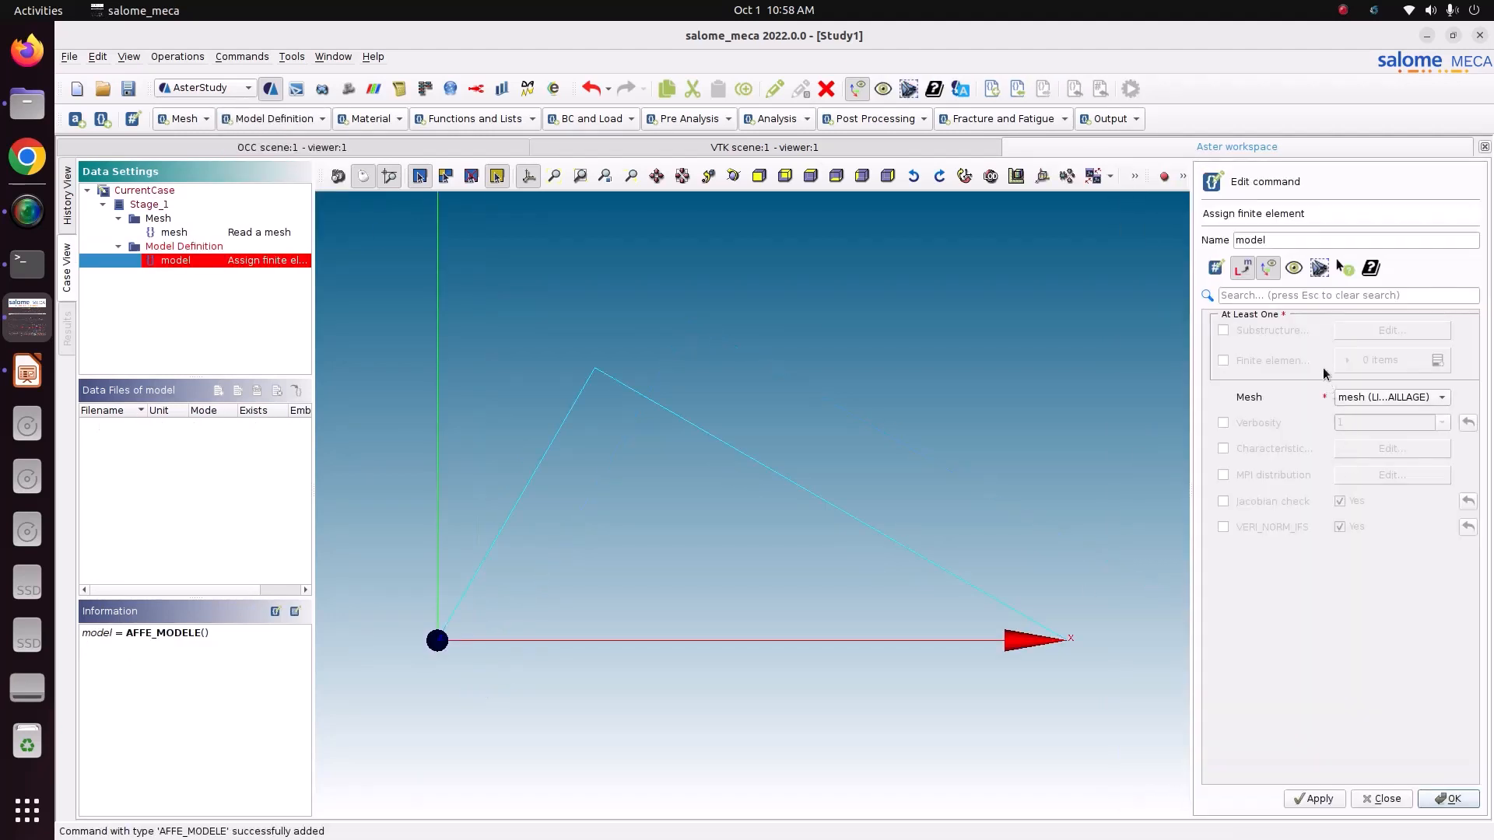
pyautogui.click(1271, 361)
pyautogui.click(1437, 359)
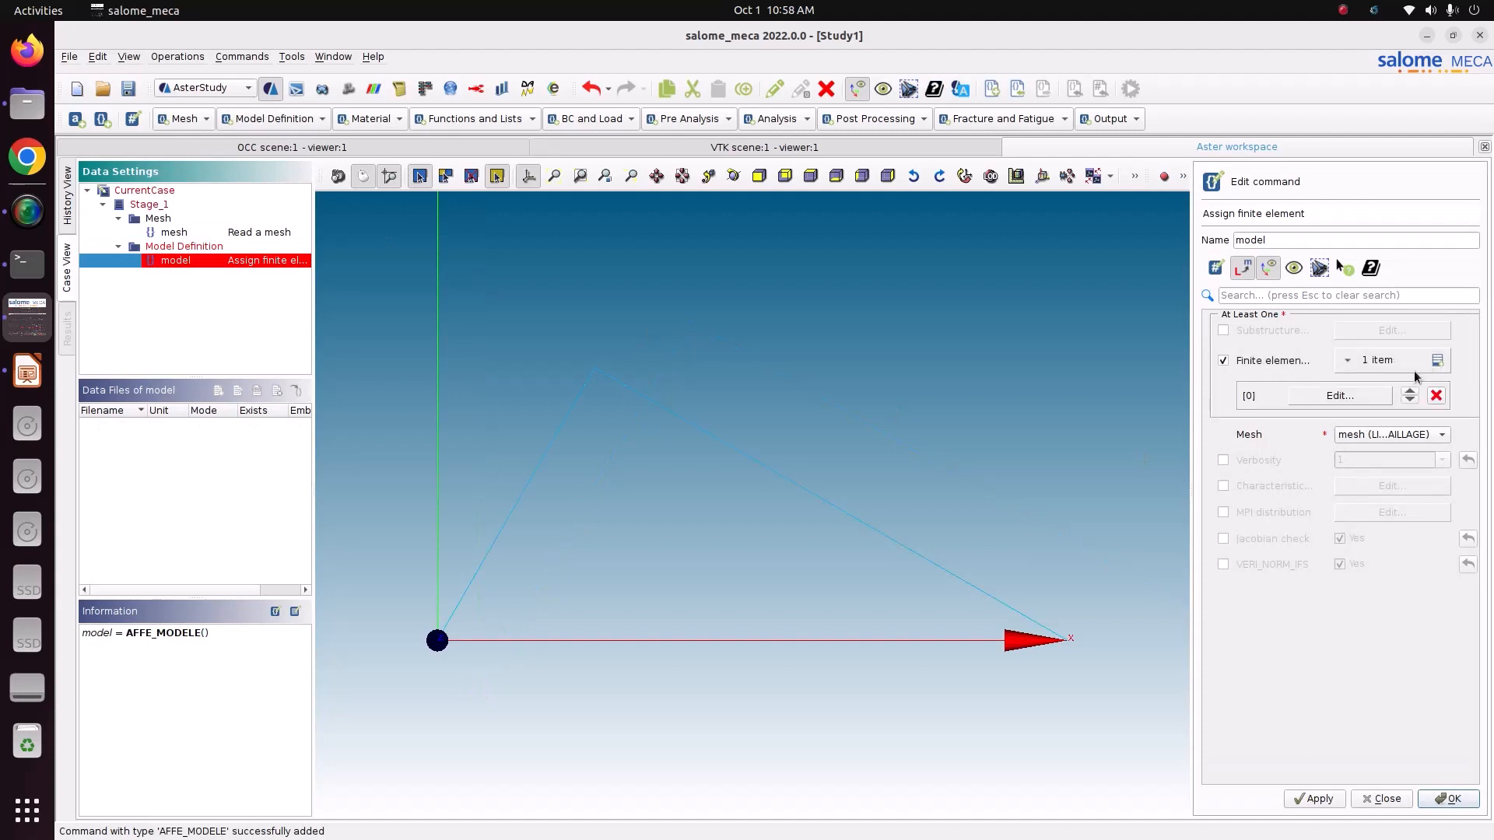
pyautogui.click(1366, 399)
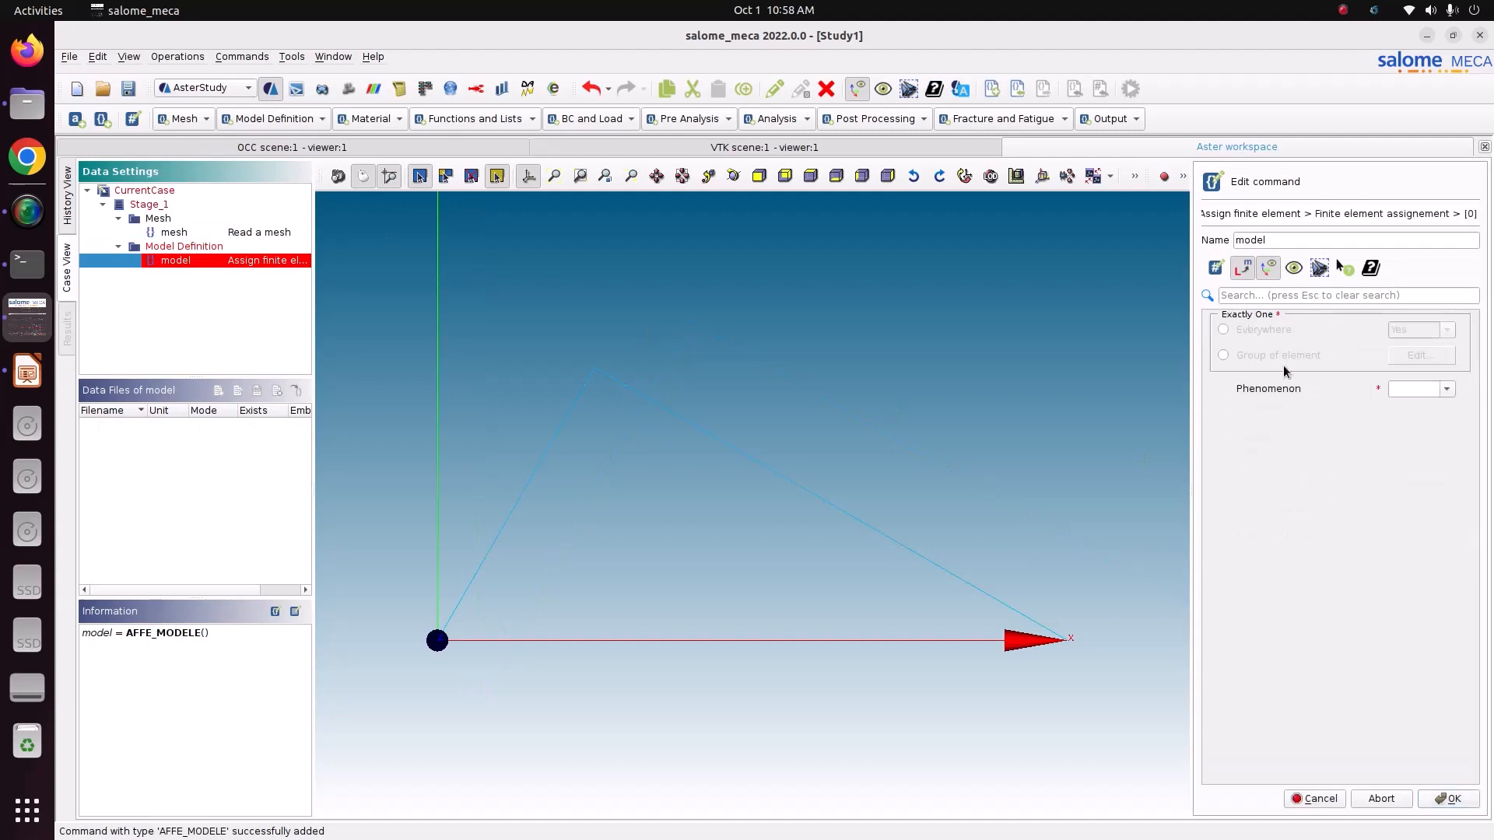
pyautogui.click(1260, 330)
pyautogui.click(1445, 389)
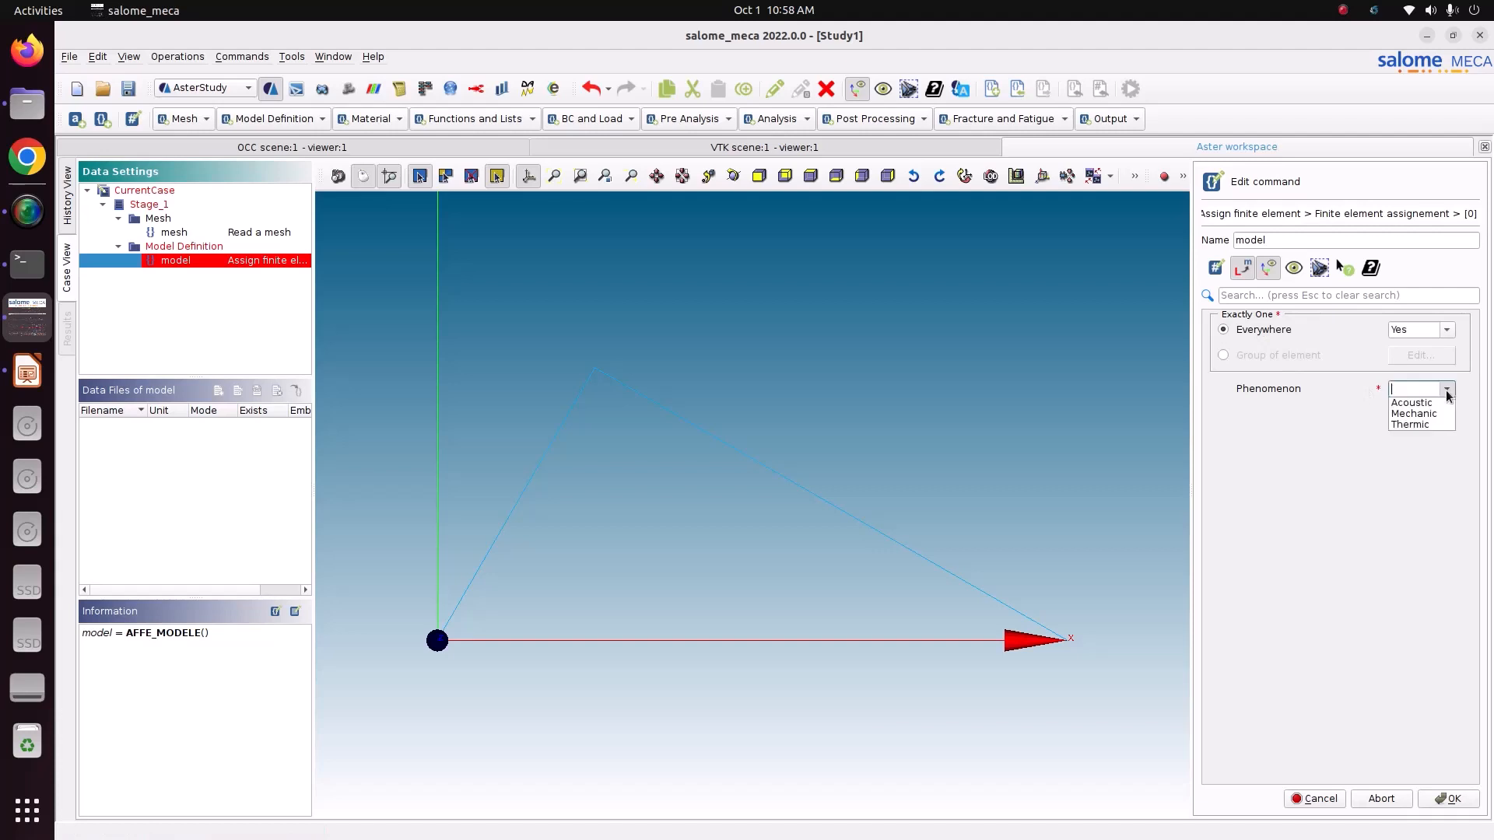
pyautogui.click(1431, 417)
# Step: Set the finite element assignment's modelisation to POU_D_T and store the model command
pyautogui.click(1445, 414)
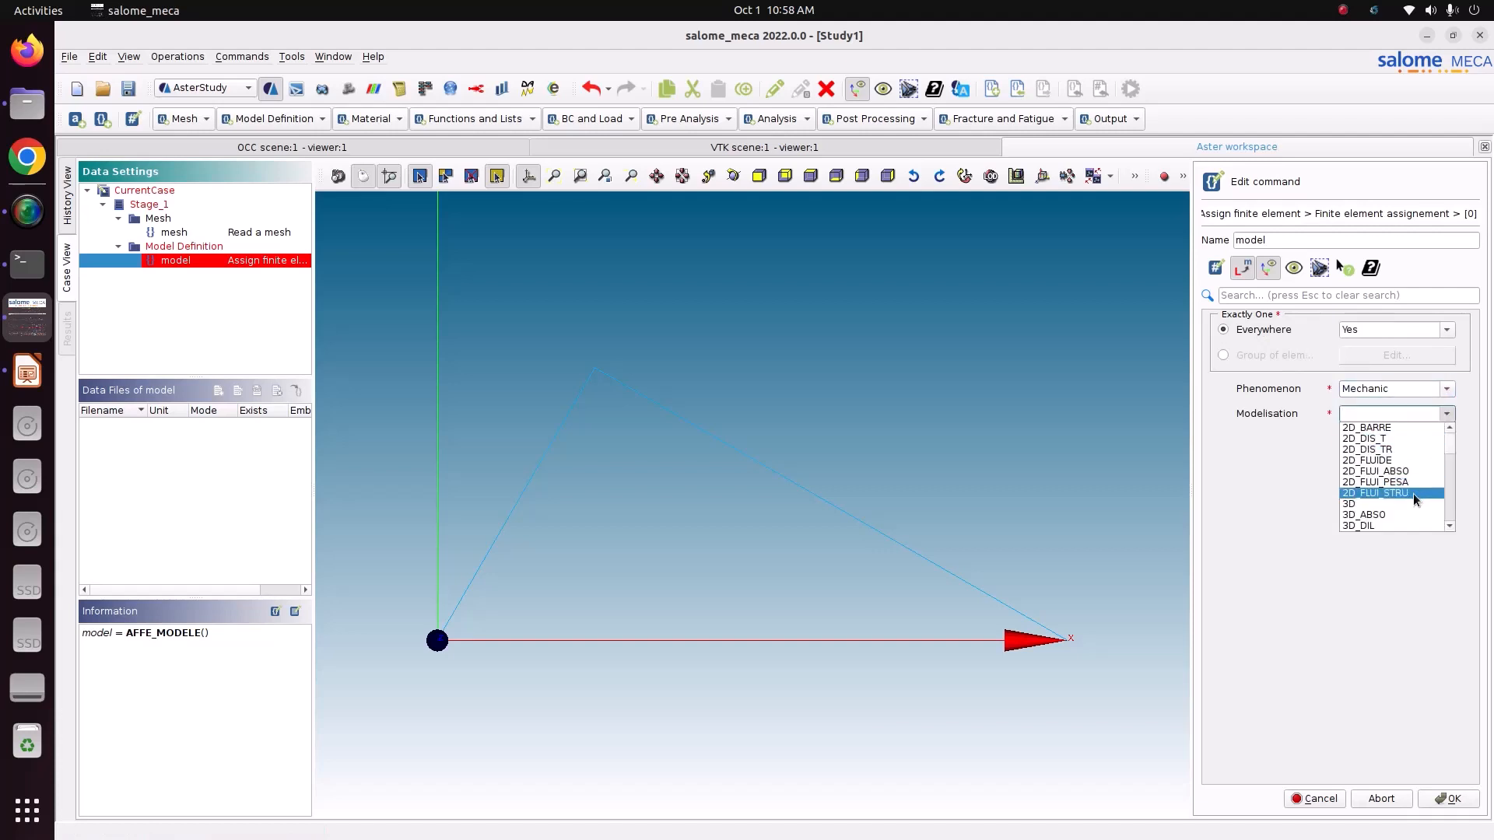
pyautogui.scroll(-12, 1409, 519)
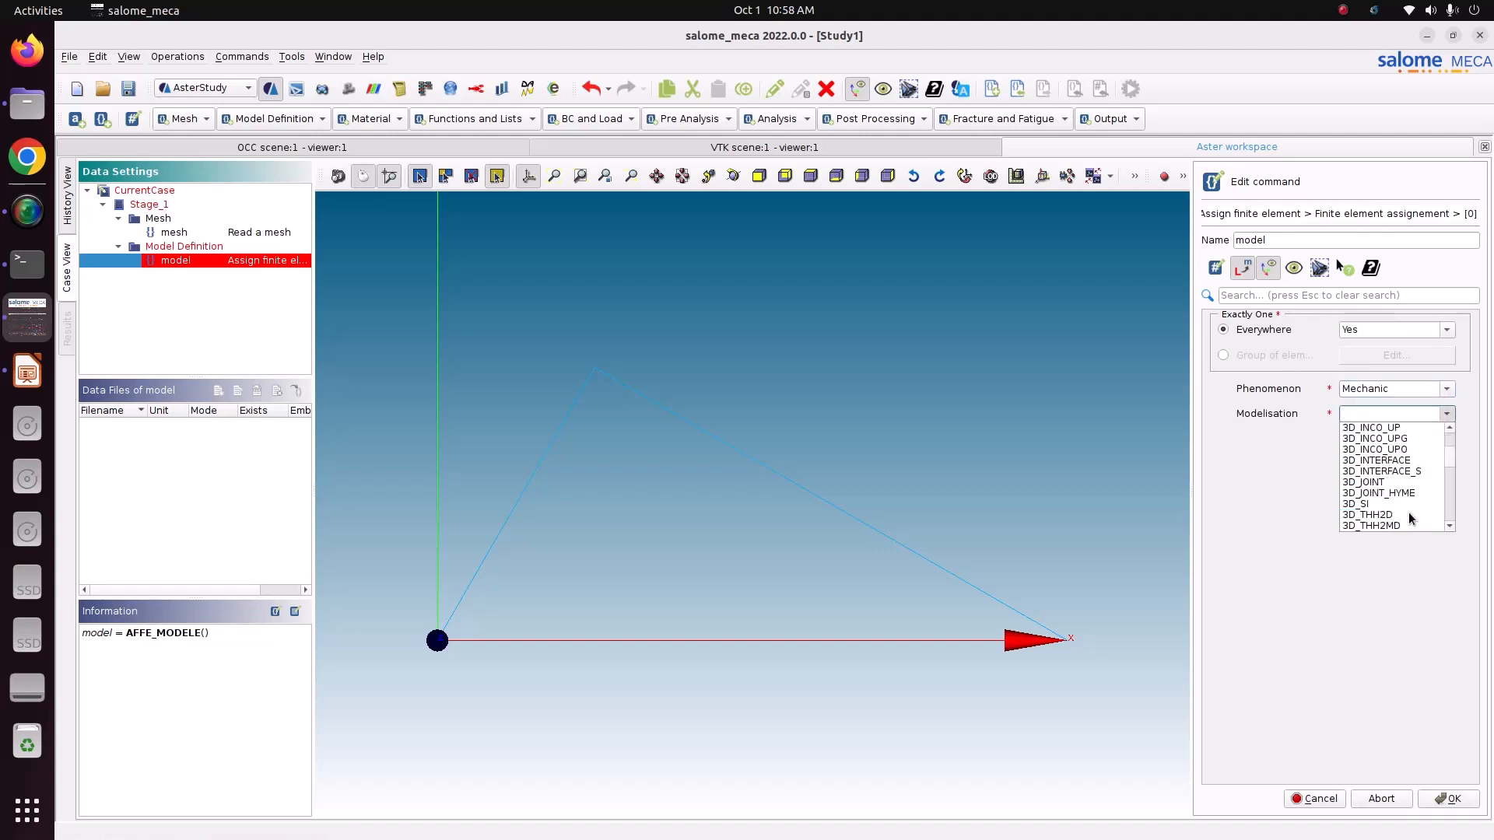
pyautogui.scroll(-2, 1410, 519)
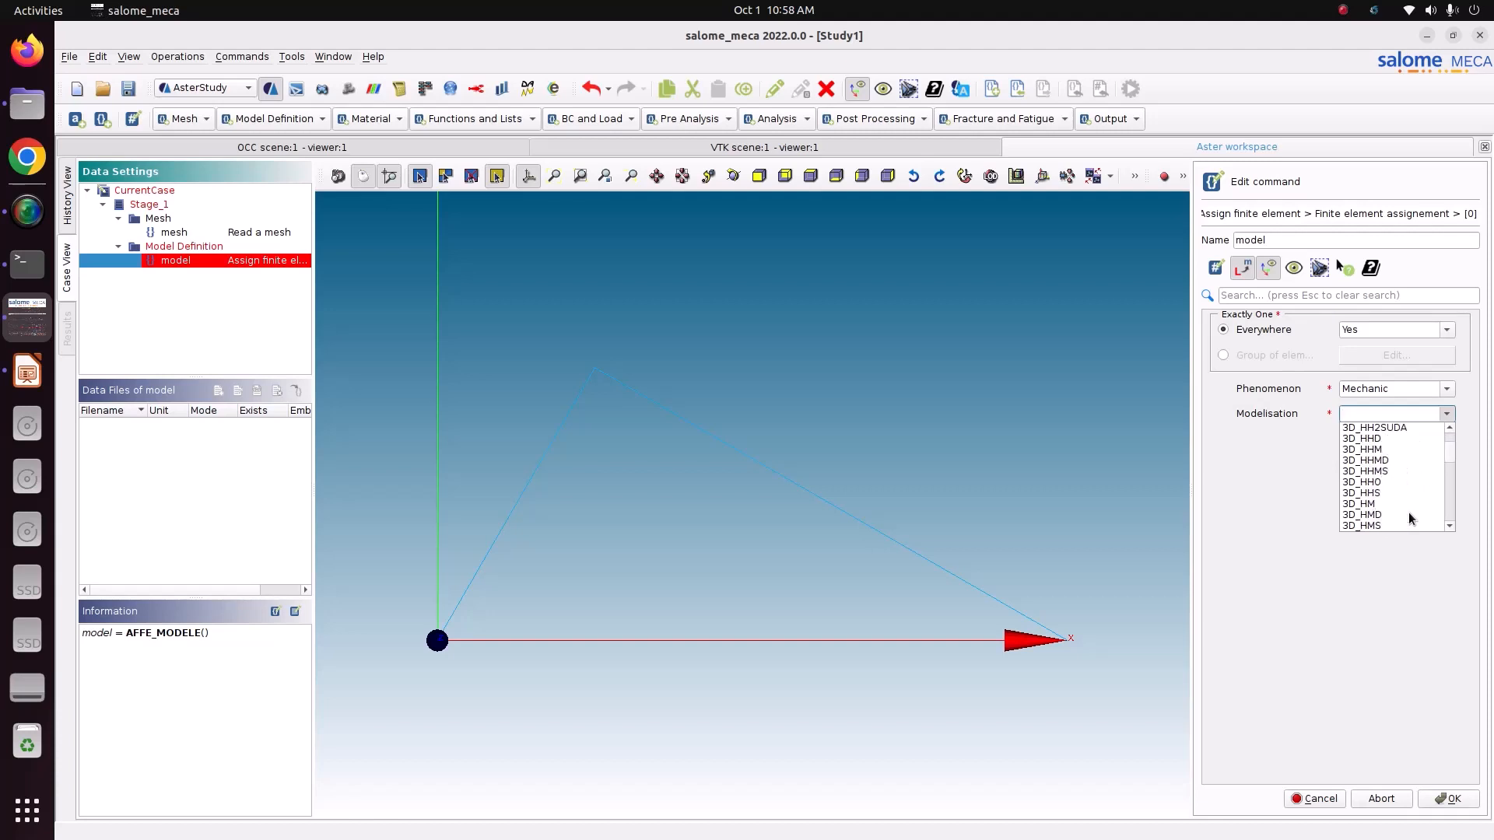
pyautogui.scroll(-12, 1409, 519)
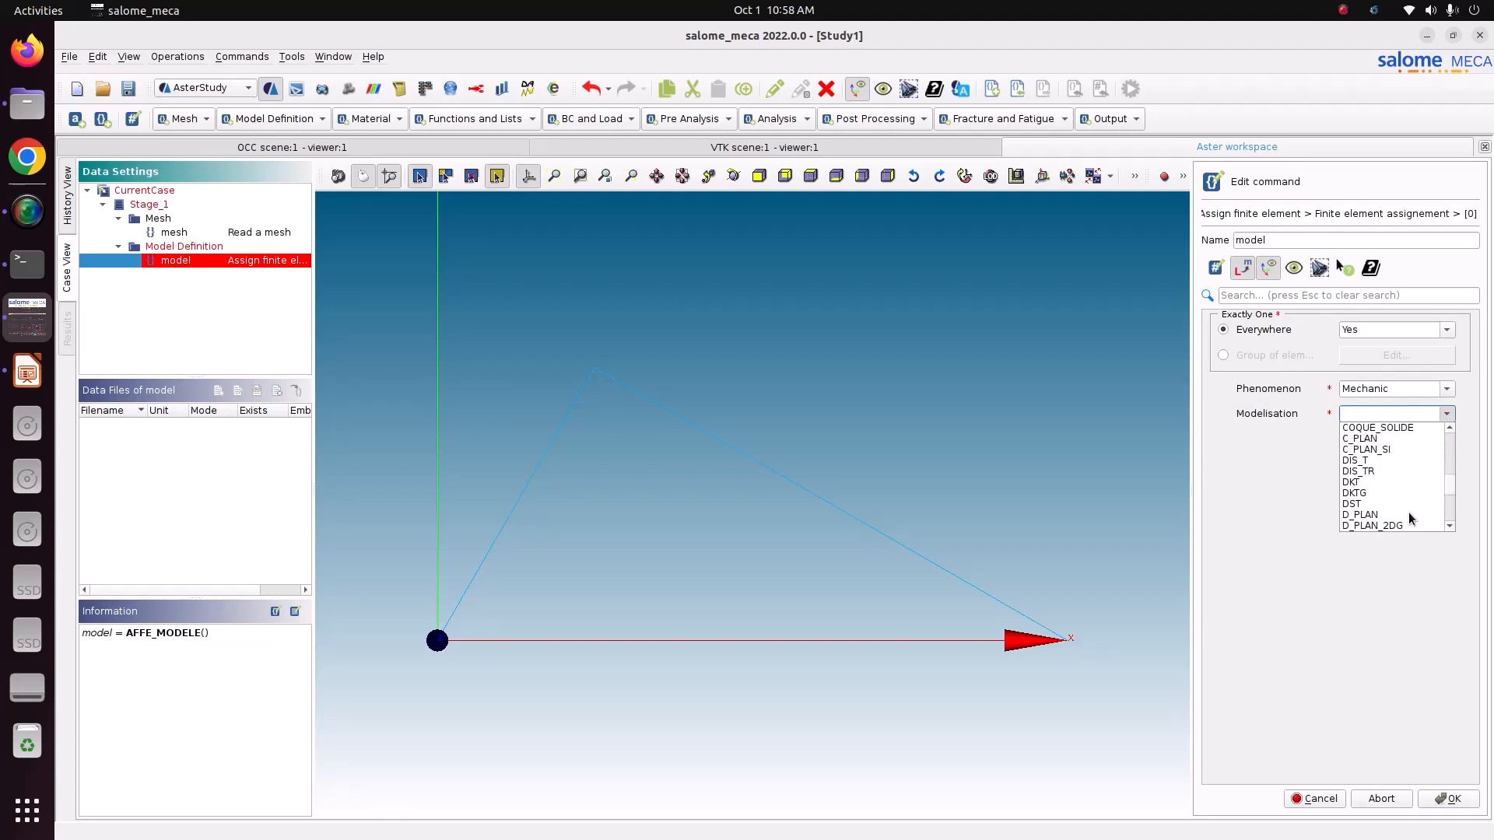
pyautogui.scroll(-3, 1408, 515)
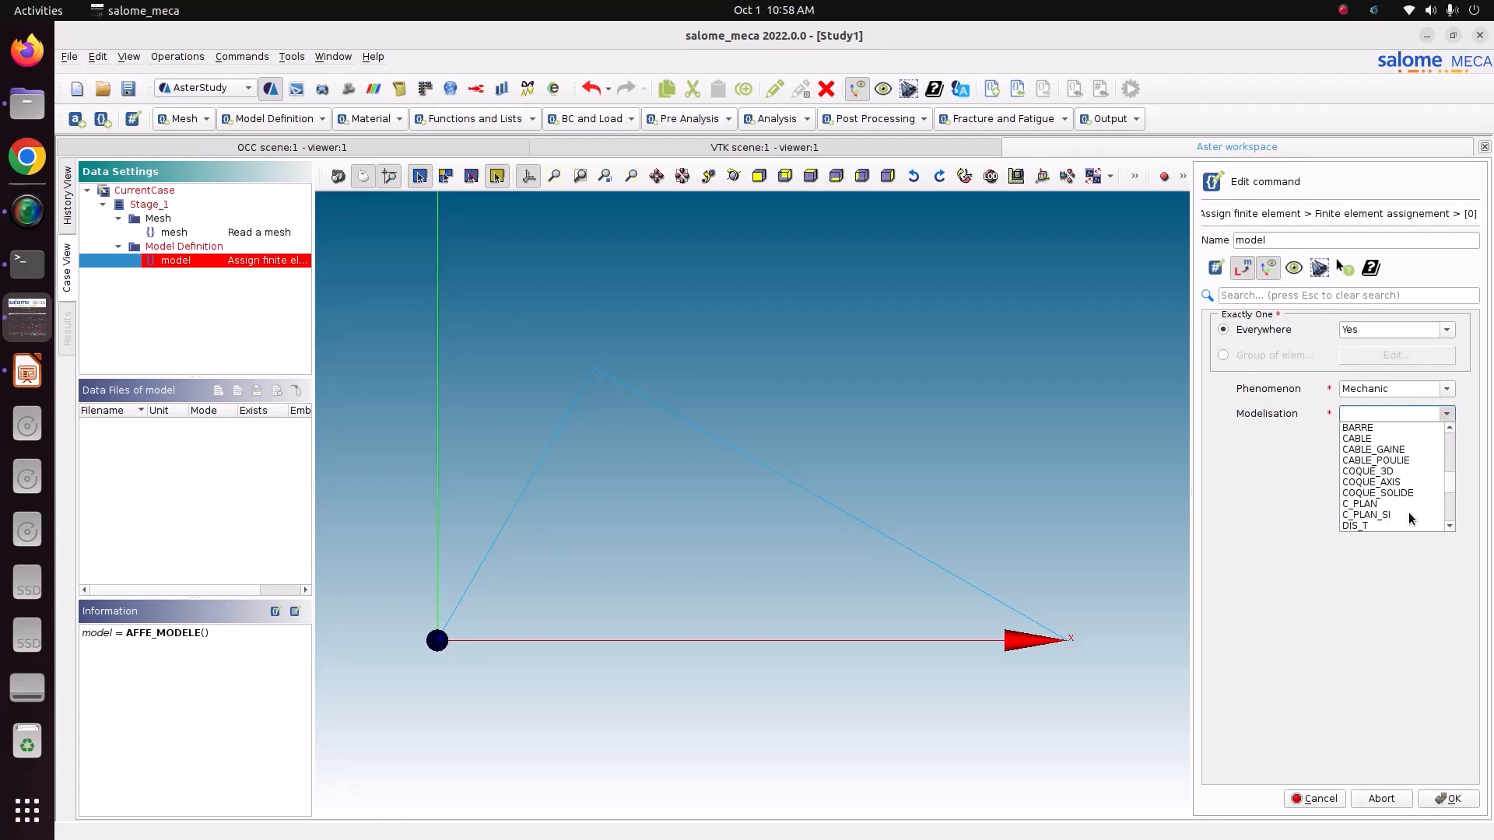
pyautogui.scroll(-9, 1410, 518)
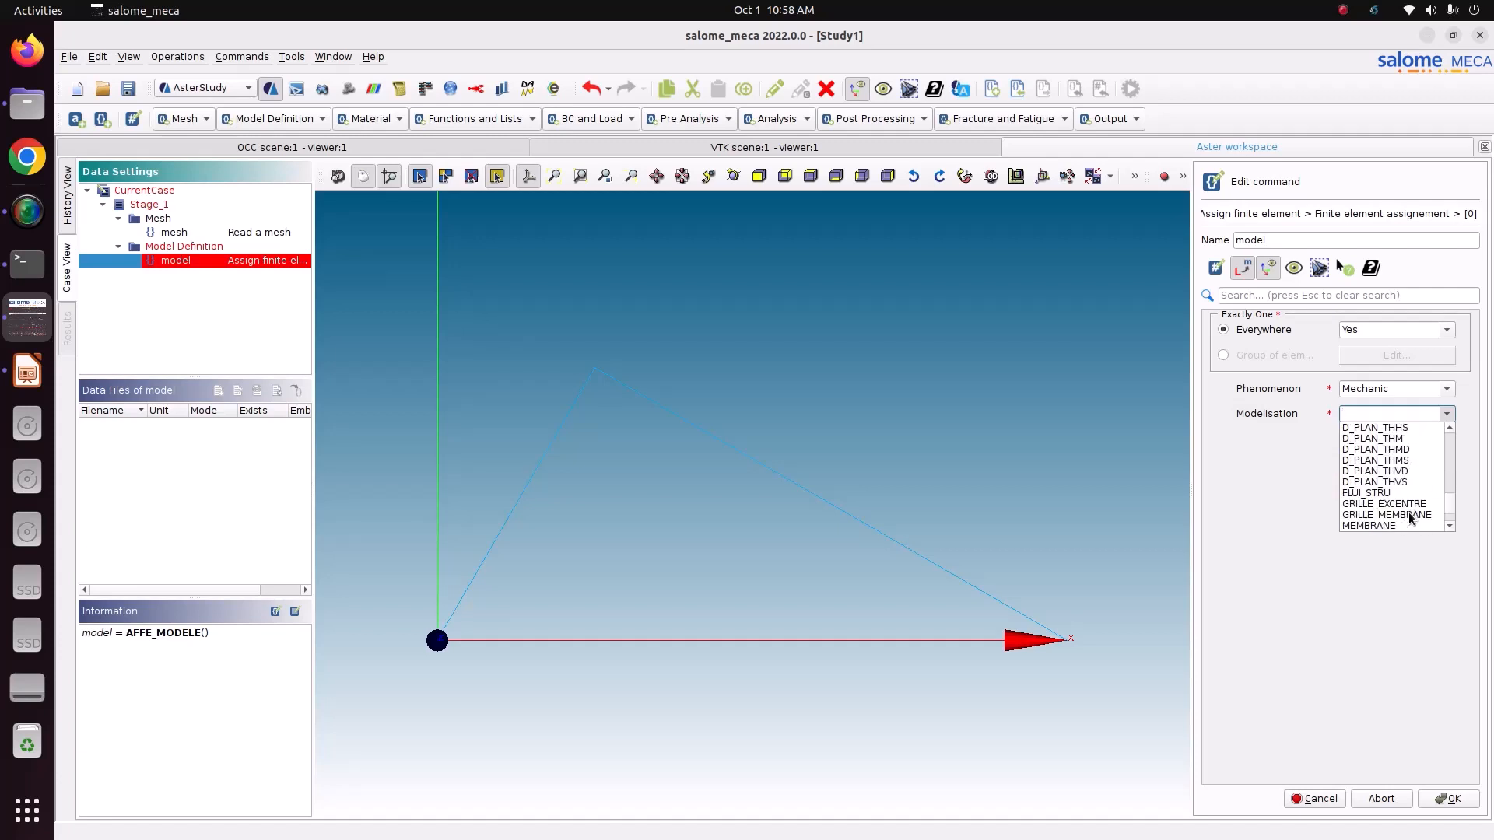
pyautogui.scroll(-1, 1409, 517)
pyautogui.scroll(-4, 1410, 517)
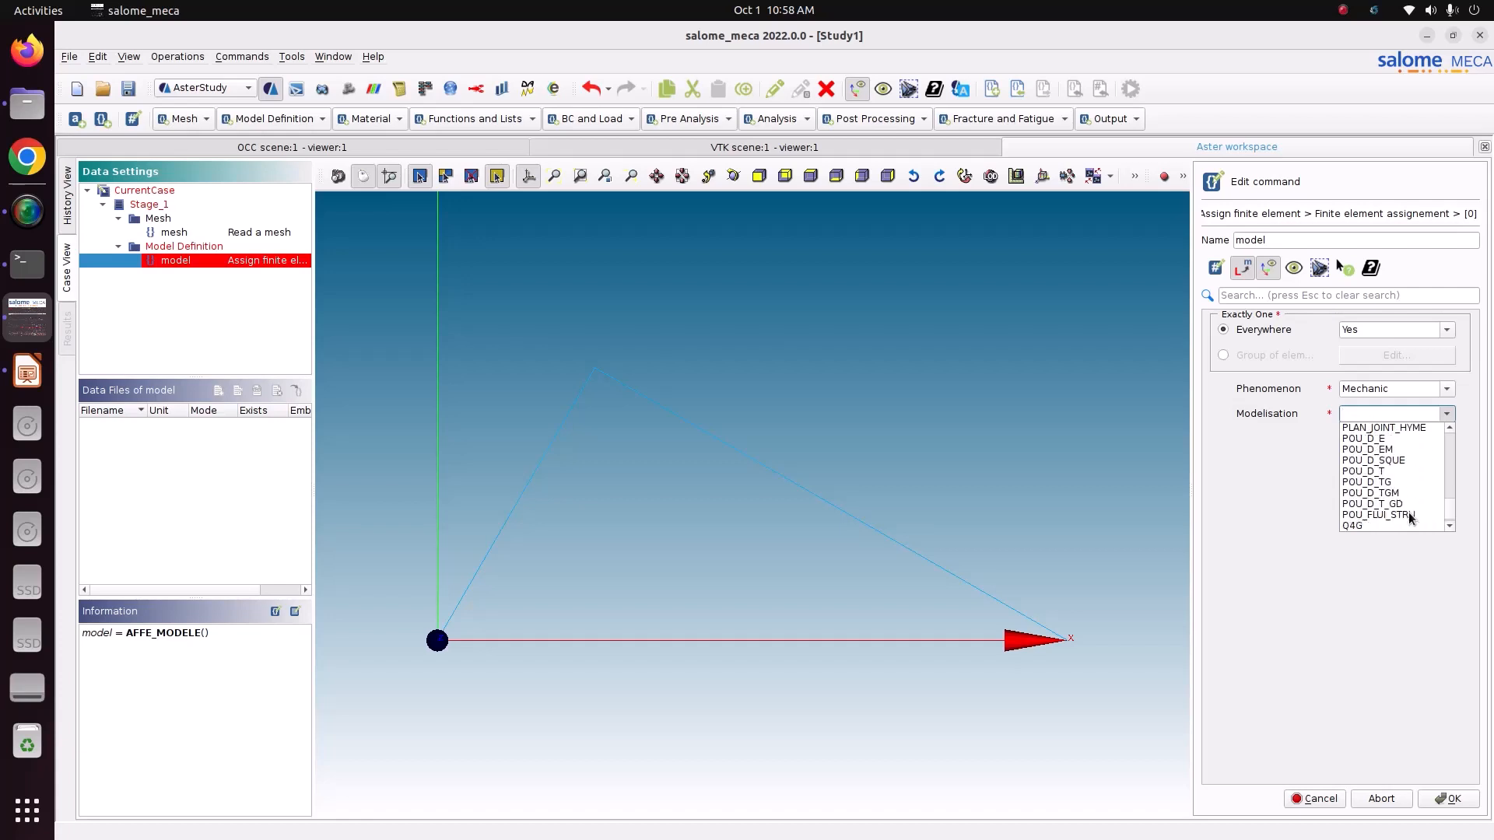
pyautogui.click(1365, 473)
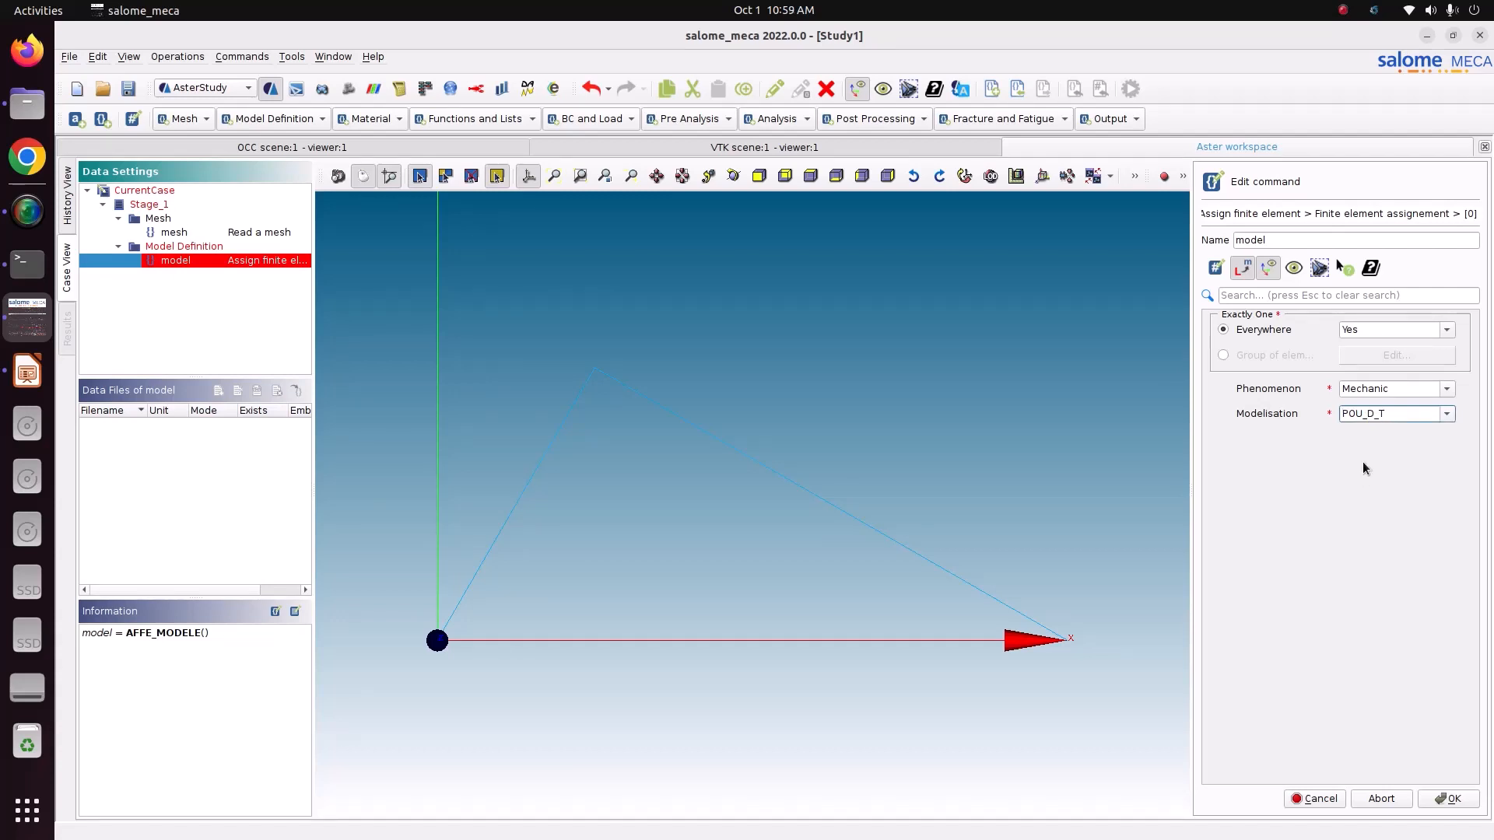
pyautogui.click(1440, 798)
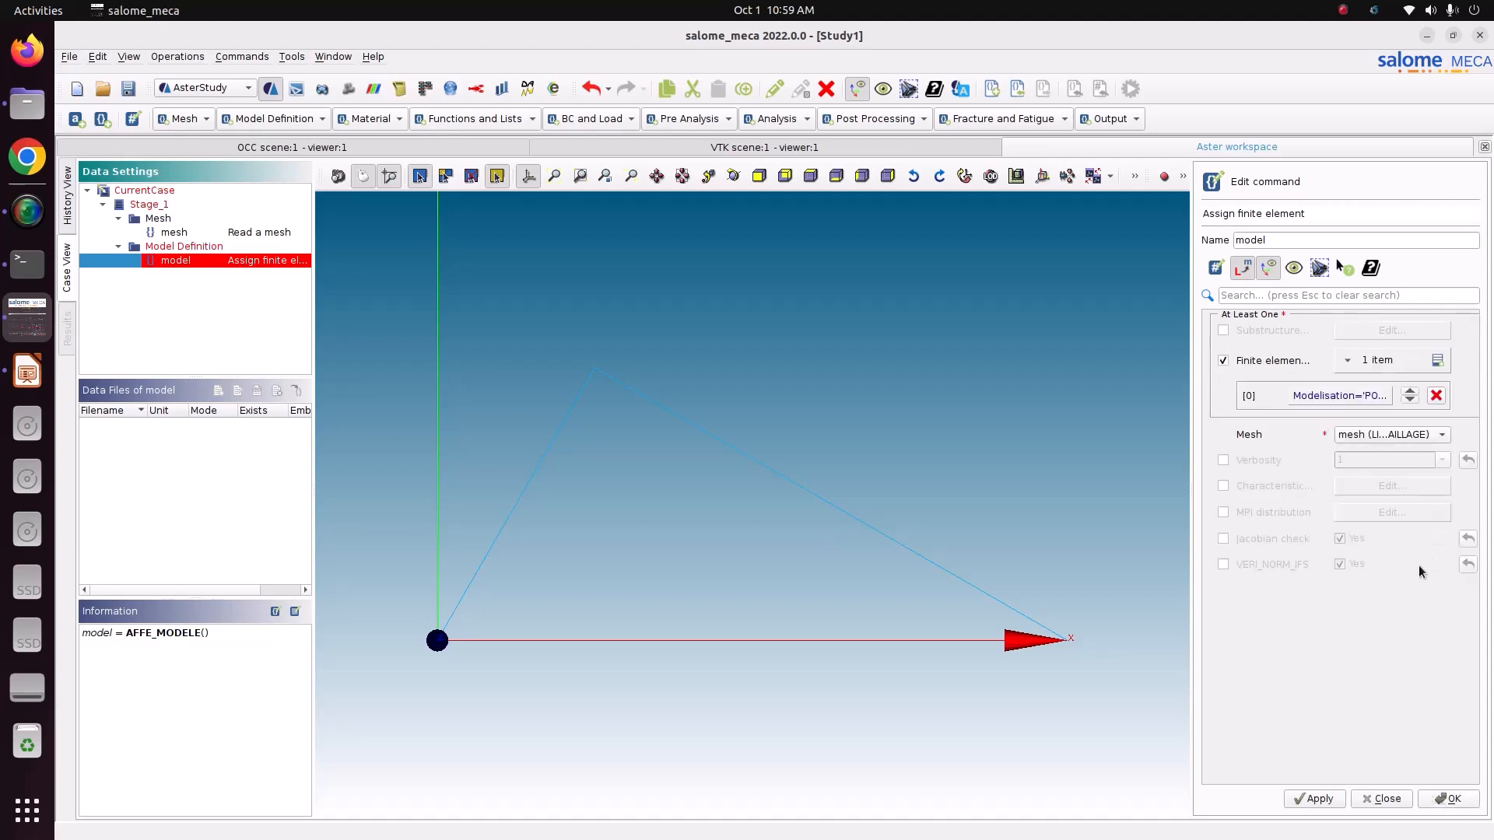
pyautogui.click(1316, 801)
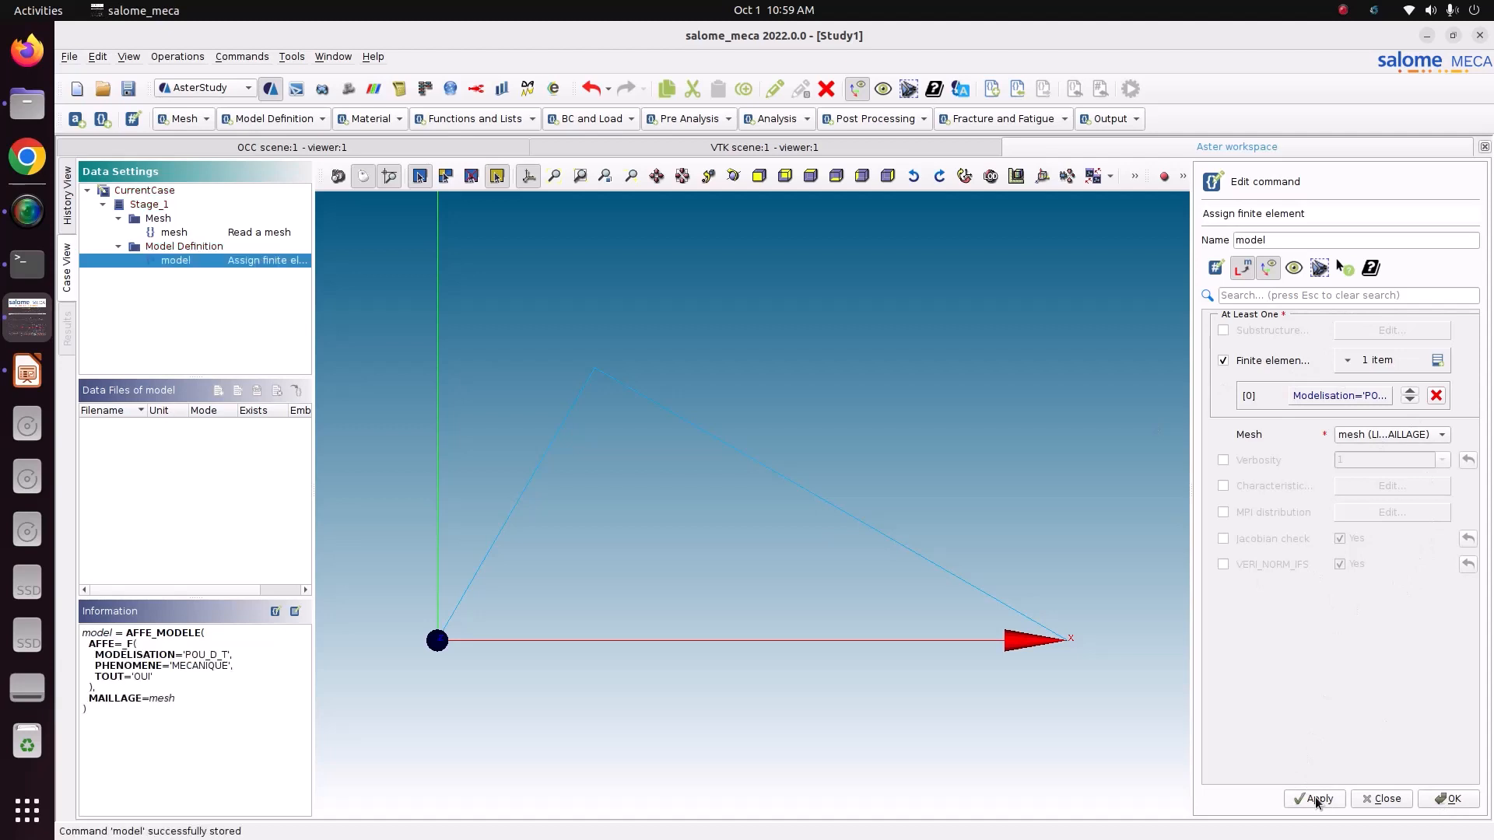
pyautogui.click(1442, 796)
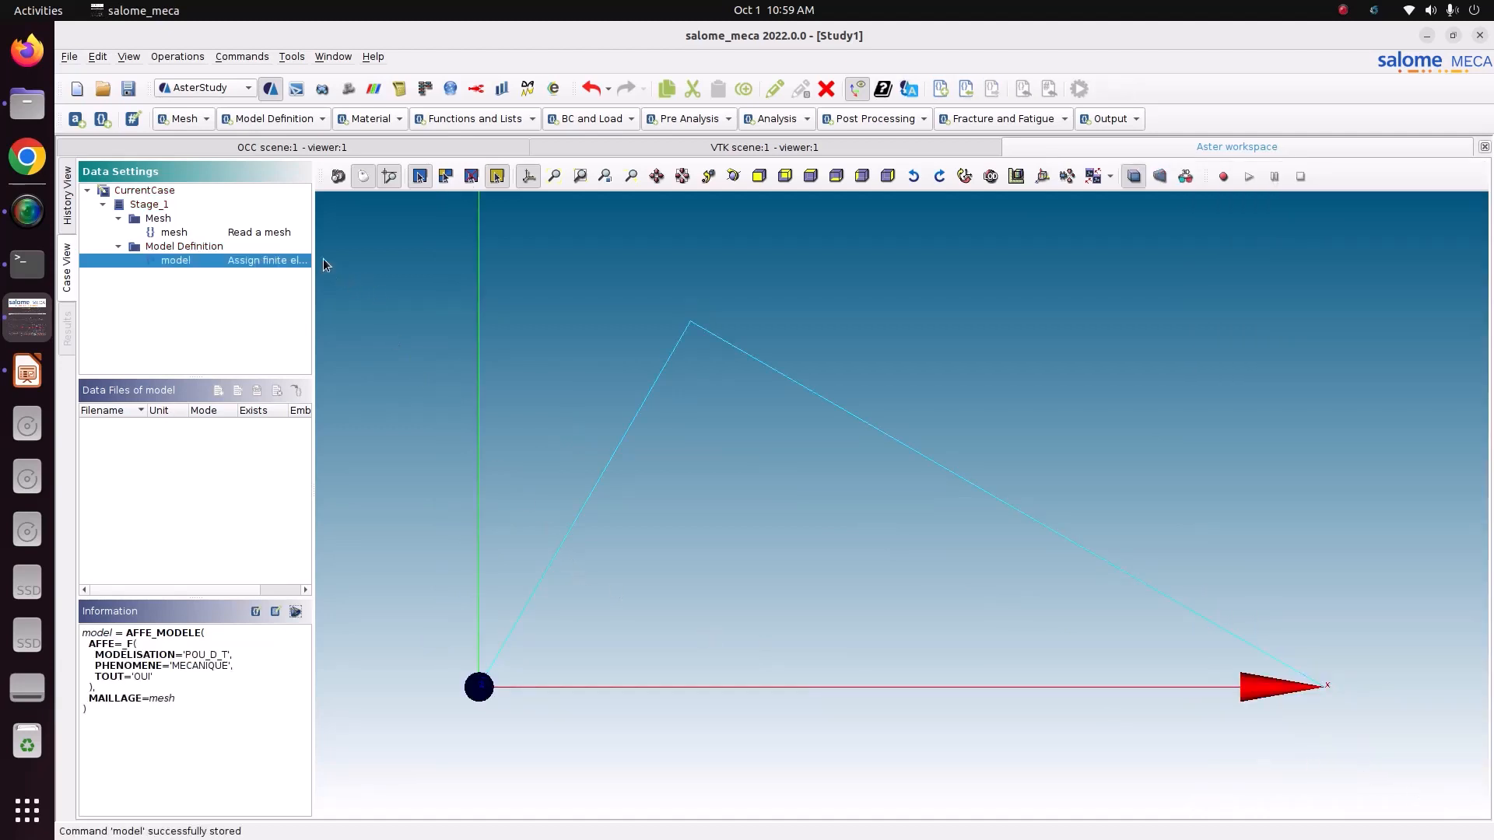
# Step: Add an AFFE_CARA_ELEM command with one POUTRE item and set its section type to RECTANGLE
pyautogui.click(275, 118)
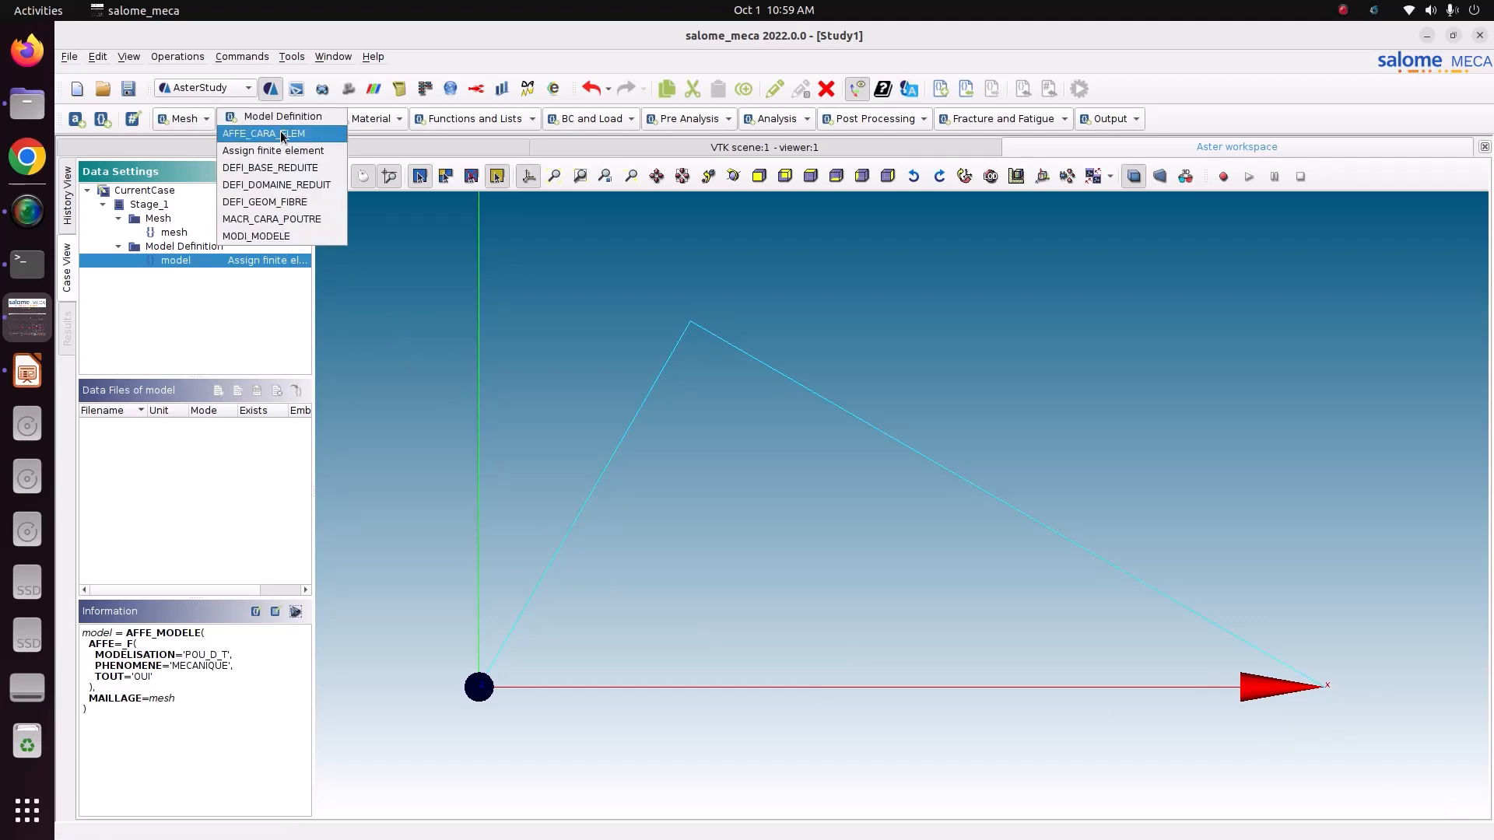
pyautogui.click(282, 134)
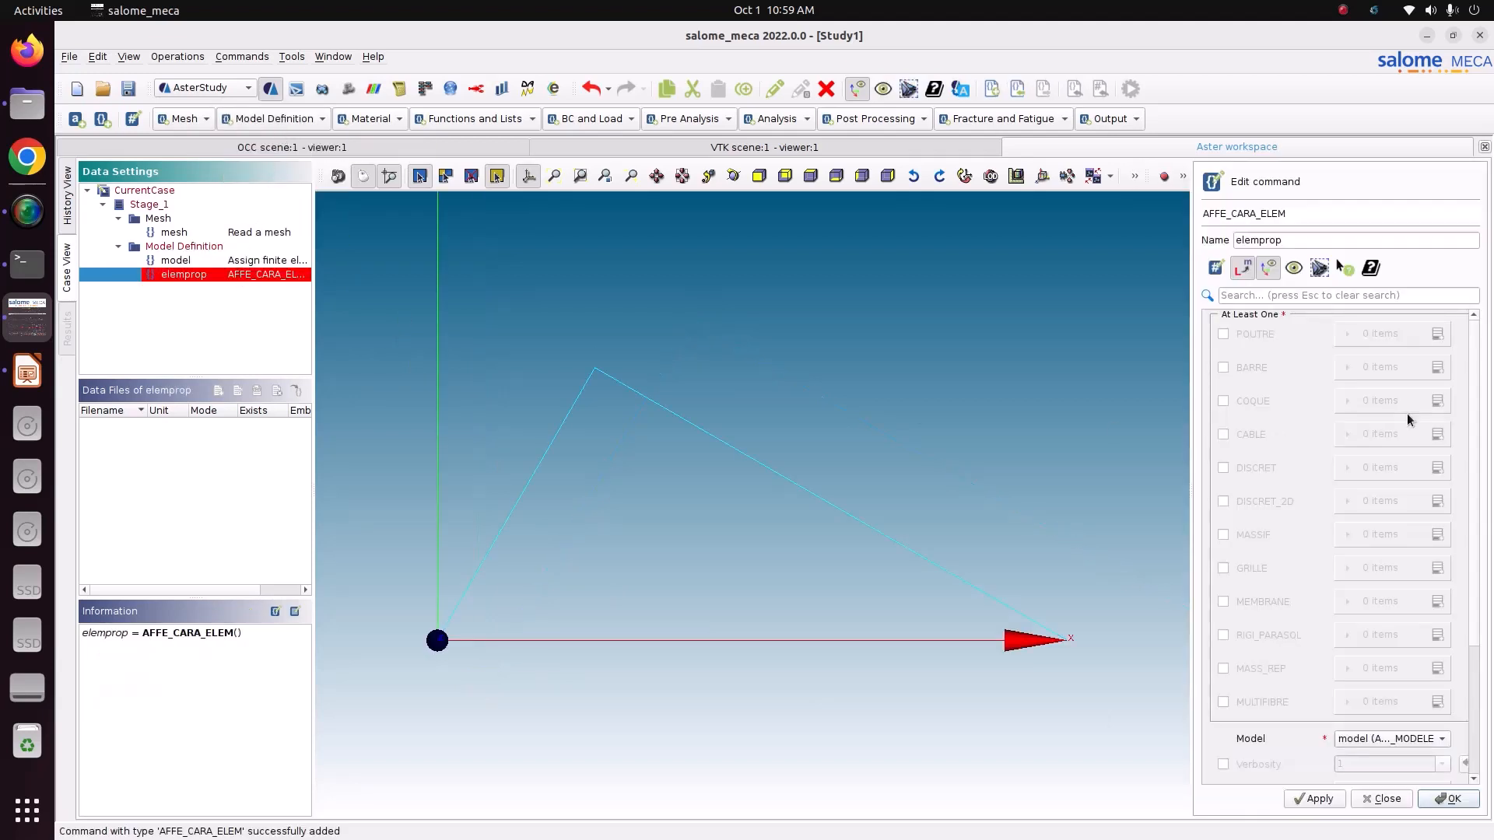
pyautogui.click(1264, 333)
pyautogui.click(1437, 334)
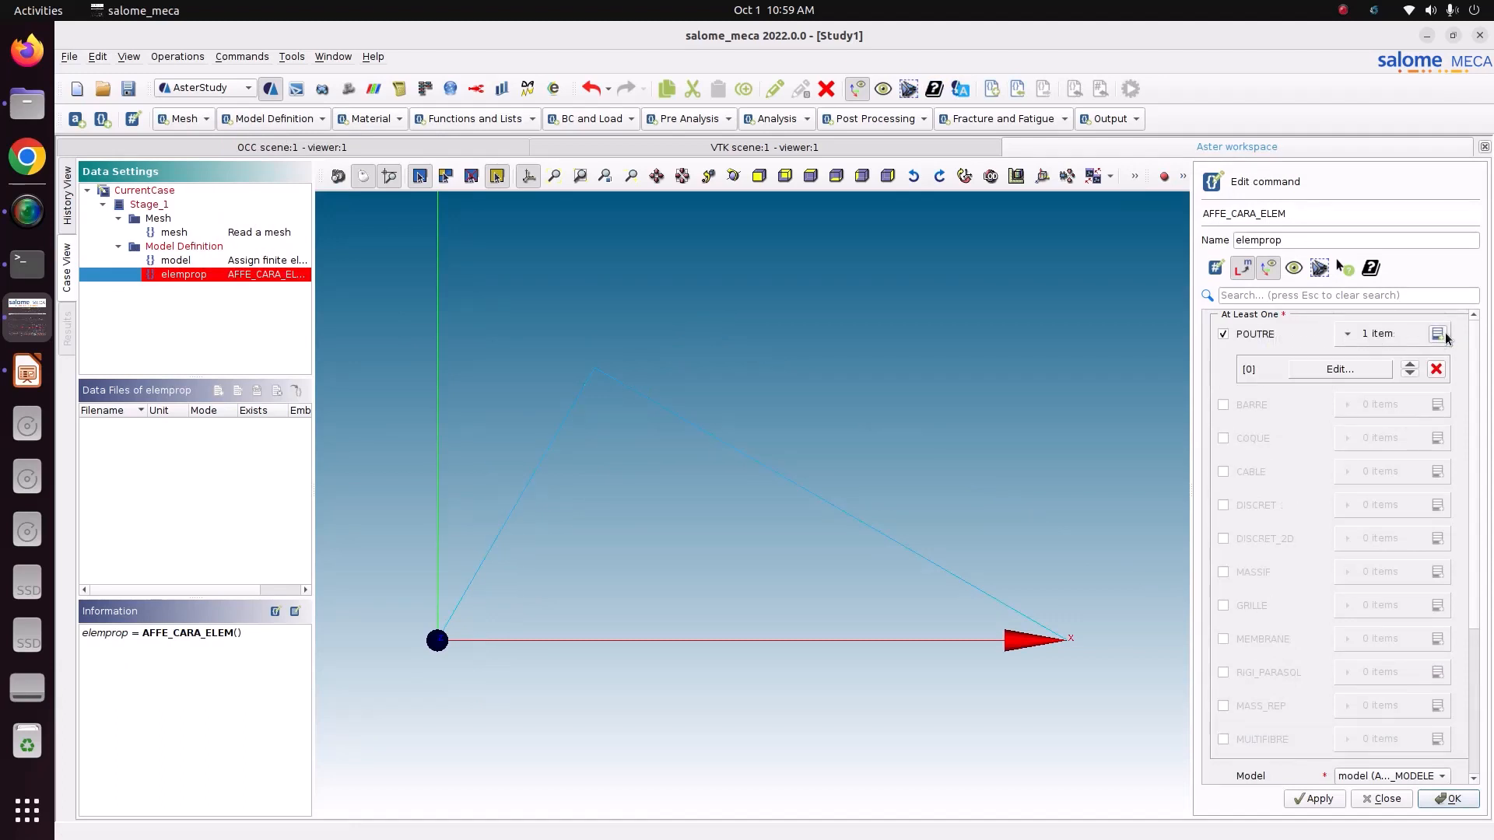
pyautogui.click(1357, 373)
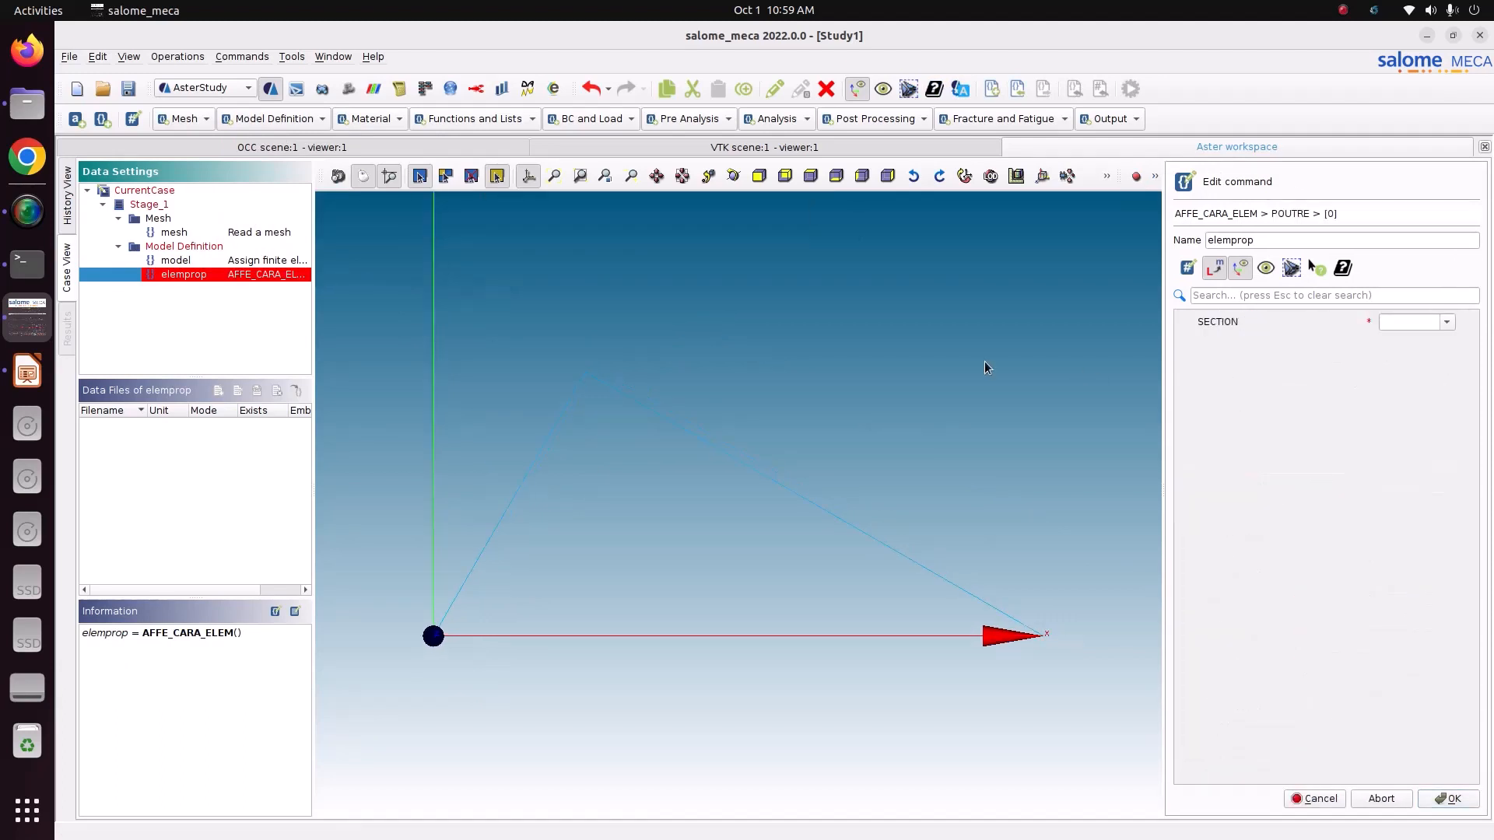
pyautogui.click(1447, 322)
pyautogui.click(1436, 367)
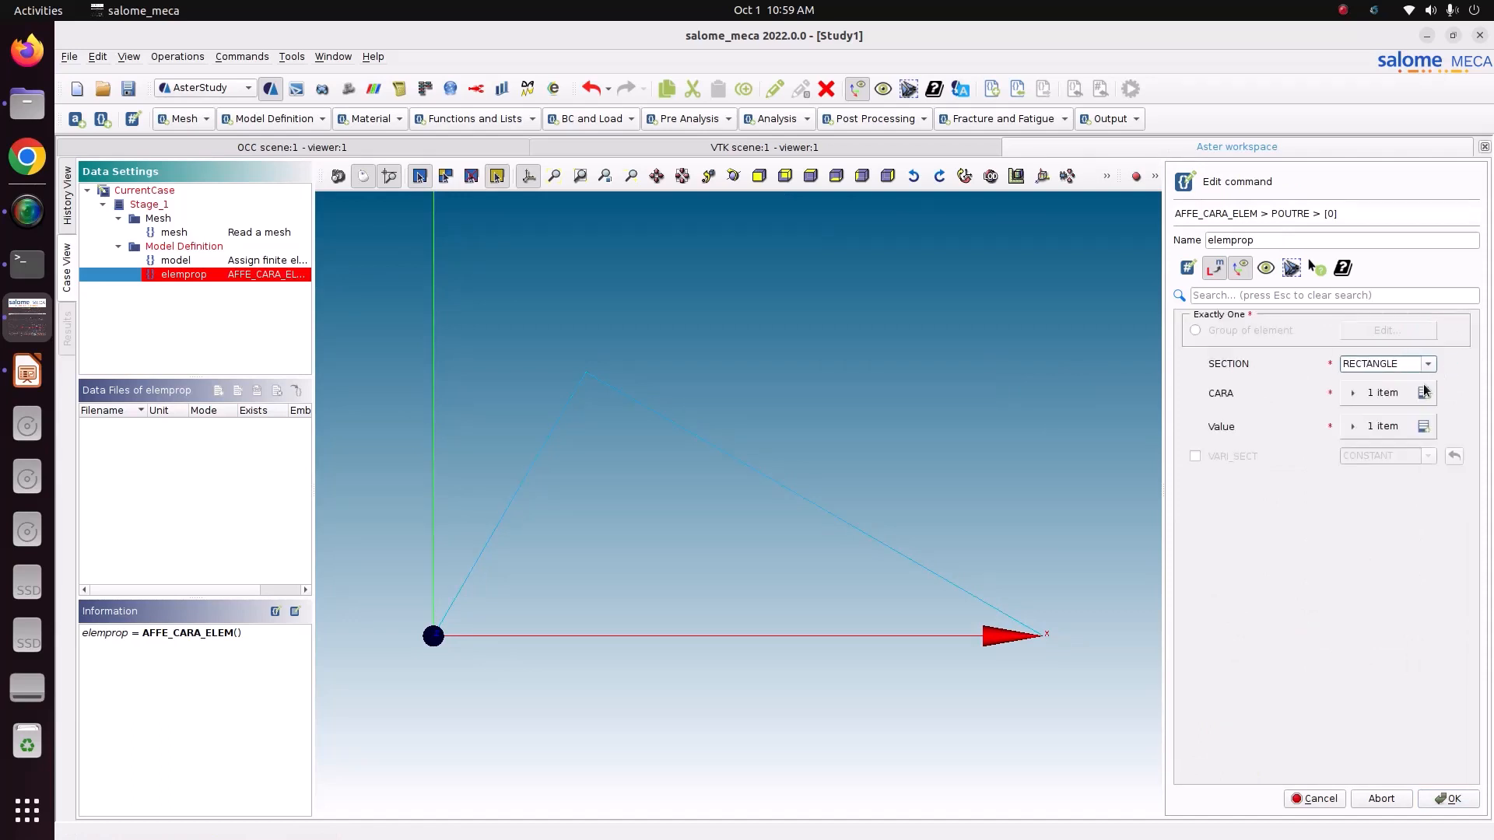
# Step: Define two CARA entries for the rectangular beam section, HY and HZ
pyautogui.click(1383, 393)
pyautogui.click(1382, 462)
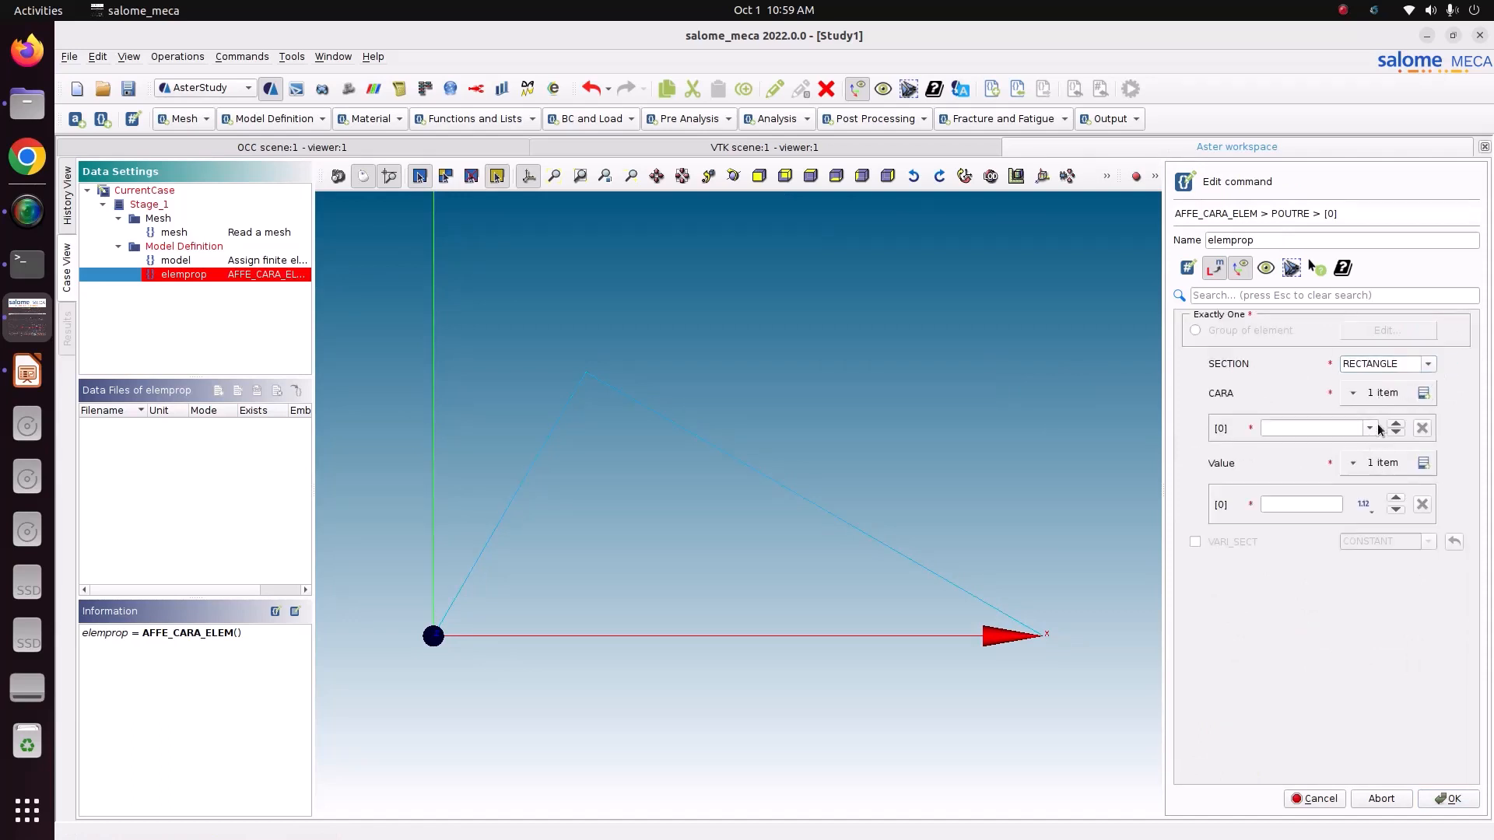
pyautogui.click(1381, 395)
pyautogui.click(1393, 401)
pyautogui.click(1423, 393)
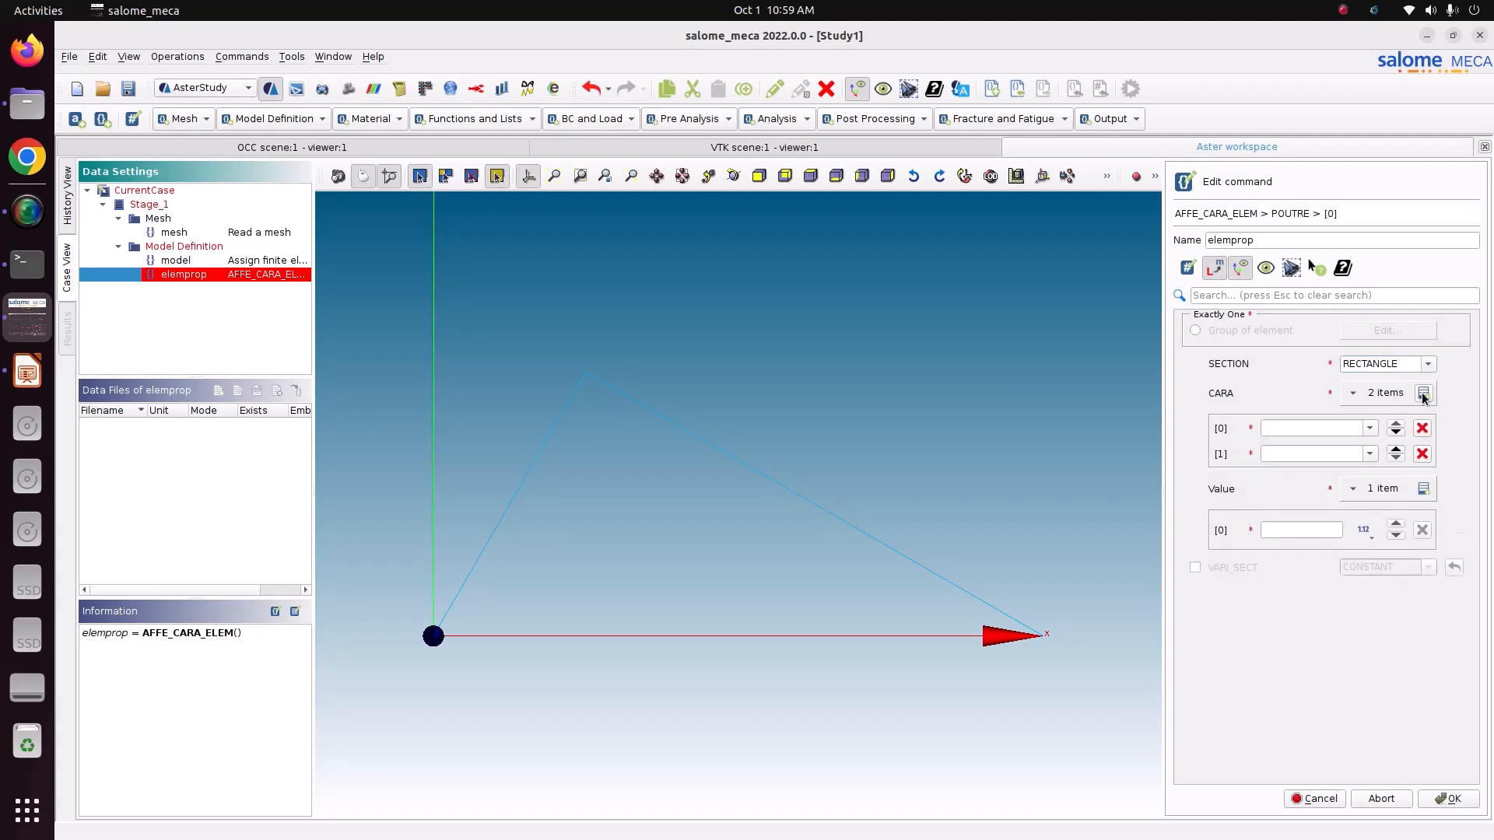
pyautogui.click(1369, 428)
pyautogui.click(1342, 484)
pyautogui.click(1368, 454)
pyautogui.click(1329, 523)
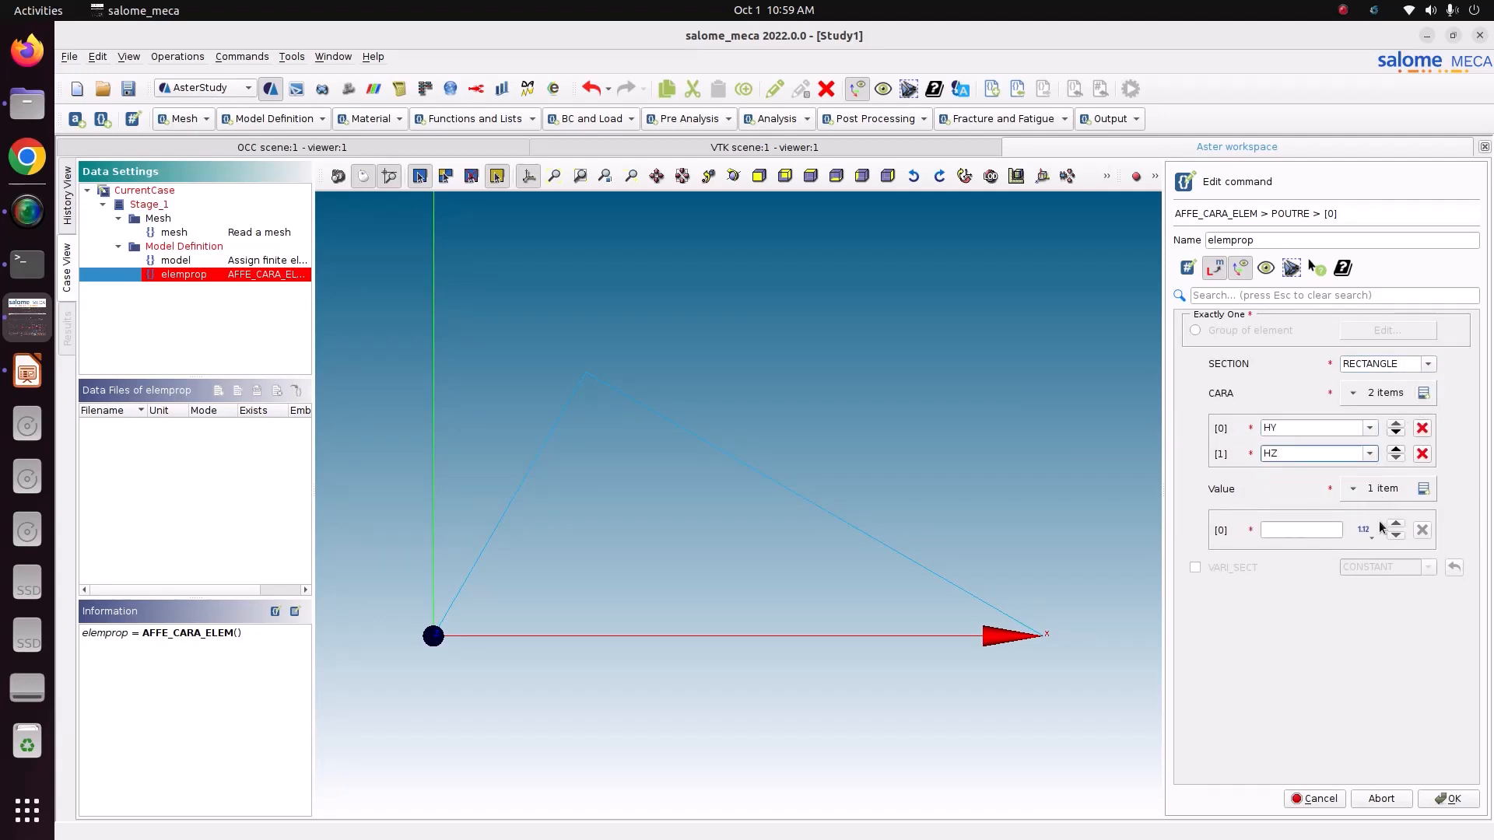
# Step: Add a second section value and set both values to 0.1
pyautogui.click(1423, 488)
pyautogui.click(1312, 529)
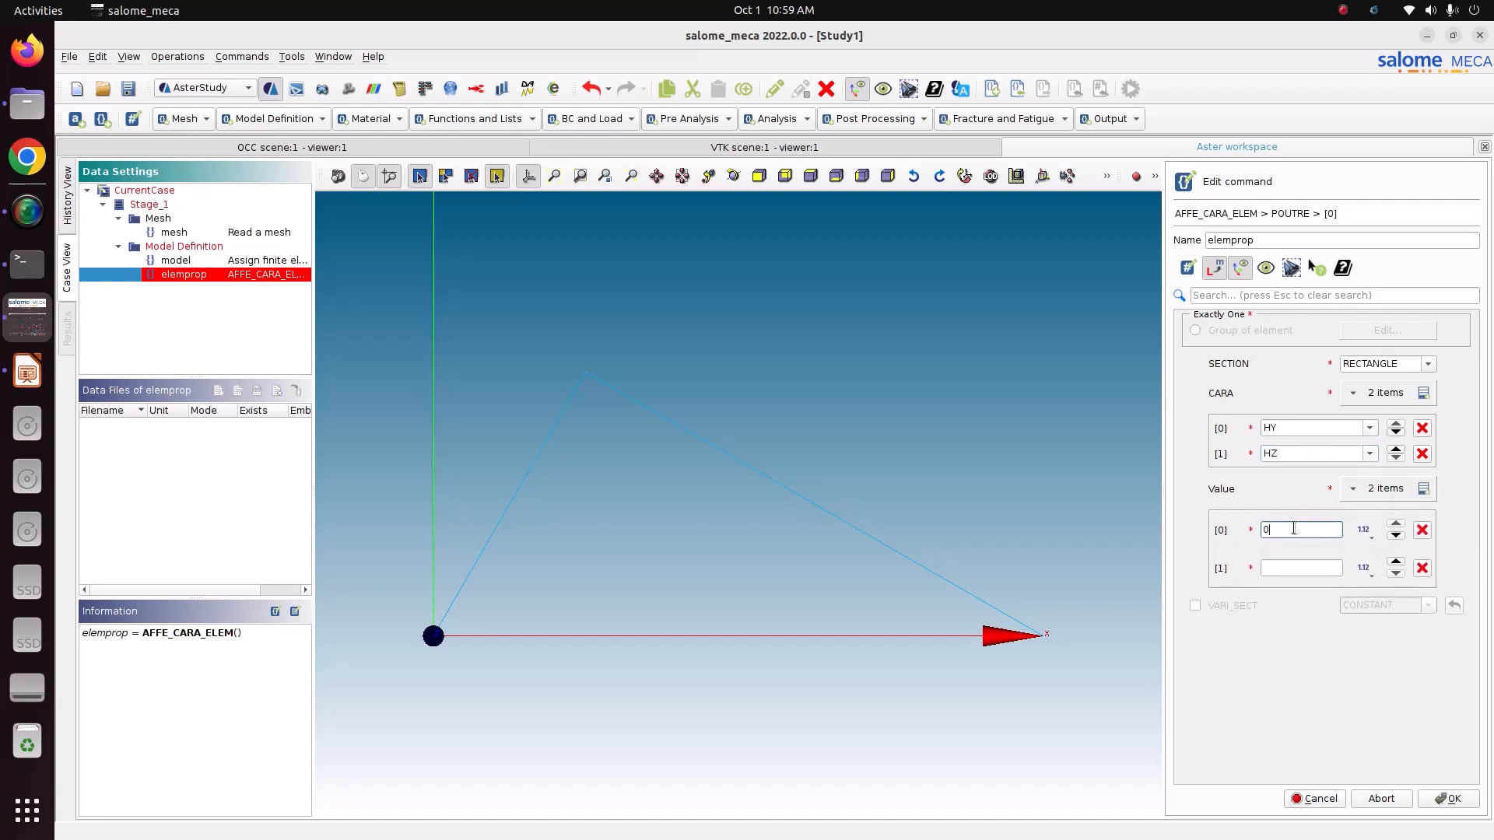
pyautogui.click(1291, 566)
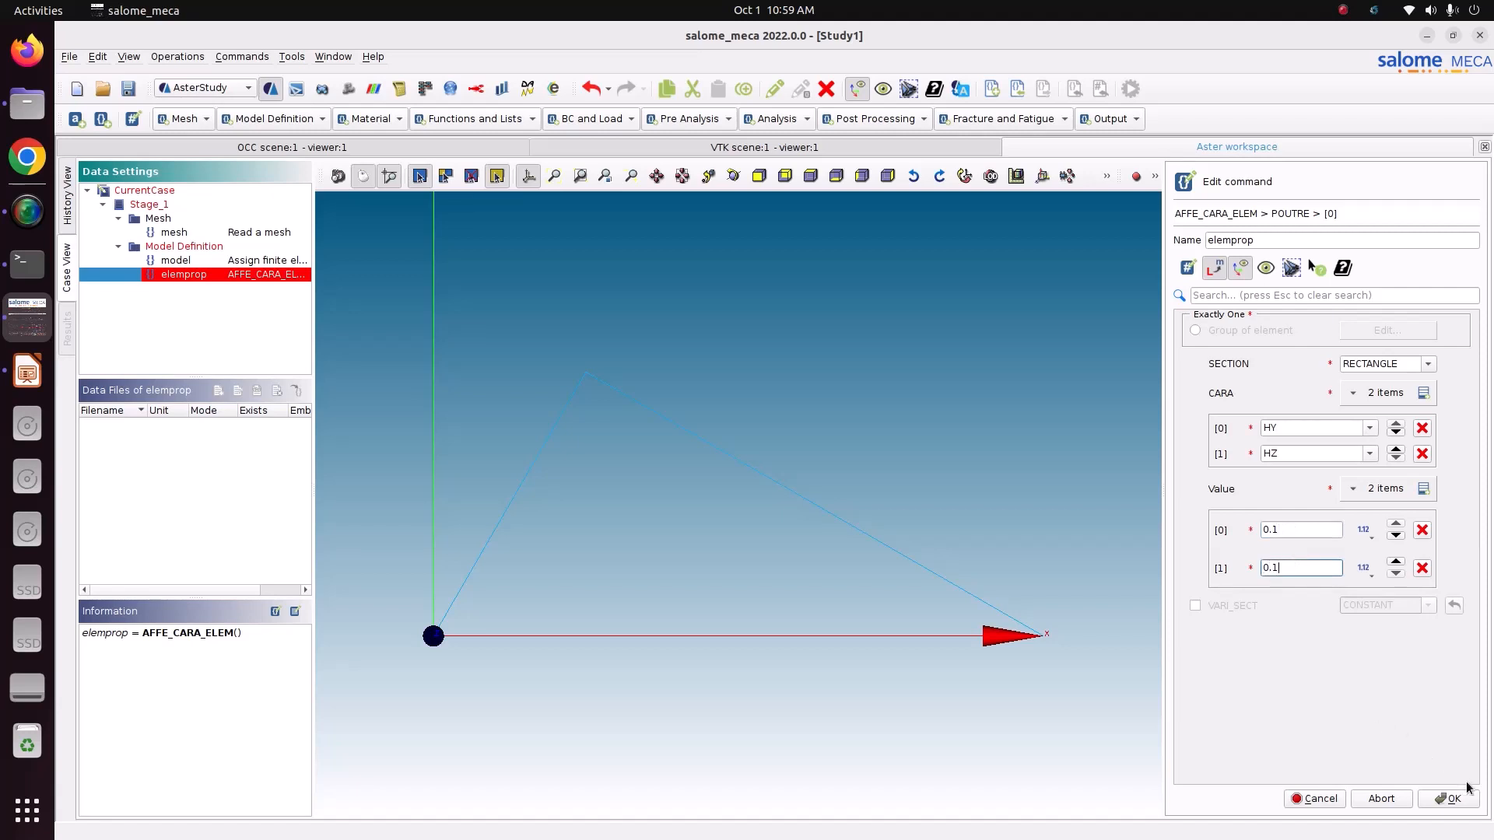
# Step: Apply the beam section to the truss element group and store the elemprop command
pyautogui.click(1239, 333)
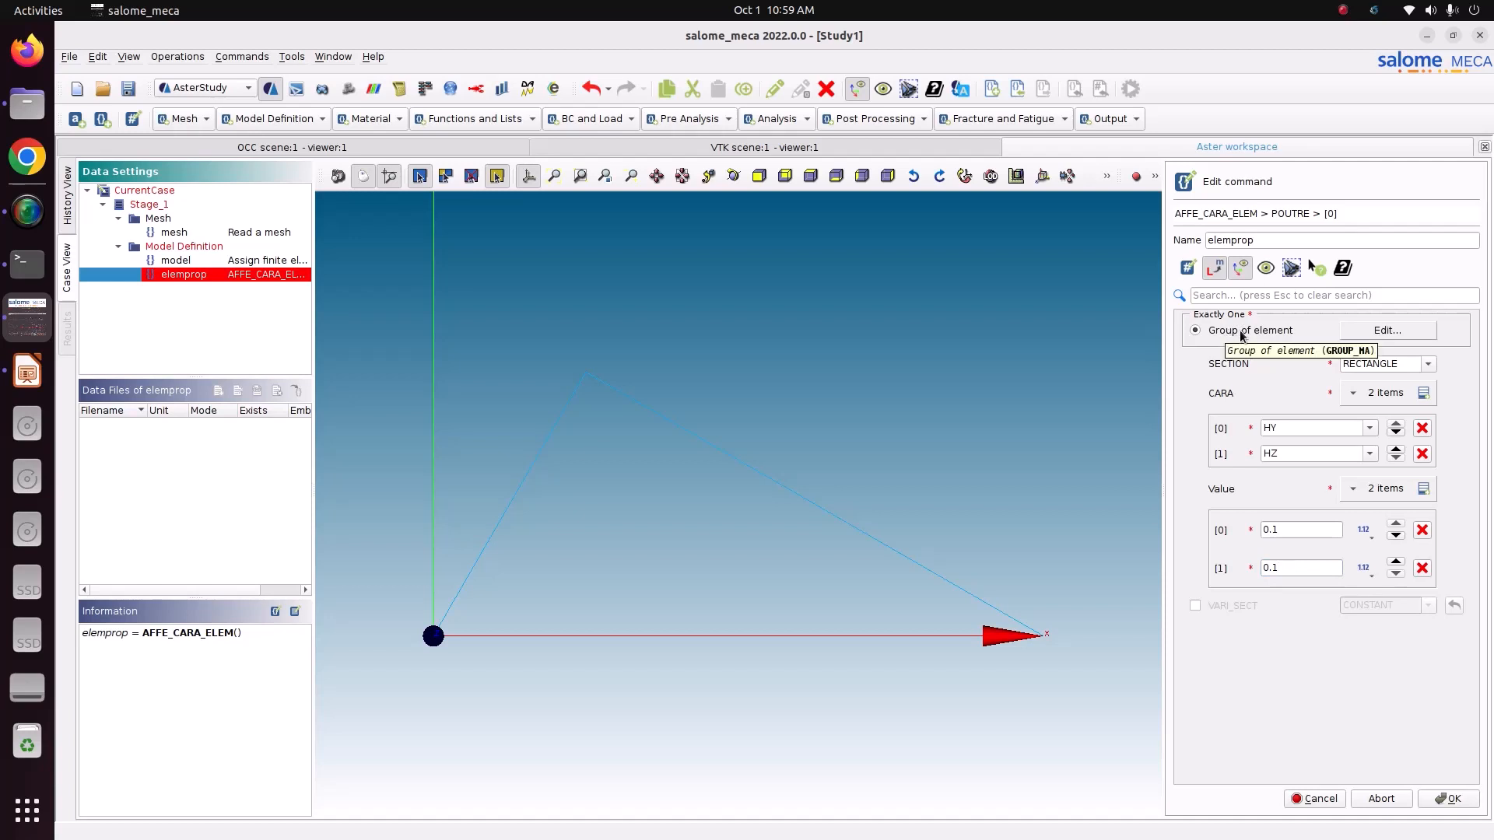
pyautogui.click(1387, 331)
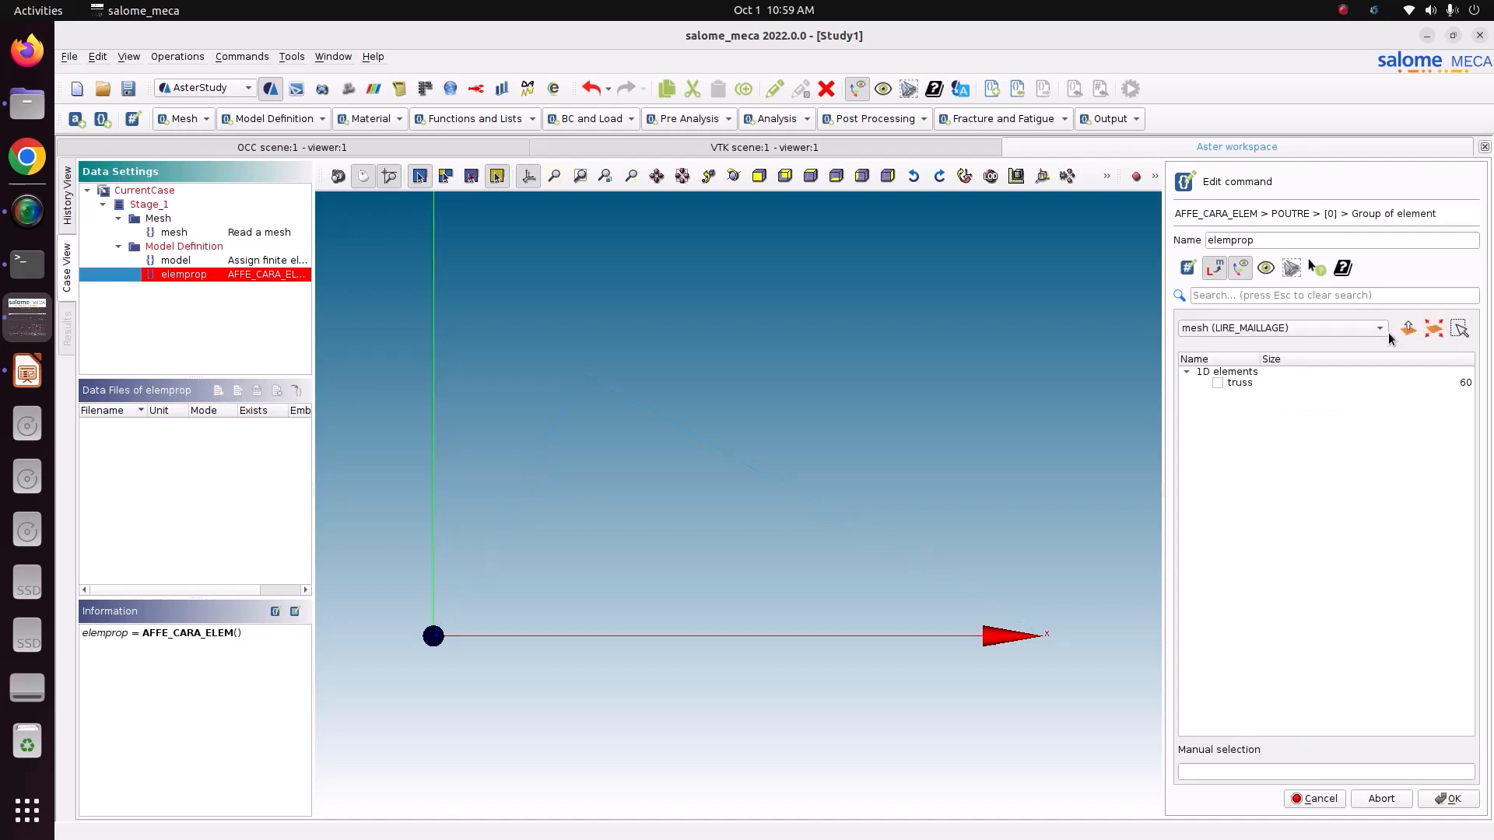
pyautogui.click(1218, 383)
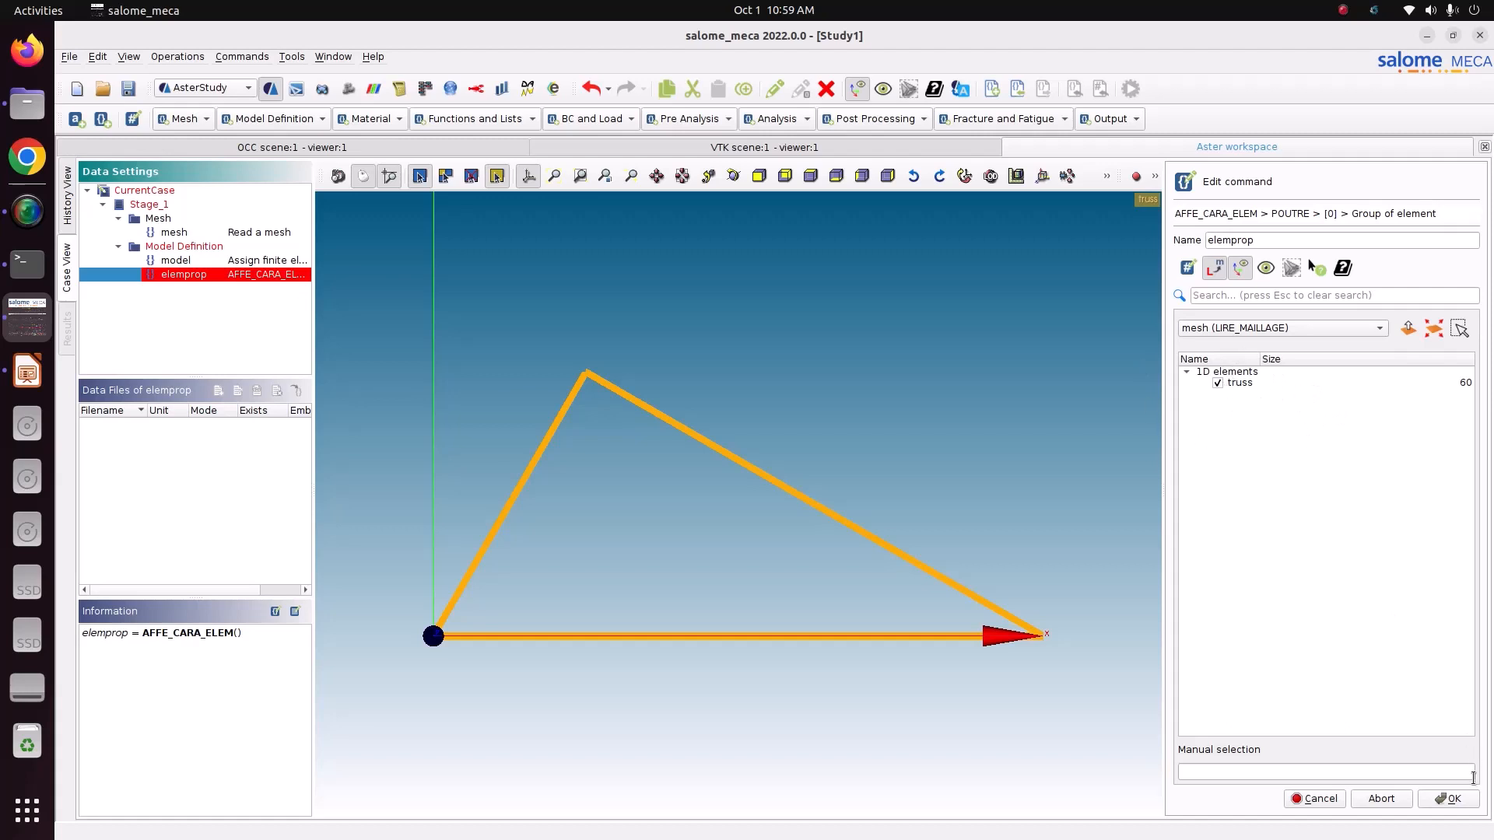
pyautogui.click(1452, 800)
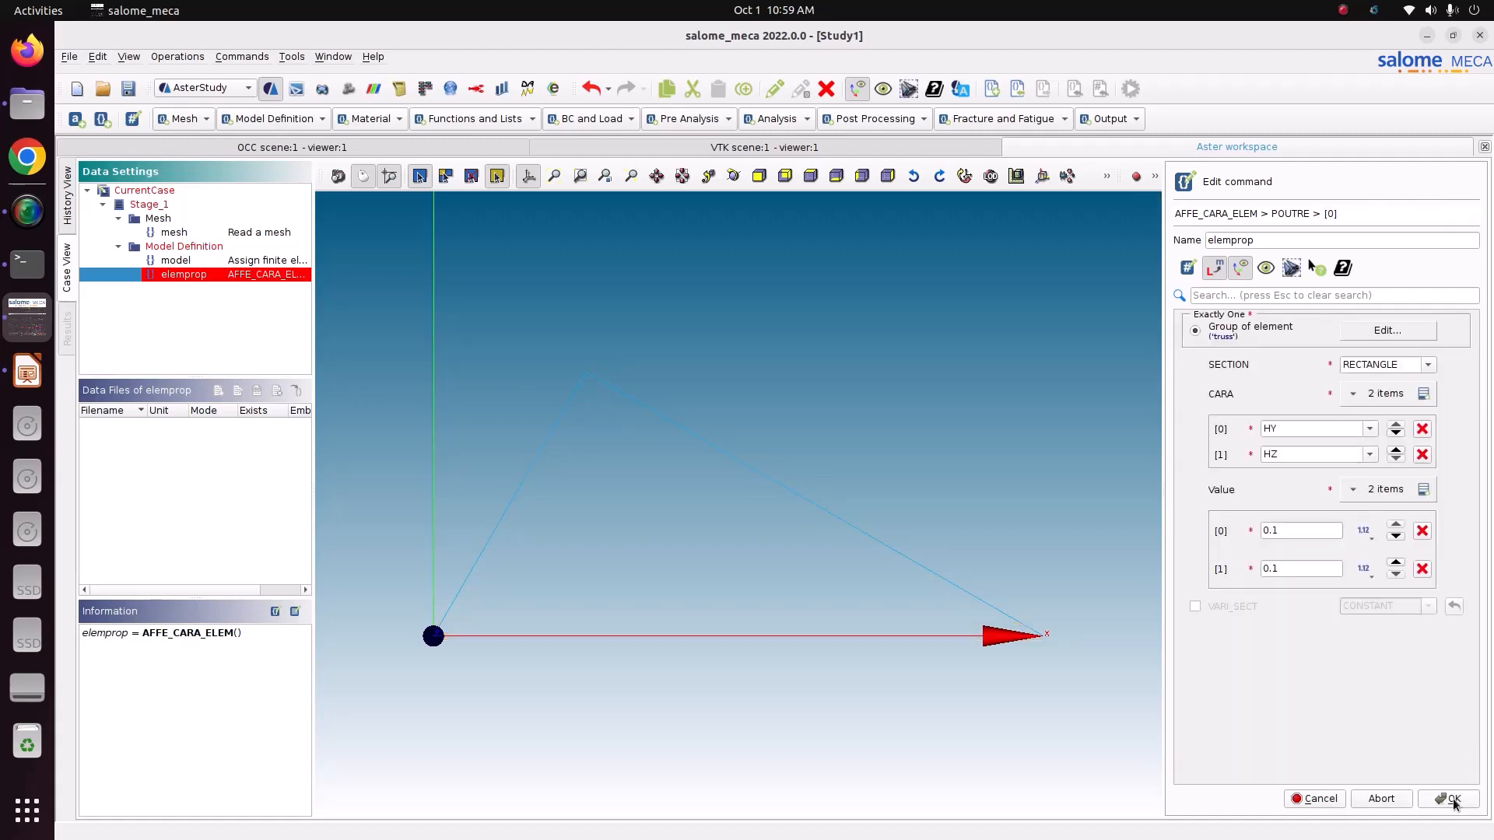
pyautogui.click(1452, 800)
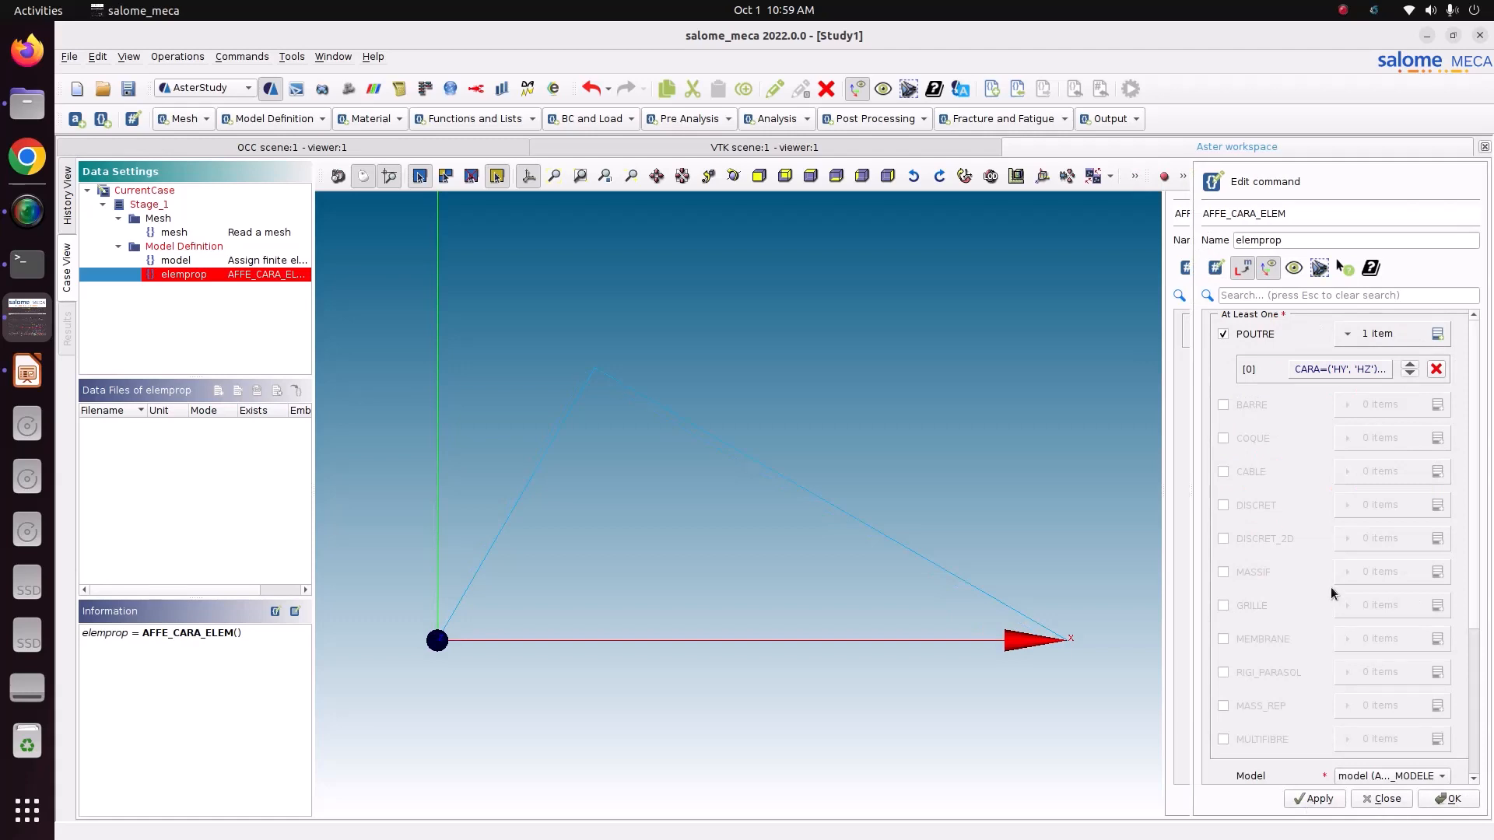
pyautogui.scroll(-5, 1330, 586)
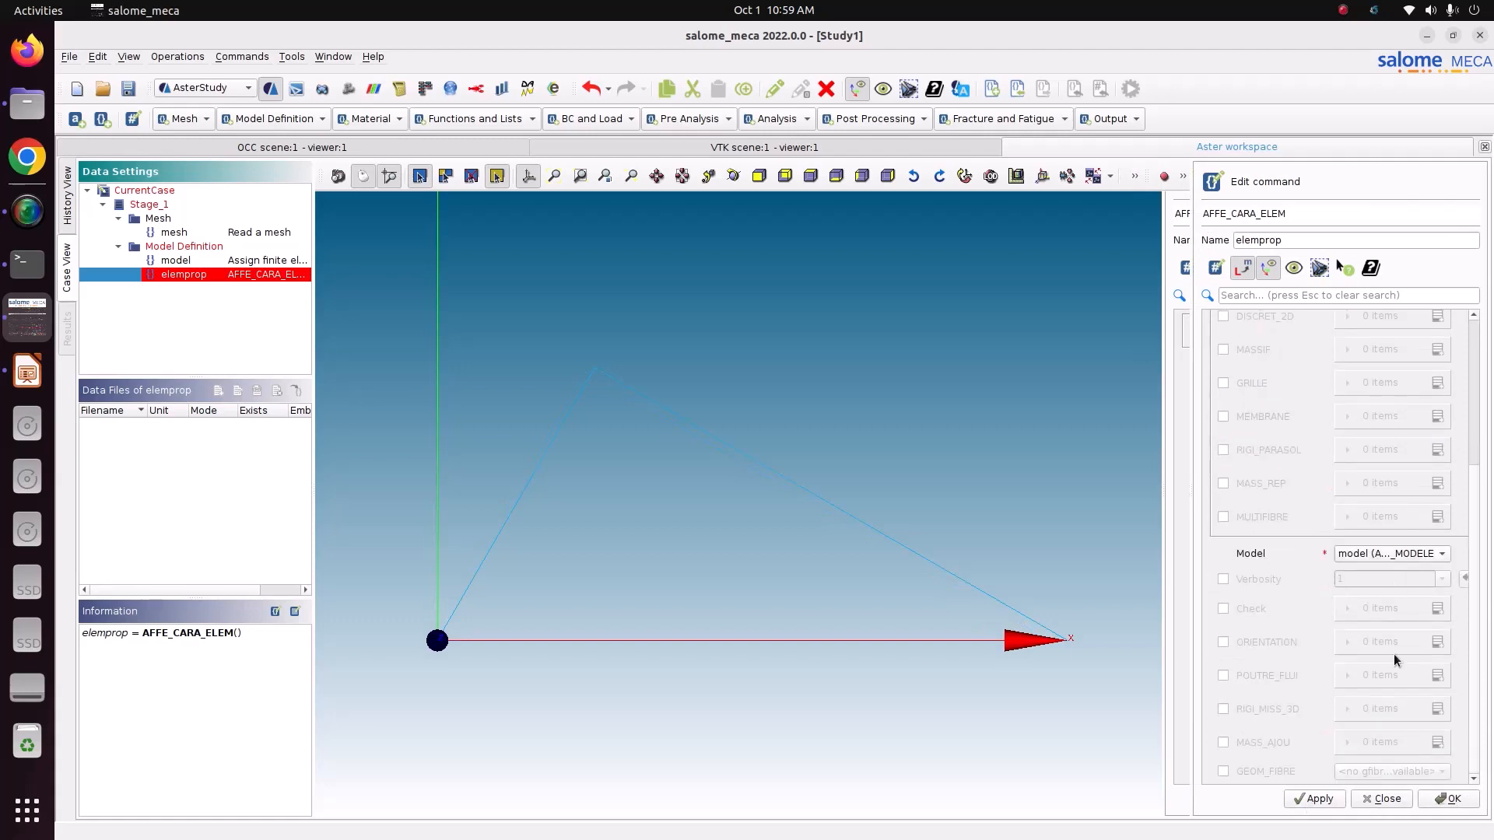
pyautogui.click(1333, 800)
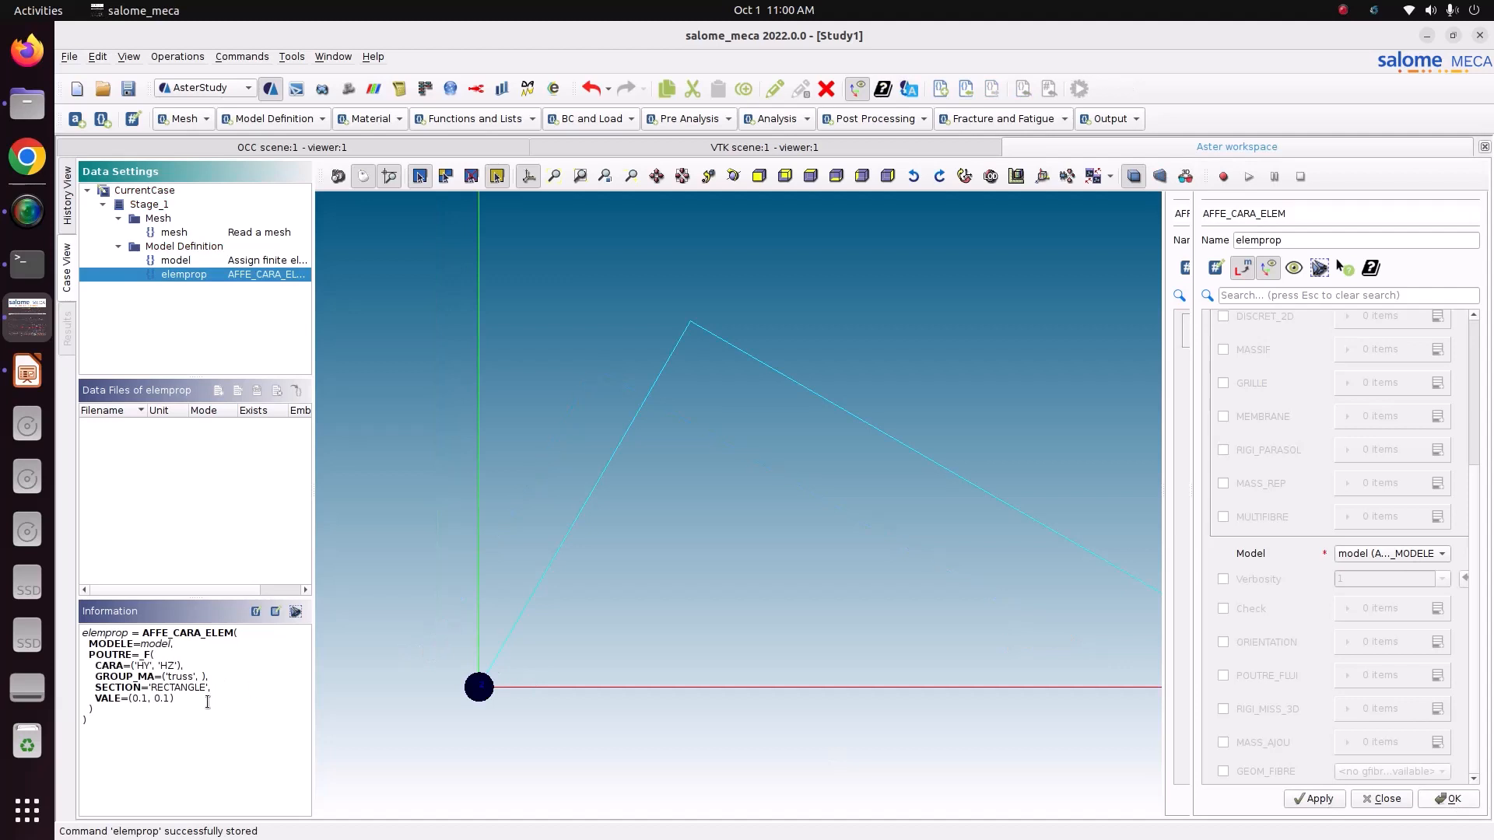
# Step: Add a Define a material command and enable linear isotropic elasticity for editing
pyautogui.click(389, 121)
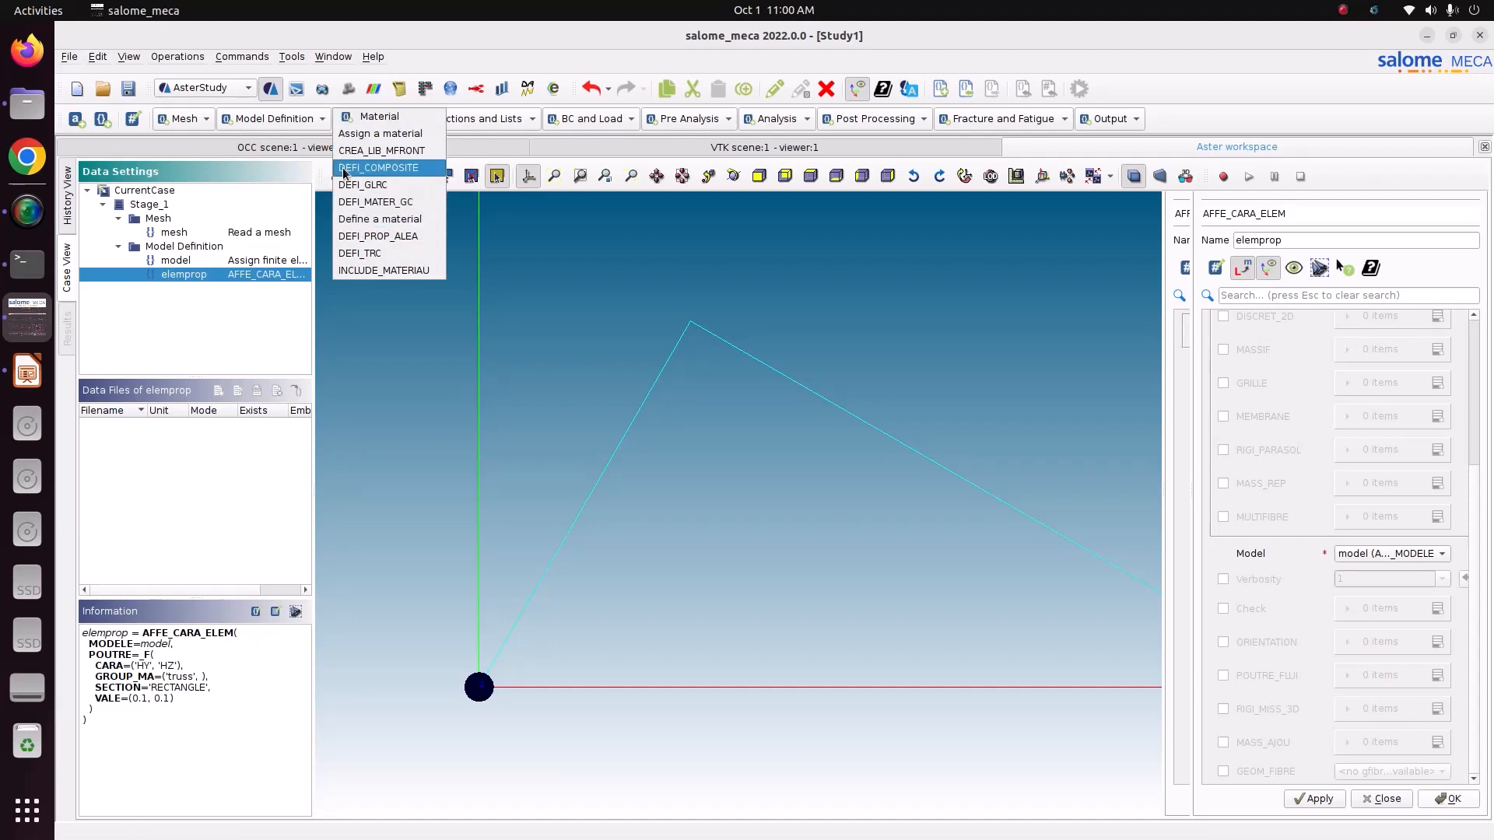
pyautogui.click(369, 236)
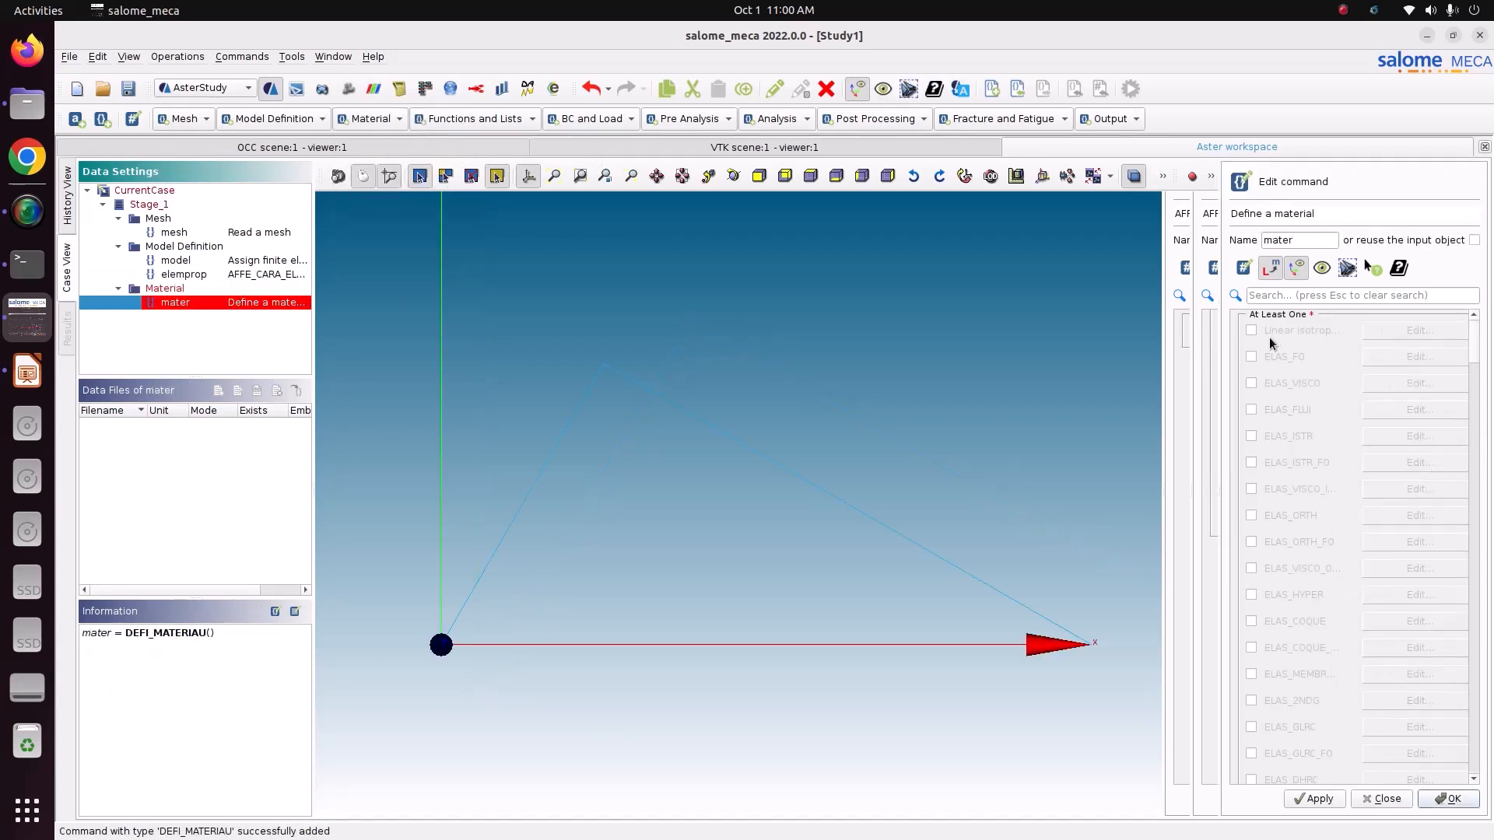
pyautogui.click(1273, 333)
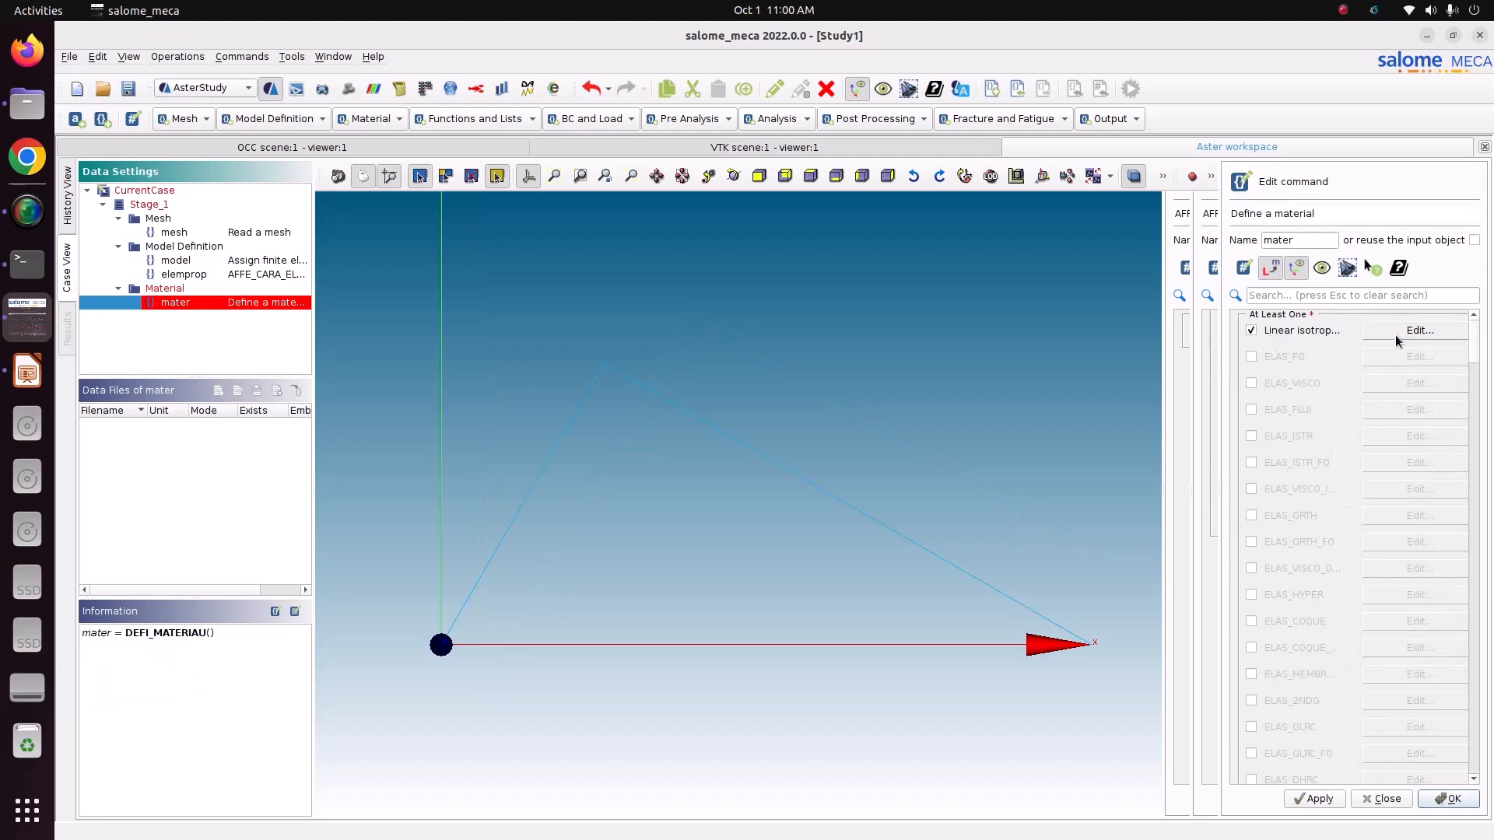
pyautogui.click(1418, 331)
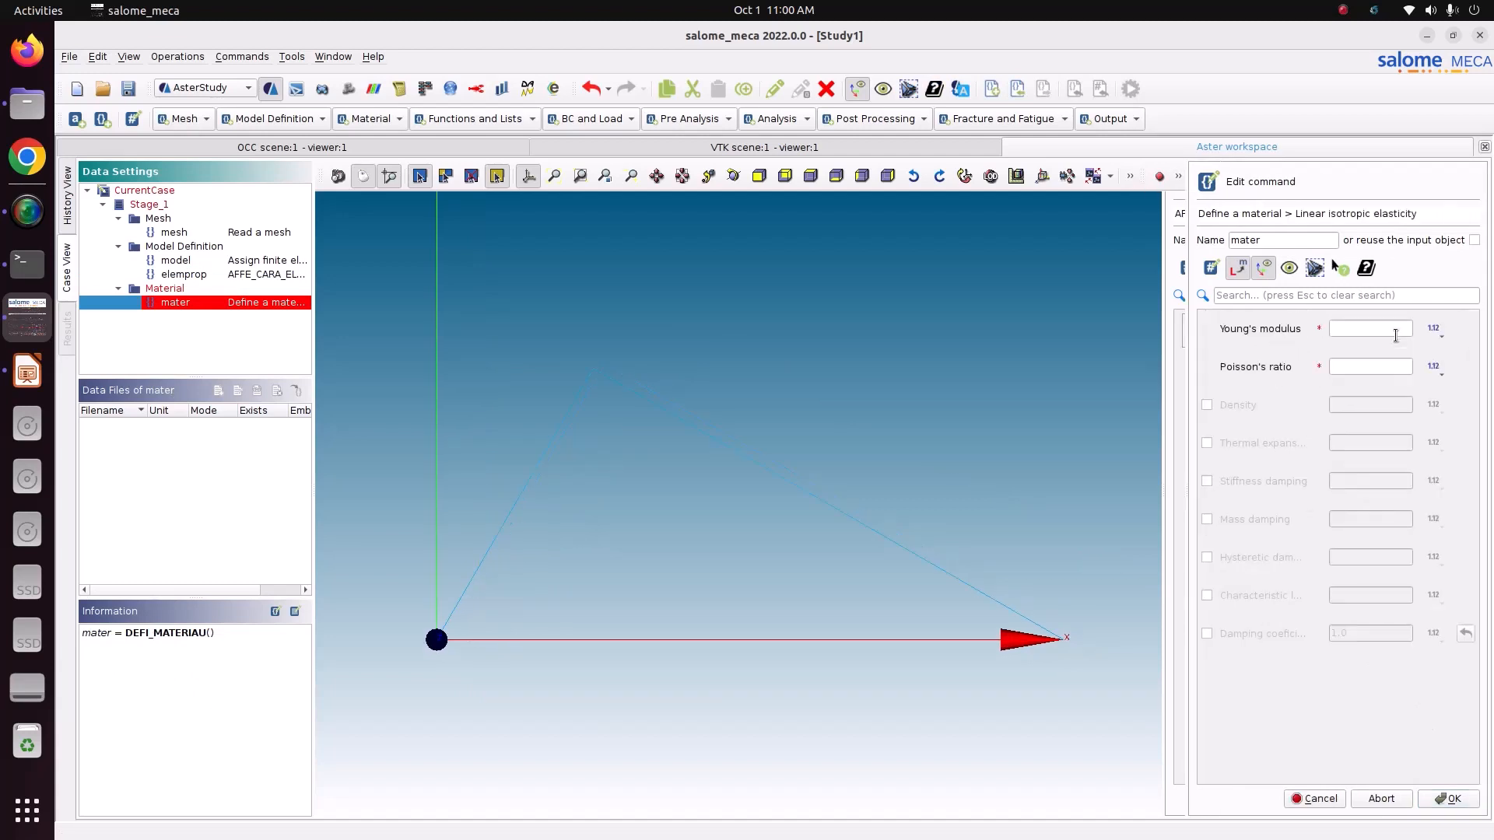
# Step: Set Young's modulus to 210e9 and Poisson's ratio to 0.3, and store the material
pyautogui.click(1339, 328)
pyautogui.write('210e9')
pyautogui.click(1352, 363)
pyautogui.write('0.3')
pyautogui.click(1447, 792)
pyautogui.click(1449, 799)
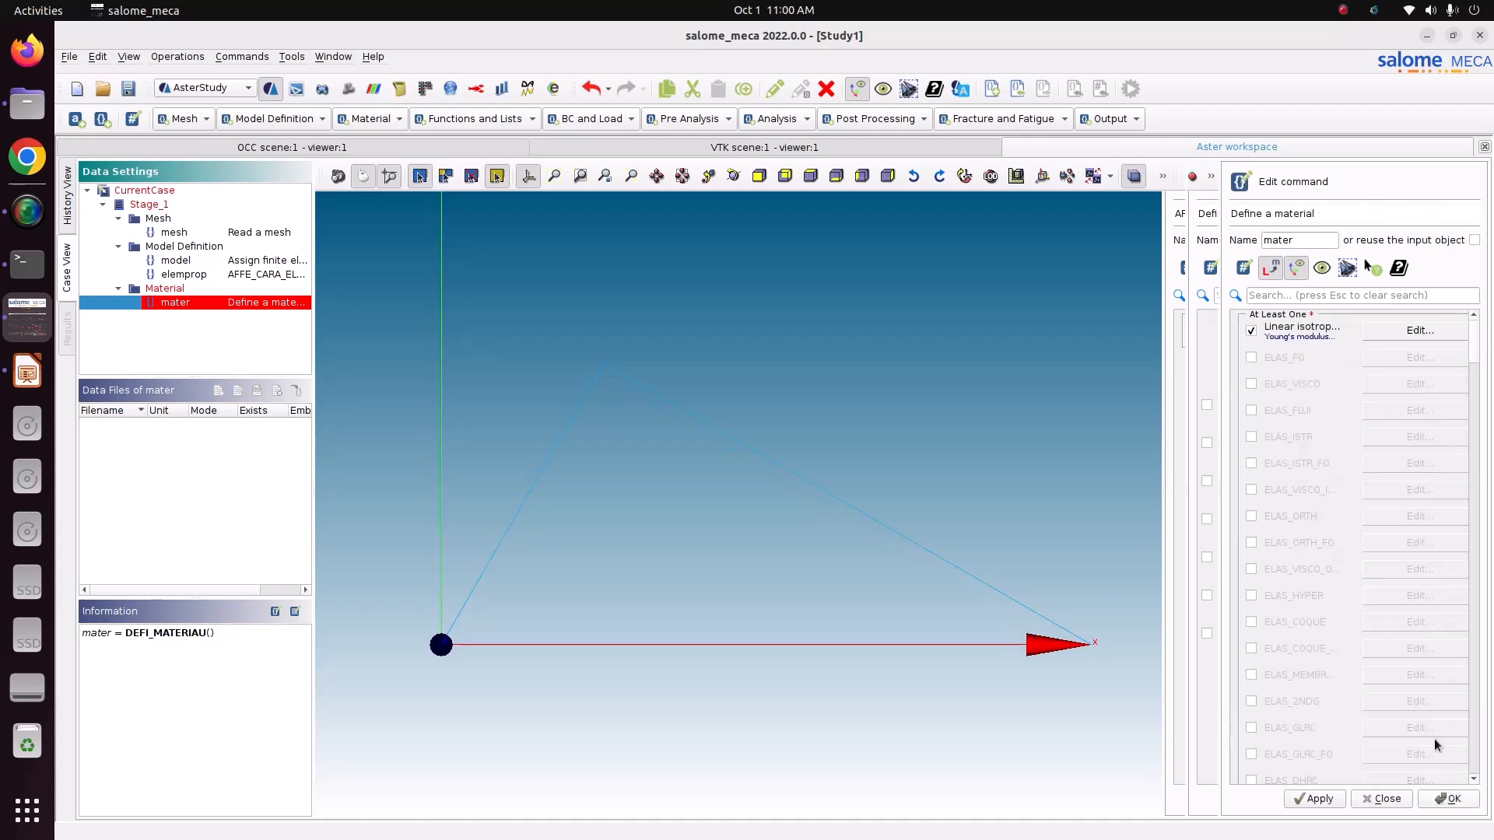
pyautogui.click(1314, 800)
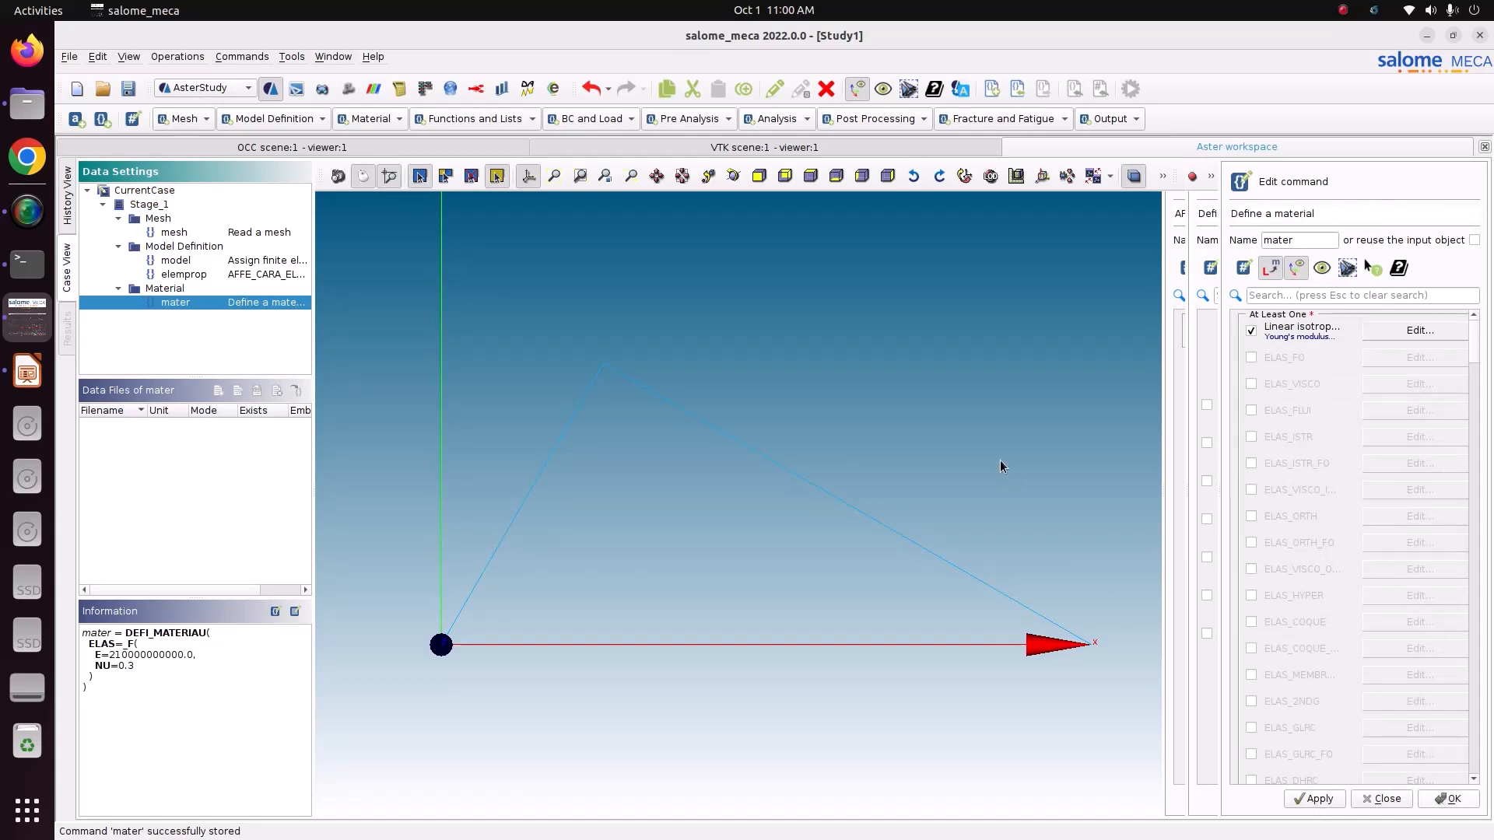
pyautogui.click(1448, 799)
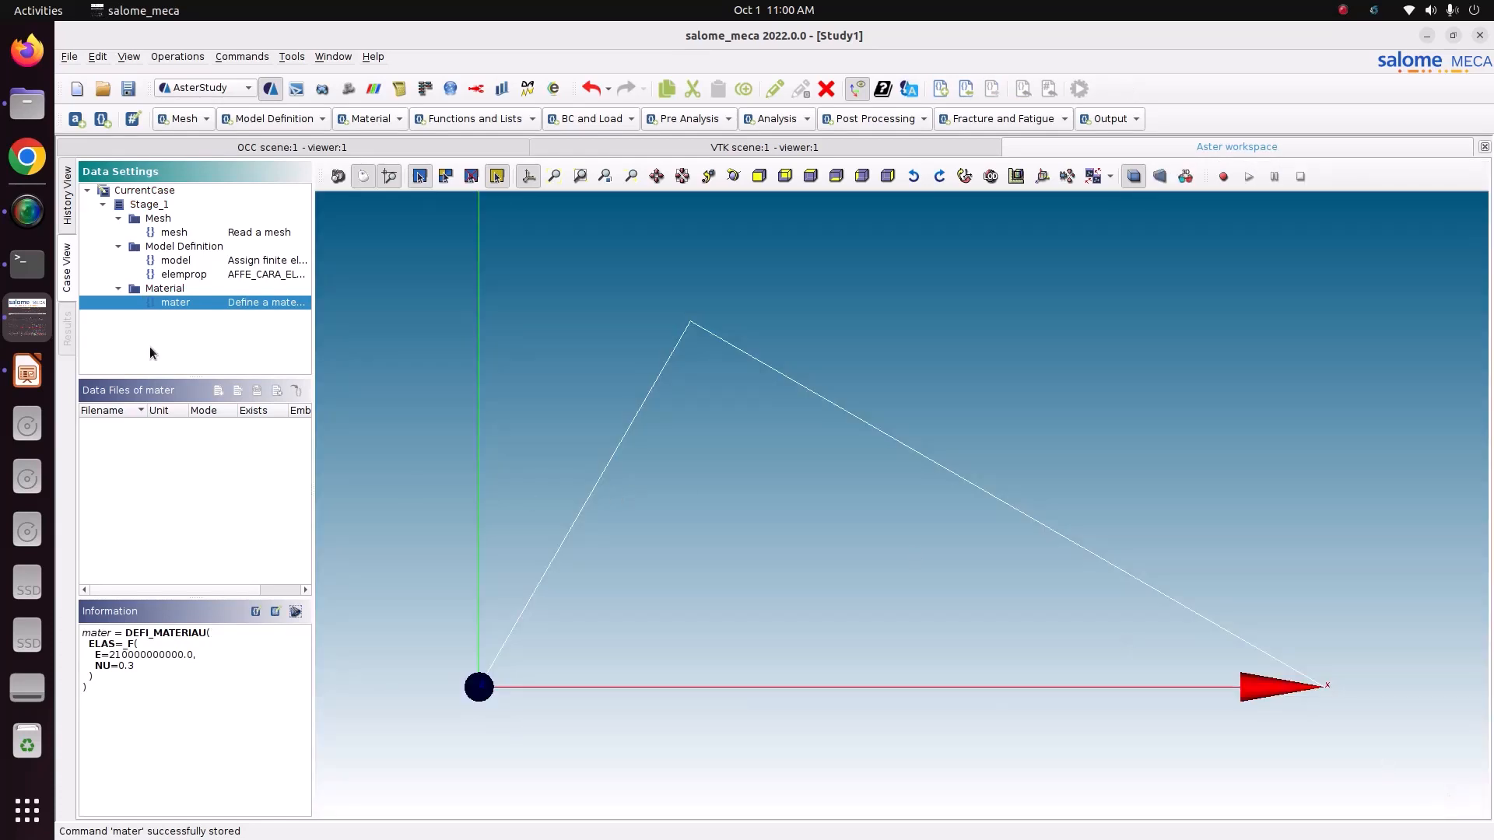
# Step: Add an Assign a material command using both the mesh and the model, with one material assignment
pyautogui.click(377, 121)
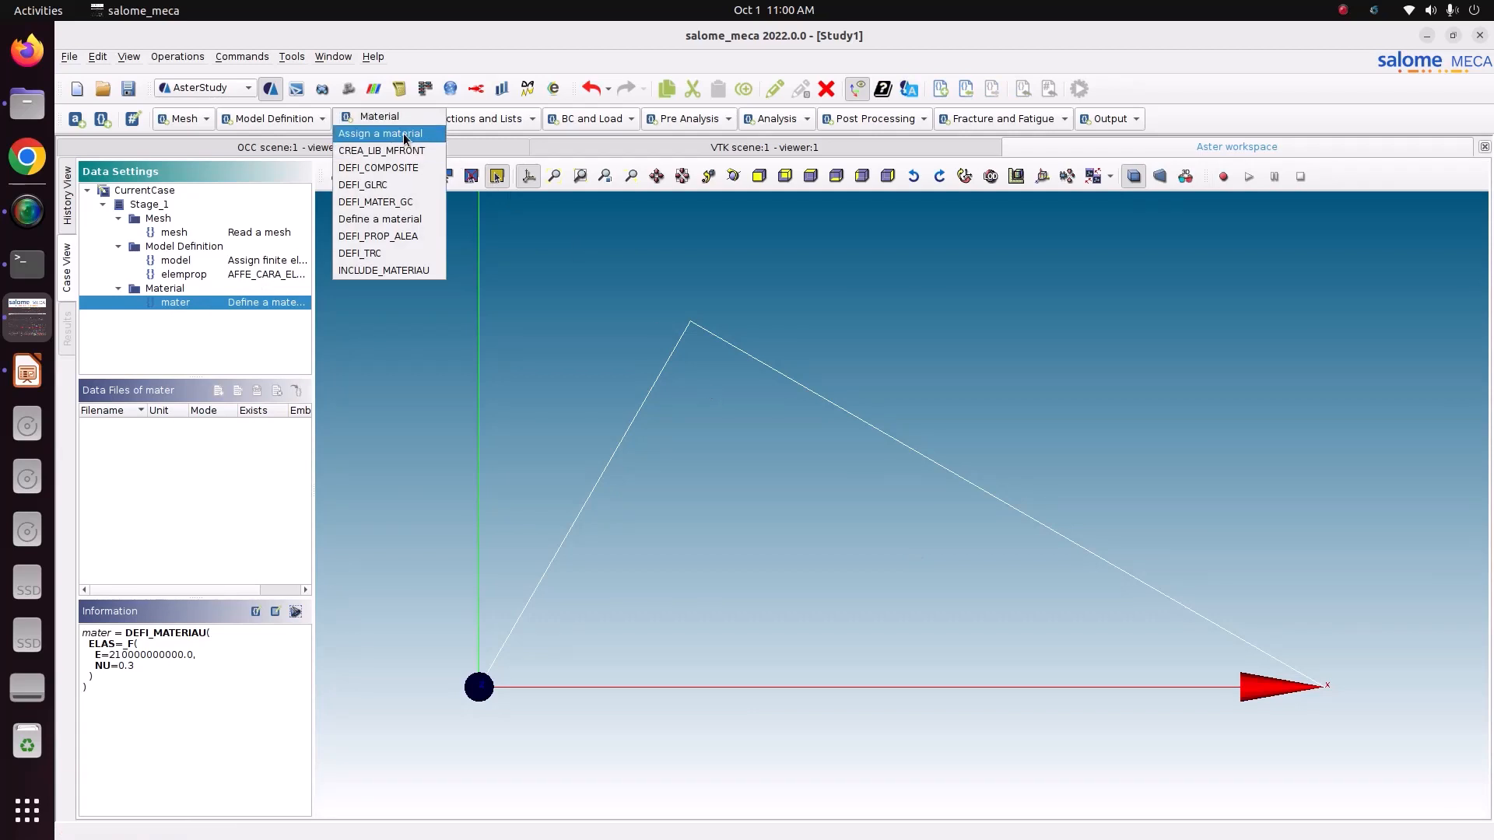
pyautogui.click(403, 133)
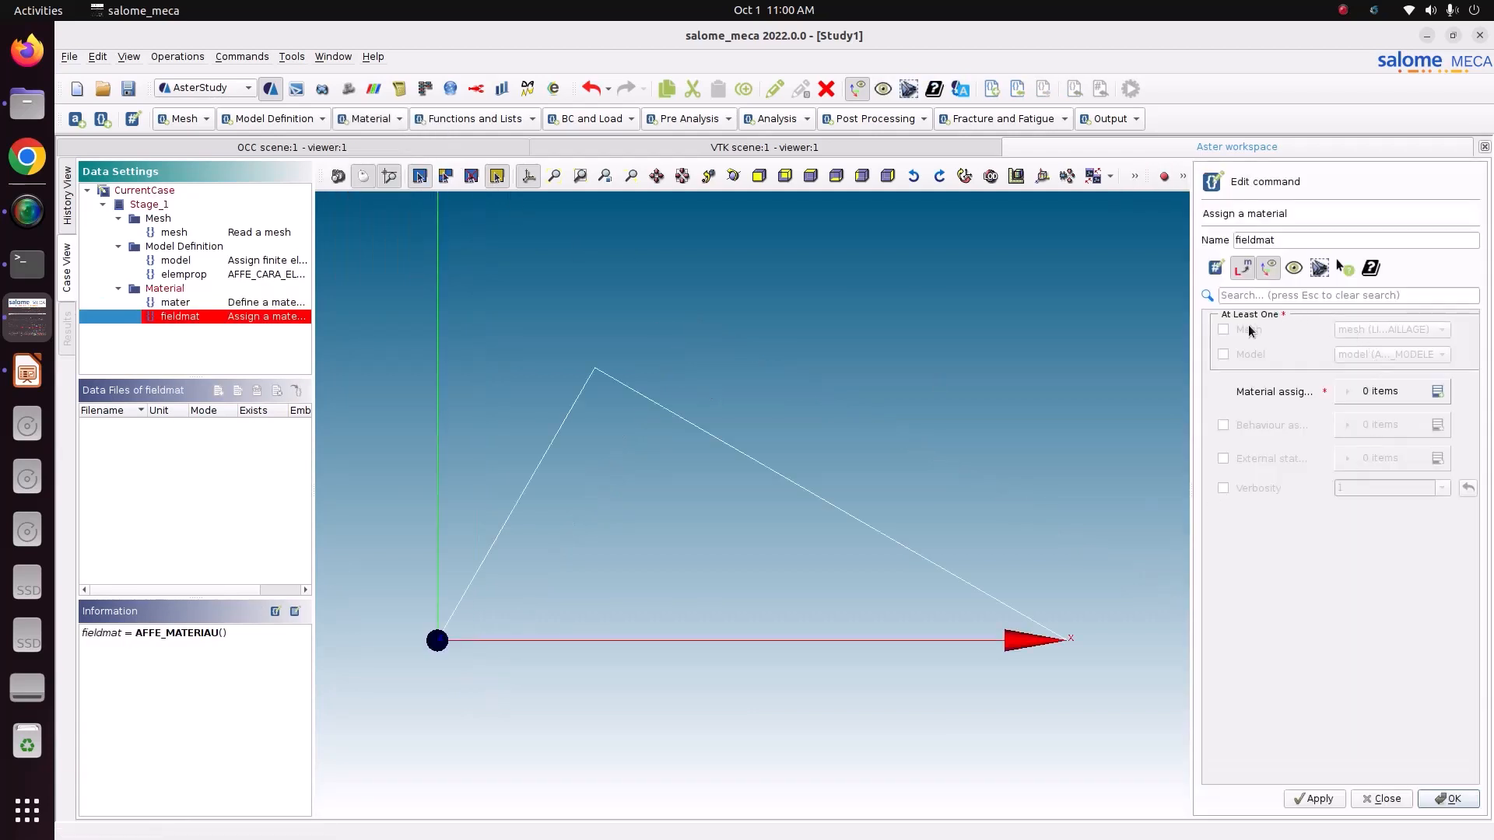
pyautogui.click(1248, 330)
pyautogui.click(1248, 354)
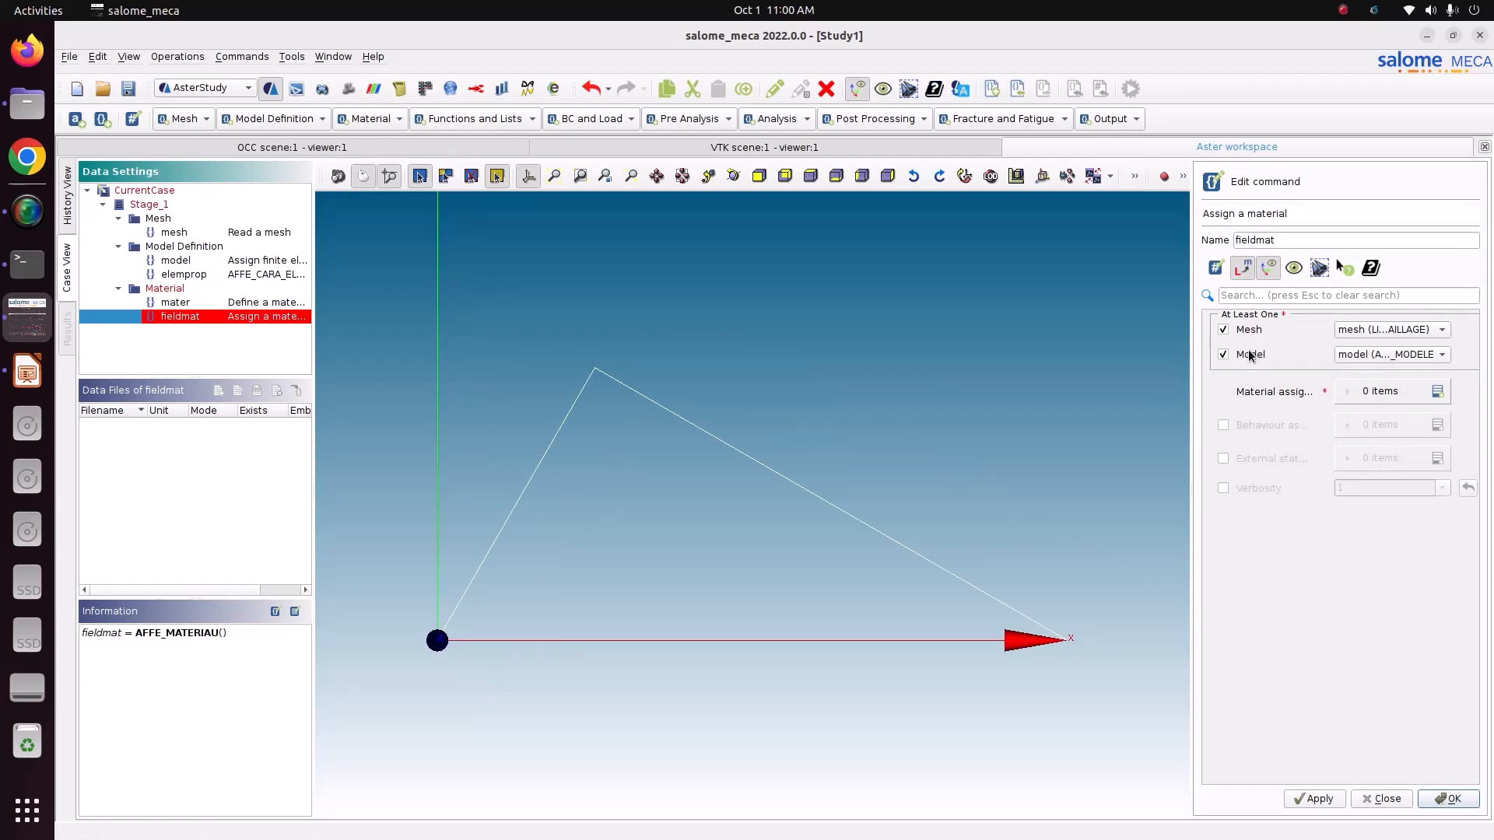
pyautogui.click(1435, 392)
pyautogui.click(1339, 427)
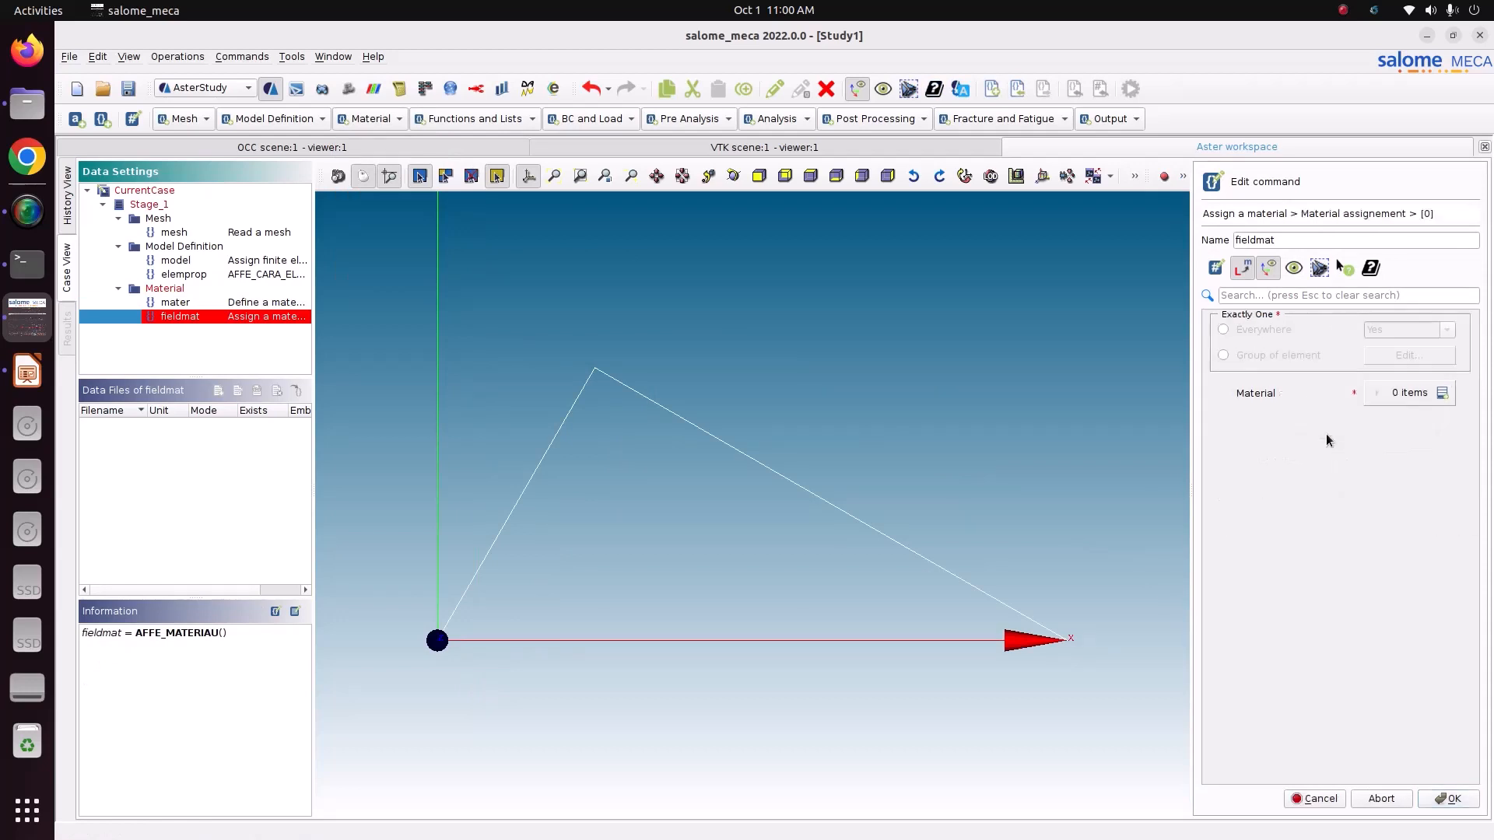
# Step: Assign the material mater everywhere and store the fieldmat command
pyautogui.click(1258, 330)
pyautogui.click(1440, 393)
pyautogui.click(1383, 427)
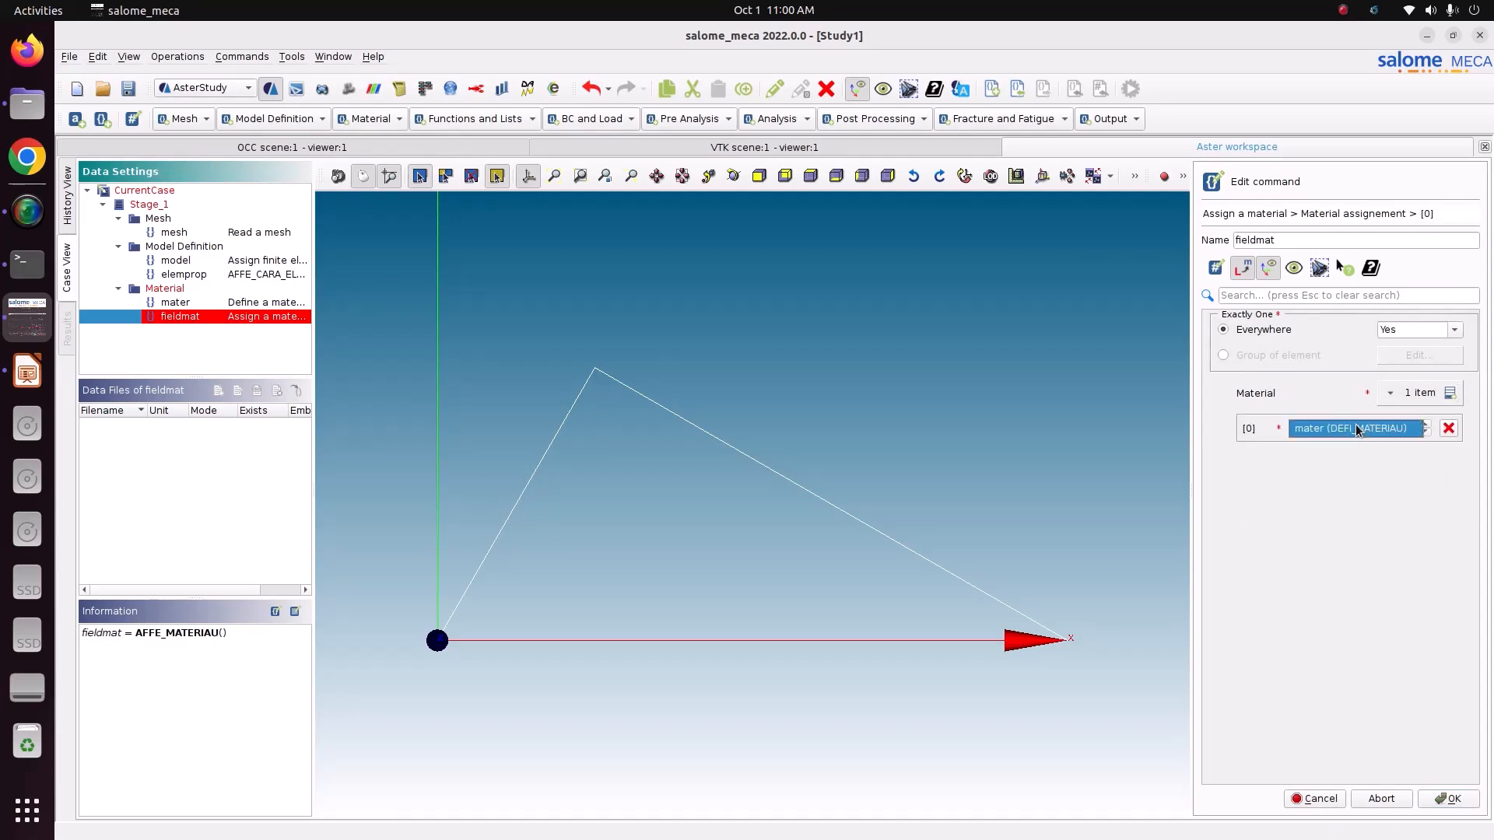
pyautogui.click(1356, 429)
pyautogui.click(1438, 804)
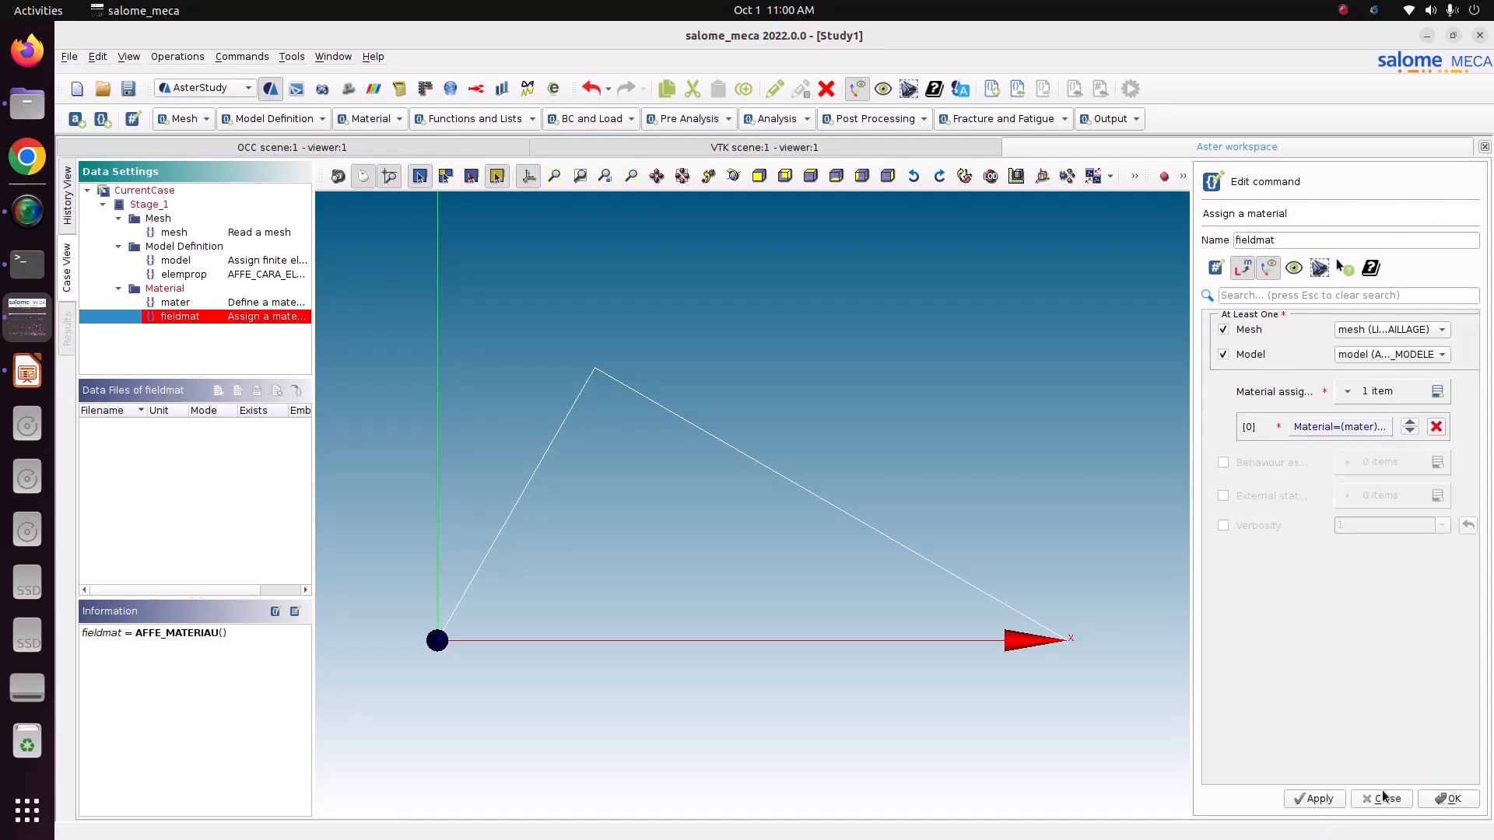
pyautogui.click(1320, 800)
pyautogui.click(1439, 795)
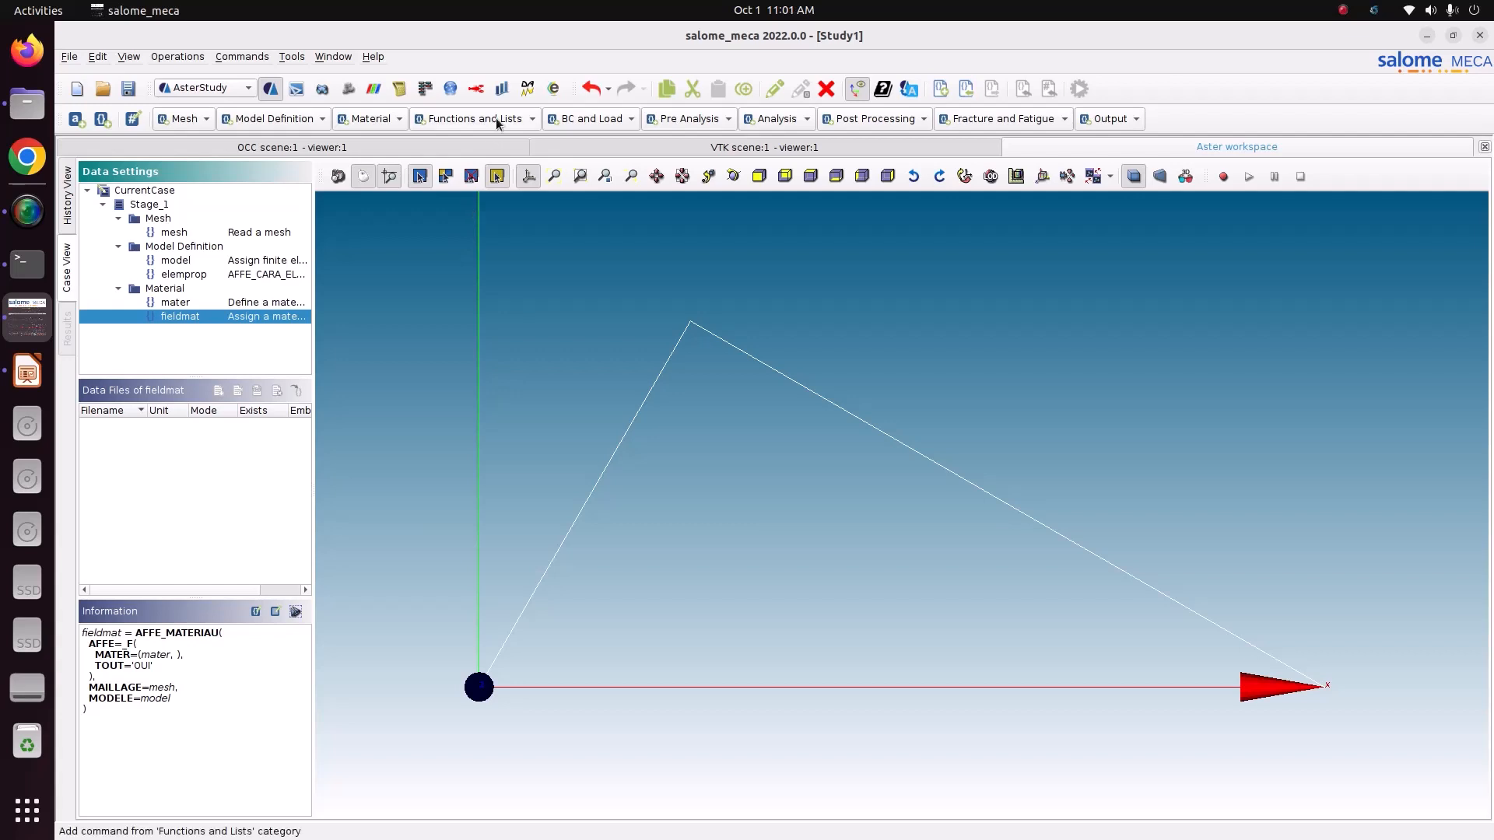
# Step: Add an Assign mechanical load command and enable Enforce DOF with one item
pyautogui.click(587, 119)
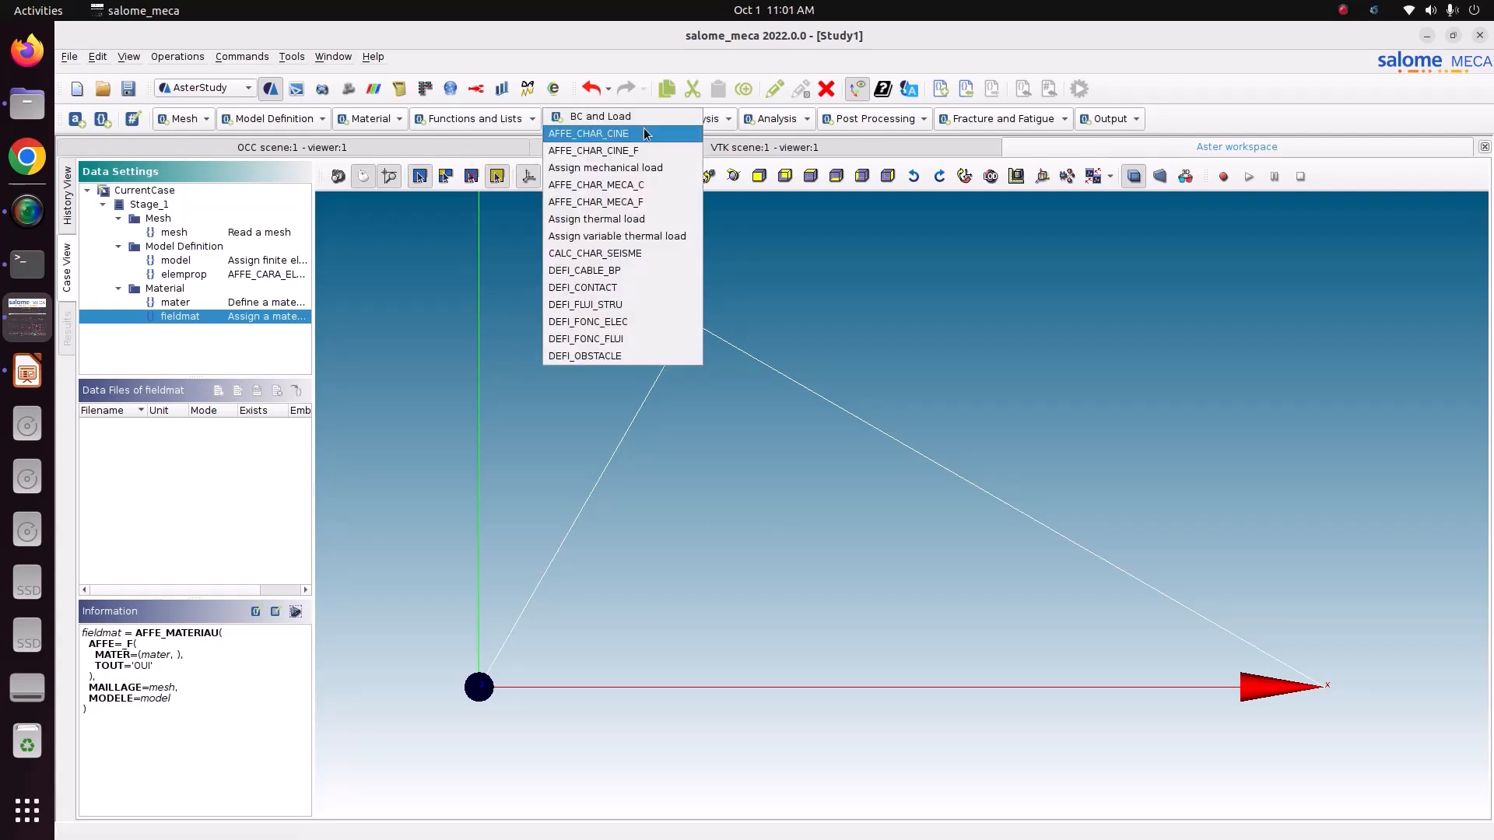
pyautogui.click(623, 168)
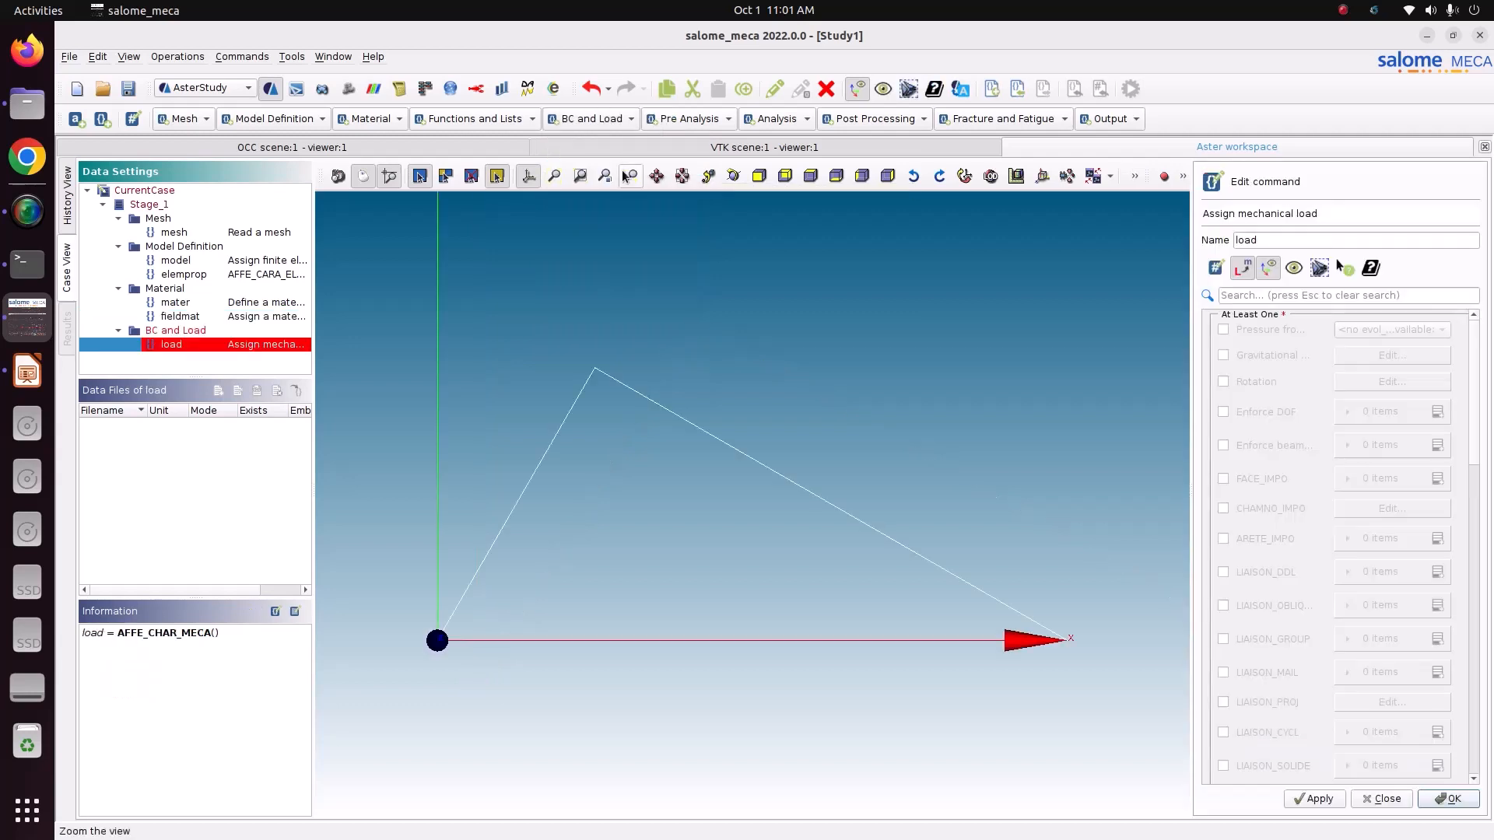
pyautogui.click(1281, 239)
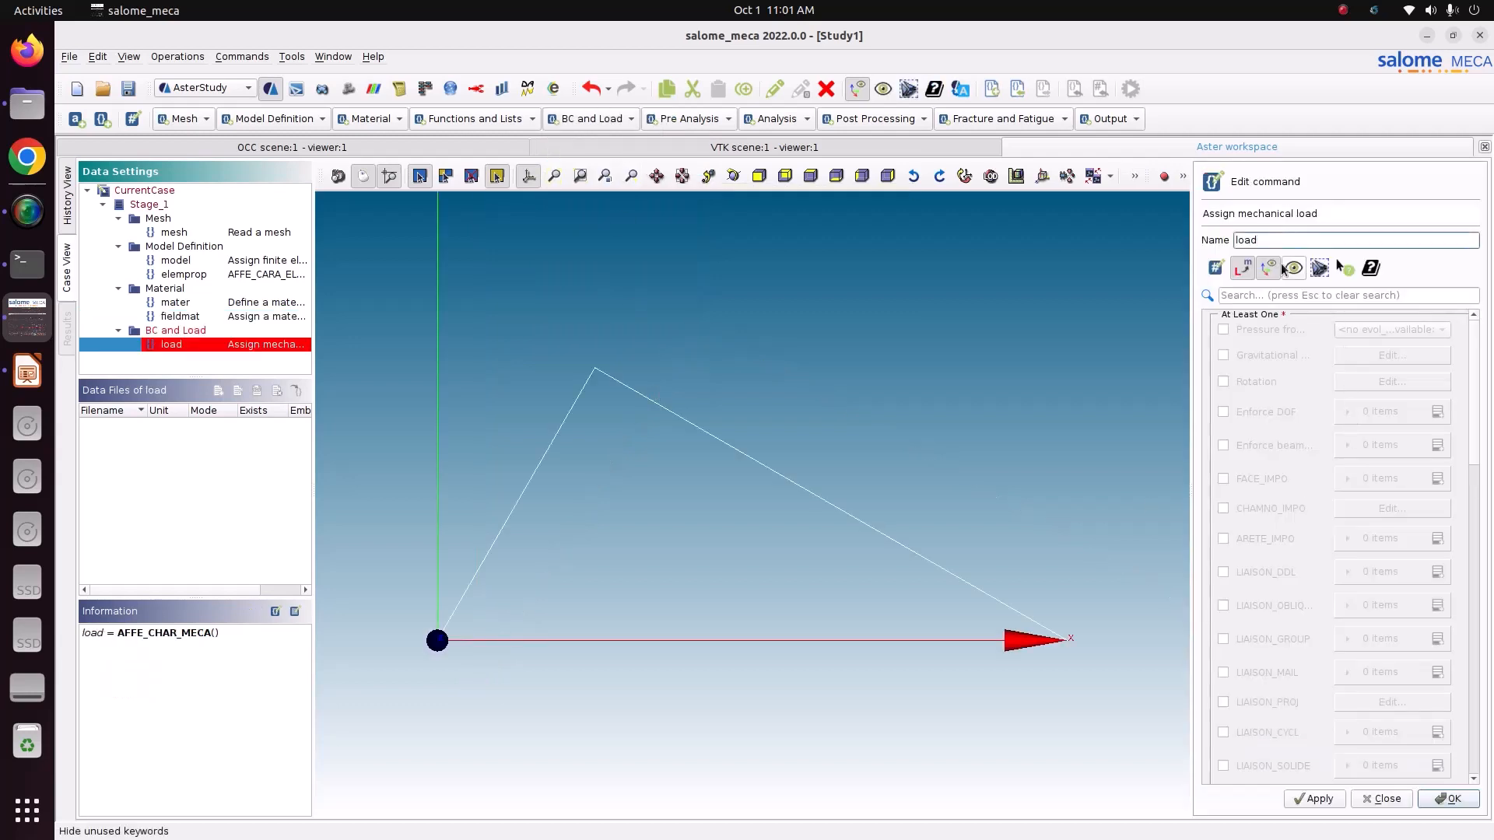
pyautogui.click(1262, 415)
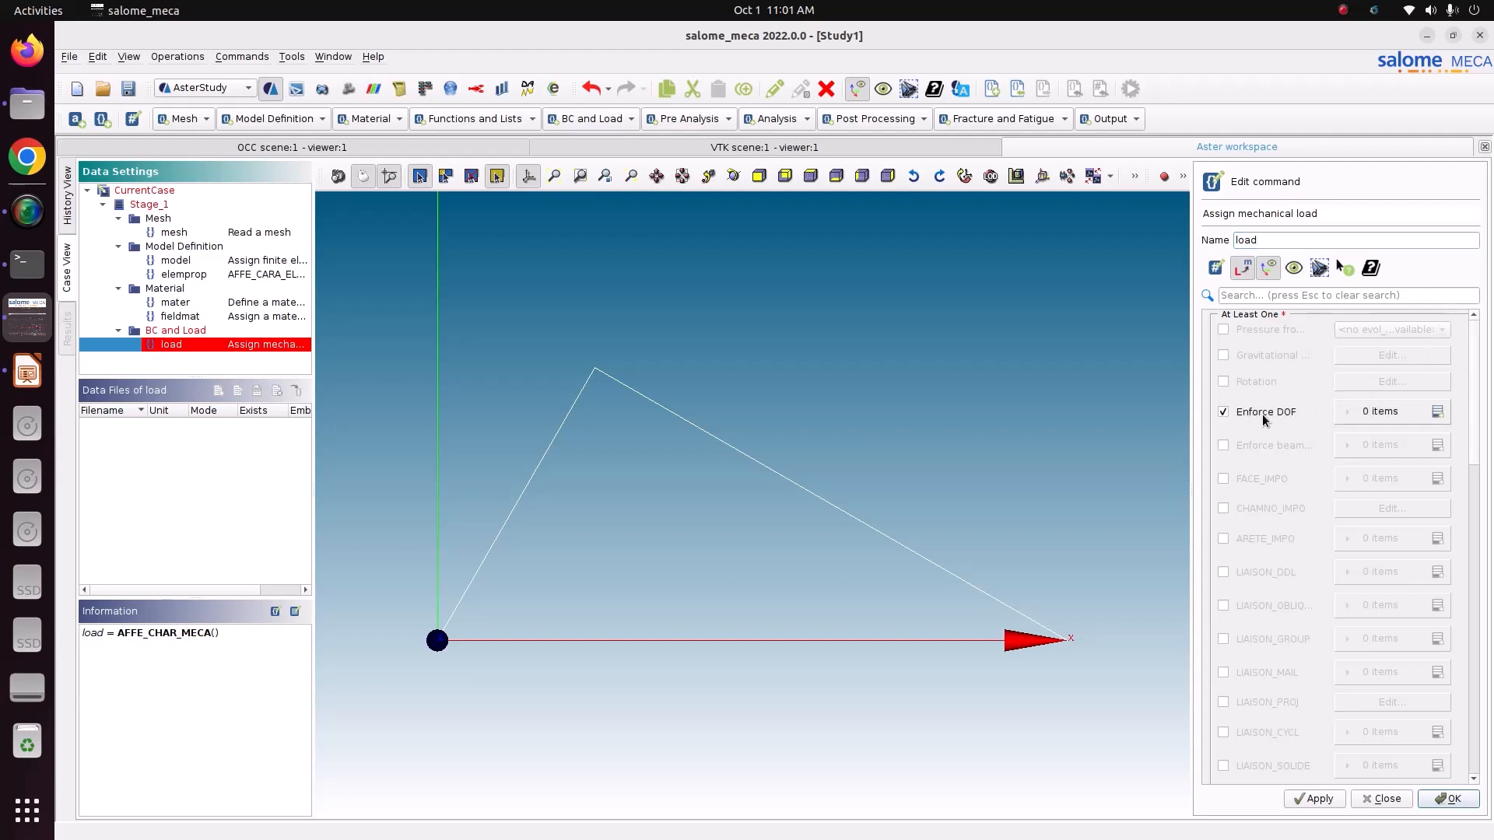
pyautogui.click(1437, 413)
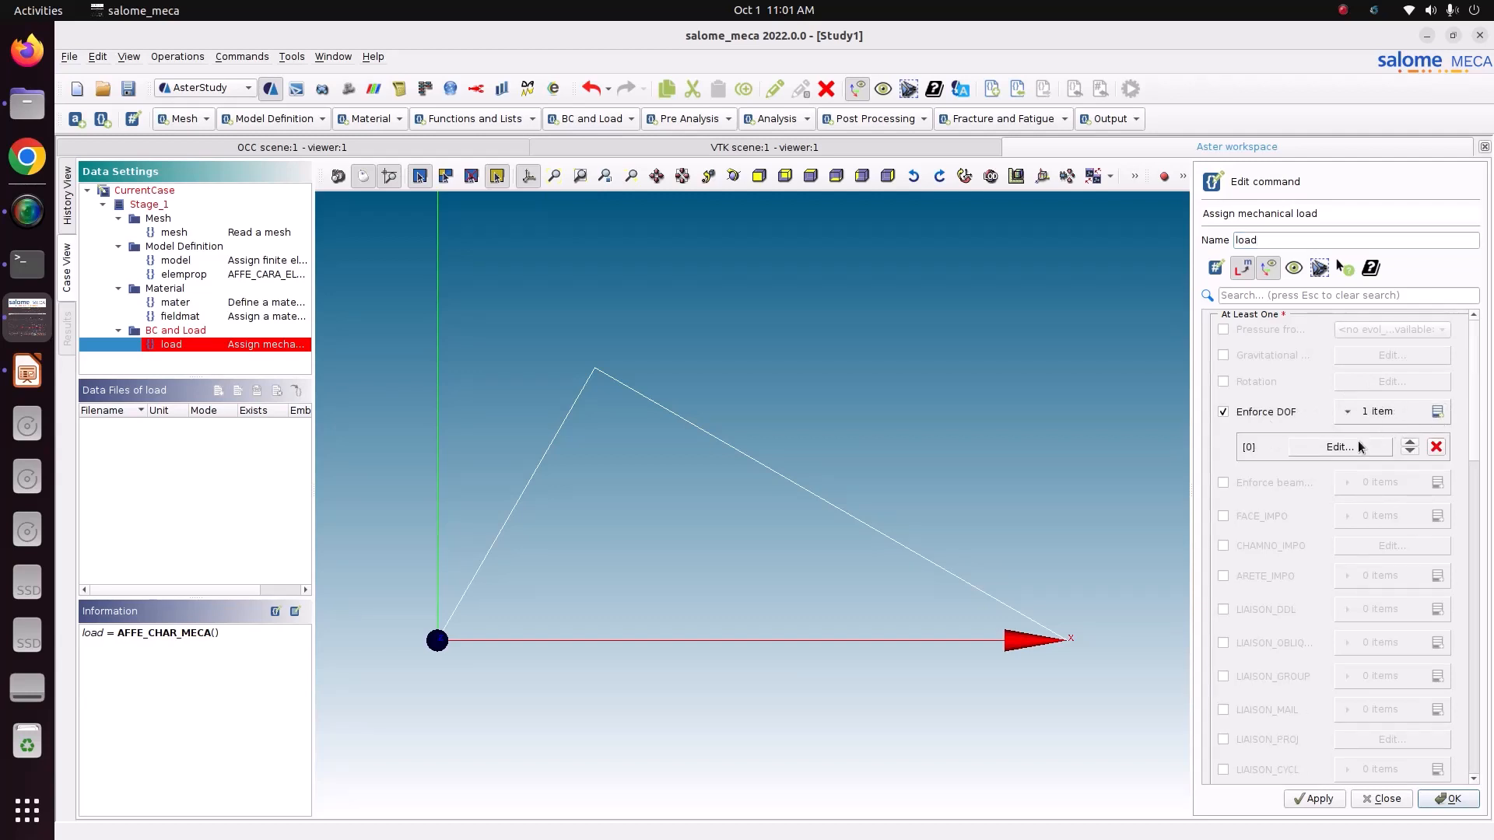
# Step: Apply the first Enforce DOF item to the node group Fix
pyautogui.click(1358, 441)
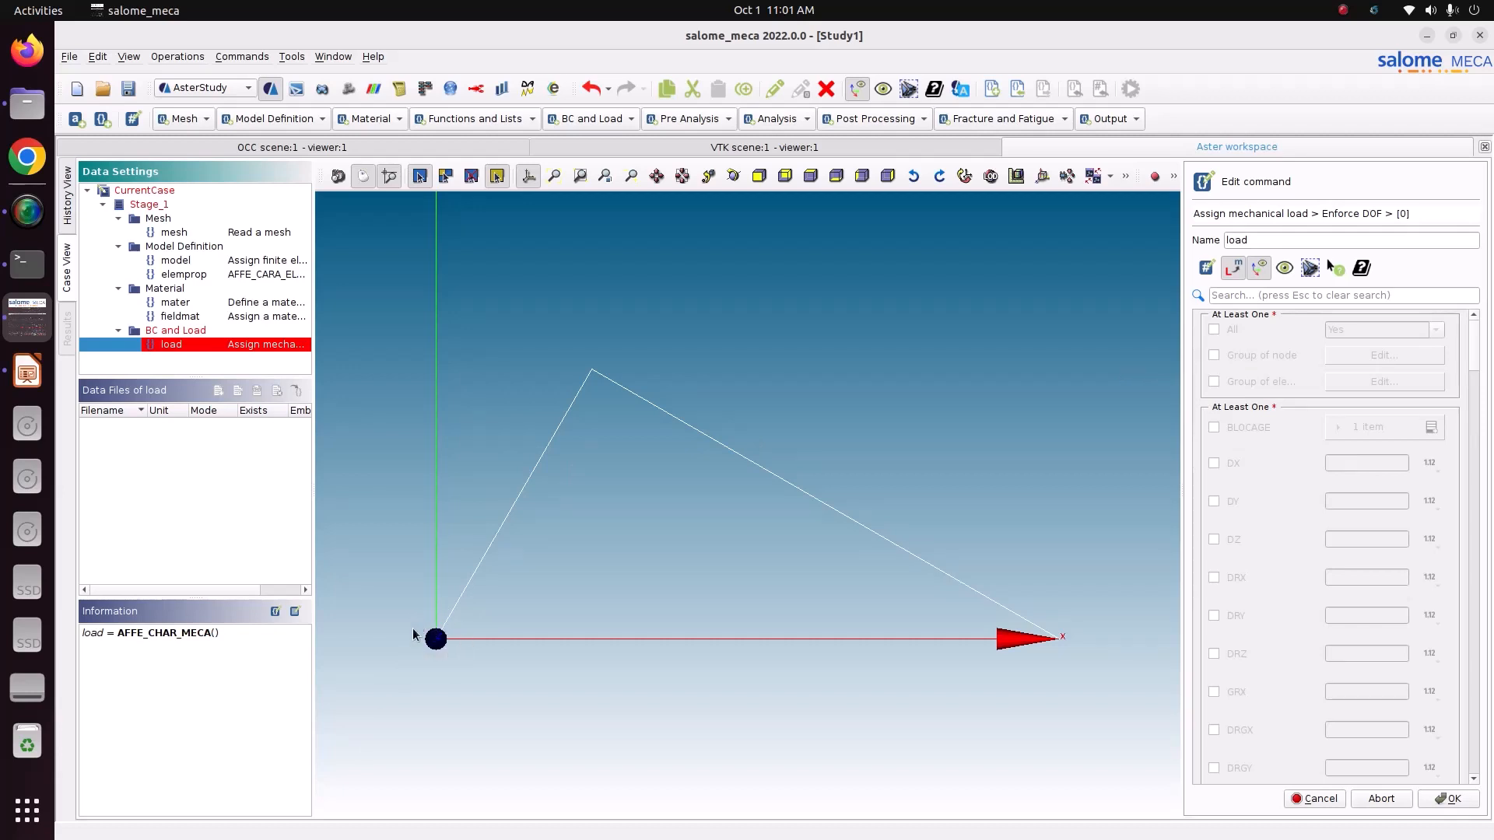
pyautogui.click(1215, 354)
pyautogui.click(1377, 356)
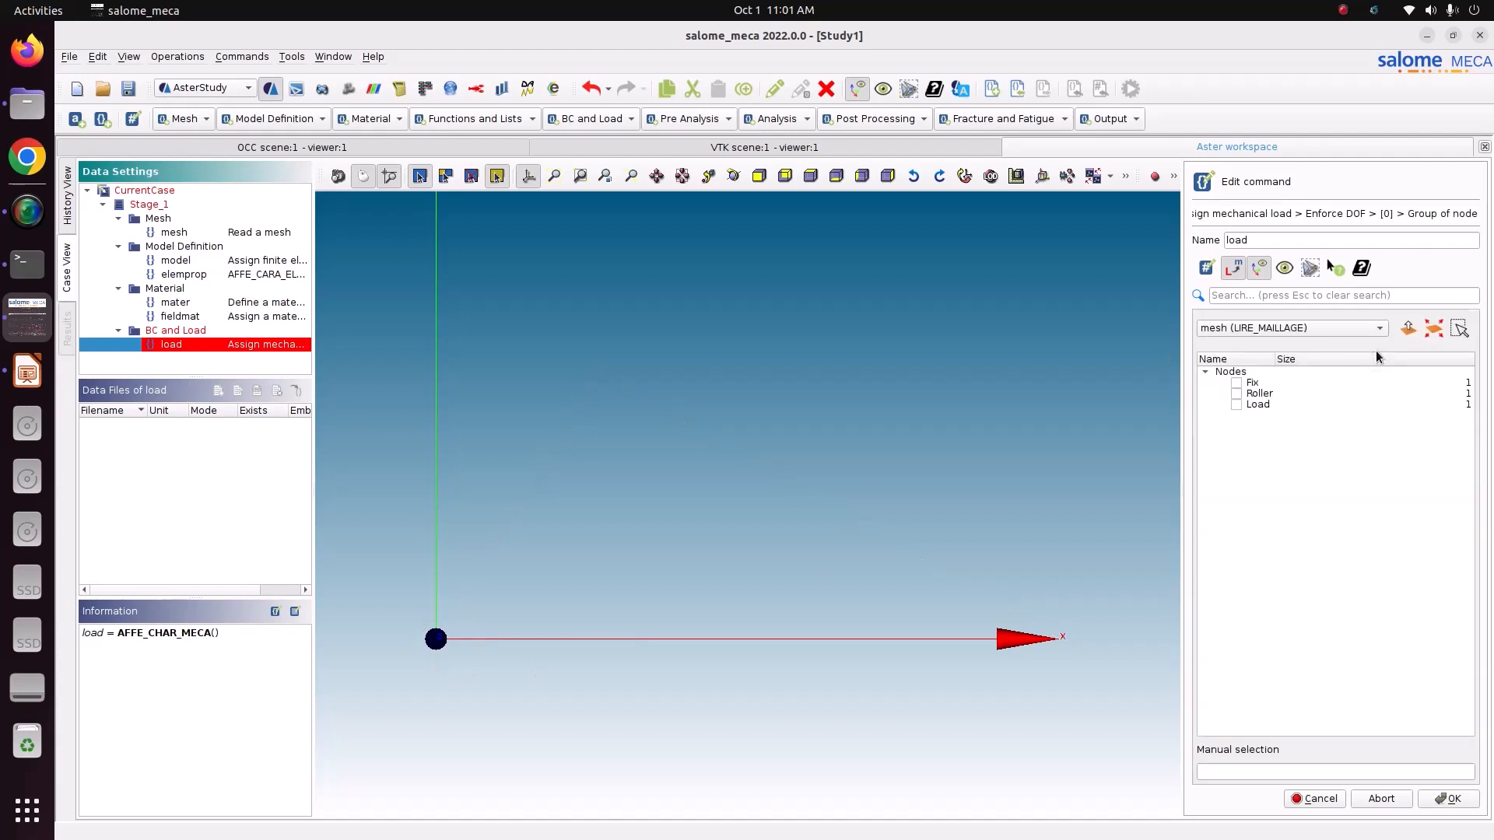
pyautogui.click(1236, 383)
pyautogui.click(1430, 798)
# Step: Enable the DX, DY, DZ, DRX, DRY and DRZ constraints for the Fix node group
pyautogui.click(1214, 464)
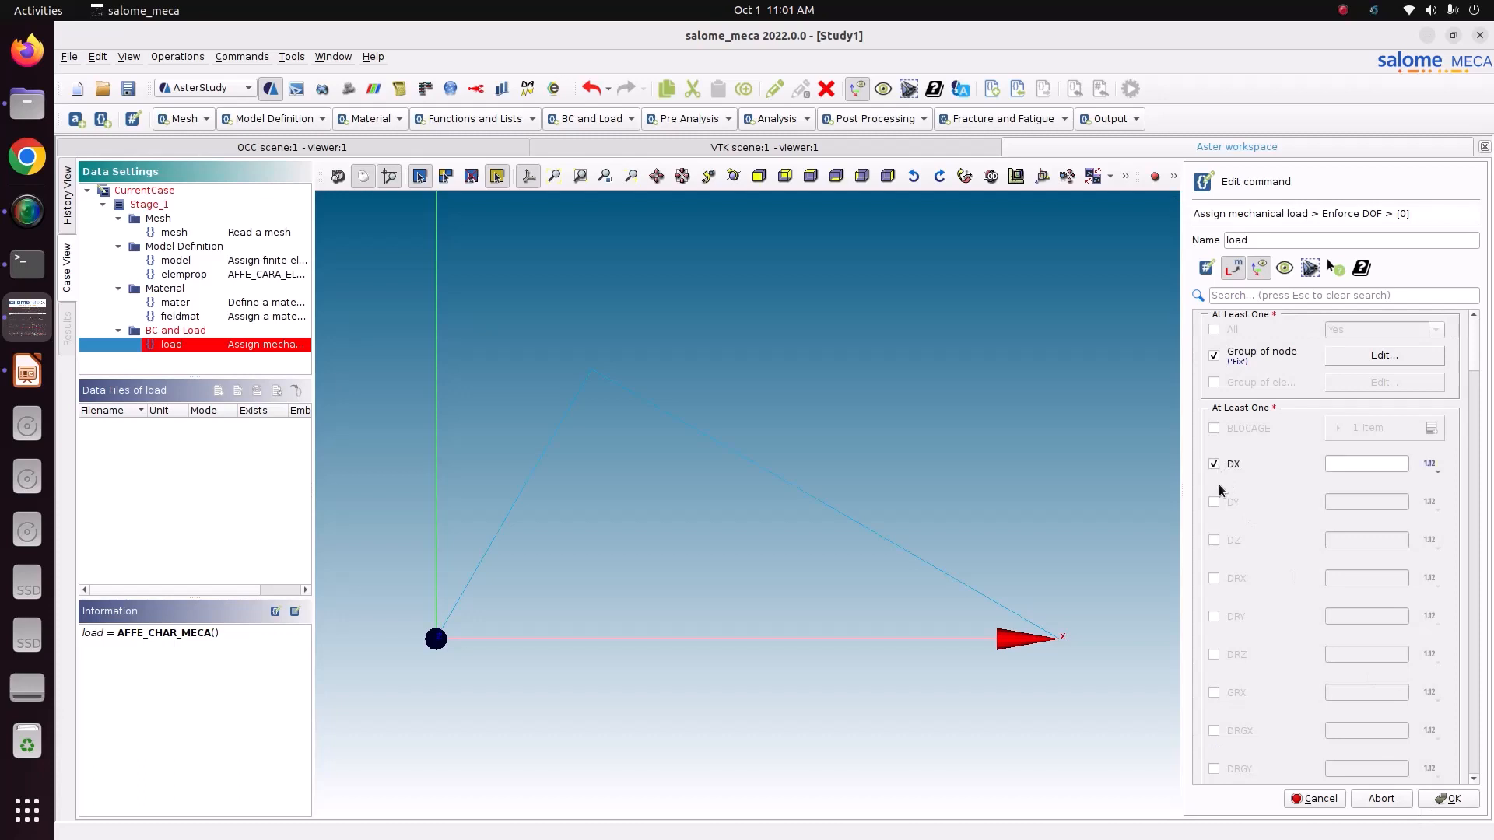
pyautogui.click(1214, 502)
pyautogui.click(1214, 540)
pyautogui.click(1214, 579)
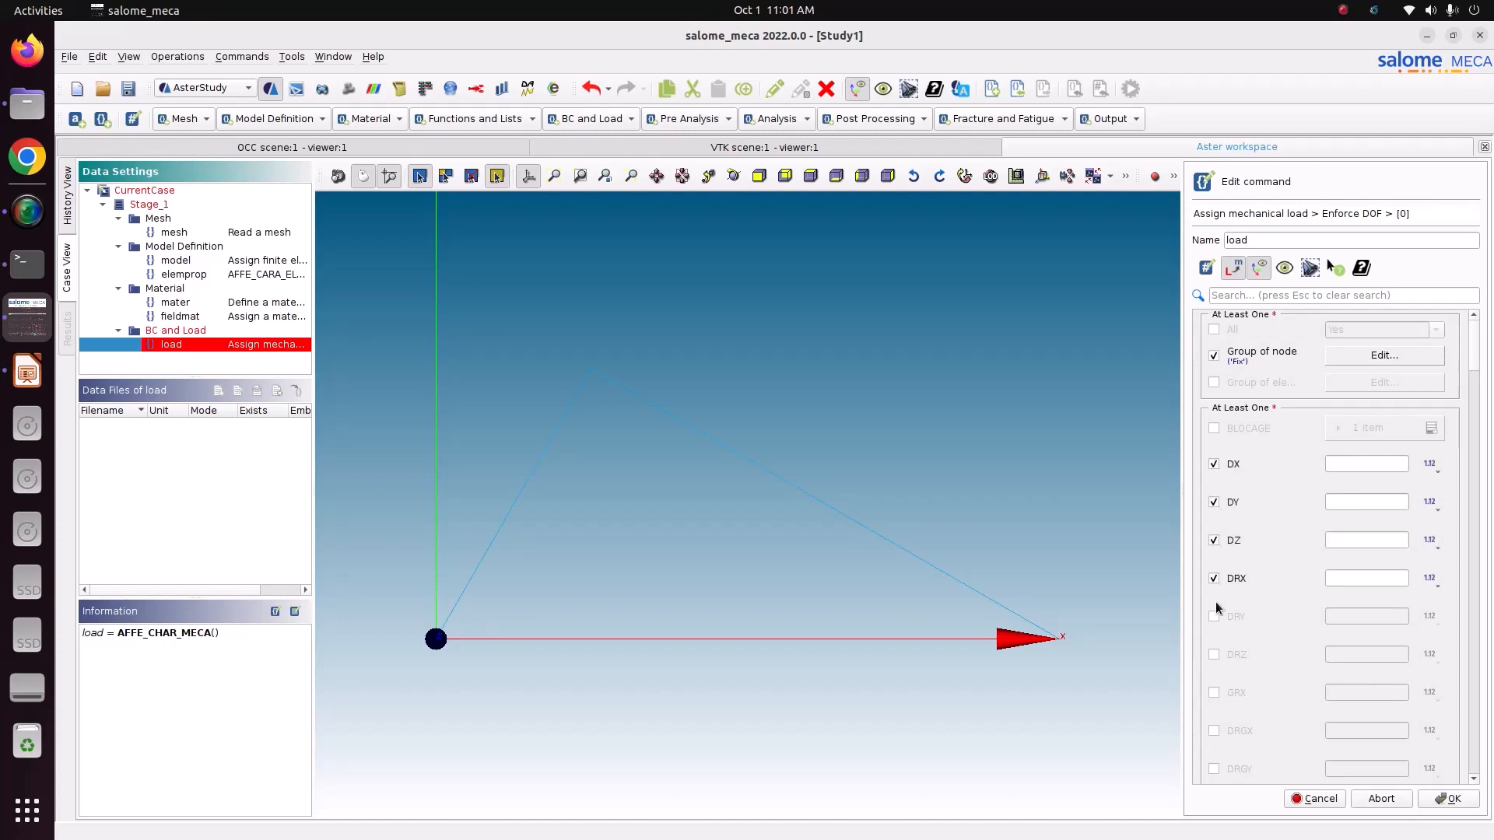
pyautogui.click(1214, 616)
pyautogui.click(1213, 654)
# Step: Set all six translations and rotations of the Fix group to 0 and store the item
pyautogui.click(1352, 462)
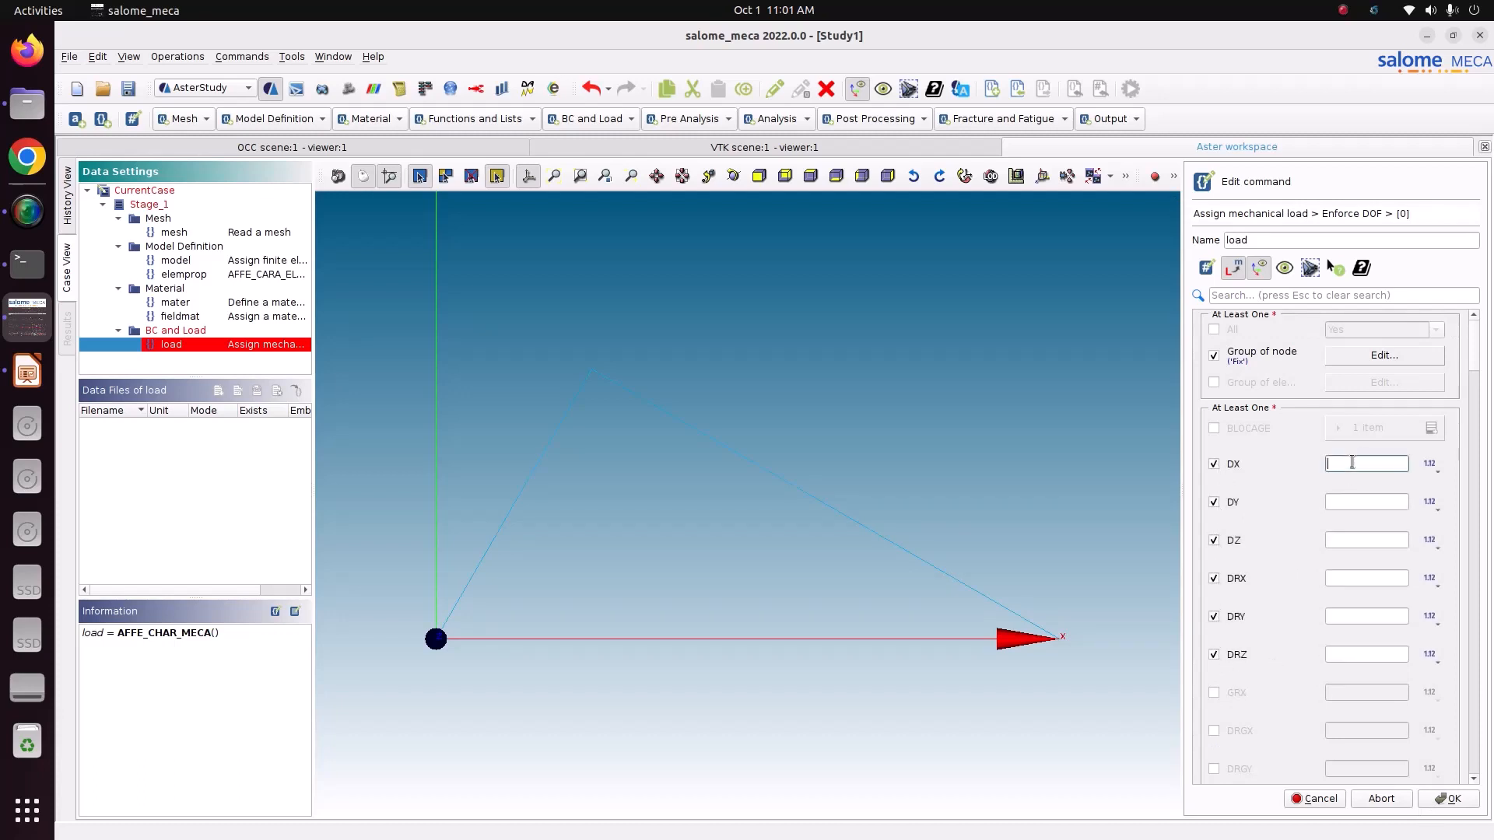
pyautogui.write('0')
pyautogui.press('Tab')
pyautogui.write('0')
pyautogui.press('Tab')
pyautogui.press('Tab')
pyautogui.write('0')
pyautogui.press('Tab')
pyautogui.press('Tab')
pyautogui.write('0')
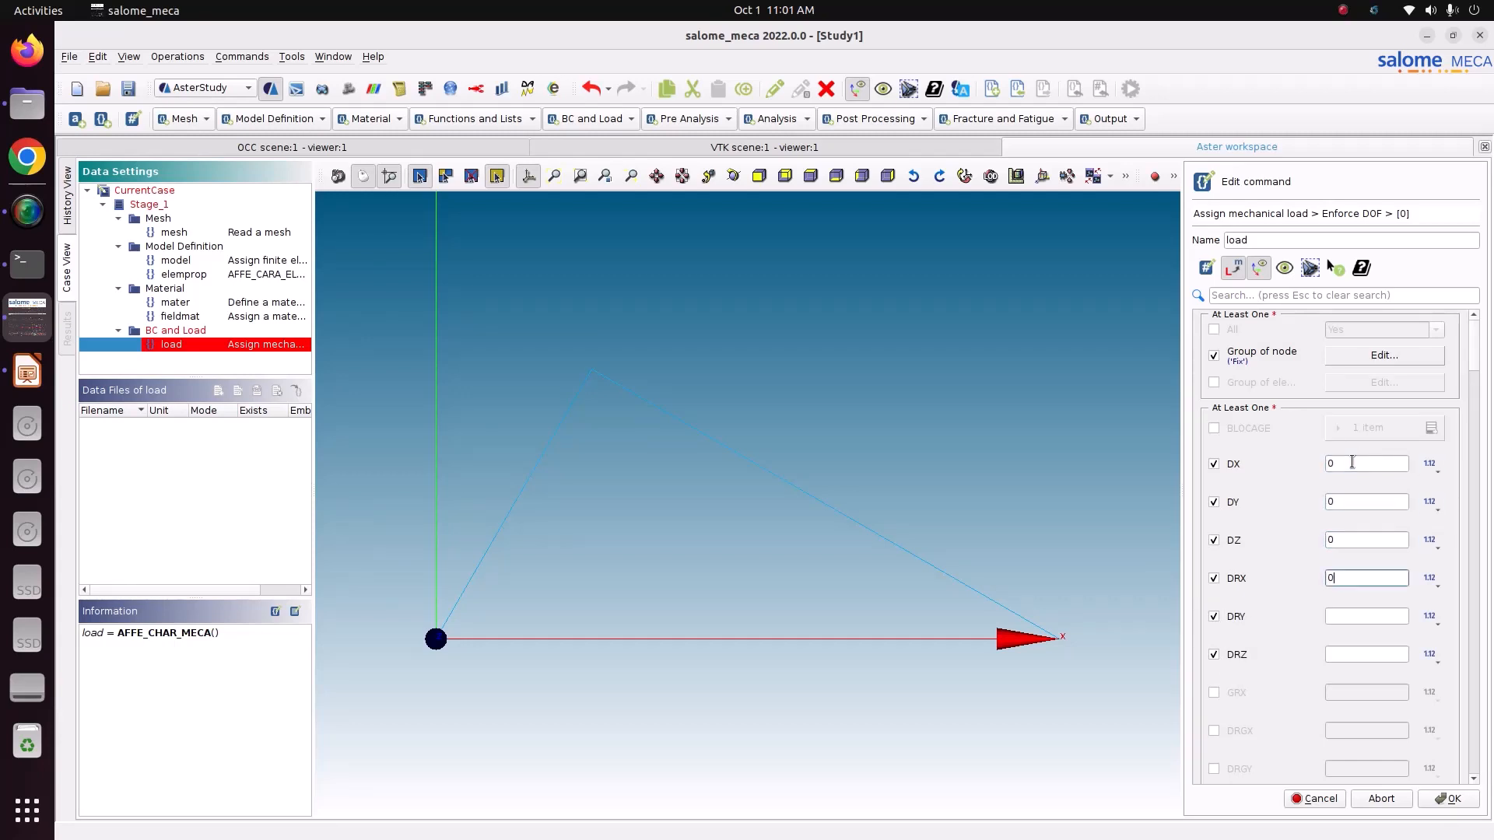
pyautogui.press('Tab')
pyautogui.press('Tab')
pyautogui.write('0')
pyautogui.press('Tab')
pyautogui.press('Tab')
pyautogui.write('0')
pyautogui.click(1432, 800)
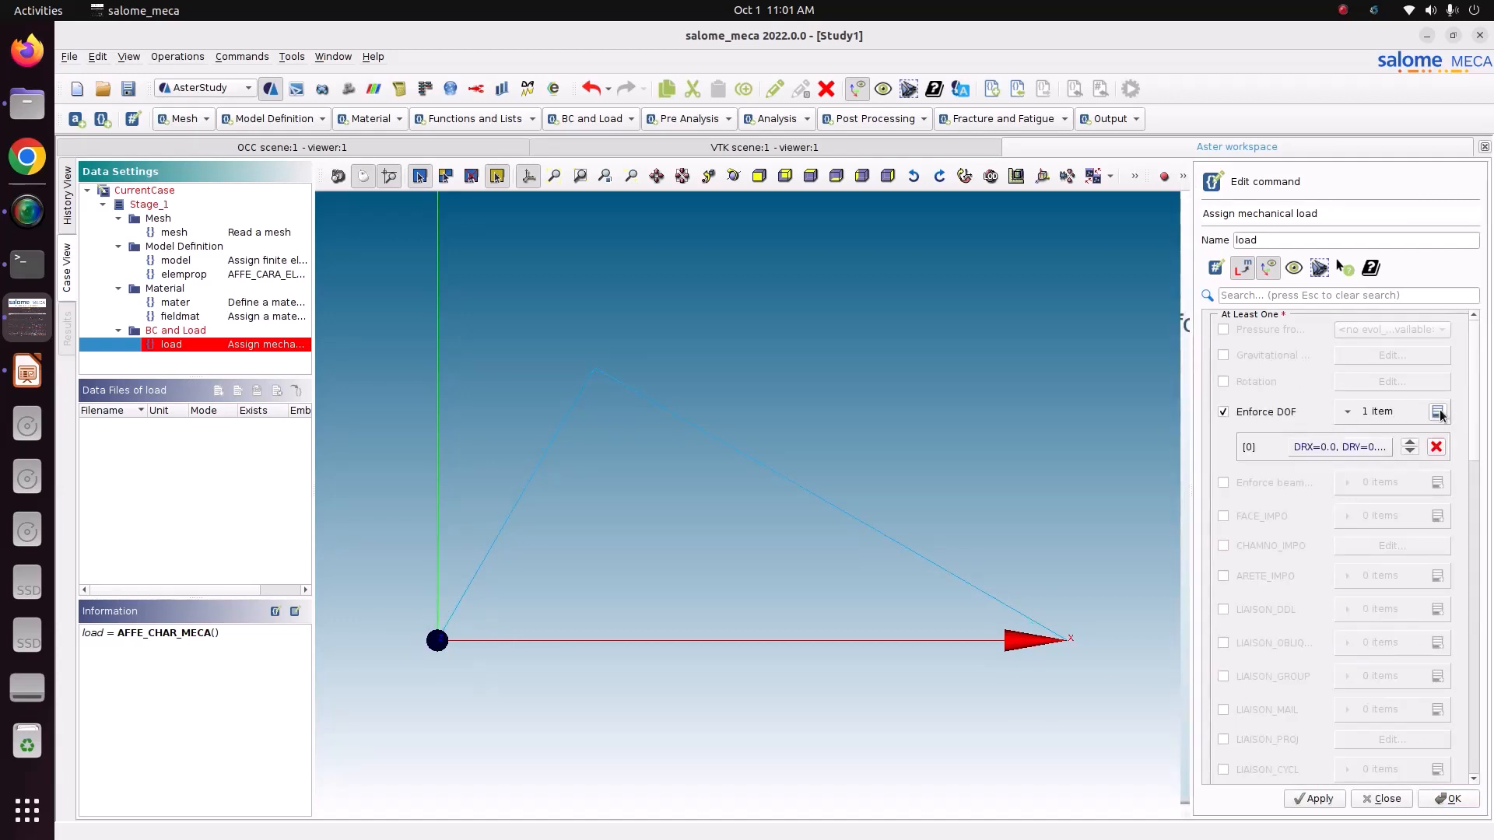
# Step: Add a second Enforce DOF item and apply it to the node group Roller
pyautogui.click(1437, 412)
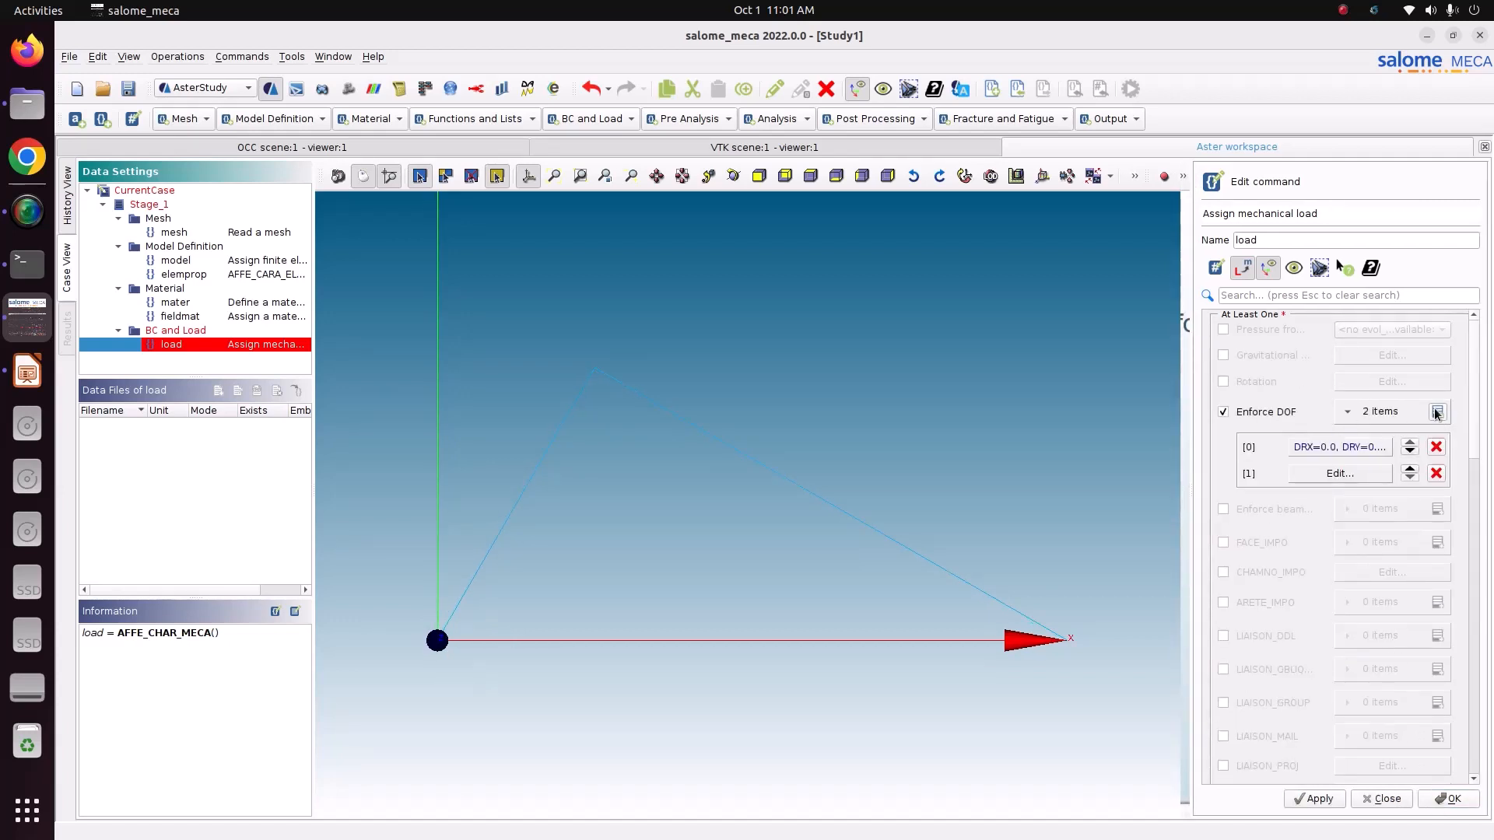
pyautogui.click(1357, 472)
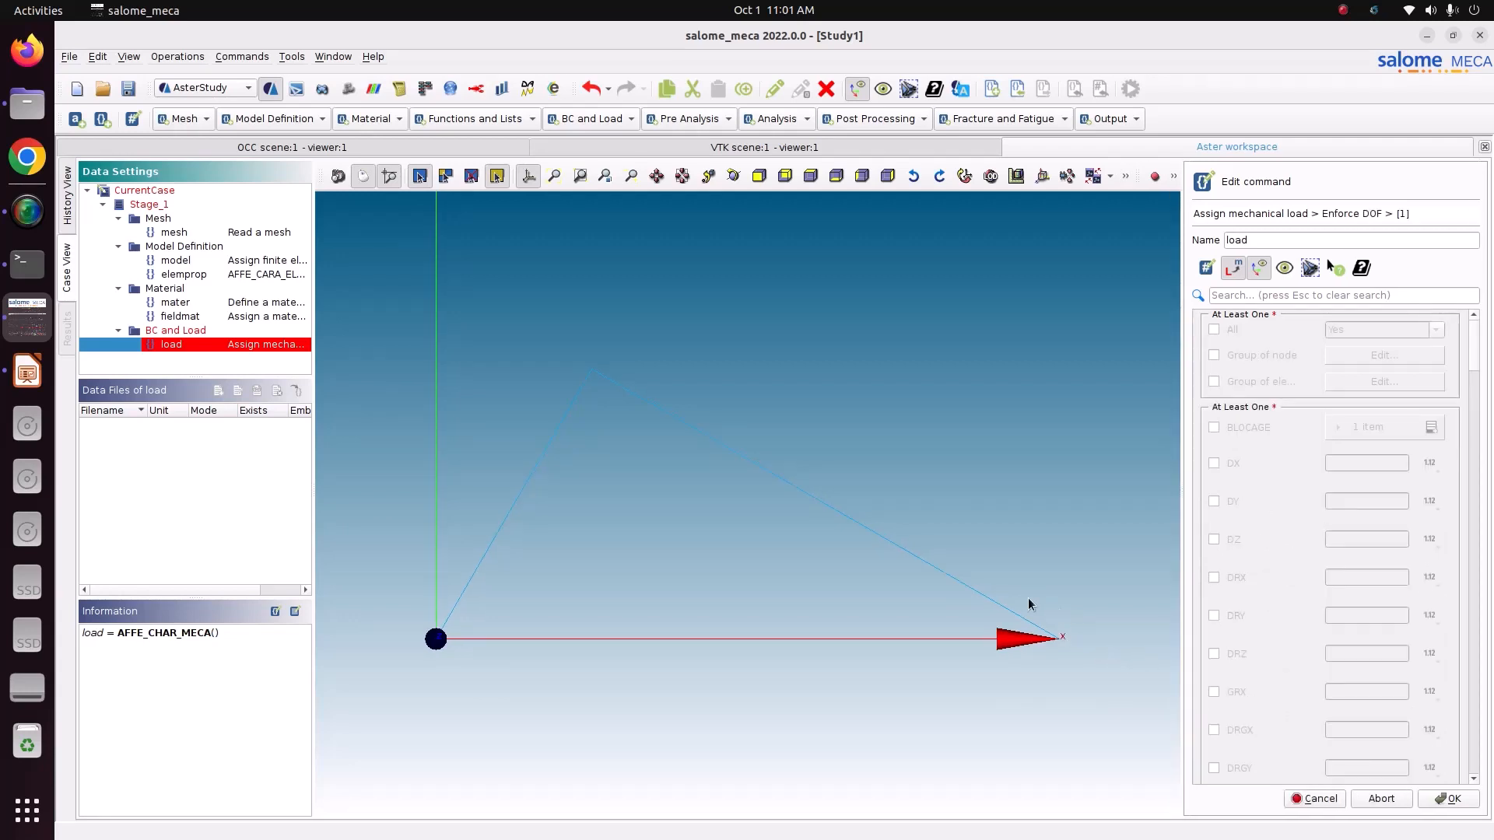
pyautogui.scroll(-4, 1068, 644)
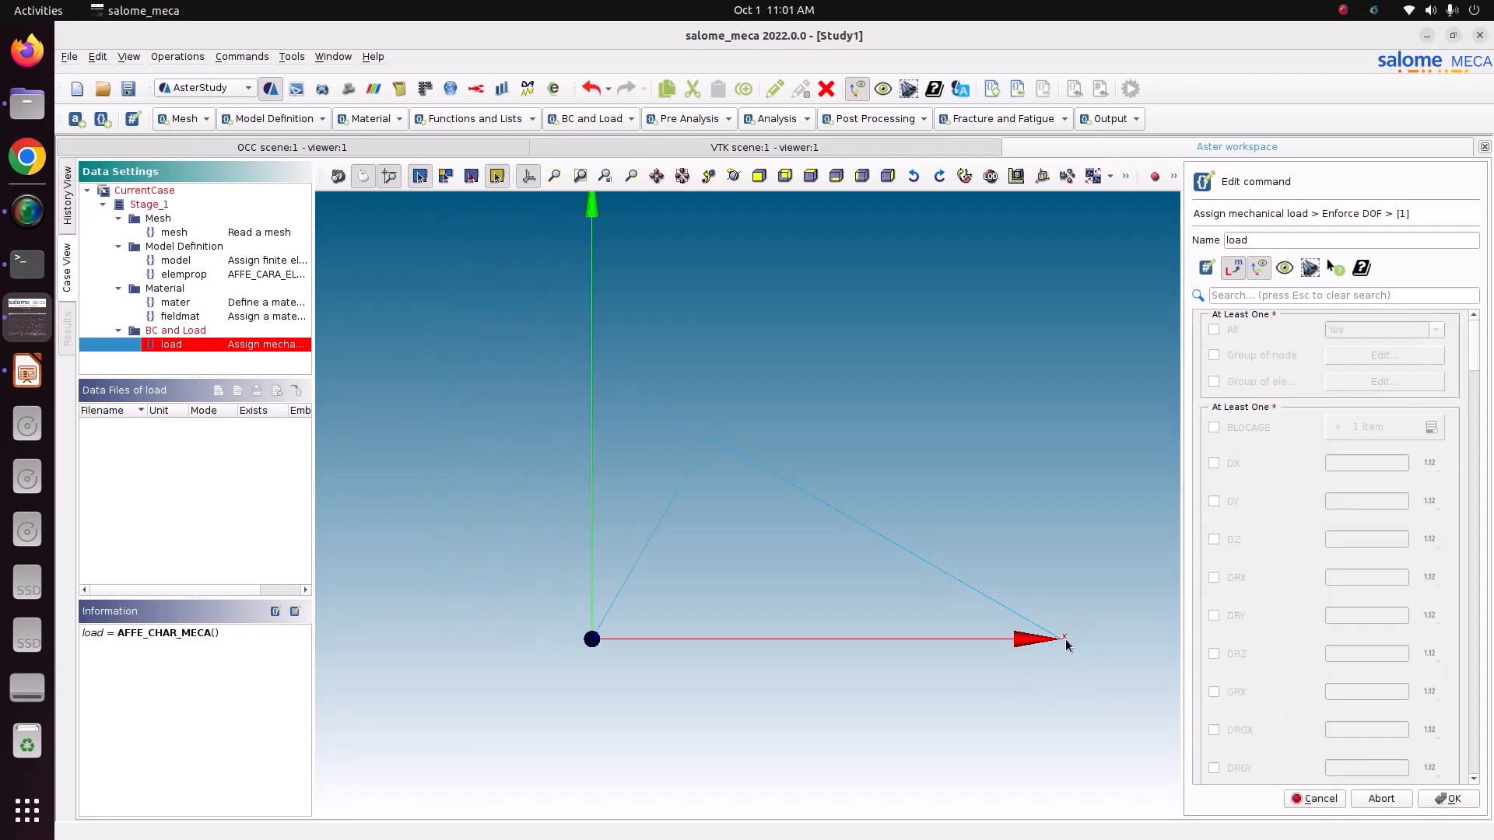
pyautogui.scroll(-1, 1091, 585)
pyautogui.scroll(2, 1101, 626)
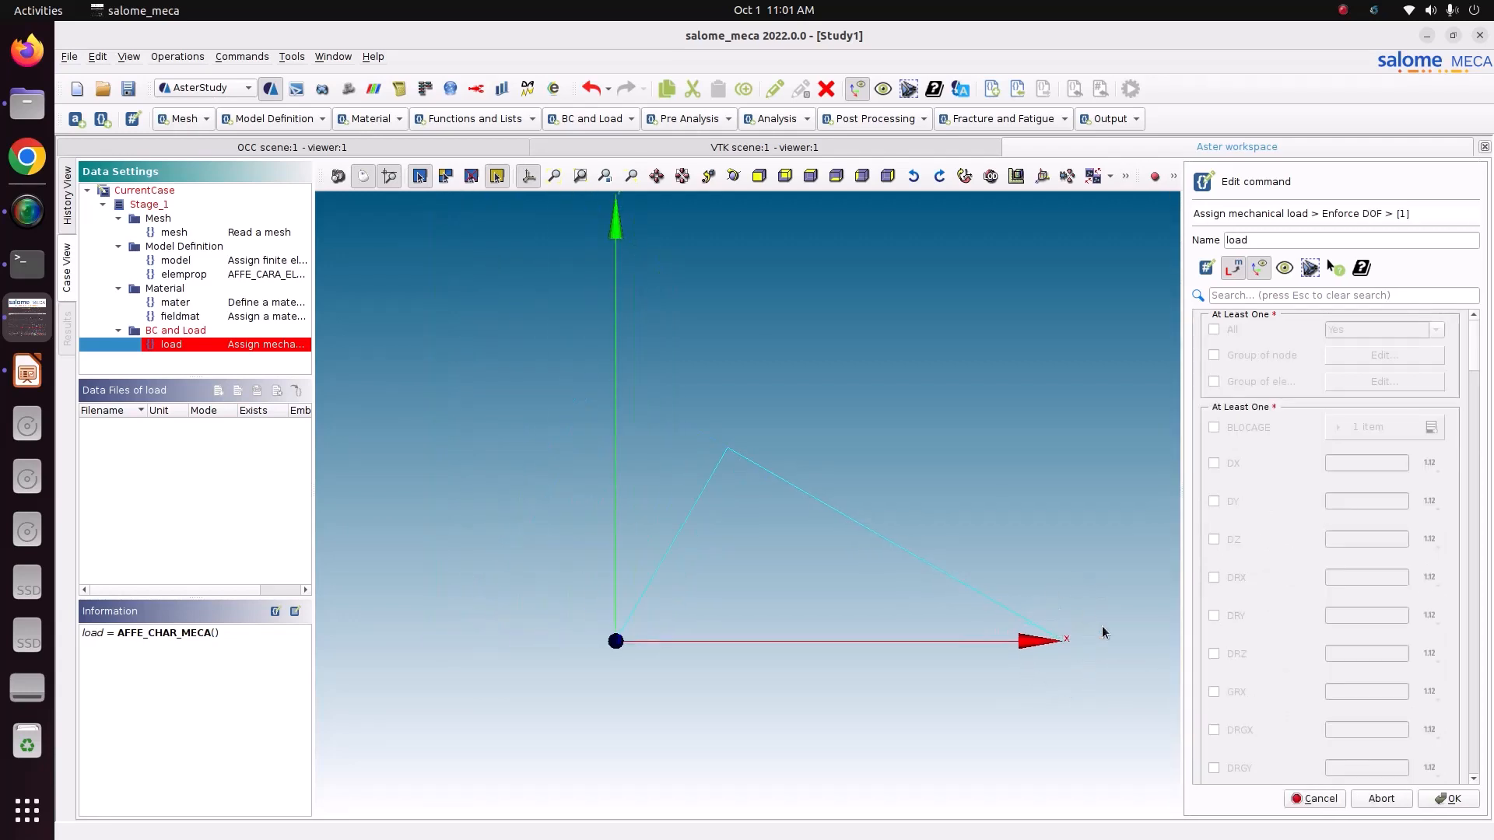
pyautogui.scroll(1, 1087, 643)
pyautogui.scroll(-1, 726, 645)
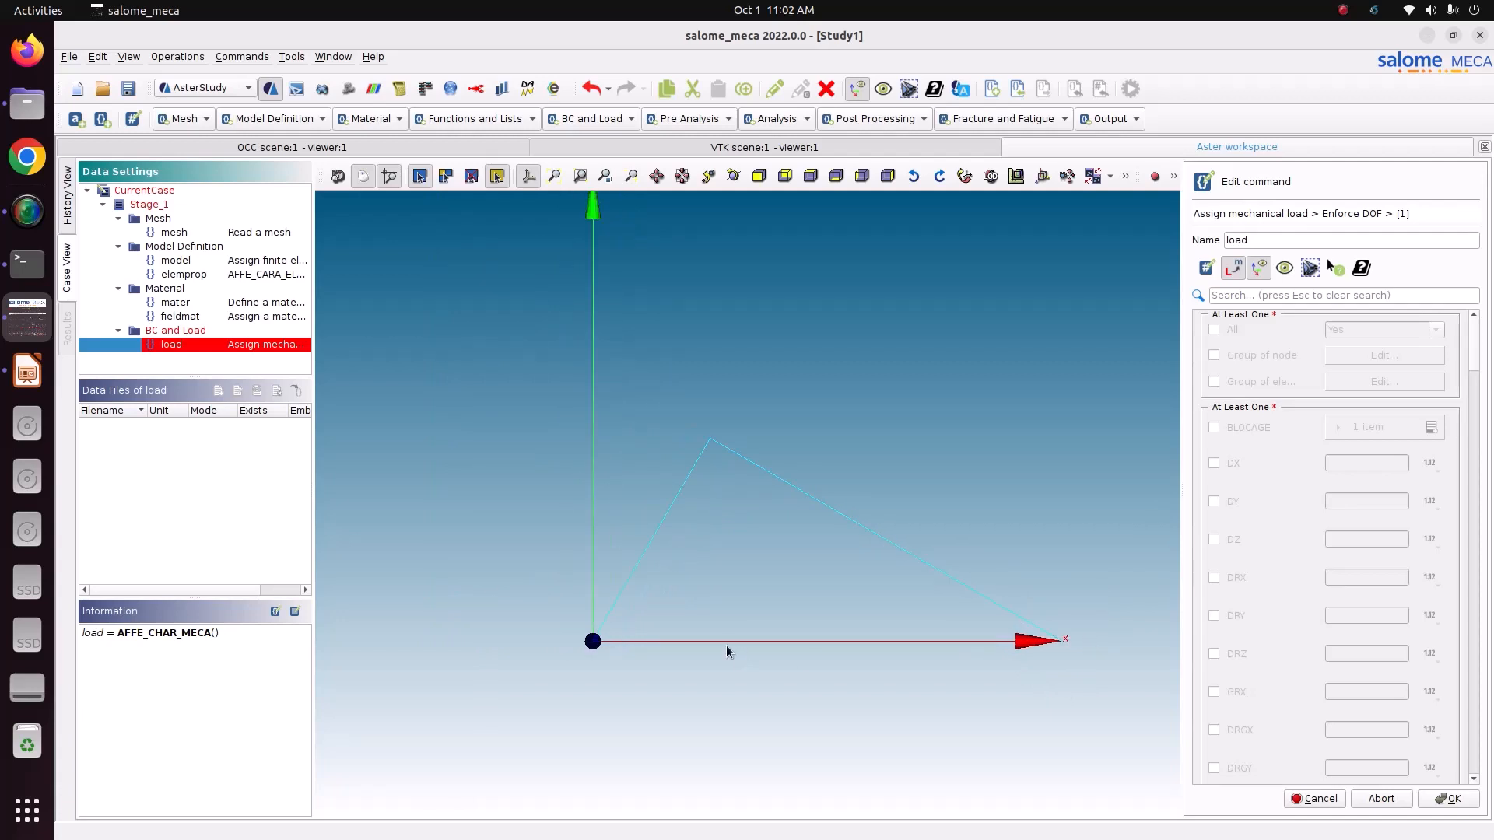
pyautogui.scroll(1, 1191, 663)
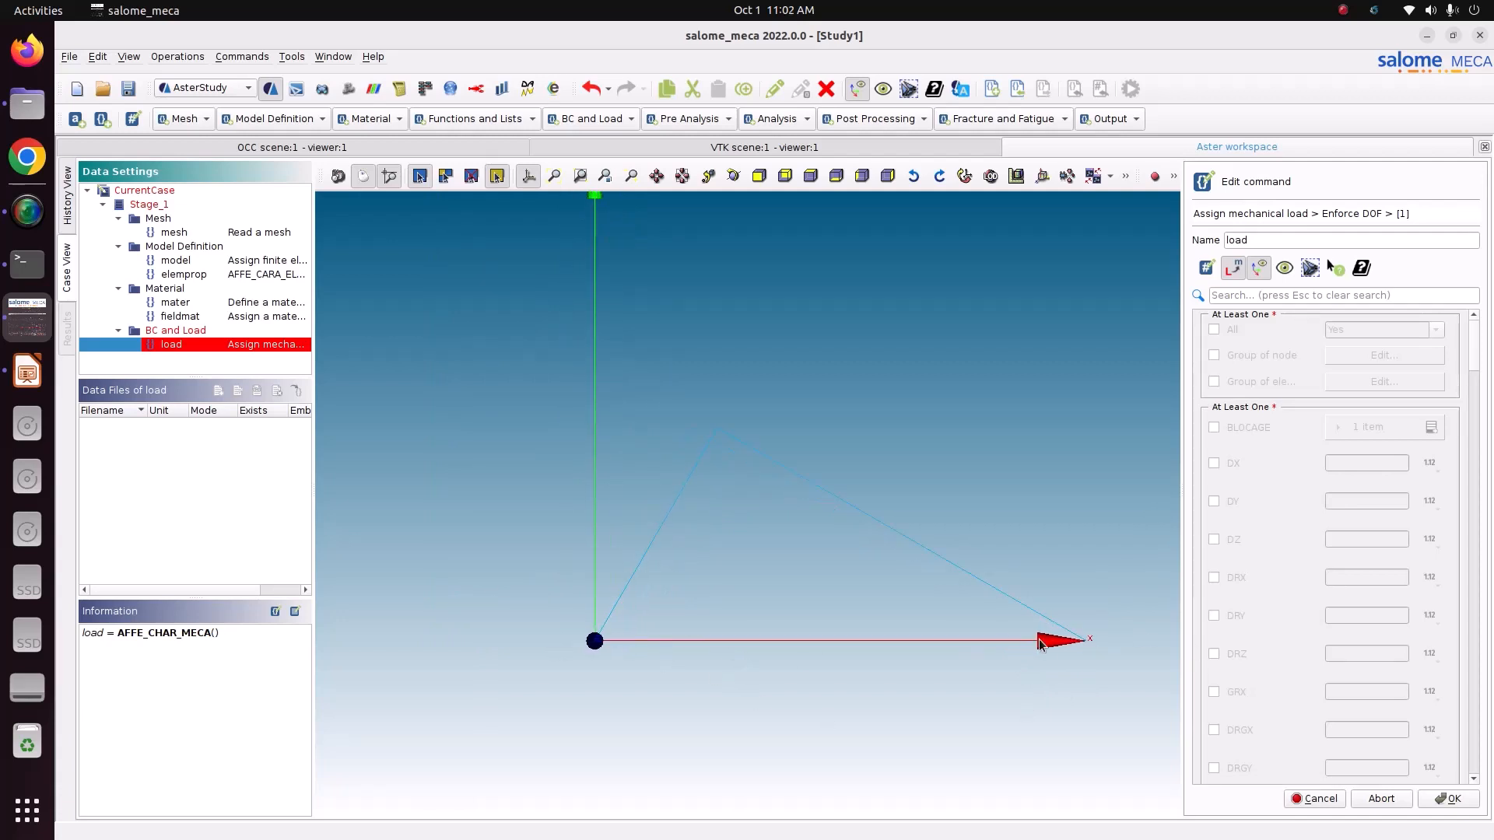
pyautogui.scroll(-2, 1131, 644)
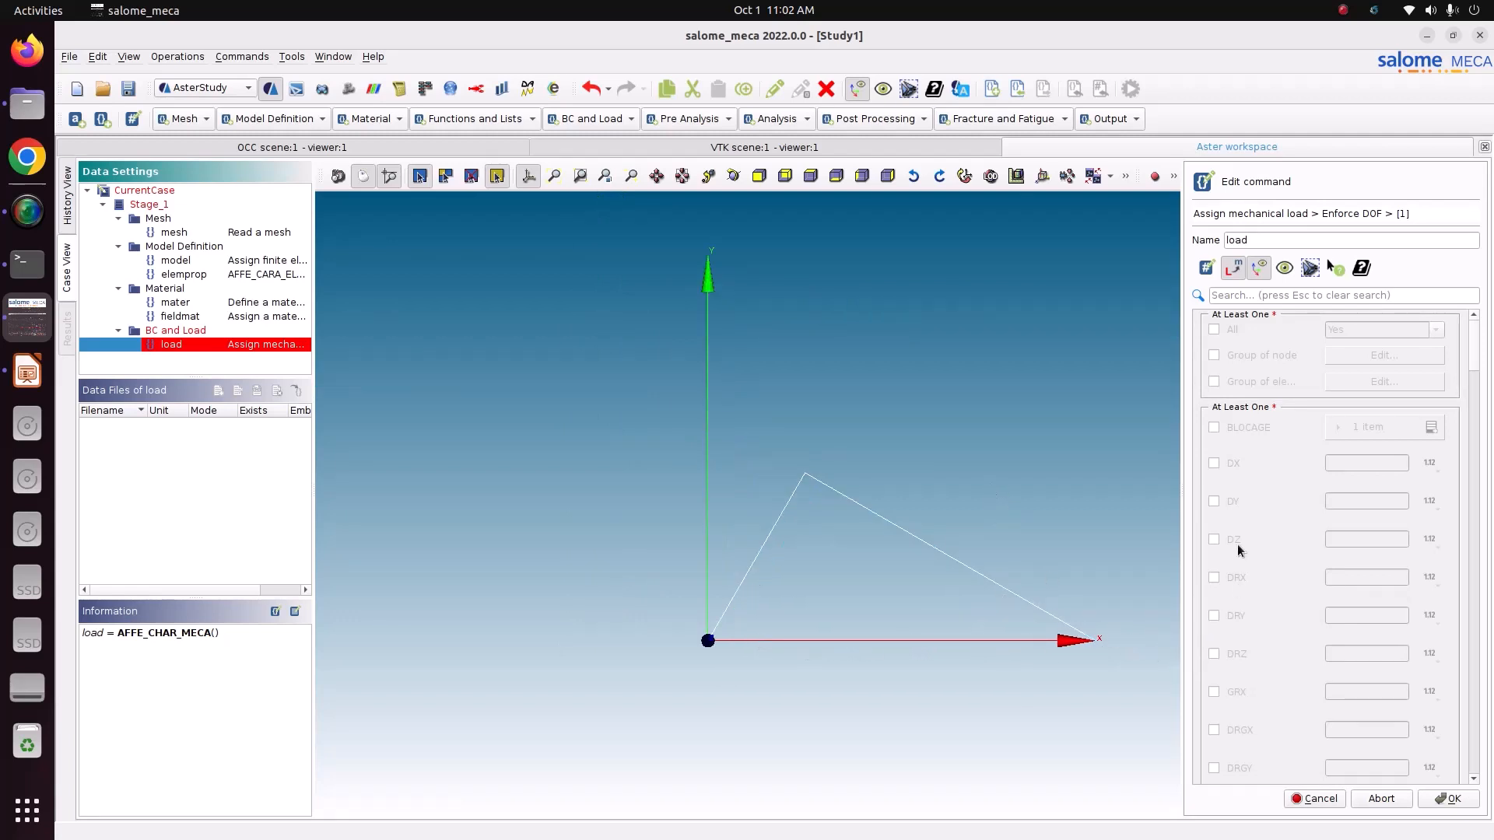
pyautogui.click(1260, 356)
pyautogui.click(1371, 356)
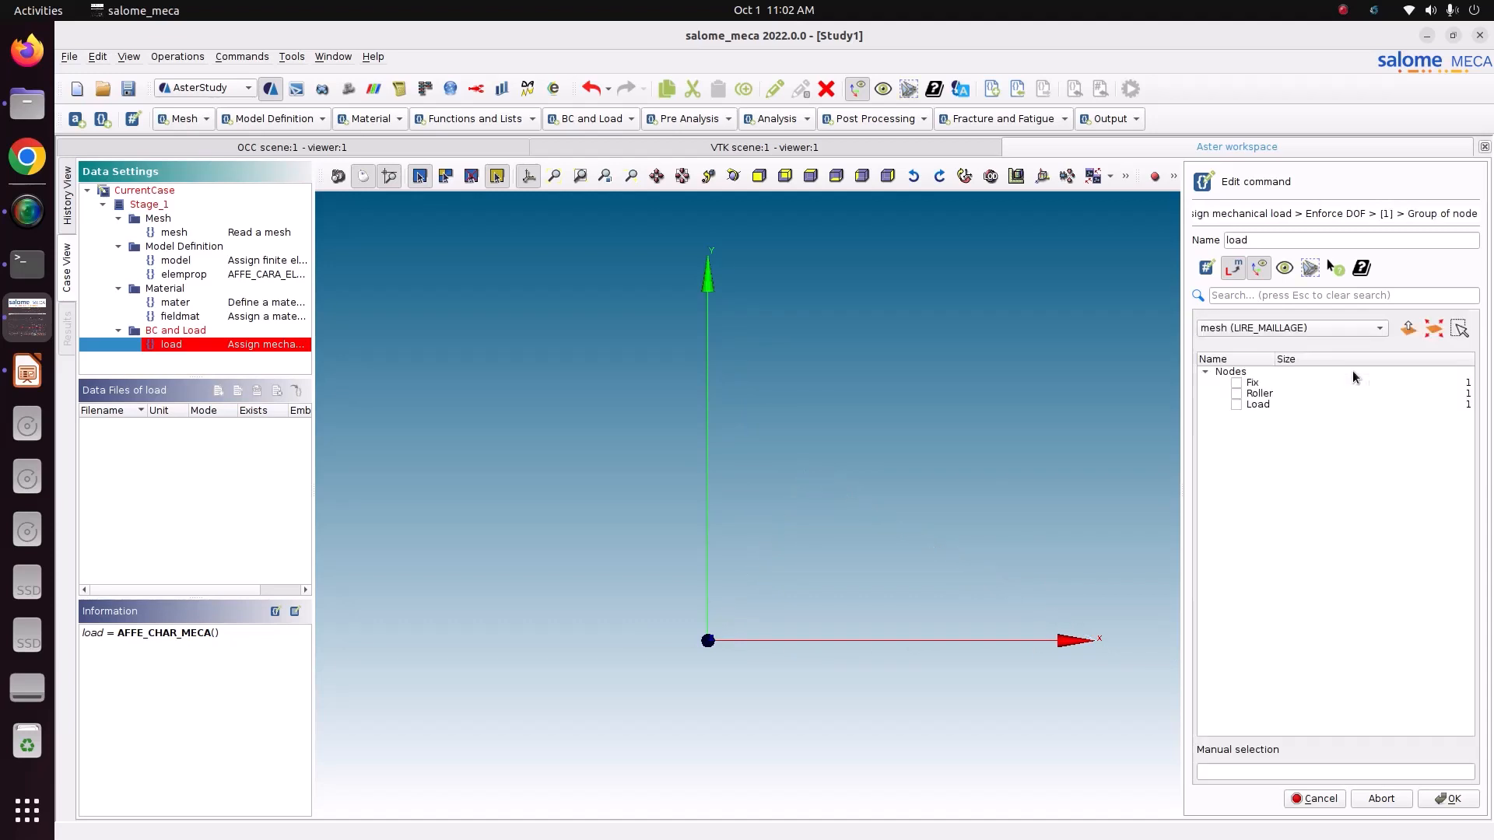
pyautogui.click(1235, 394)
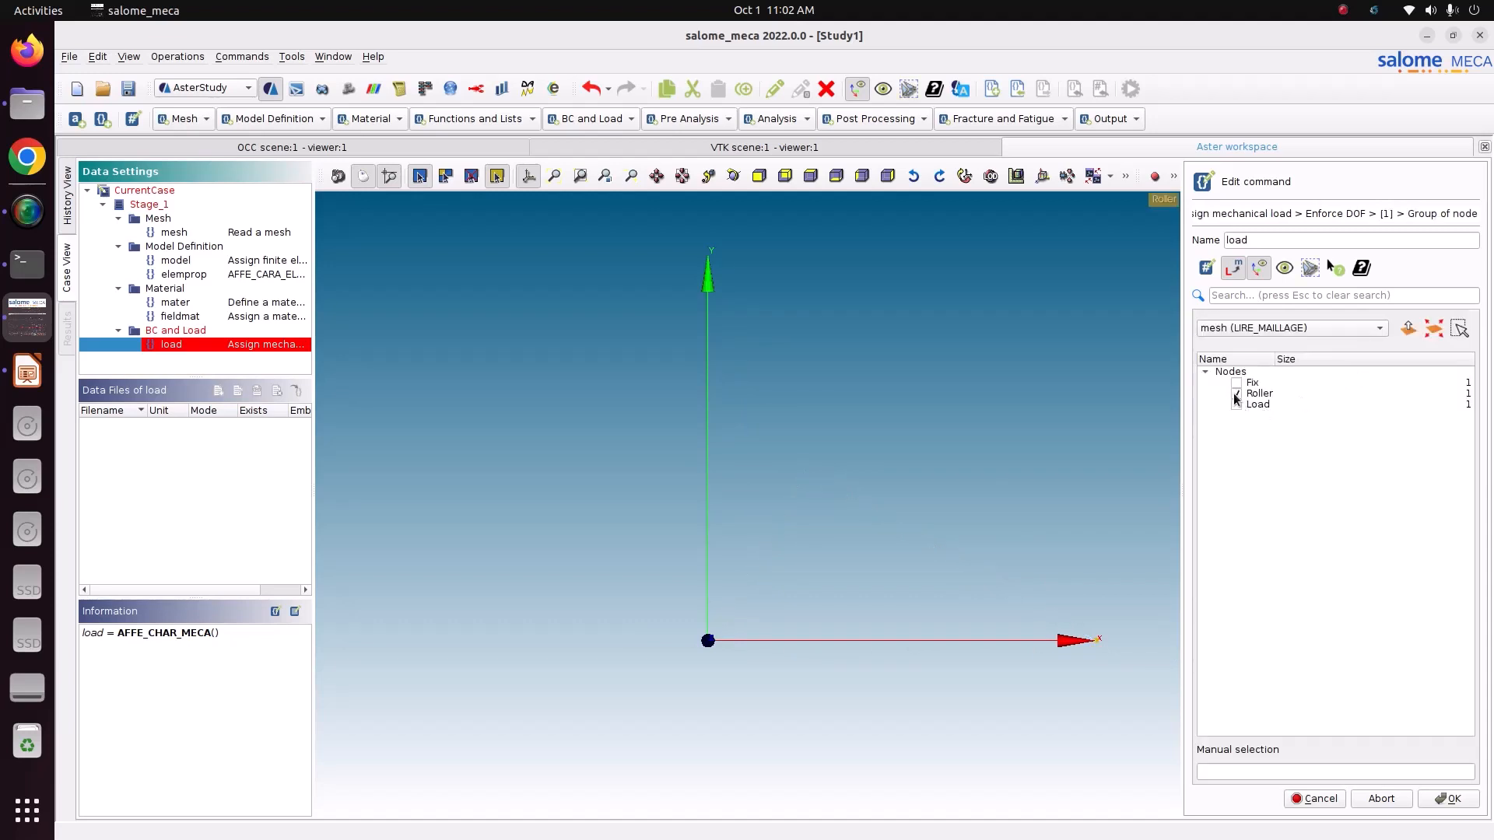
pyautogui.click(1432, 799)
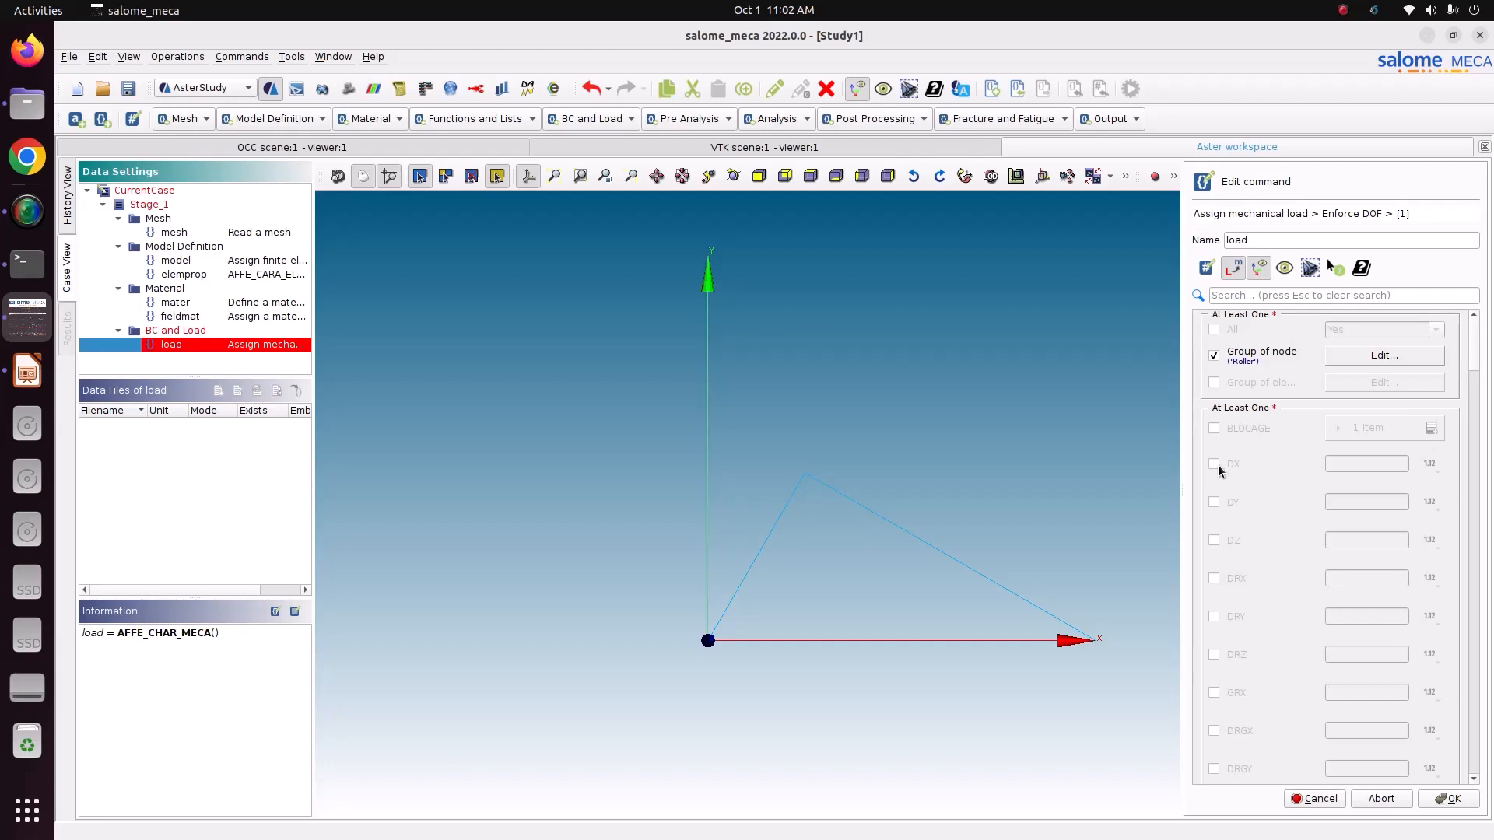
# Step: Constrain DY and DZ of the Roller group to 0 and store the item
pyautogui.click(1214, 504)
pyautogui.click(1214, 540)
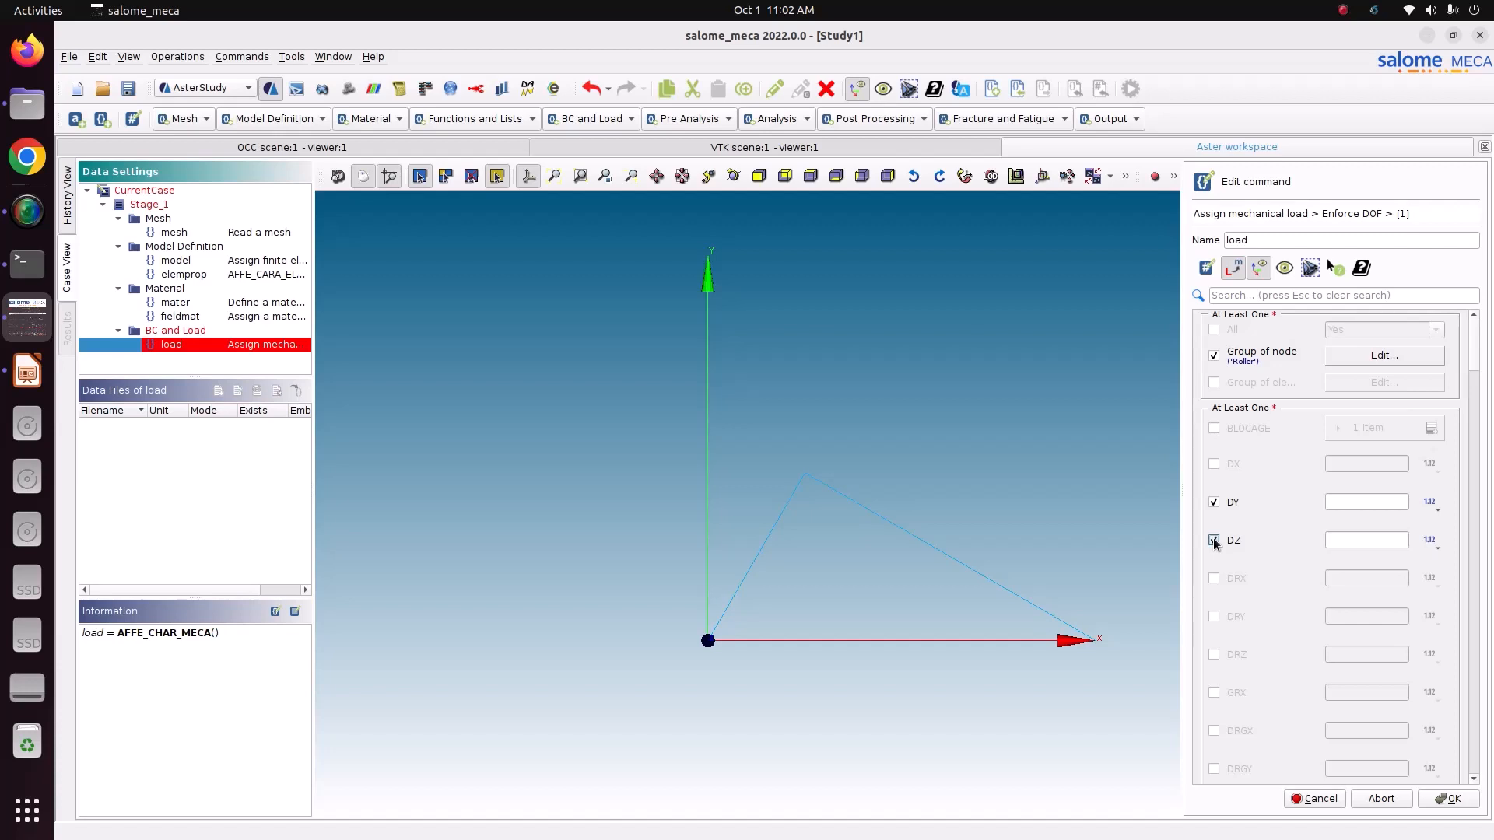
pyautogui.click(1350, 507)
pyautogui.write('0')
pyautogui.press('Tab')
pyautogui.press('Tab')
pyautogui.write('0')
pyautogui.press('Tab')
pyautogui.click(1451, 805)
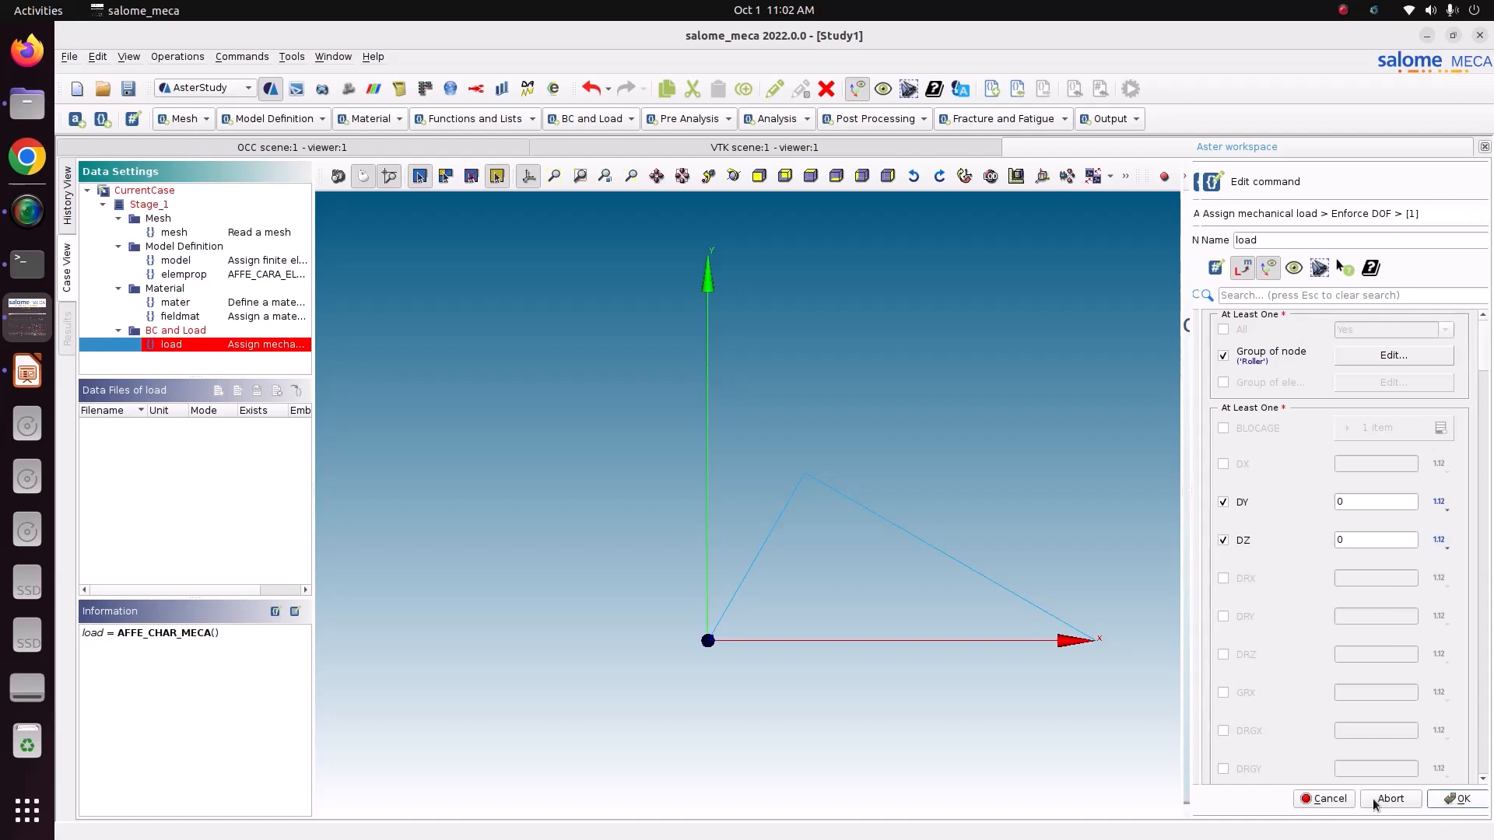
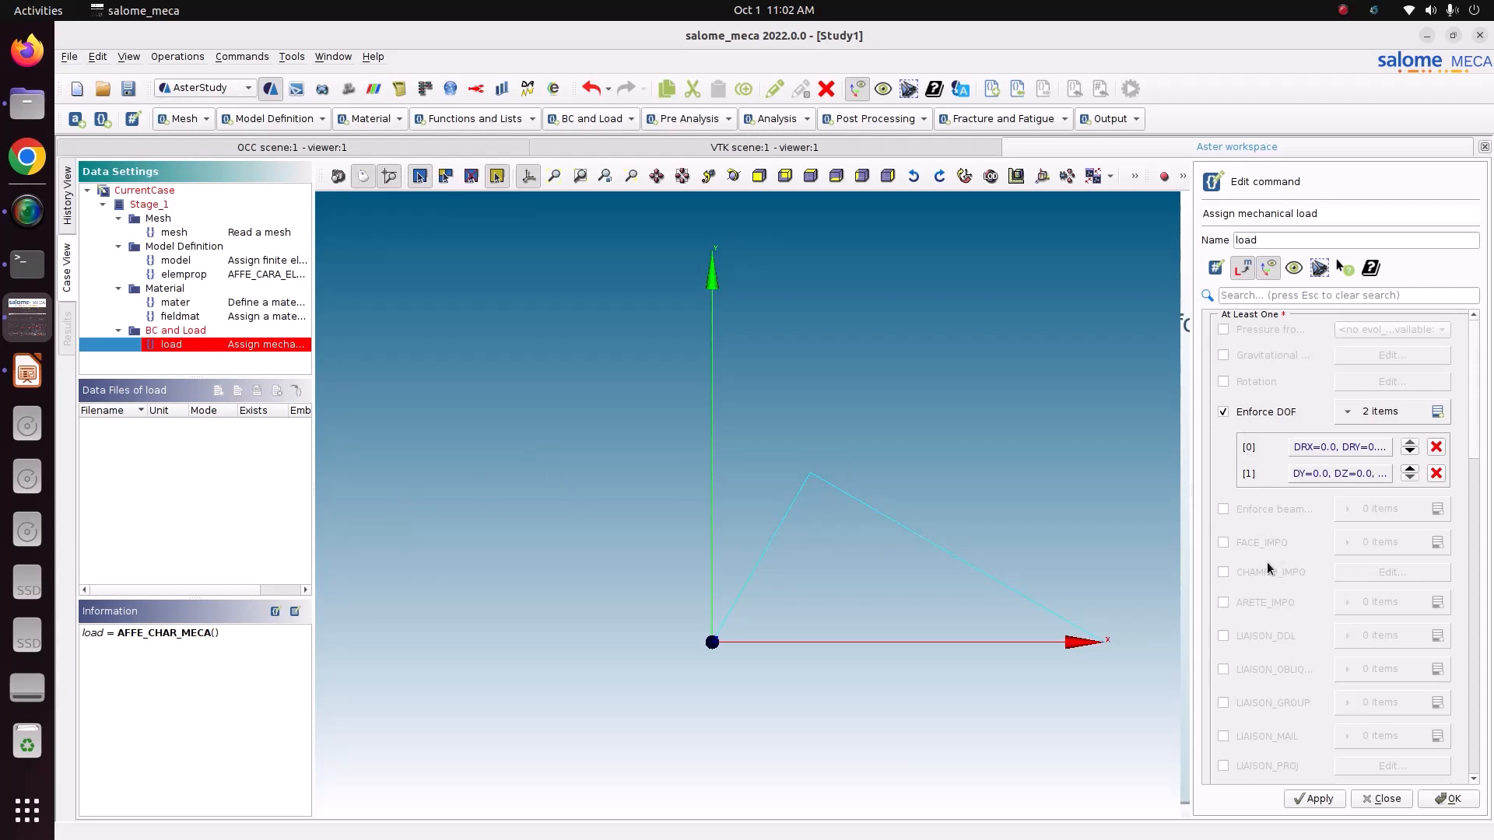
# Step: Check the applied load on the truss problem slide, and add one FORCE_NODALE item to the mechanical load
pyautogui.scroll(-8, 1266, 562)
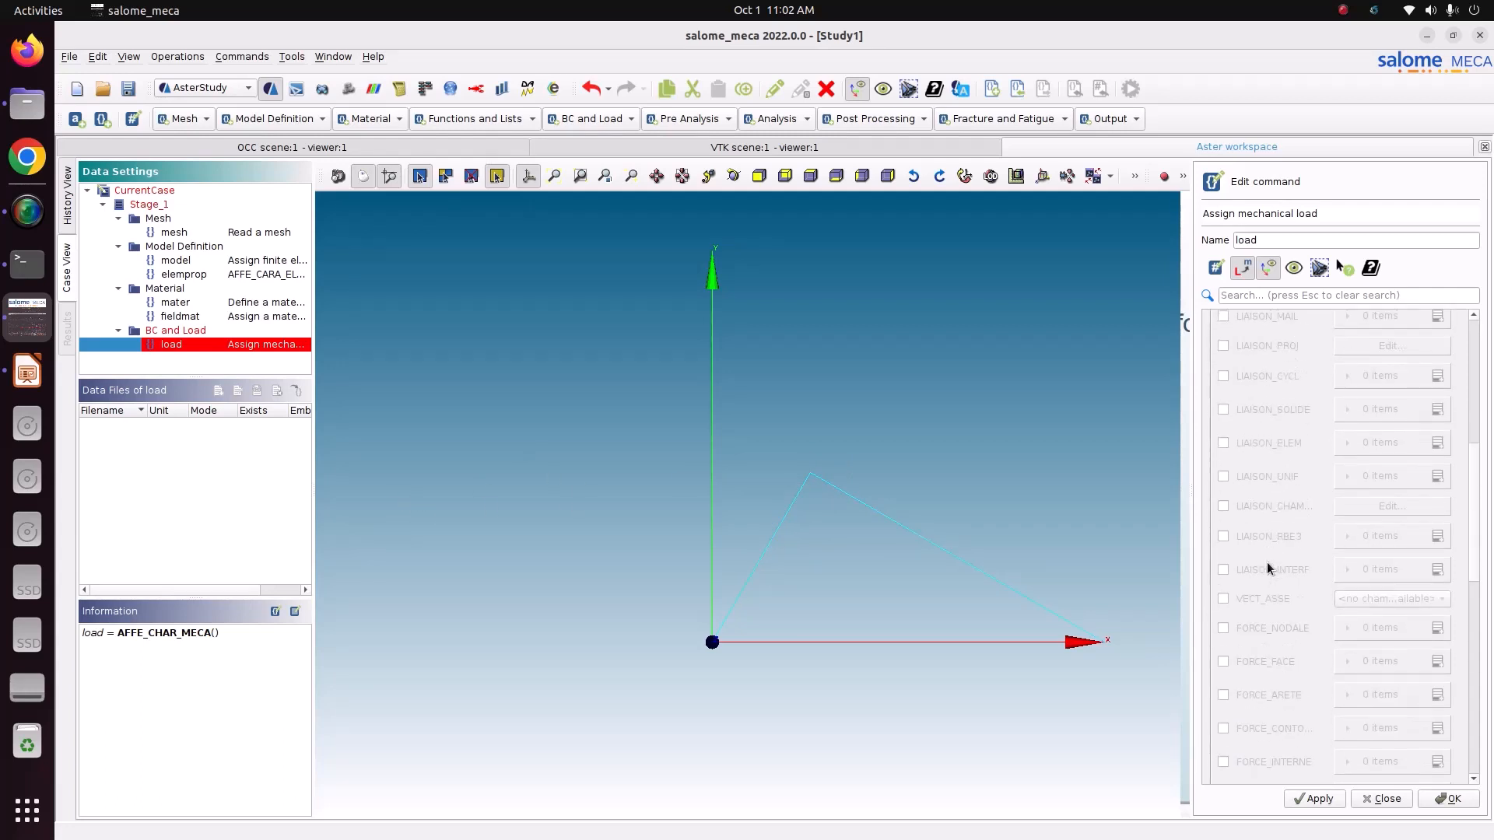
pyautogui.scroll(-3, 1267, 562)
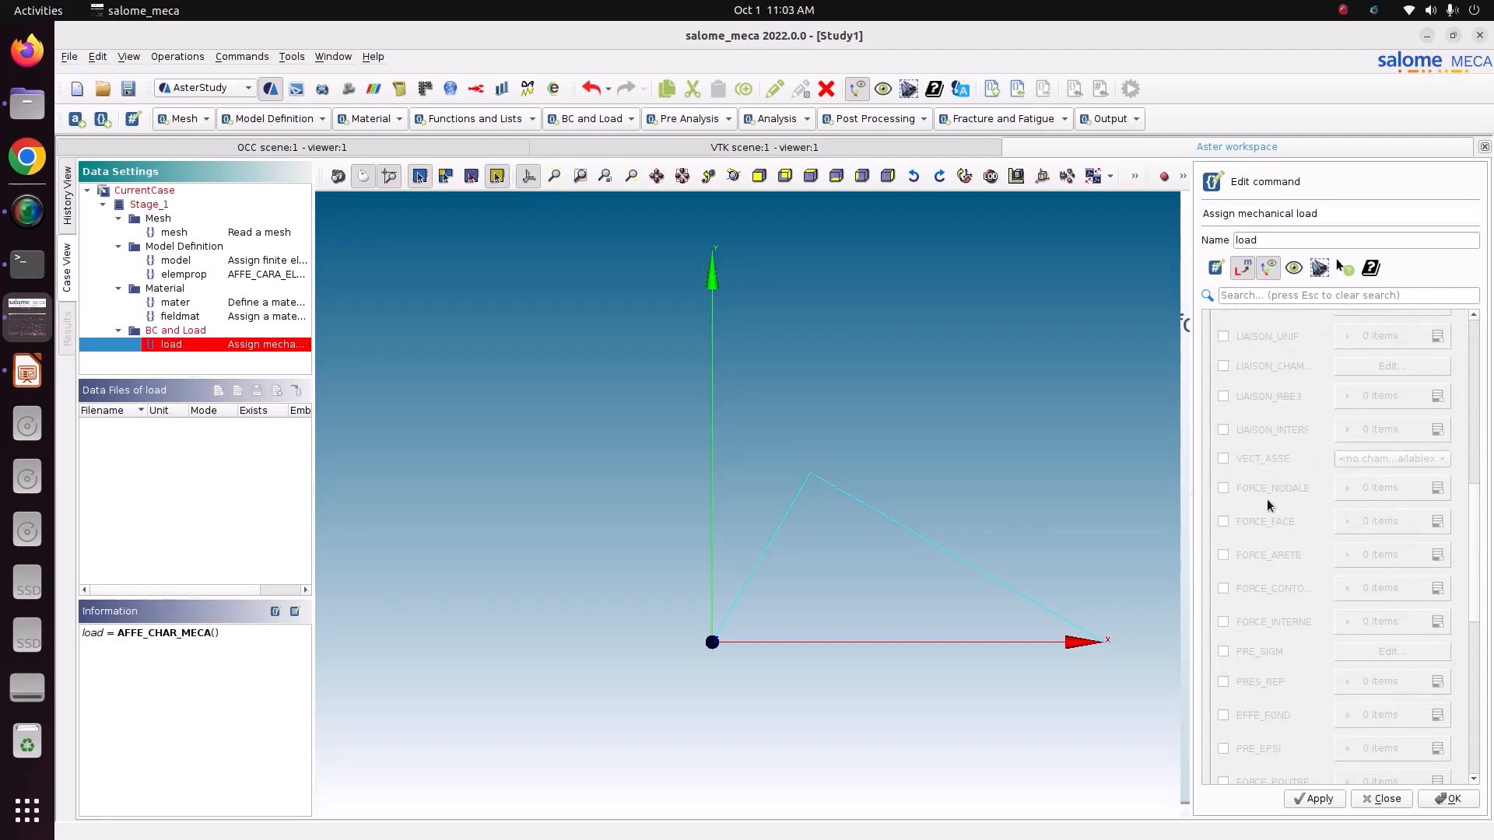
pyautogui.click(27, 372)
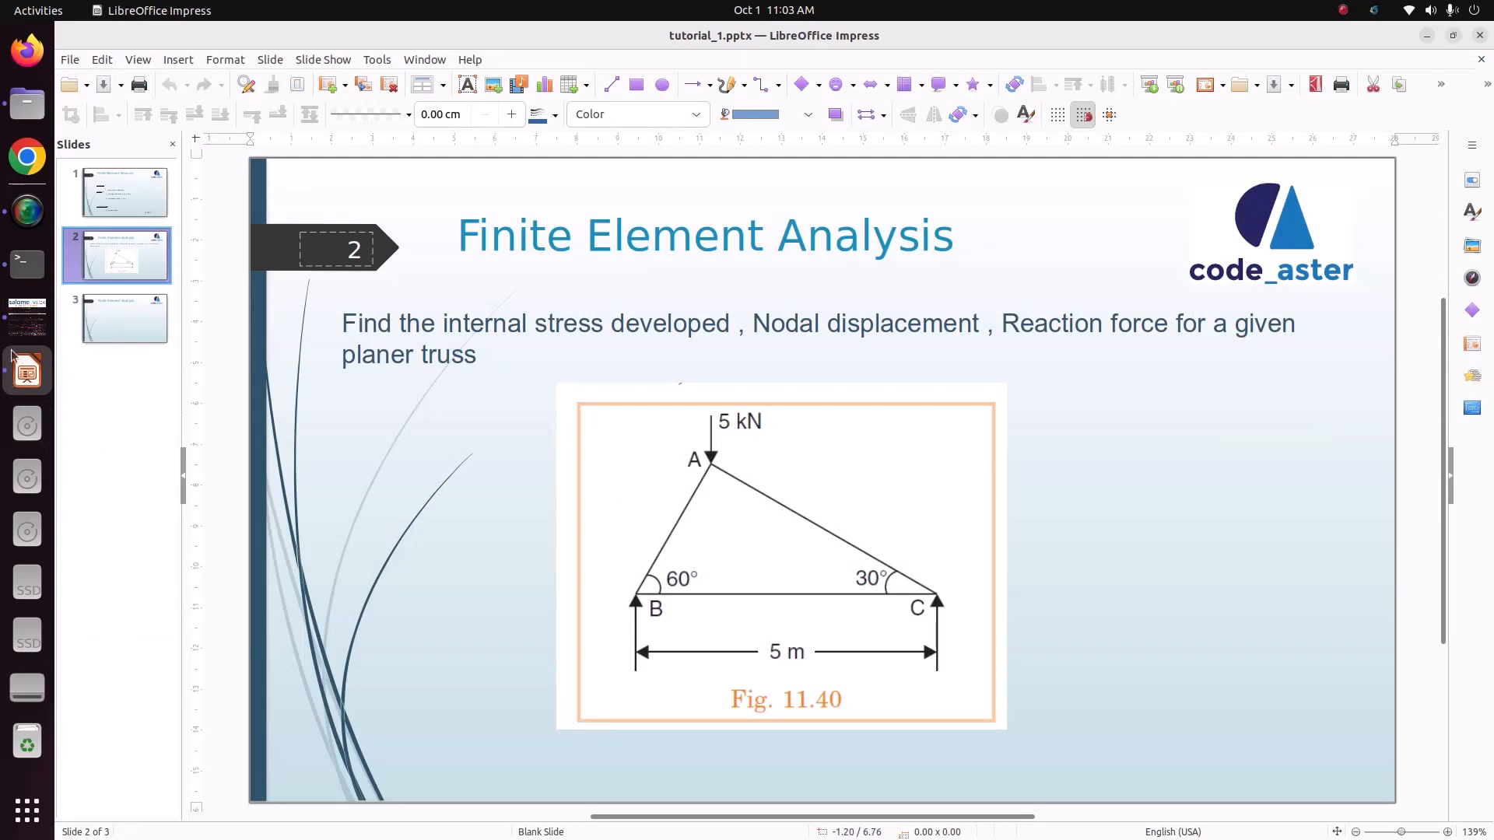
pyautogui.click(21, 326)
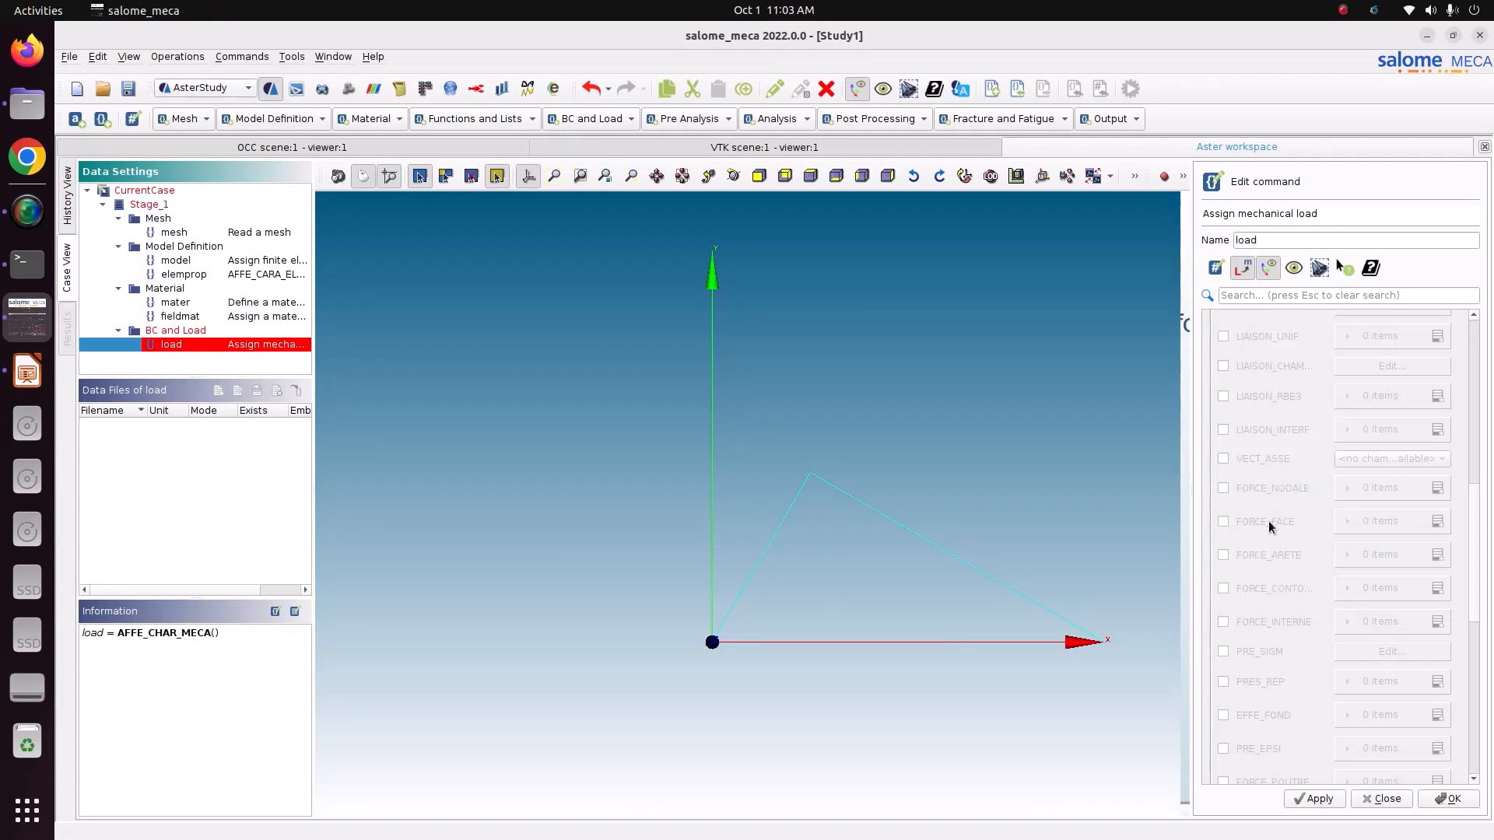
pyautogui.click(1226, 486)
pyautogui.click(1434, 492)
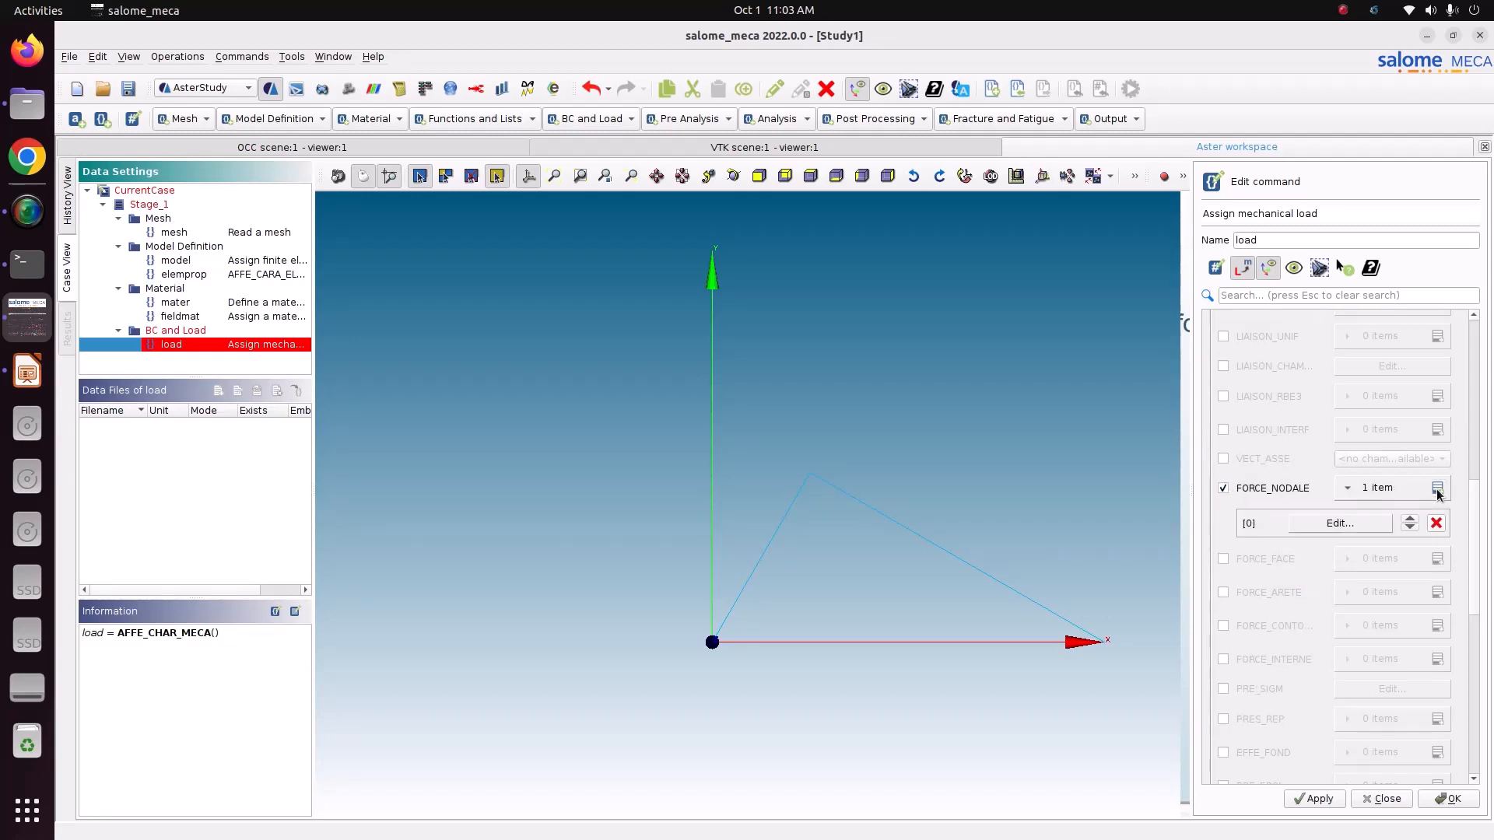
# Step: Assign the nodal force item to the Load node group of the mesh
pyautogui.click(1363, 523)
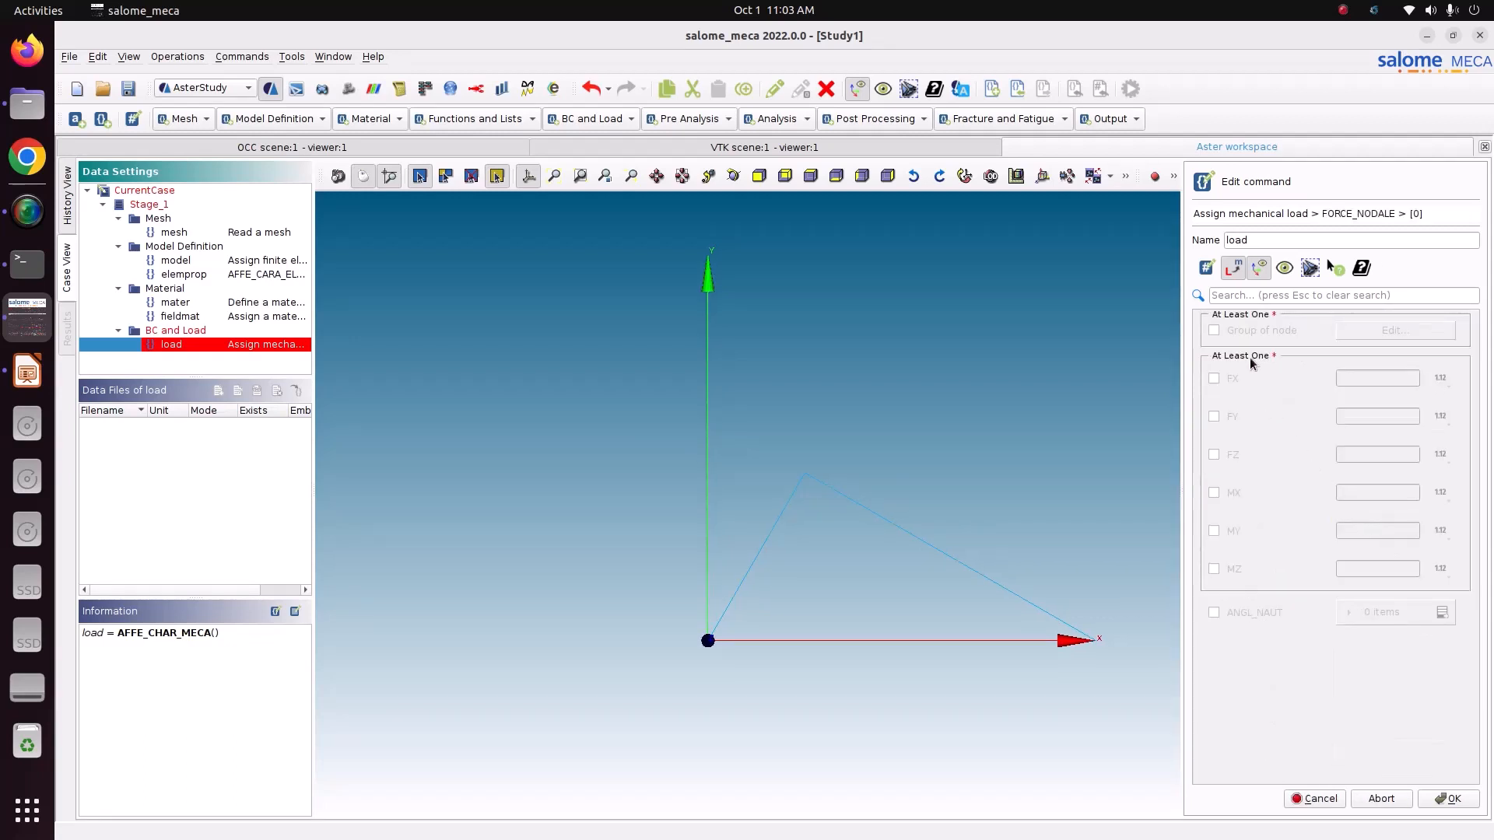
pyautogui.click(1261, 331)
pyautogui.click(1383, 333)
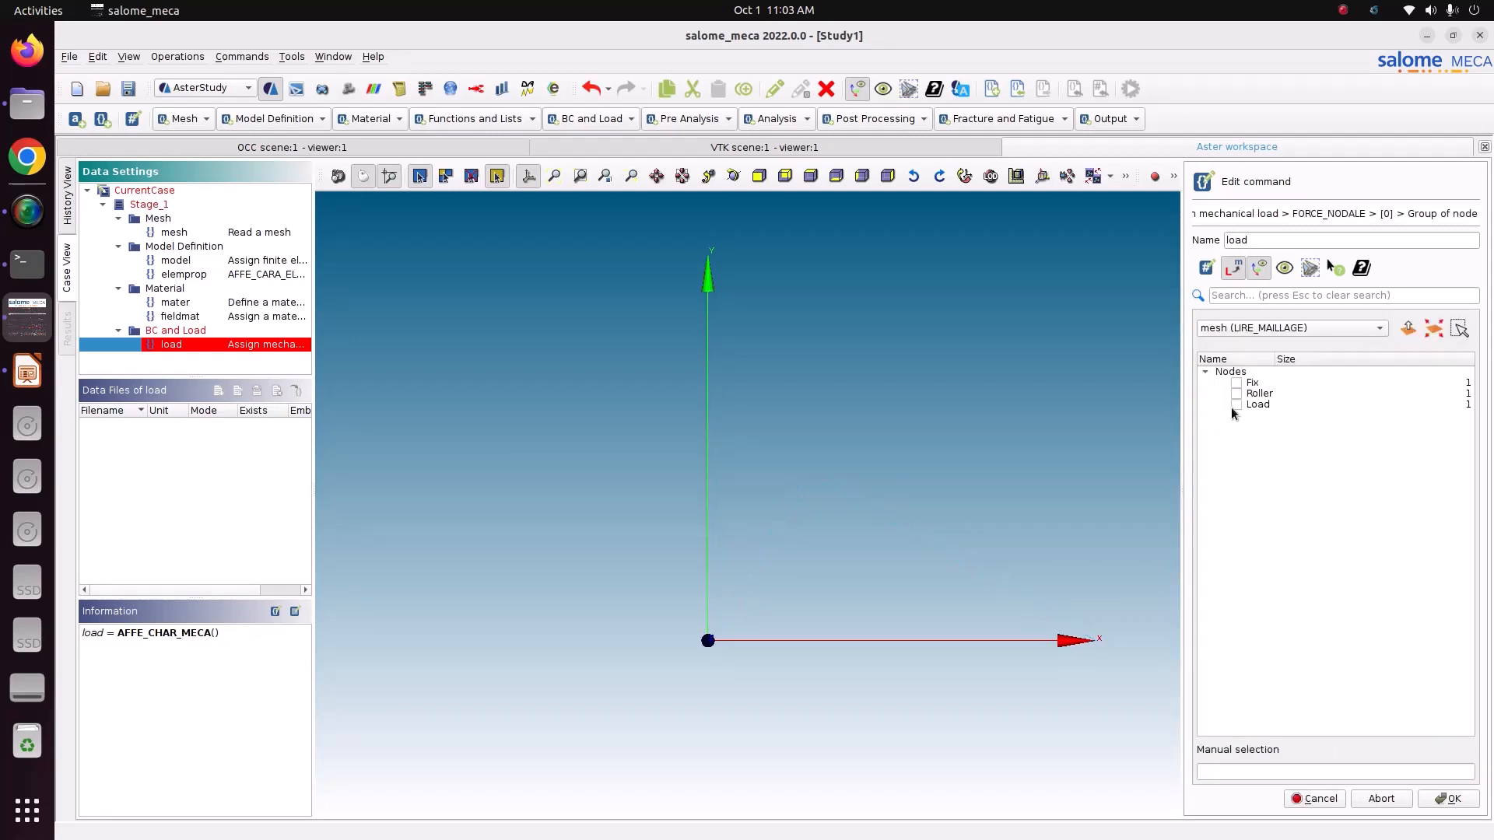
pyautogui.click(1235, 405)
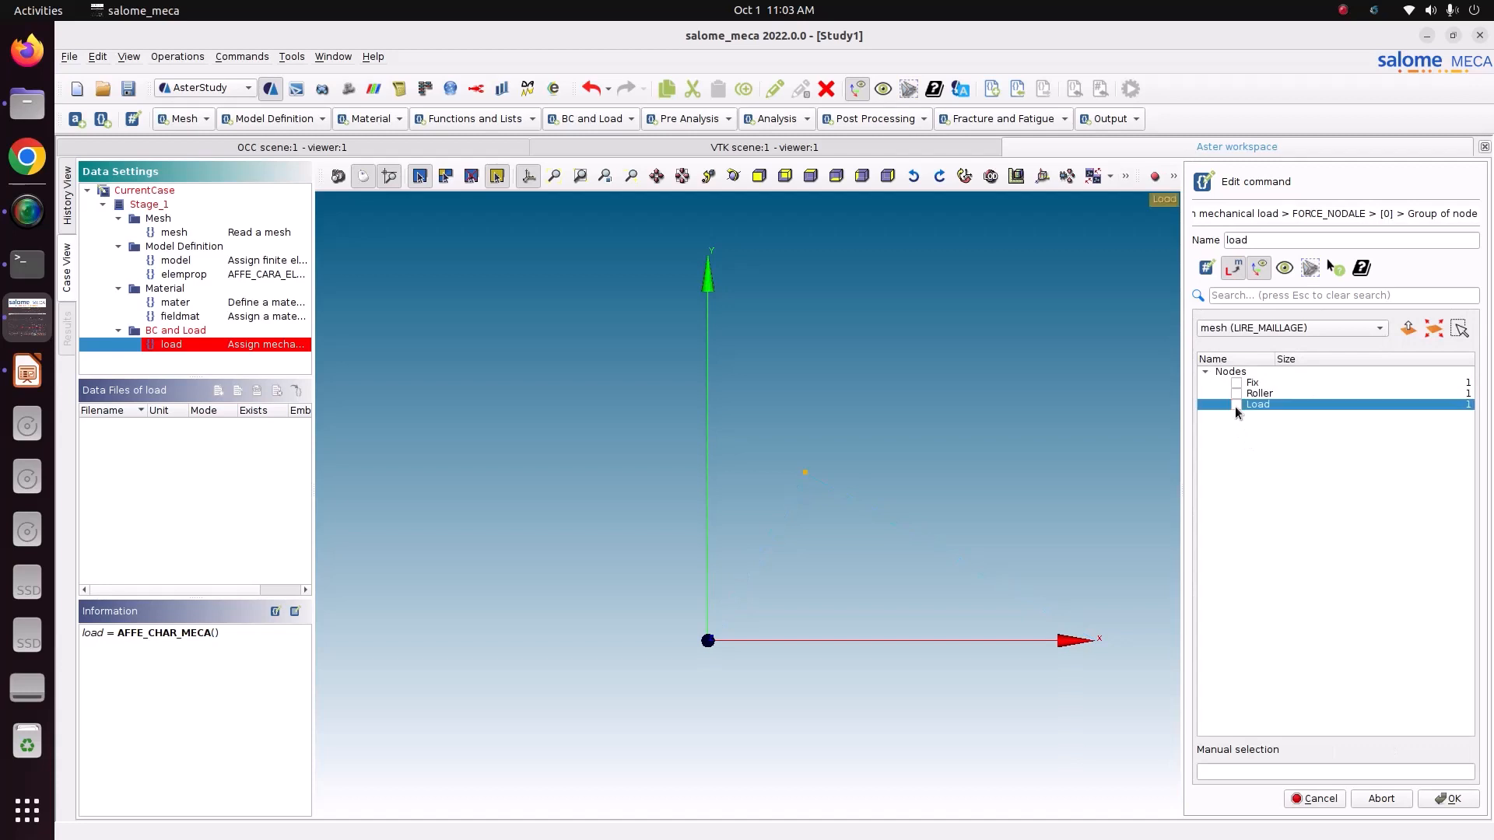
pyautogui.click(1447, 798)
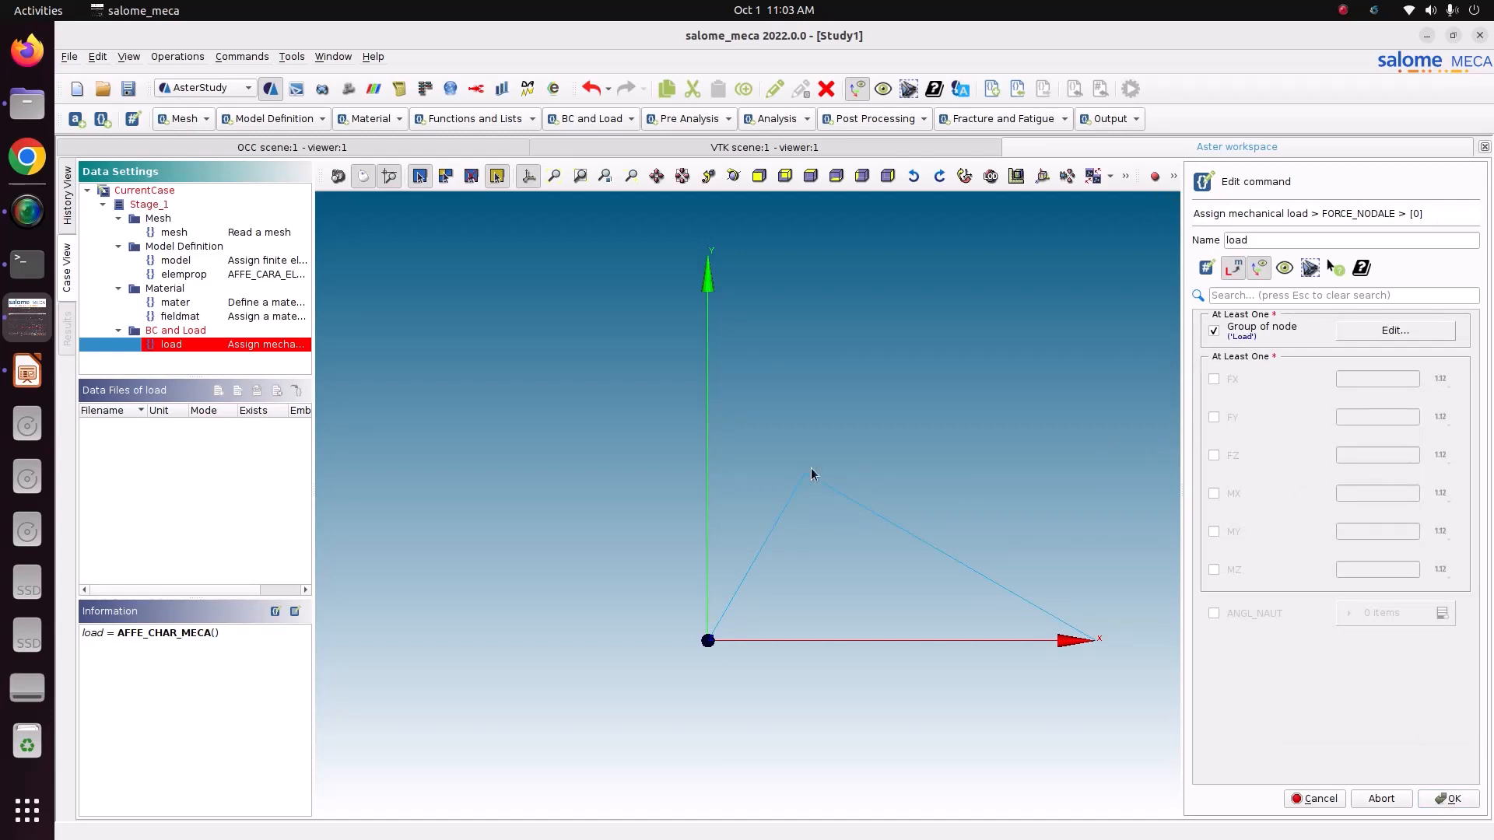
# Step: Set the nodal force's FY component to -5000 and apply the mechanical load definition
pyautogui.click(1221, 419)
pyautogui.click(1361, 416)
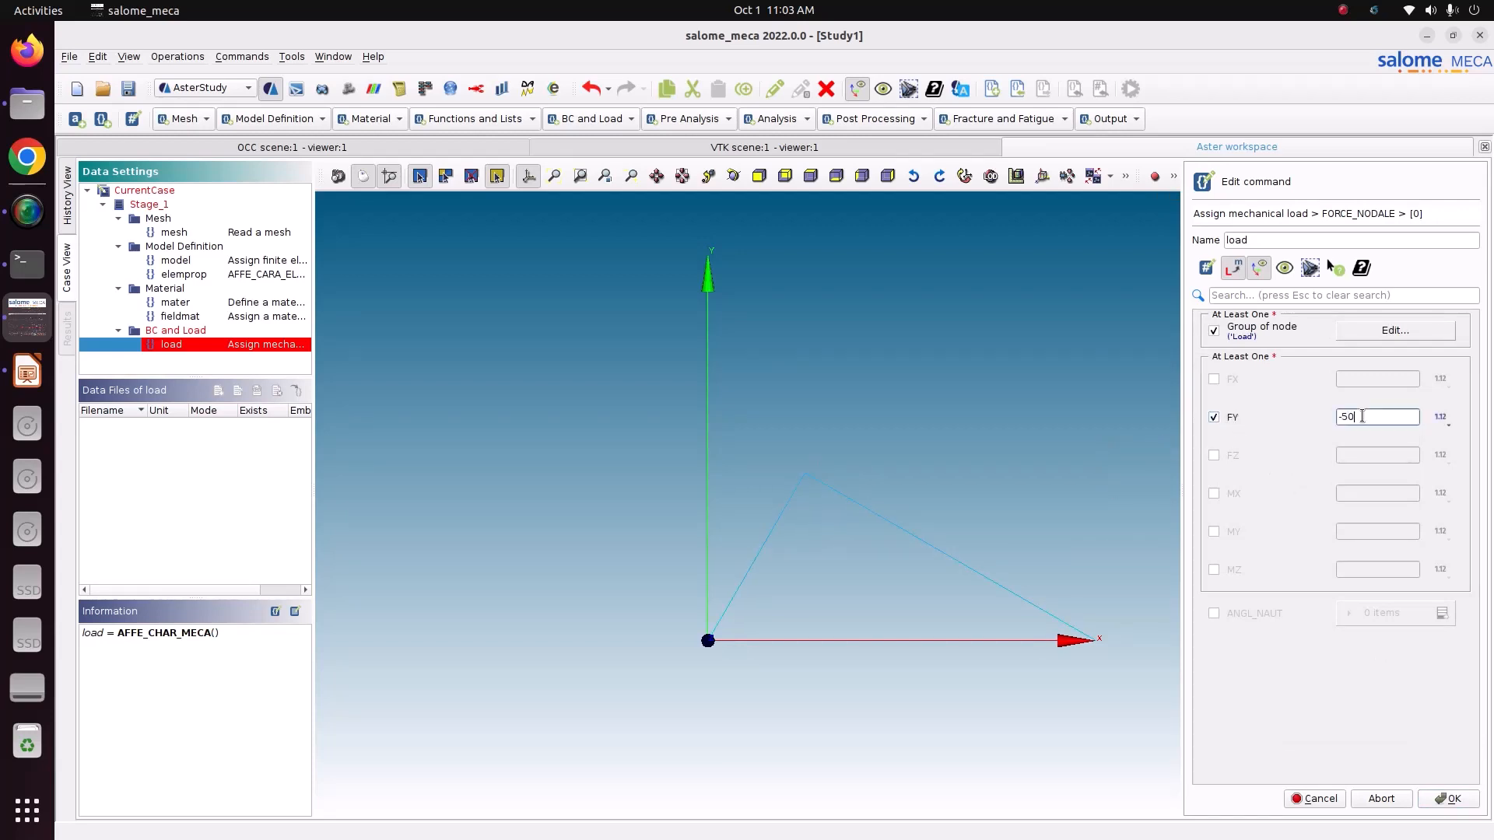
pyautogui.write('-5000')
pyautogui.click(1444, 798)
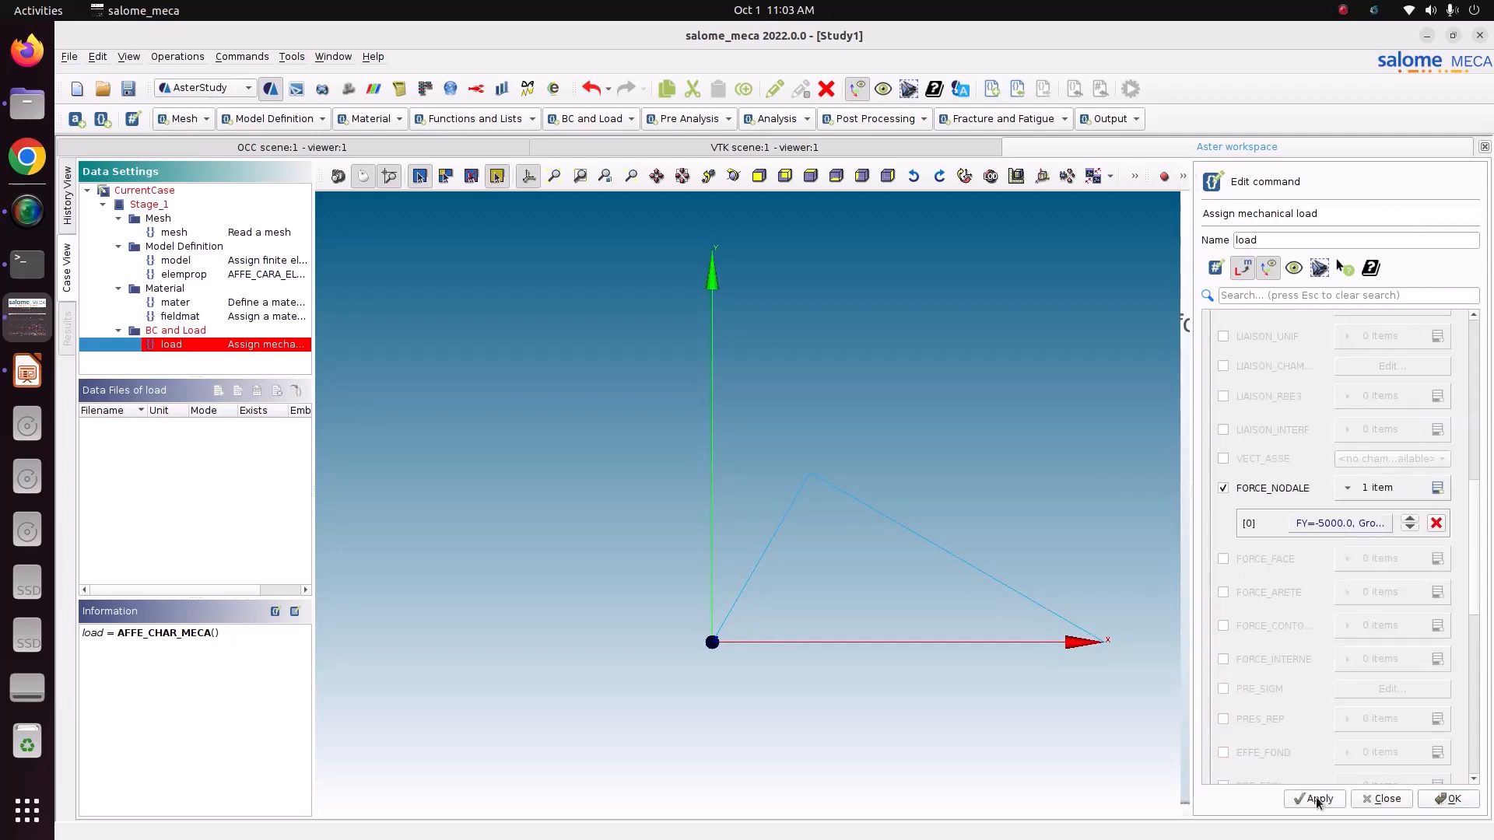
pyautogui.scroll(-10, 1309, 664)
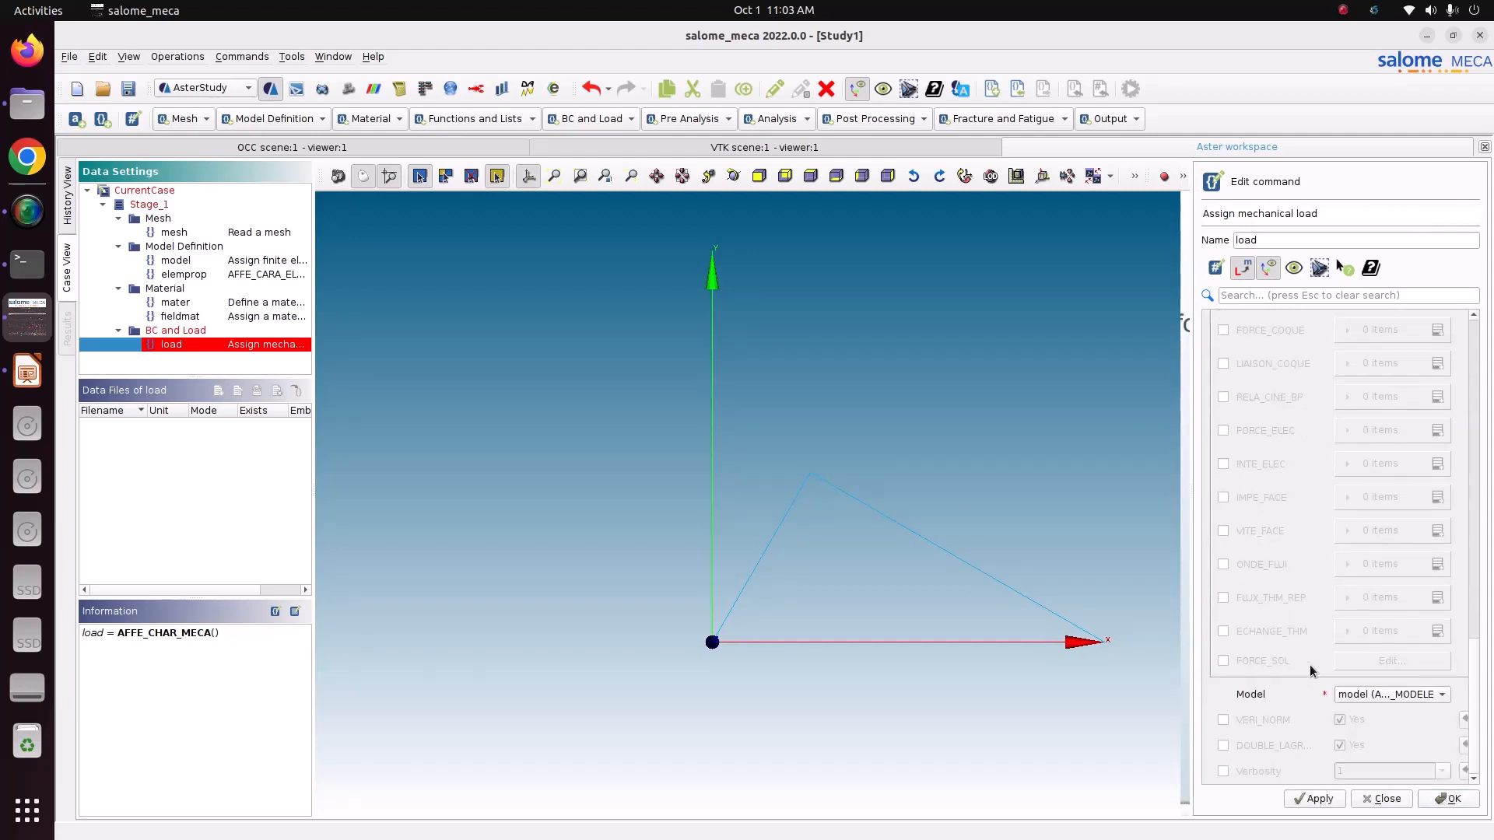
pyautogui.click(1322, 799)
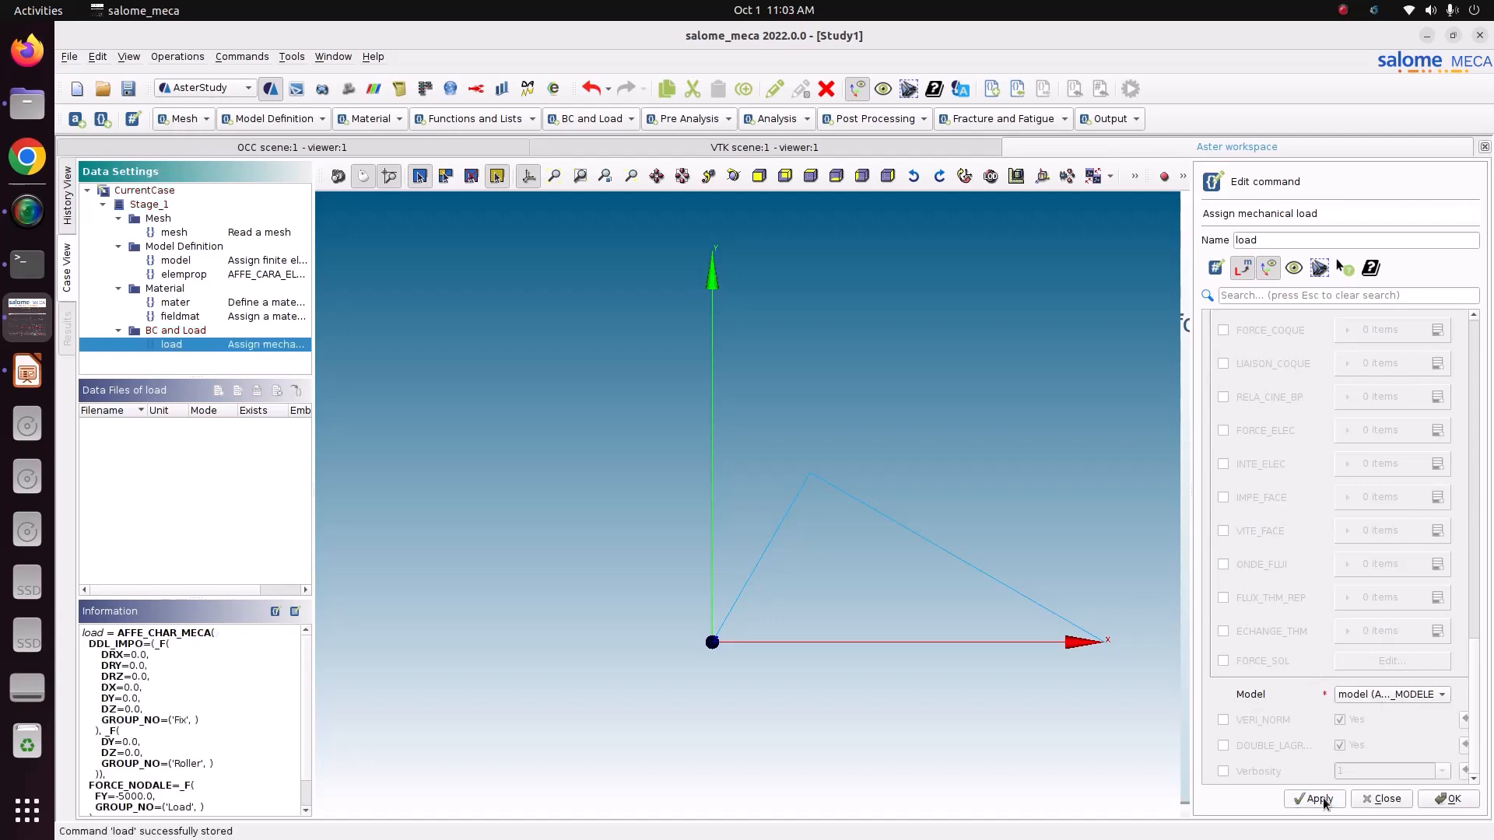
# Step: Review the constraints and nodal force in the load command's text, and finish editing the mechanical load
pyautogui.scroll(-1, 274, 665)
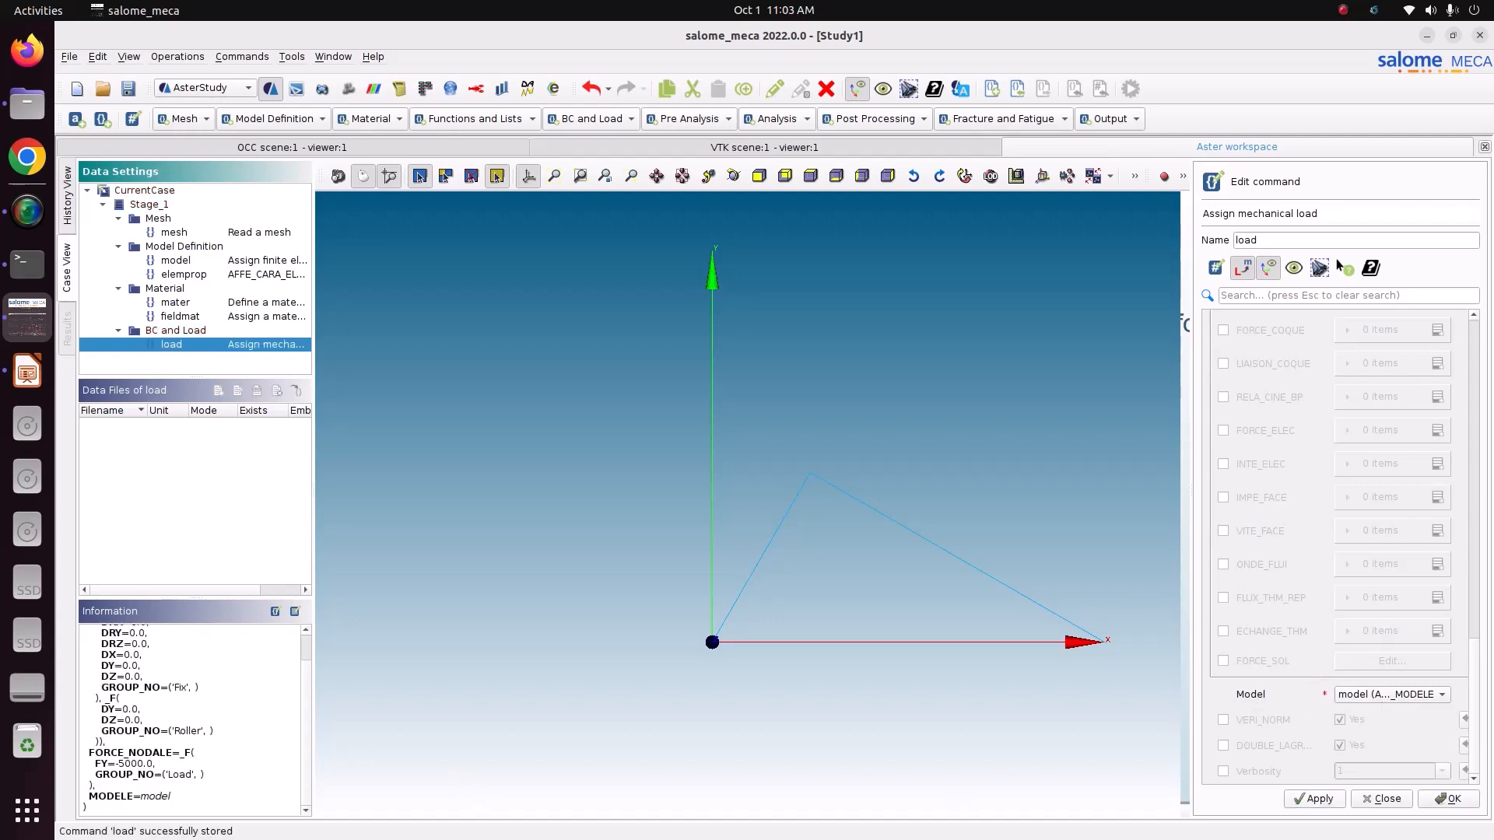
pyautogui.scroll(1, 174, 732)
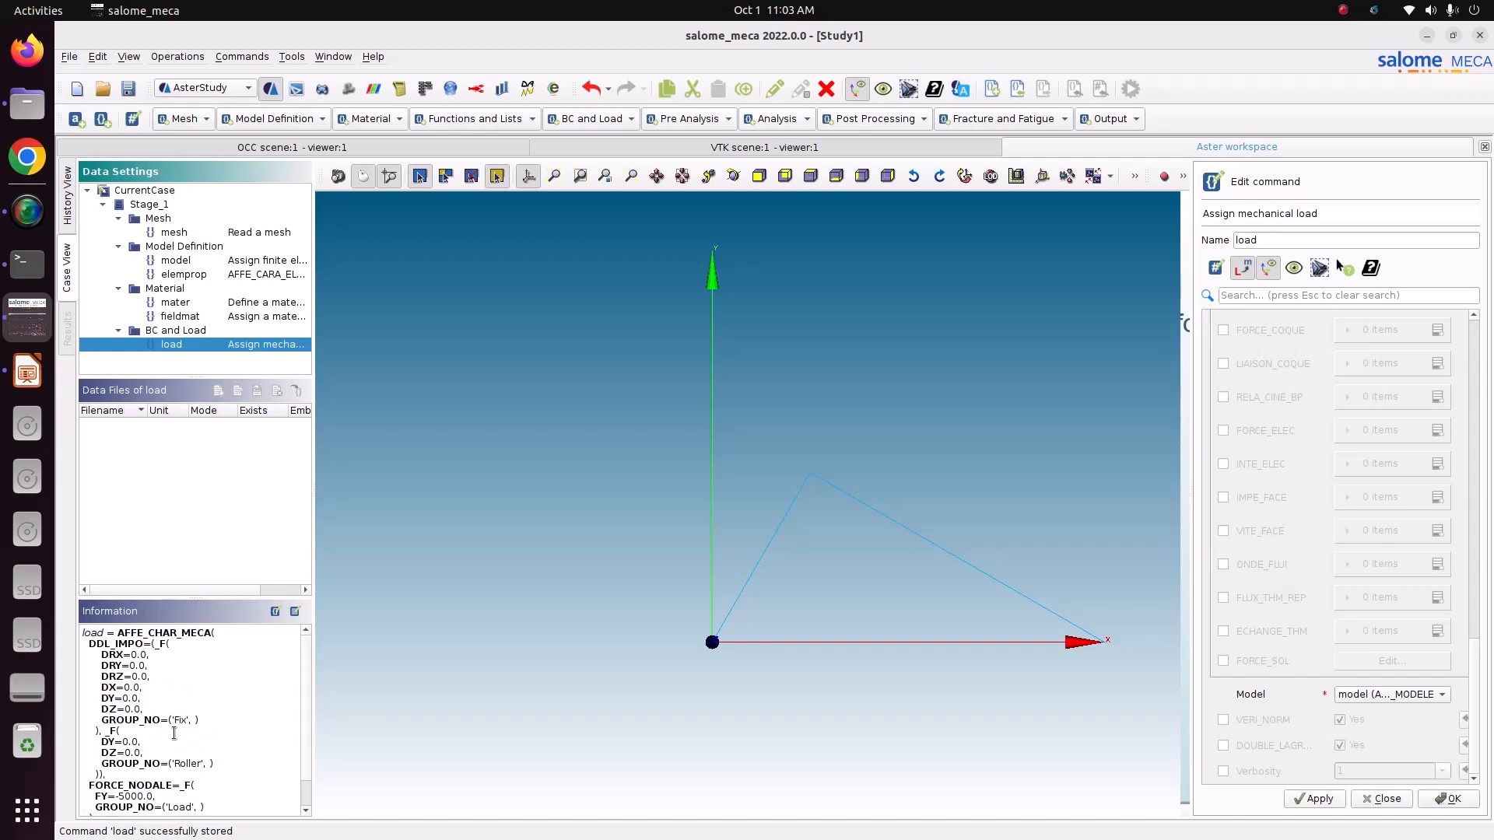
pyautogui.moveTo(159, 644); pyautogui.dragTo(159, 721)
pyautogui.scroll(-1, 131, 751)
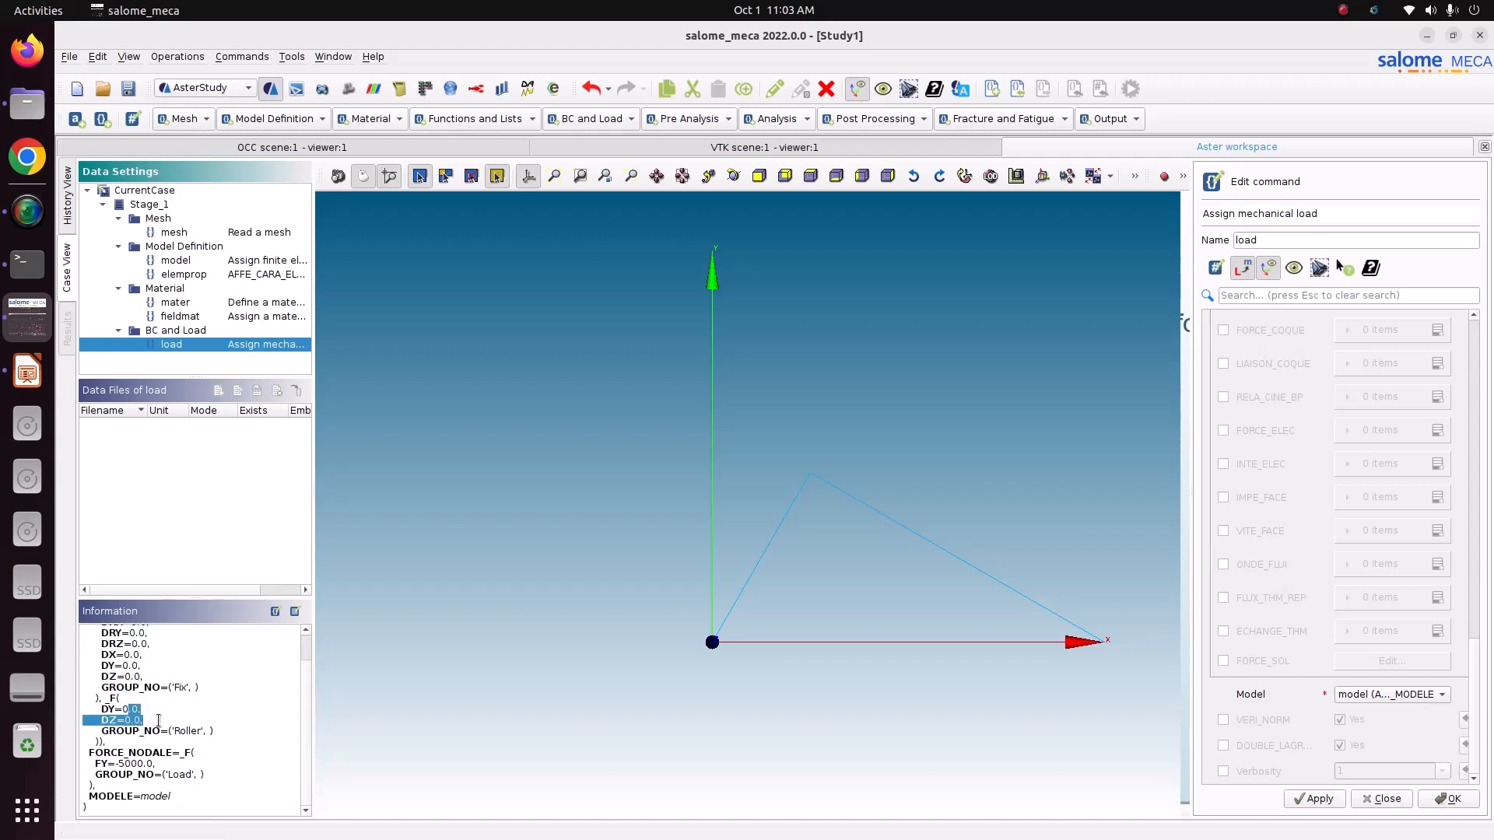
pyautogui.moveTo(102, 763); pyautogui.dragTo(168, 784)
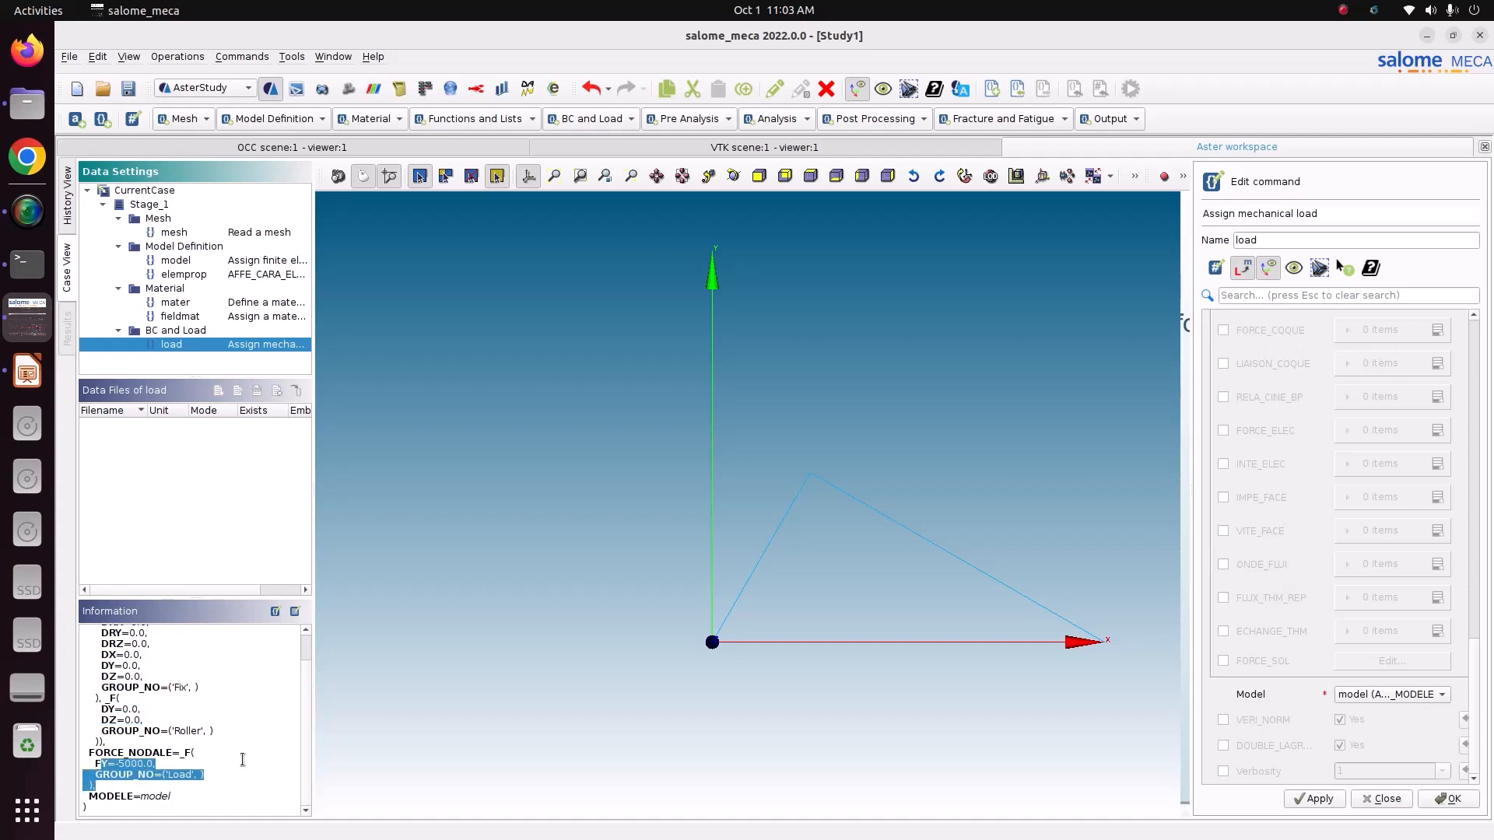
pyautogui.click(1320, 799)
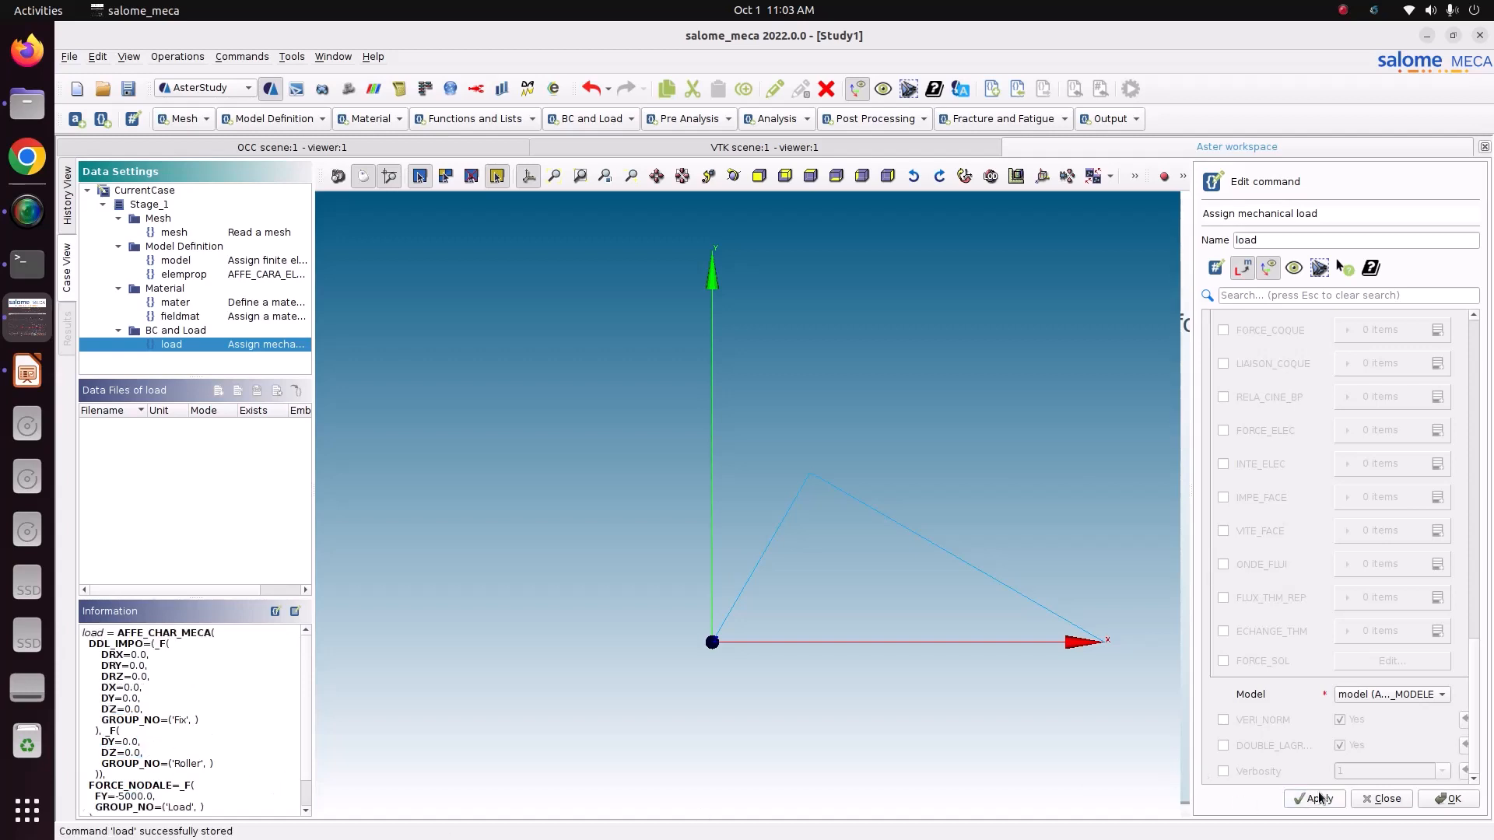
pyautogui.click(1448, 801)
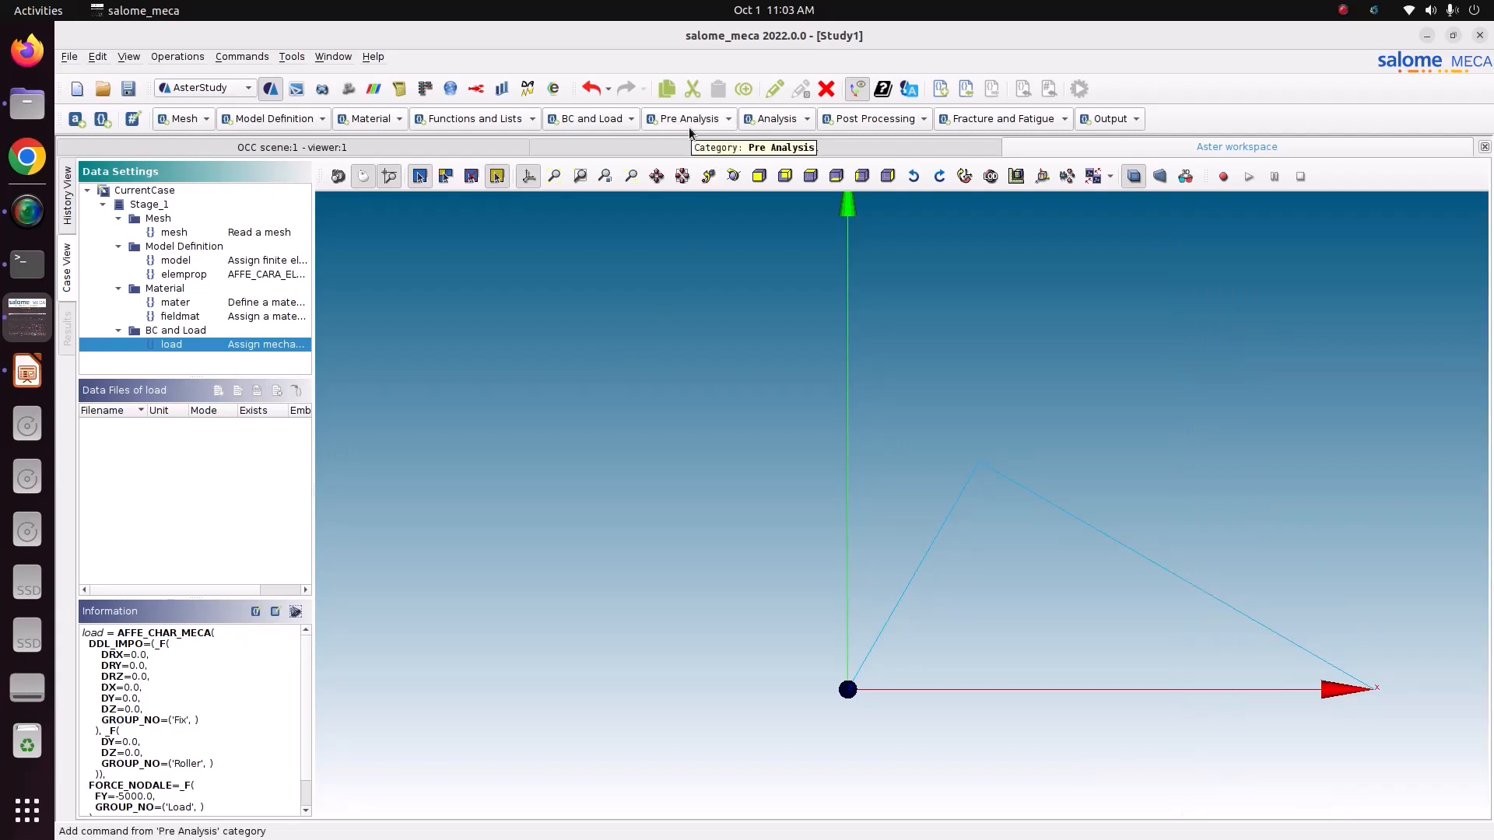
# Step: Add a static mechanical analysis that uses the fieldmat material field and the elemprop structural elements
pyautogui.click(760, 119)
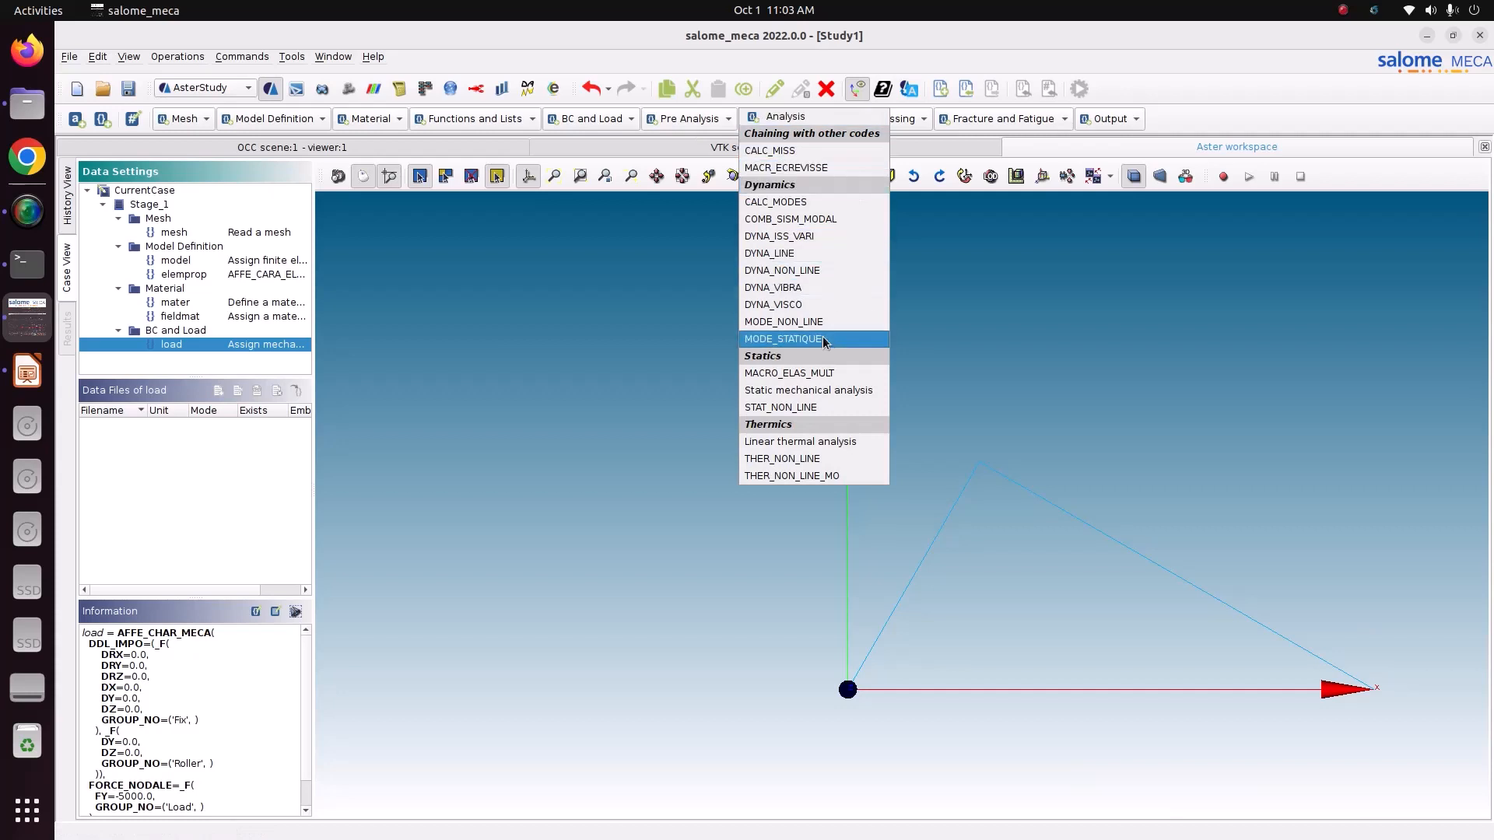
pyautogui.click(769, 390)
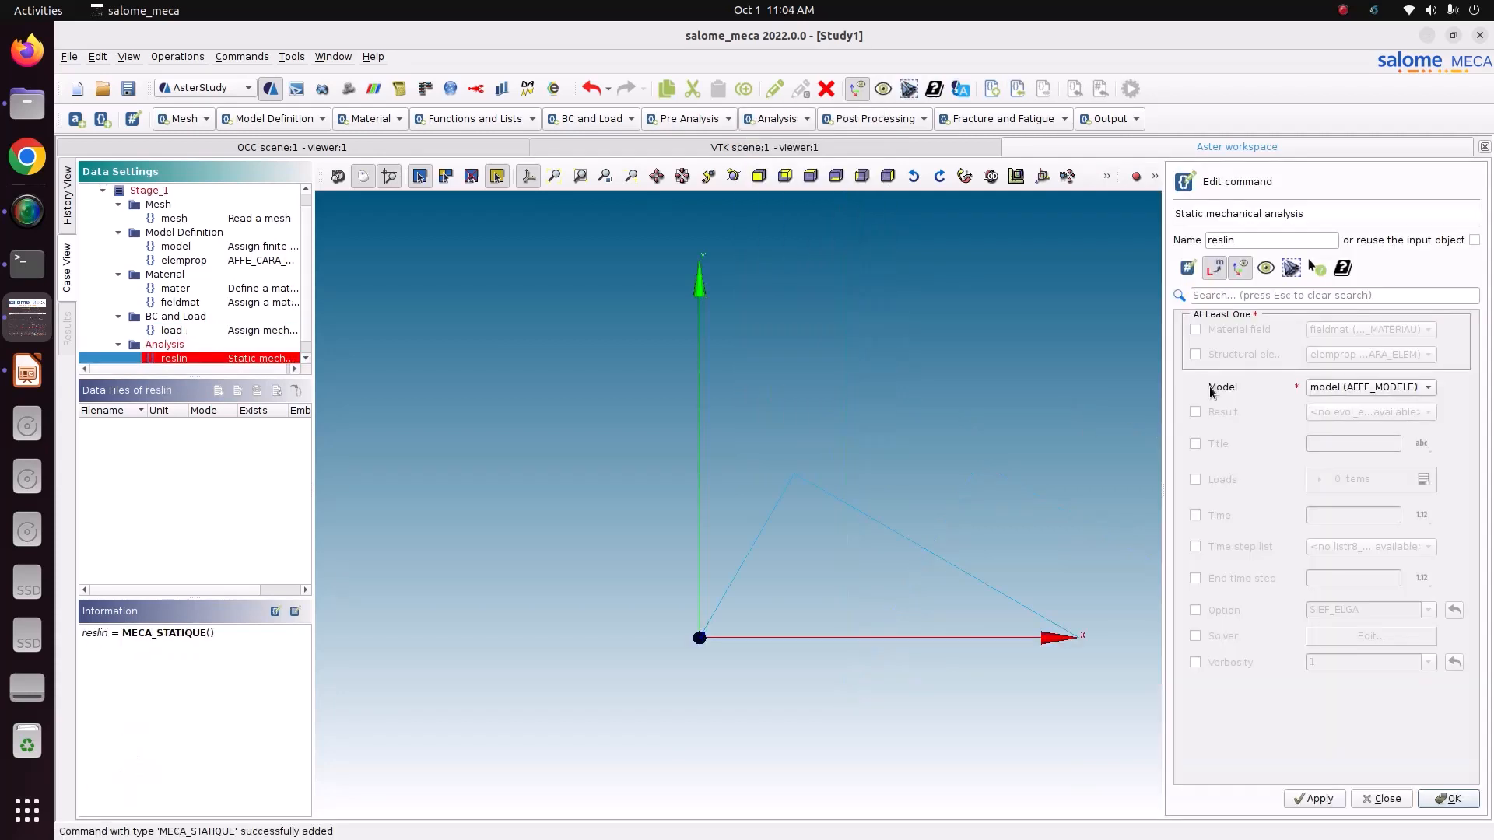
pyautogui.click(1195, 329)
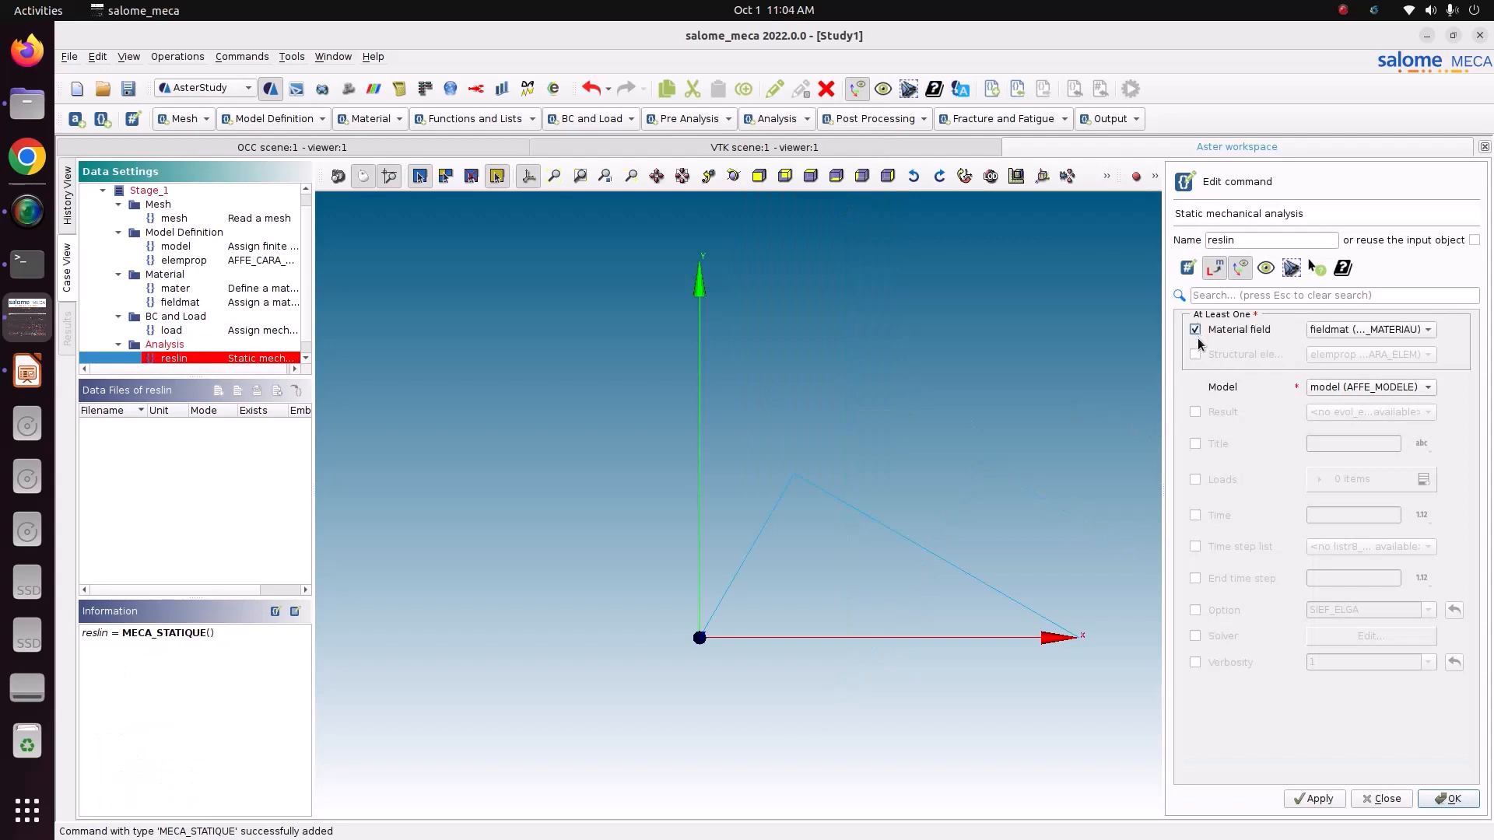
pyautogui.click(1195, 354)
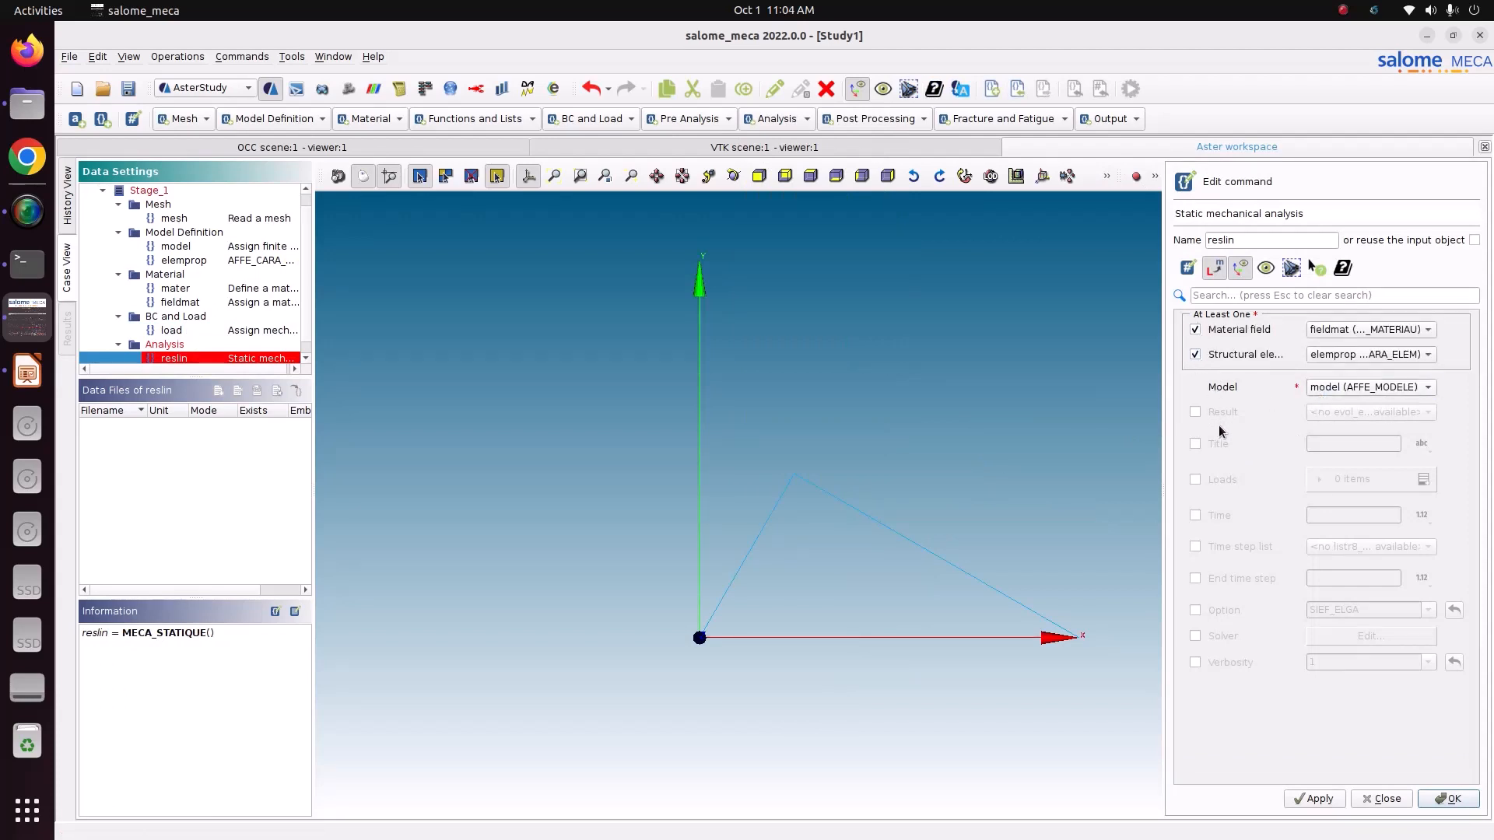
# Step: Add the mechanical load named load to the static analysis's loads, and save the analysis command
pyautogui.click(1194, 479)
pyautogui.click(1423, 479)
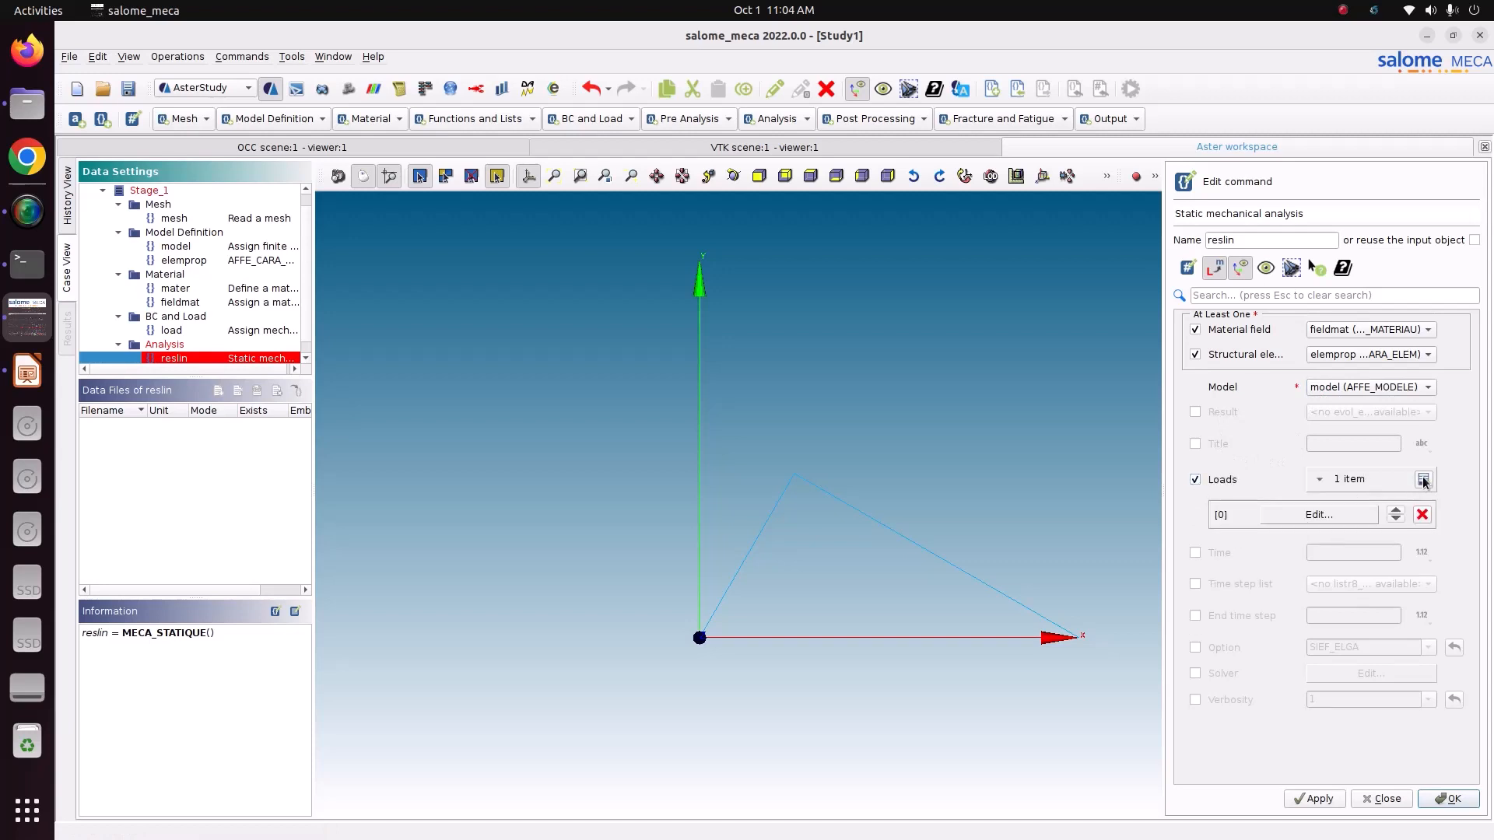
pyautogui.click(1355, 517)
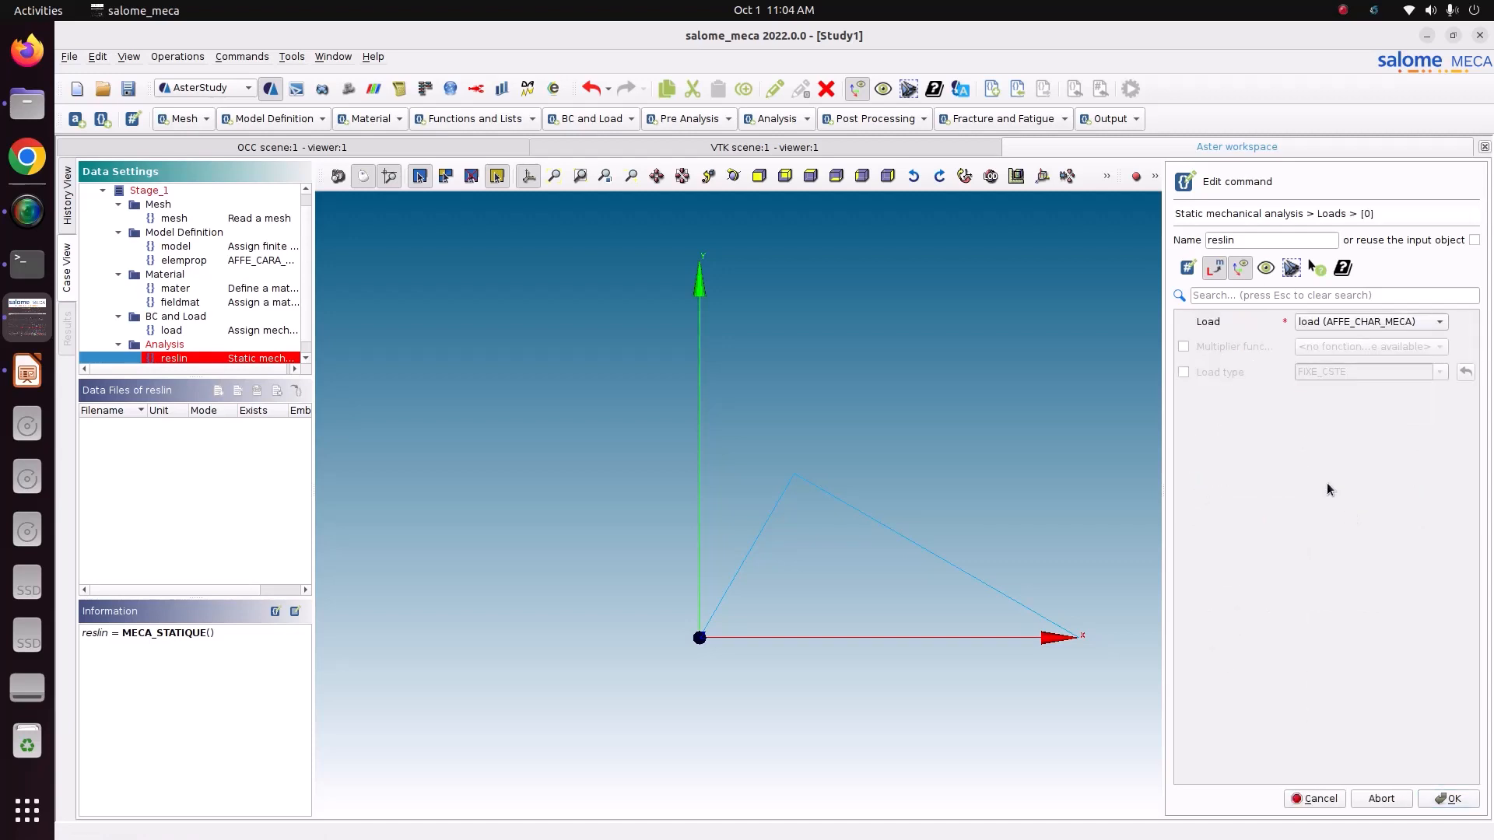
pyautogui.click(1314, 328)
pyautogui.click(1443, 795)
pyautogui.click(1443, 795)
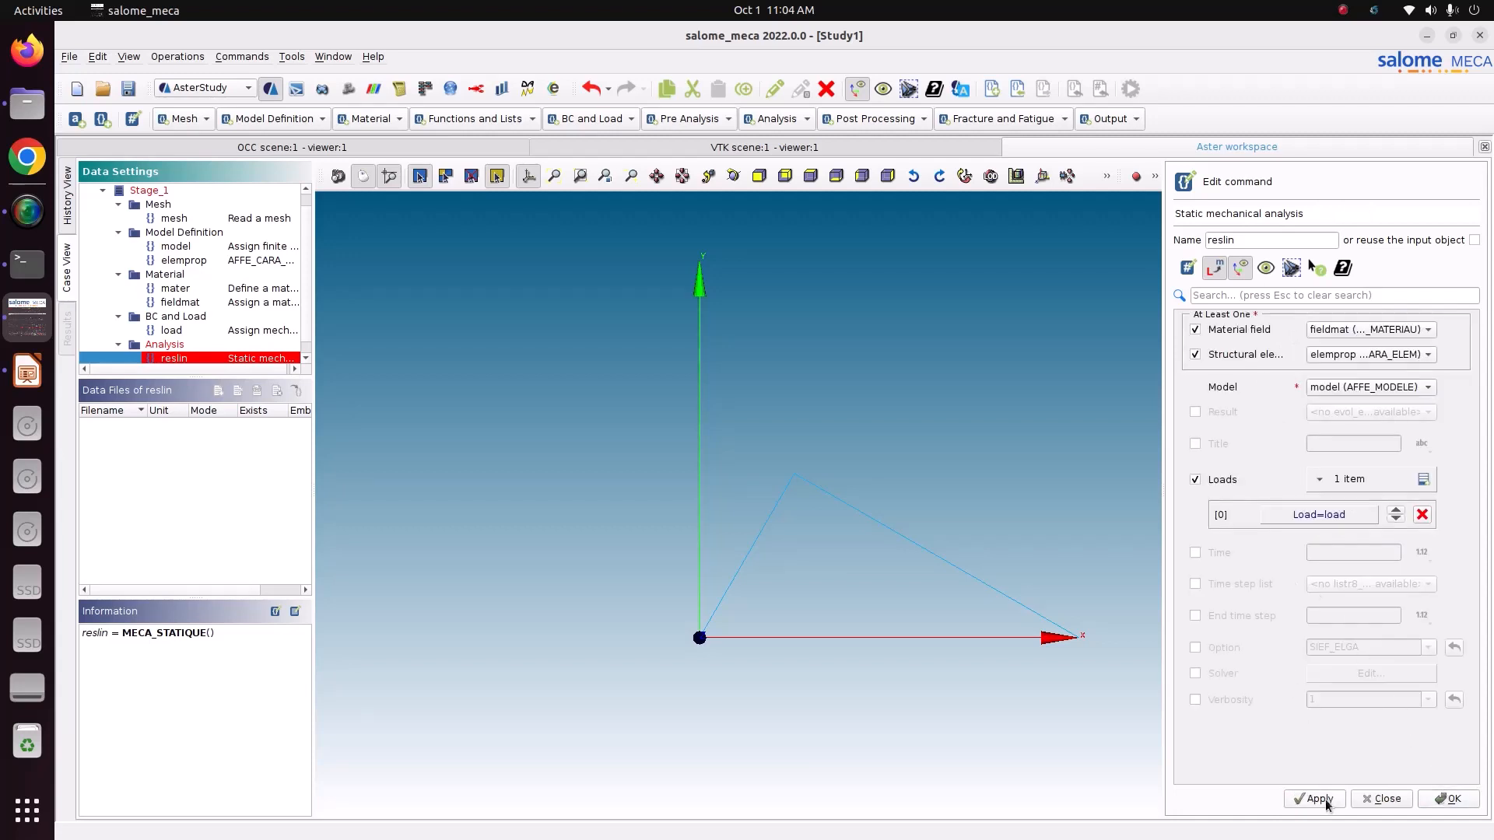
pyautogui.click(1320, 801)
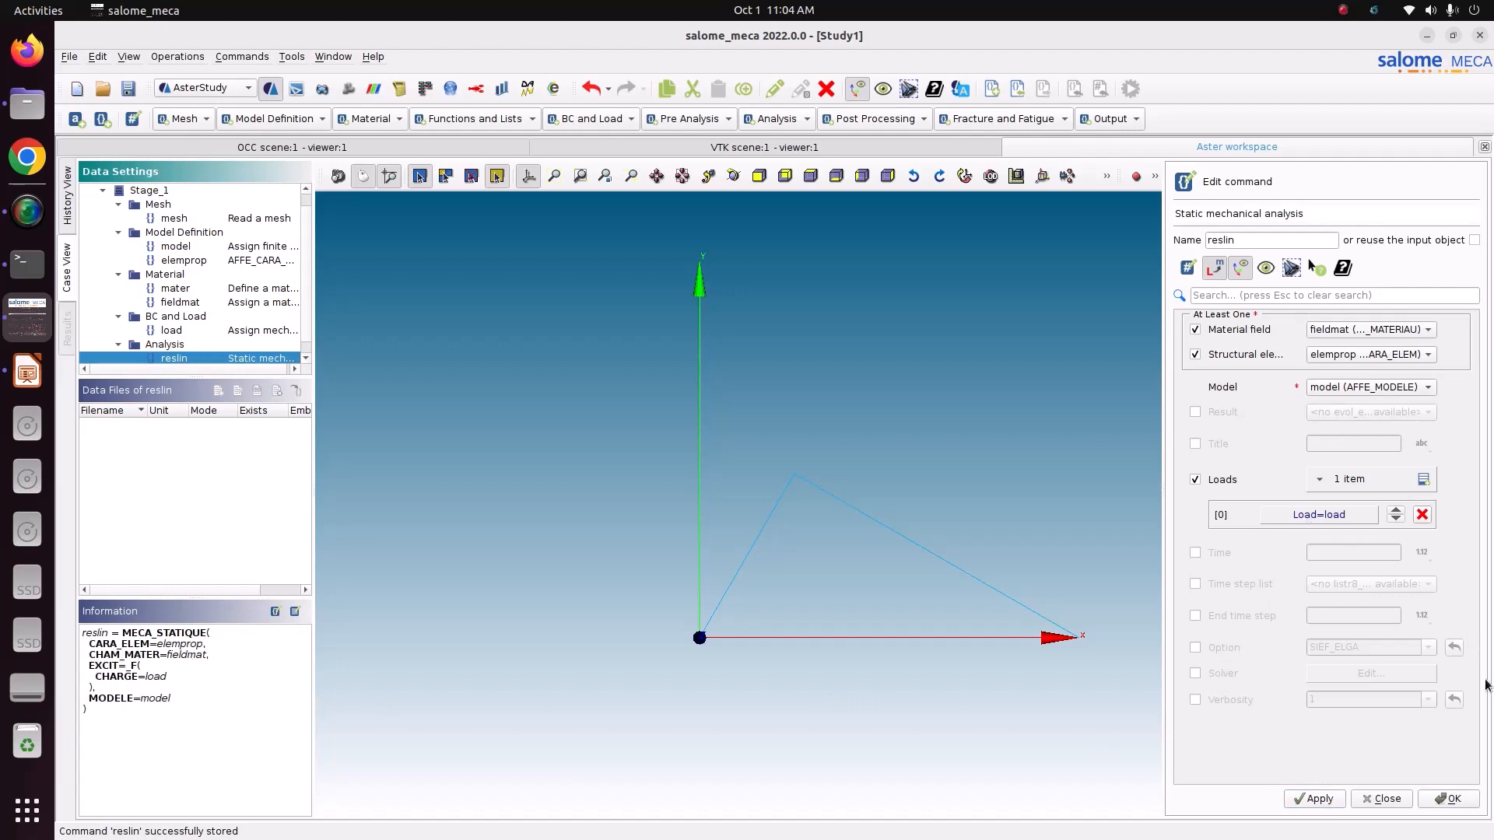
pyautogui.click(1451, 799)
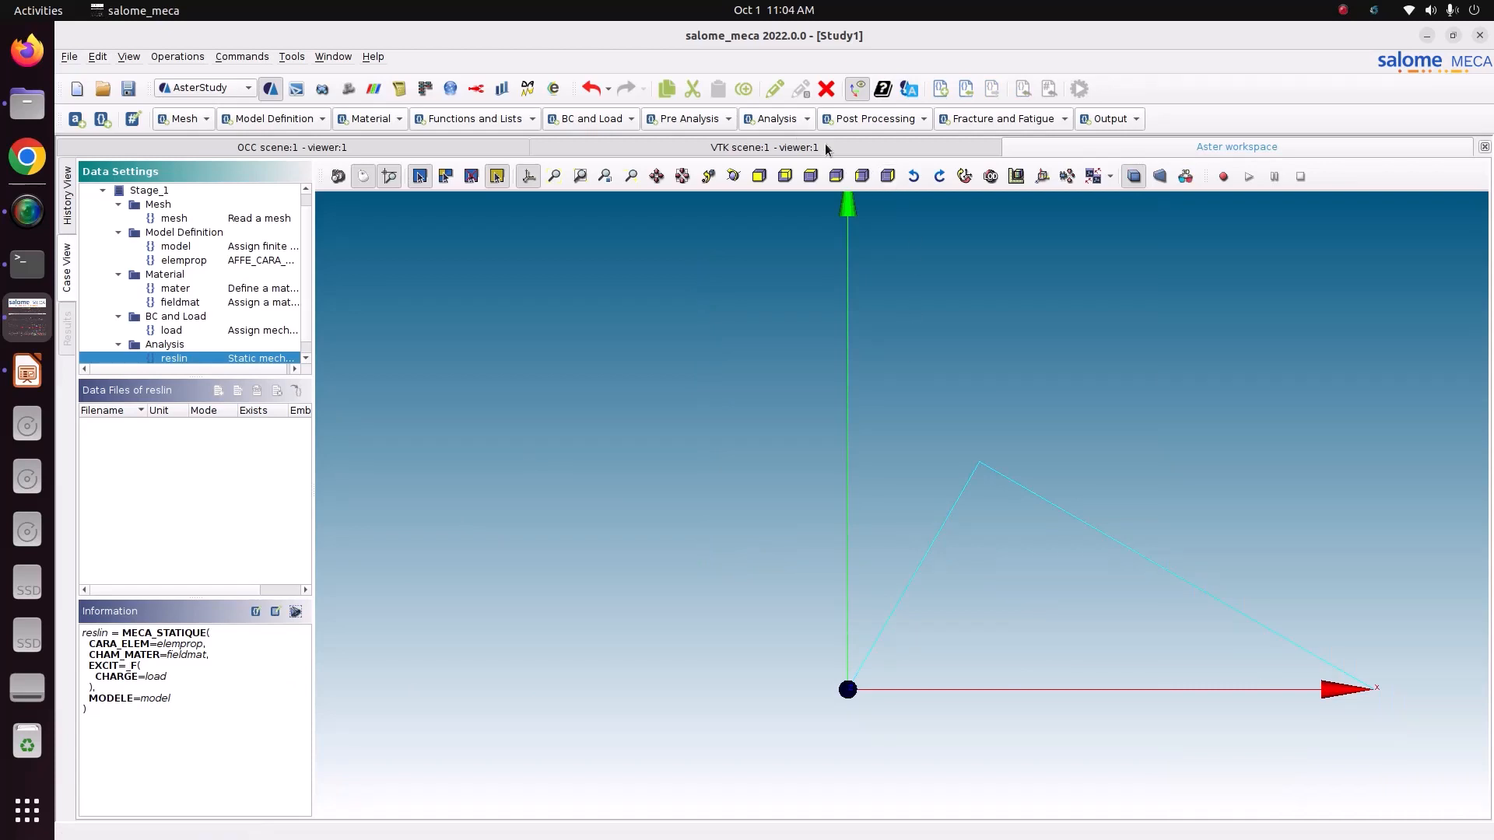
# Step: Add a CALC_CHAMP post-processing command to the stage
pyautogui.click(858, 120)
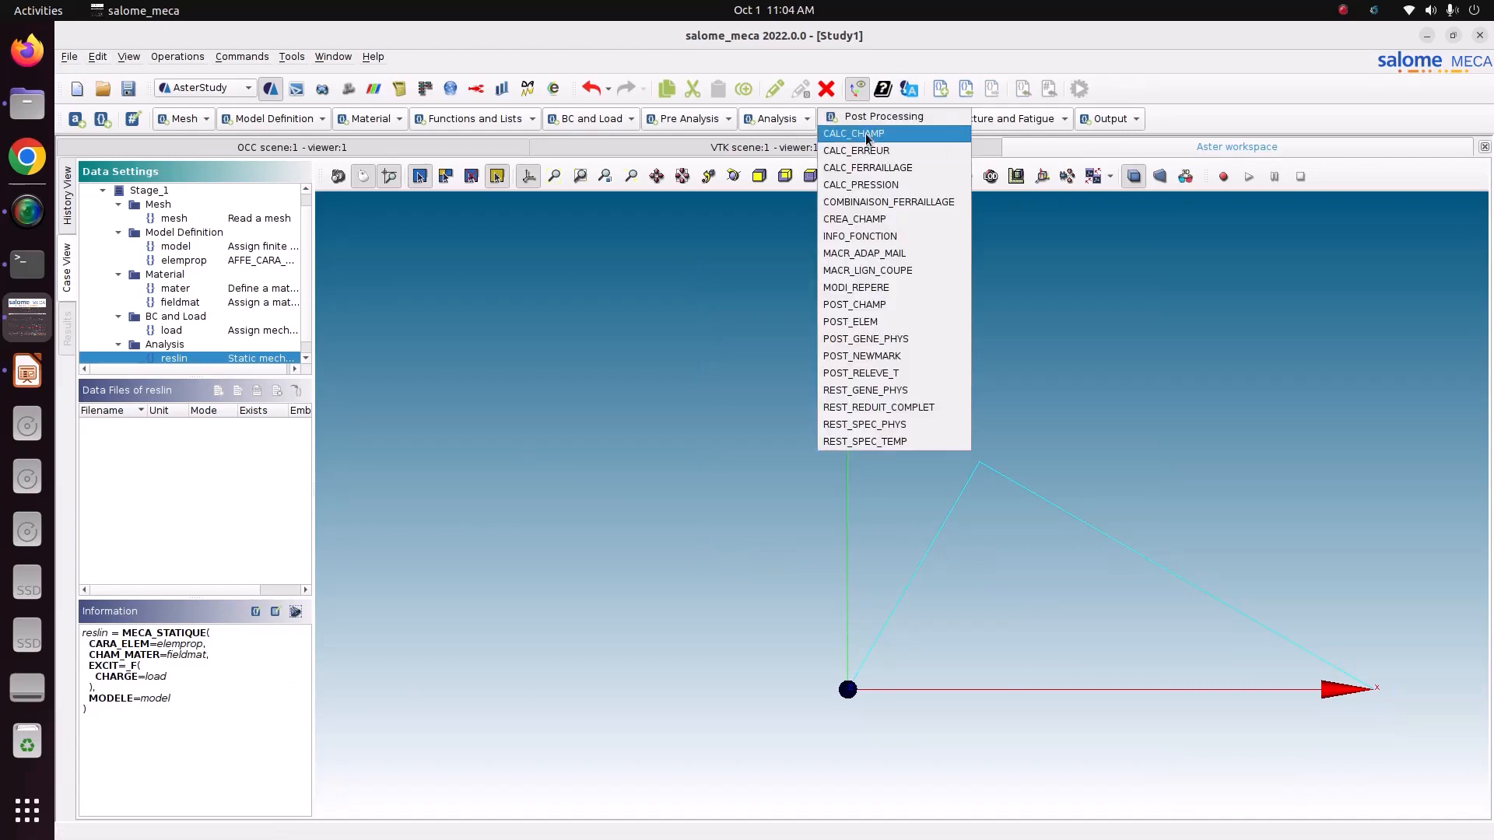
pyautogui.click(865, 133)
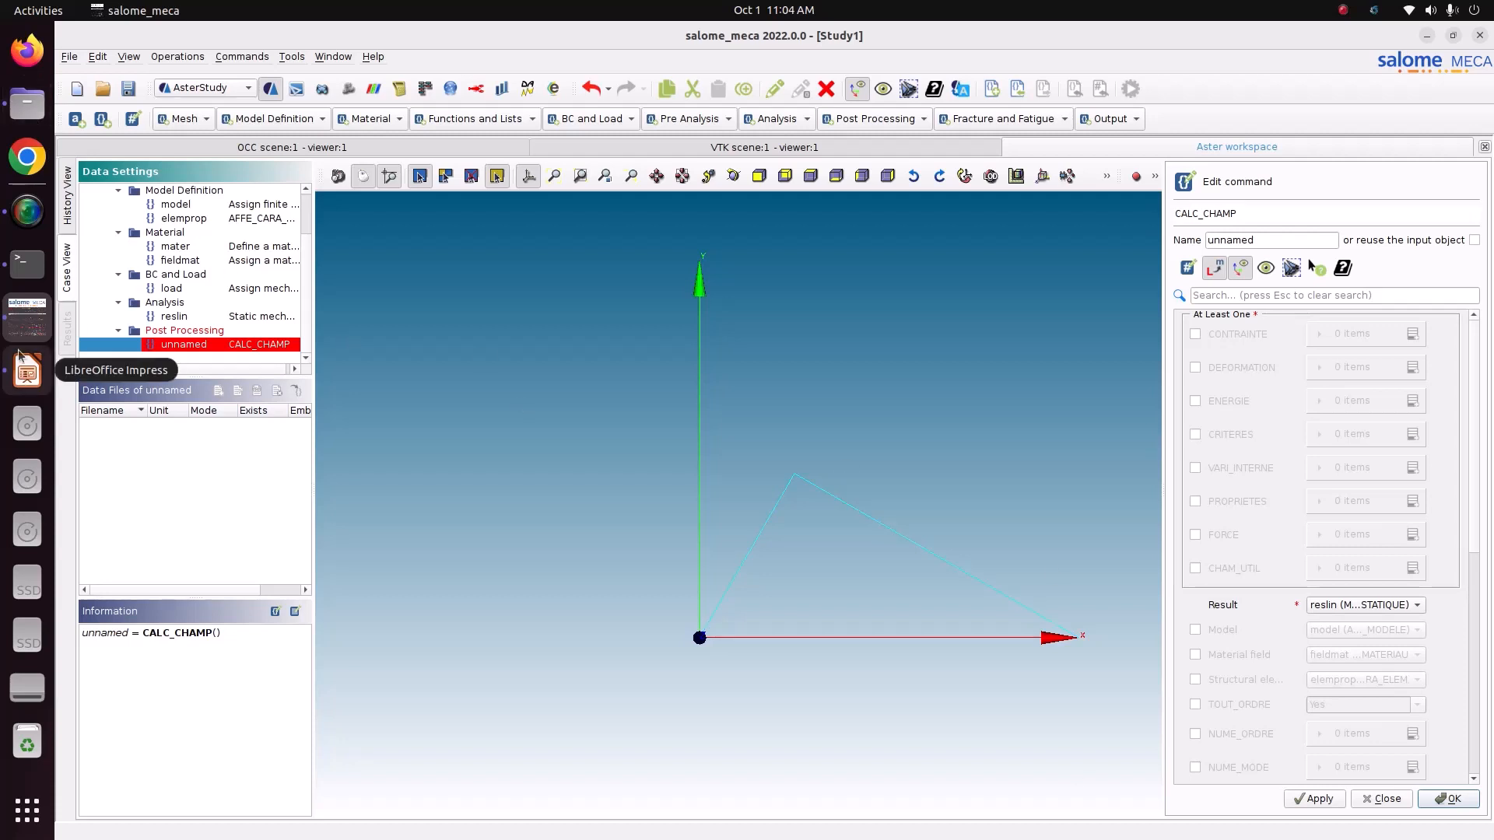
# Step: Switch to Firefox and search the web for "beam element in code aster"
pyautogui.click(27, 50)
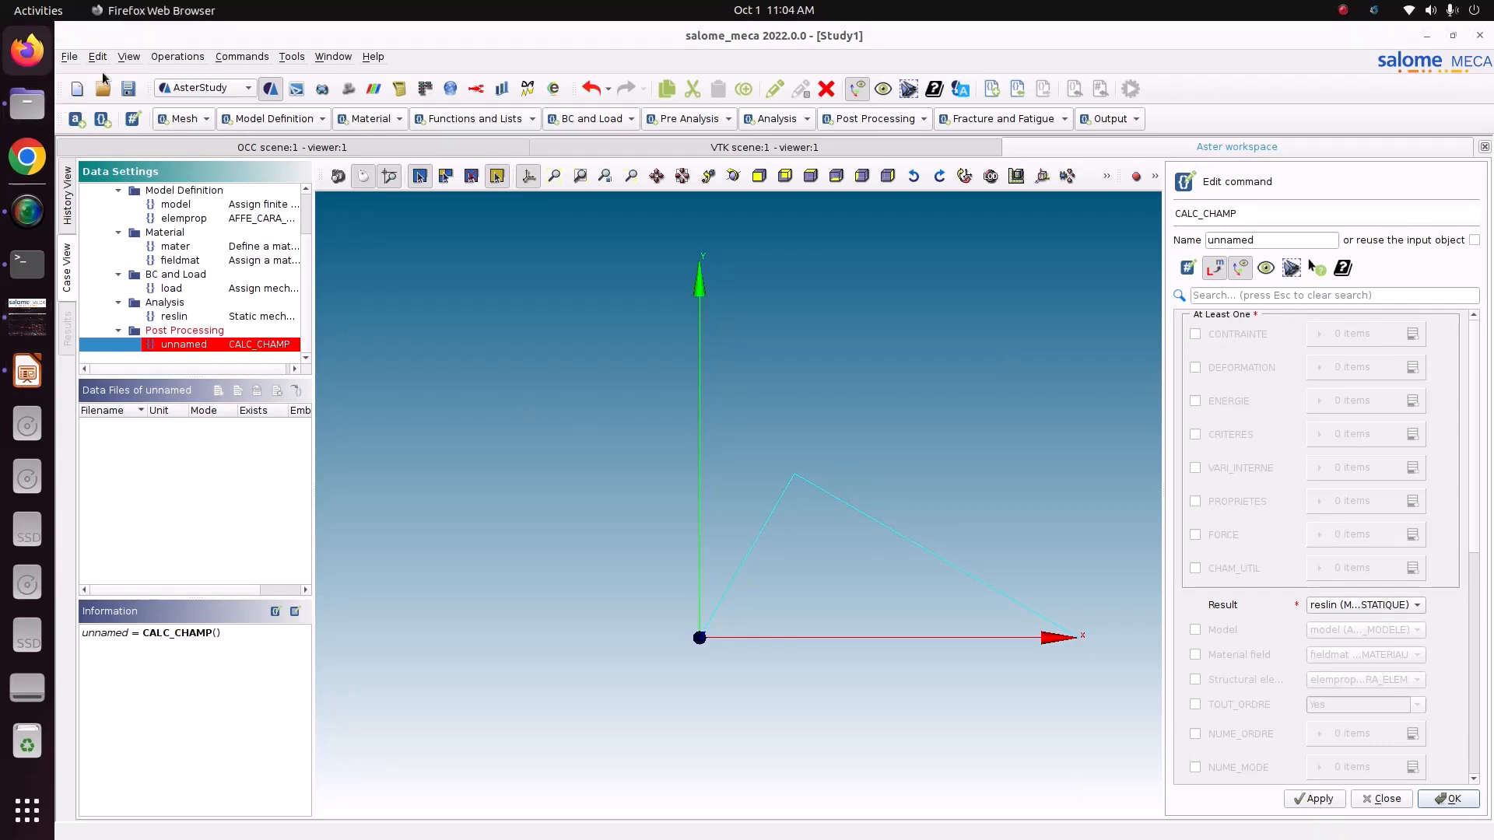
pyautogui.click(267, 71)
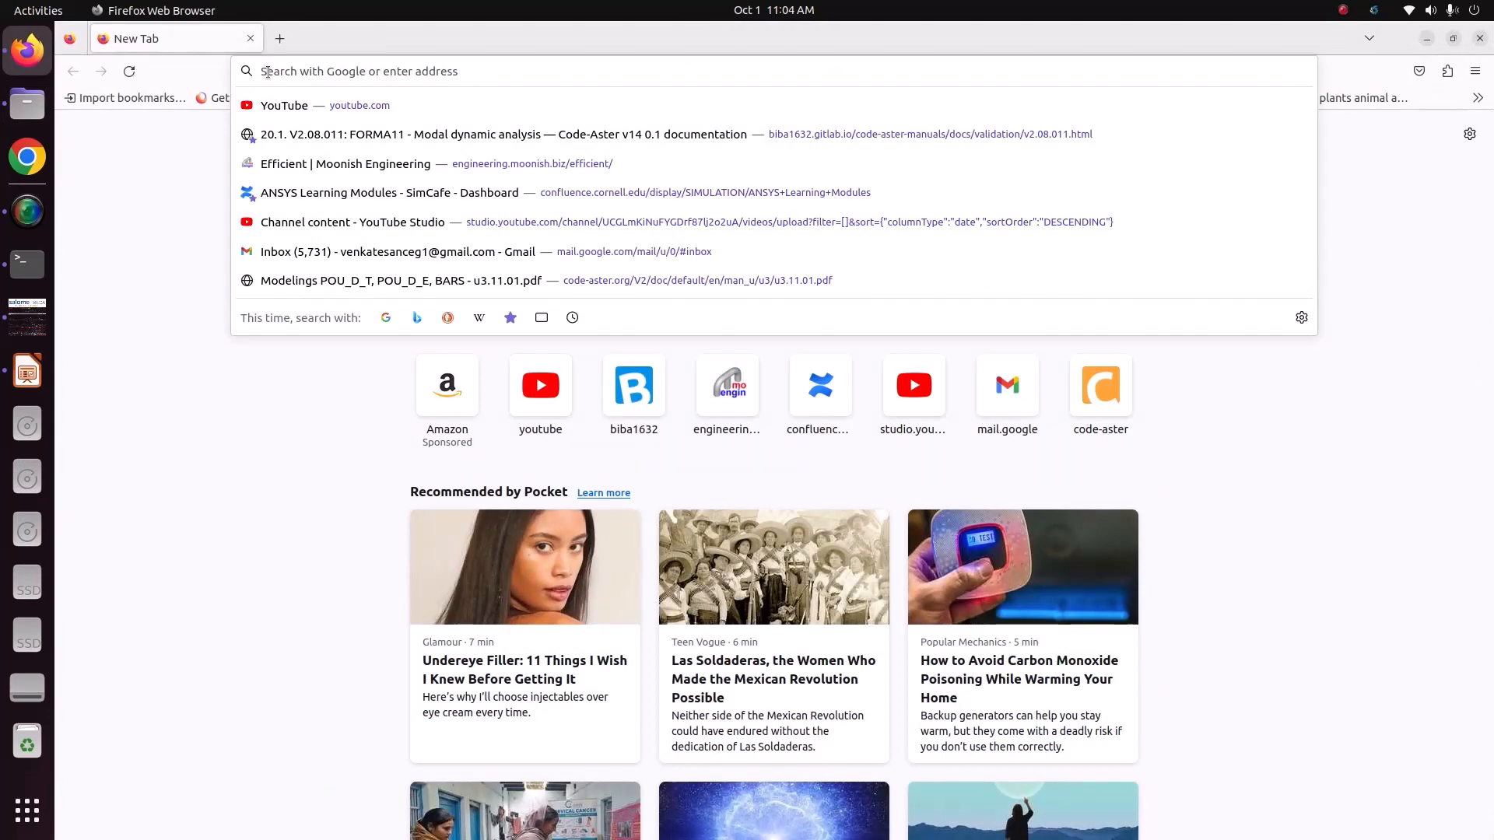
pyautogui.write('beam elem')
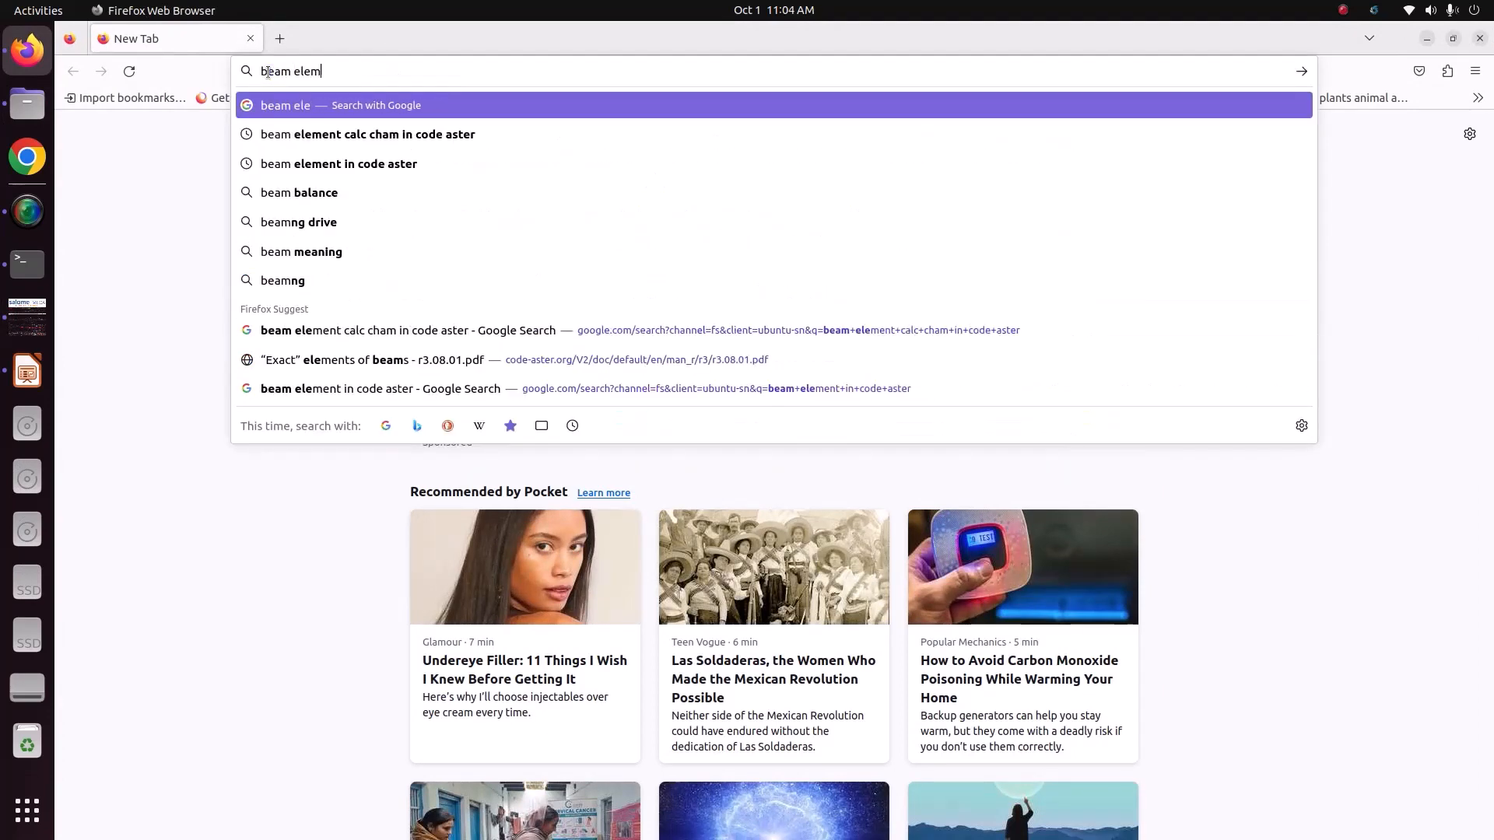
pyautogui.write('ent in ')
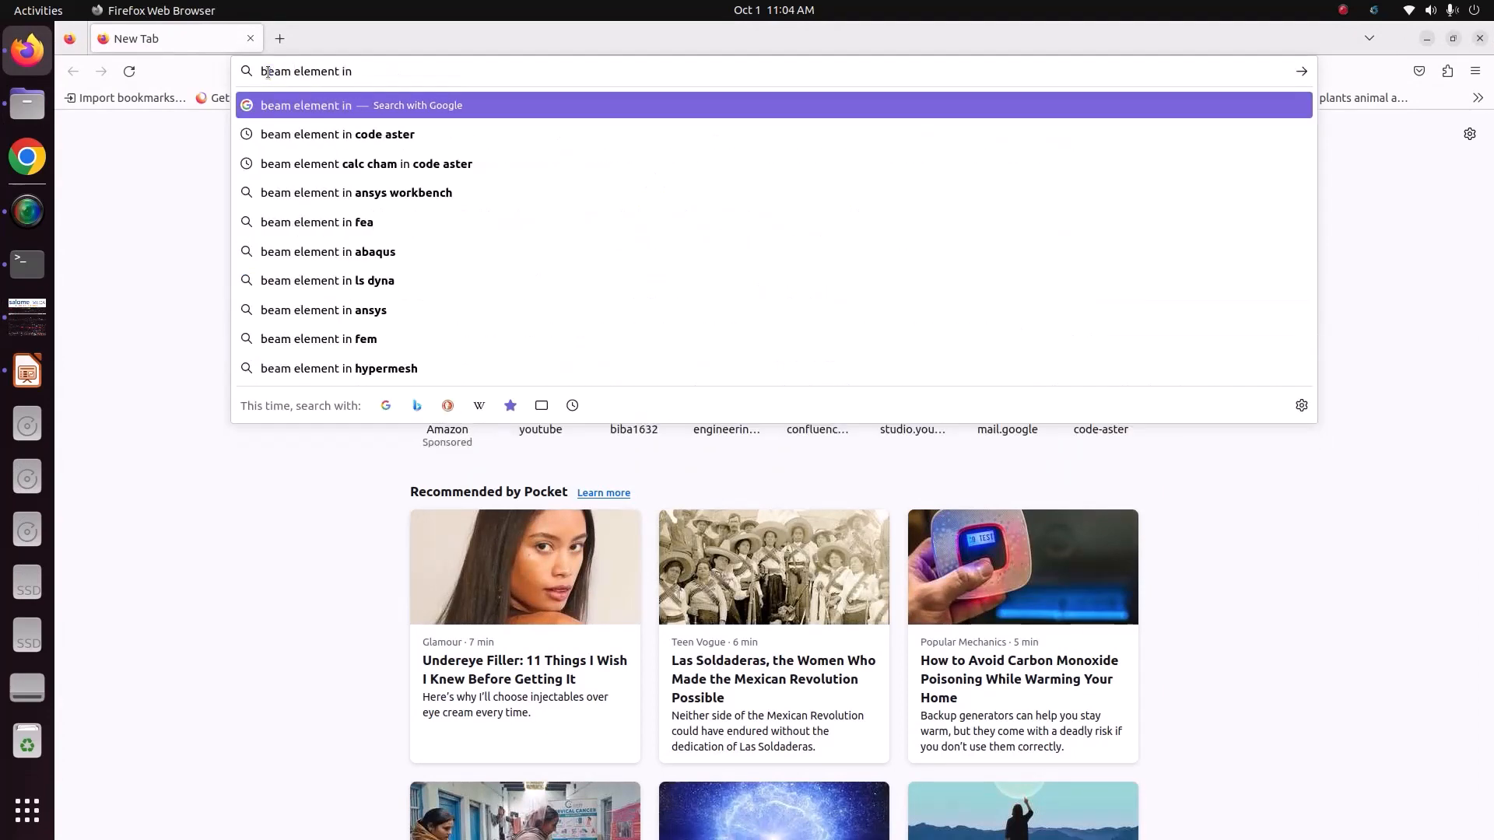
pyautogui.write('code aster')
pyautogui.press('Return')
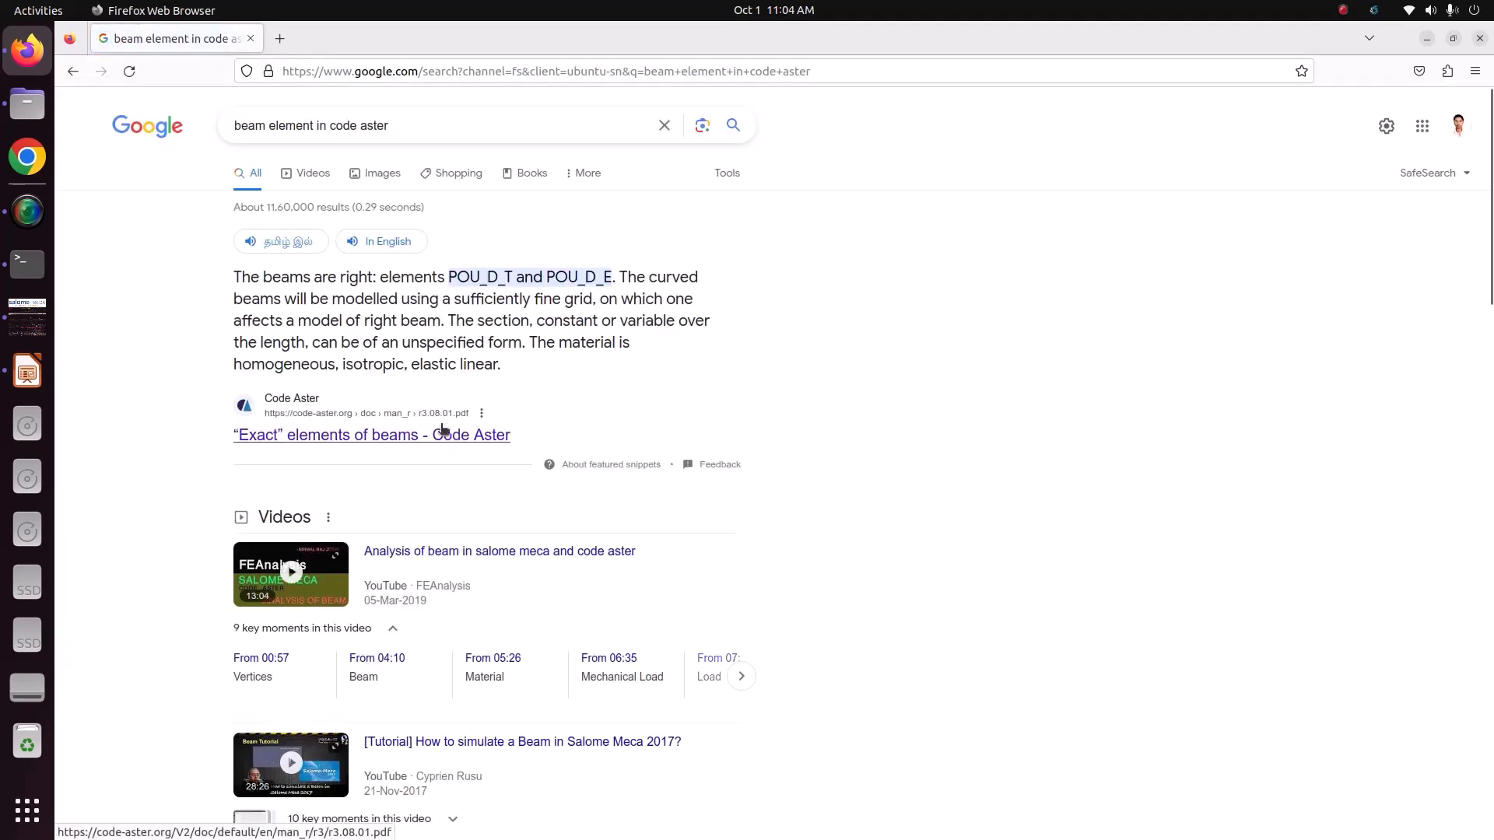
# Step: Open the "Exact" elements of beams and the Modeling beams and bars search results in new browser tabs
pyautogui.click(446, 435)
pyautogui.rightClick(446, 435)
pyautogui.click(471, 443)
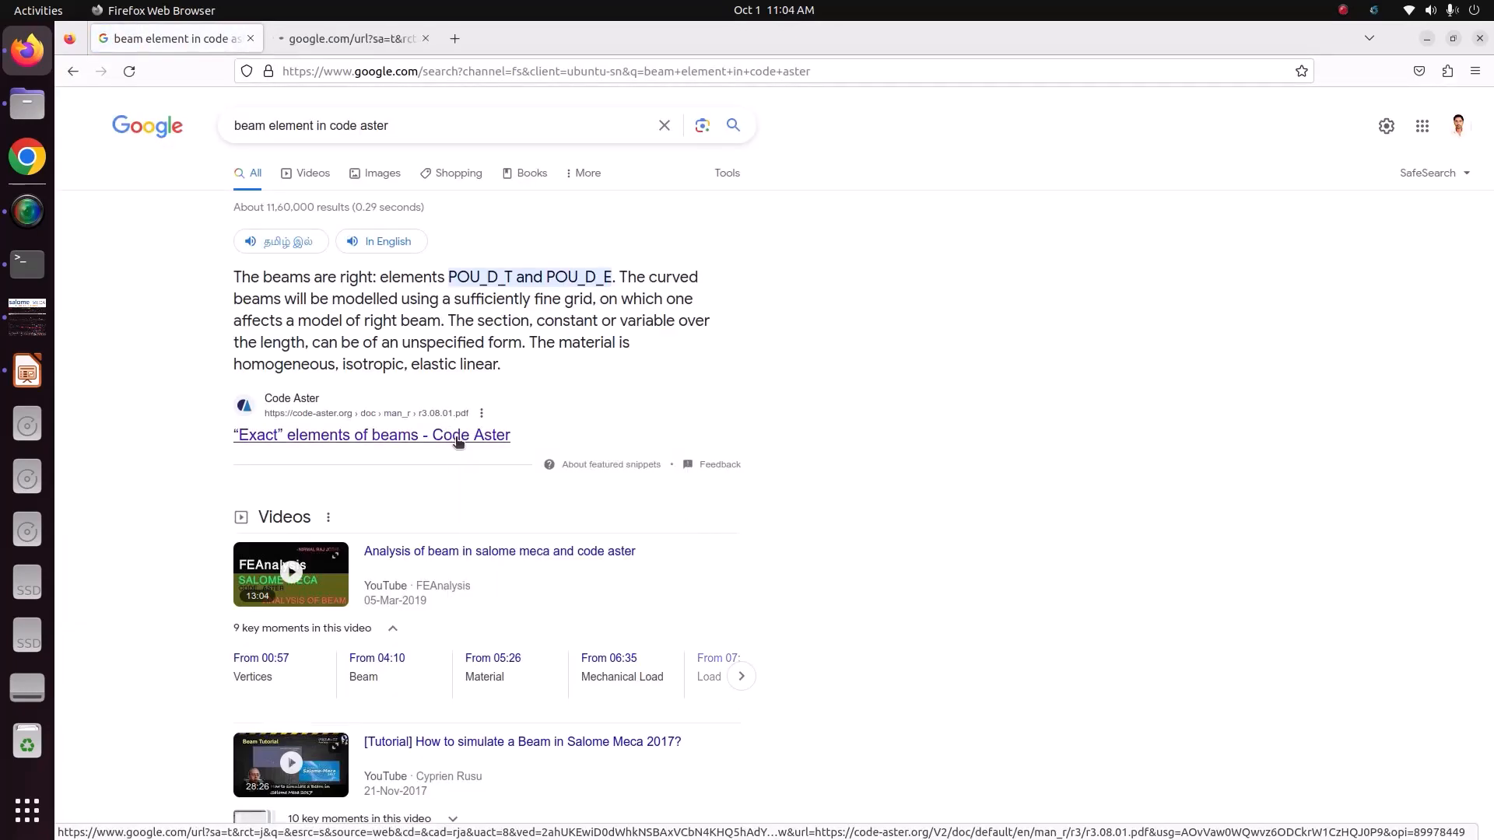
pyautogui.scroll(-10, 455, 437)
pyautogui.scroll(-2, 456, 442)
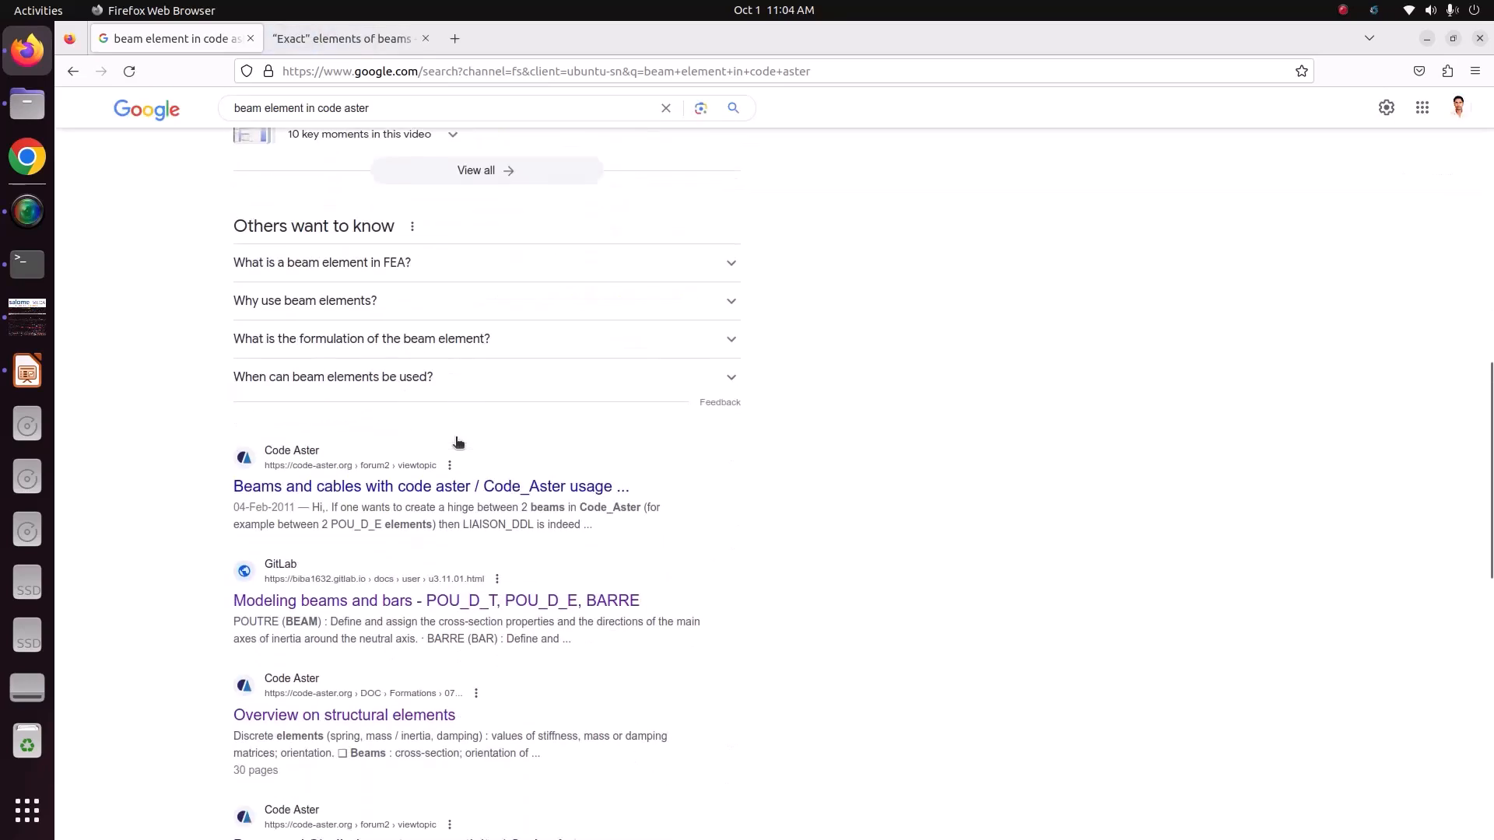
pyautogui.rightClick(490, 597)
pyautogui.click(532, 609)
# Step: Look through the Modeling beams and bars page, from degrees of freedom down to the benchmark examples
pyautogui.click(516, 38)
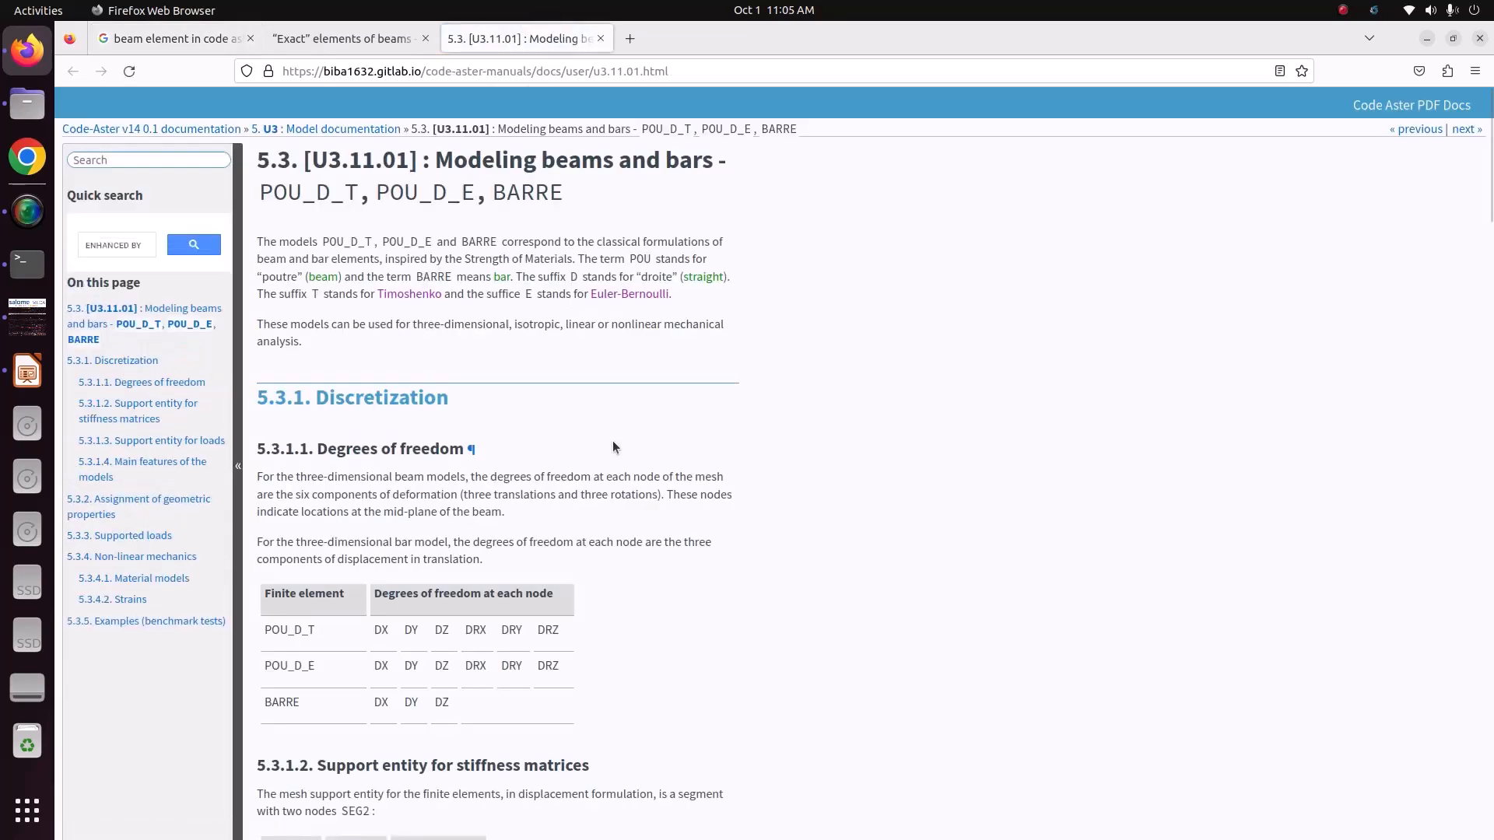
pyautogui.scroll(-8, 613, 447)
pyautogui.scroll(-20, 613, 446)
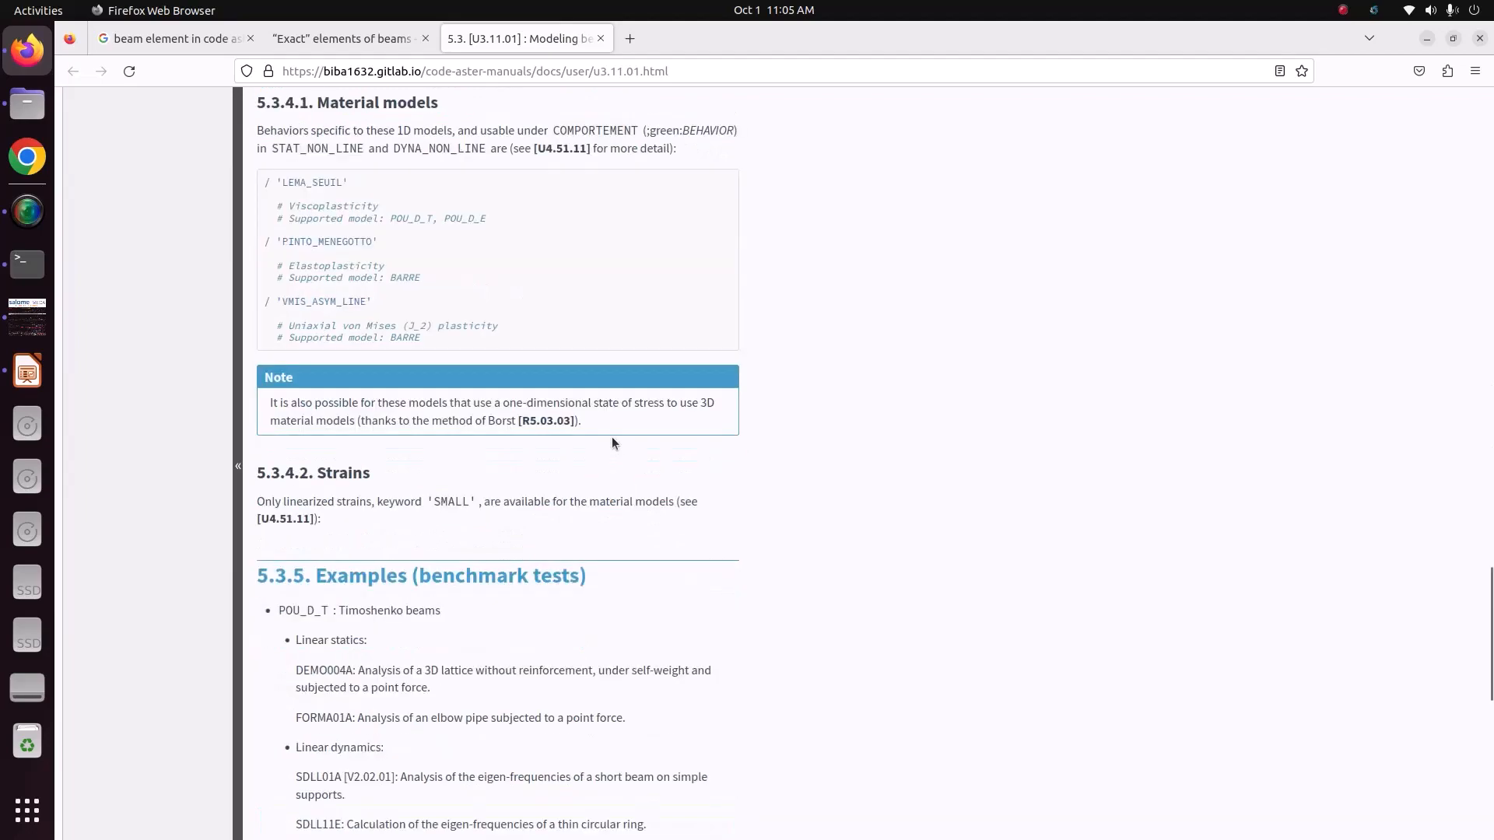
pyautogui.scroll(-10, 477, 400)
pyautogui.scroll(15, 510, 552)
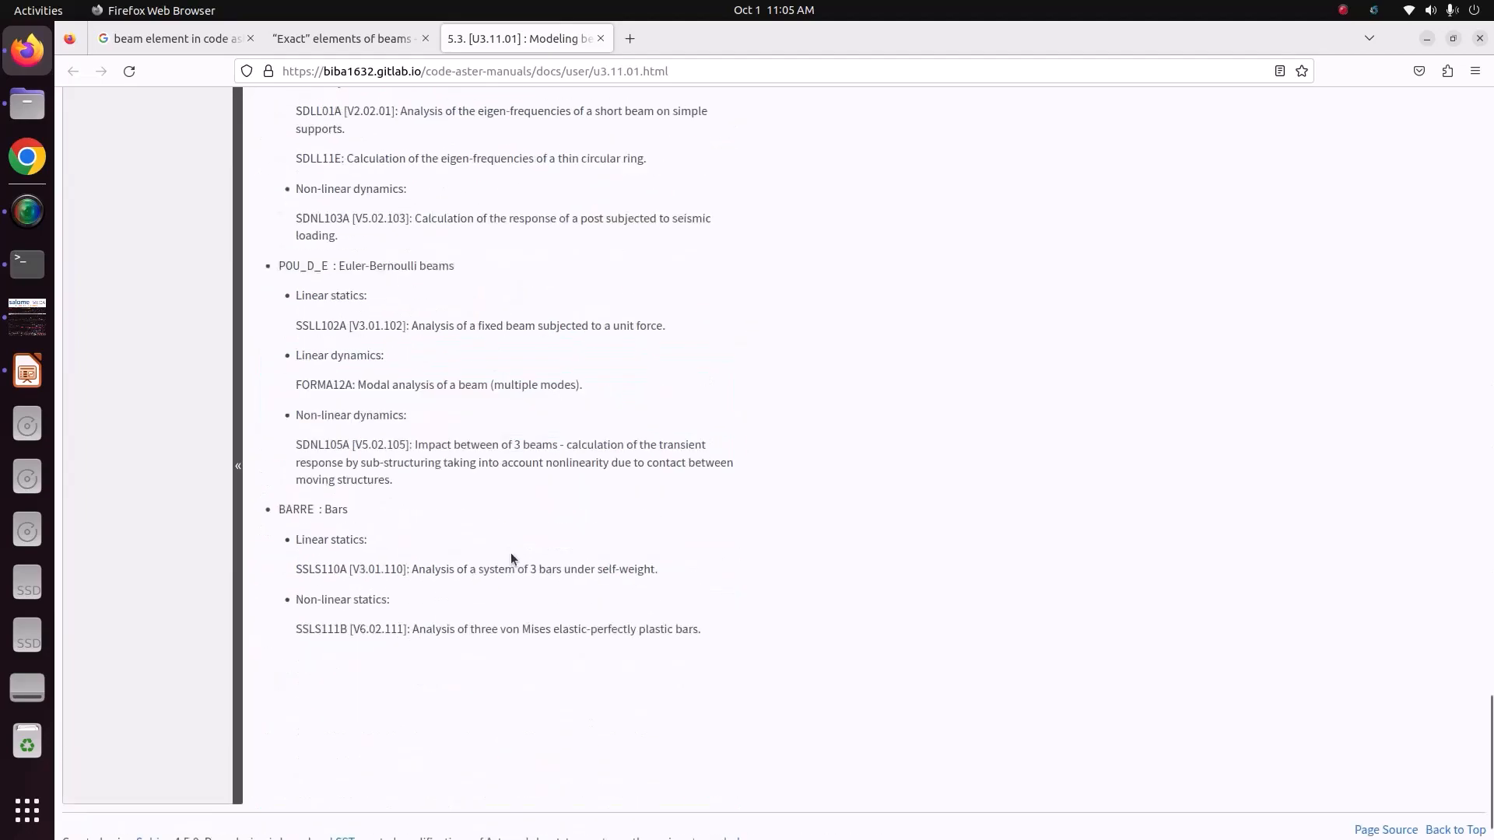
# Step: Skim the "Exact" elements of beams PDF, including its summary, notations and traction-compression section
pyautogui.hotkey('ctrl', 'pageup')
pyautogui.scroll(-20, 637, 521)
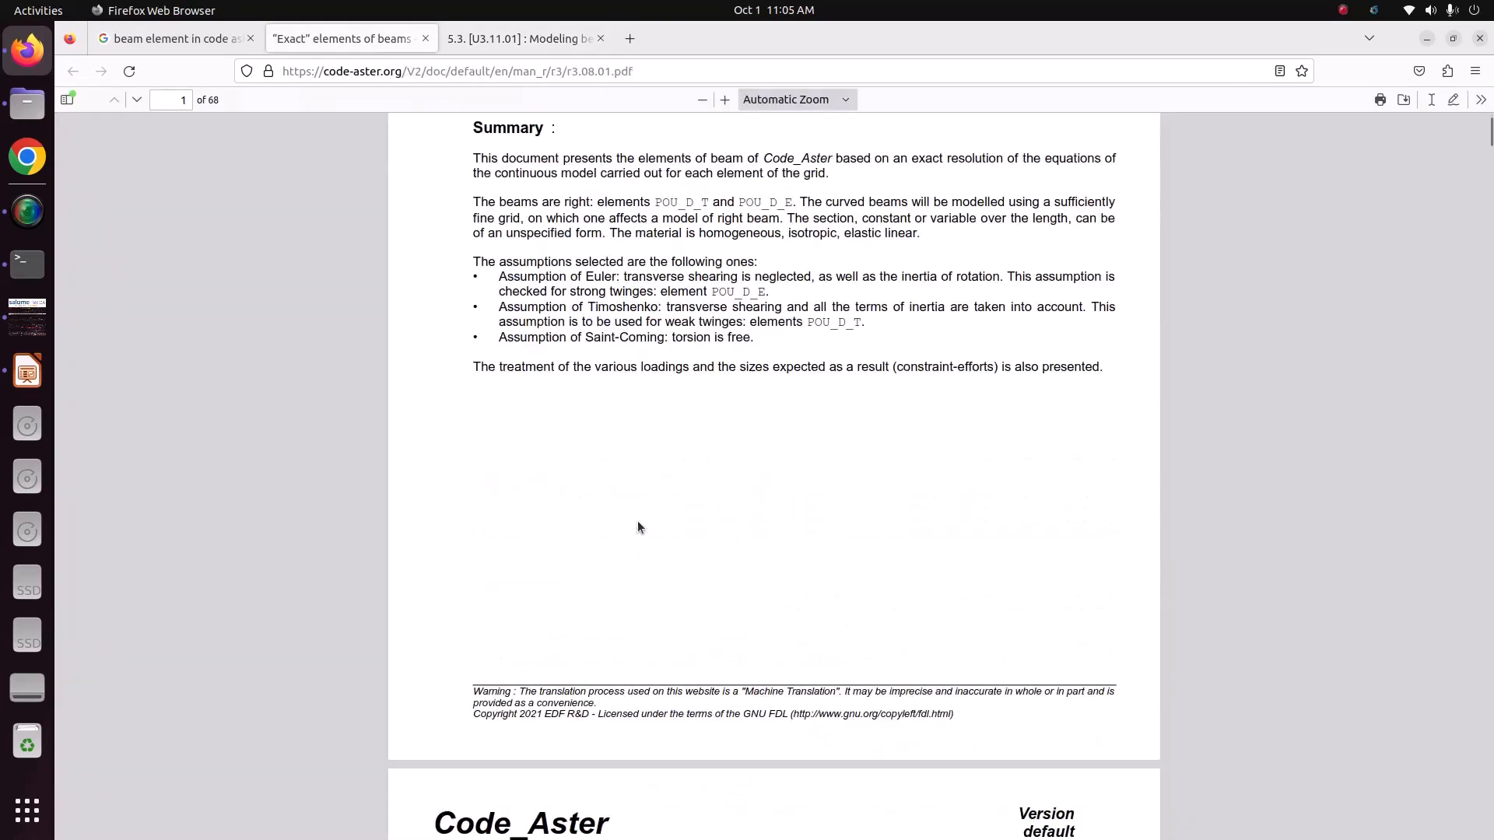
pyautogui.scroll(-20, 637, 521)
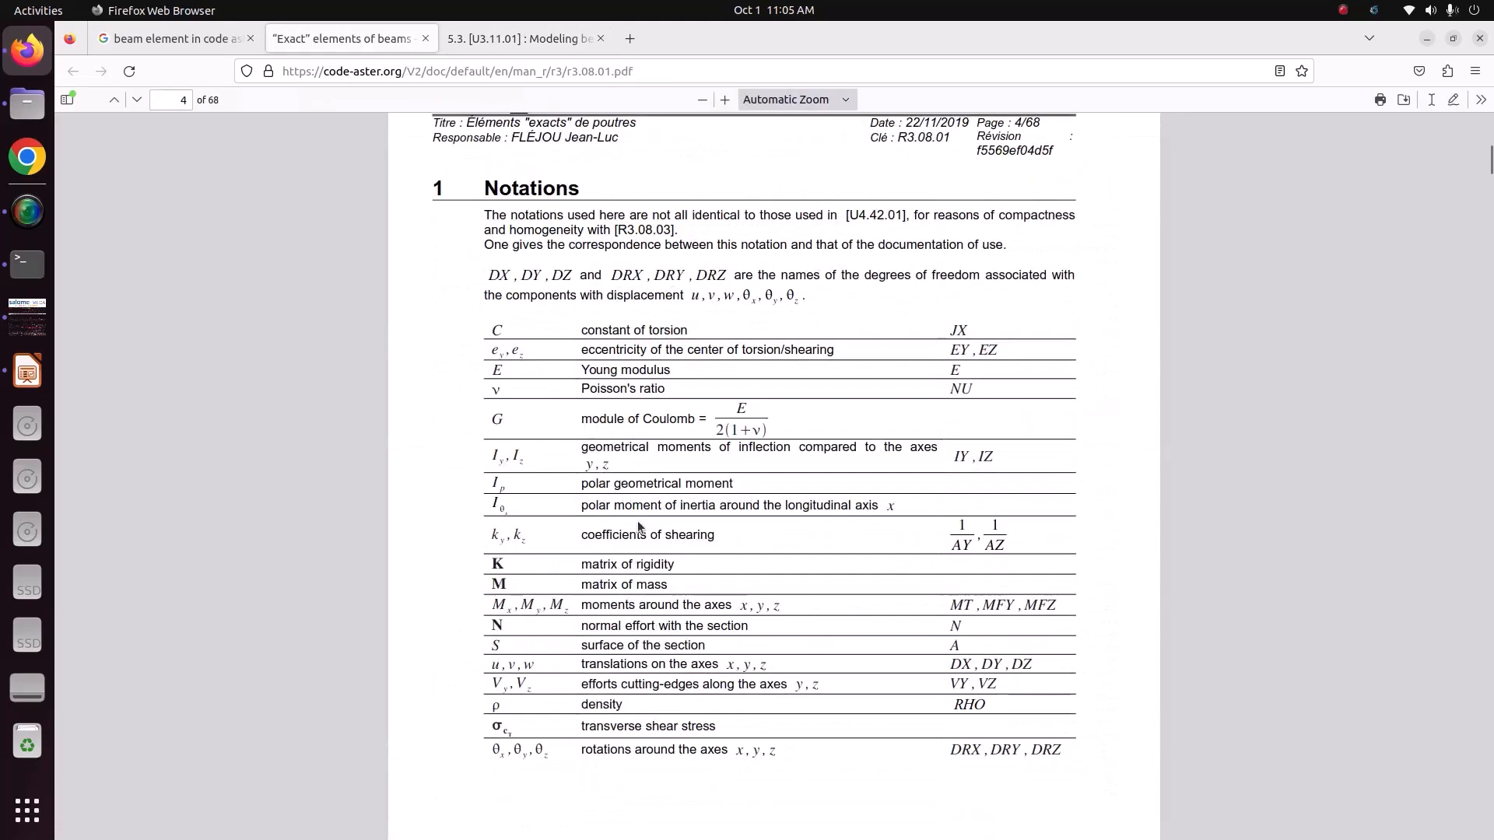
pyautogui.scroll(-10, 637, 520)
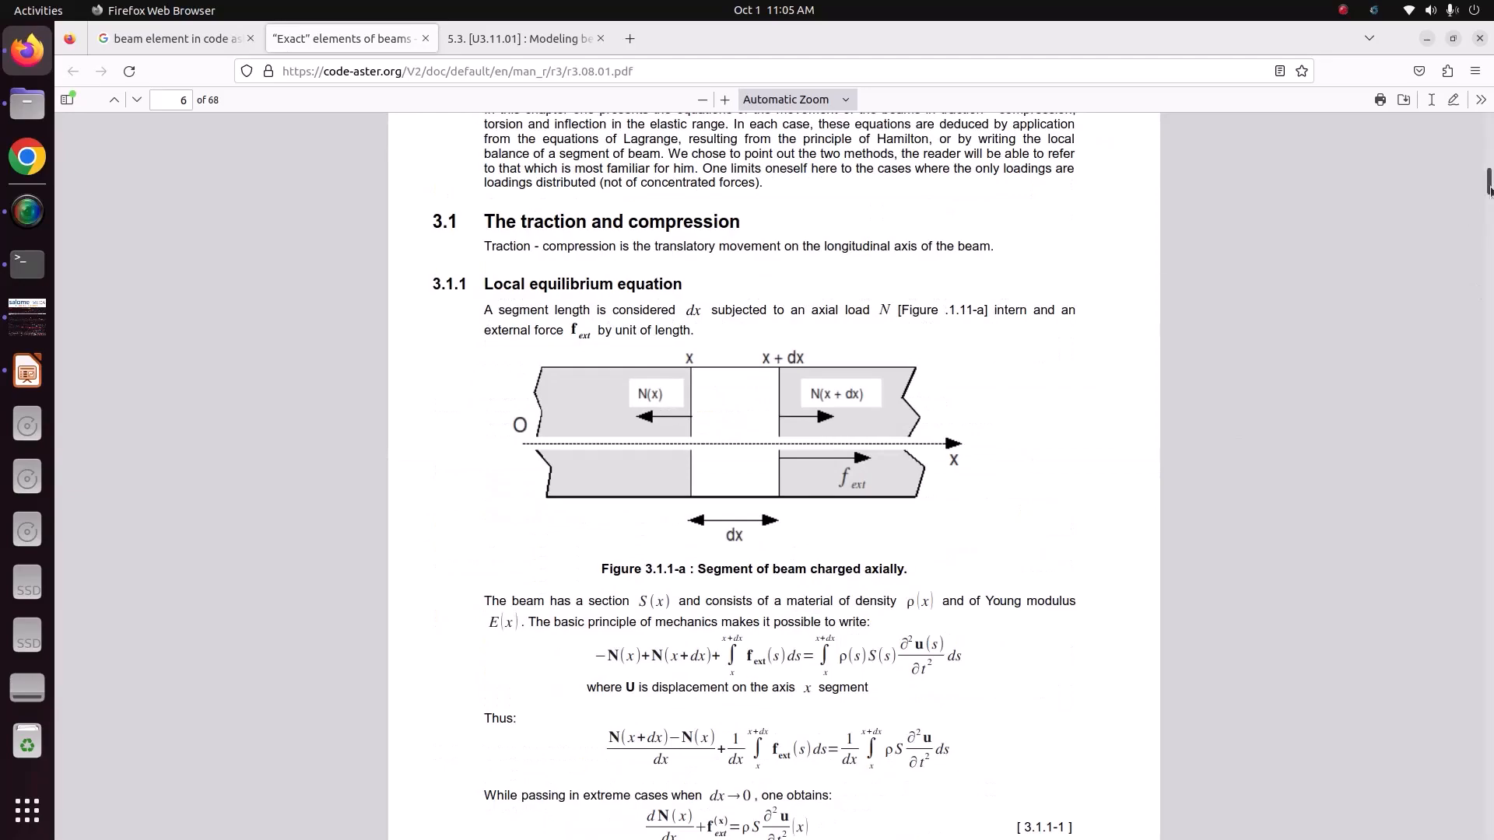
pyautogui.moveTo(1485, 194); pyautogui.dragTo(1488, 747)
# Step: Return to the search results and search the web for "calc cham for beam element in code aster"
pyautogui.click(167, 38)
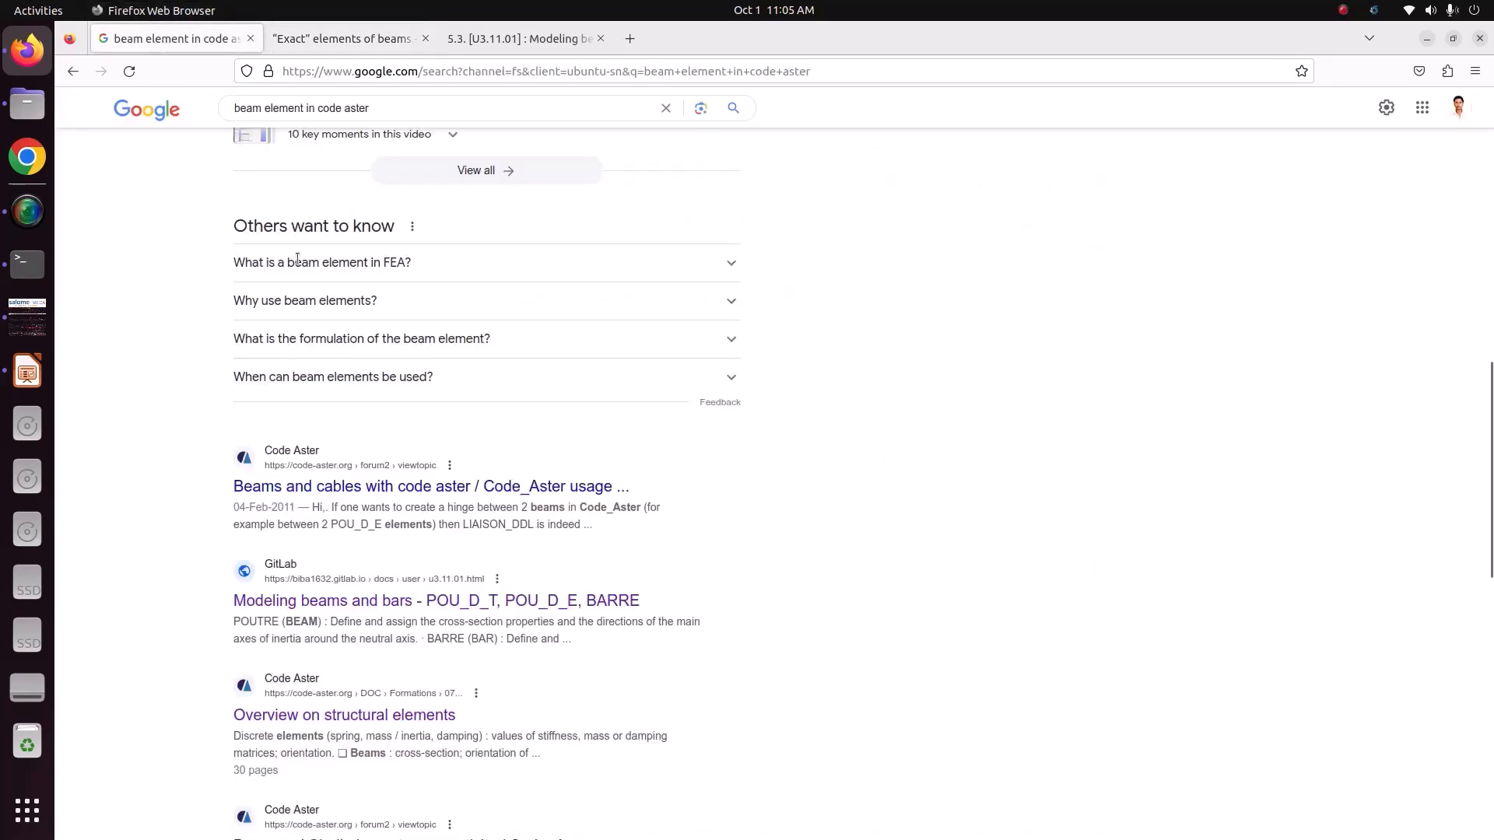
pyautogui.scroll(4, 361, 362)
pyautogui.scroll(-4, 364, 368)
pyautogui.scroll(-2, 404, 605)
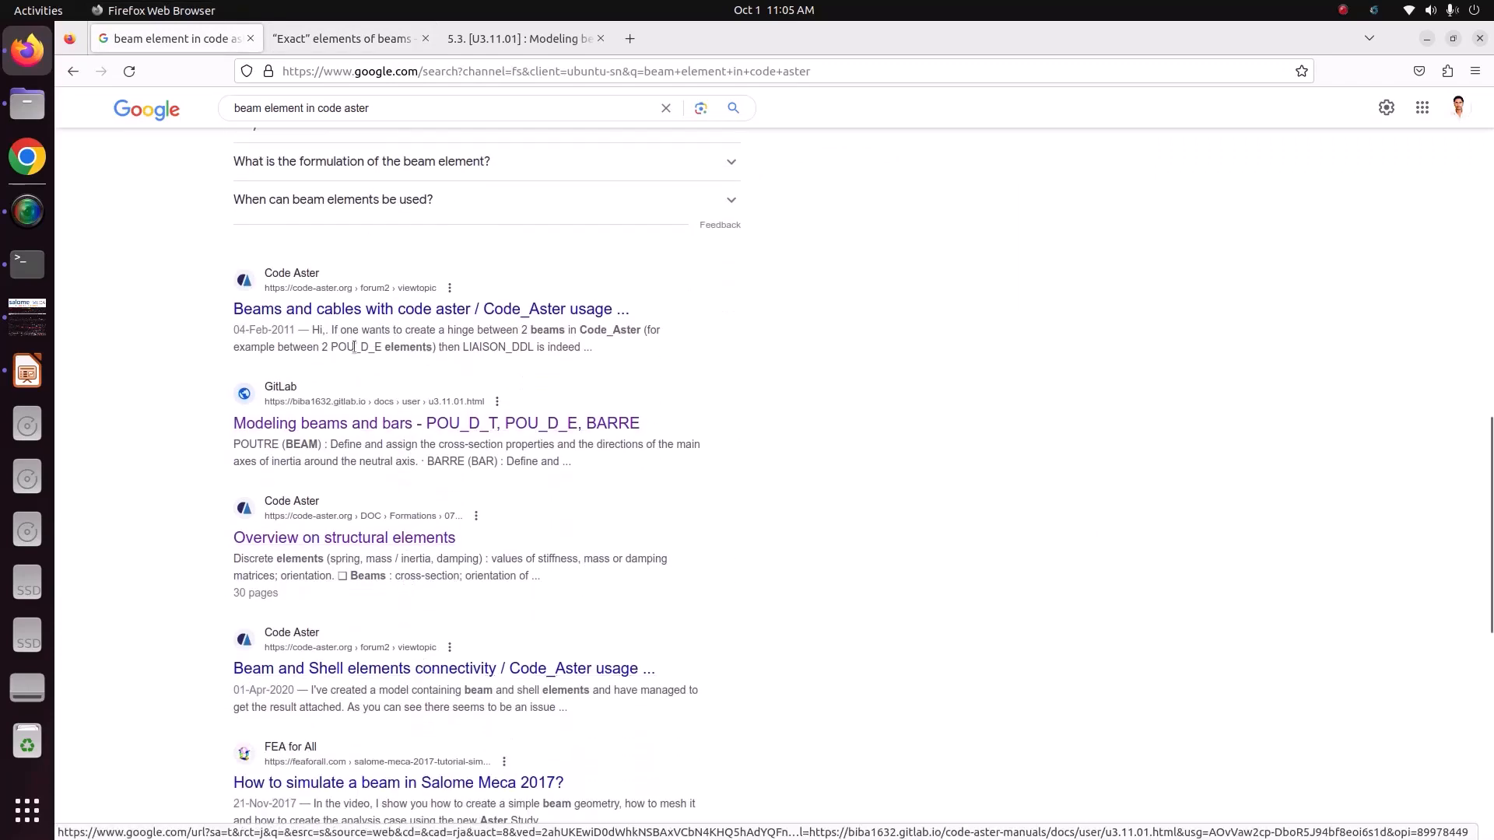
pyautogui.scroll(10, 427, 674)
pyautogui.click(415, 116)
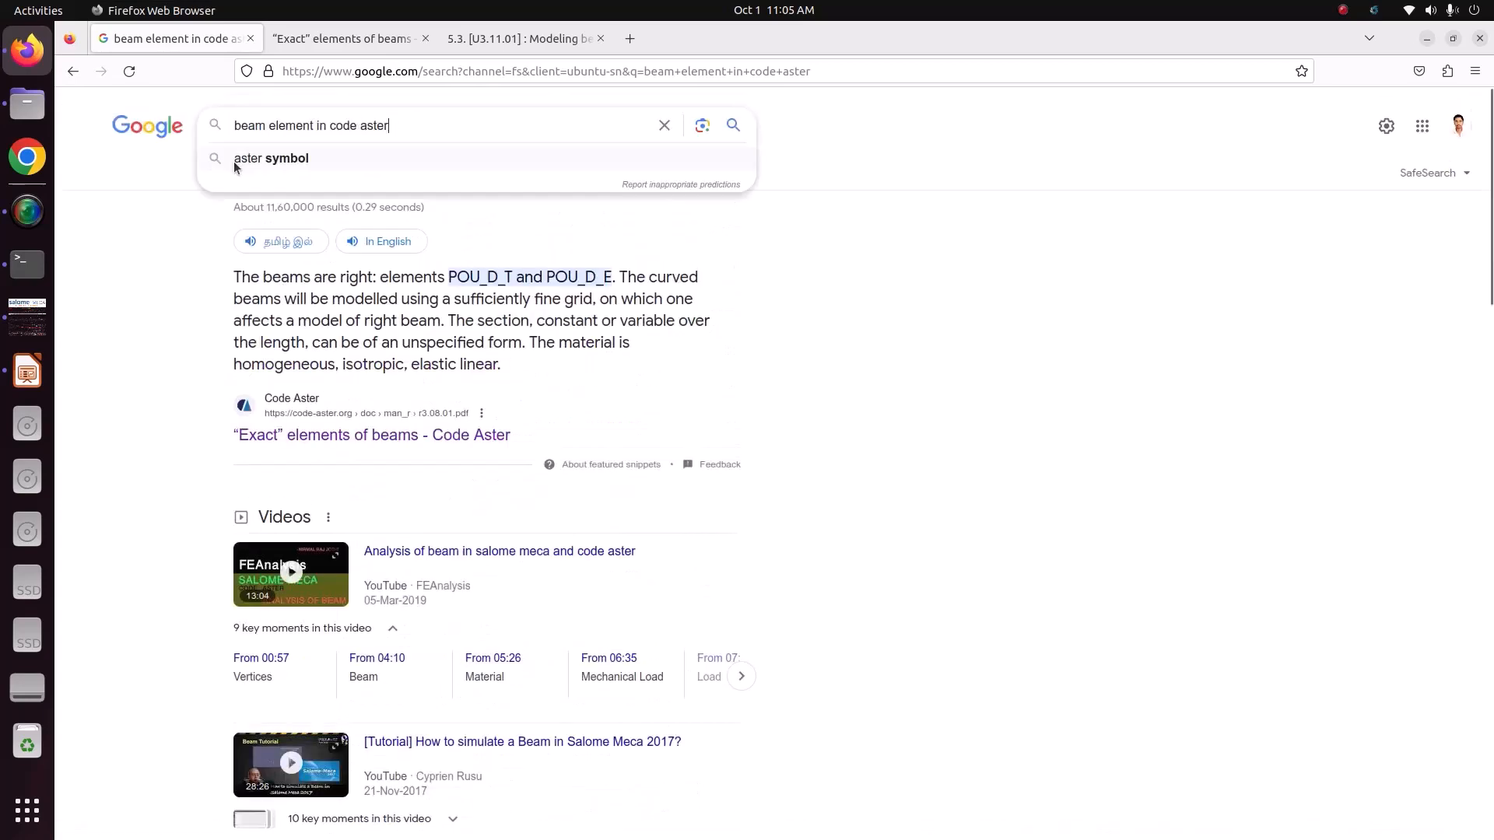
pyautogui.moveTo(317, 126); pyautogui.dragTo(209, 108)
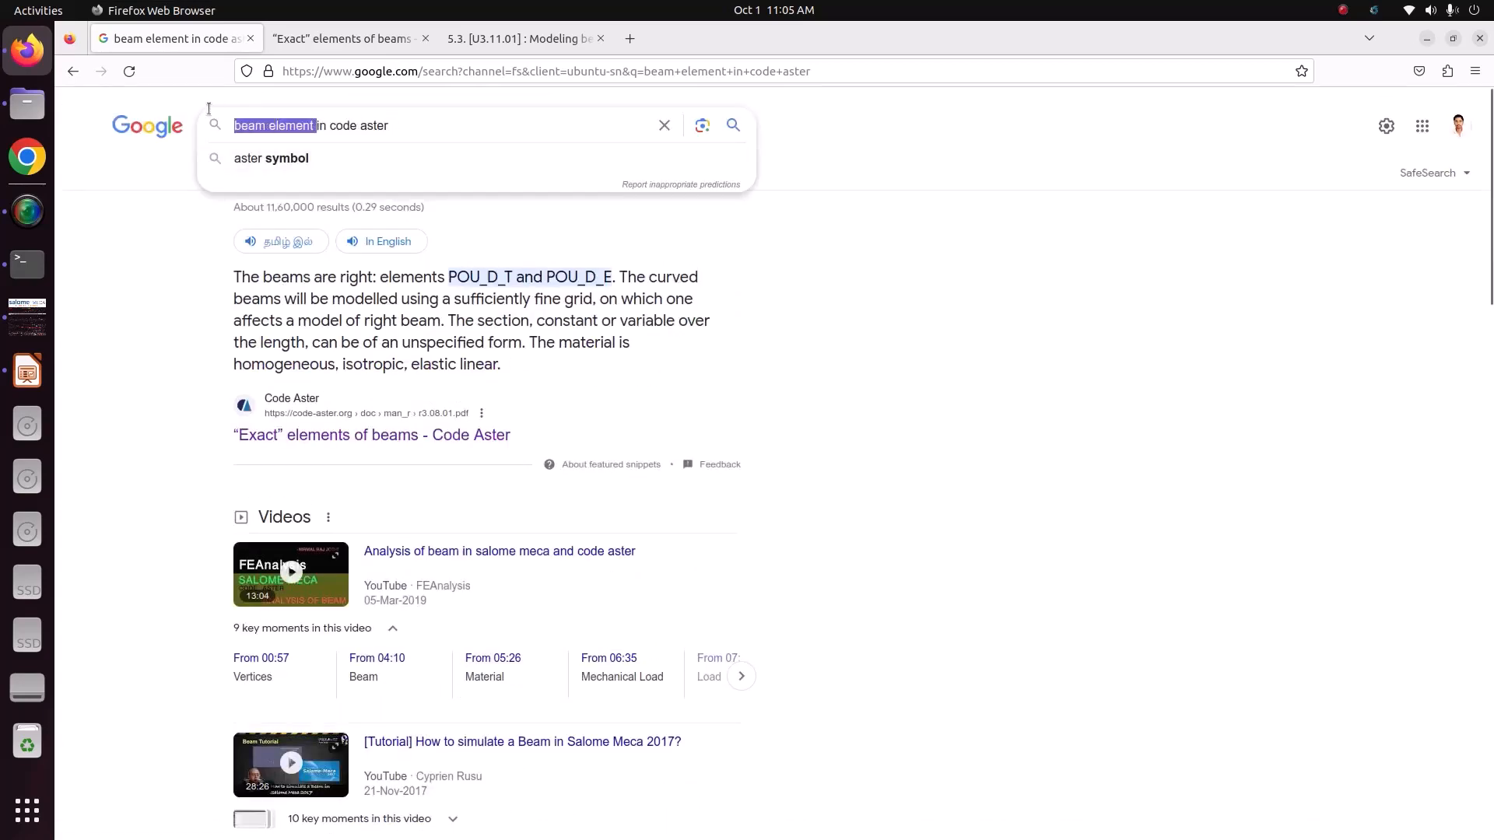
pyautogui.write('cal')
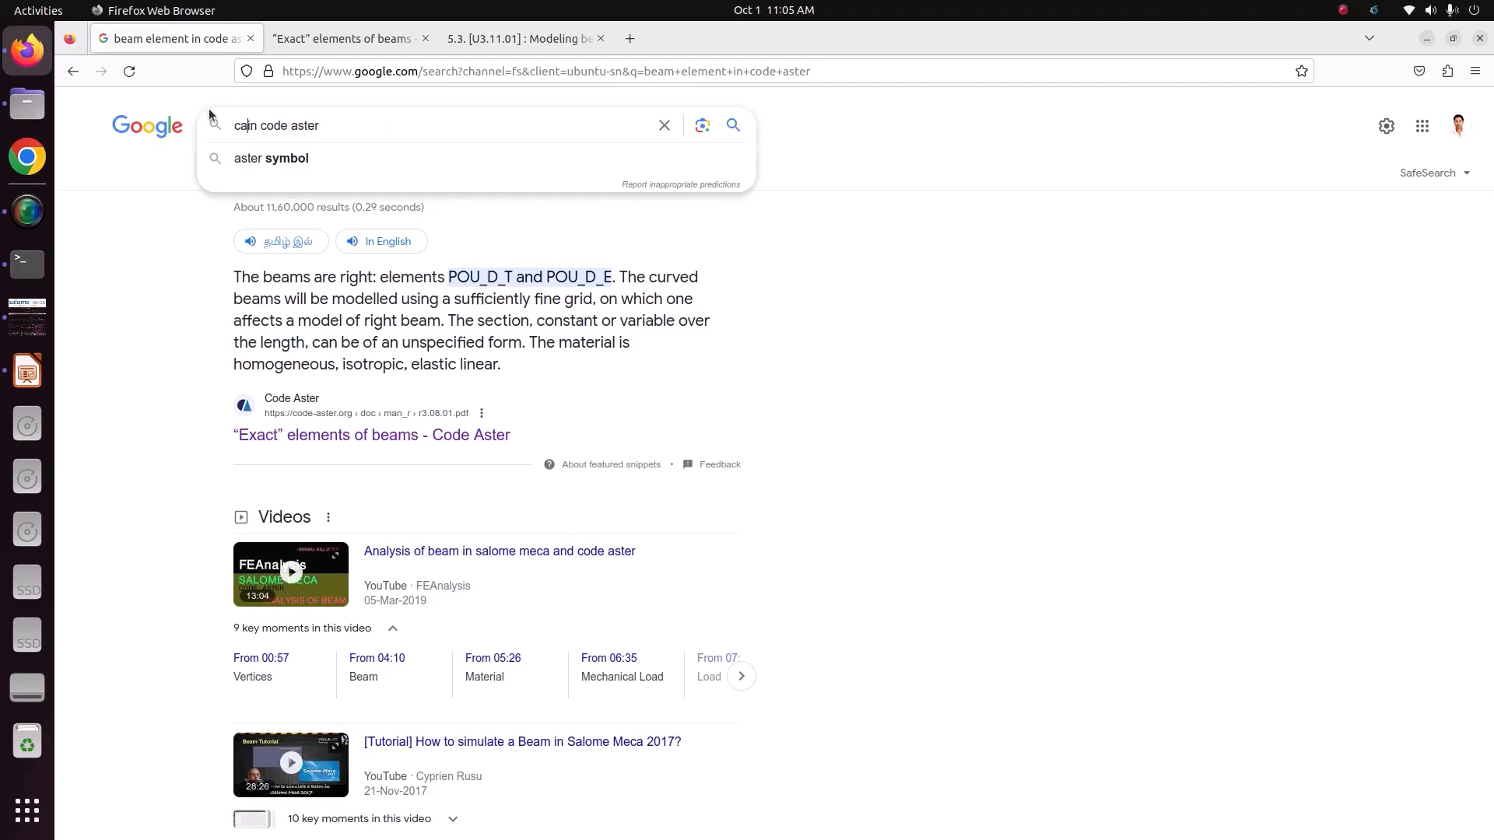
pyautogui.write('c ch')
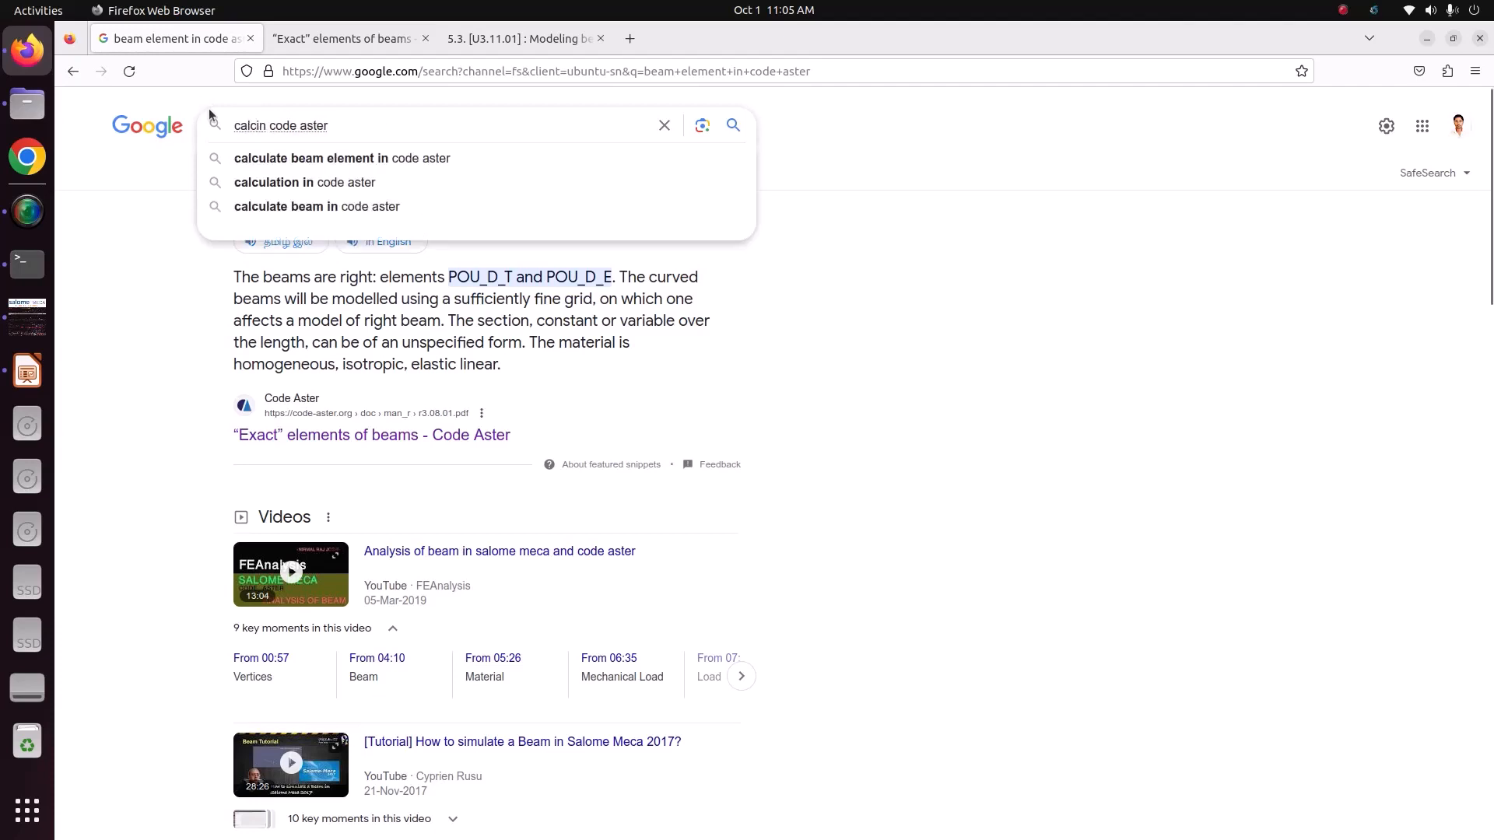
pyautogui.write('am for beam')
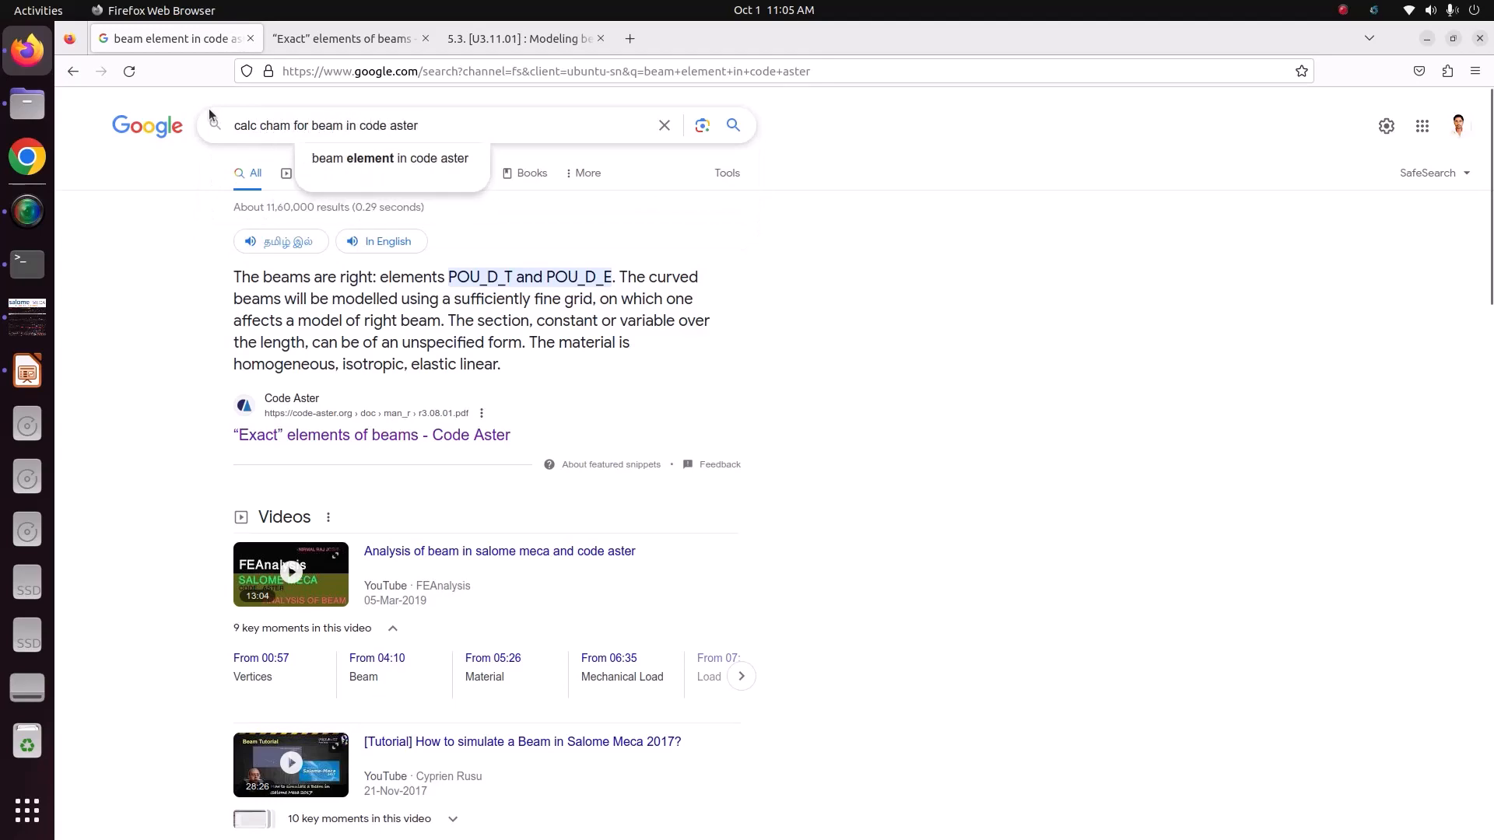
pyautogui.click(375, 161)
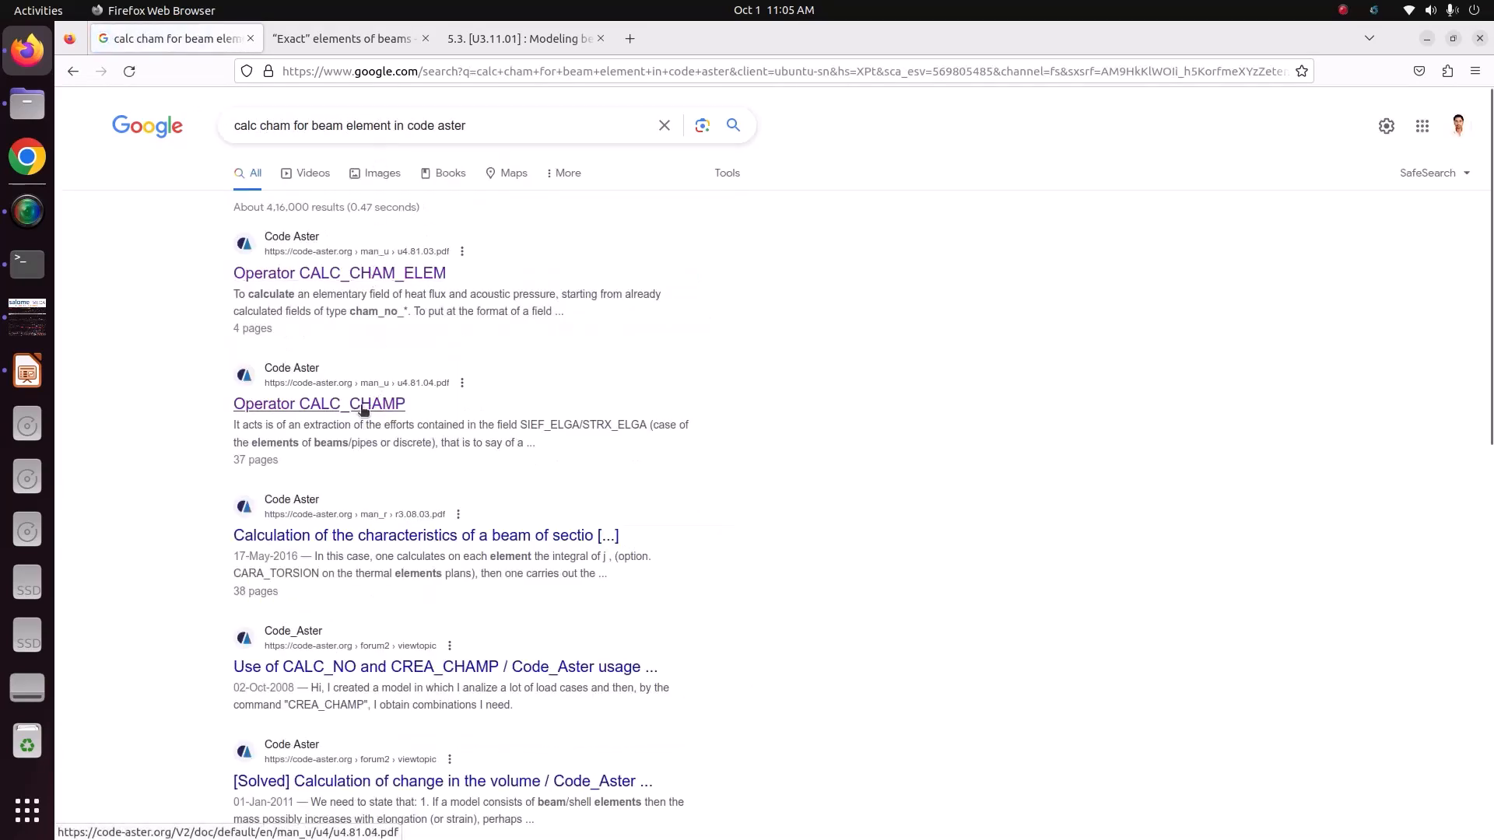
# Step: Open the Operator CALC_CHAMP manual in a new tab and look through its syntax listing of calculation options
pyautogui.rightClick(363, 410)
pyautogui.click(412, 421)
pyautogui.click(318, 45)
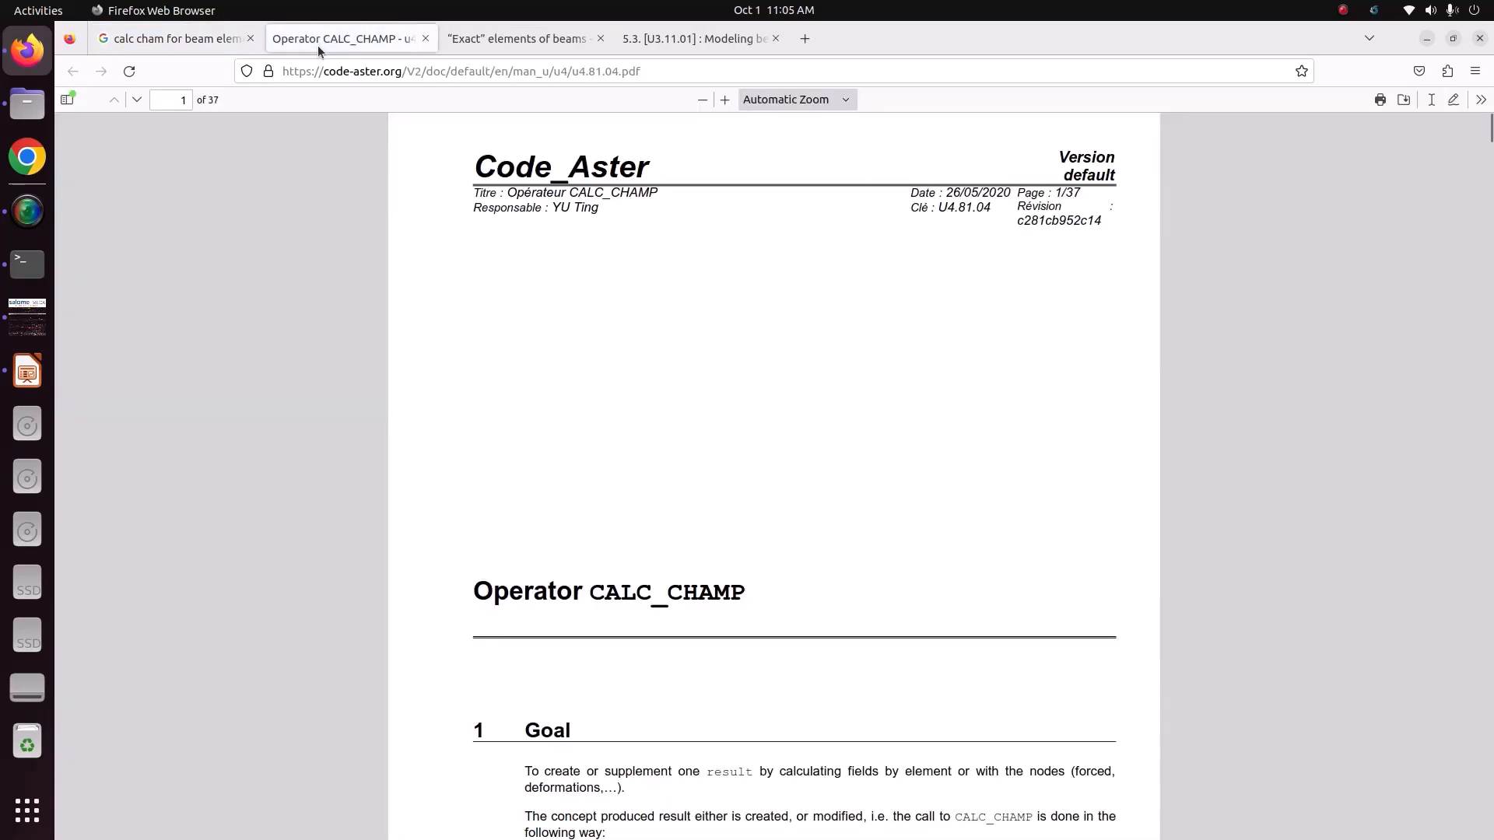
pyautogui.scroll(-20, 767, 475)
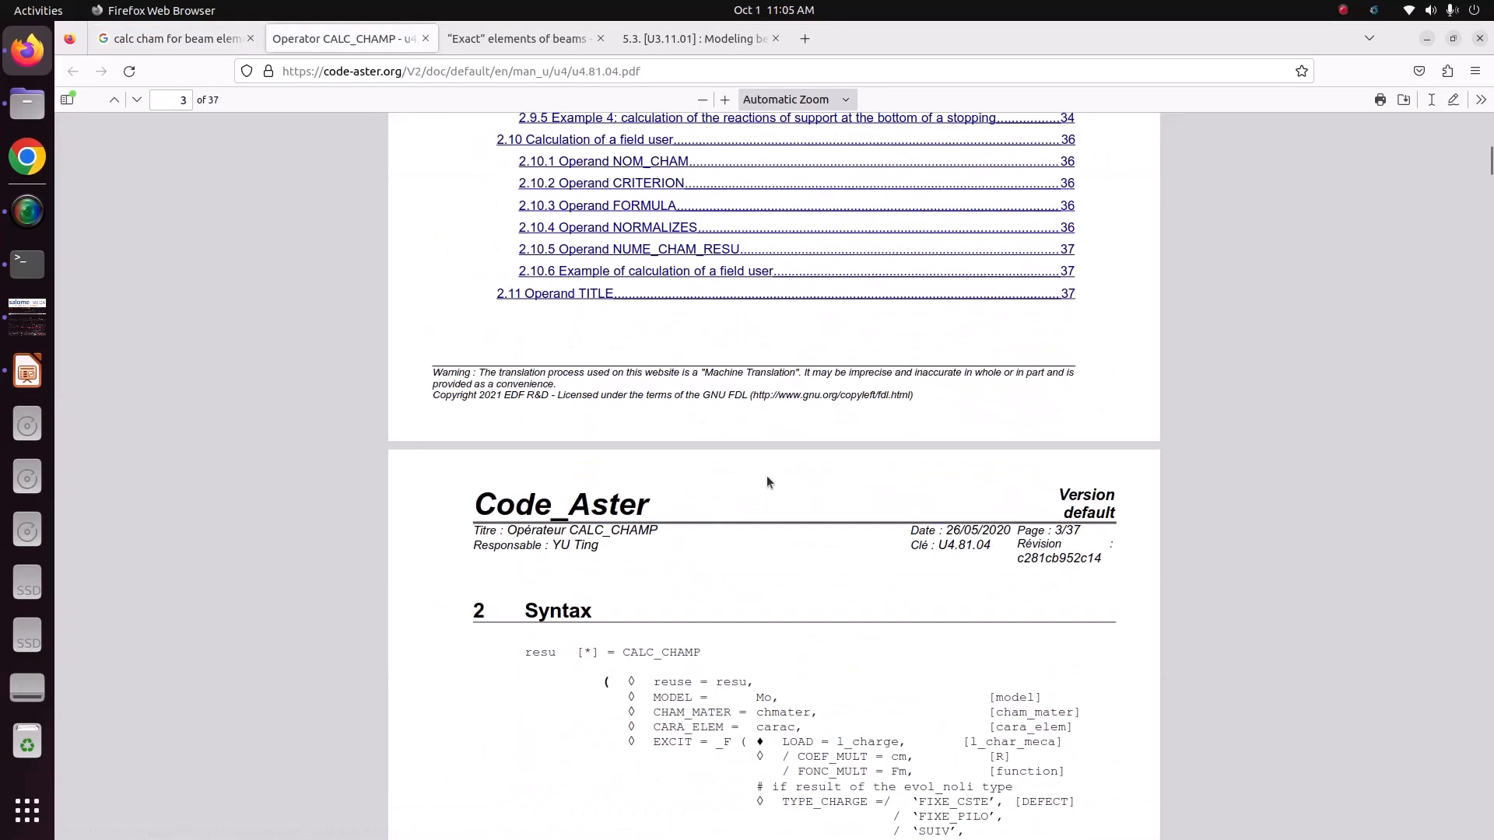
pyautogui.scroll(-8, 767, 474)
pyautogui.scroll(-8, 767, 474)
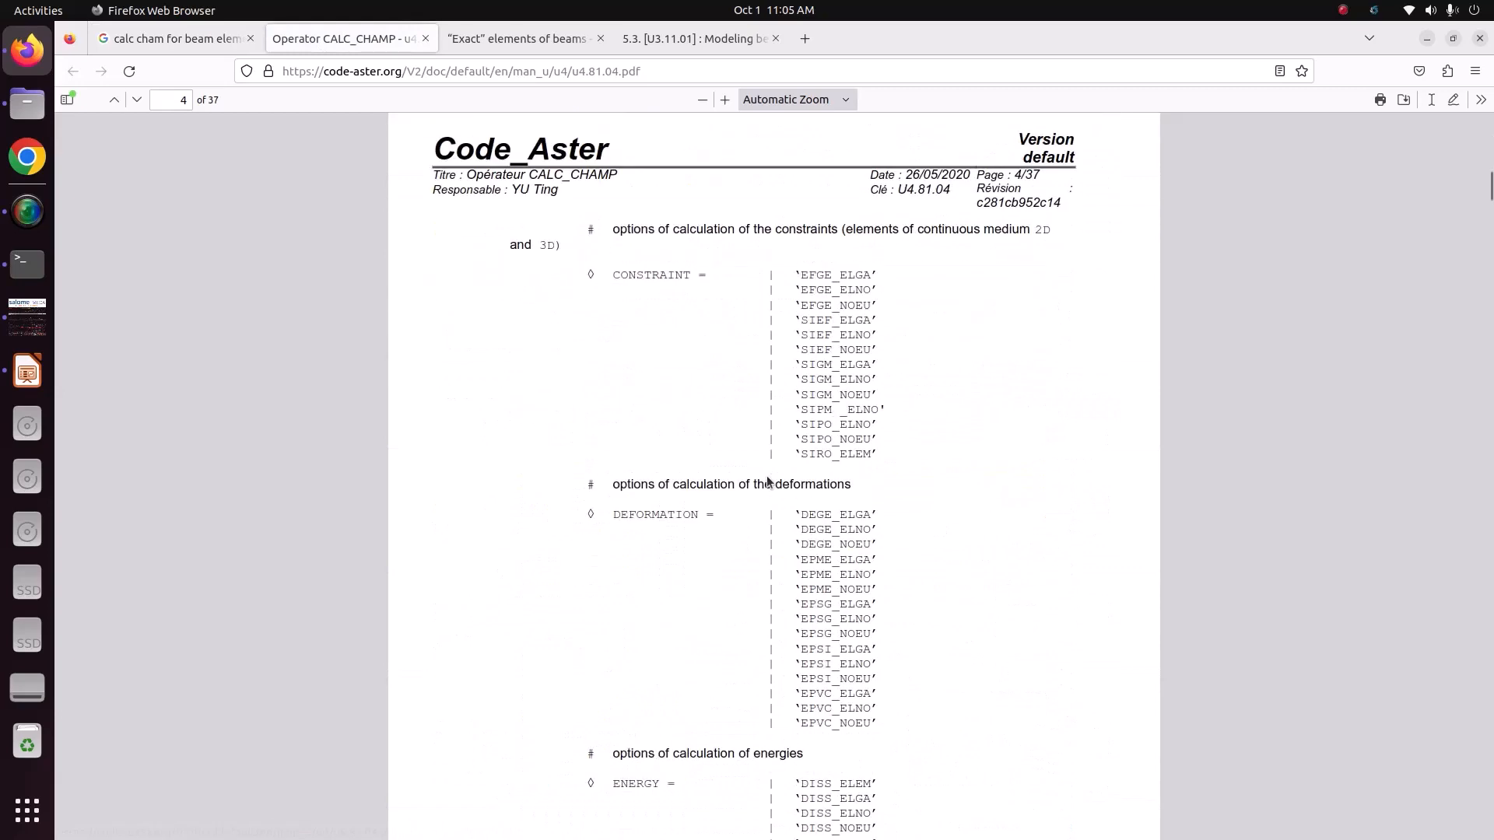
pyautogui.scroll(-15, 767, 478)
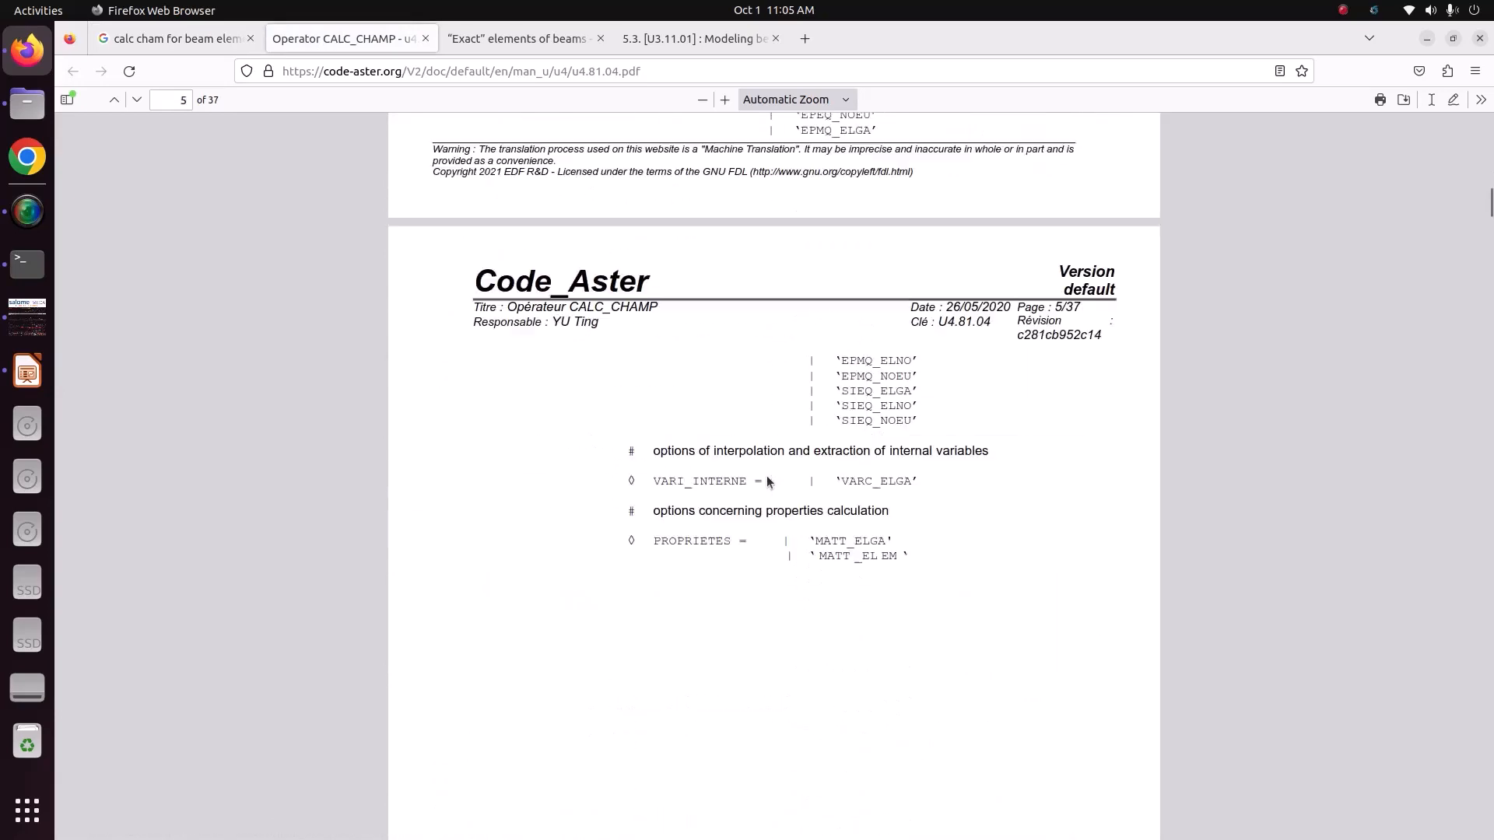
pyautogui.scroll(-15, 767, 480)
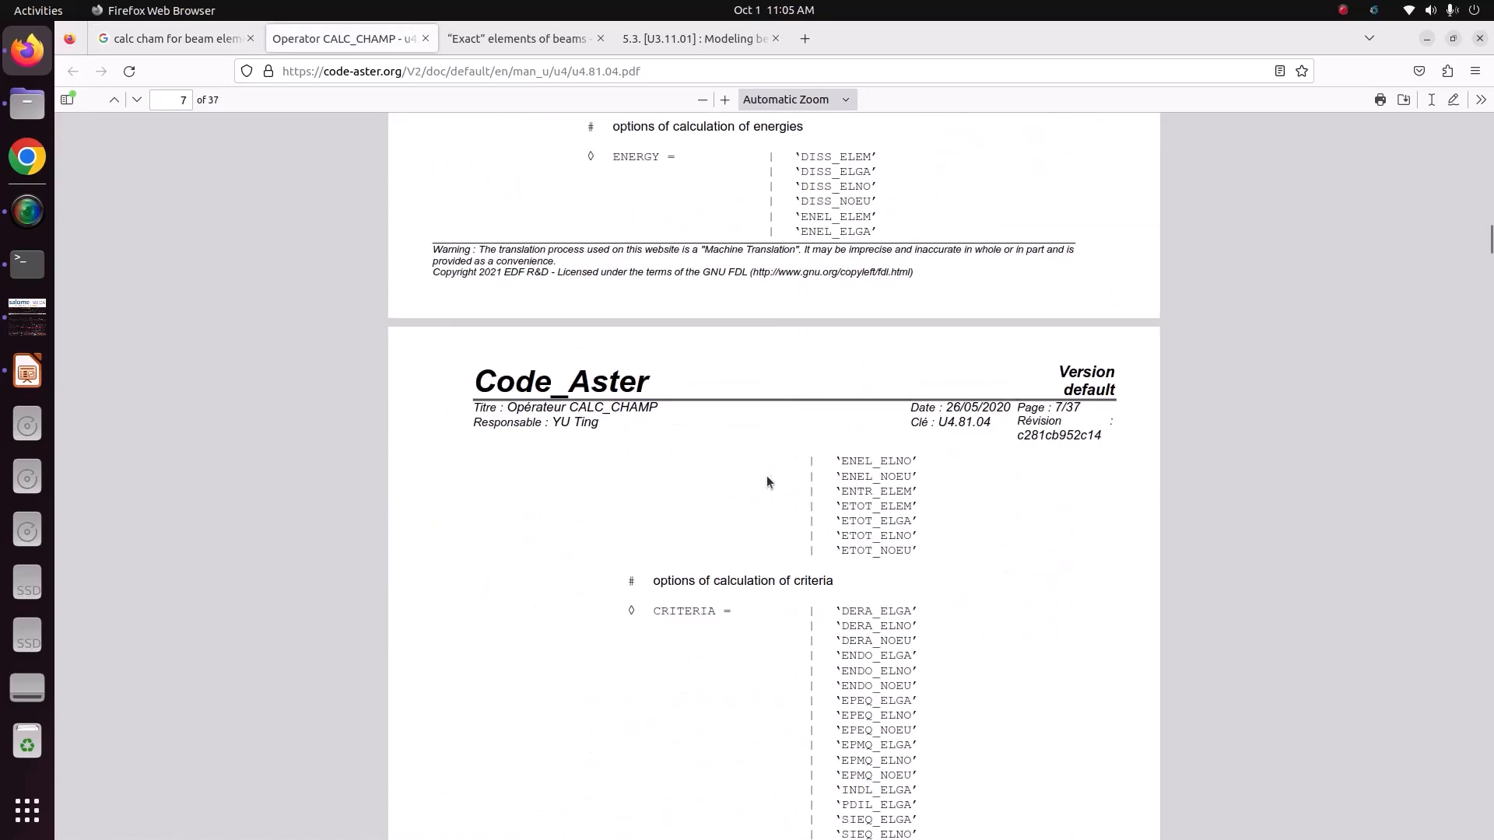
# Step: Read the CALC_CHAMP operand descriptions, from RESULT and field localization to the CONSTRAINT stress options
pyautogui.scroll(-8, 767, 479)
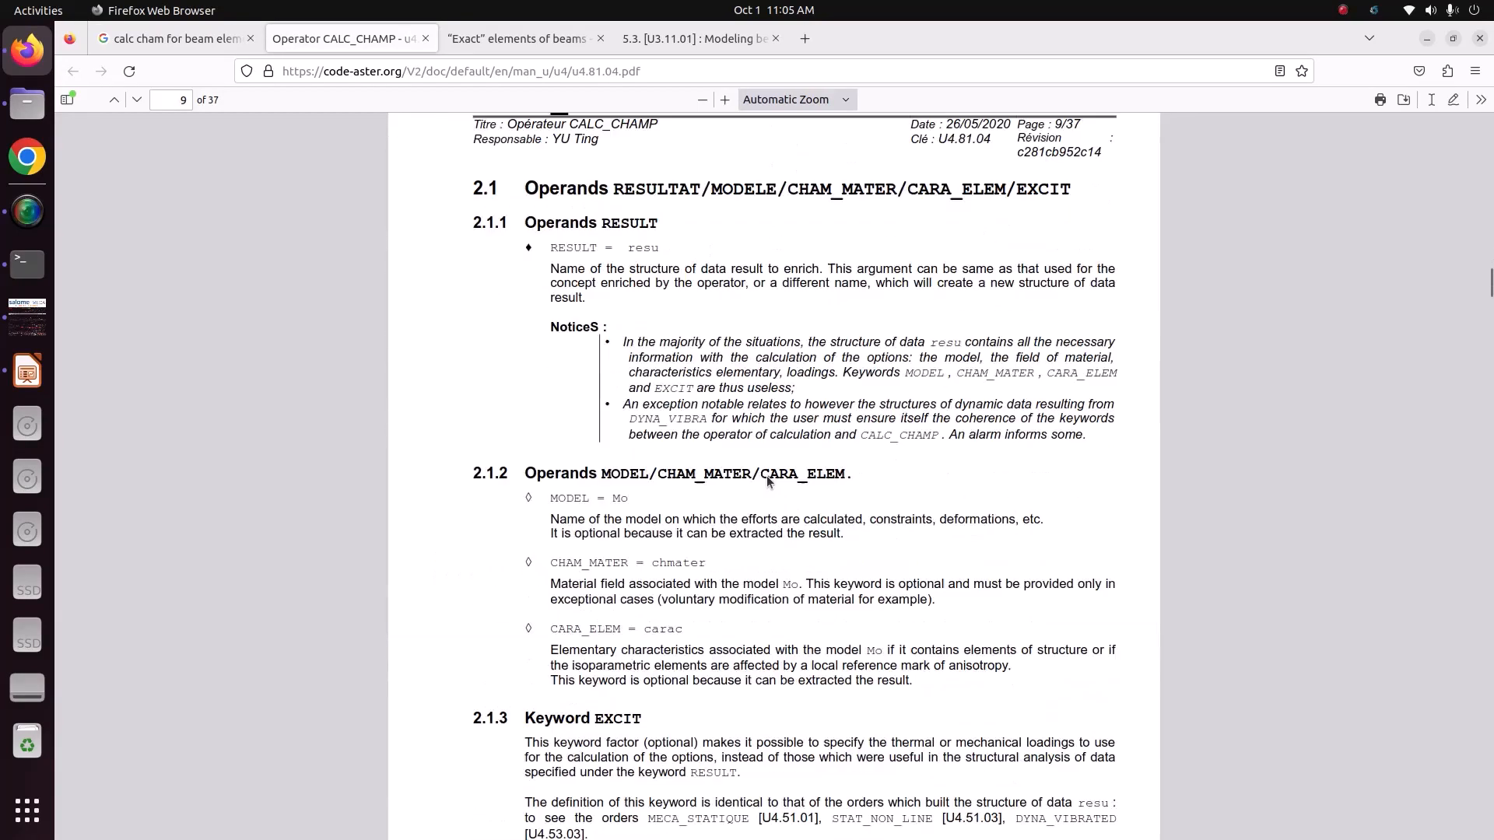
pyautogui.scroll(-5, 767, 482)
pyautogui.scroll(-6, 767, 482)
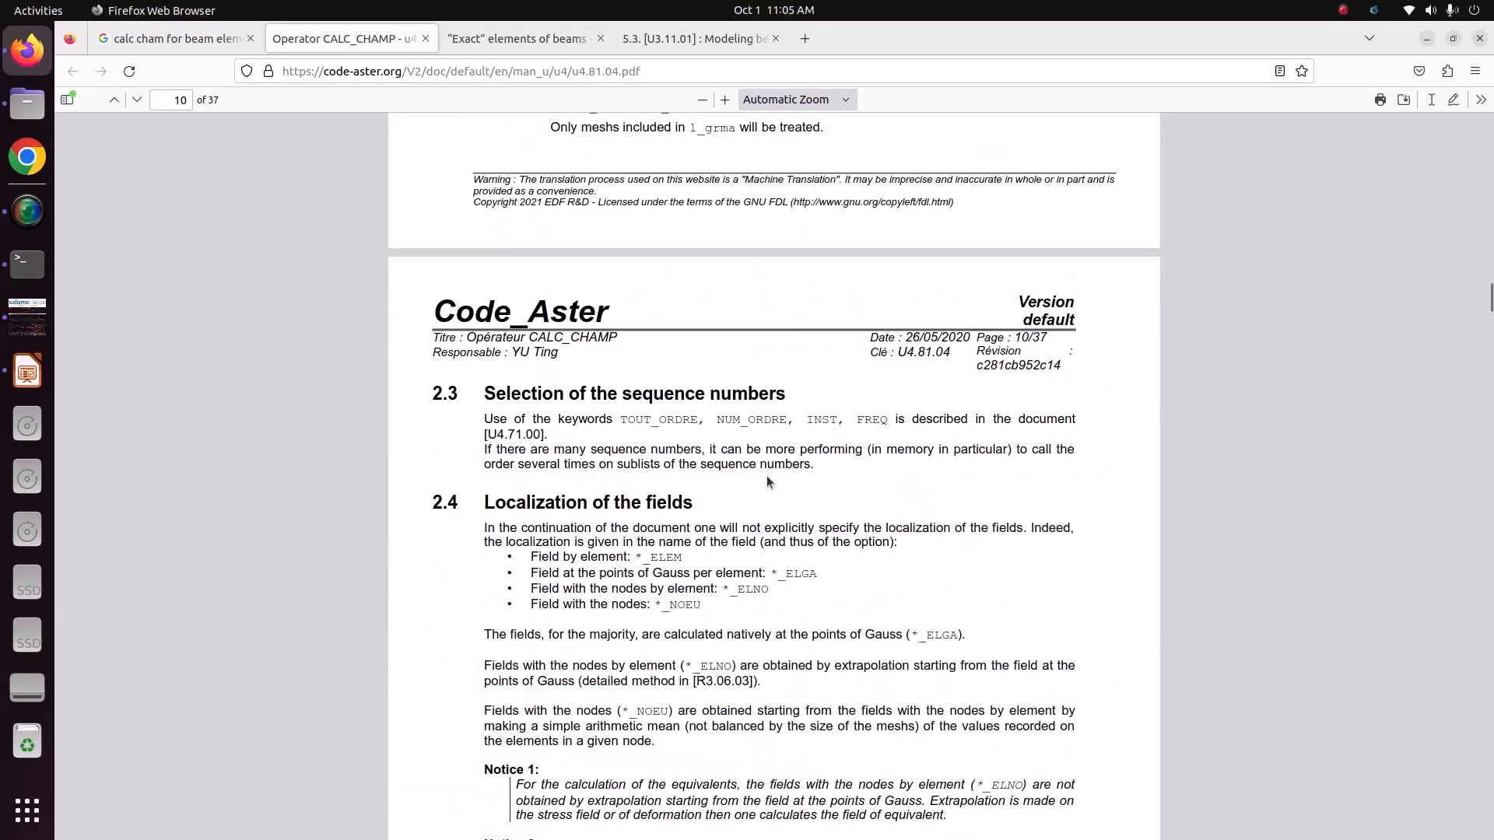
pyautogui.scroll(-8, 767, 475)
pyautogui.scroll(-9, 767, 474)
pyautogui.scroll(-8, 767, 475)
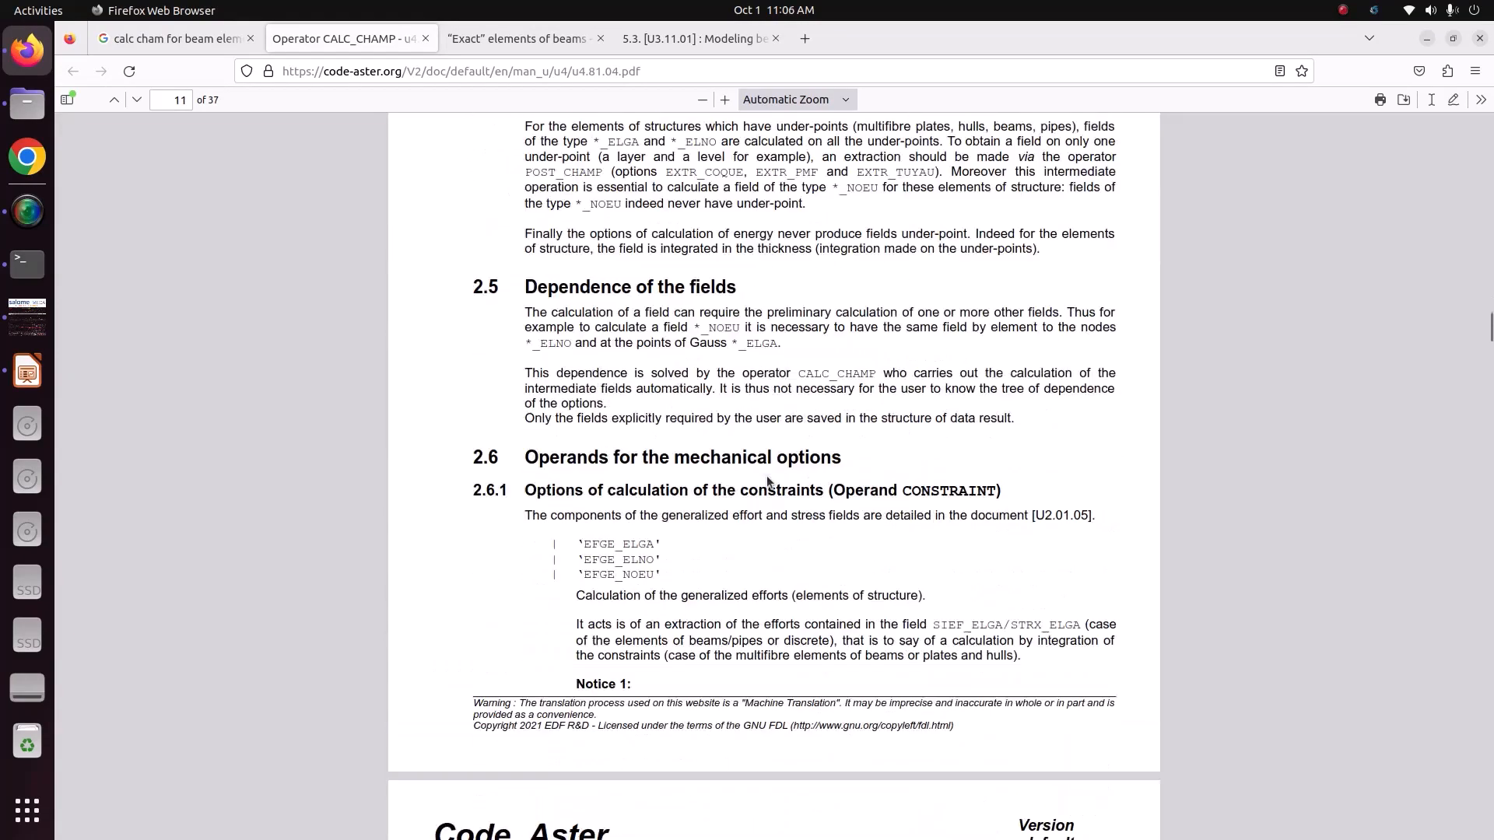
pyautogui.scroll(-8, 767, 475)
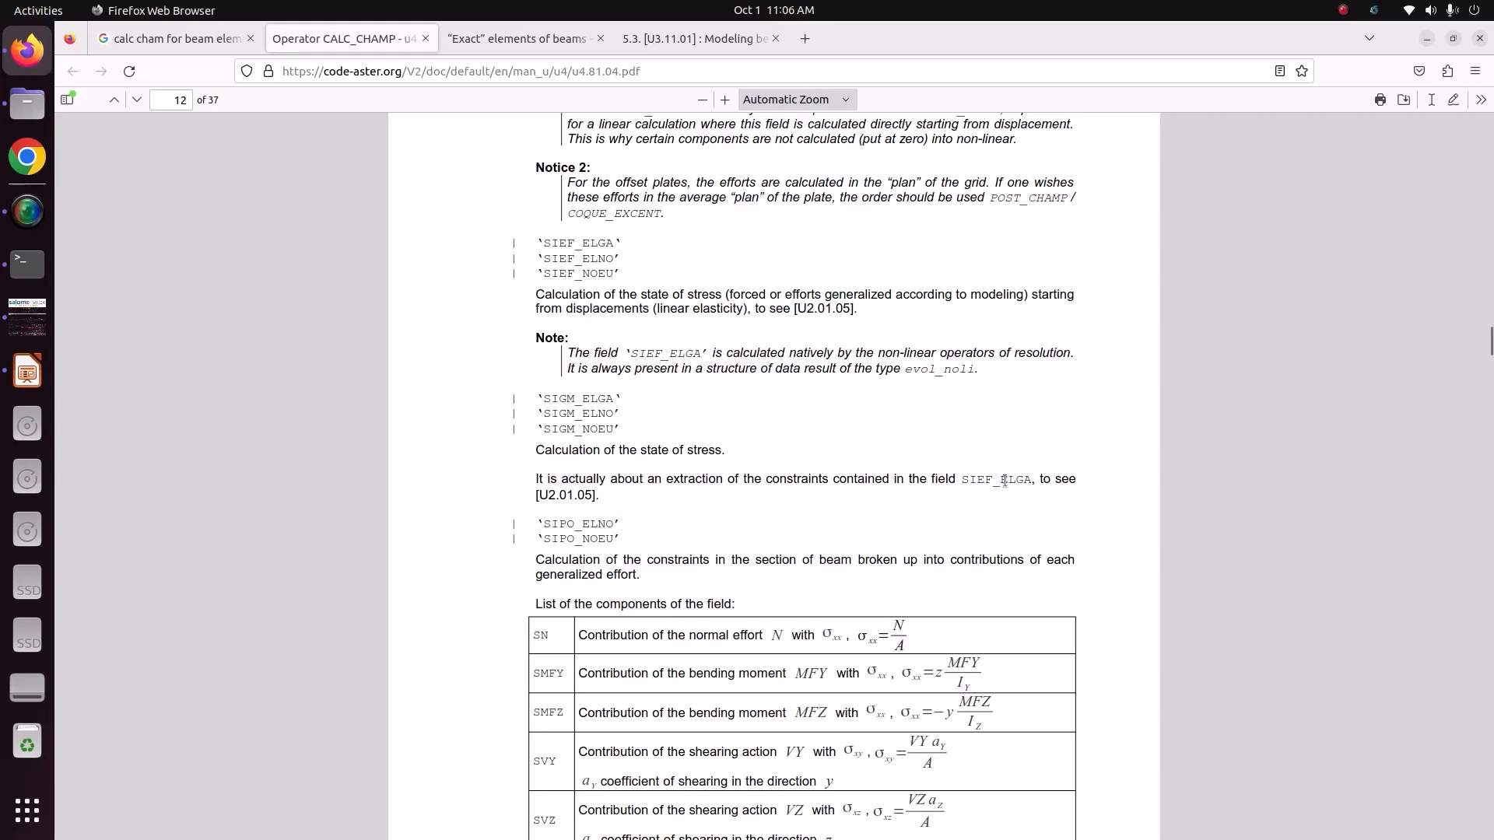
# Step: Examine the SIPO_ELNO and SIPO_NOEU beam stress options, their field components and the notes on section shapes
pyautogui.scroll(-2, 1061, 487)
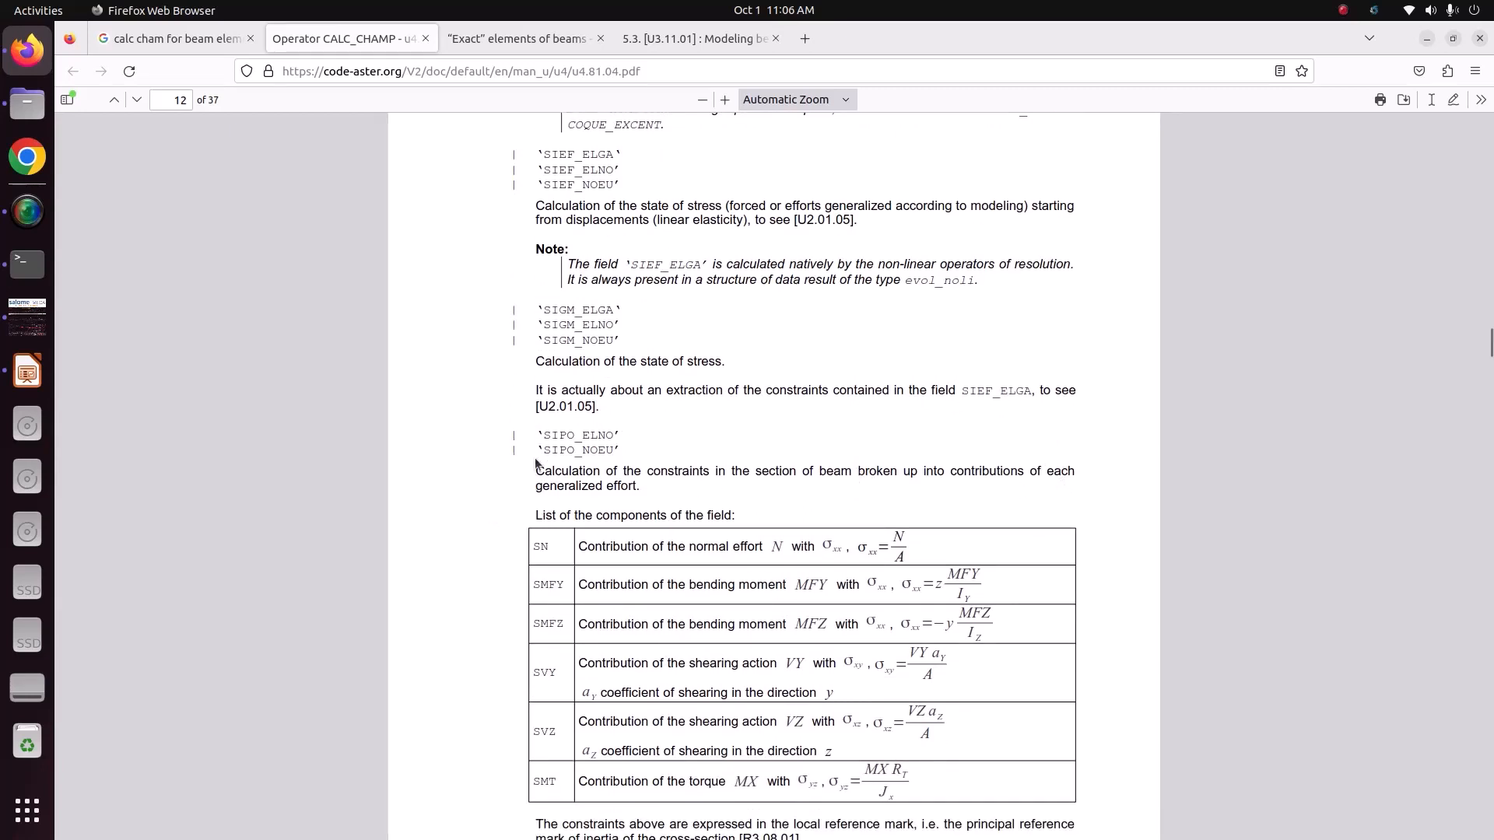
pyautogui.moveTo(535, 435); pyautogui.dragTo(641, 448)
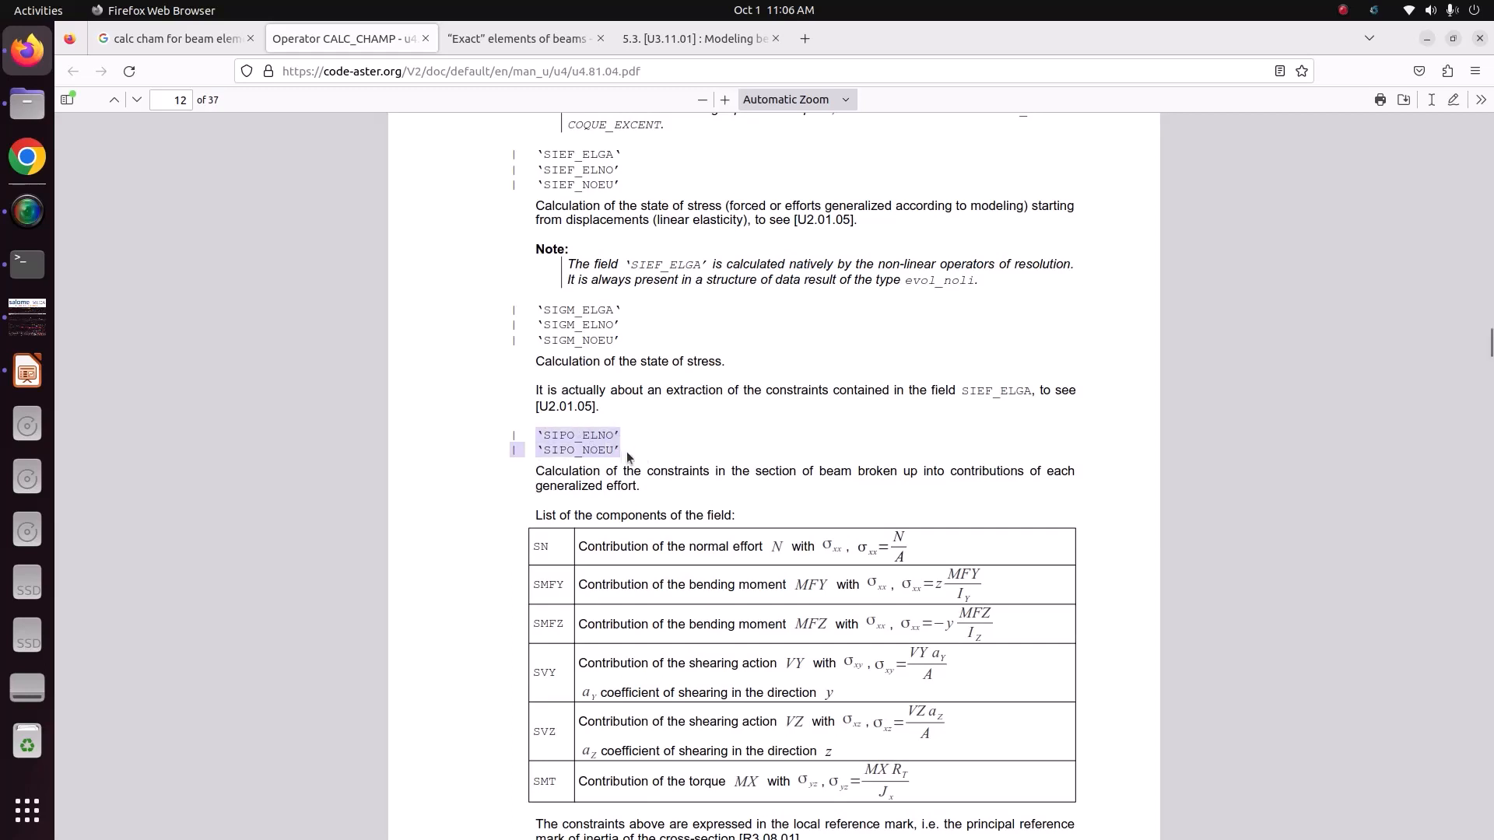
pyautogui.moveTo(625, 454); pyautogui.dragTo(567, 438)
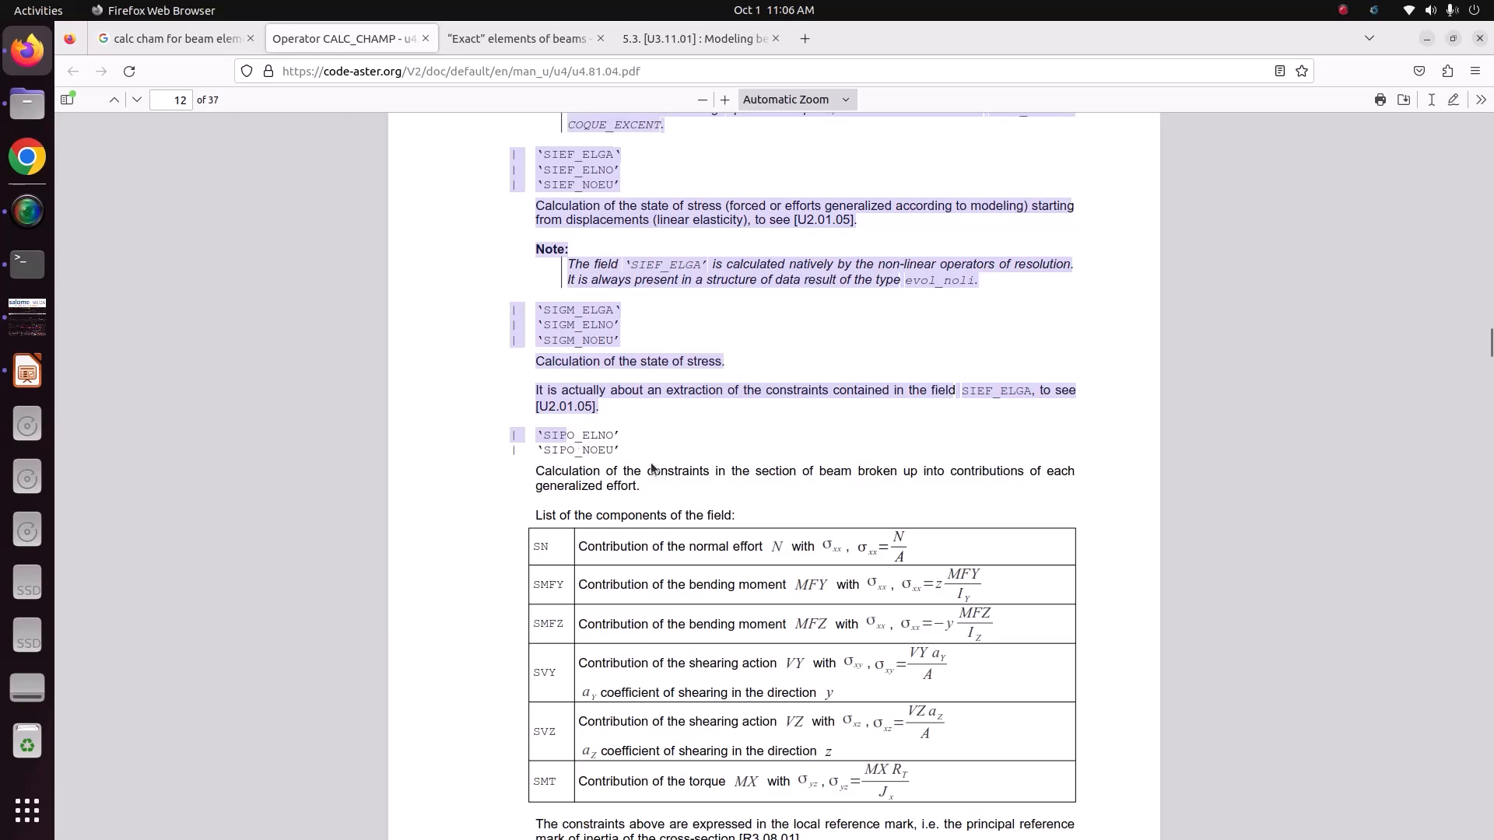
pyautogui.click(598, 451)
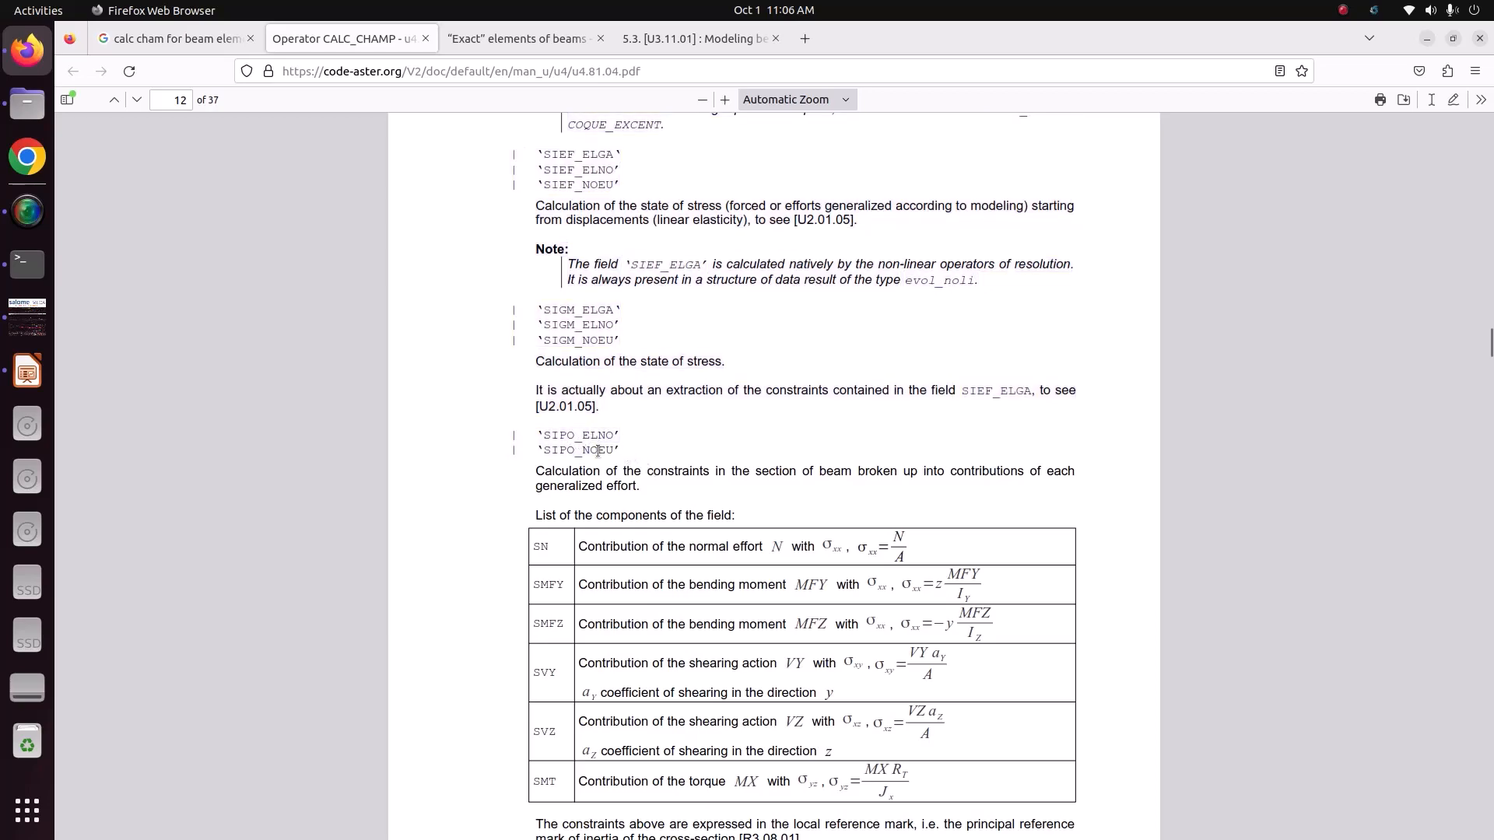
pyautogui.scroll(-10, 599, 450)
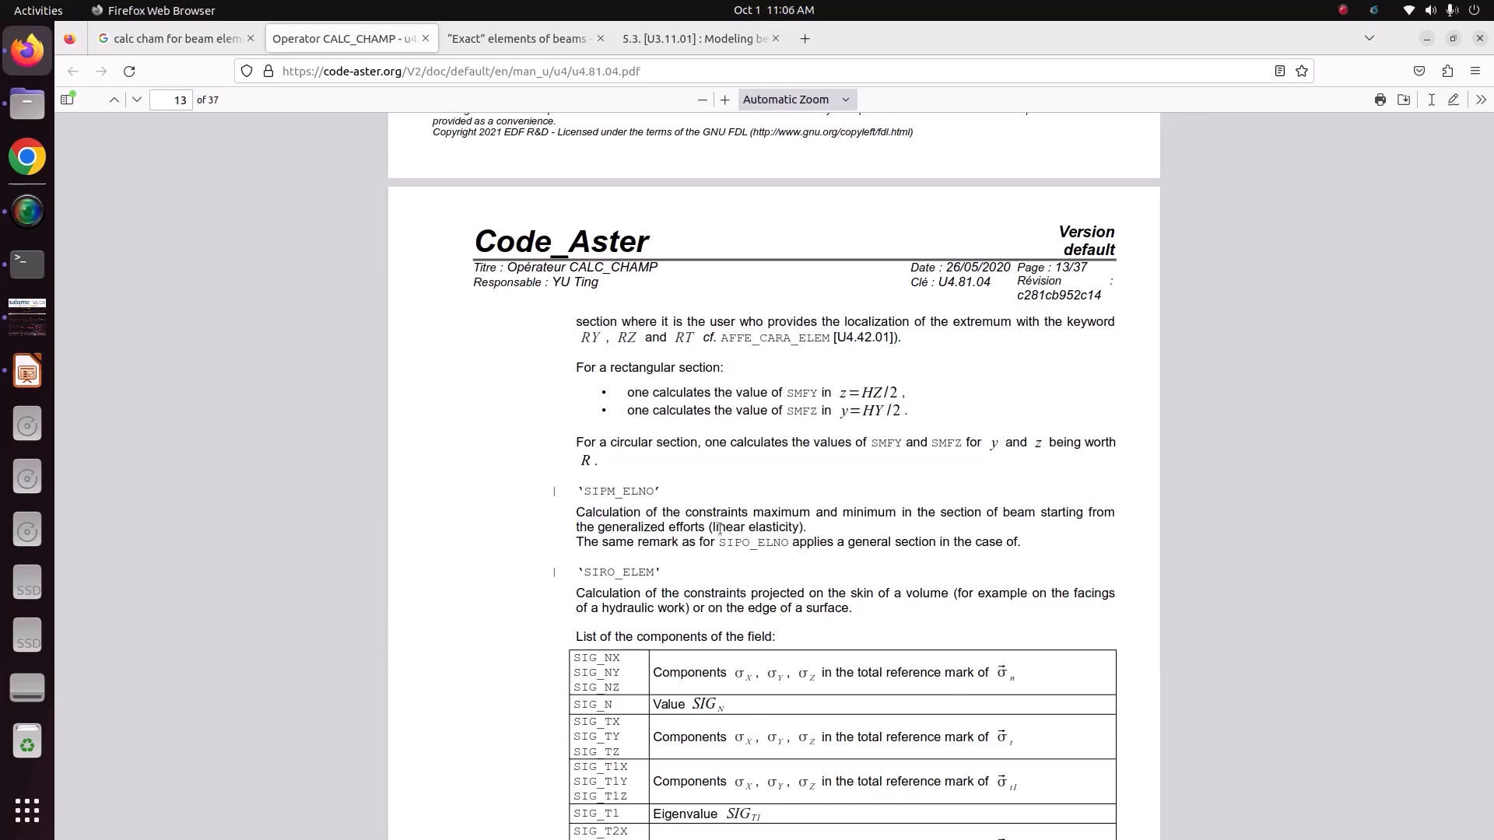
pyautogui.scroll(-3, 719, 529)
pyautogui.scroll(4, 720, 531)
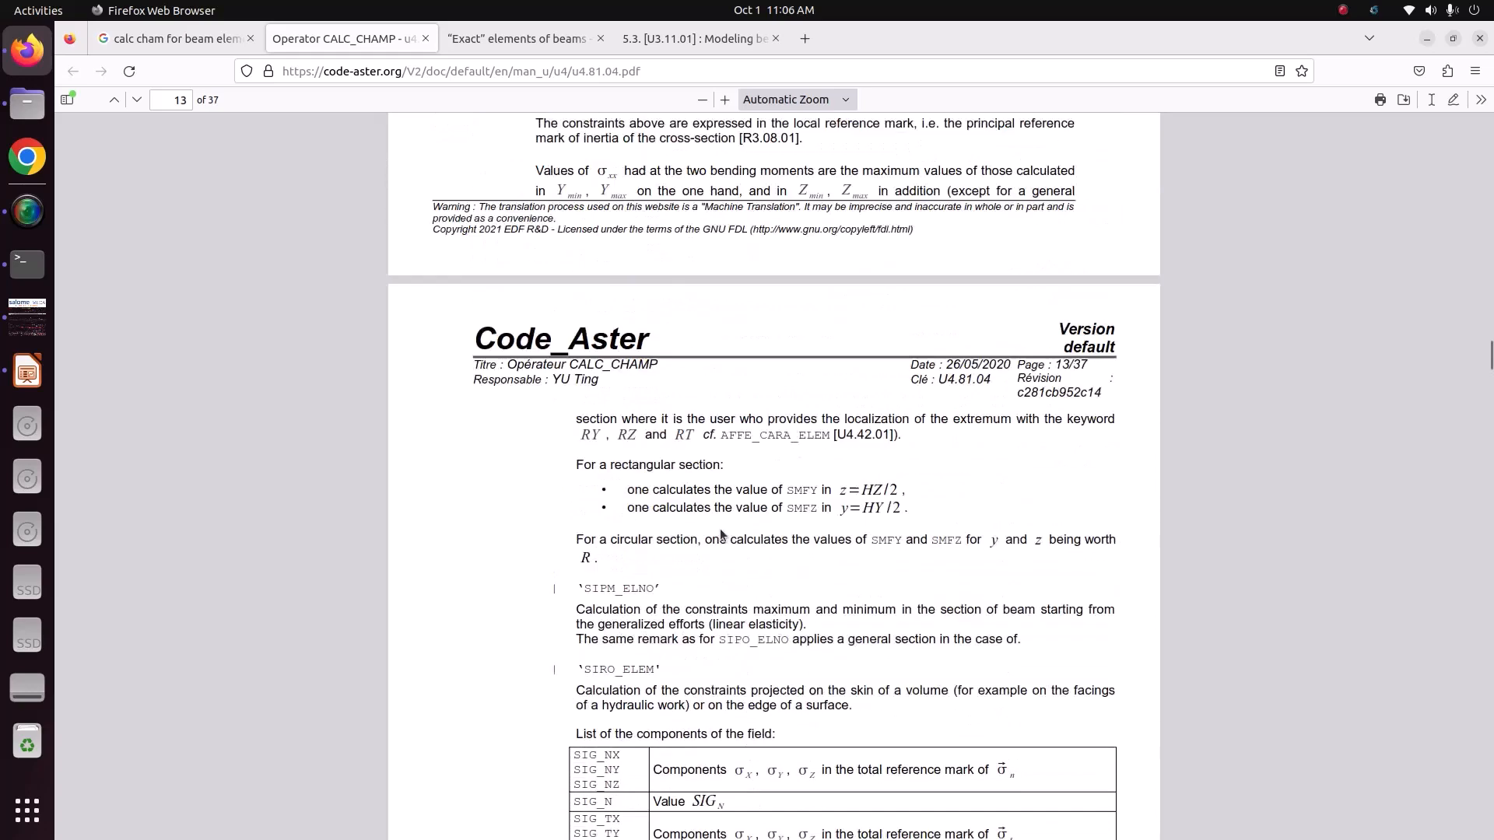
pyautogui.scroll(1, 720, 533)
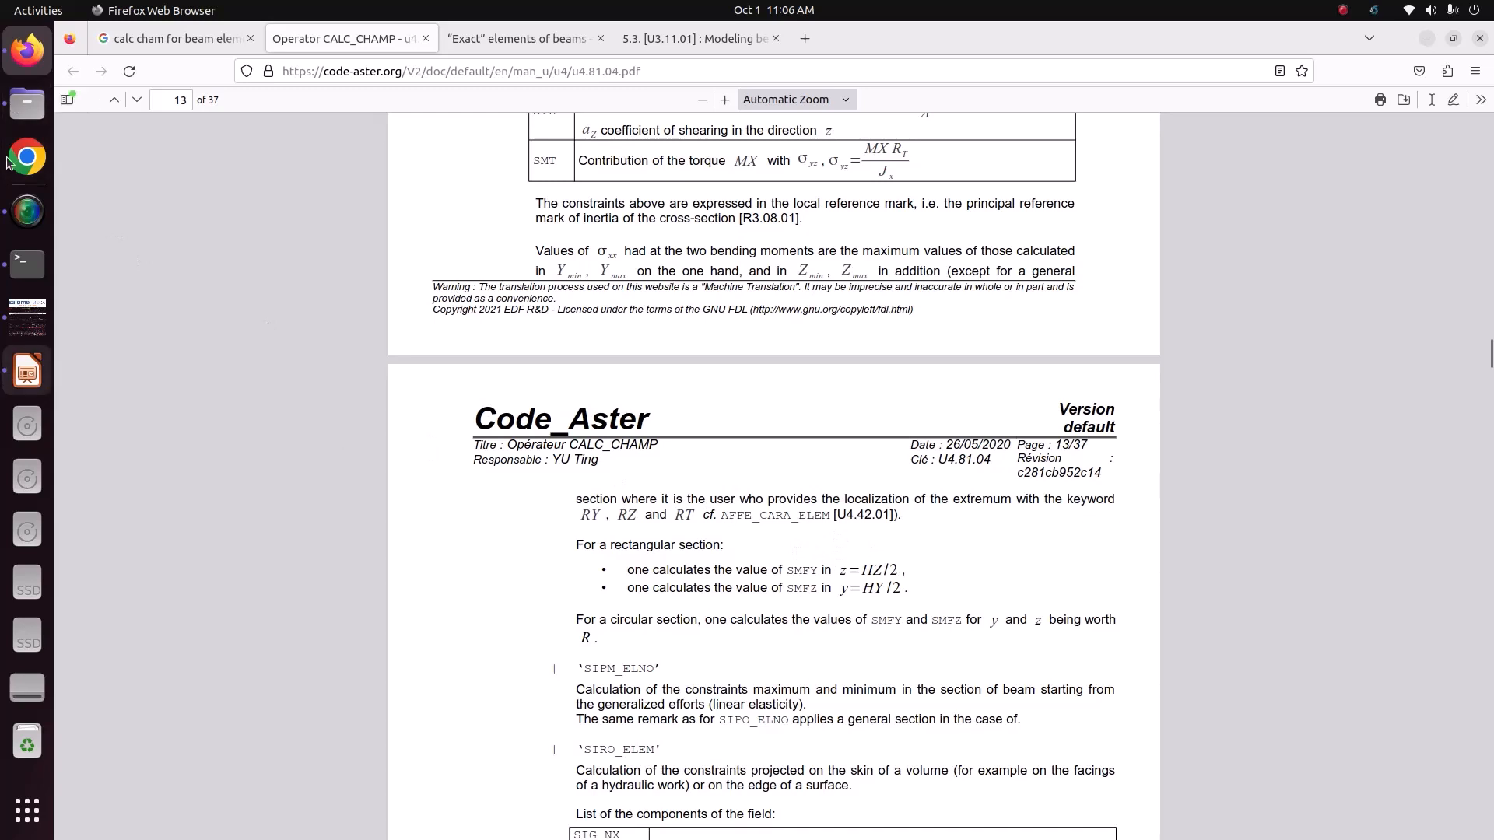
# Step: Switch to Files and open the 1_trusss folder under Pictures/CODE_ASTER/truss
pyautogui.click(25, 113)
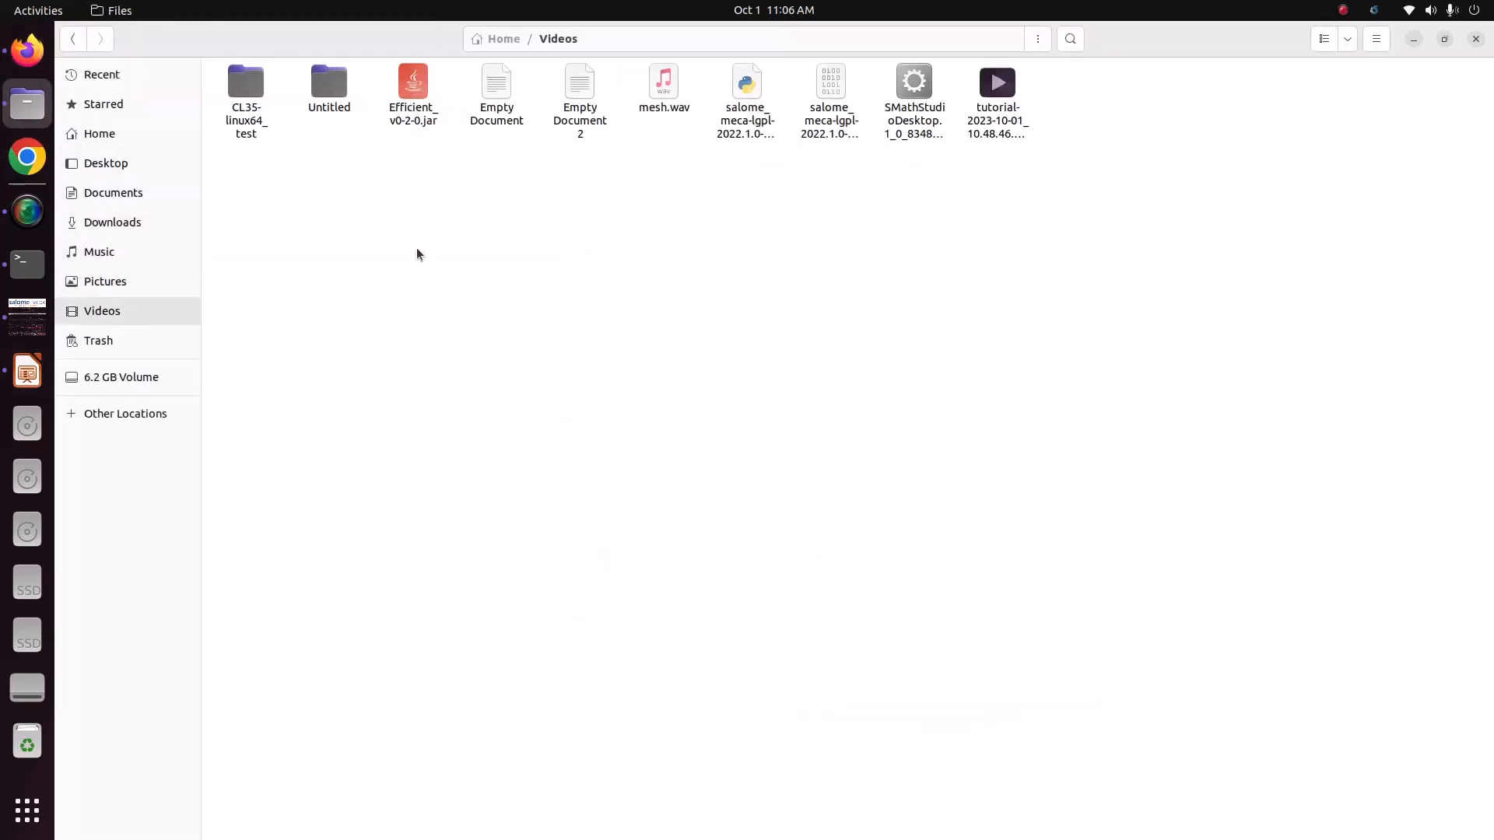
pyautogui.click(147, 281)
pyautogui.doubleClick(255, 106)
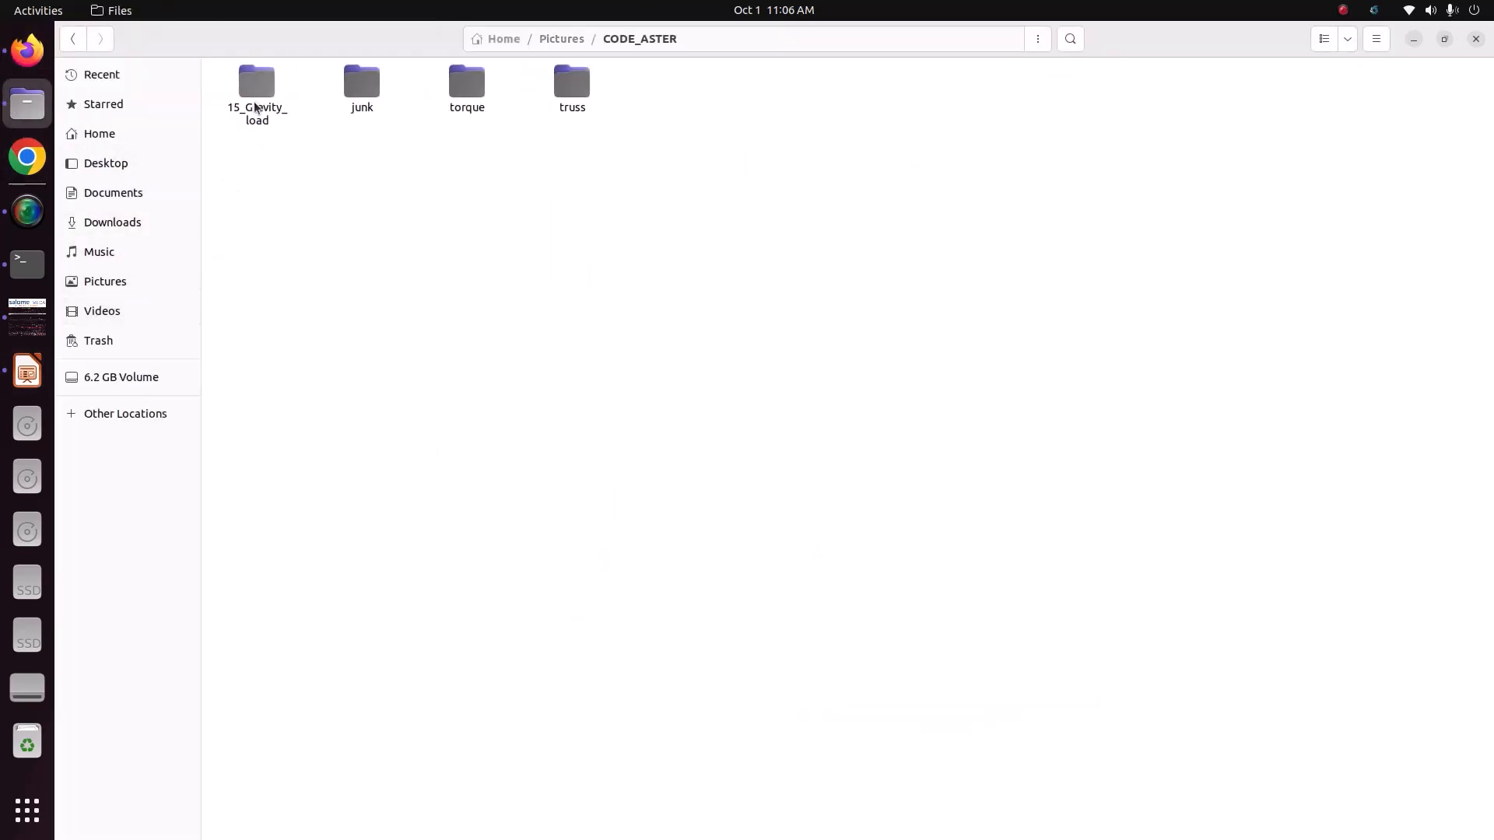
pyautogui.doubleClick(572, 97)
pyautogui.doubleClick(253, 93)
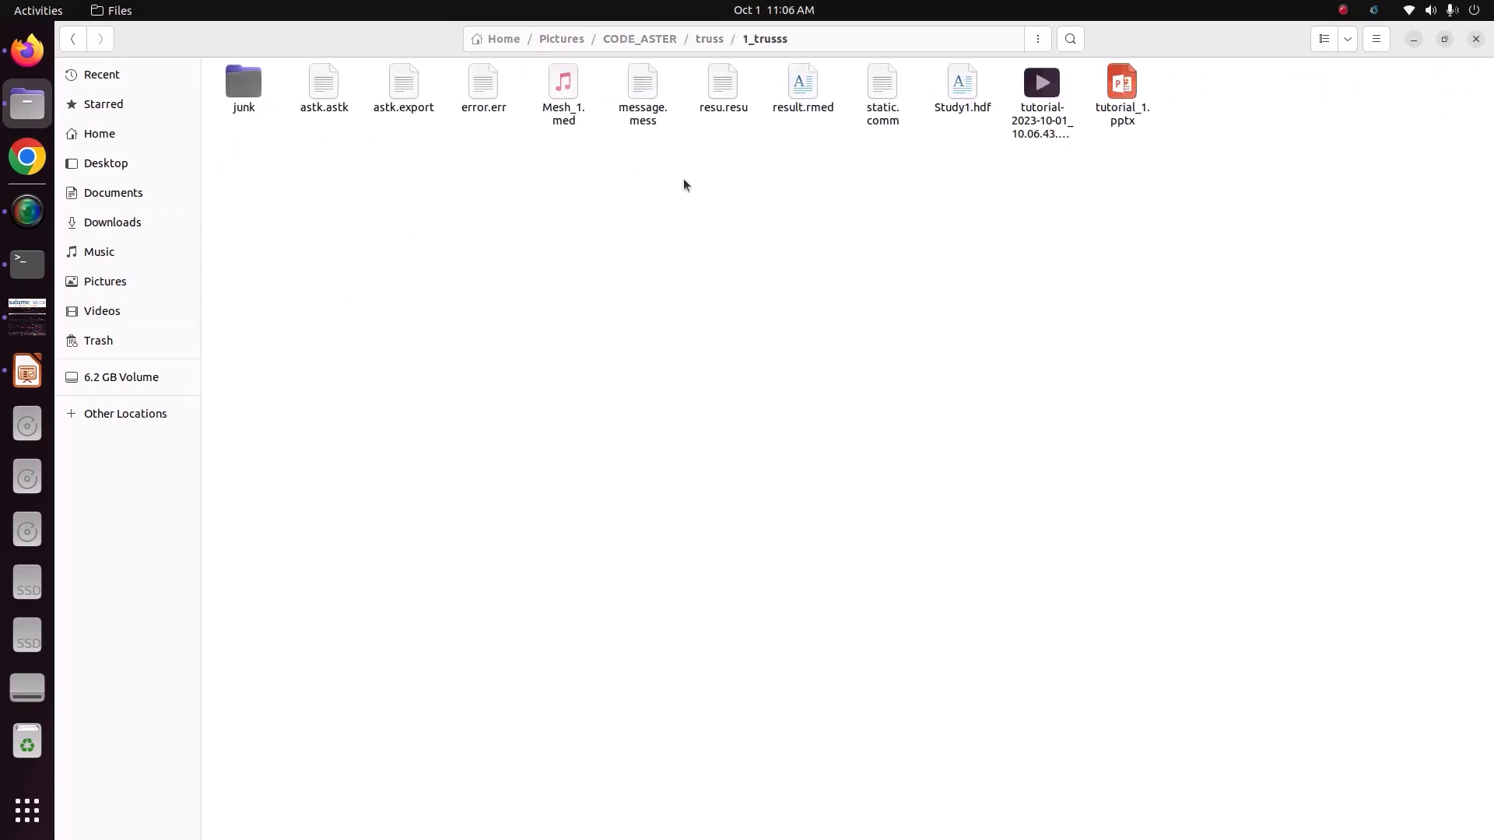
# Step: Open static.comm and review the CONTRAINTE and FORCE options of its CALC_CHAMP command
pyautogui.doubleClick(875, 122)
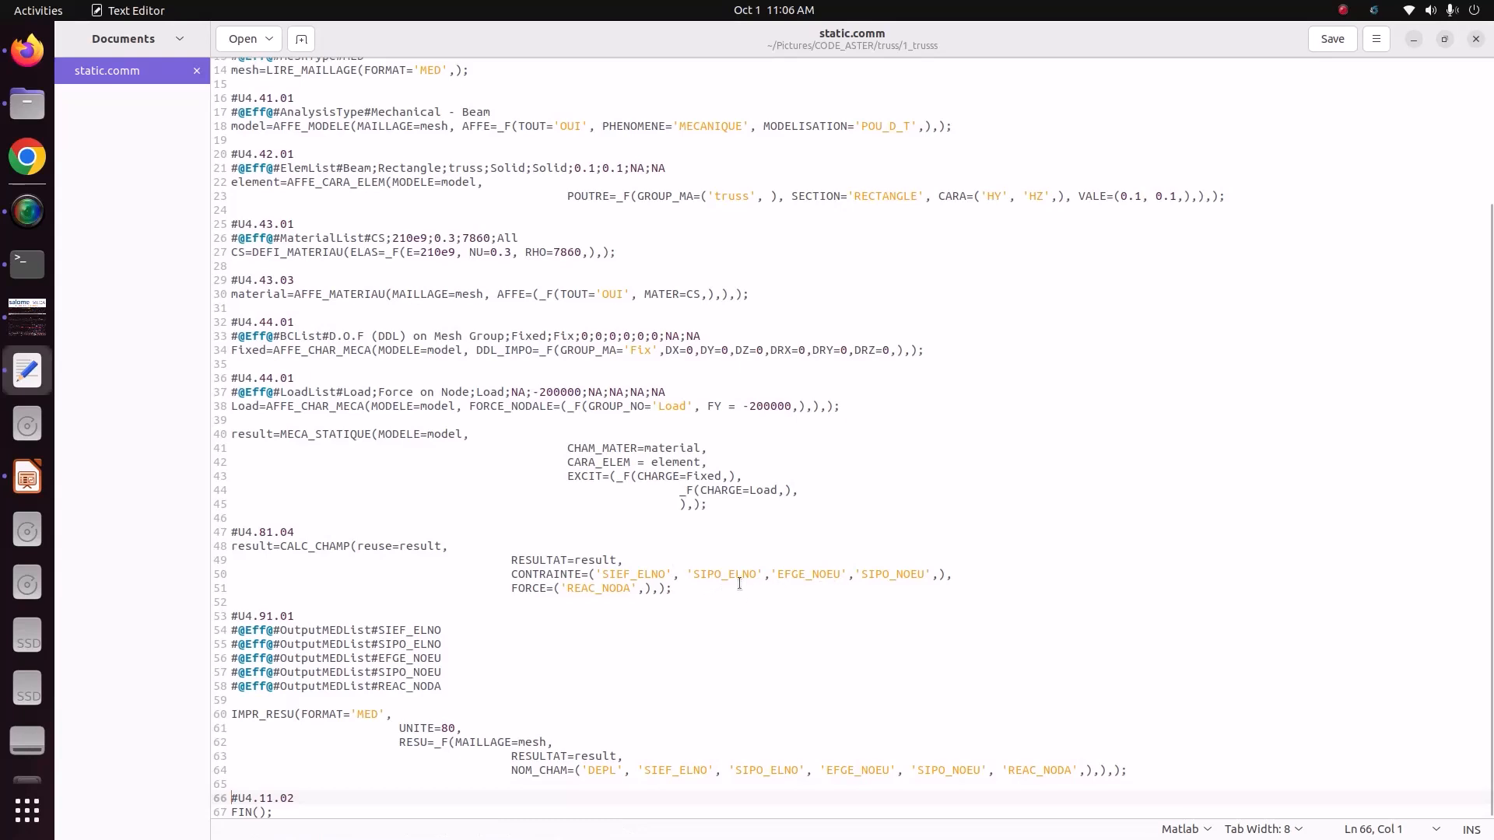
pyautogui.moveTo(919, 577); pyautogui.dragTo(623, 593)
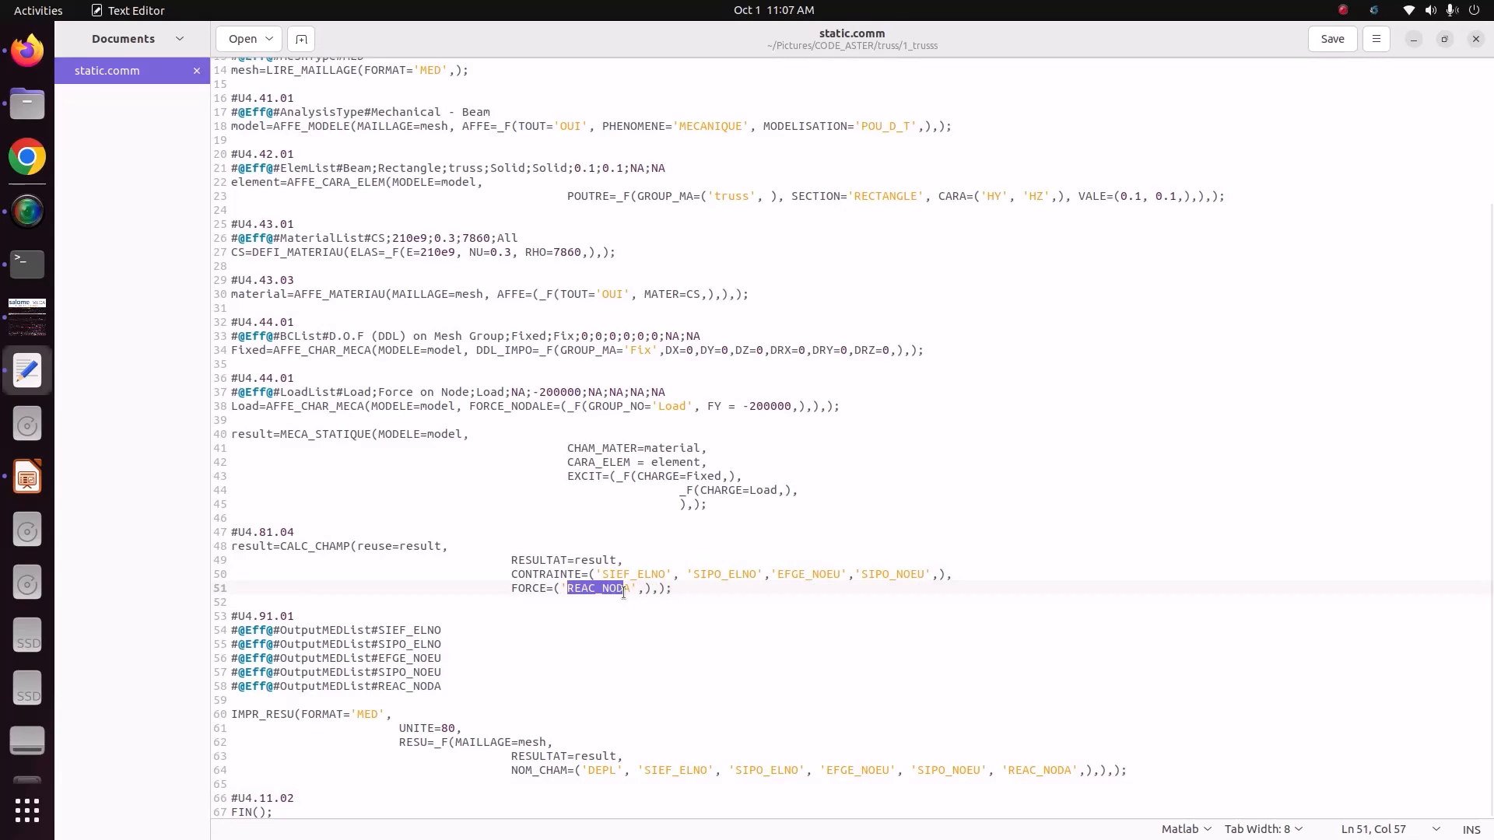
# Step: Switch to salome_meca and enable CONTRAINTE in the CALC_CHAMP command with the items SIPO_ELNO and SIPO_NOEU
pyautogui.click(27, 317)
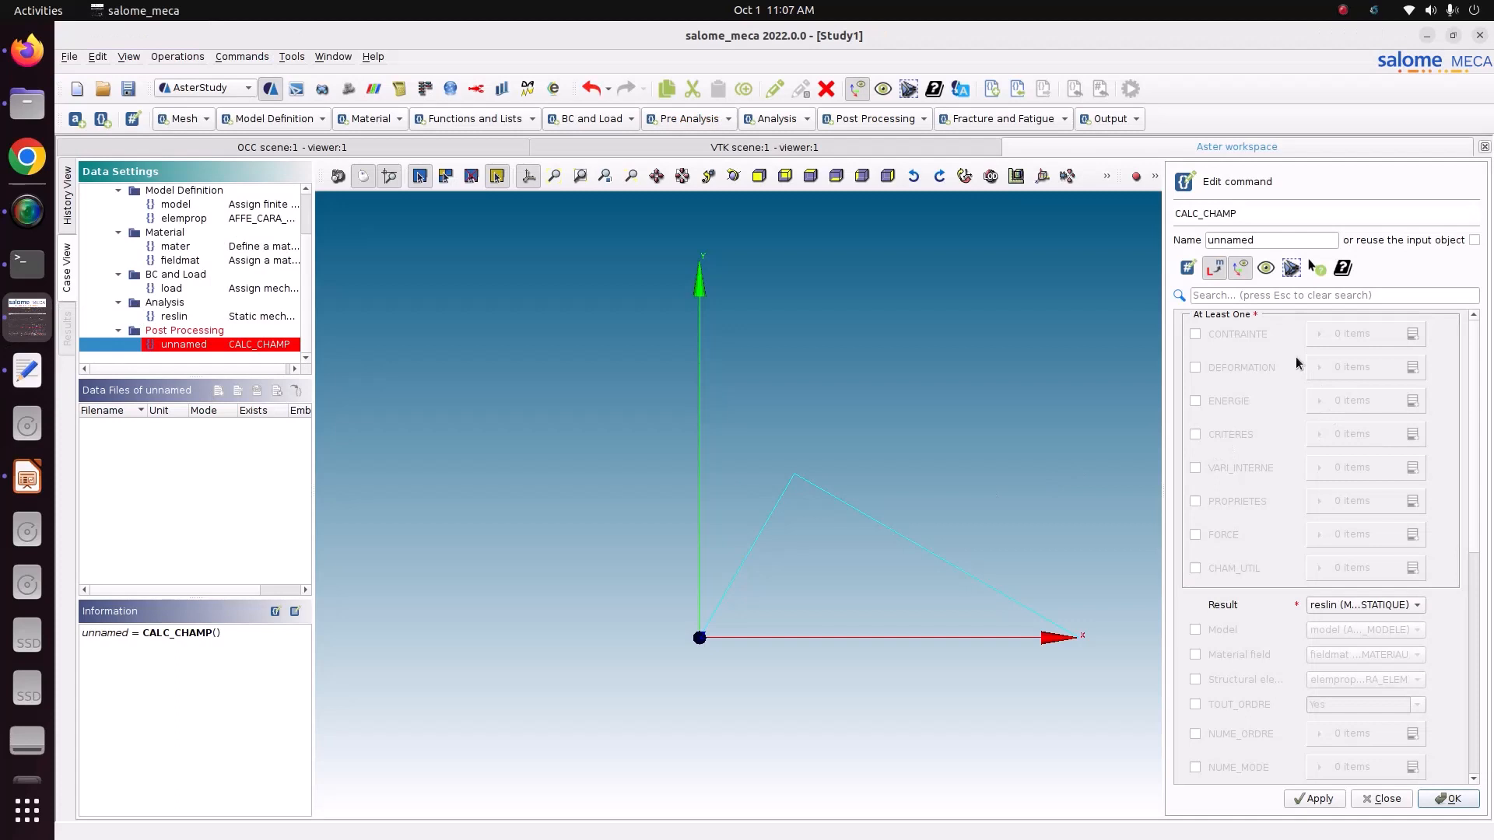
pyautogui.click(1222, 339)
pyautogui.click(1411, 333)
pyautogui.click(1359, 369)
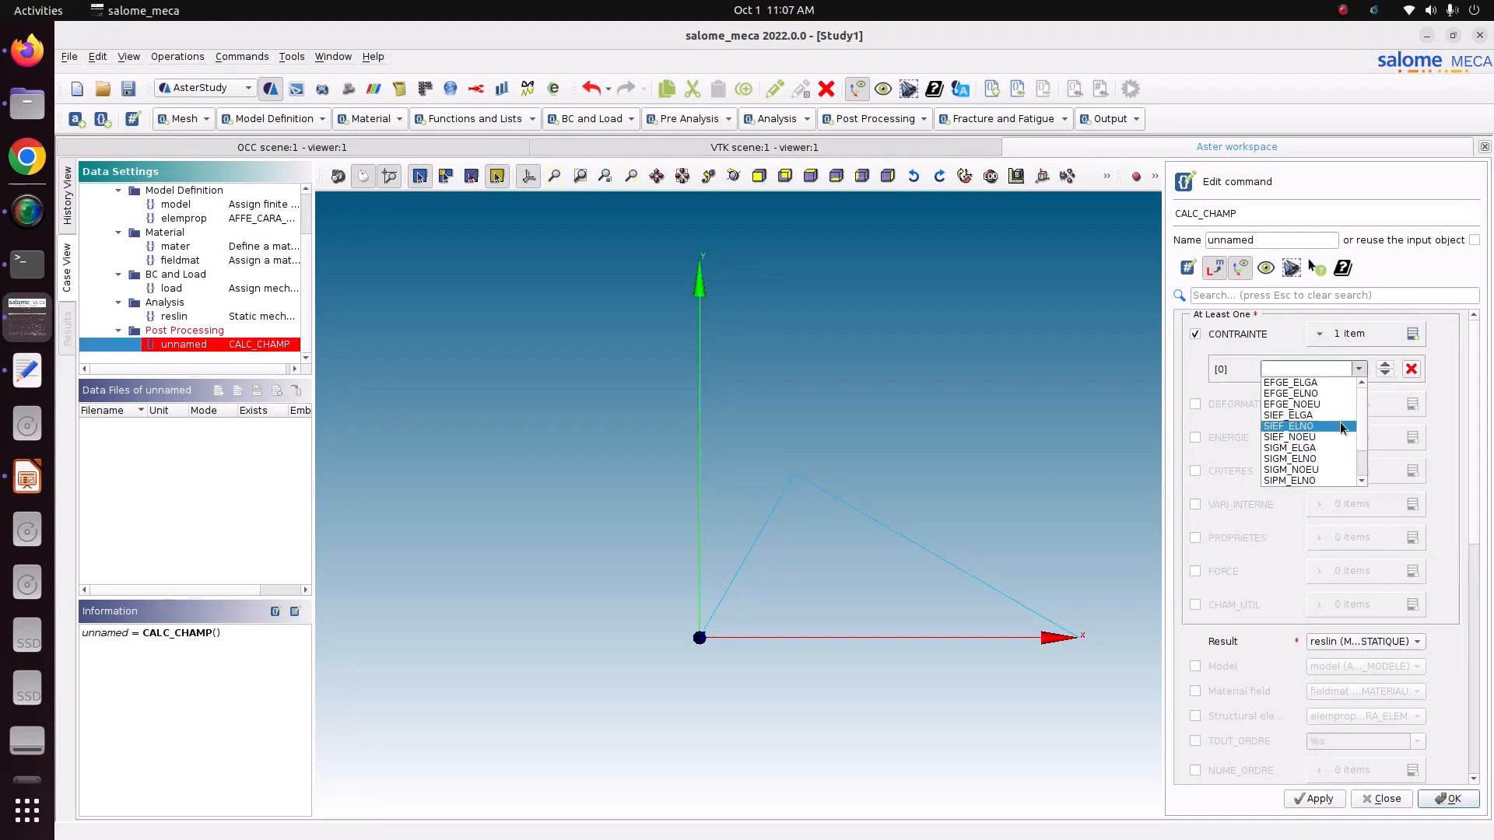
pyautogui.scroll(-1, 1340, 422)
pyautogui.click(1331, 459)
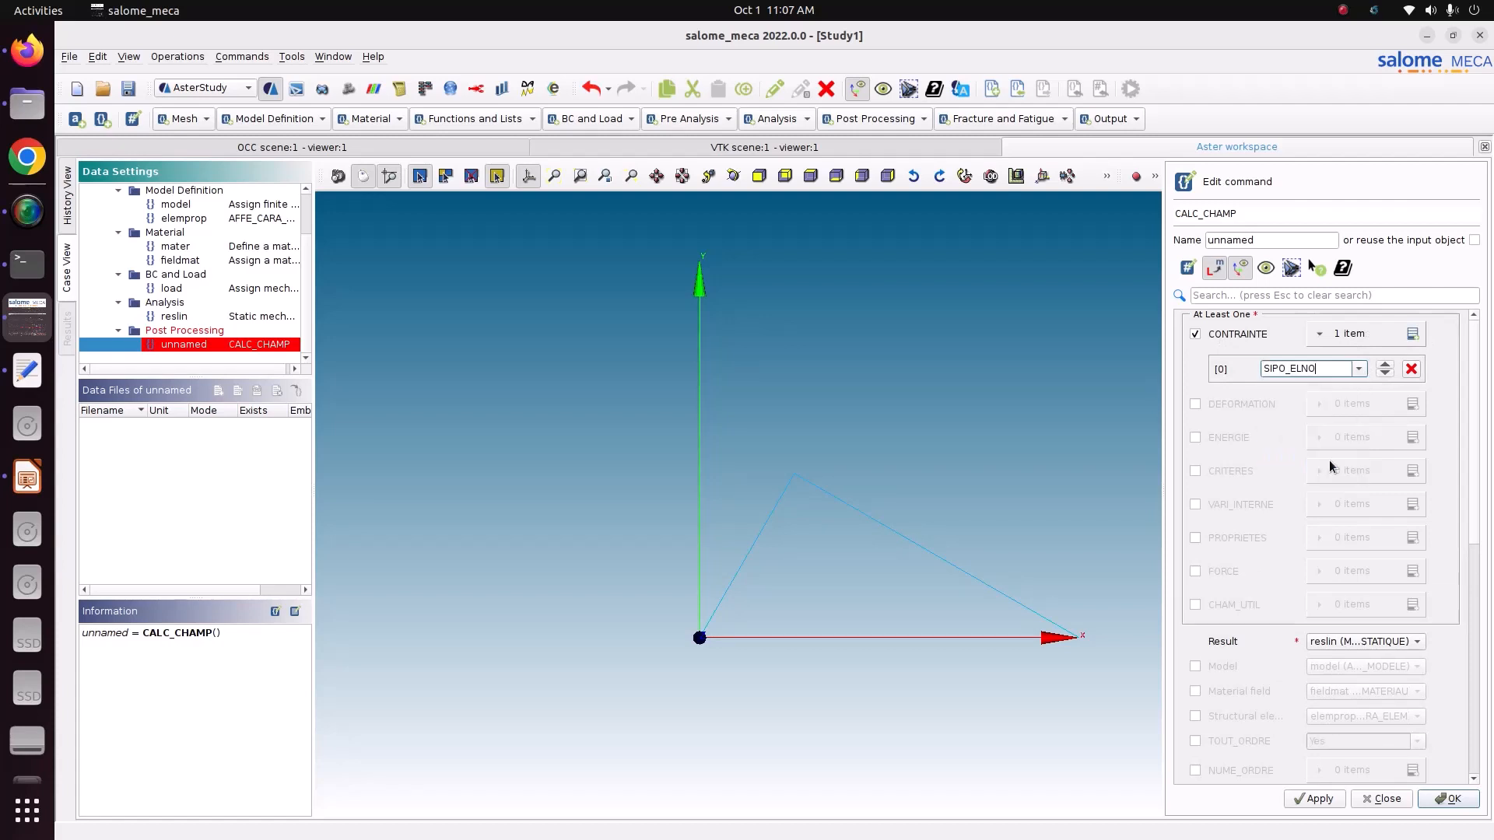
pyautogui.click(1412, 333)
pyautogui.click(1359, 395)
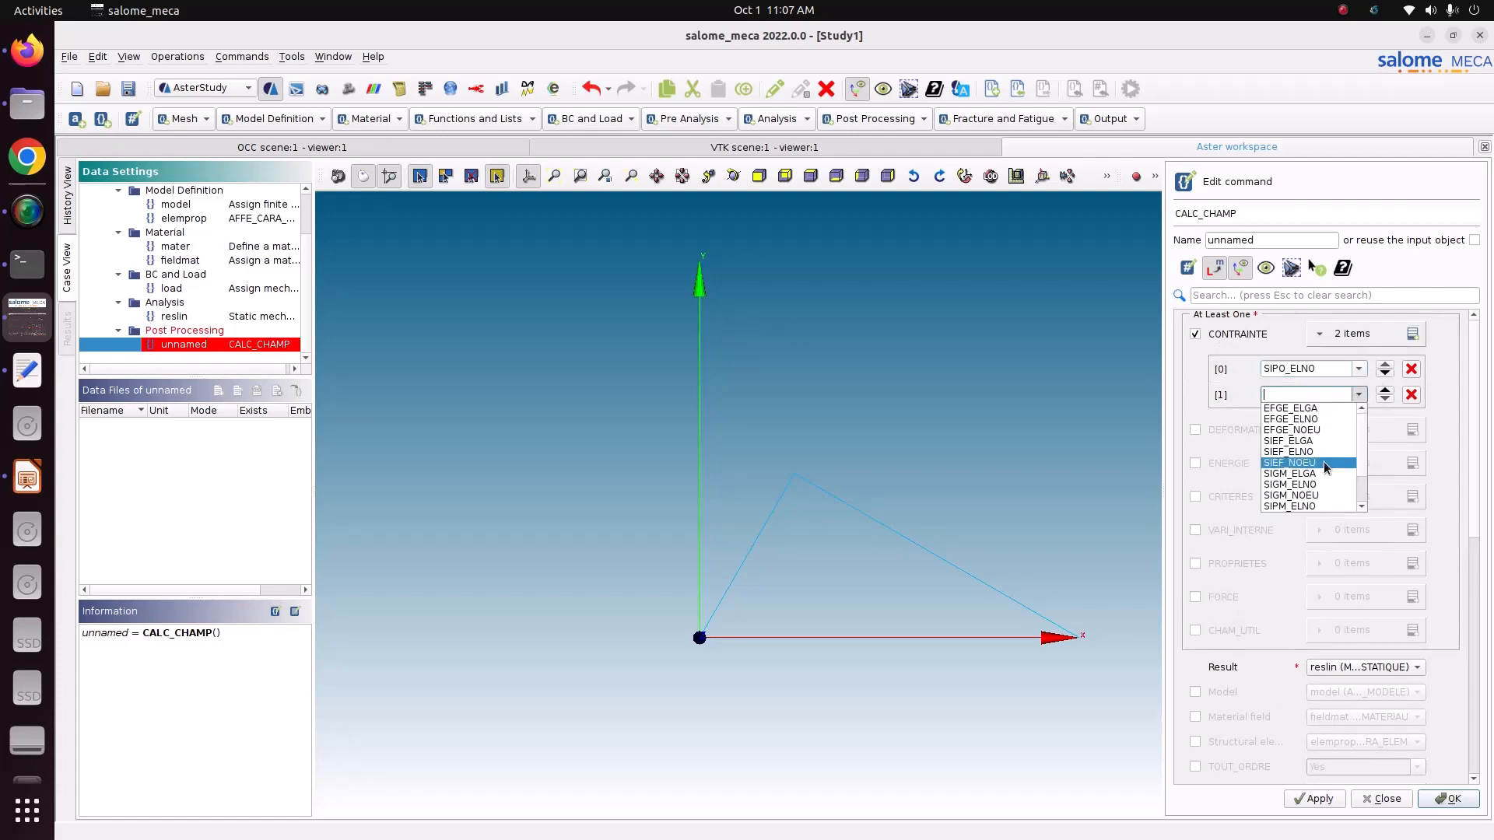
pyautogui.scroll(-1, 1317, 502)
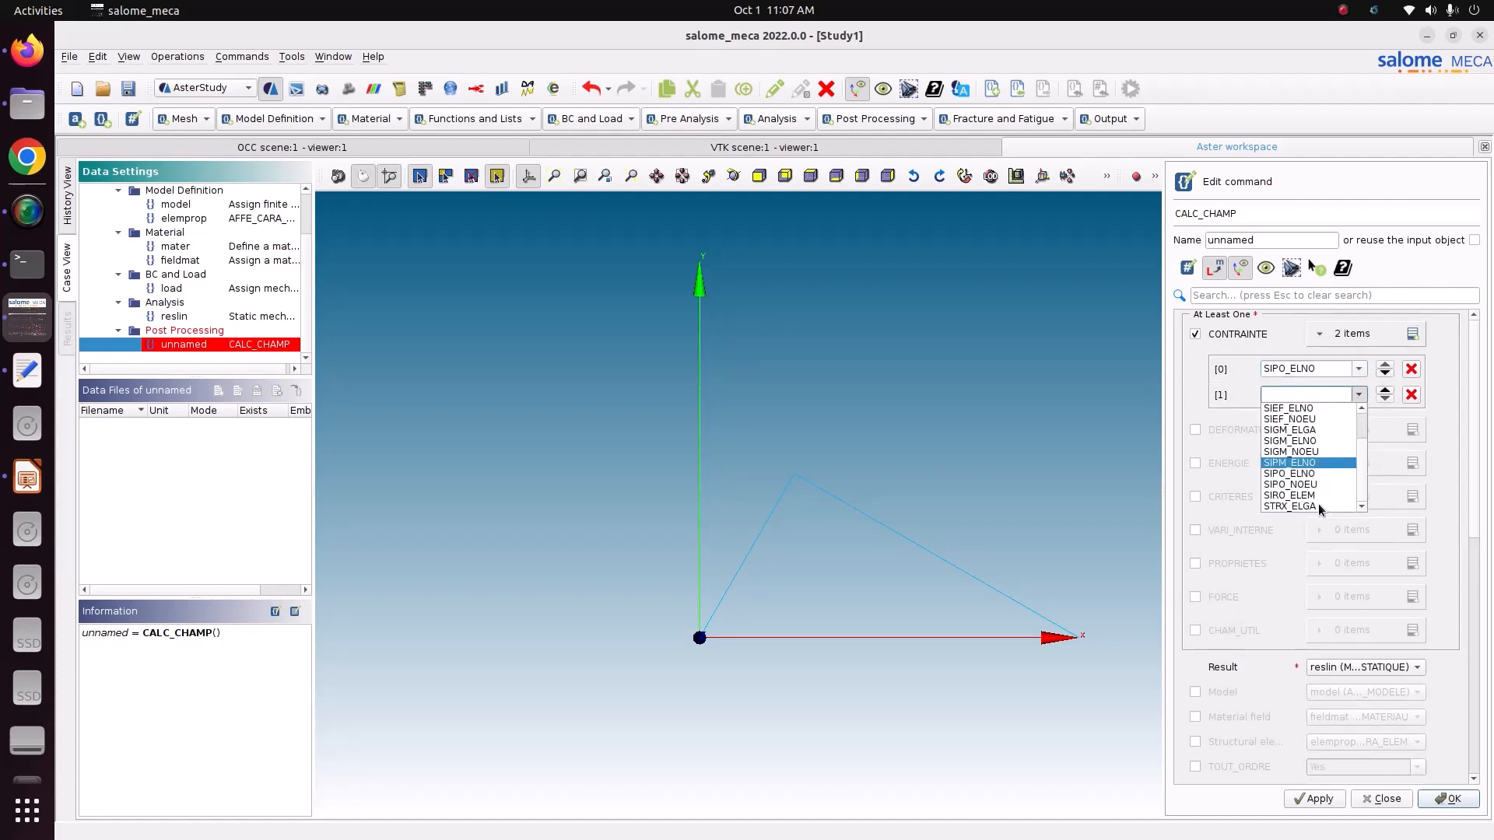
pyautogui.click(1315, 486)
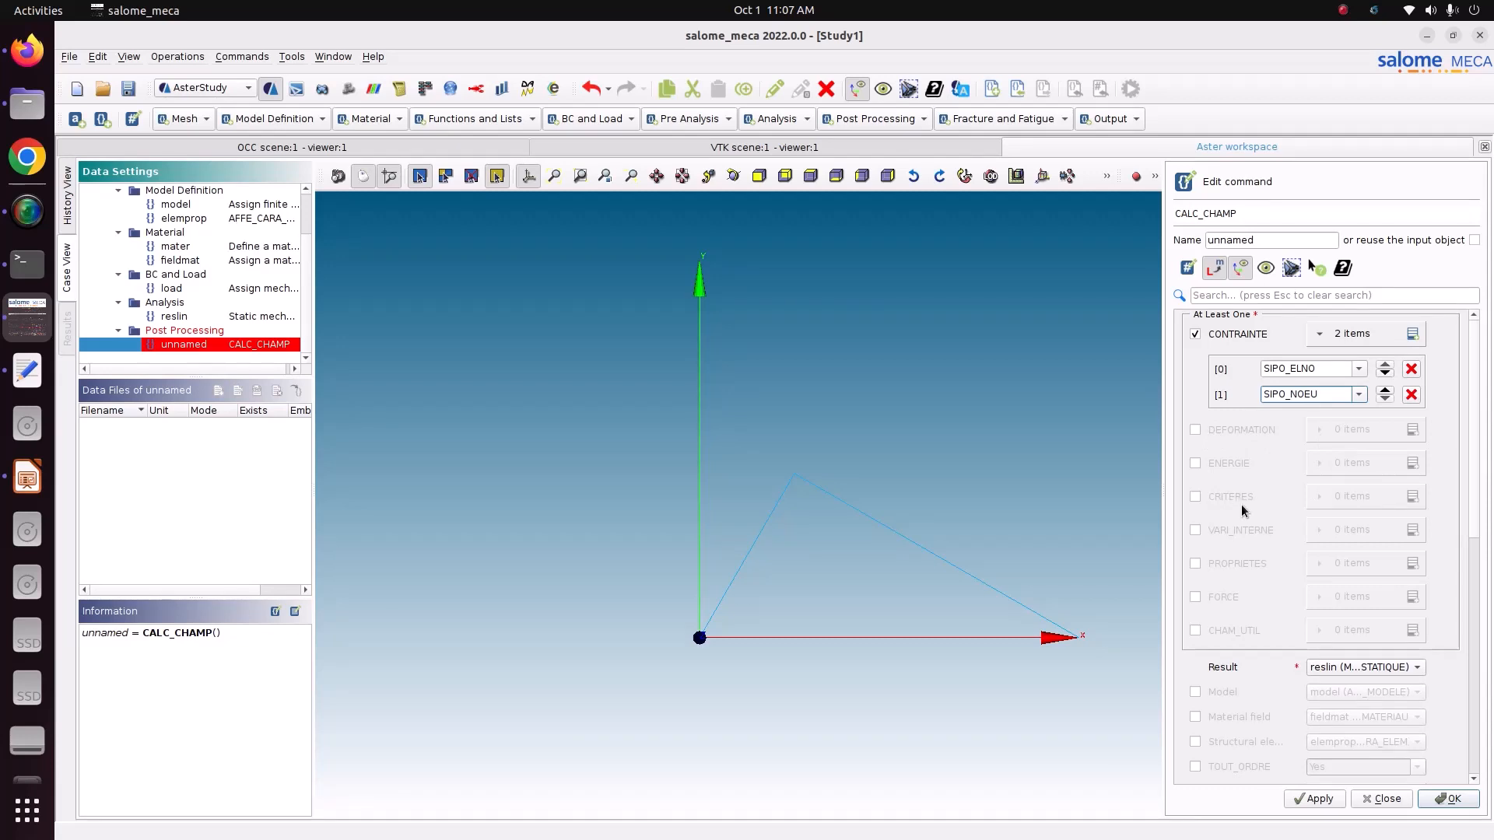
# Step: Enable FORCE in the CALC_CHAMP command with the item REAC_NODA
pyautogui.click(1196, 596)
pyautogui.click(1412, 597)
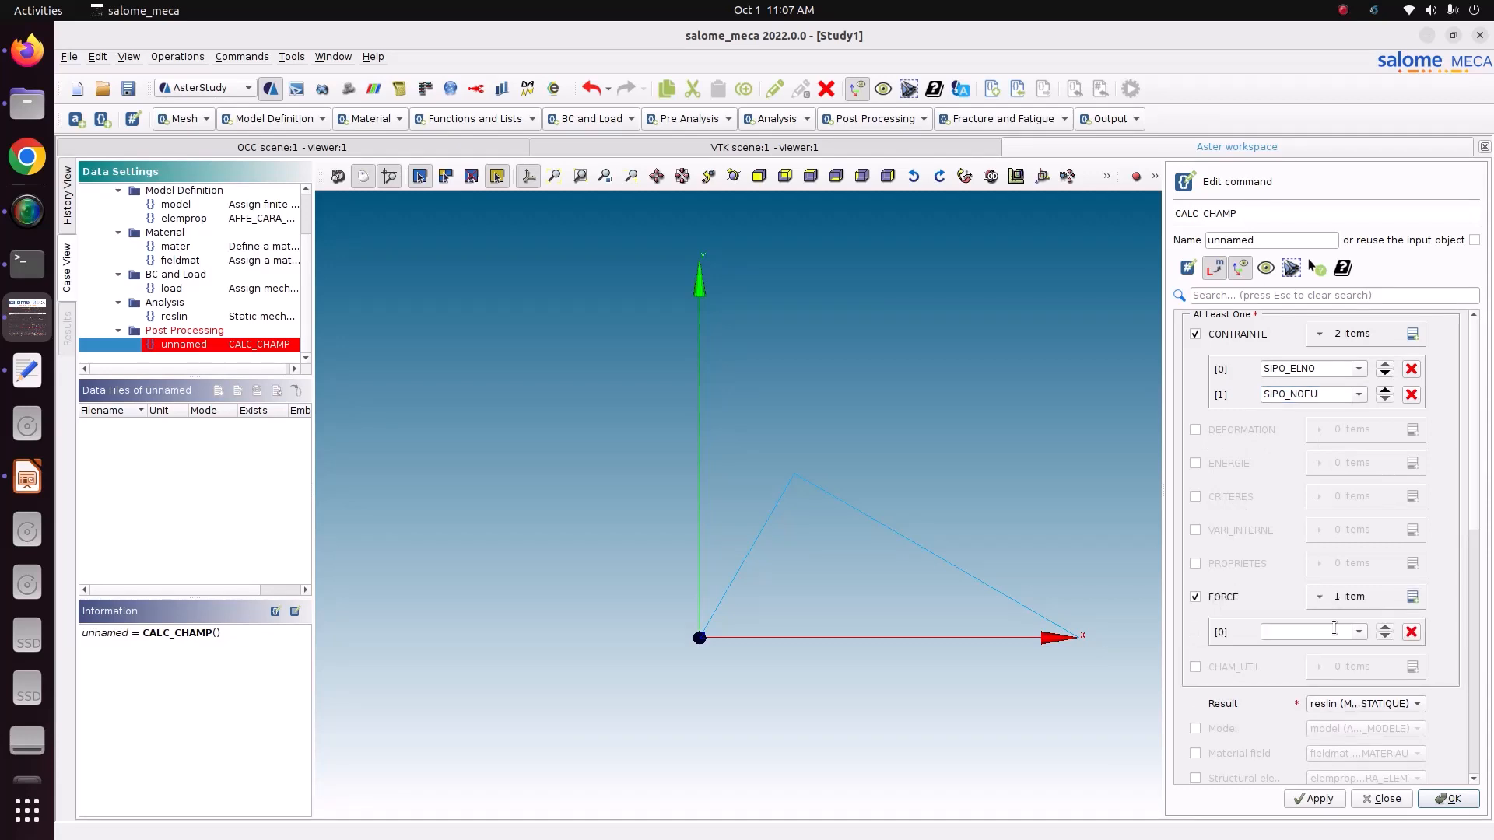
pyautogui.click(1358, 631)
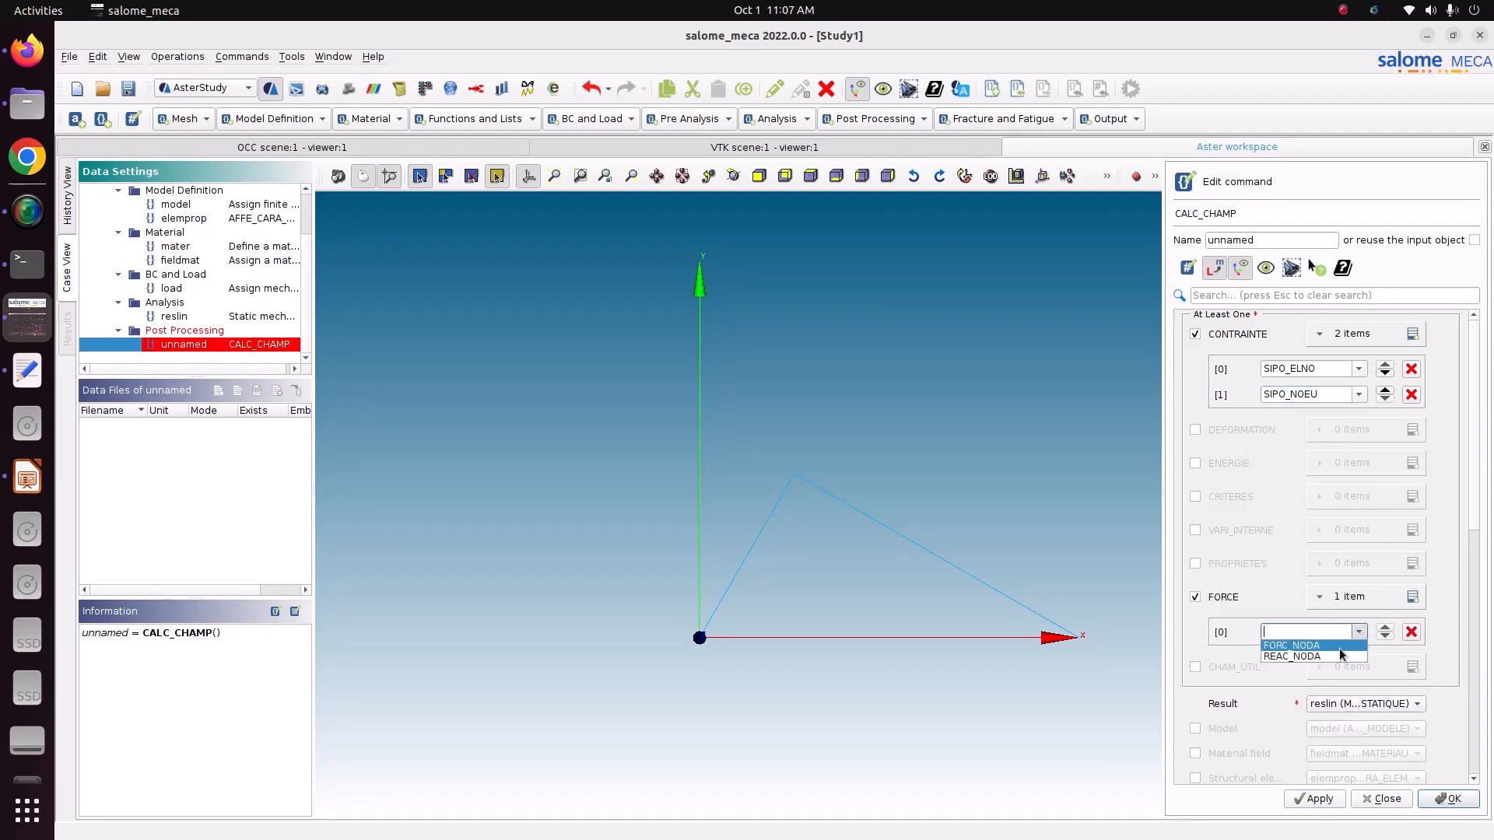
pyautogui.click(1338, 658)
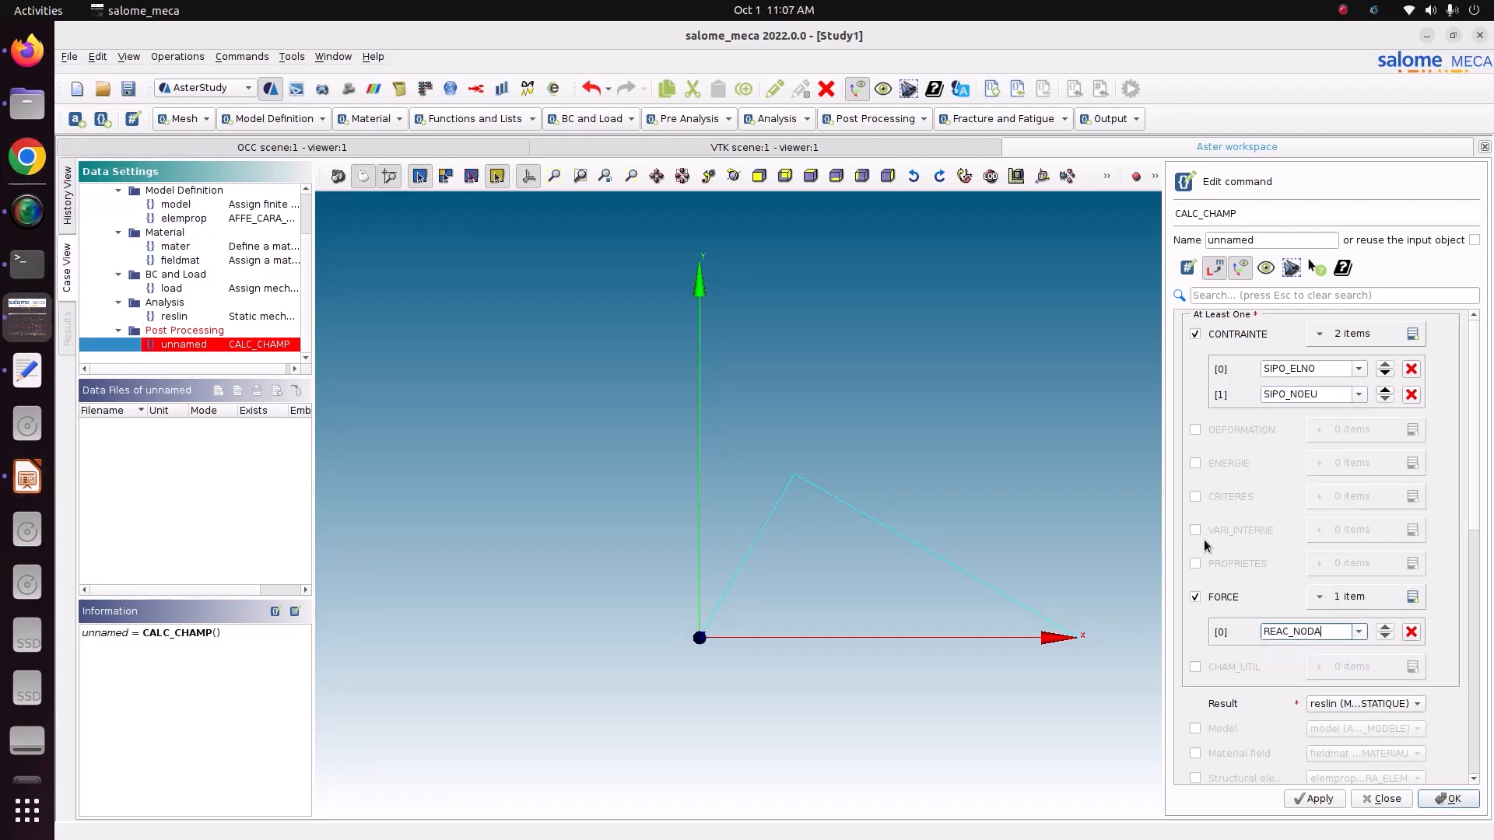
# Step: Include the model, material field and structural element characteristics in CALC_CHAMP, and apply the command
pyautogui.scroll(-3, 1370, 693)
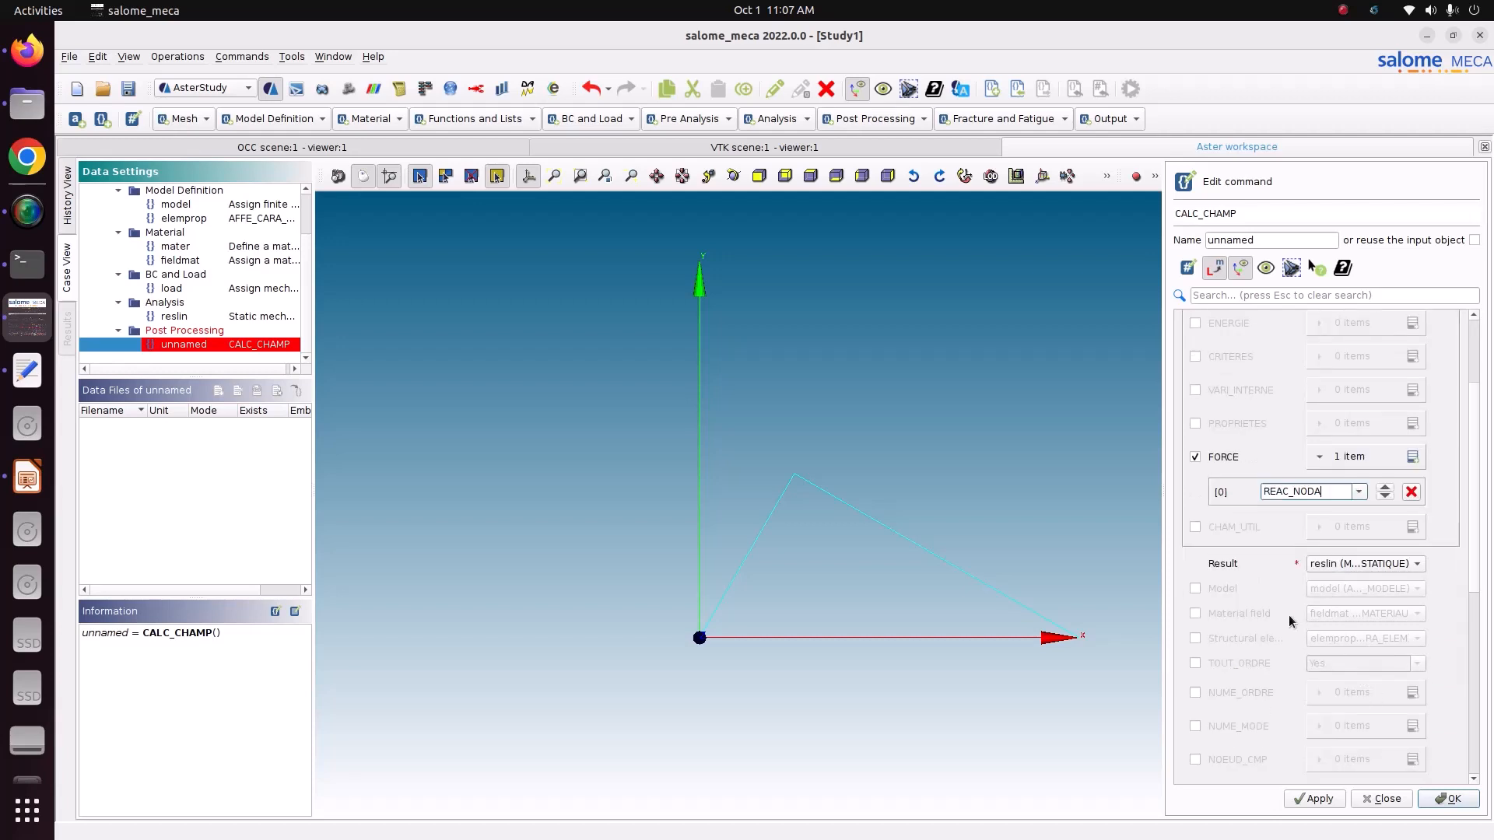
pyautogui.click(1229, 593)
pyautogui.click(1231, 612)
pyautogui.click(1233, 637)
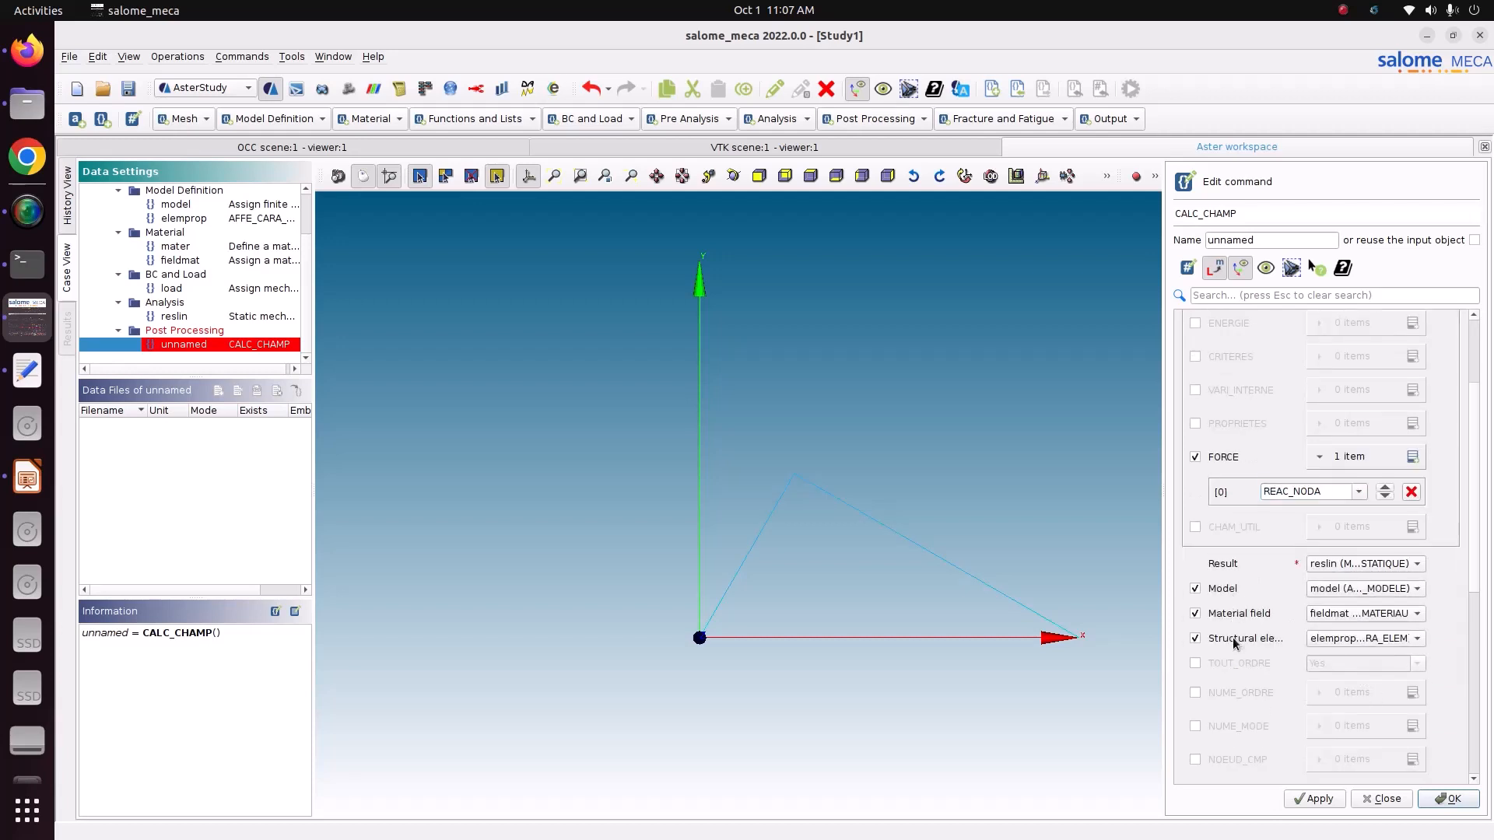
pyautogui.scroll(-5, 1234, 660)
pyautogui.scroll(-4, 1233, 665)
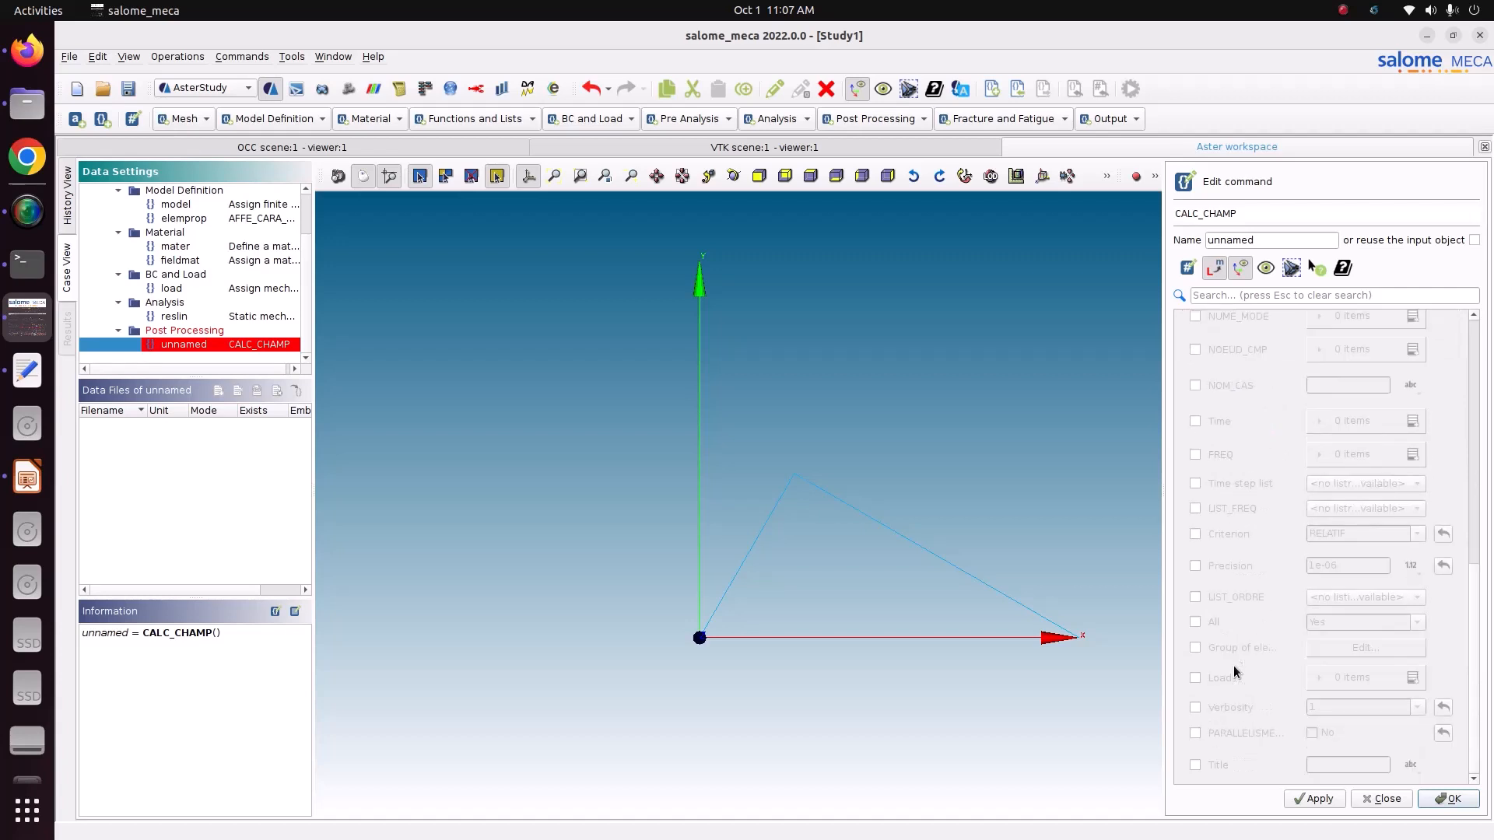
pyautogui.click(1317, 799)
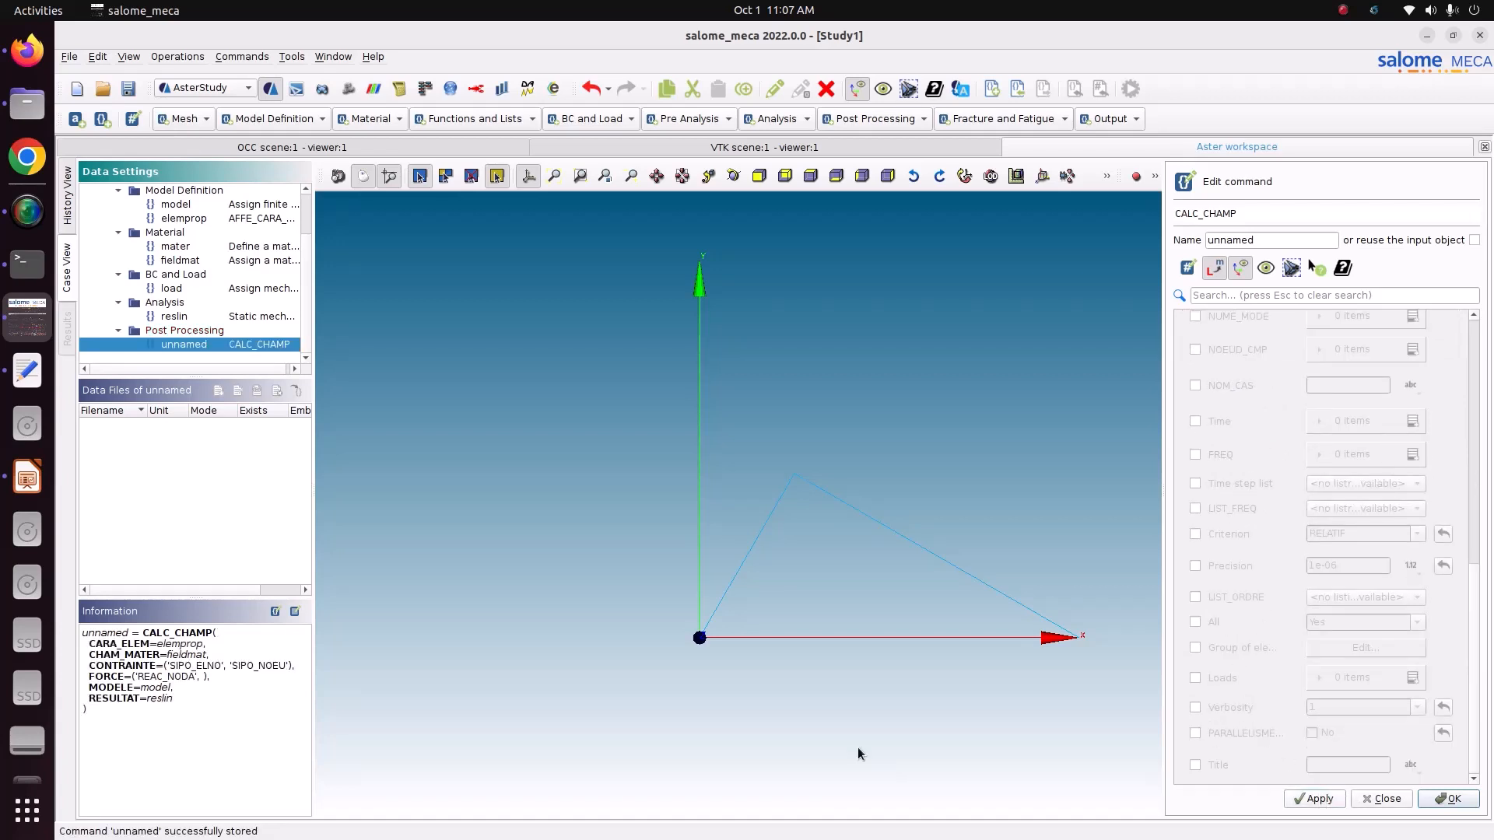
# Step: Check the CONTRAINTE entries in static.comm in Text Editor, and add SIEF_ELNO as the third CONTRAINTE item in salome_meca
pyautogui.click(27, 370)
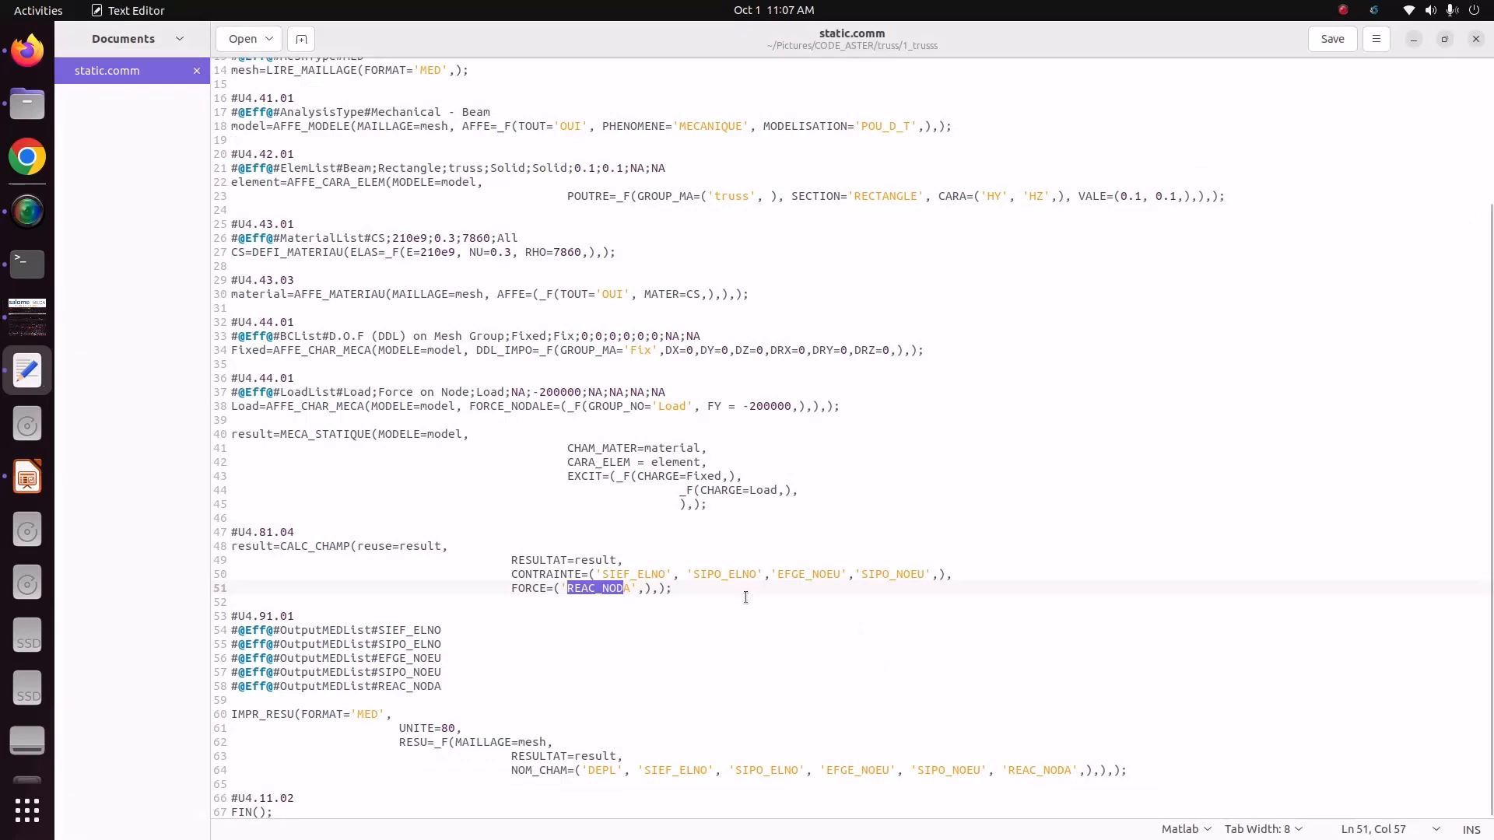
pyautogui.moveTo(777, 576); pyautogui.dragTo(832, 576)
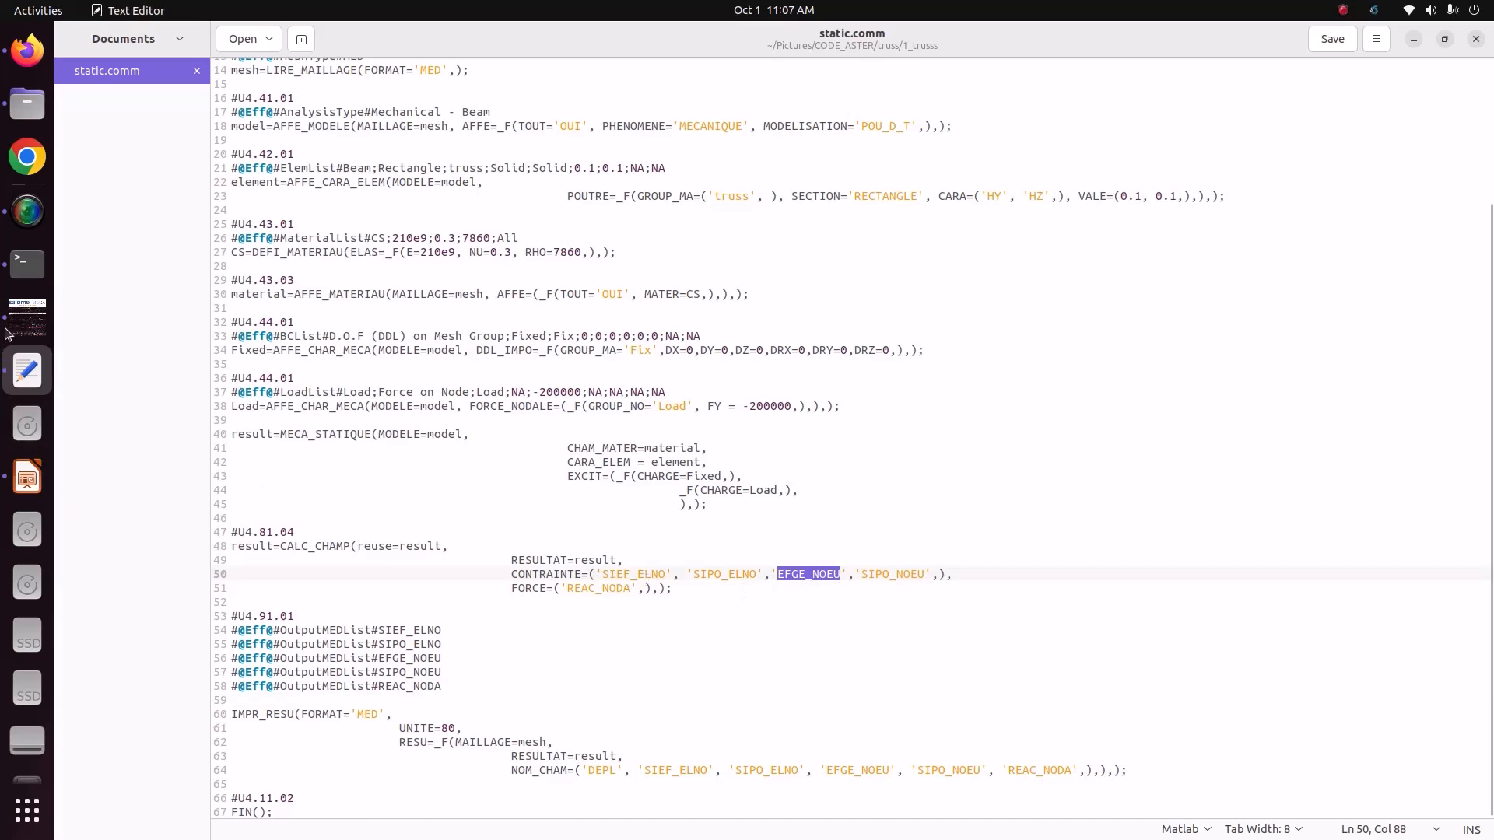
pyautogui.click(27, 317)
pyautogui.scroll(3, 1293, 422)
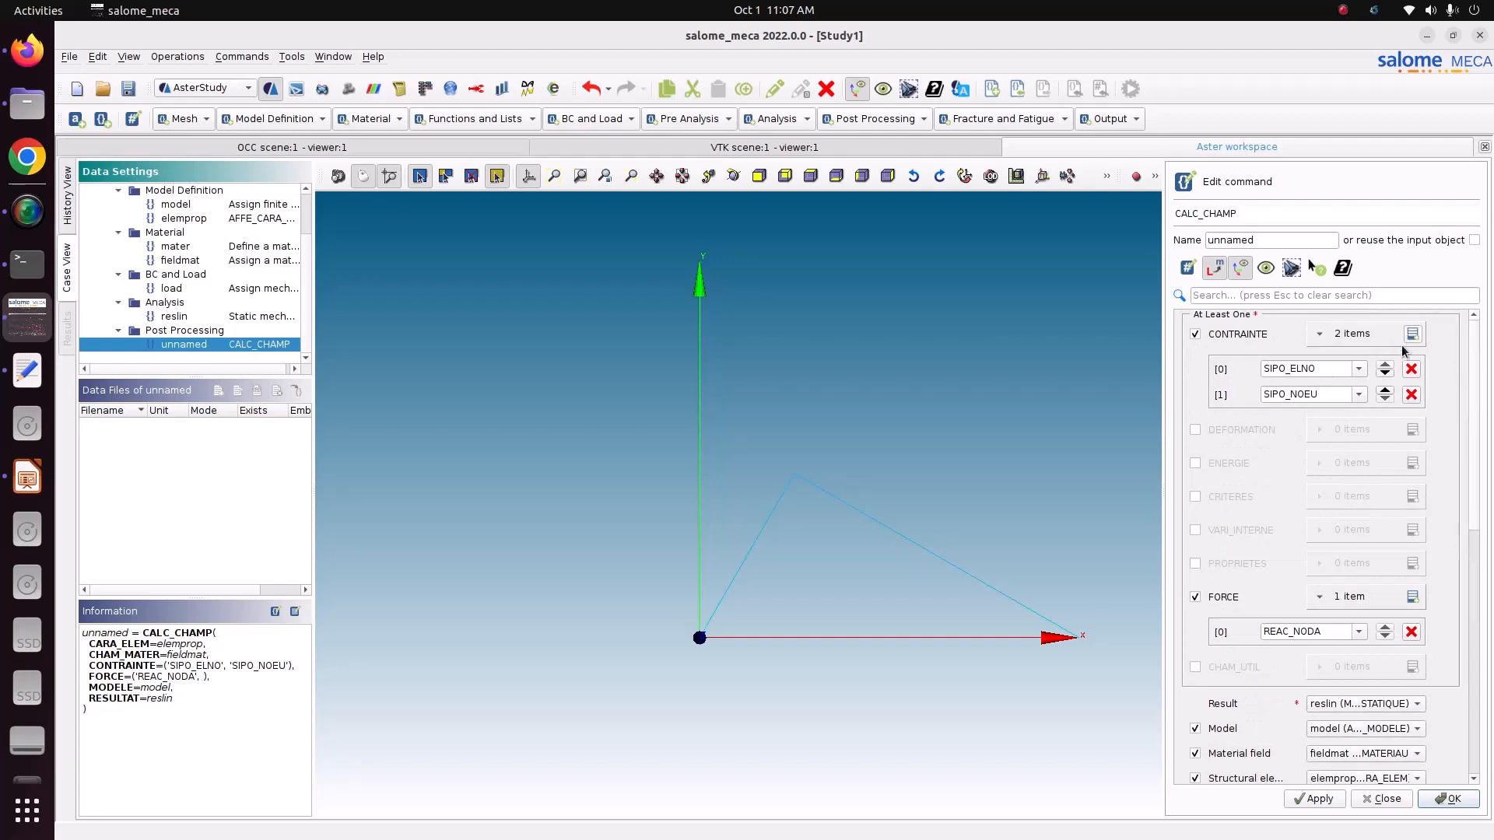
pyautogui.click(1412, 333)
pyautogui.click(1358, 420)
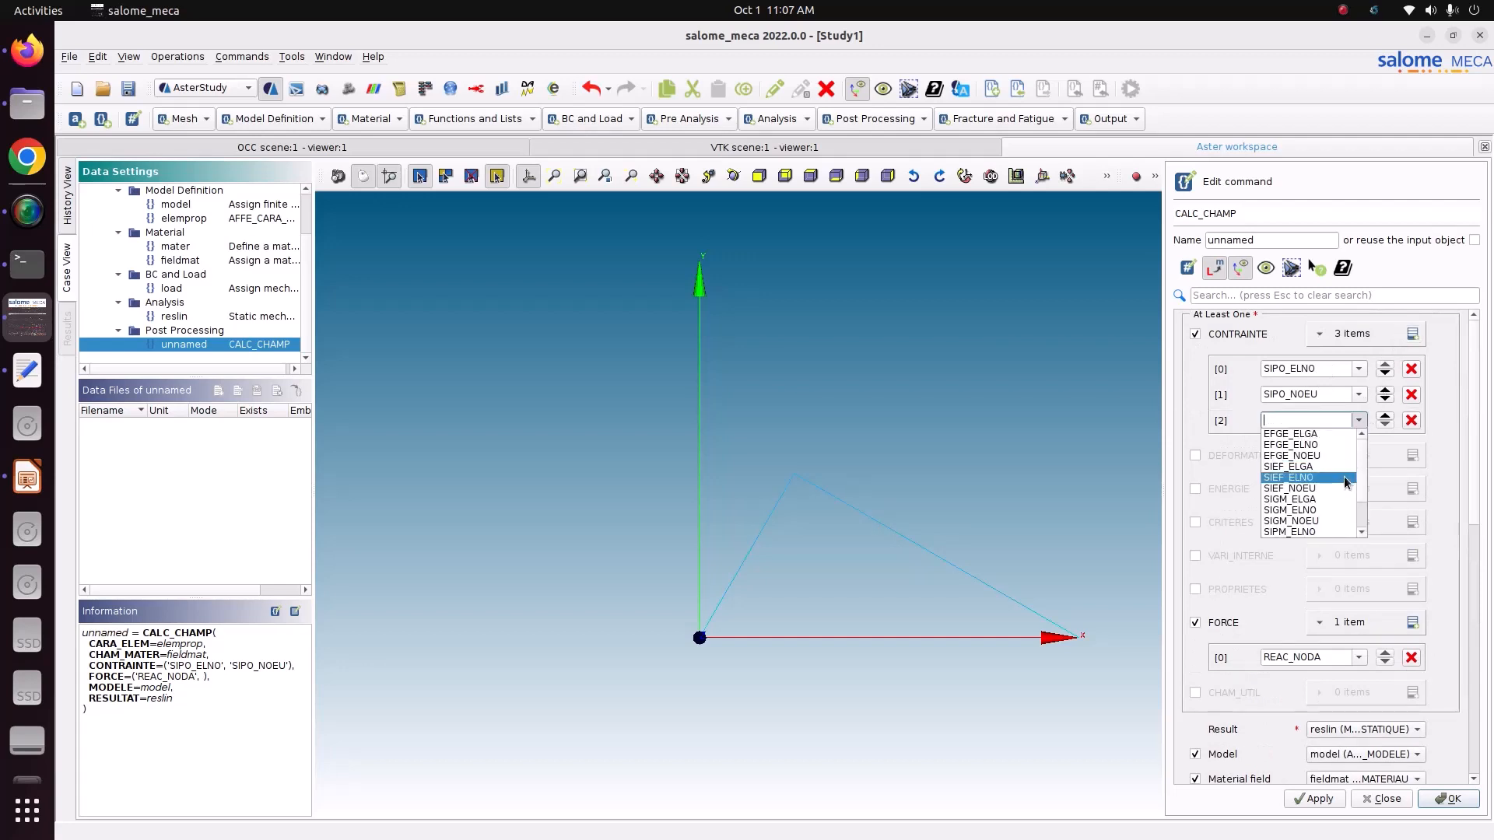
pyautogui.click(1343, 476)
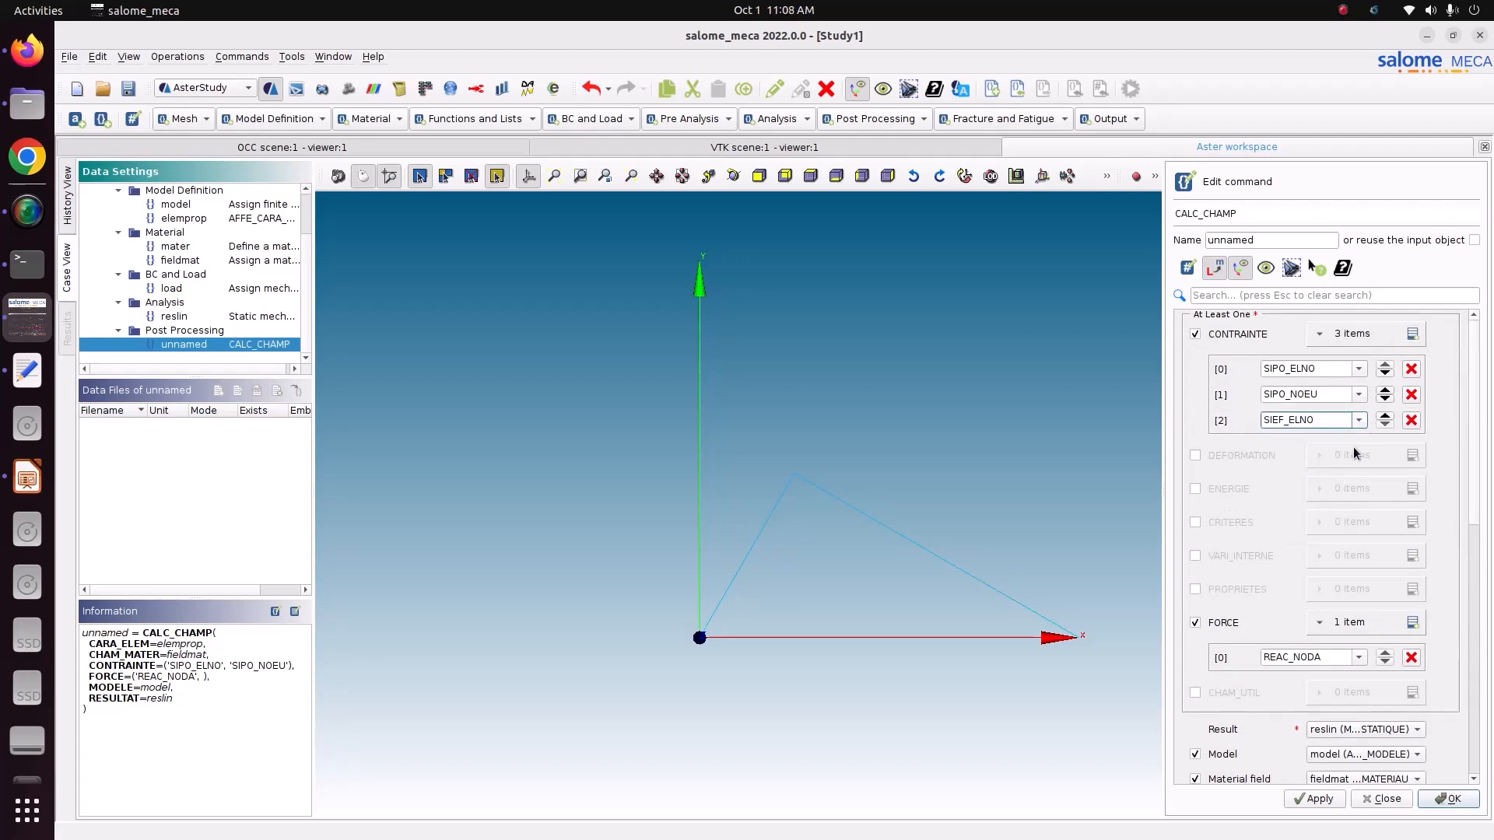
# Step: Explore the DEFORMATION options of CALC_CHAMP, consulting static.comm in Text Editor, and leave DEFORMATION disabled
pyautogui.click(1242, 459)
pyautogui.click(1410, 456)
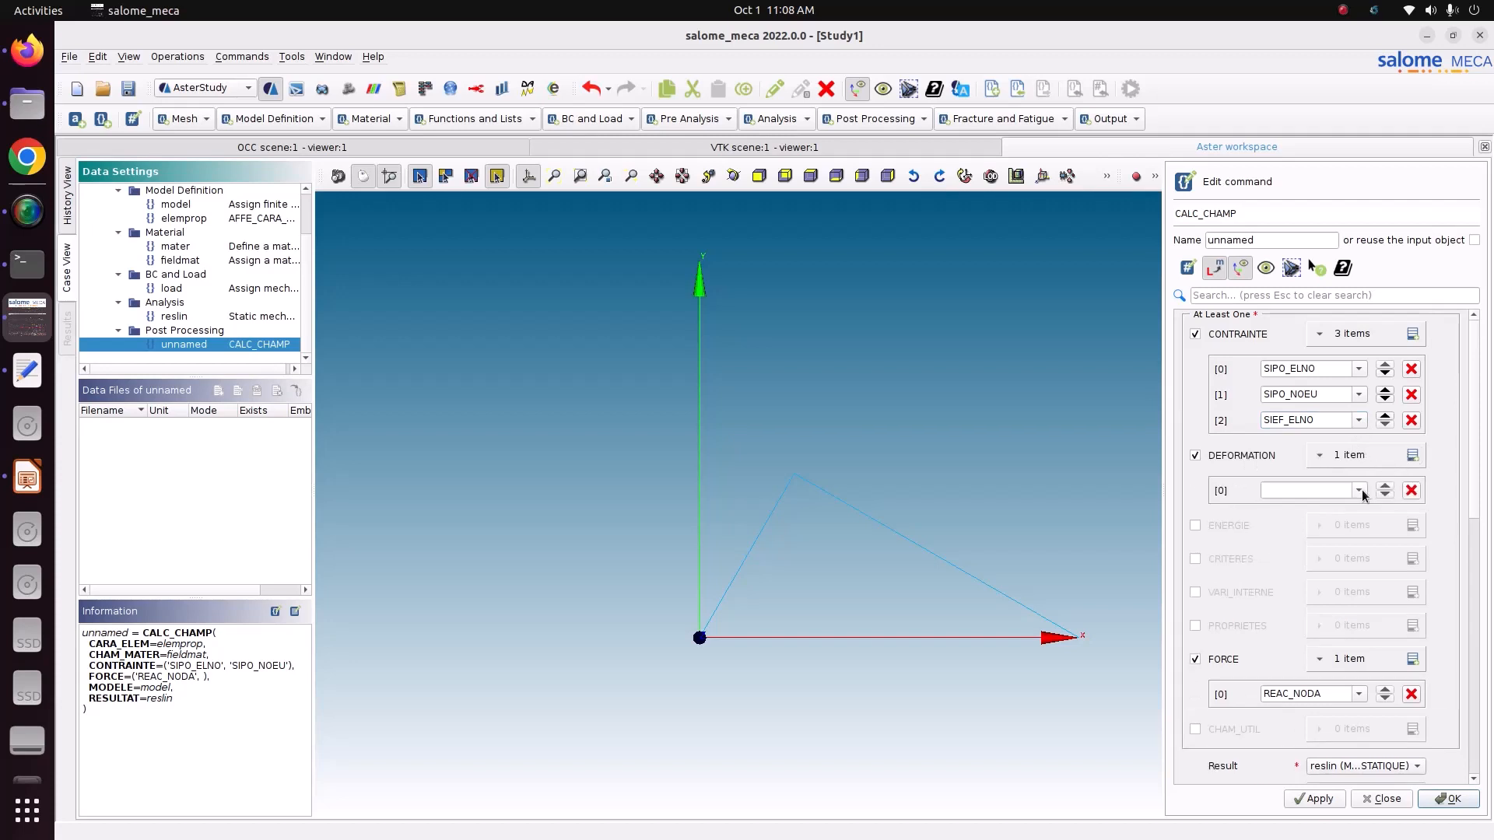
pyautogui.click(1358, 490)
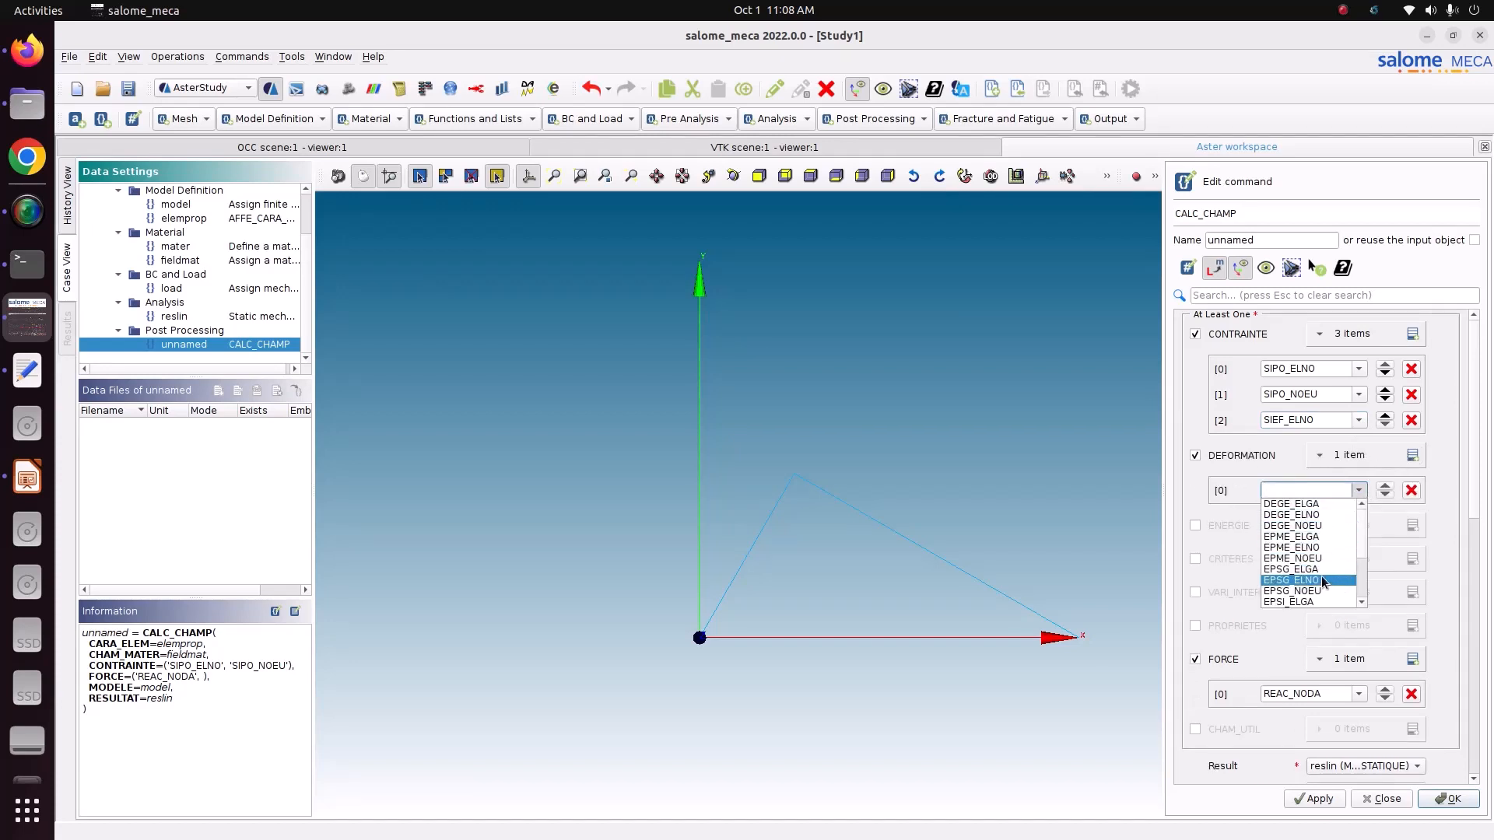
pyautogui.scroll(-3, 1321, 579)
pyautogui.scroll(2, 1321, 576)
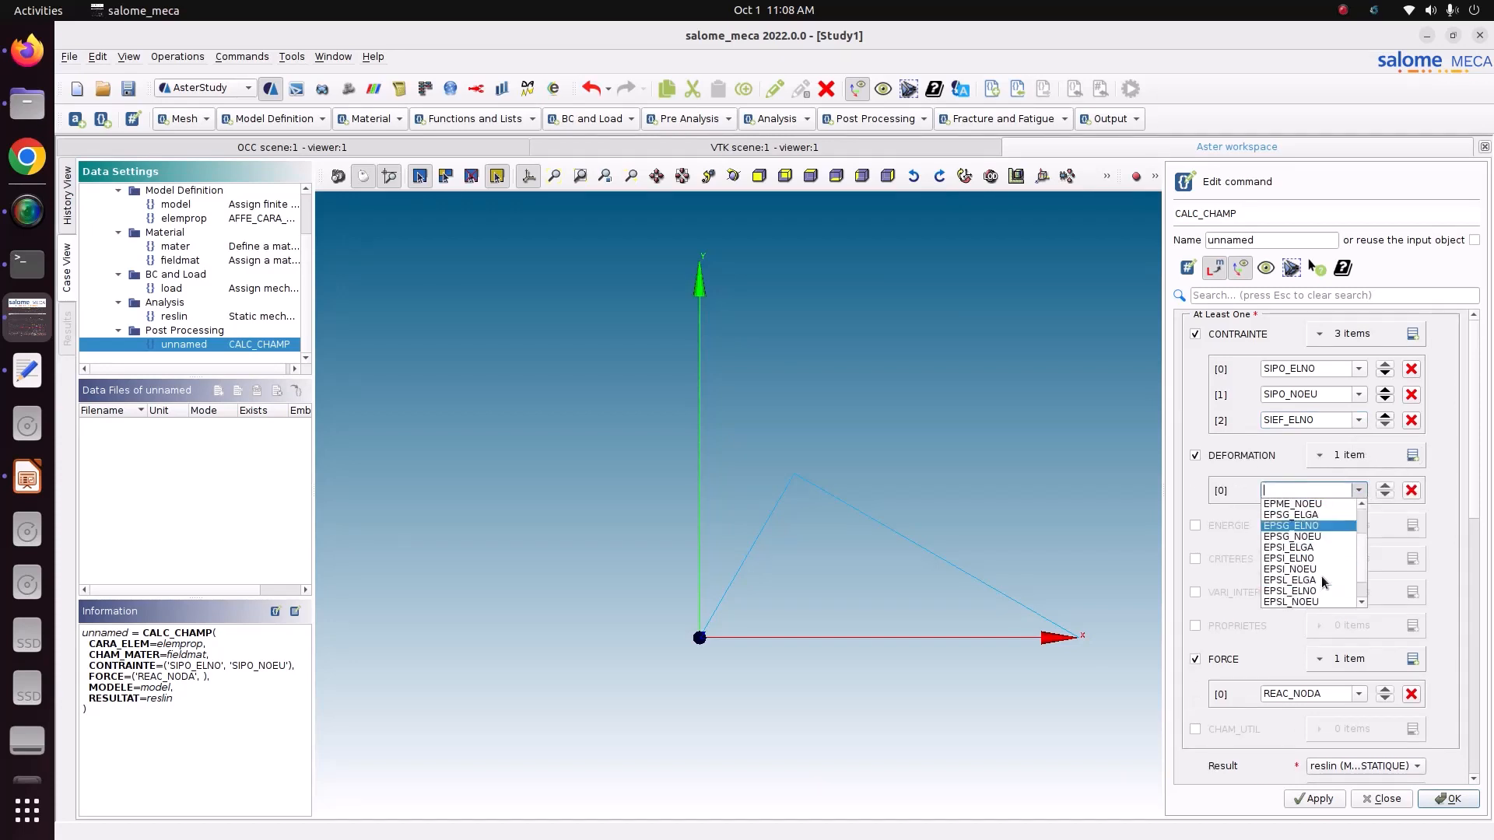
pyautogui.click(29, 378)
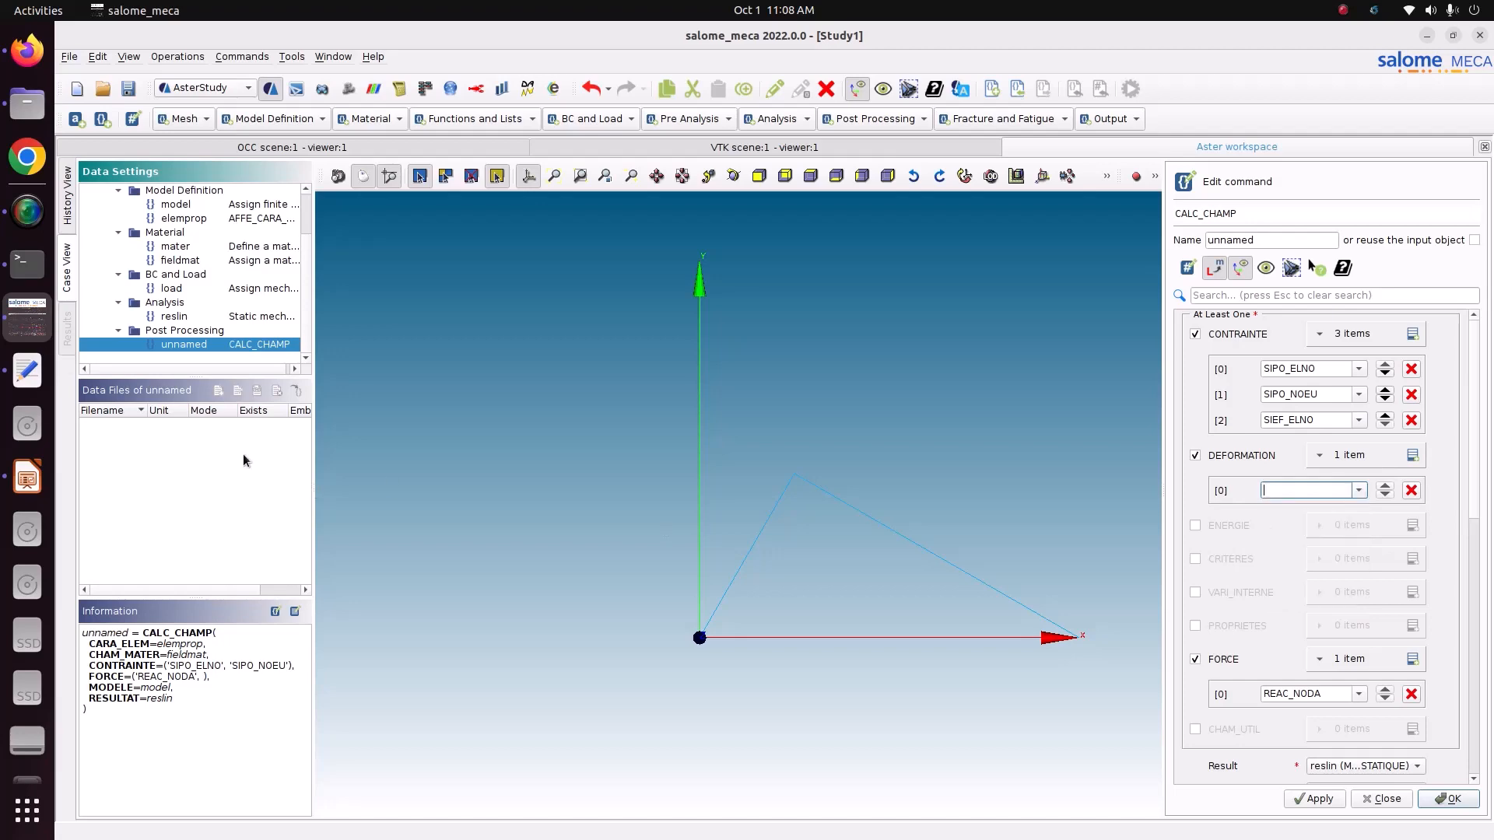
pyautogui.click(27, 370)
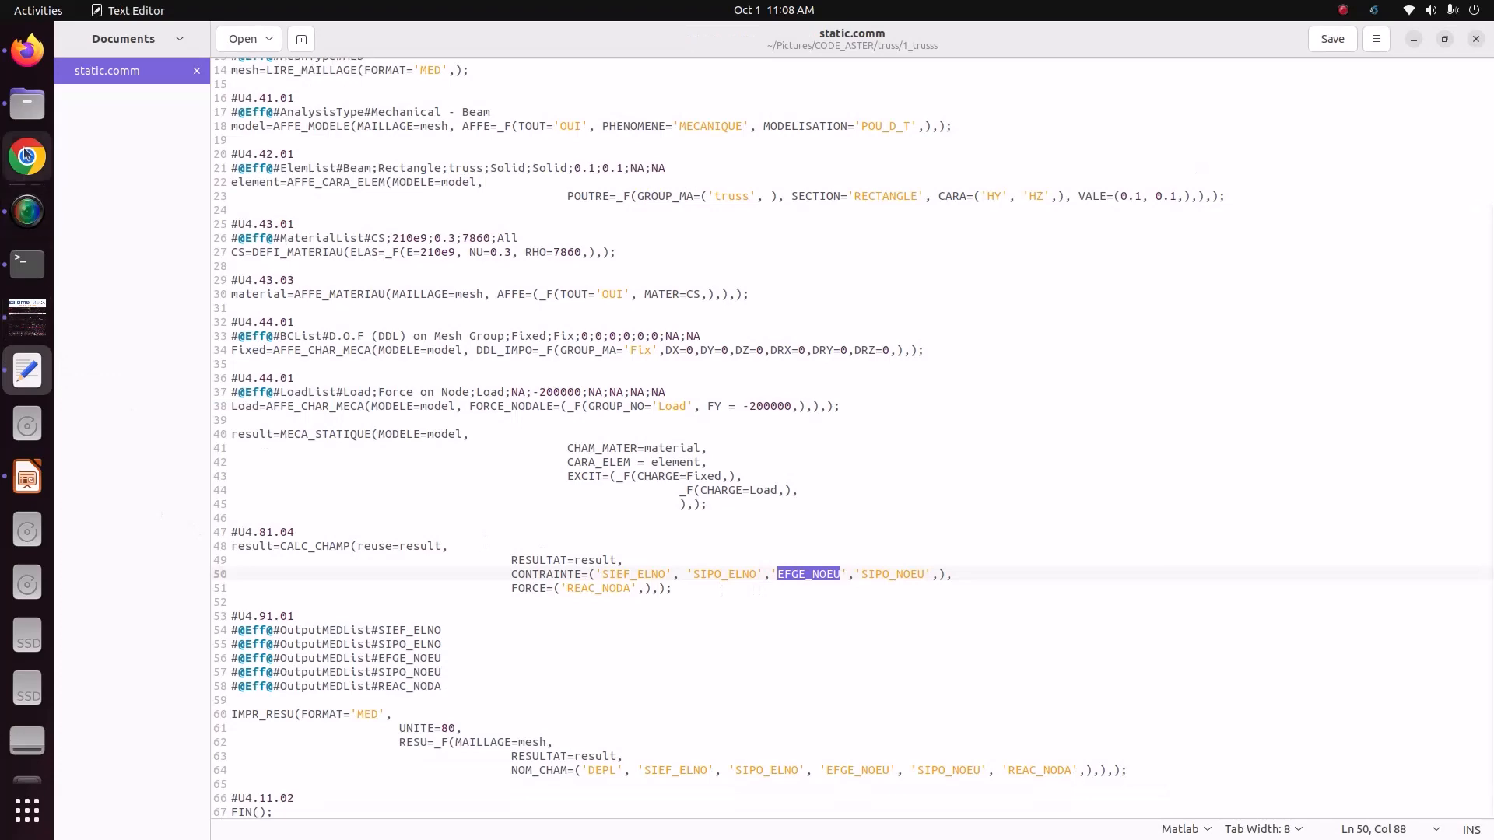
pyautogui.click(27, 318)
pyautogui.click(1358, 490)
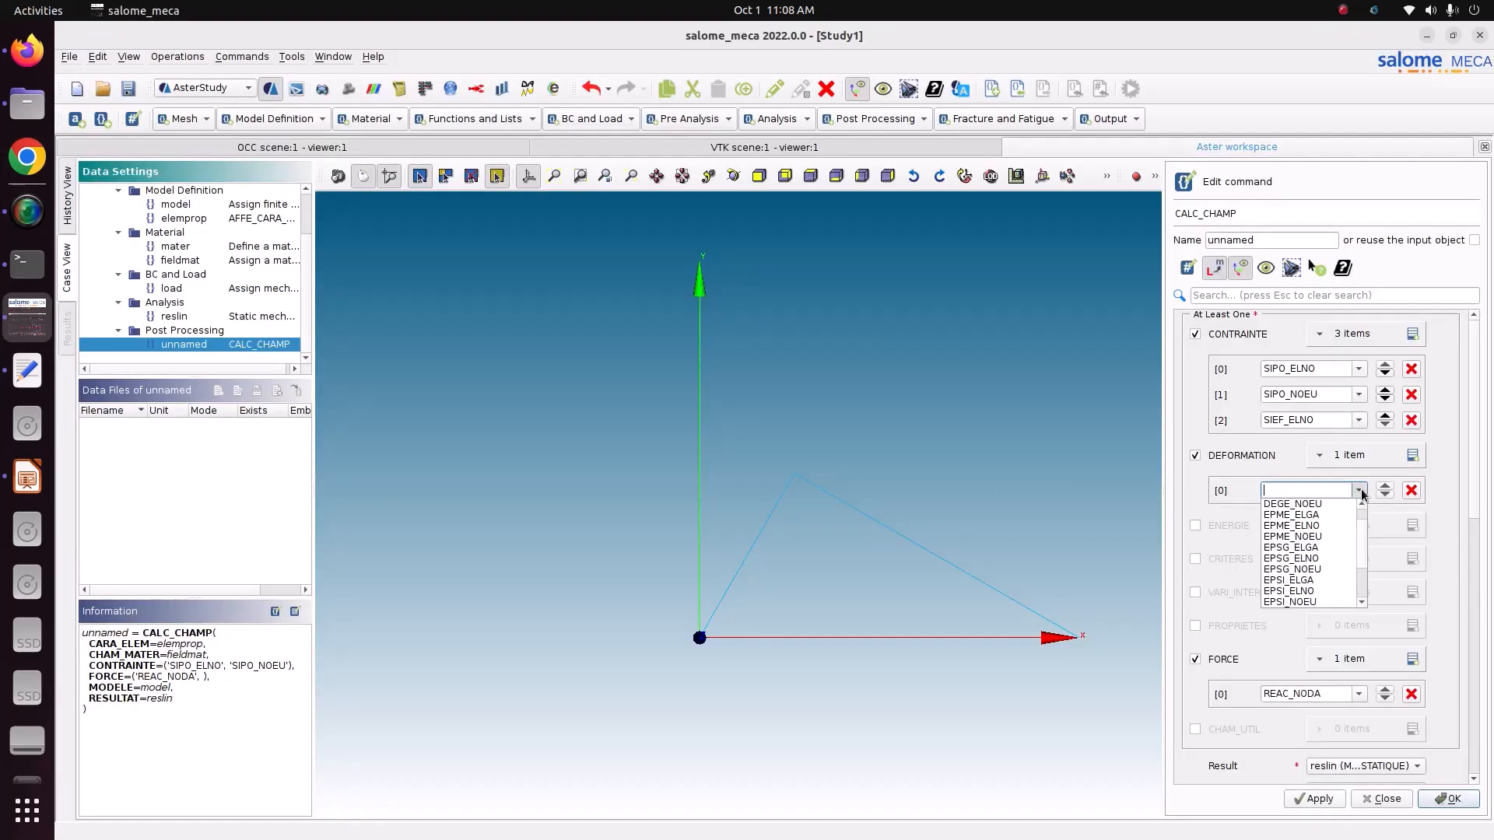
pyautogui.scroll(1, 1332, 570)
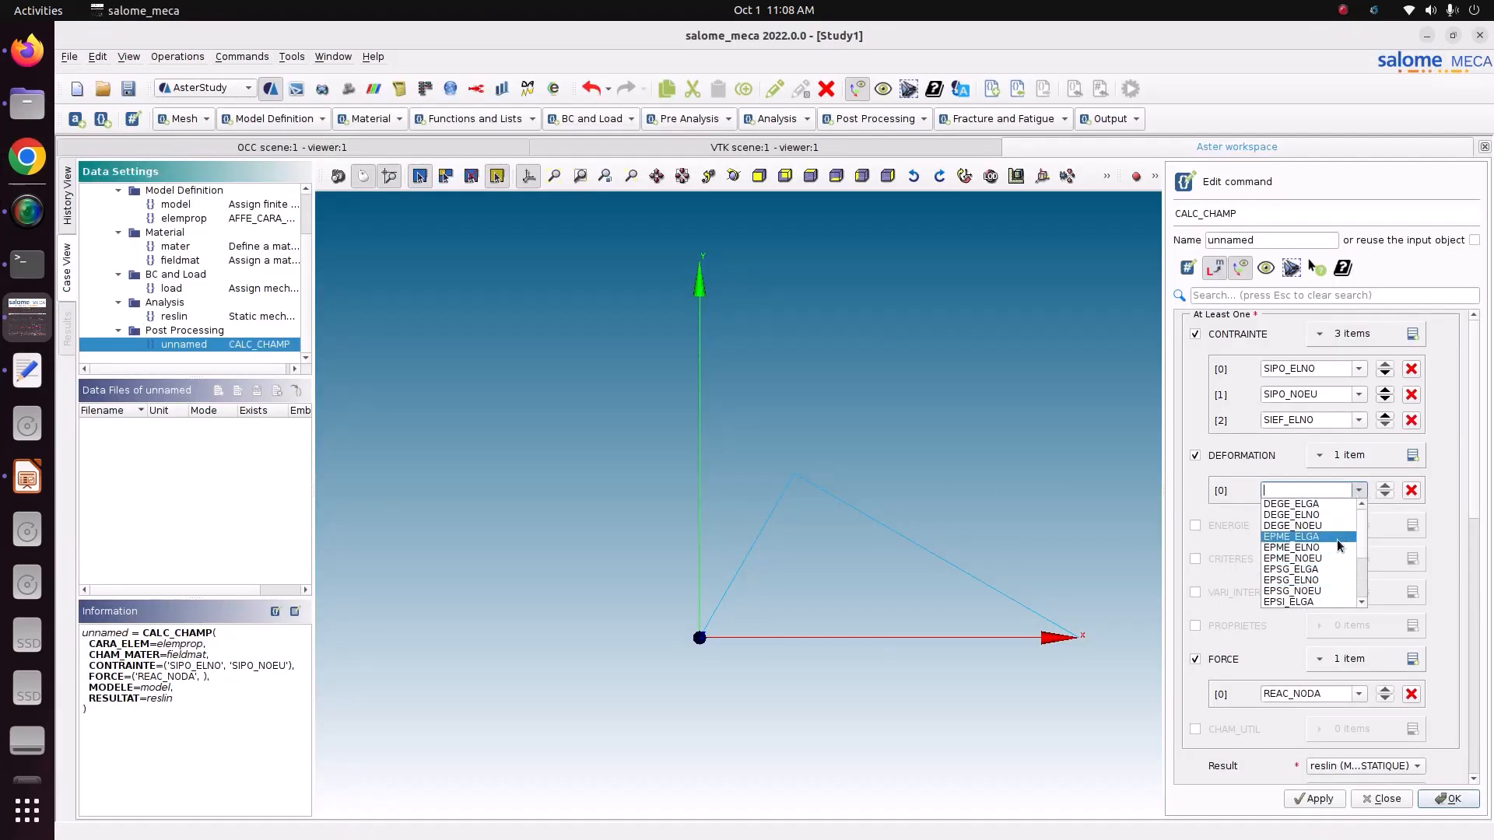
pyautogui.click(1383, 538)
pyautogui.click(1229, 453)
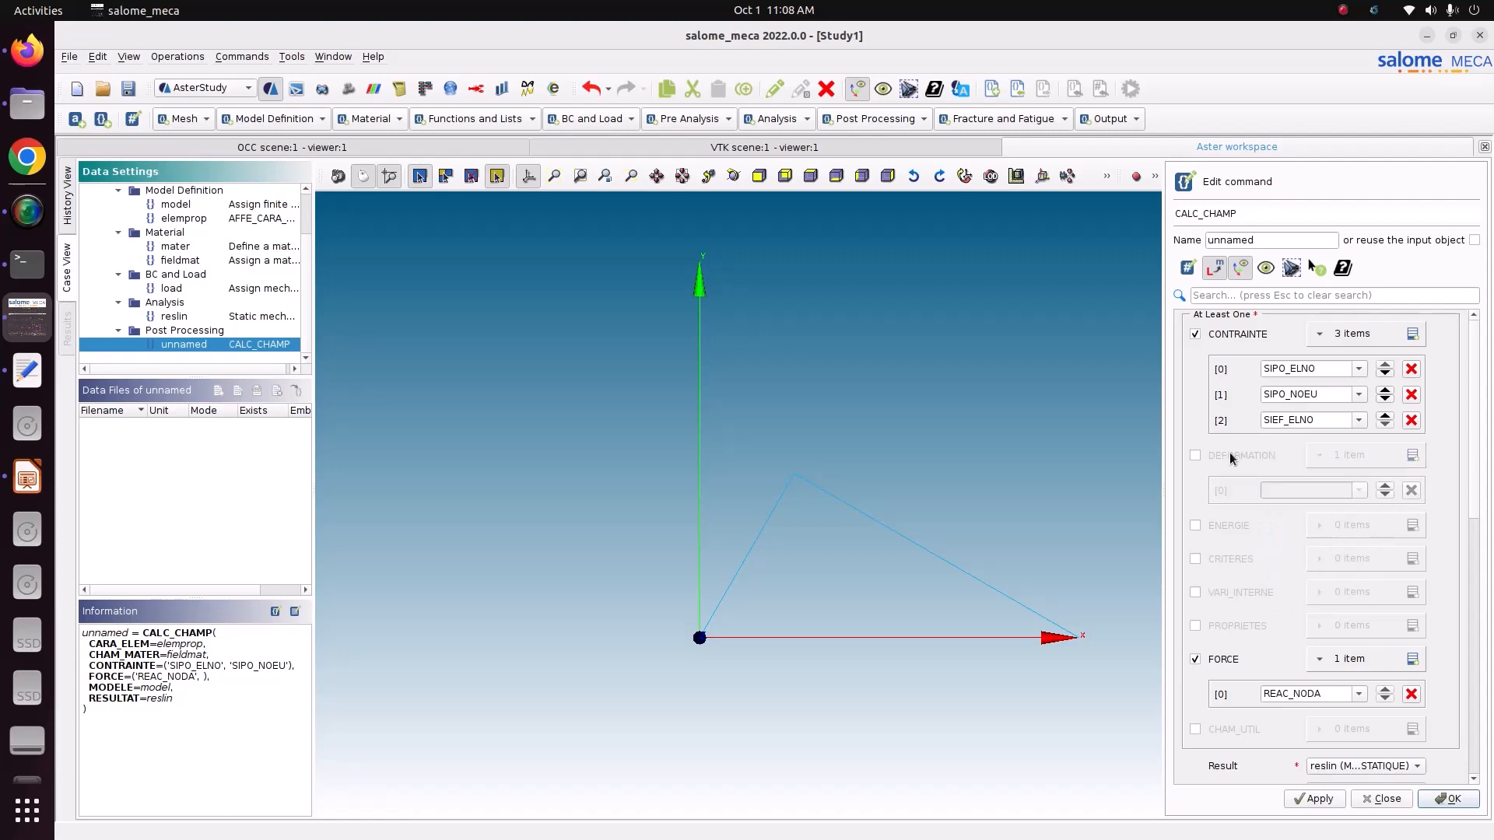
# Step: Look through the ENERGIE and CRITERES options and the third CONTRAINTE item's choices, leaving ENERGIE and CRITERES disabled
pyautogui.click(1215, 522)
pyautogui.click(1412, 525)
pyautogui.click(1358, 560)
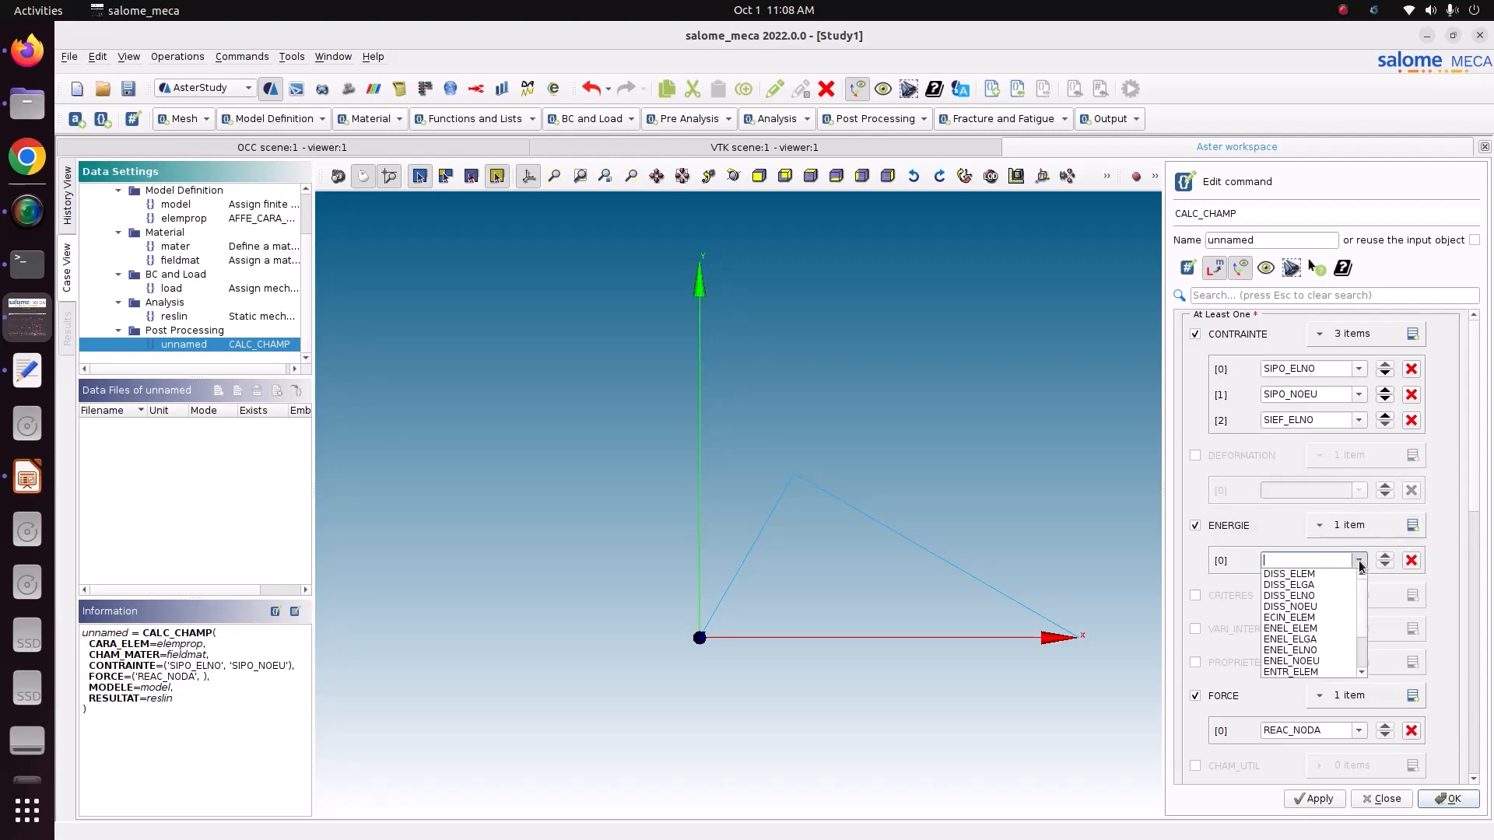
pyautogui.click(1195, 527)
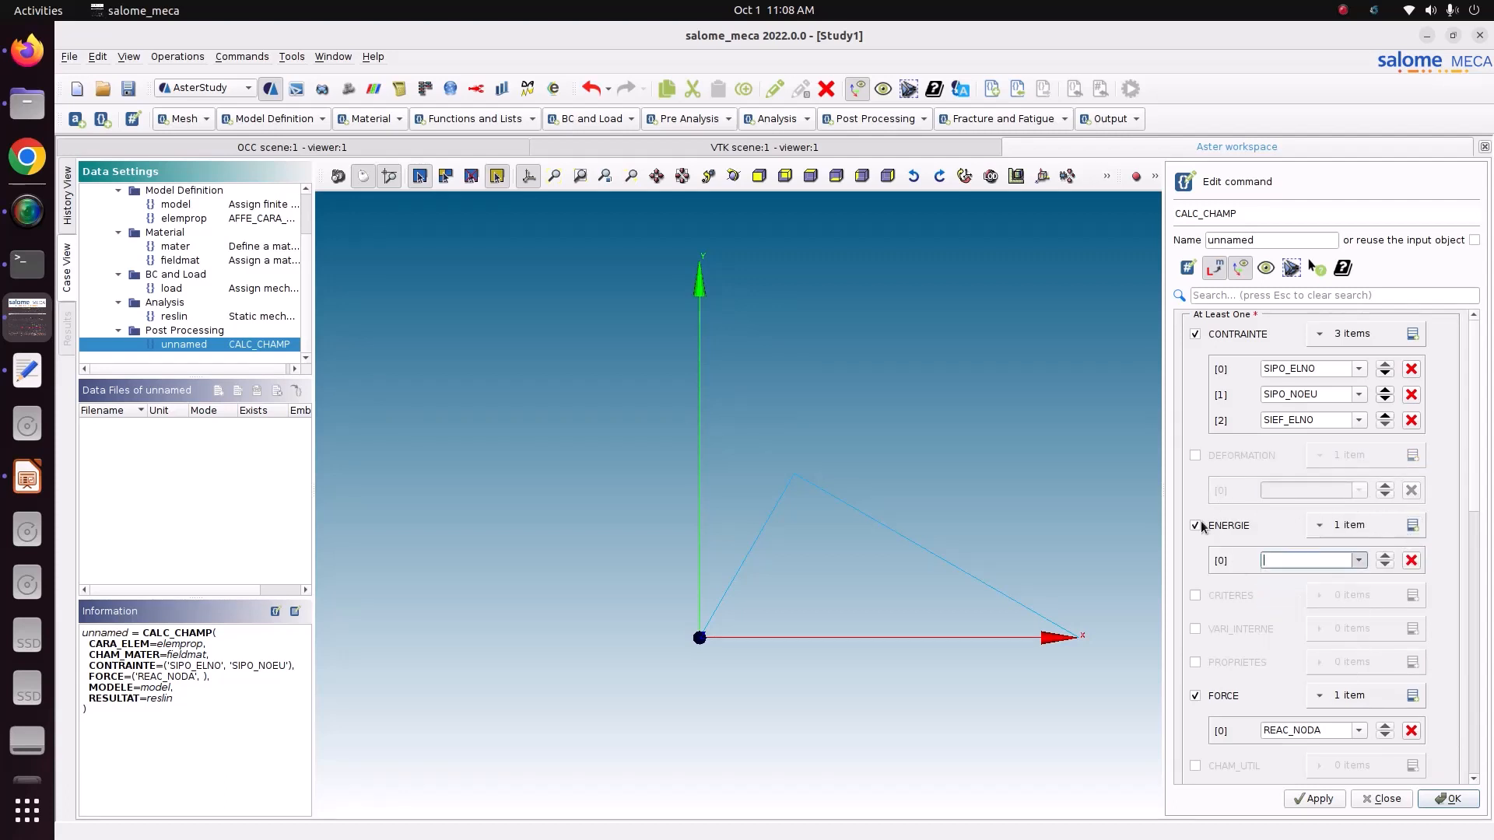
pyautogui.click(1196, 528)
pyautogui.click(1215, 596)
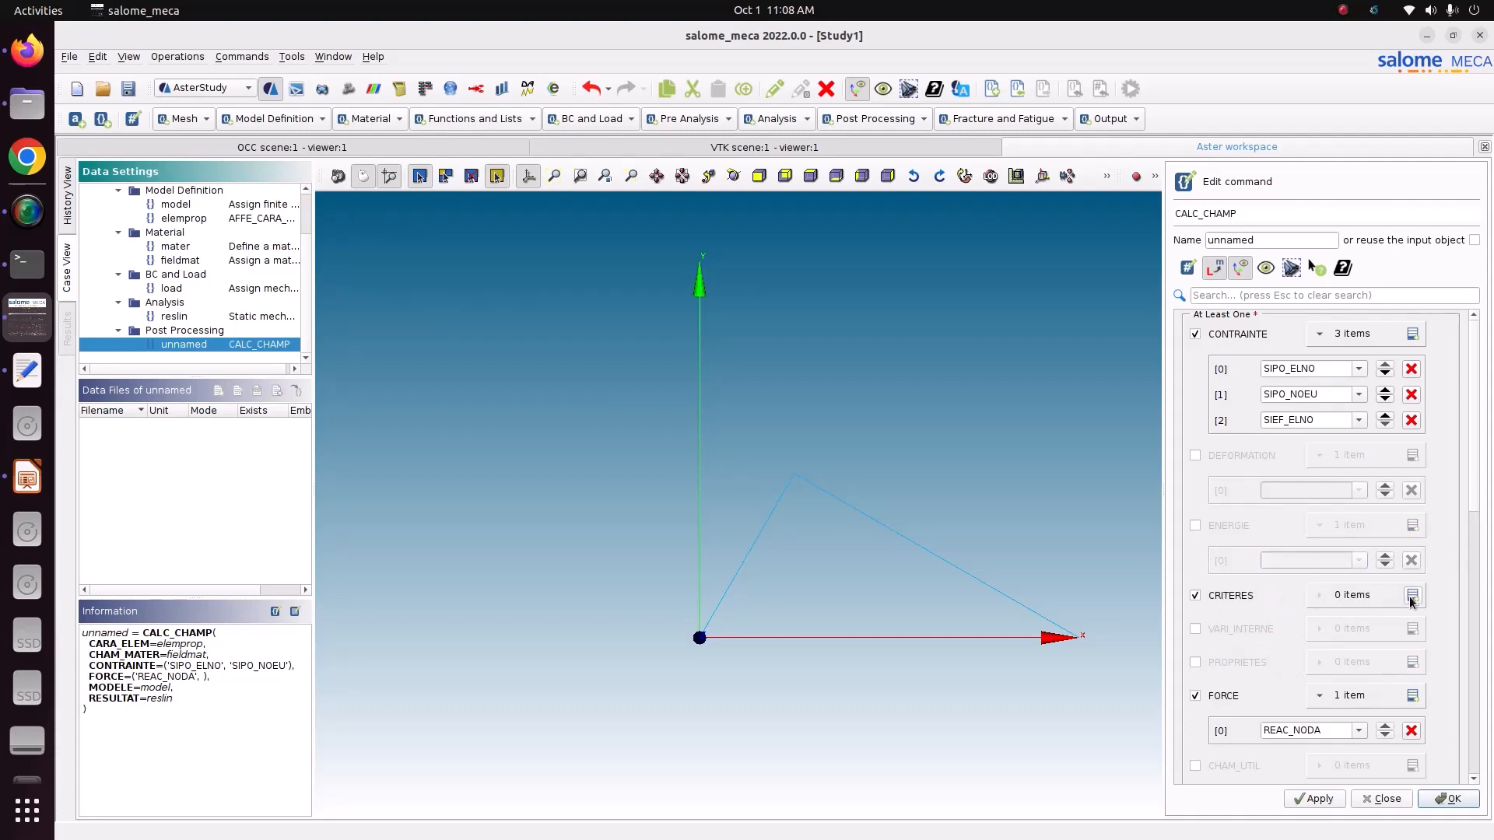
pyautogui.click(1412, 595)
pyautogui.click(1356, 630)
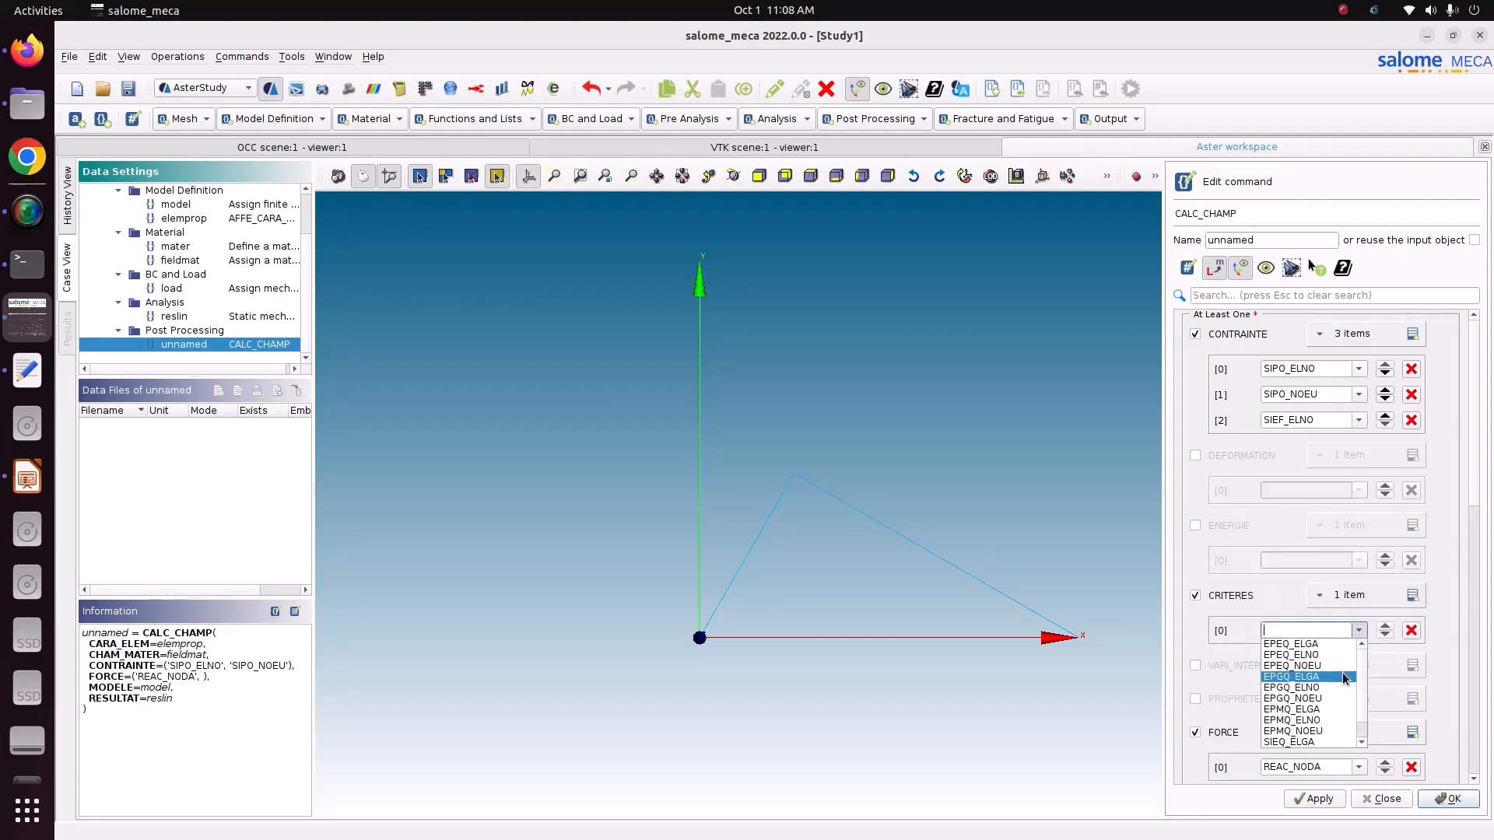
pyautogui.click(1192, 596)
pyautogui.click(1194, 596)
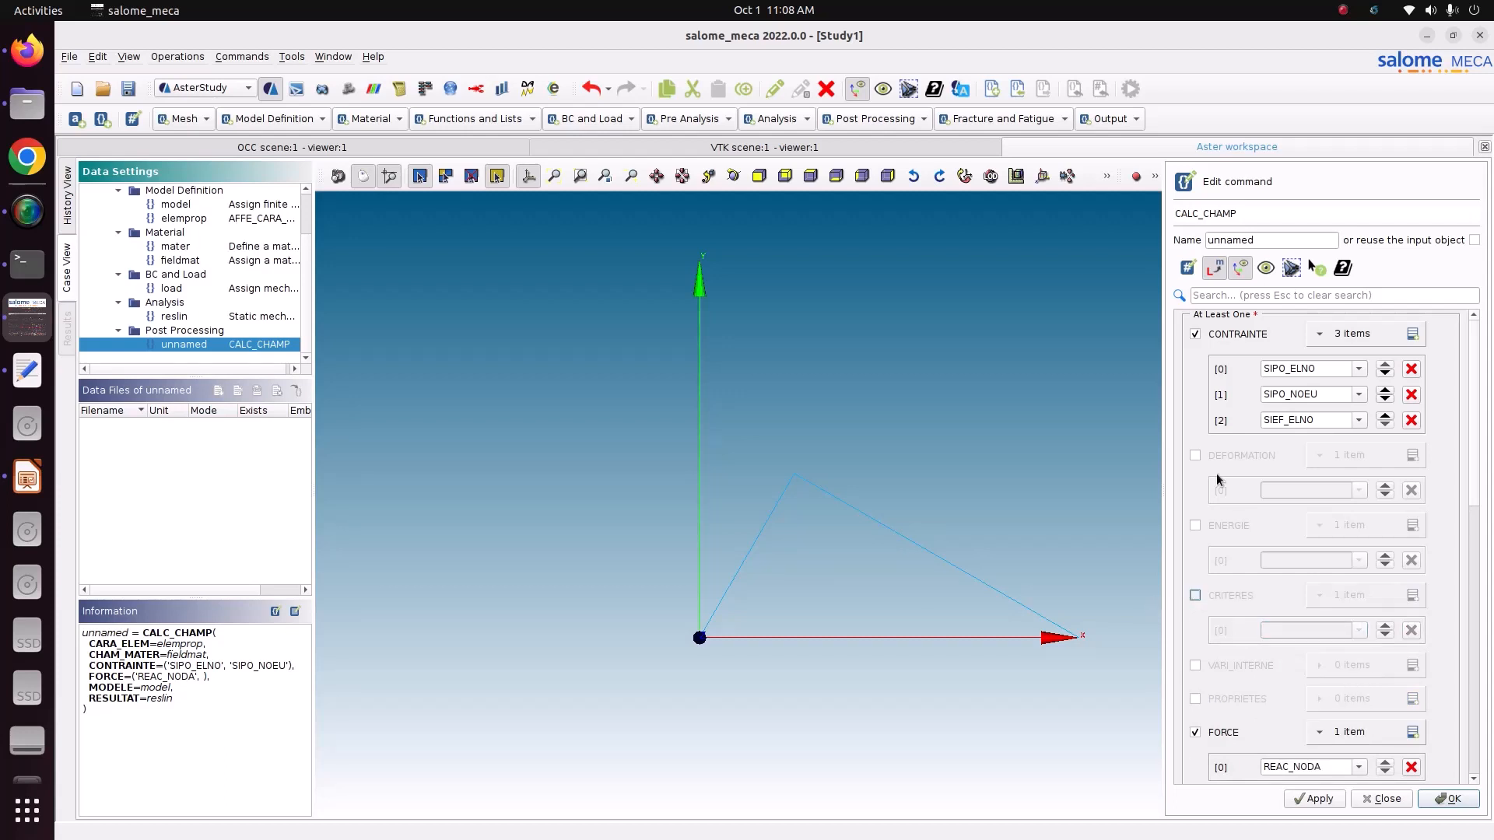
pyautogui.click(1359, 421)
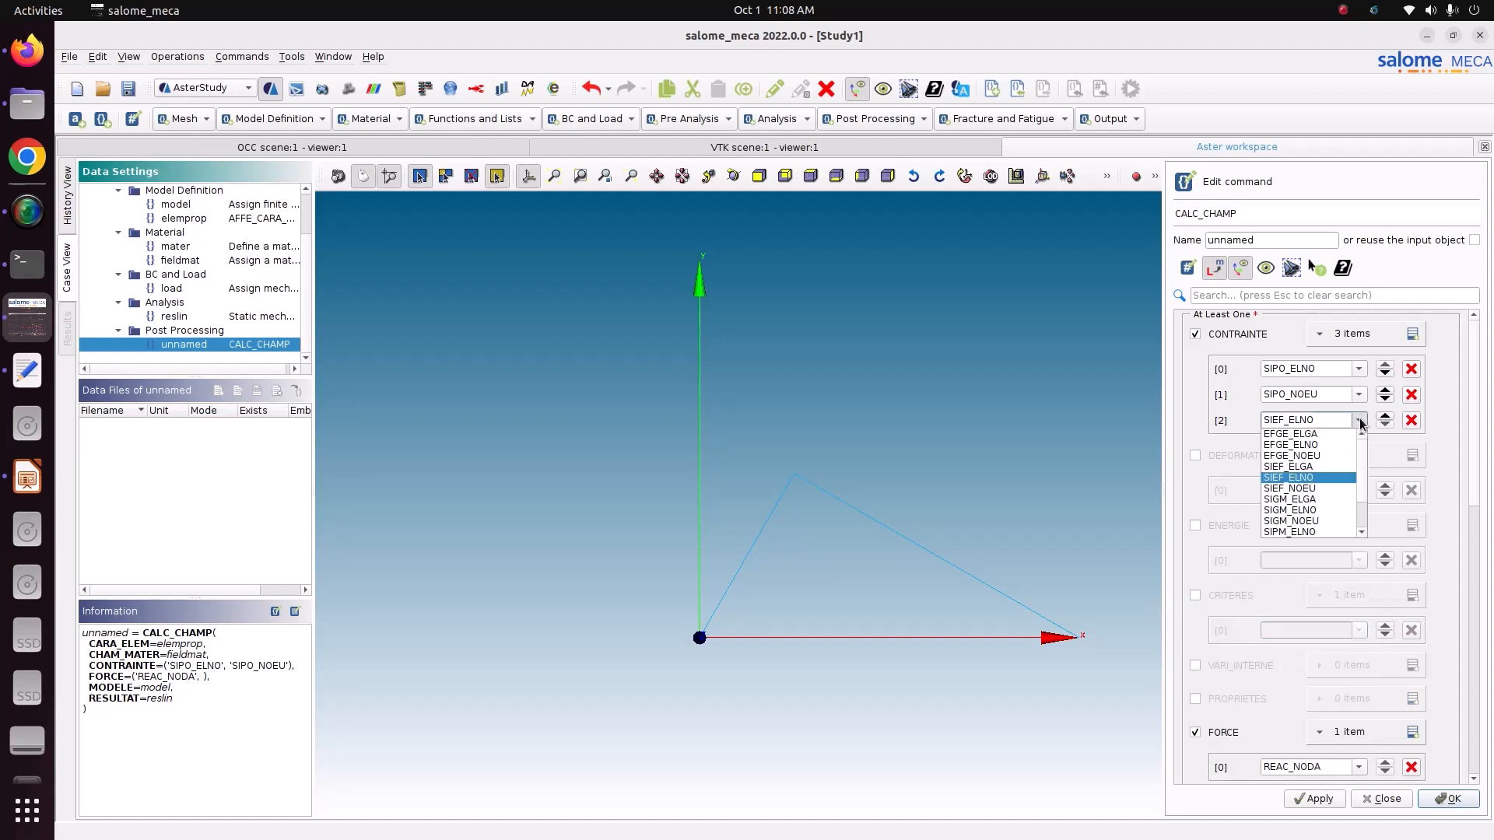
pyautogui.click(1360, 422)
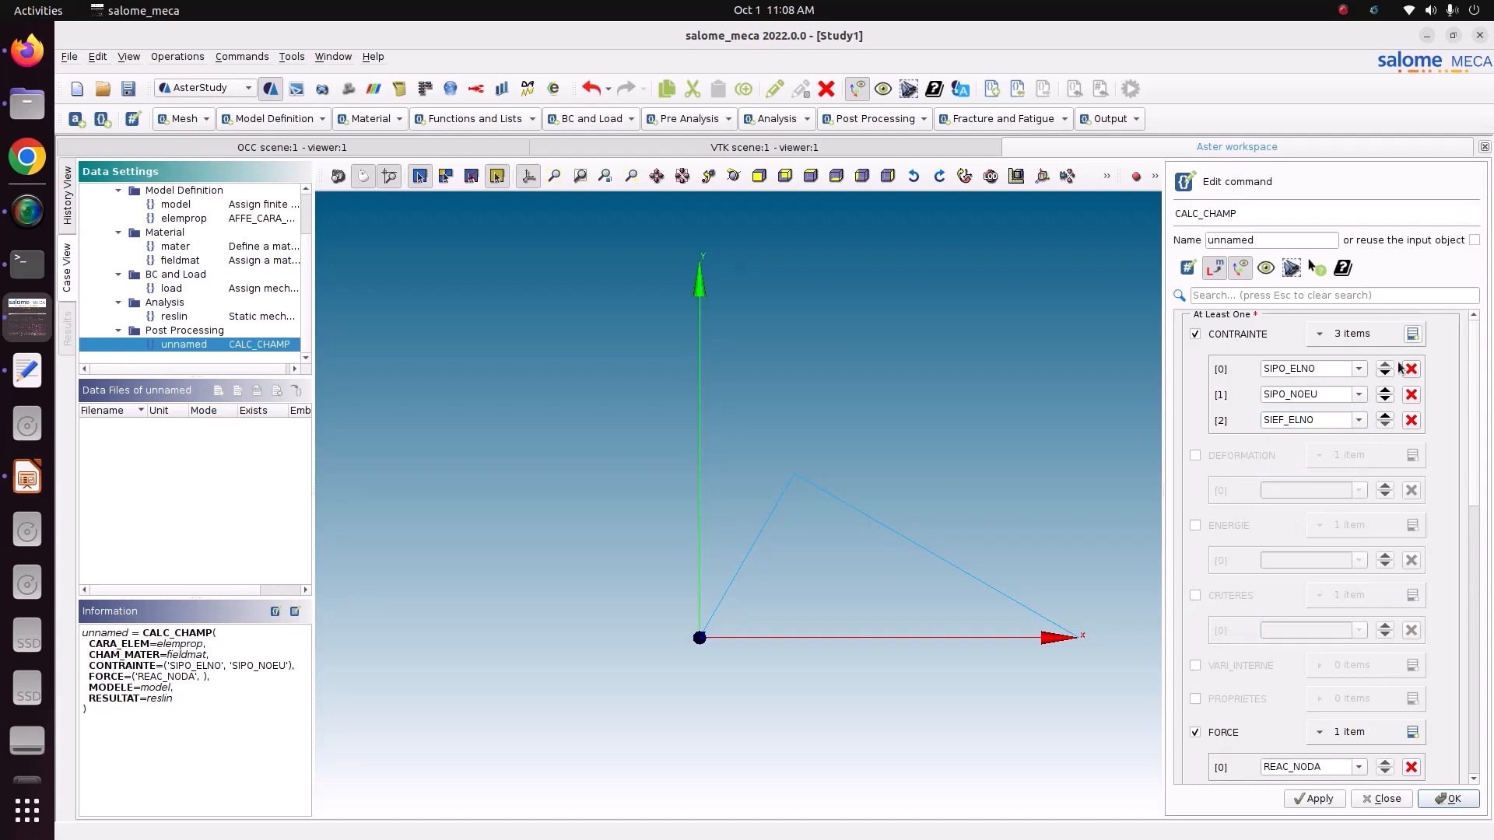
# Step: Add EFGE_ELNO as the fourth CONTRAINTE item of CALC_CHAMP, review the requested stress and force fields, and confirm the command
pyautogui.click(1412, 333)
pyautogui.click(1359, 446)
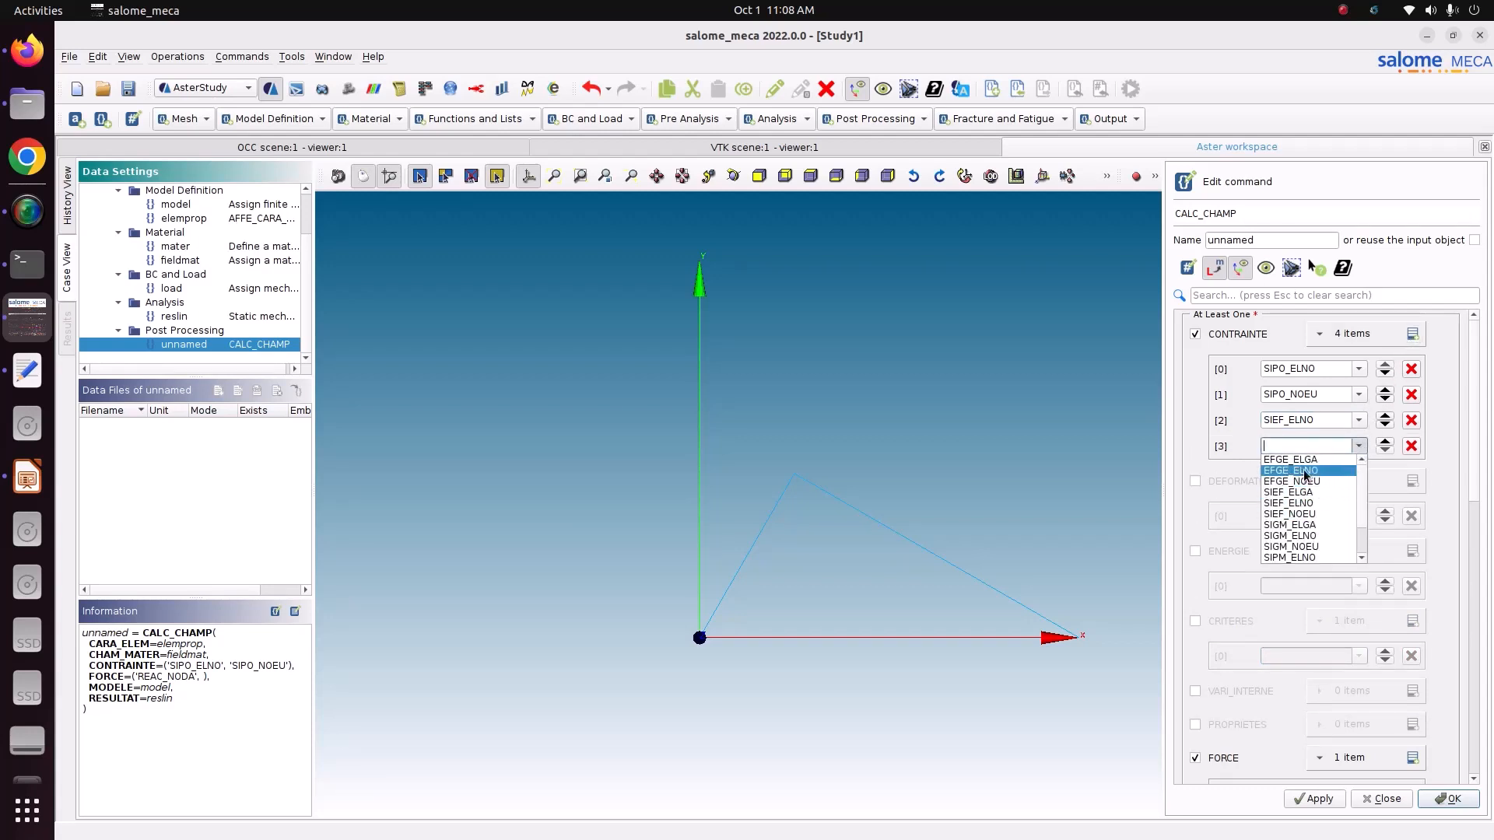
pyautogui.click(1318, 471)
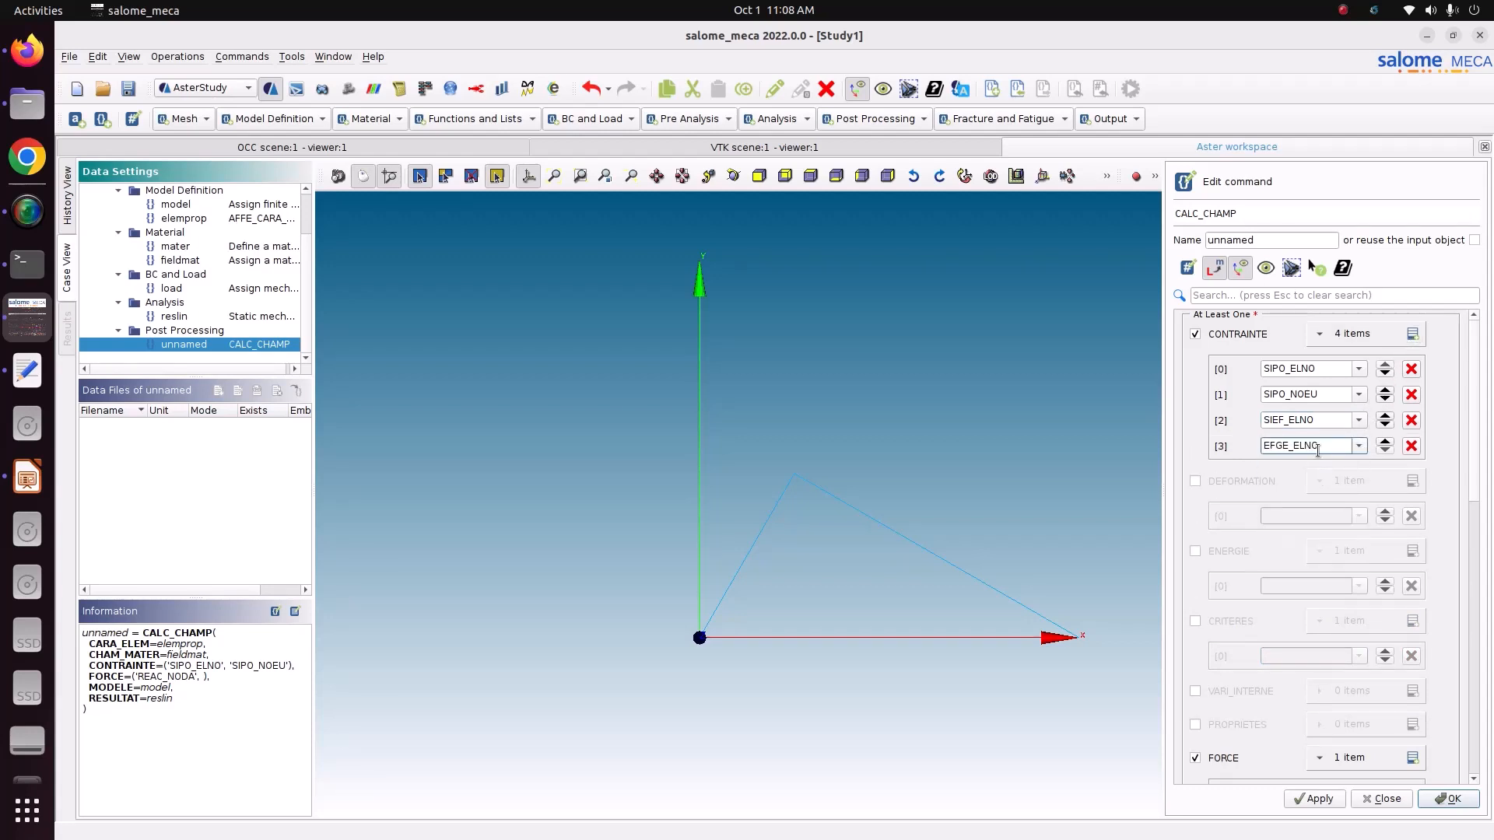
pyautogui.moveTo(1327, 449); pyautogui.dragTo(1235, 441)
pyautogui.moveTo(1336, 422); pyautogui.dragTo(1239, 417)
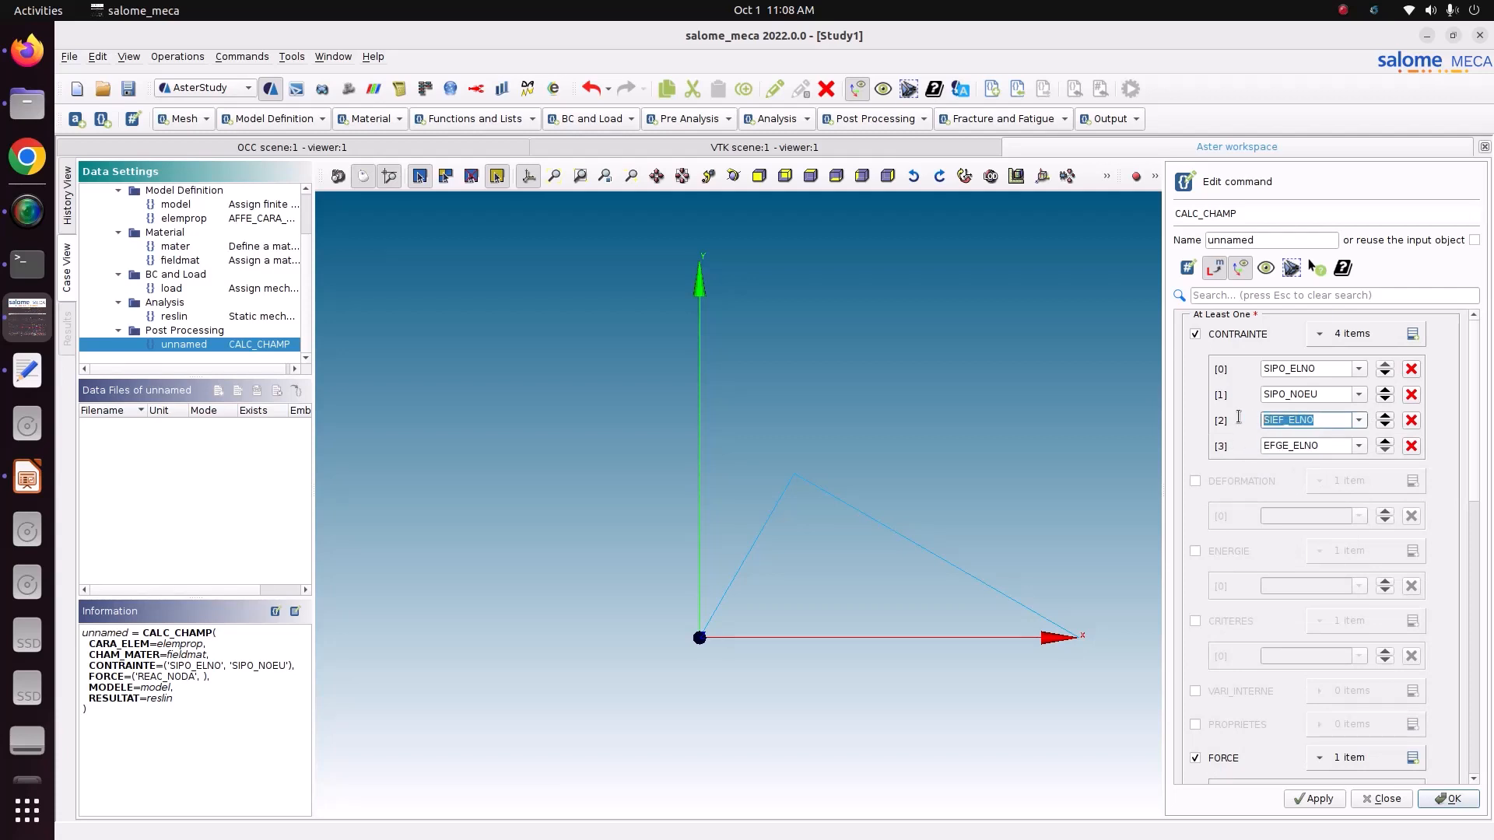
pyautogui.moveTo(1322, 369); pyautogui.dragTo(1242, 363)
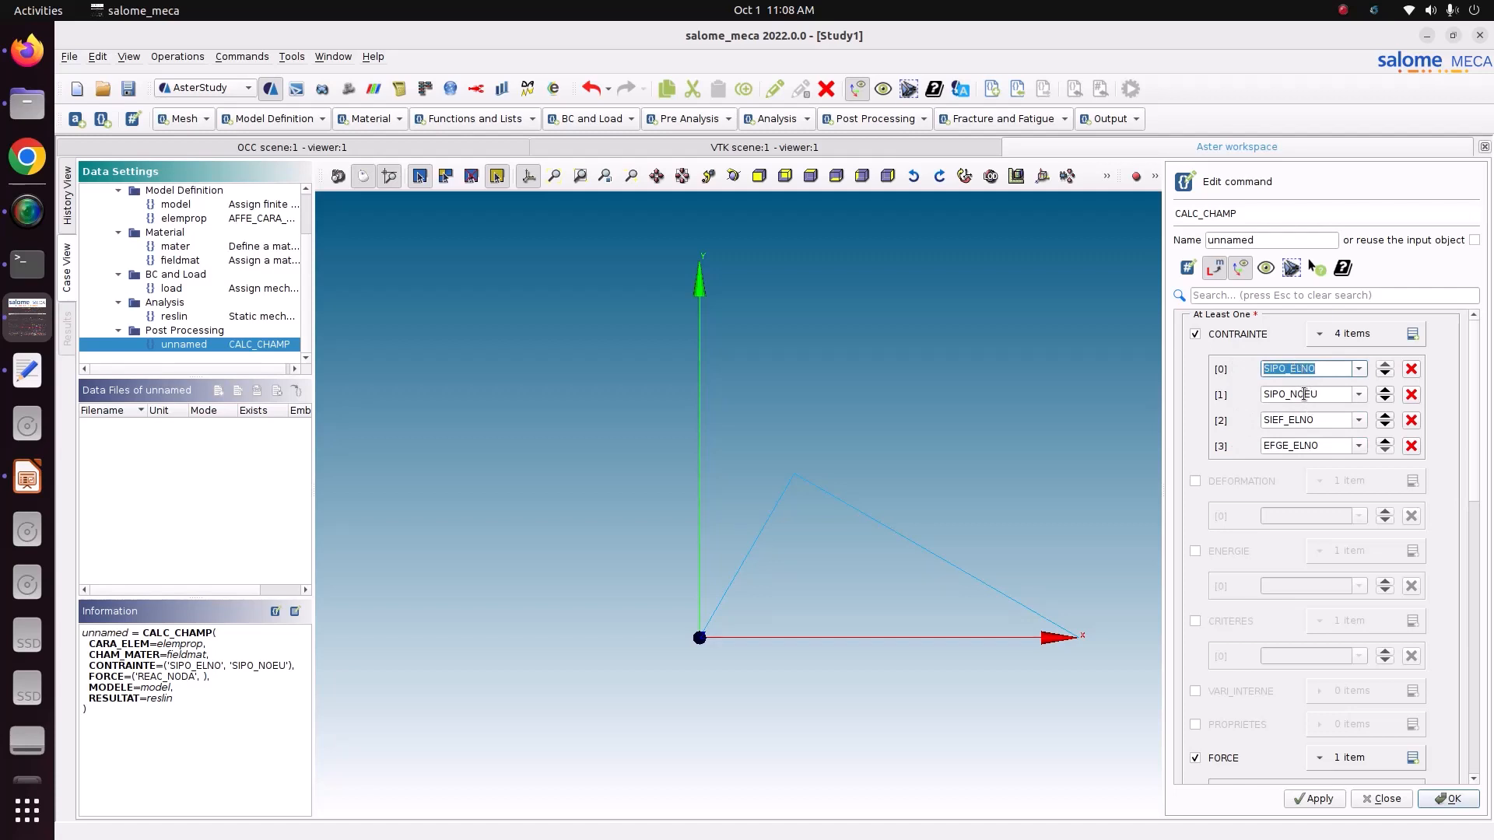
pyautogui.scroll(-1, 1304, 619)
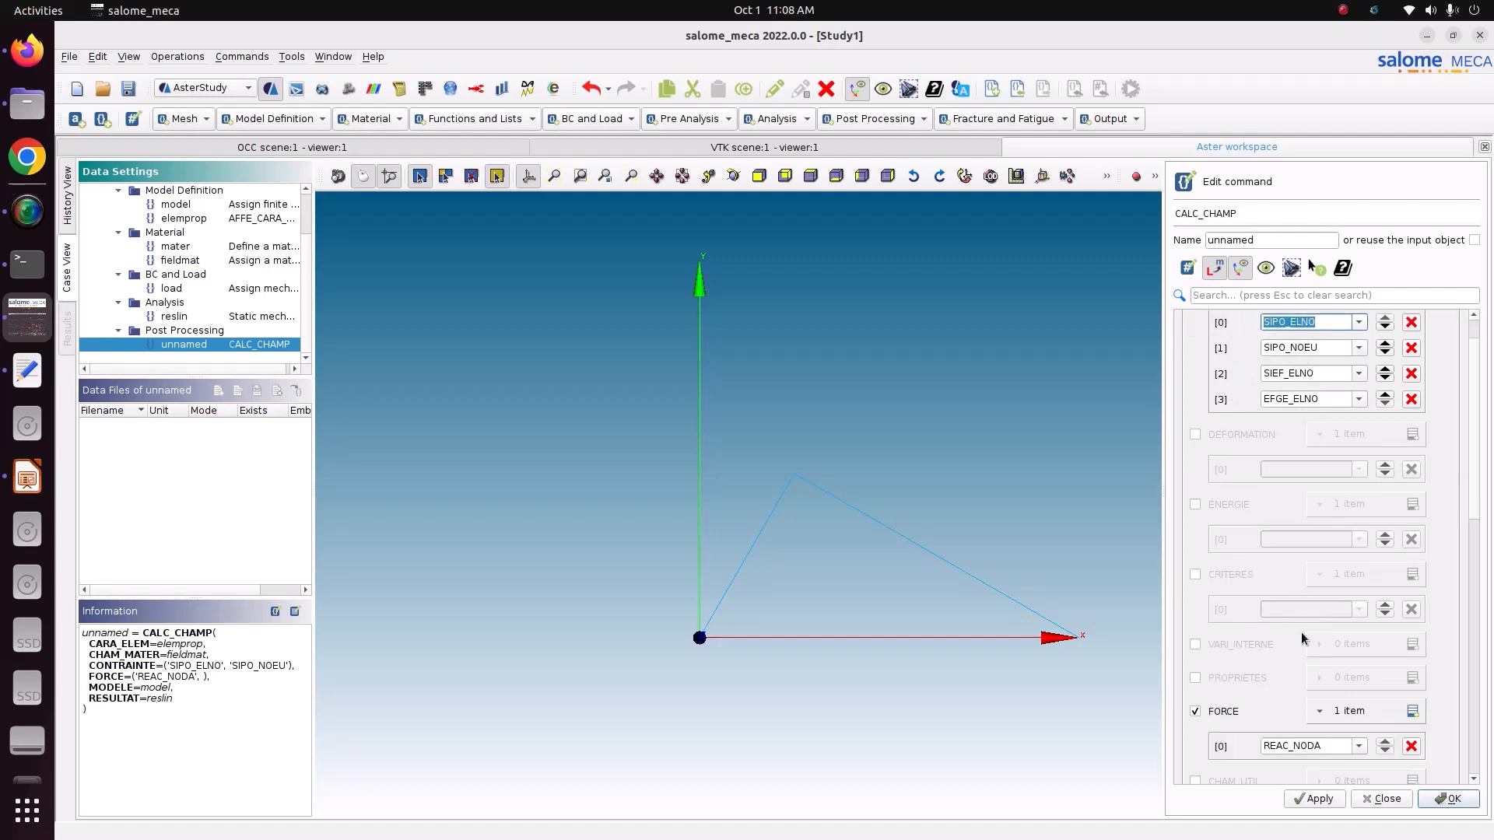
pyautogui.moveTo(1336, 749); pyautogui.dragTo(1307, 742)
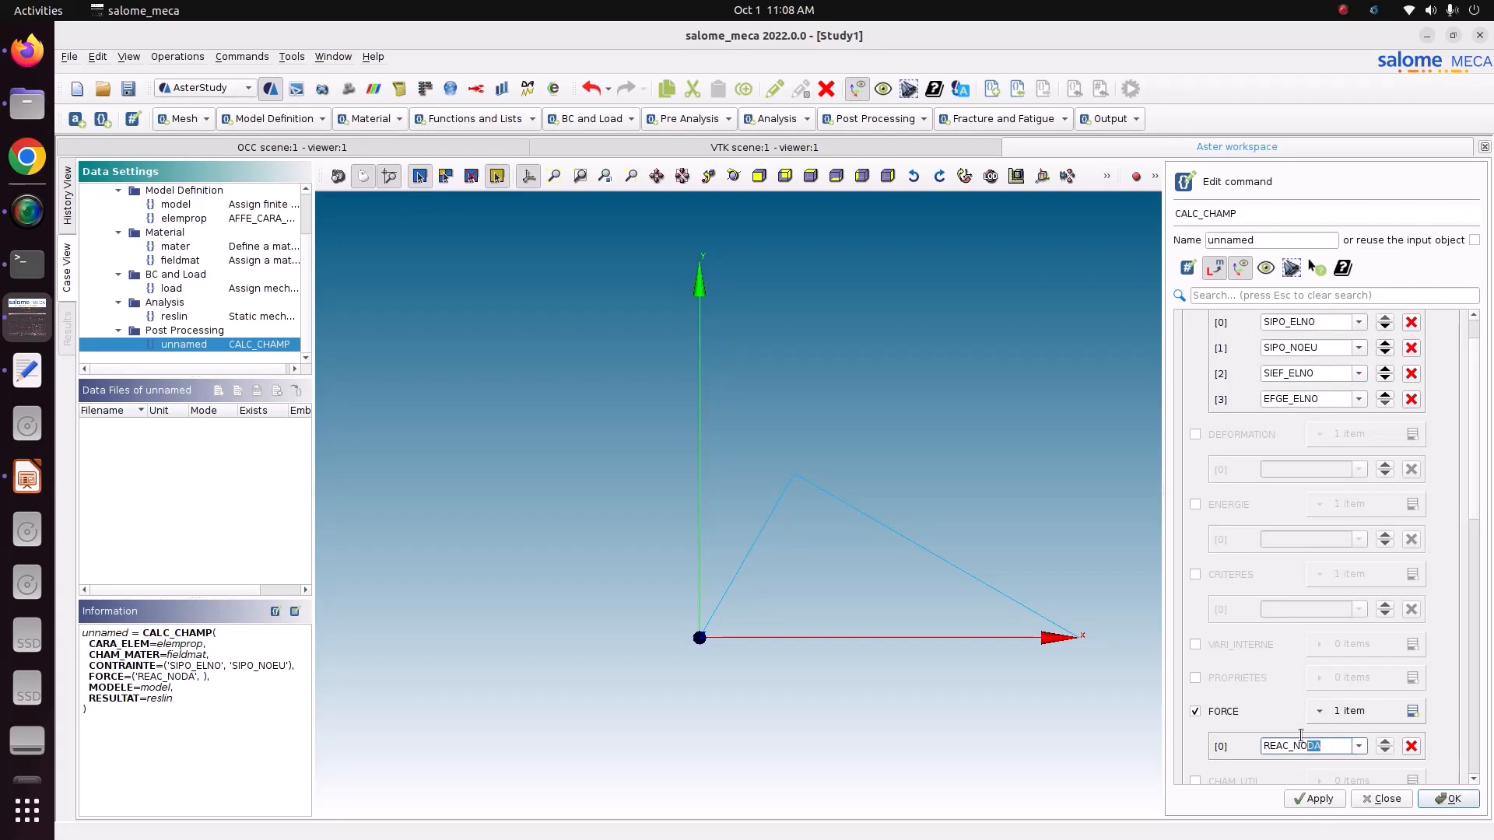
pyautogui.click(1313, 801)
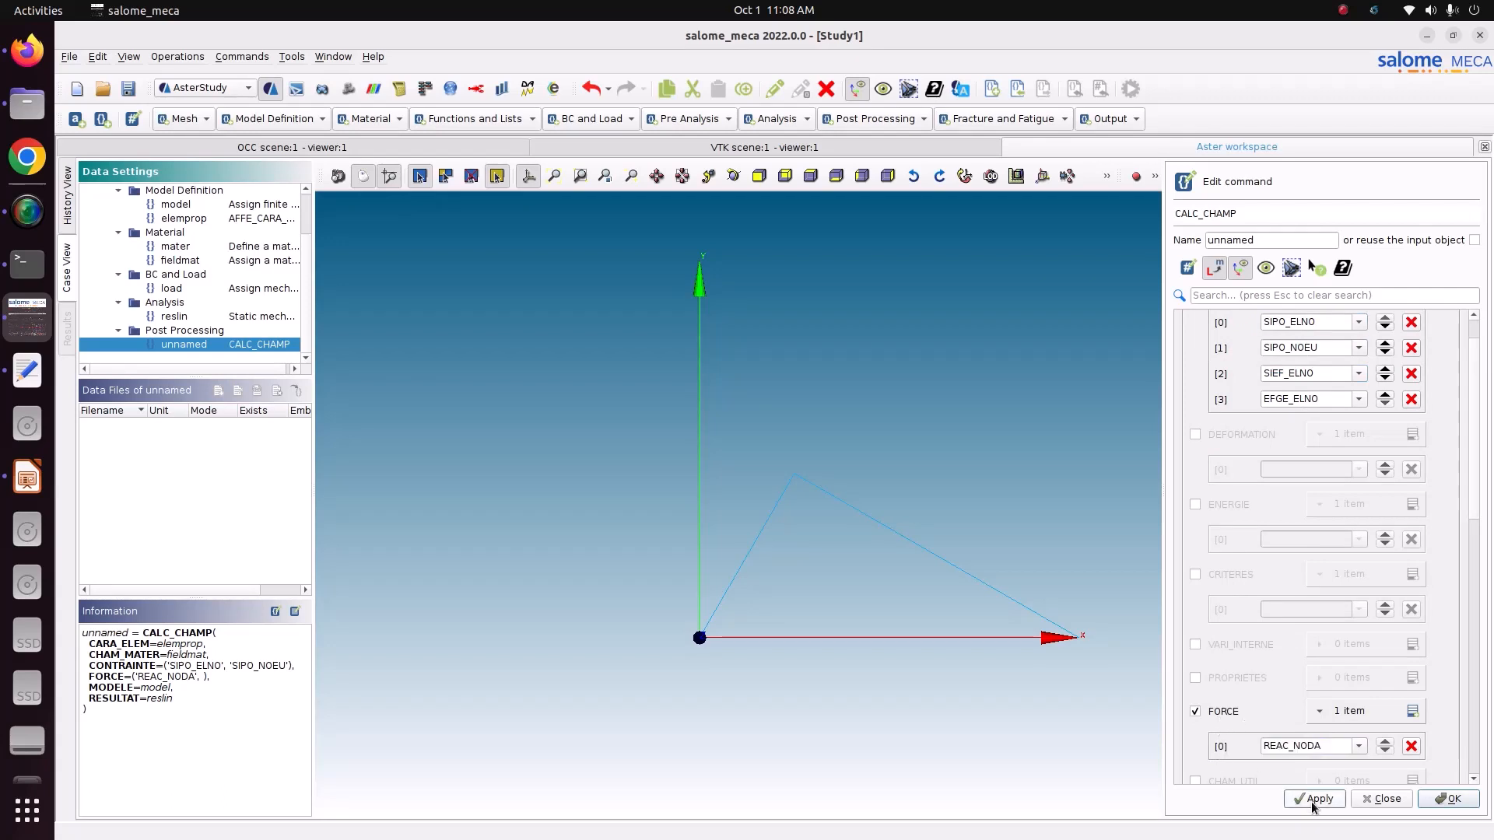
pyautogui.click(1448, 799)
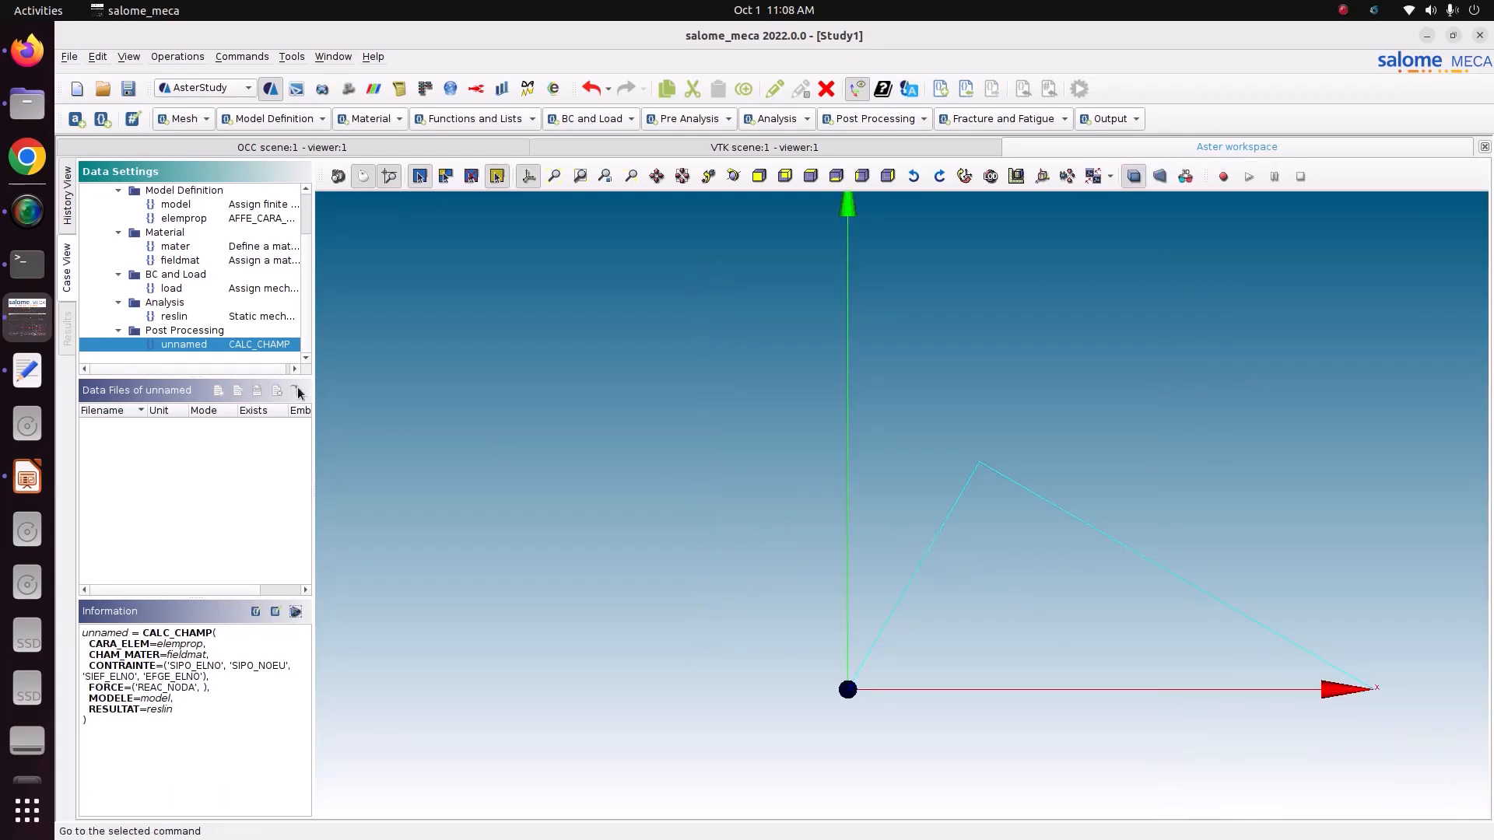
# Step: Reopen the unnamed CALC_CHAMP command, rename its result as reslin, and confirm the command
pyautogui.doubleClick(202, 344)
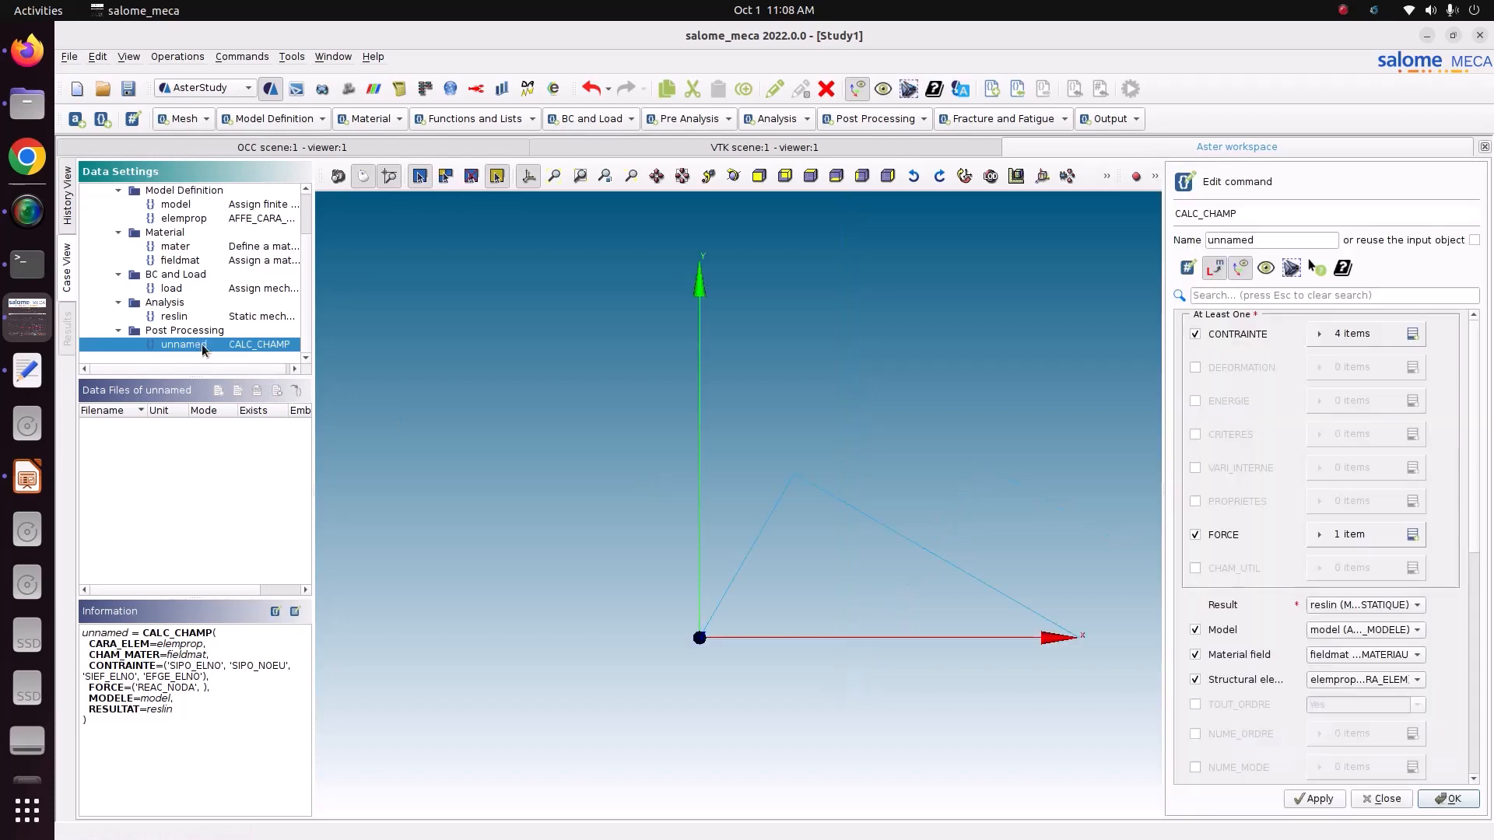
pyautogui.doubleClick(1296, 241)
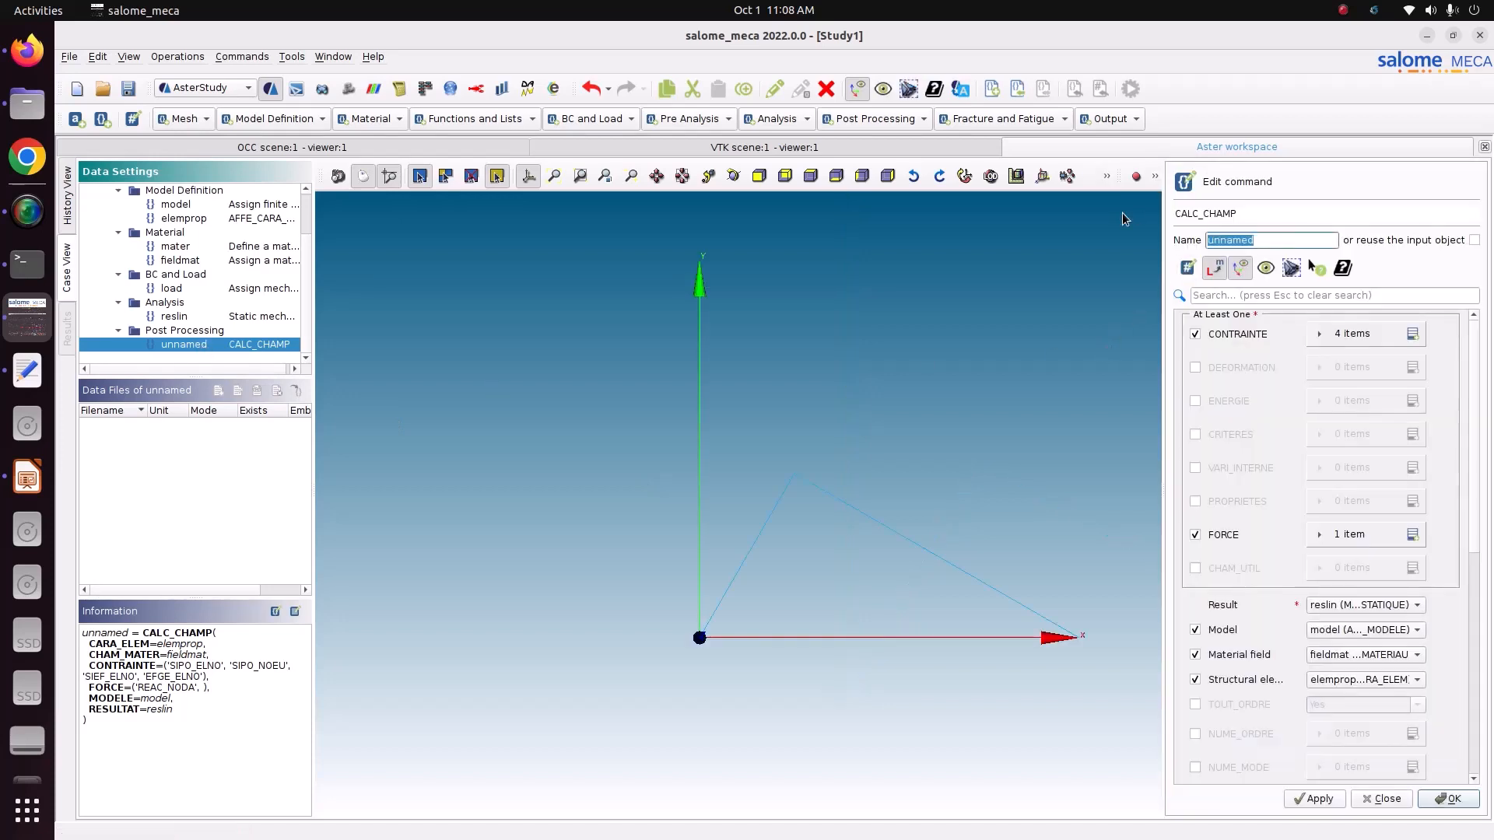
pyautogui.write('reslin')
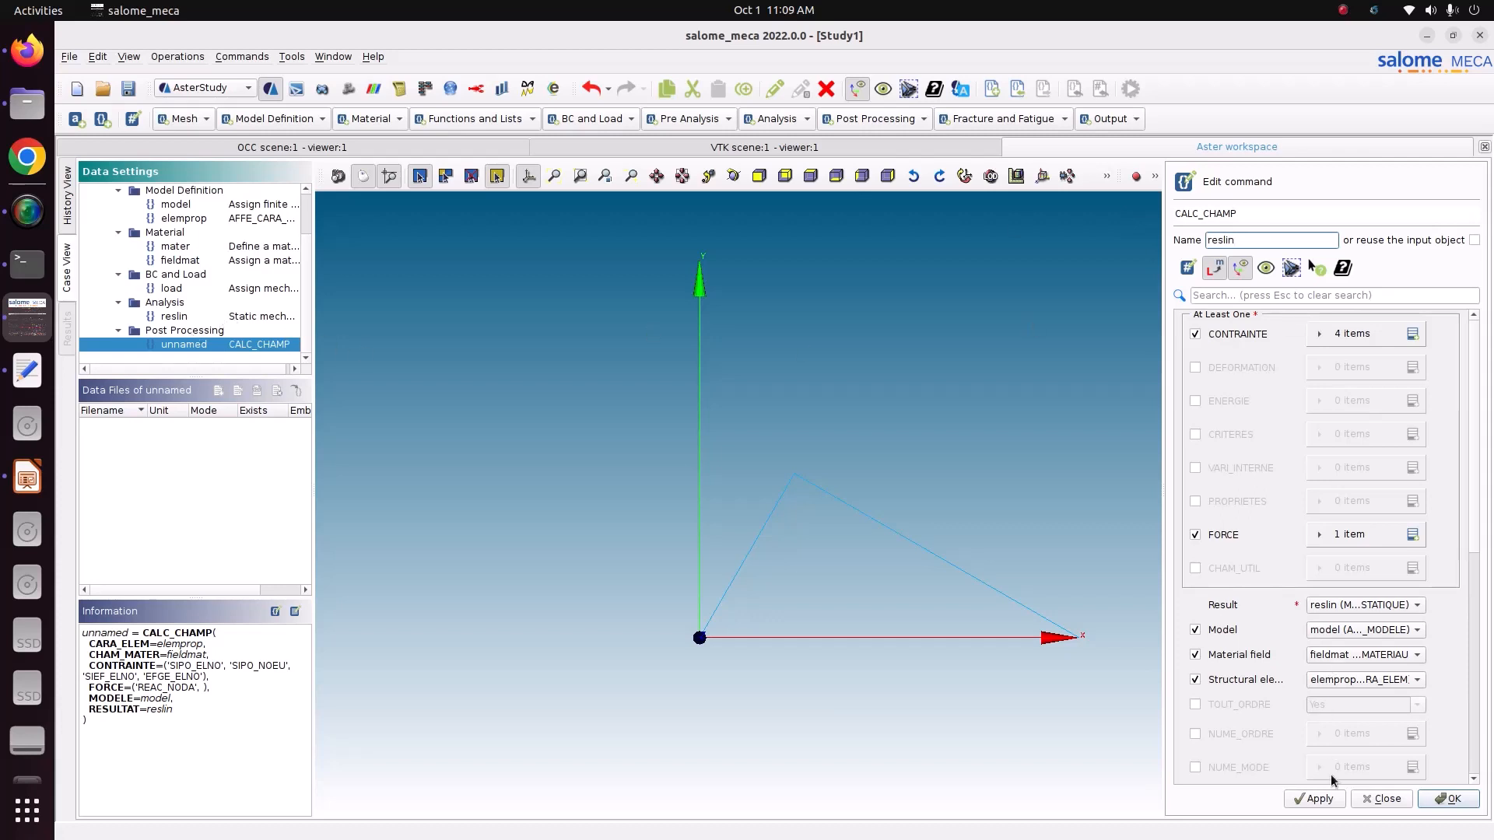
pyautogui.click(1320, 799)
pyautogui.click(1453, 799)
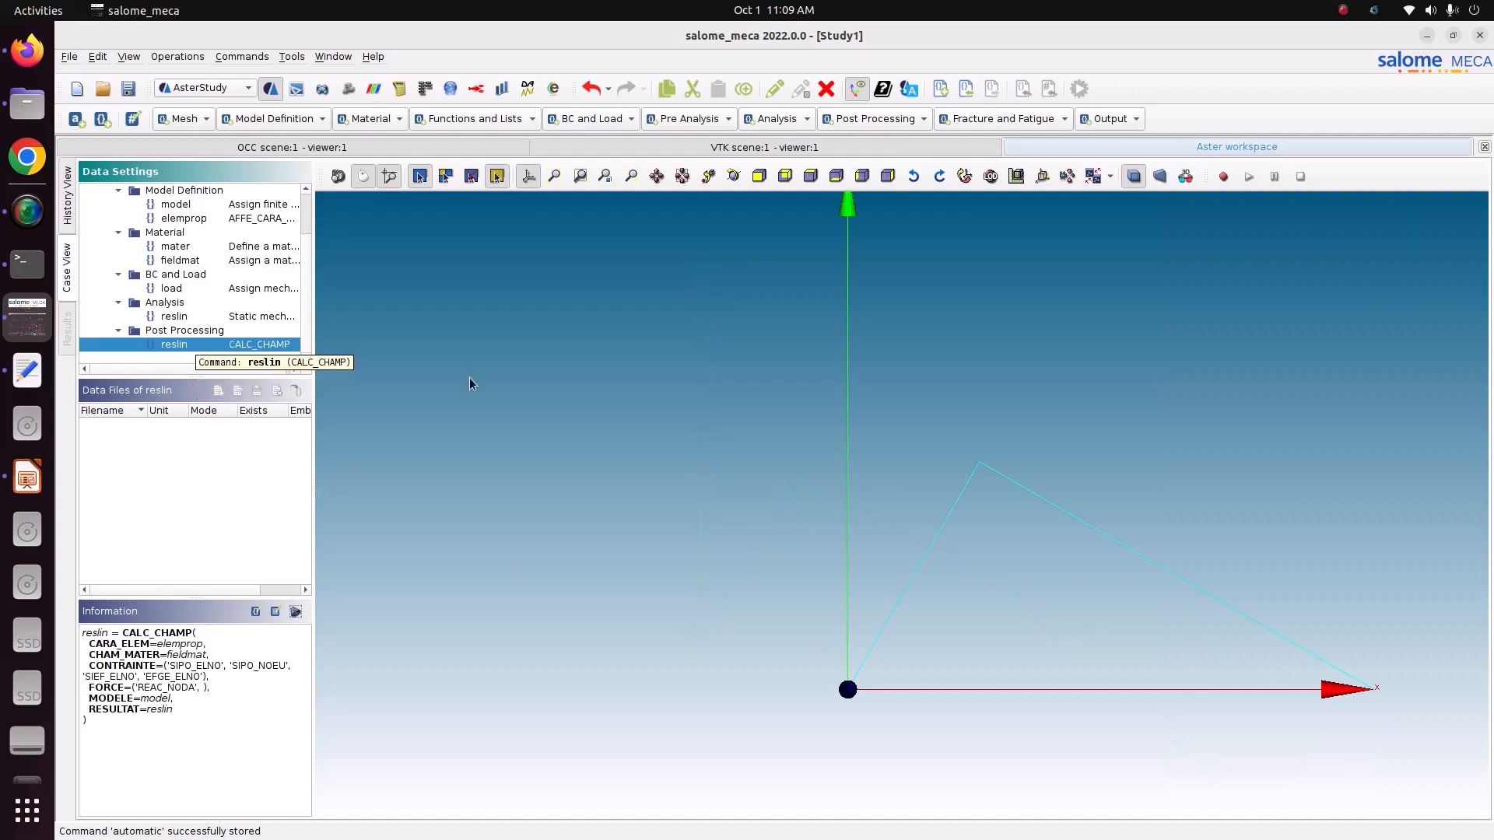
# Step: Add a Set output results command and browse to the Pictures/CODE_ASTER/truss/2_truss folder for its result file location
pyautogui.click(1112, 124)
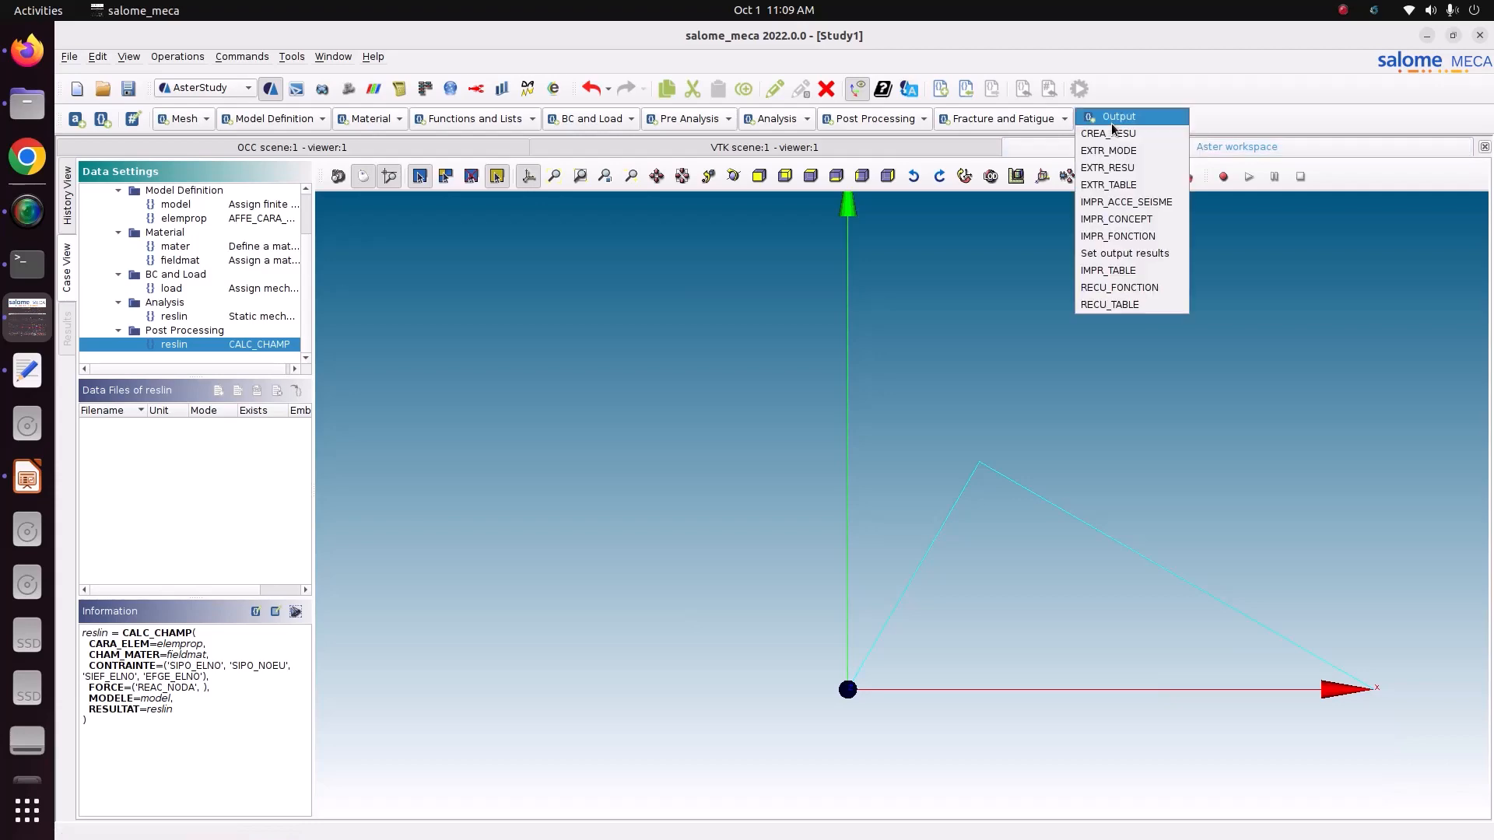
pyautogui.click(1114, 255)
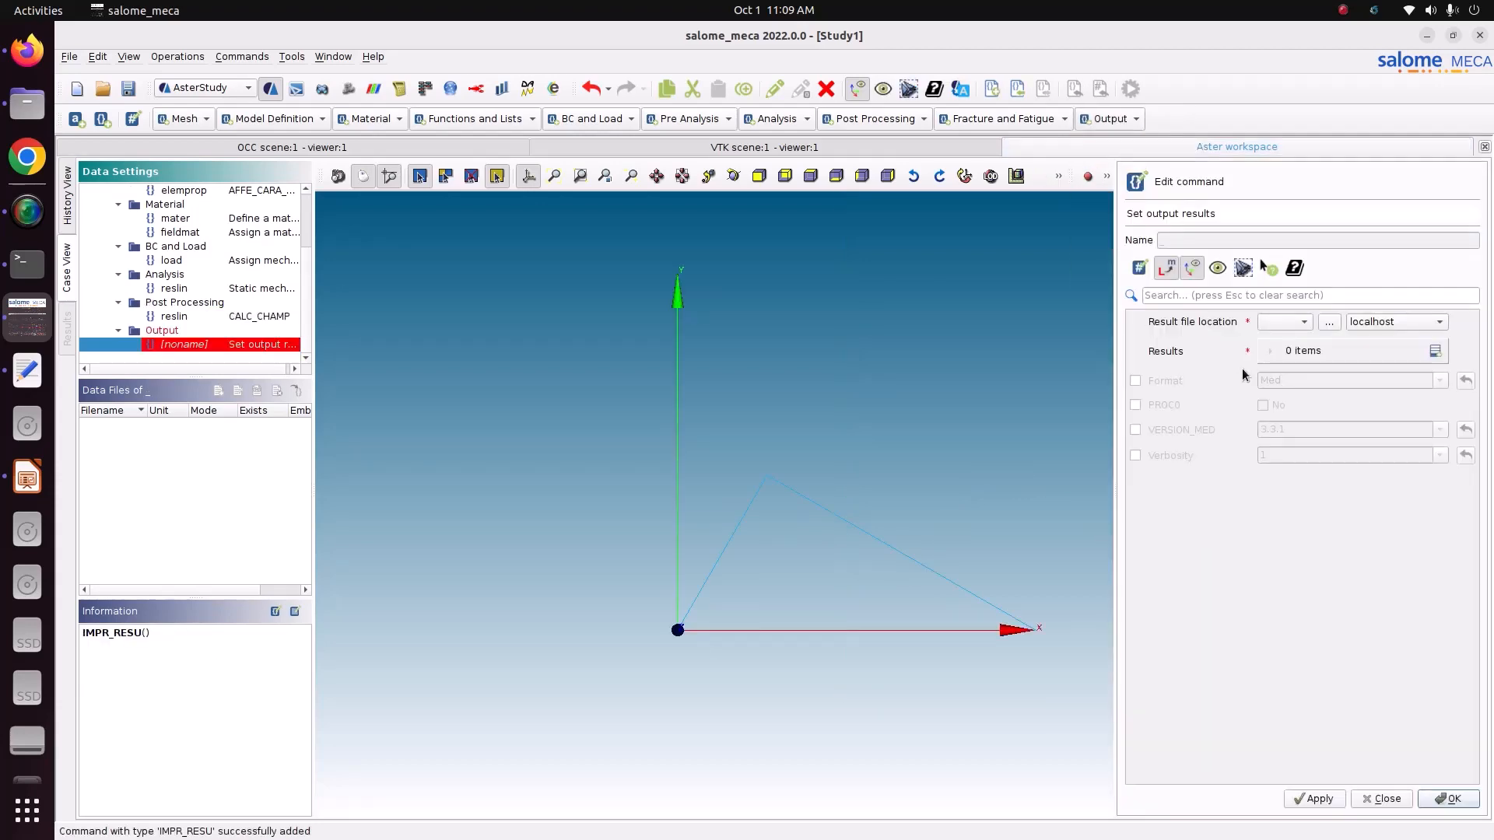
pyautogui.click(1329, 323)
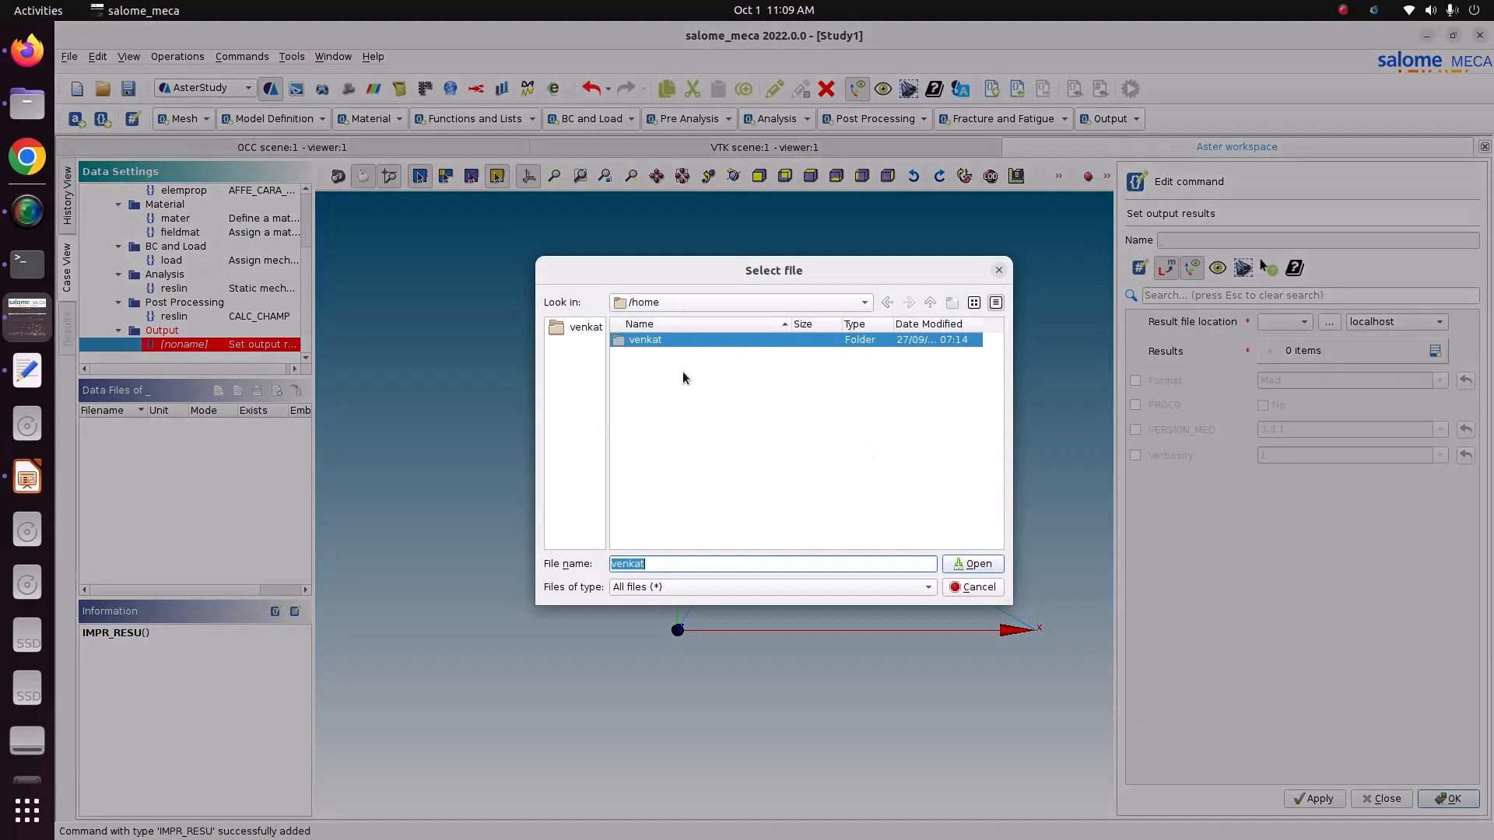
pyautogui.click(657, 344)
pyautogui.doubleClick(657, 345)
pyautogui.scroll(-1, 665, 520)
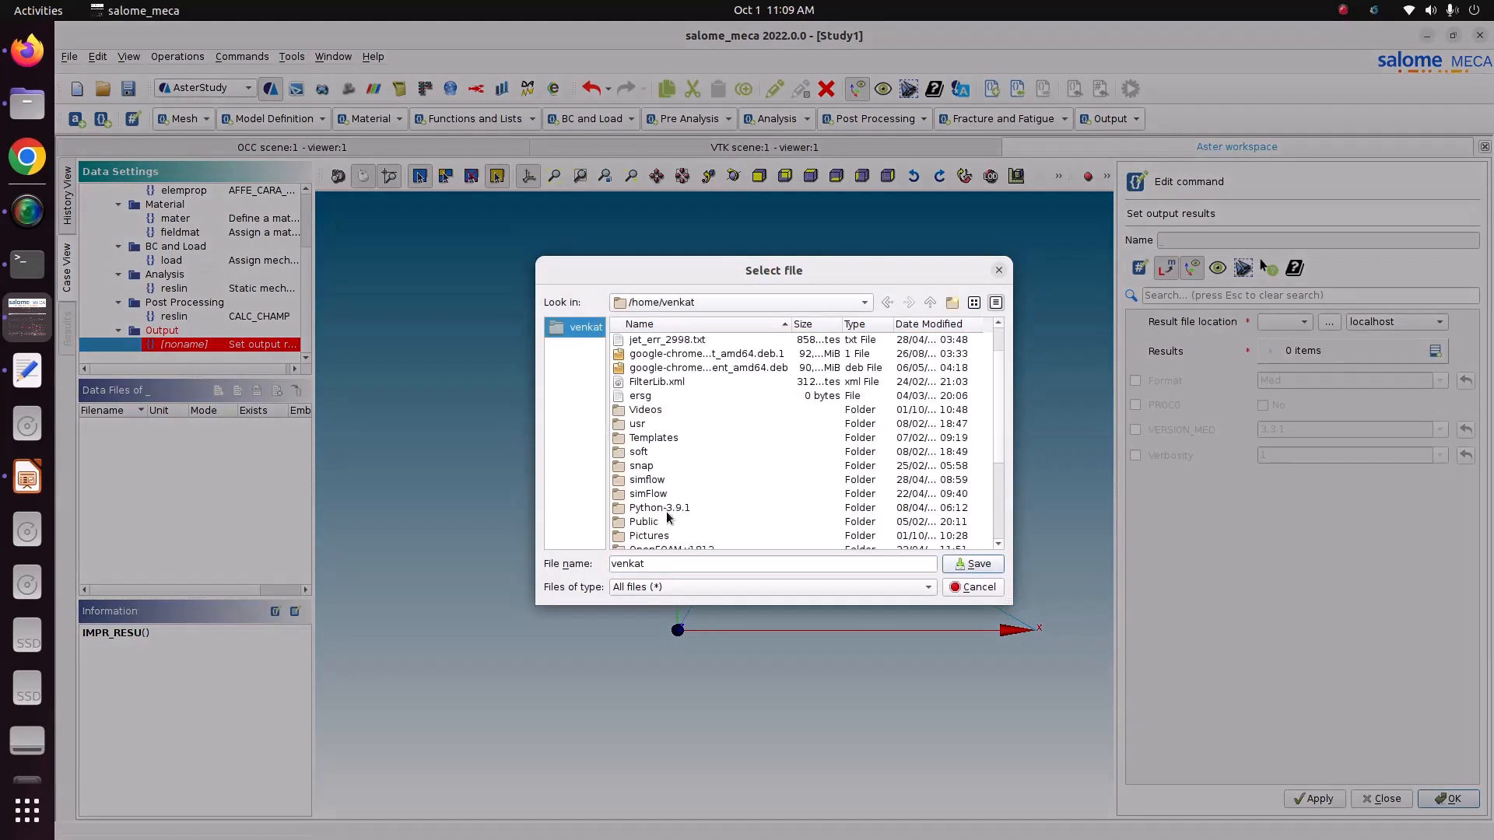
pyautogui.doubleClick(669, 521)
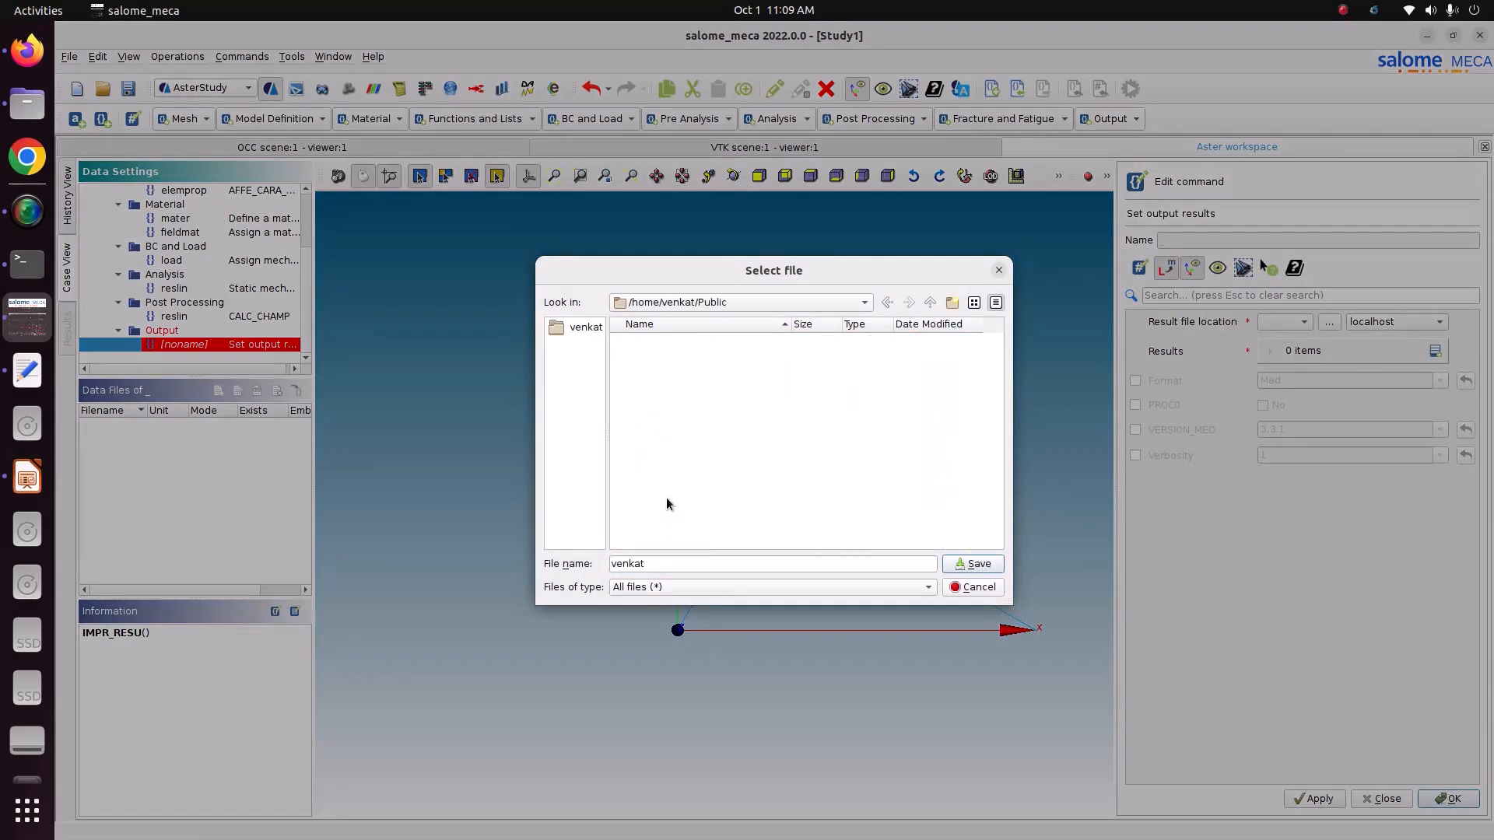
pyautogui.press('BackSpace')
pyautogui.scroll(-1, 673, 536)
pyautogui.doubleClick(669, 534)
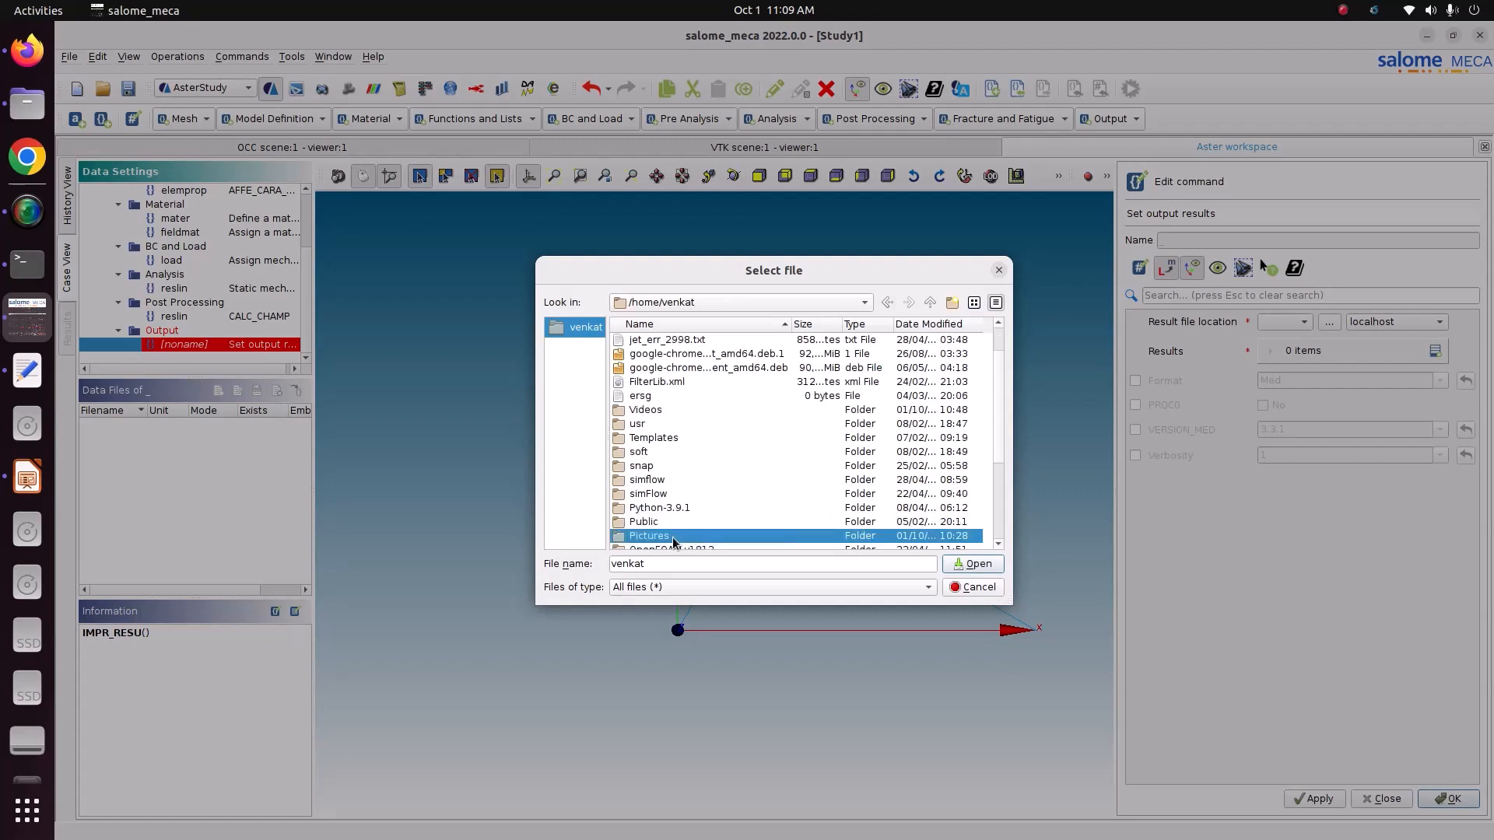
pyautogui.doubleClick(669, 535)
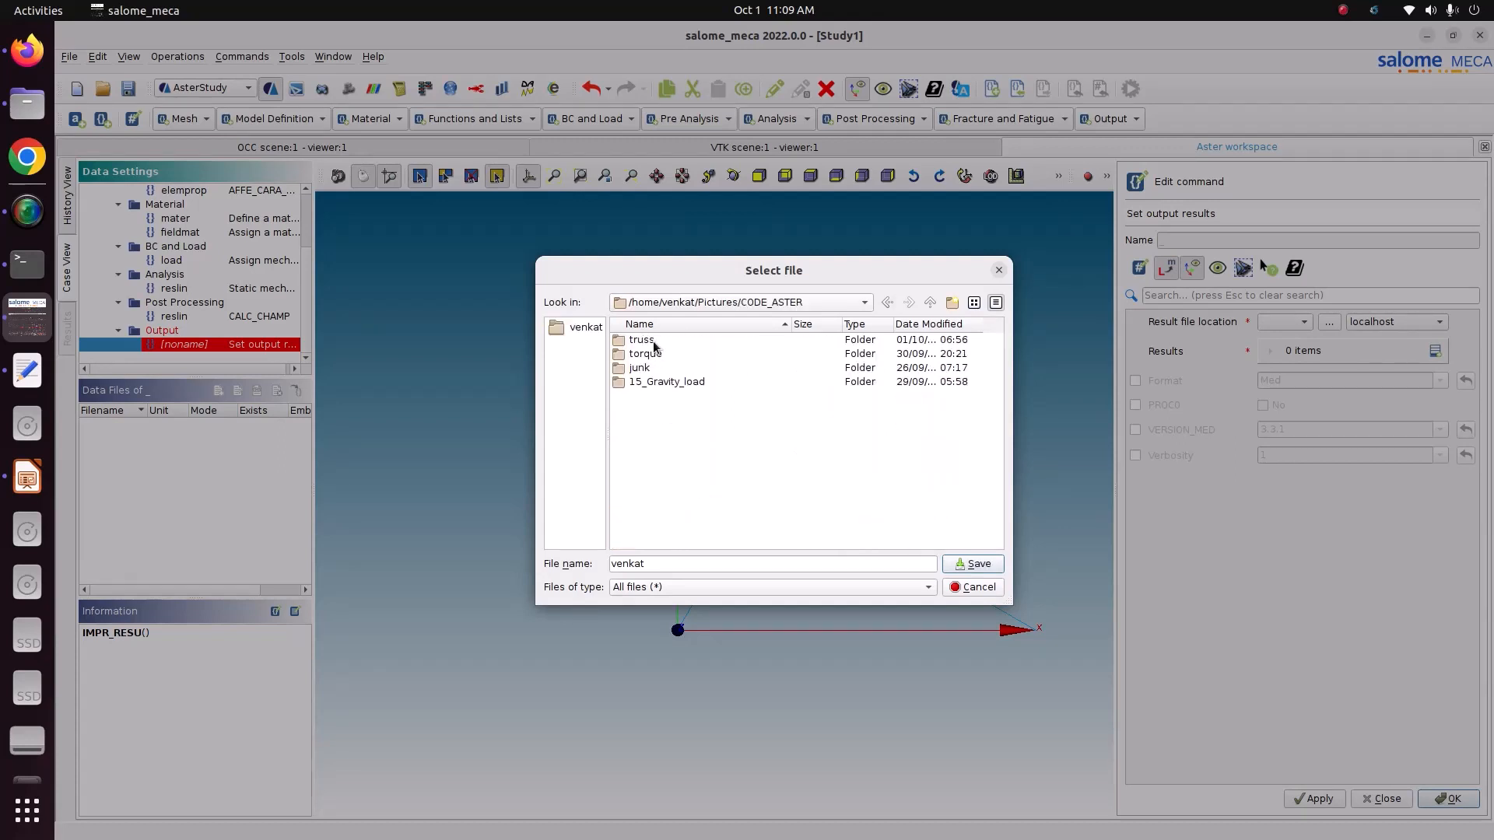
pyautogui.doubleClick(653, 342)
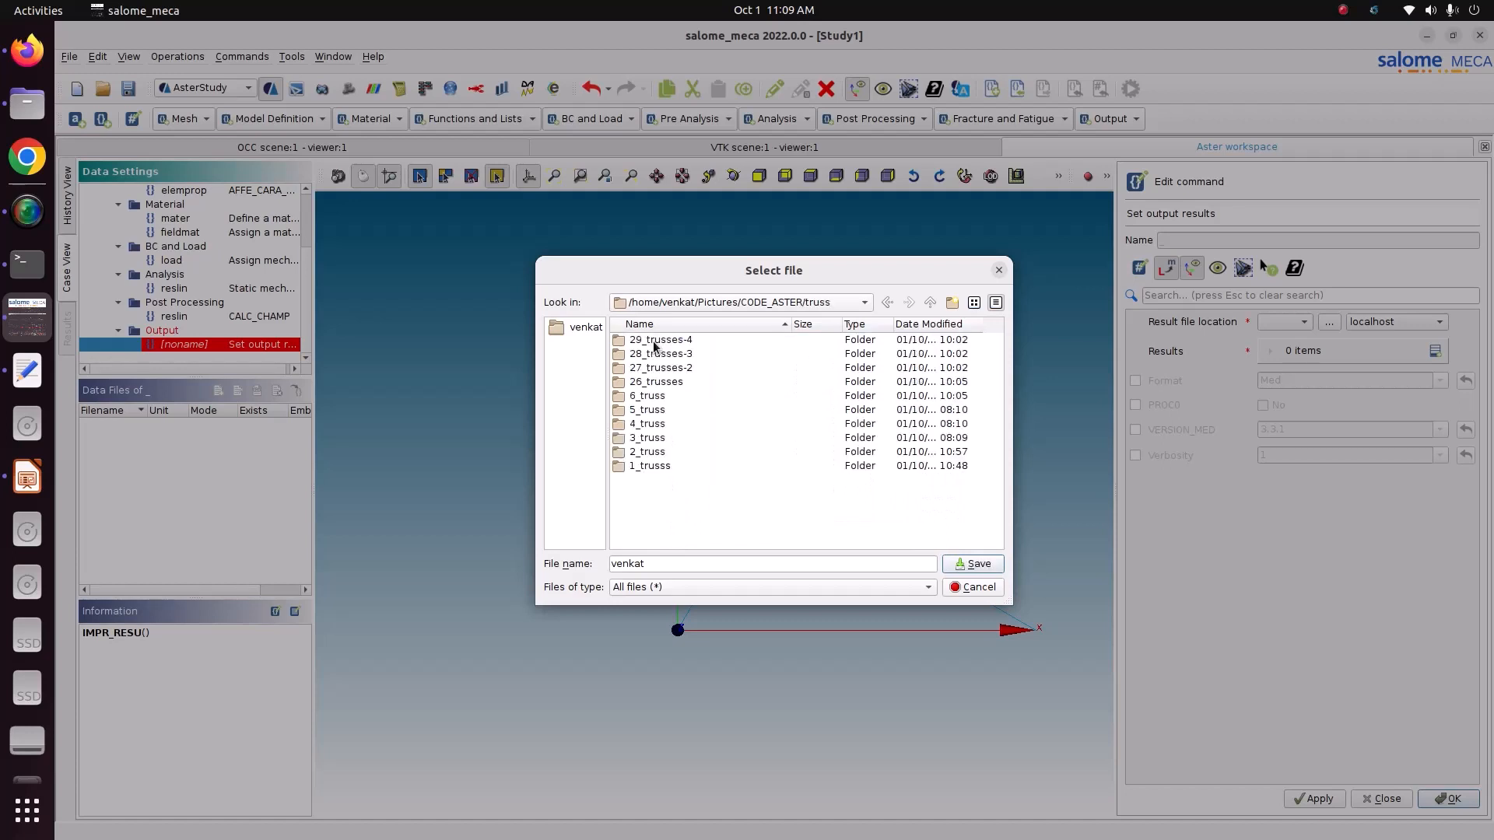
pyautogui.doubleClick(678, 457)
# Step: Name the output file result.rmed and save it as the result file location
pyautogui.doubleClick(686, 563)
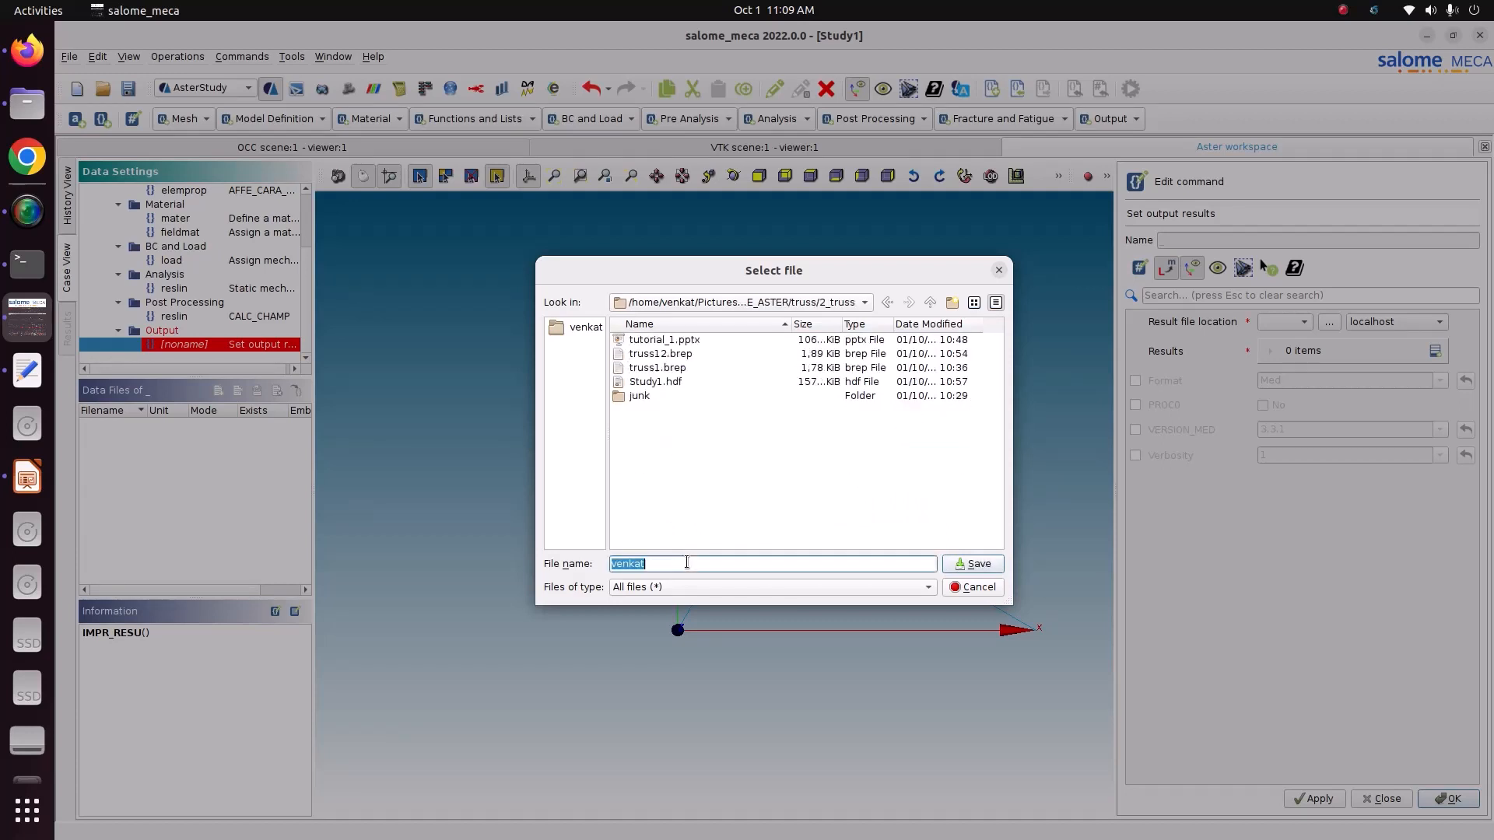
pyautogui.write('result.rmed')
pyautogui.click(991, 570)
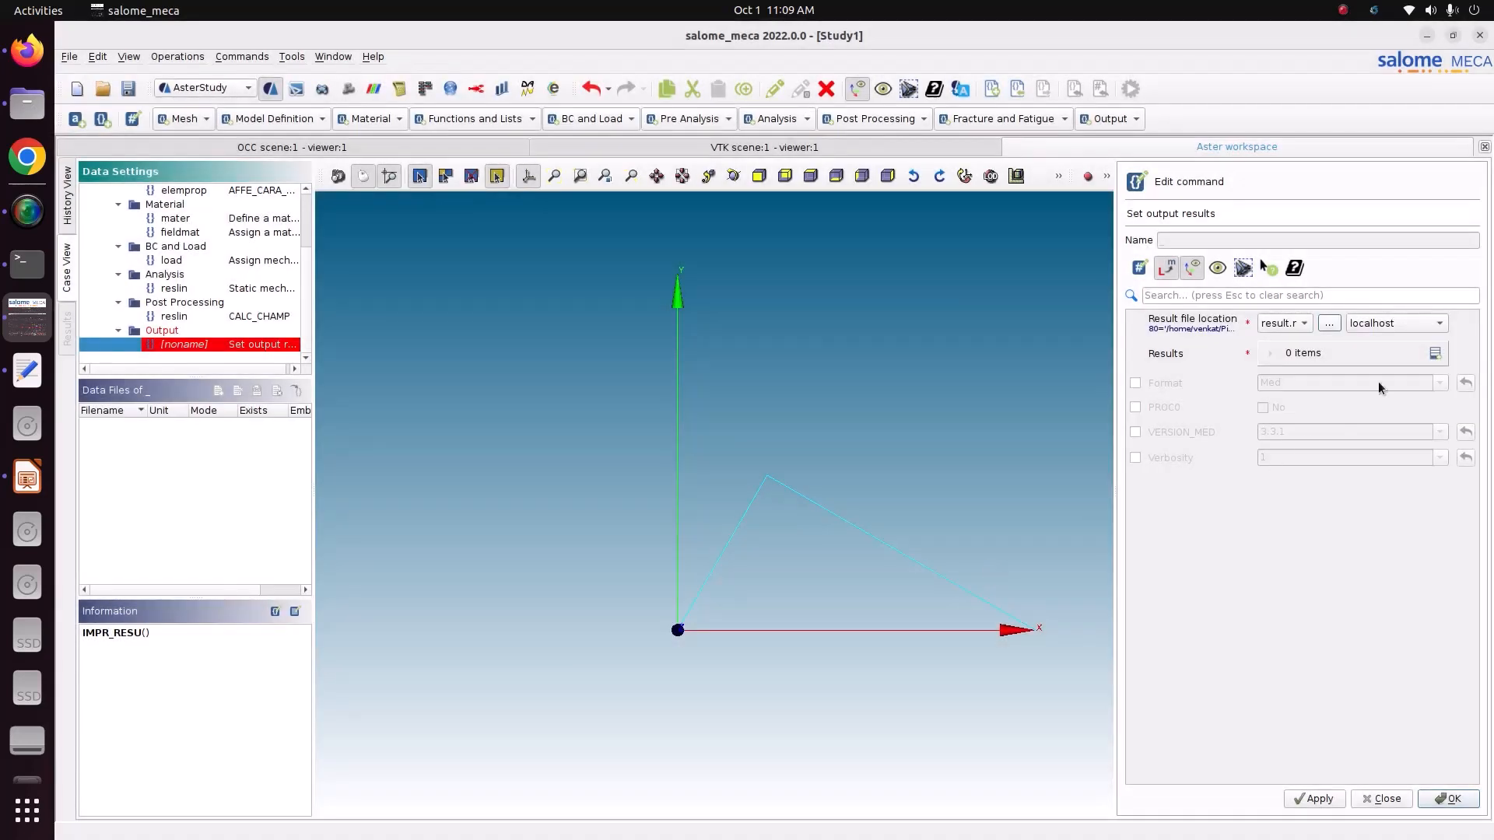
# Step: Add a Results item including mesh, result reslin and structural element characteristics elemprop, with TOUT_CHAM set to Yes
pyautogui.click(1434, 353)
pyautogui.click(1351, 389)
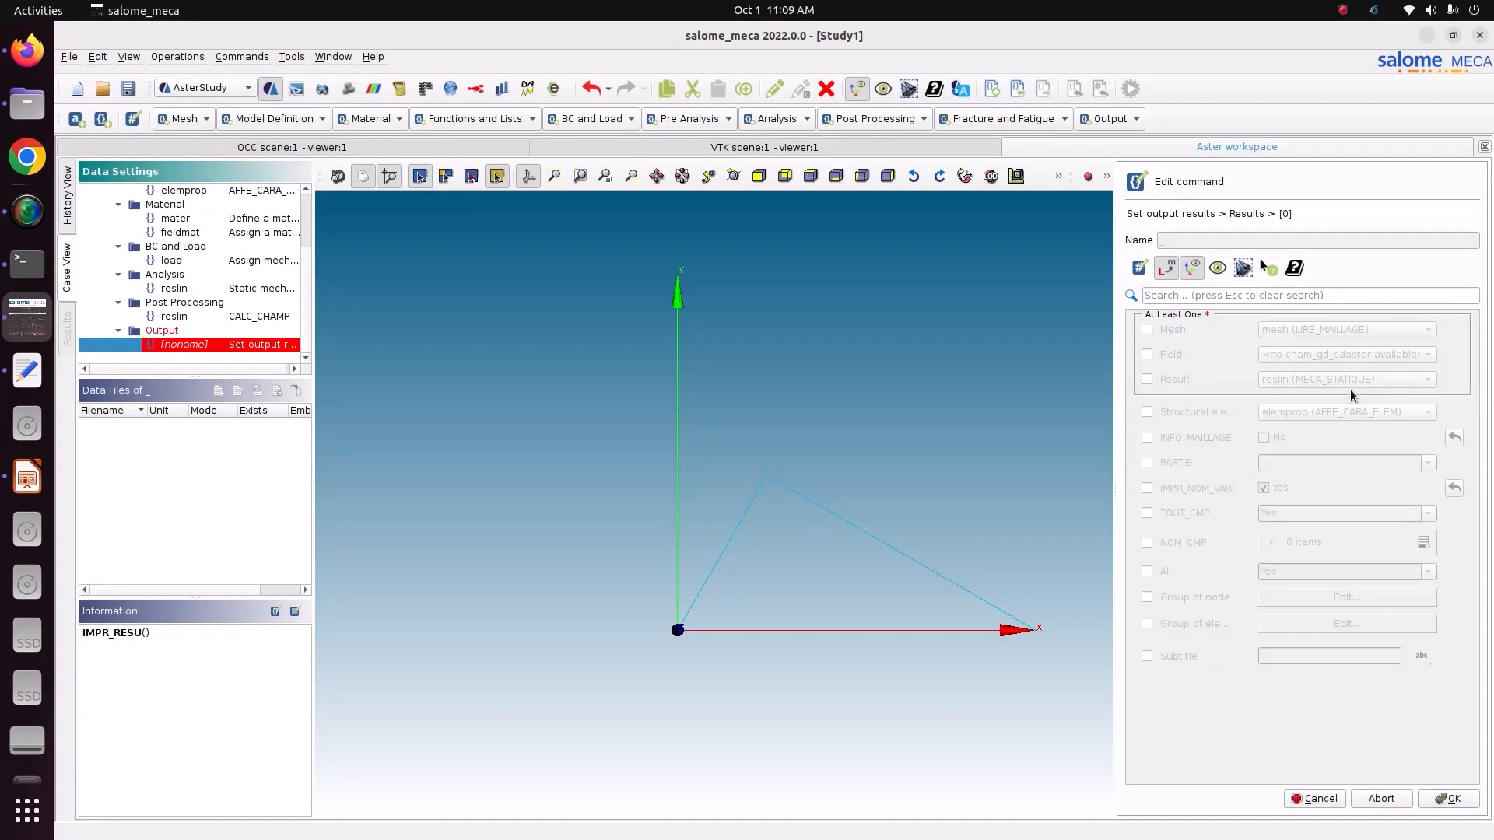
pyautogui.click(1148, 329)
pyautogui.click(1147, 379)
pyautogui.click(1148, 412)
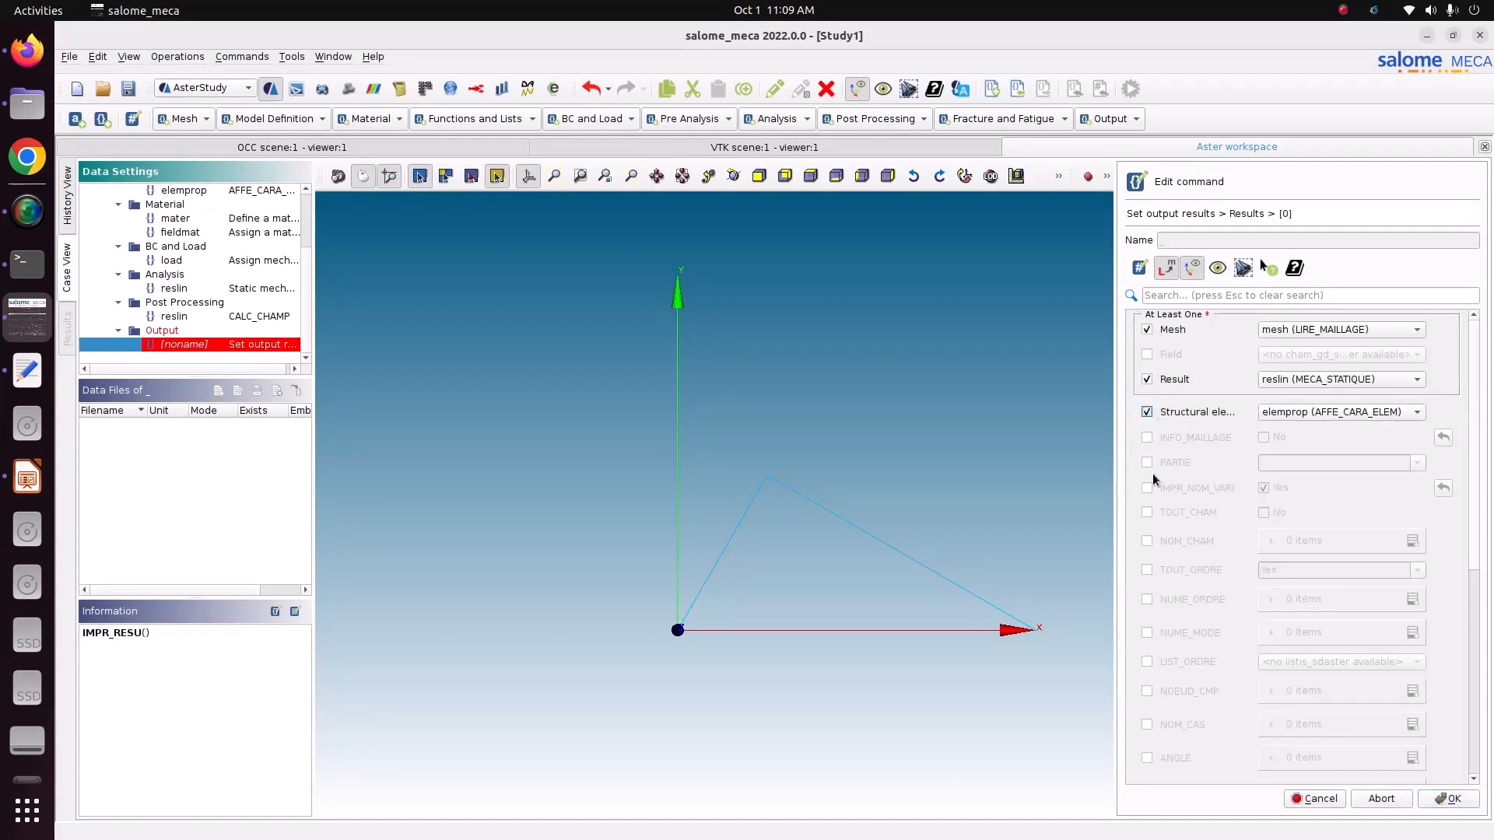
pyautogui.click(1146, 513)
pyautogui.click(1263, 513)
pyautogui.scroll(-2, 1337, 725)
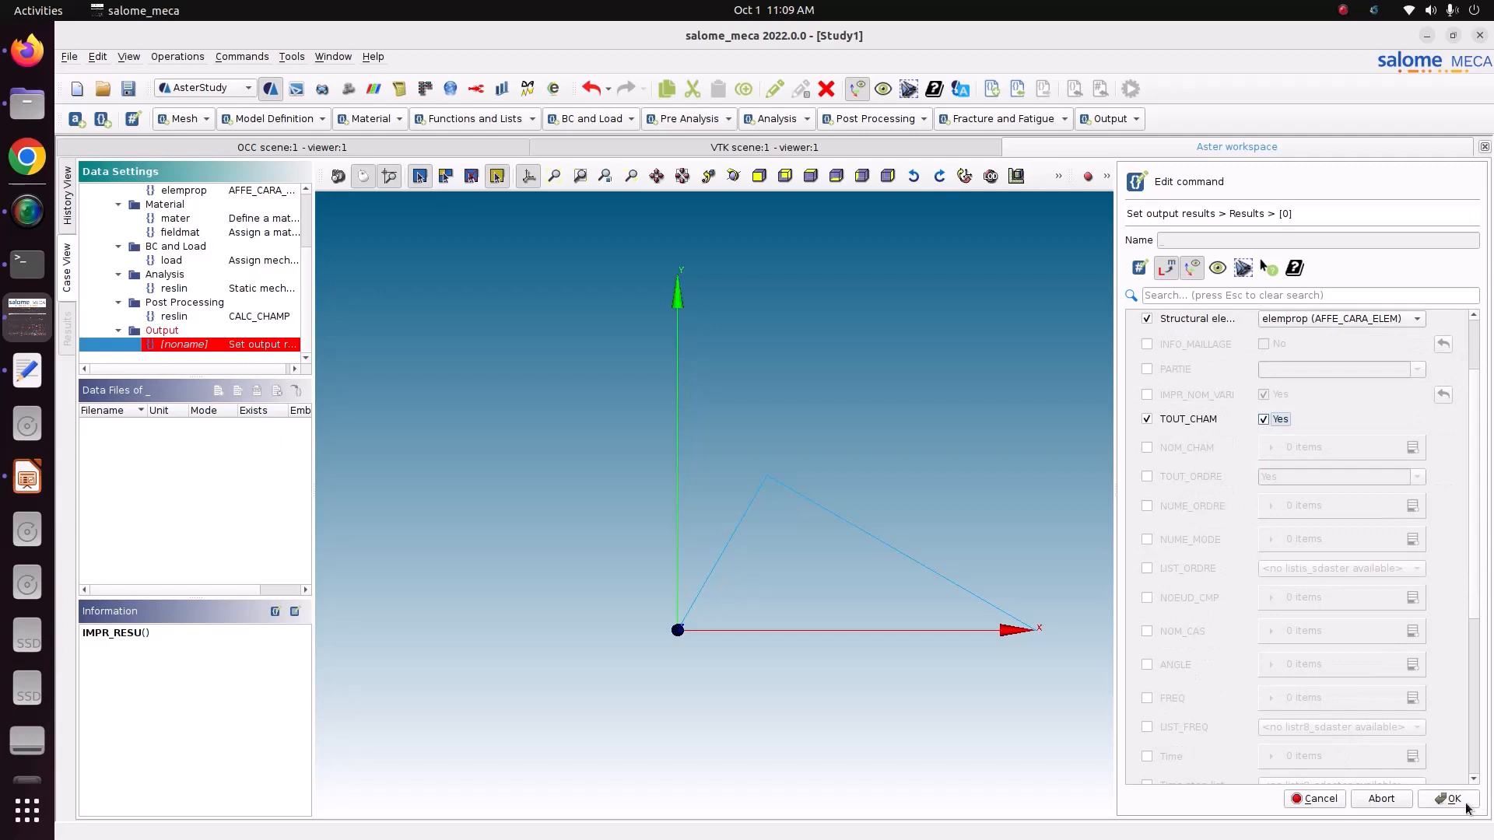
pyautogui.click(1449, 799)
# Step: Enable the Med format for the output results, then apply and confirm the command
pyautogui.click(1157, 422)
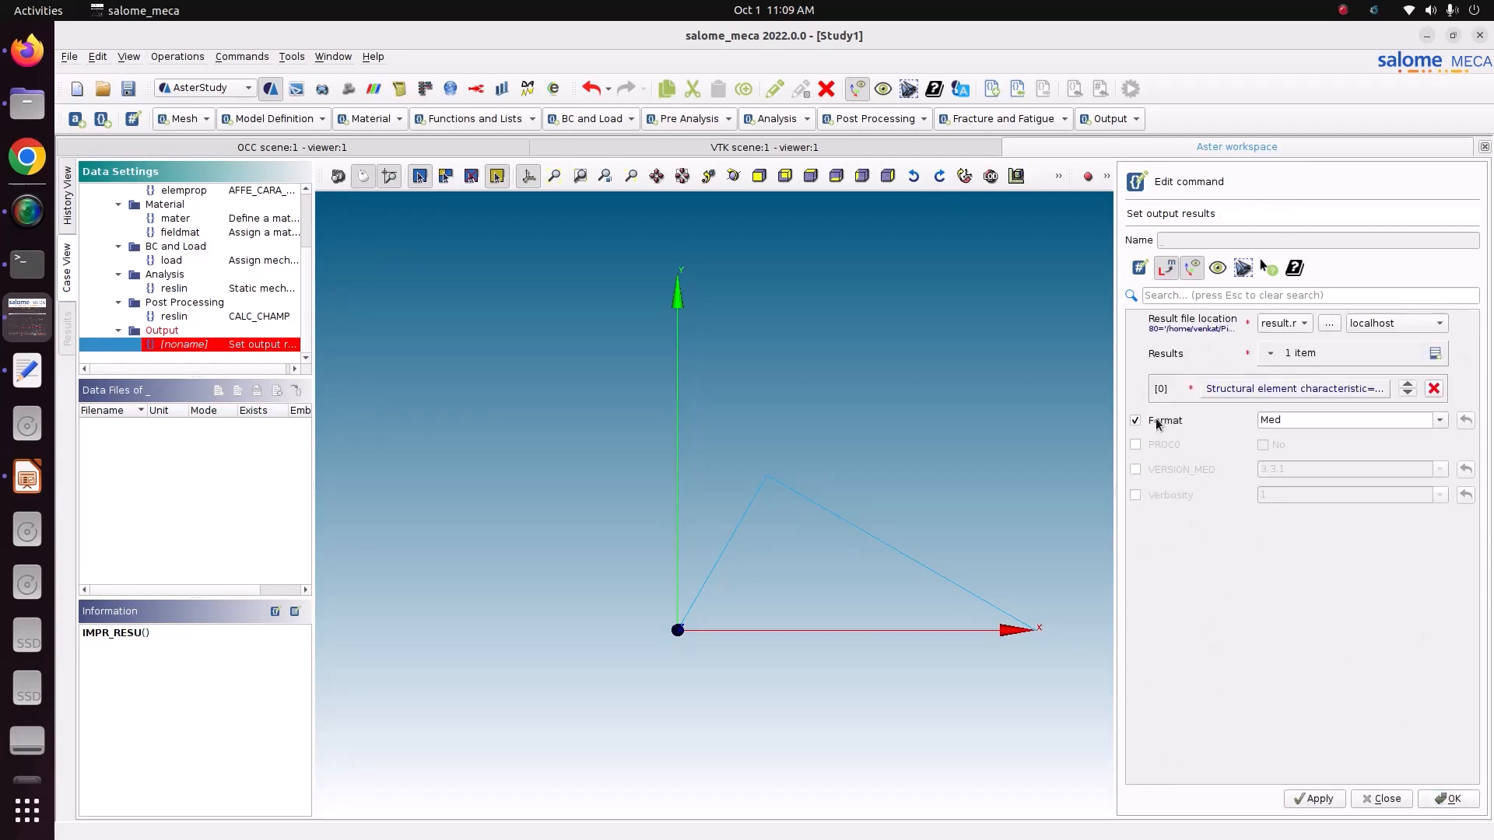
pyautogui.click(1323, 801)
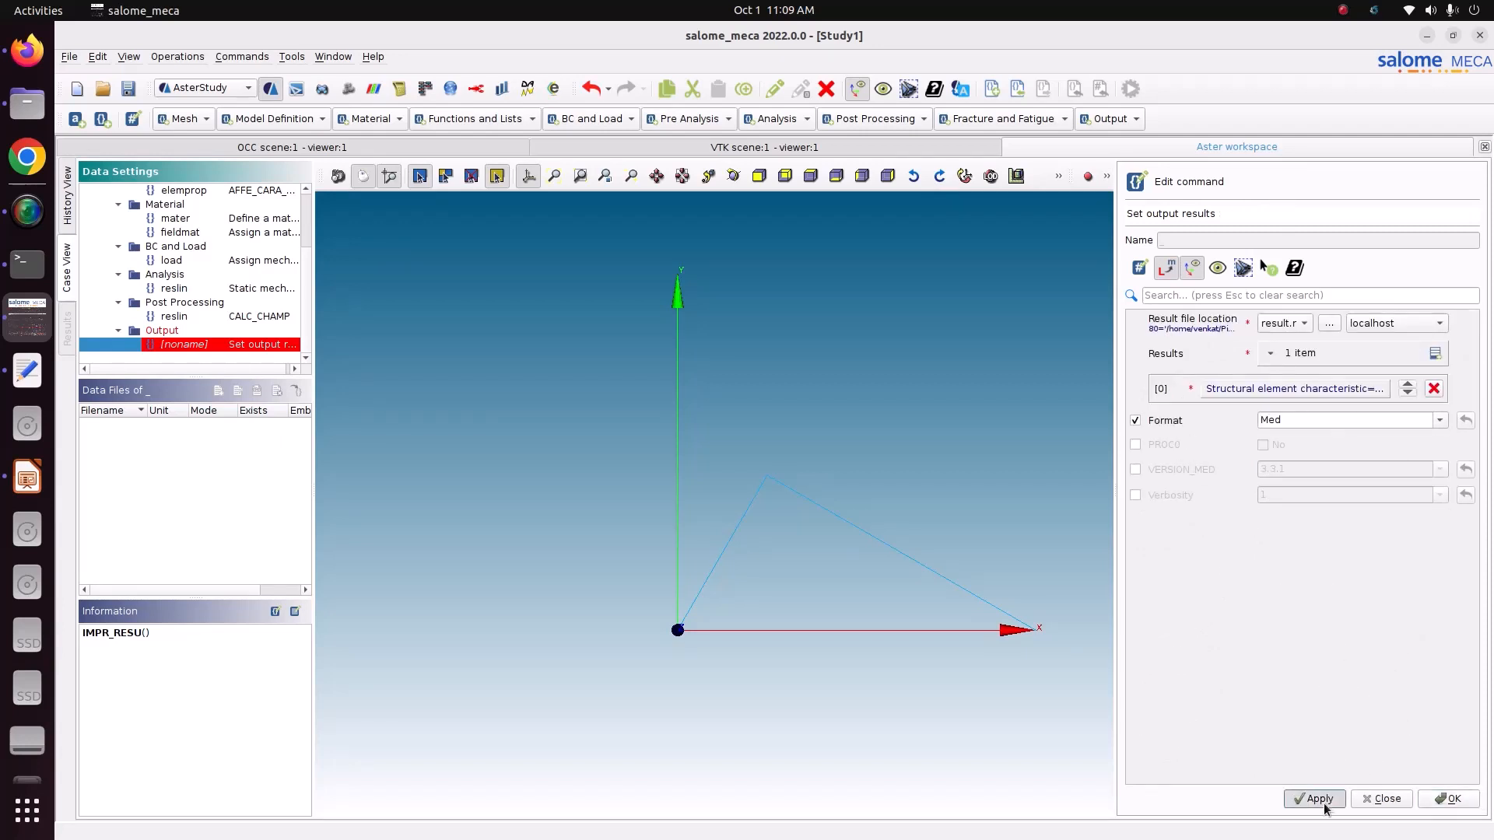
pyautogui.click(1444, 803)
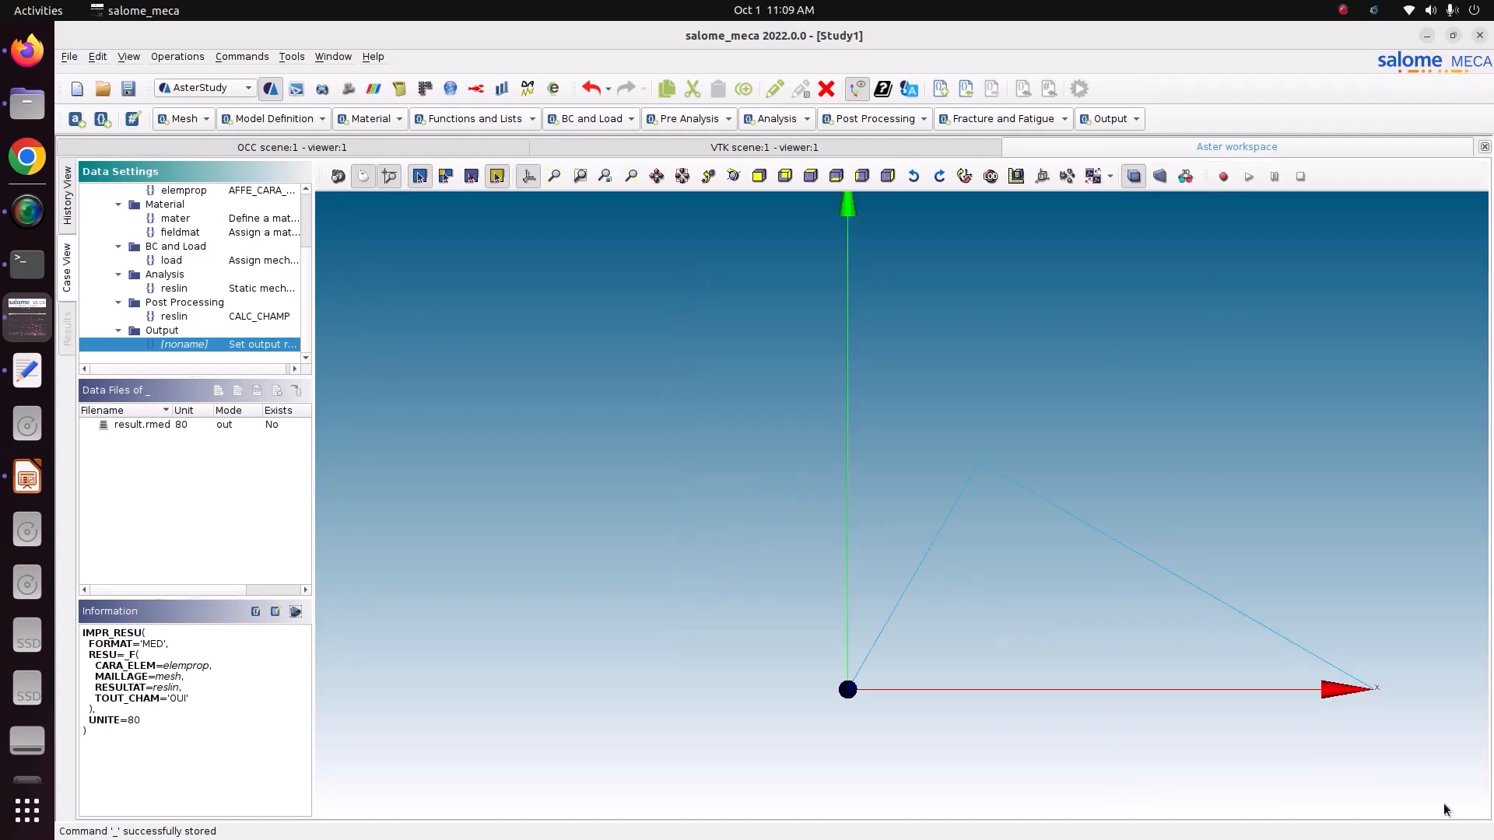
# Step: Mark Stage_1 of the current case for execution, toggle its Reusable option, and set auto refresh to 5s
pyautogui.scroll(2, 199, 345)
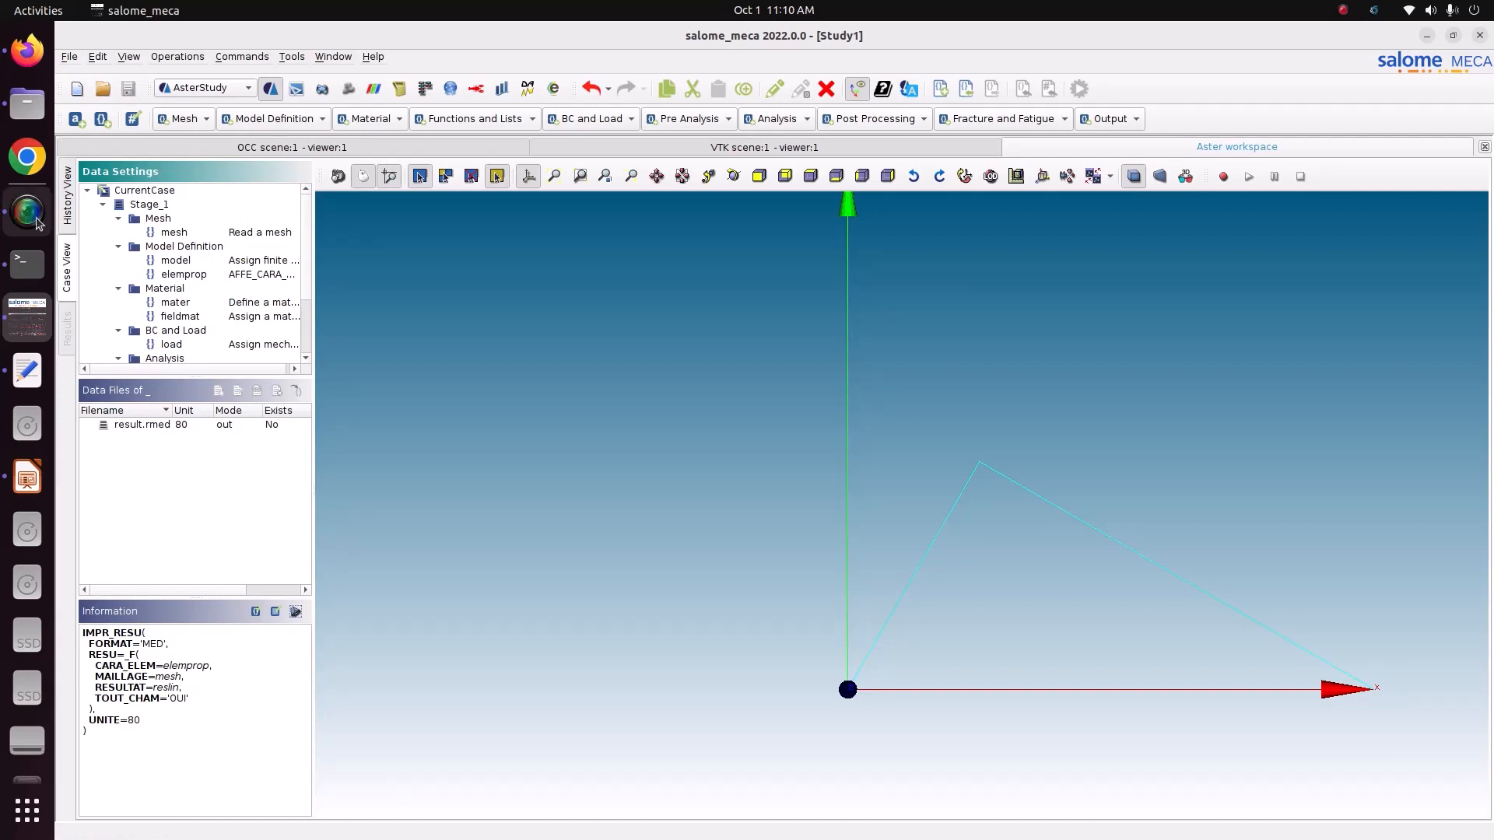
pyautogui.click(65, 220)
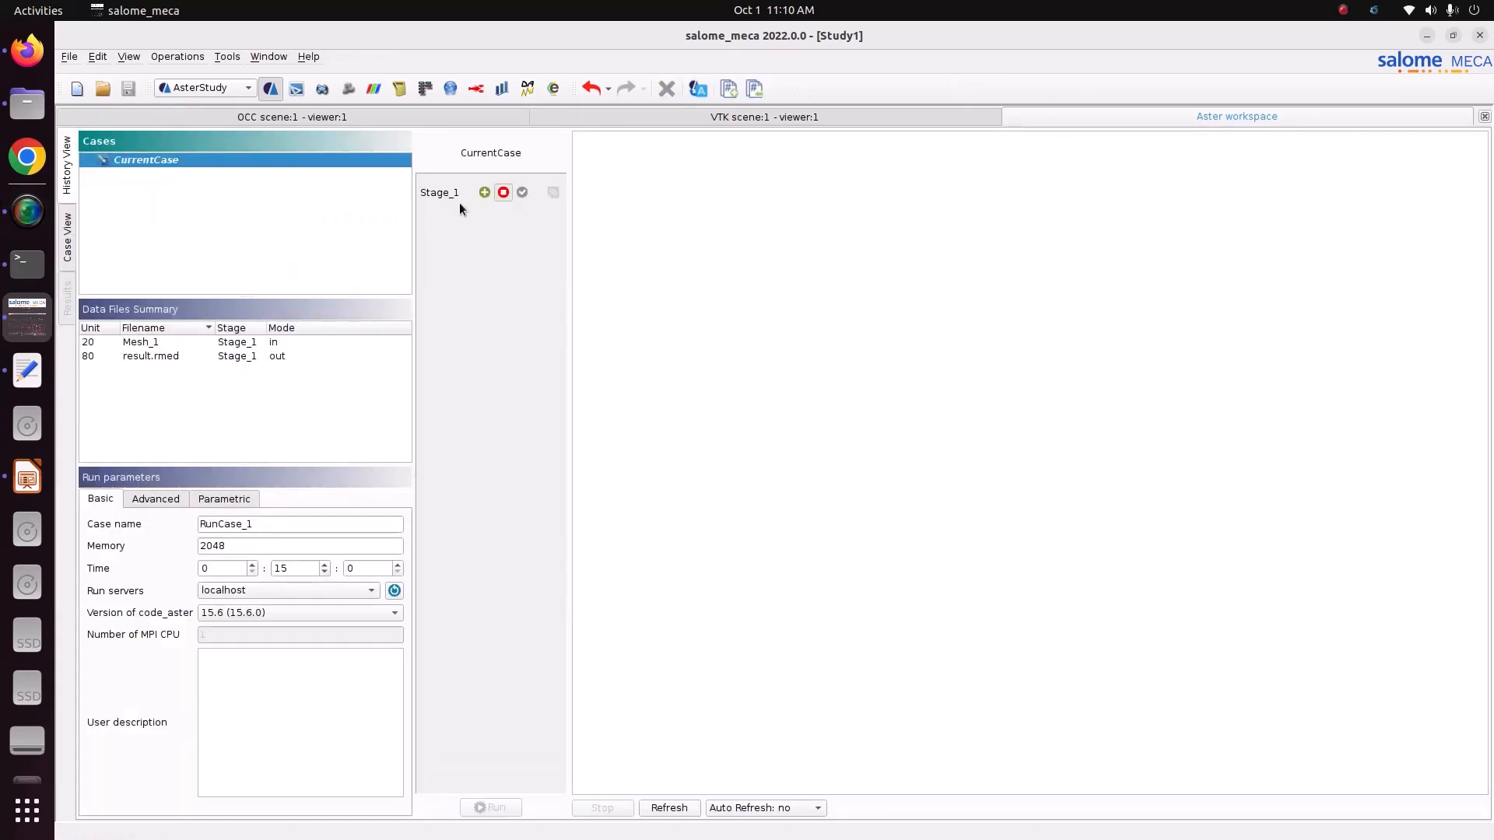
pyautogui.click(483, 193)
pyautogui.click(553, 193)
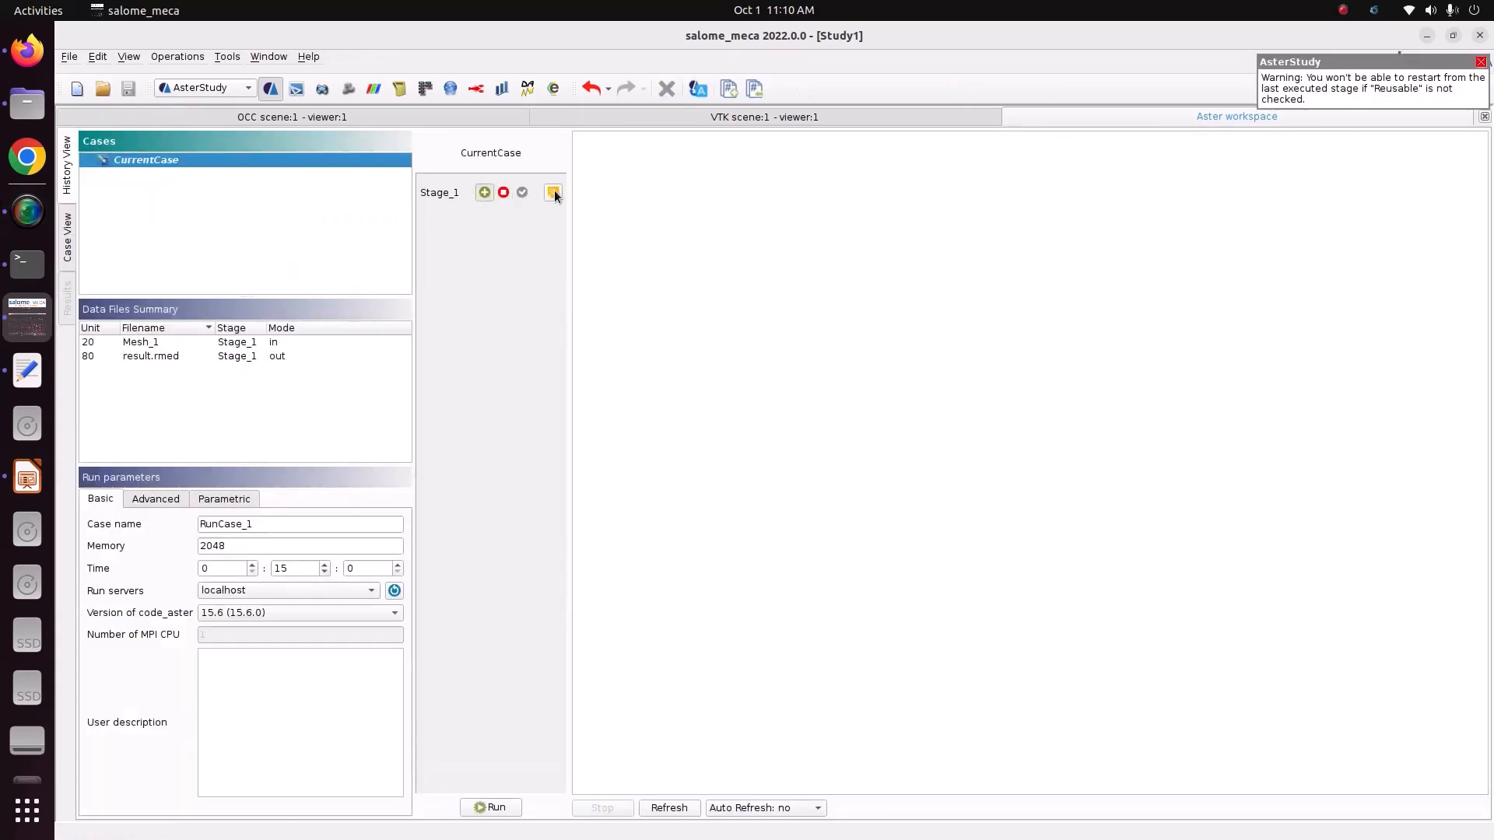
pyautogui.click(738, 812)
pyautogui.click(792, 739)
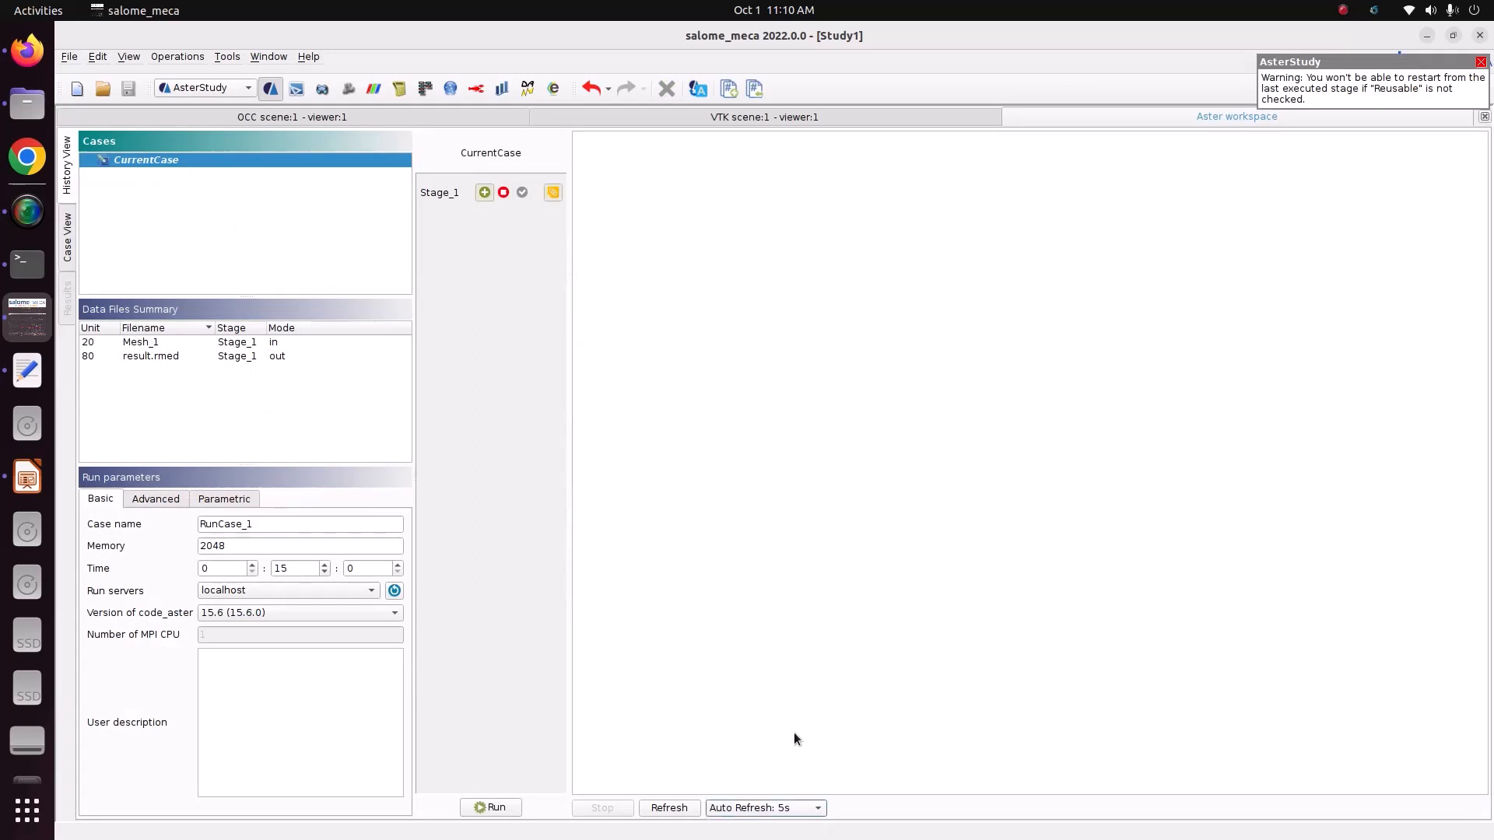
# Step: Run the current case and review the end of the calculation's output log
pyautogui.click(490, 808)
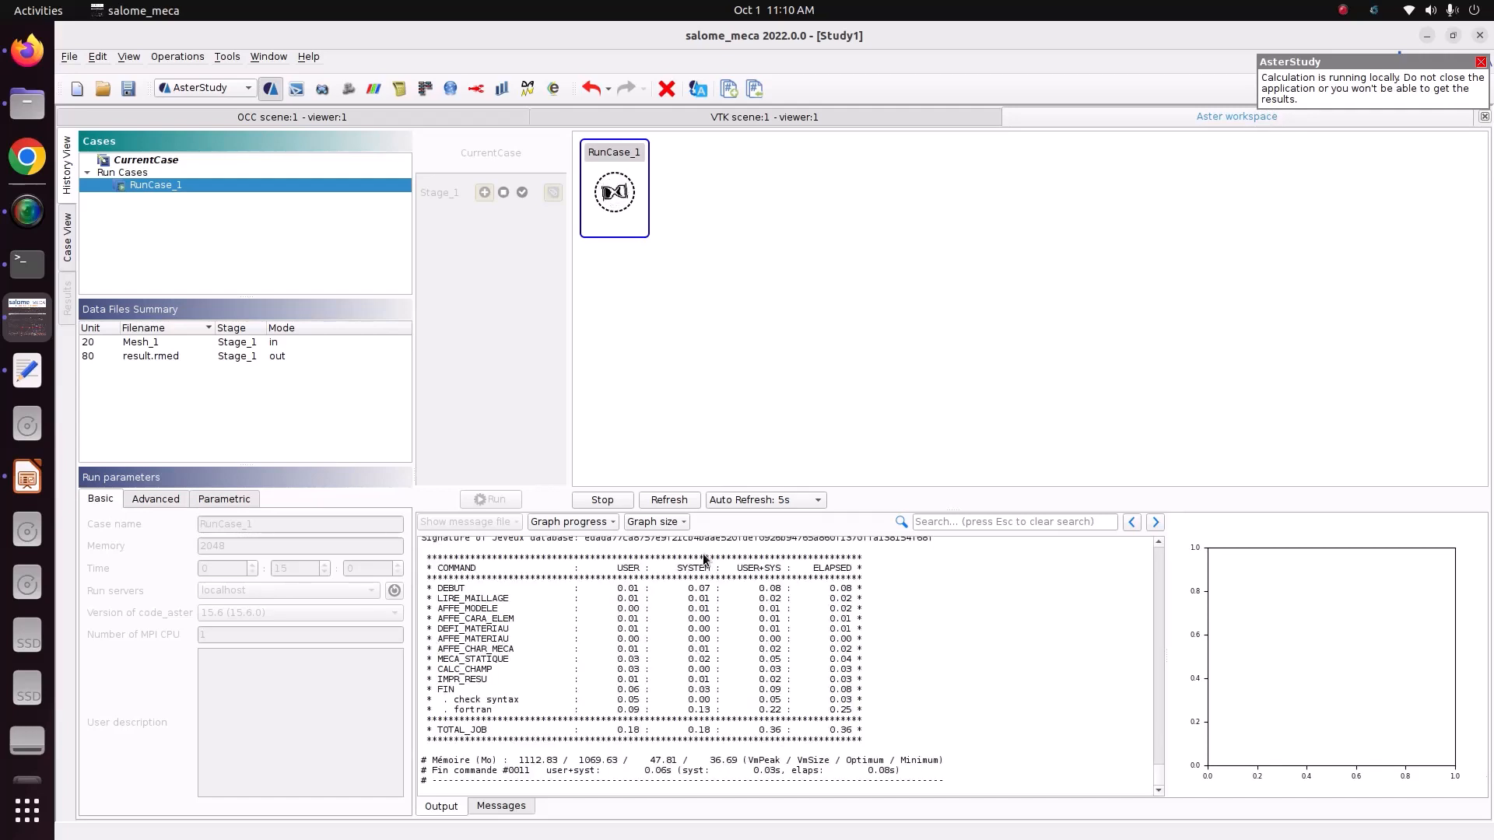
pyautogui.scroll(-1, 714, 684)
pyautogui.scroll(9, 714, 685)
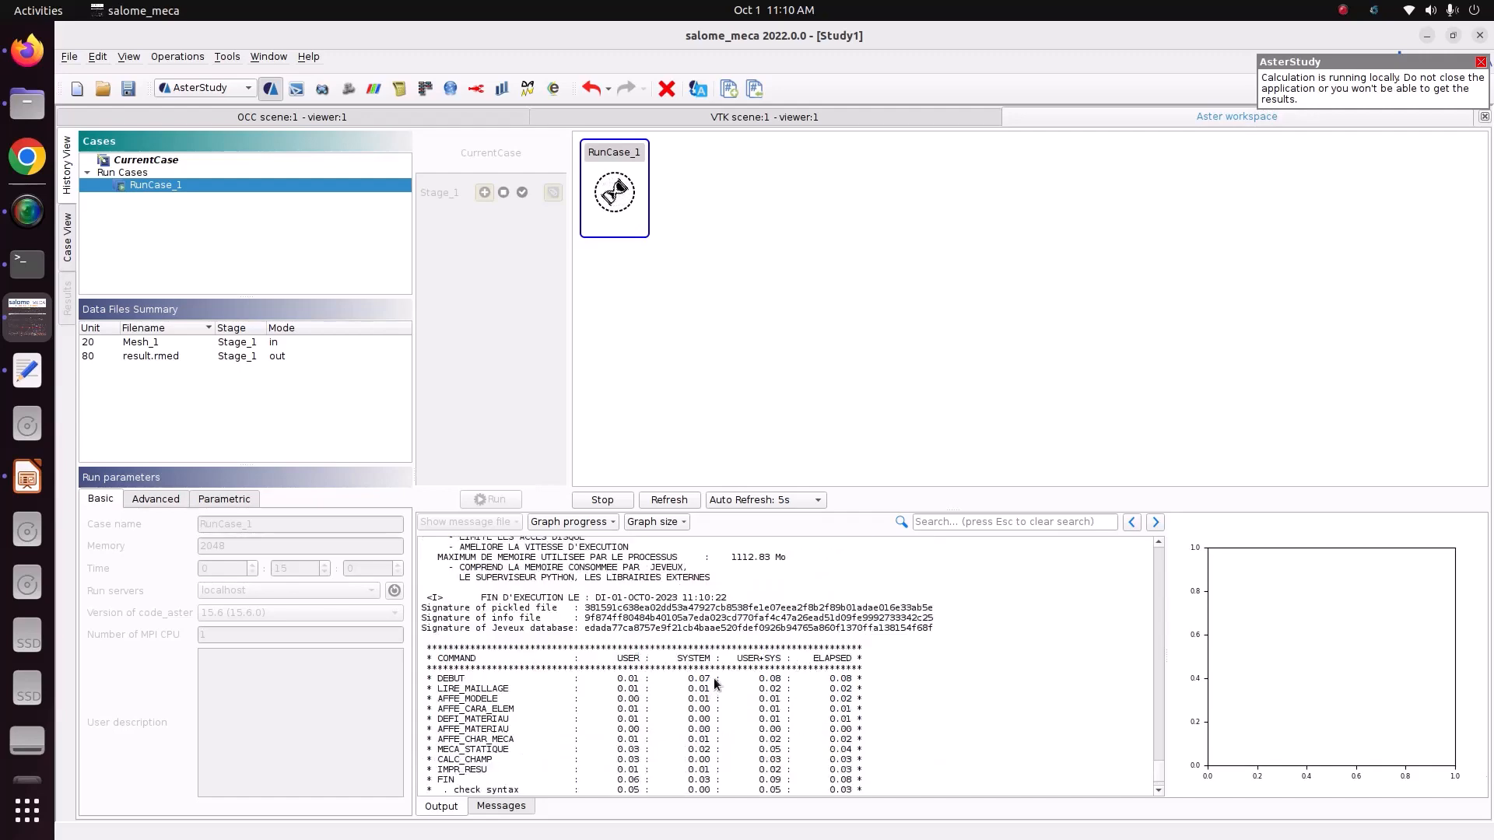
pyautogui.scroll(-9, 714, 685)
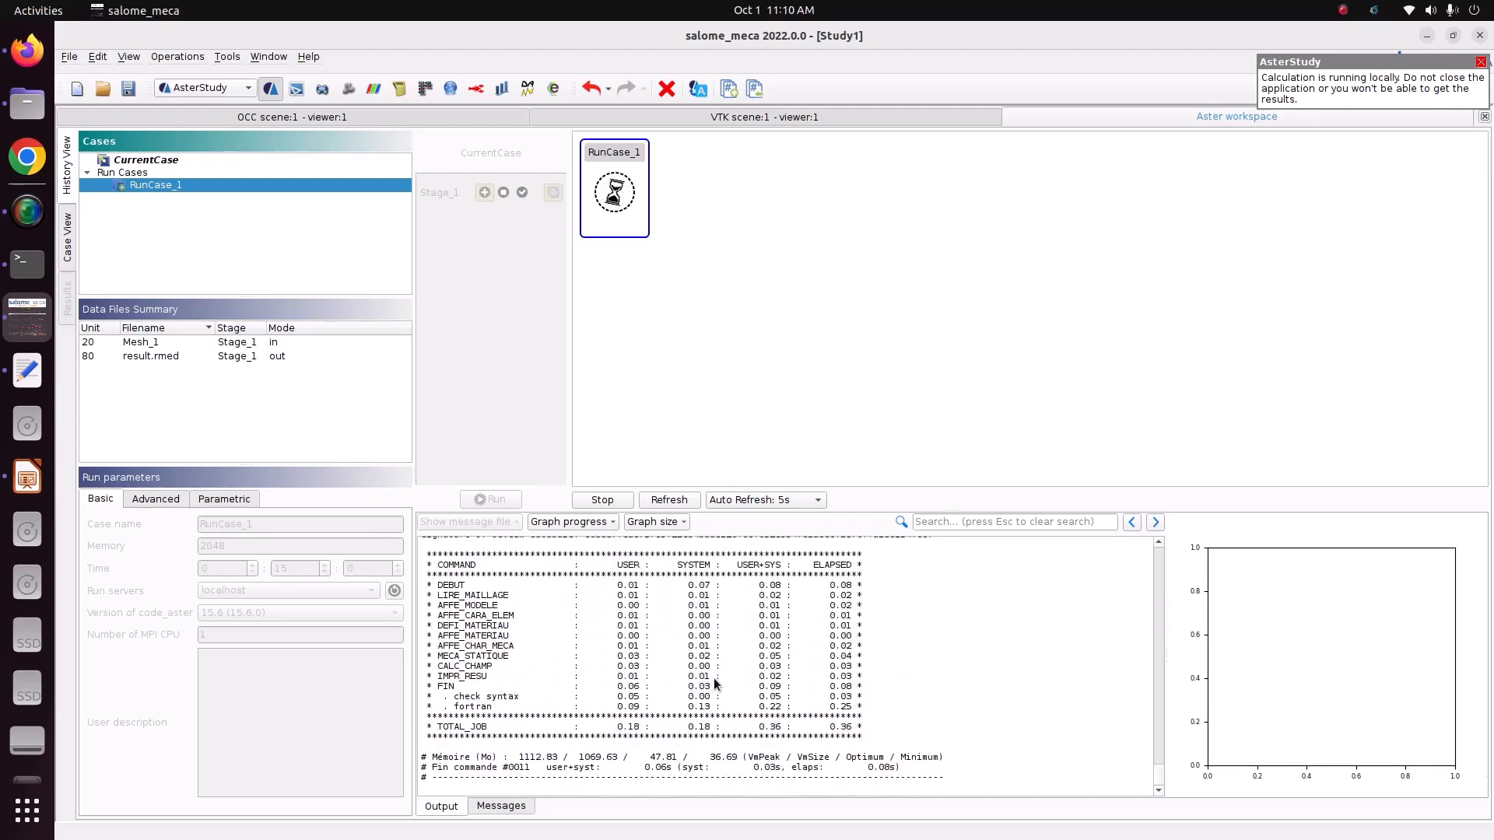
# Step: Check the run's message list, then review the output log through to the job diagnostic at its end
pyautogui.click(500, 806)
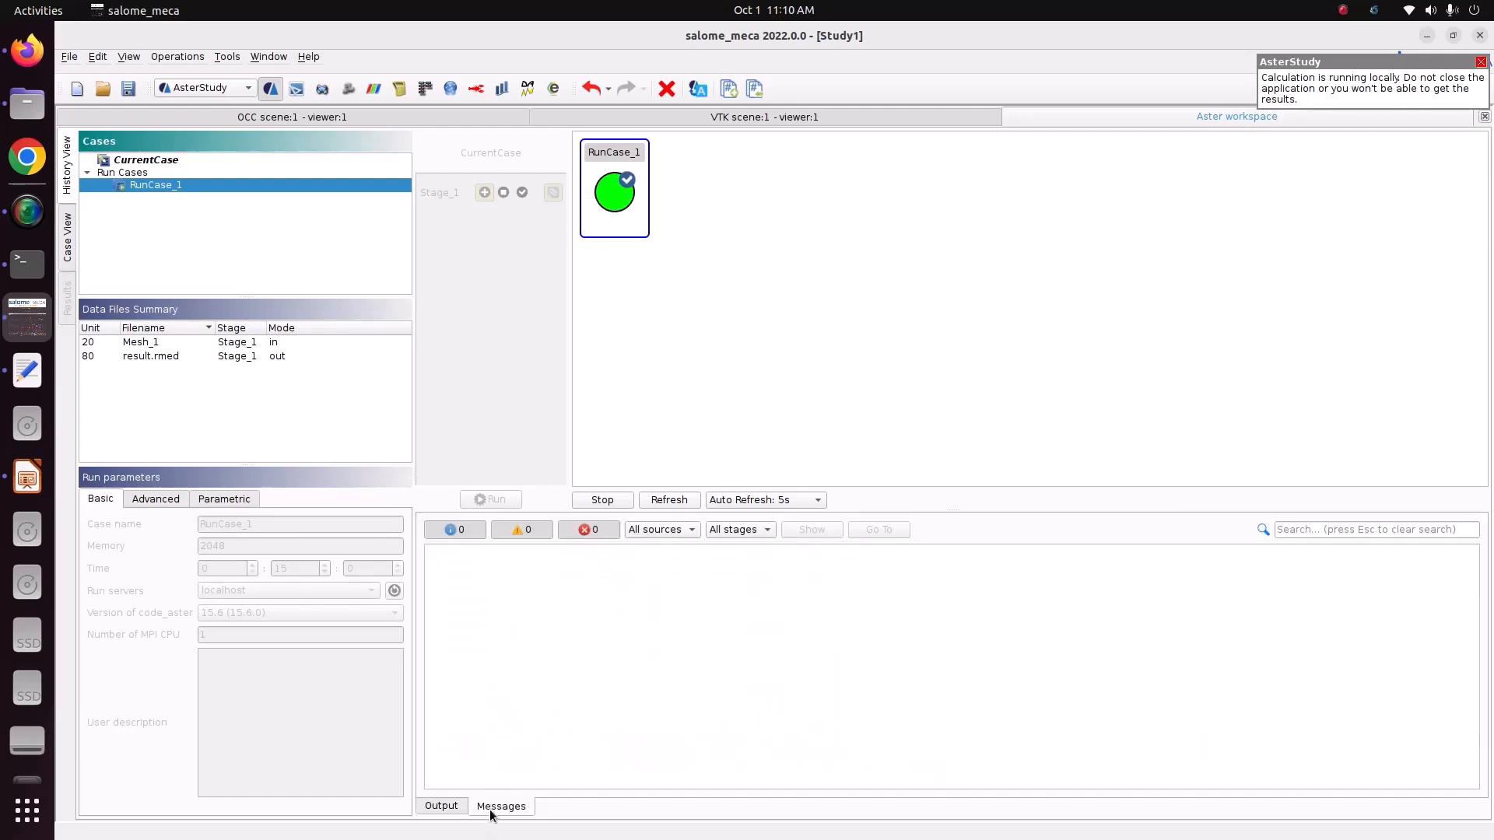
pyautogui.click(465, 806)
pyautogui.scroll(-10, 584, 688)
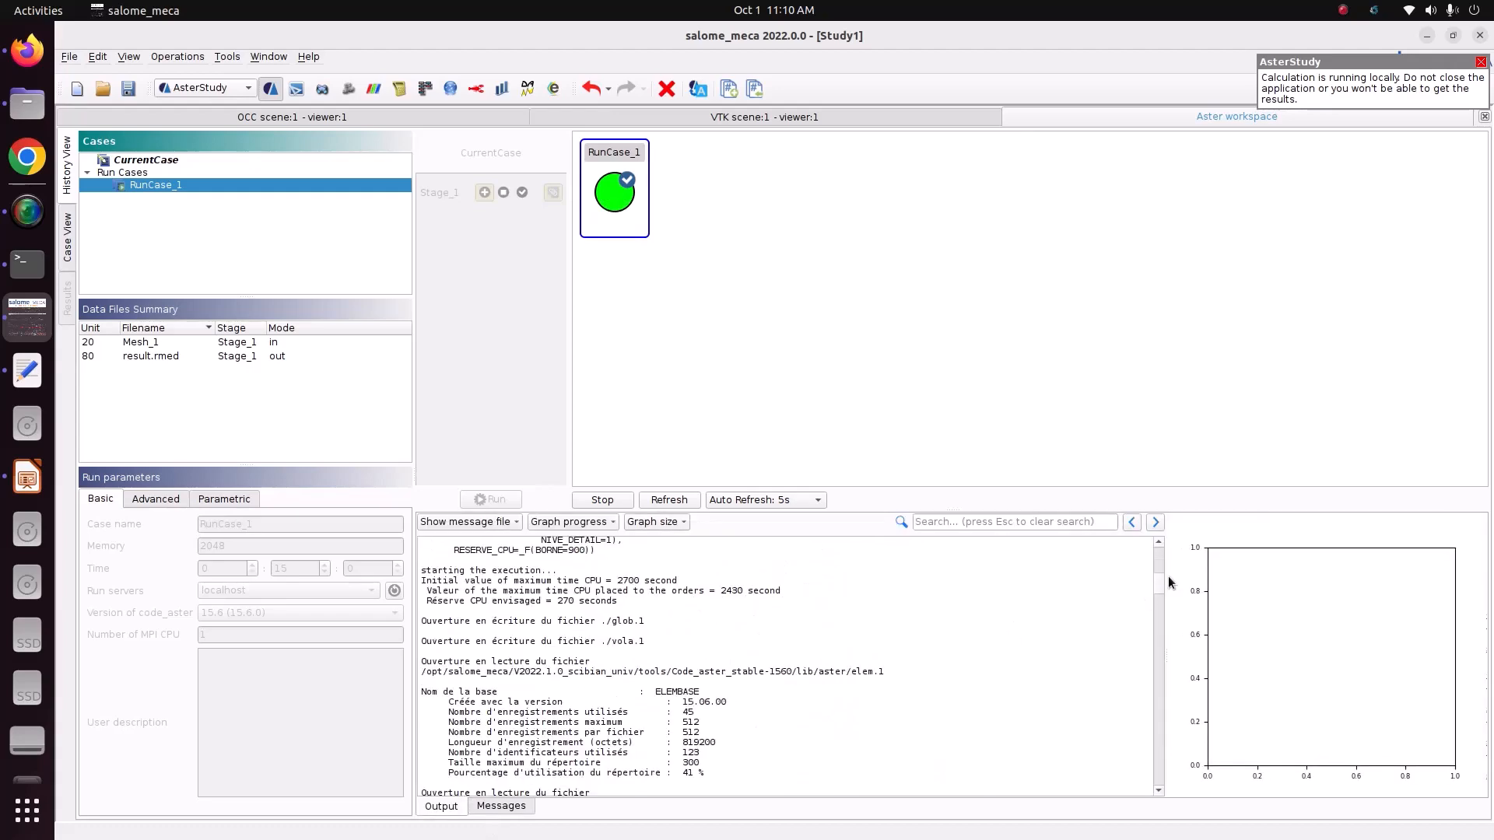
pyautogui.scroll(-15, 1149, 584)
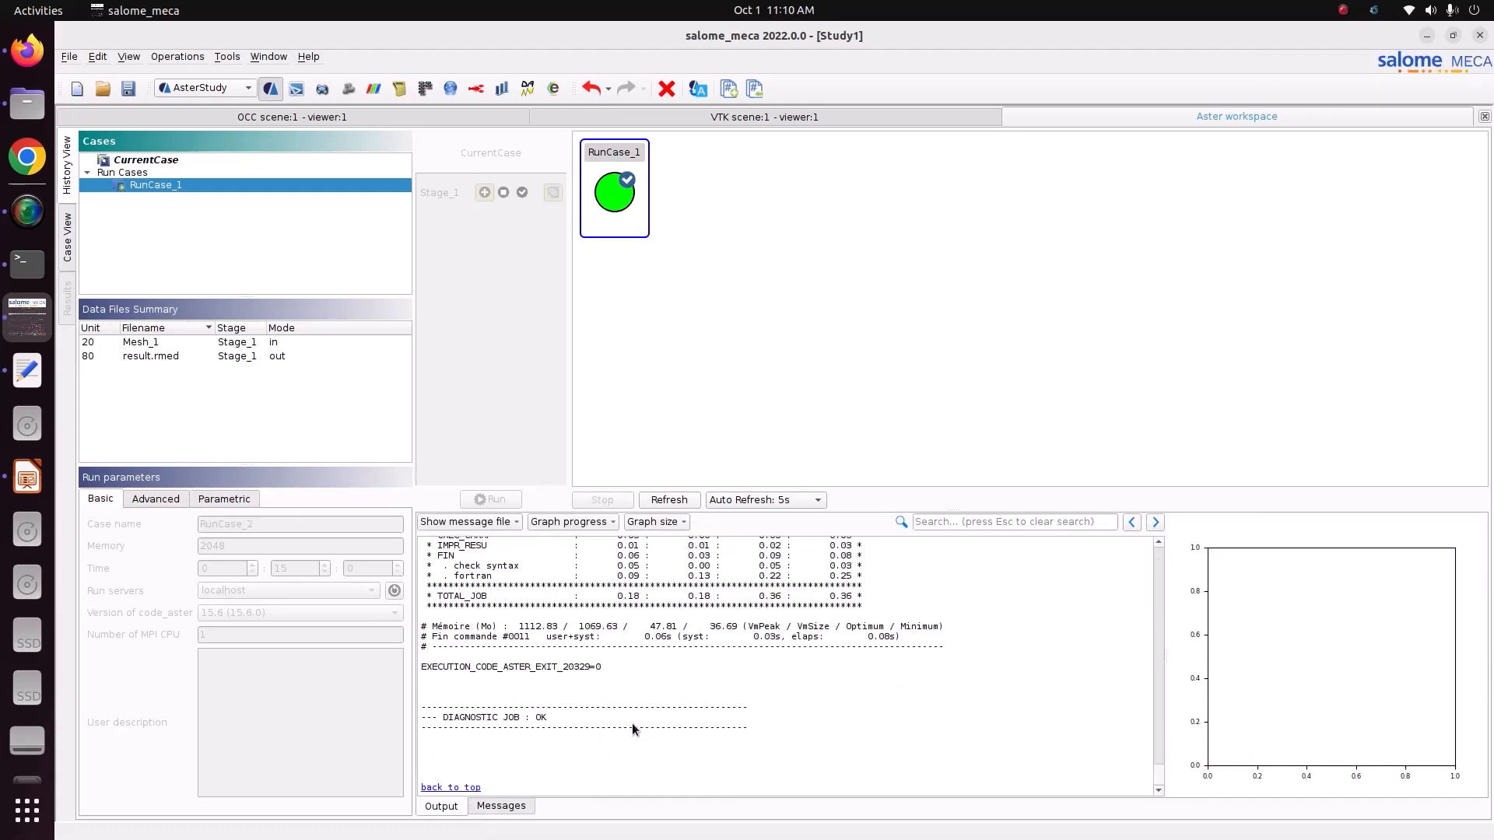
pyautogui.scroll(5, 638, 722)
pyautogui.scroll(-5, 640, 721)
# Step: Open the Stage_1 'message' file in the text editor, review its final statistics, and close the editor
pyautogui.click(482, 523)
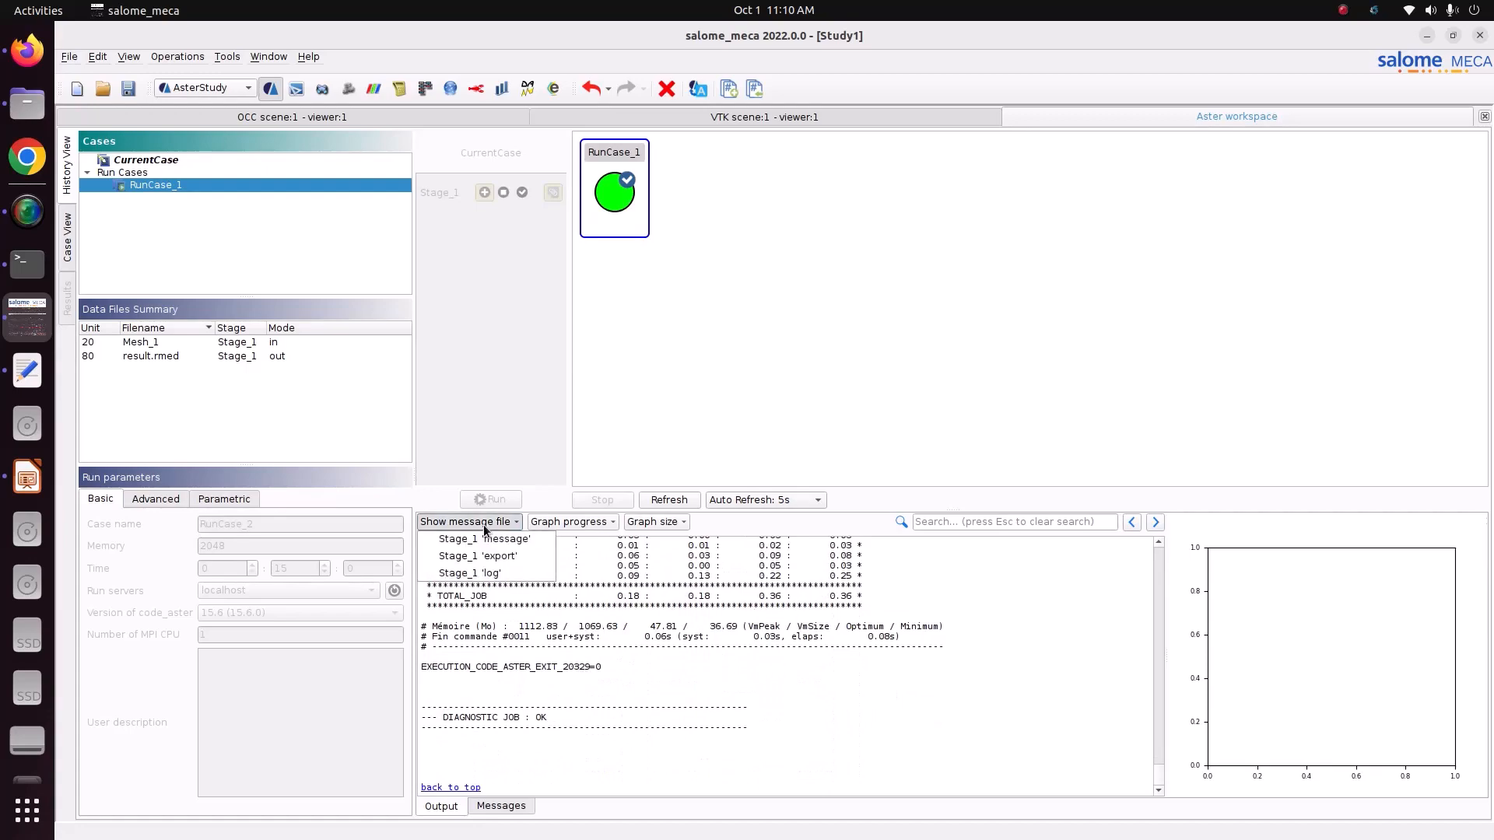
pyautogui.click(498, 539)
pyautogui.scroll(-5, 1490, 181)
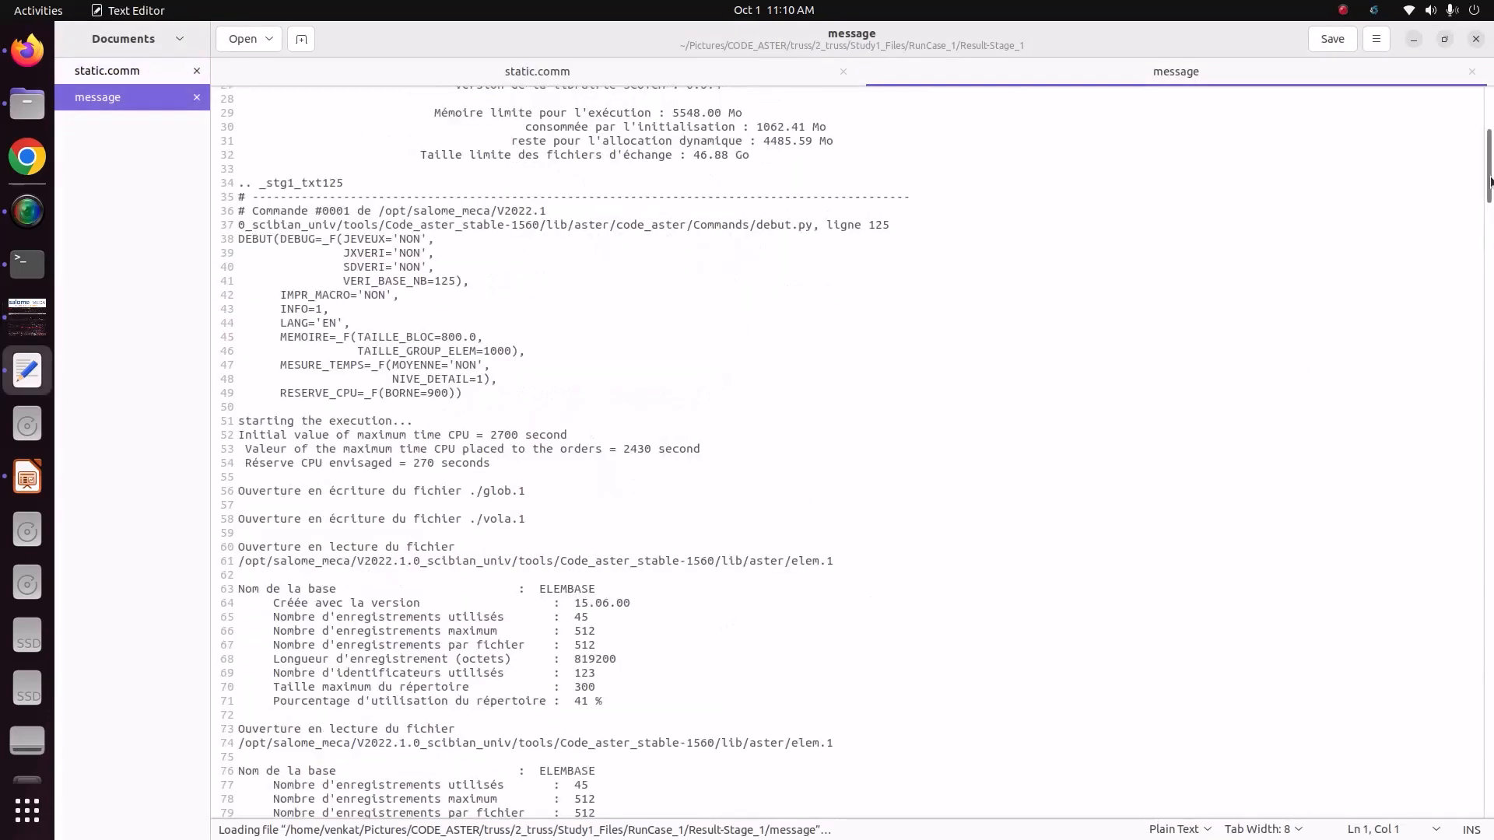
pyautogui.moveTo(1490, 181); pyautogui.dragTo(1490, 801)
pyautogui.scroll(9, 466, 317)
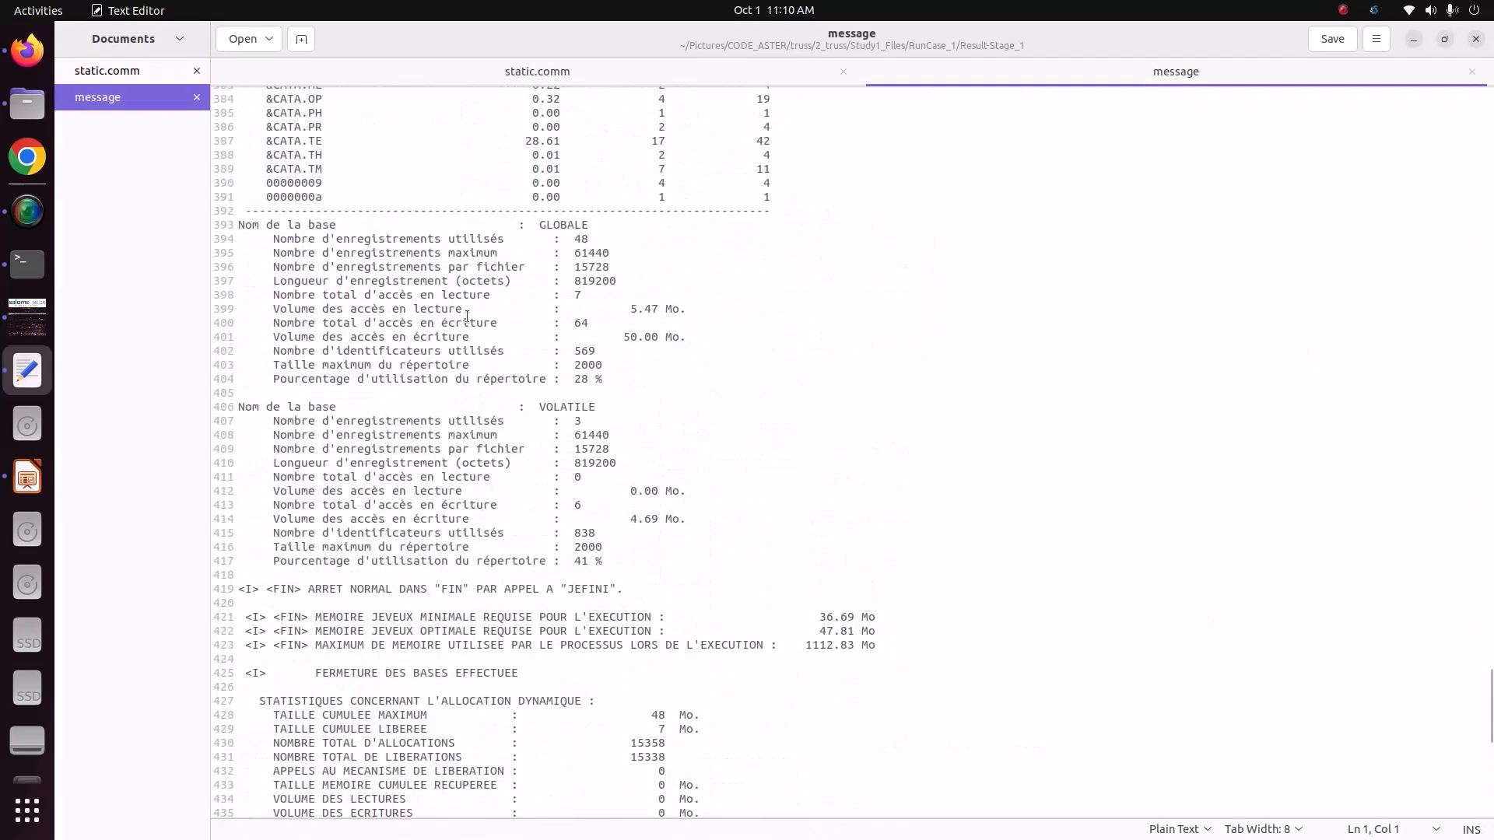
pyautogui.scroll(5, 467, 316)
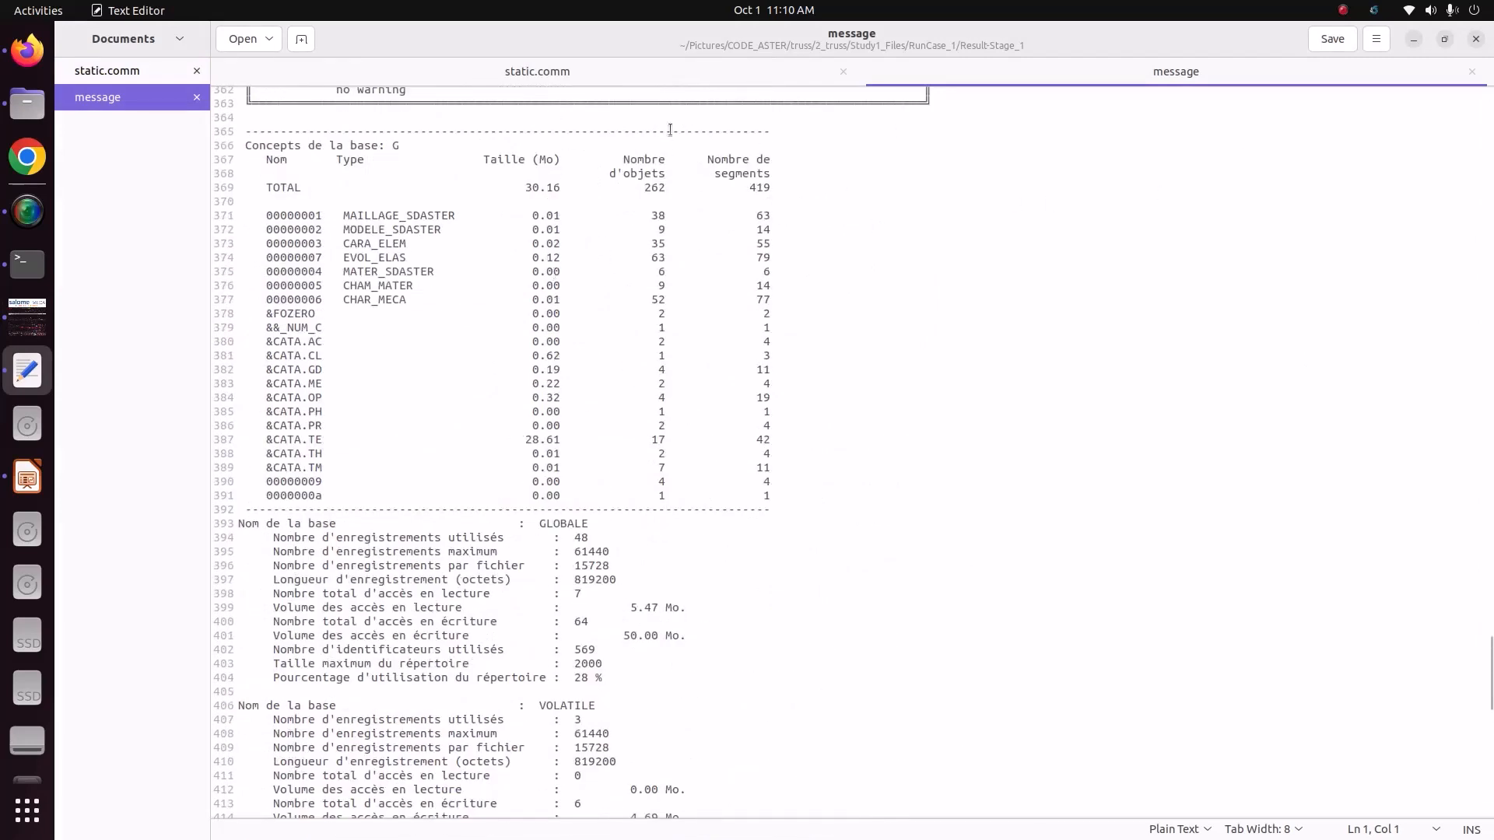
pyautogui.click(1471, 70)
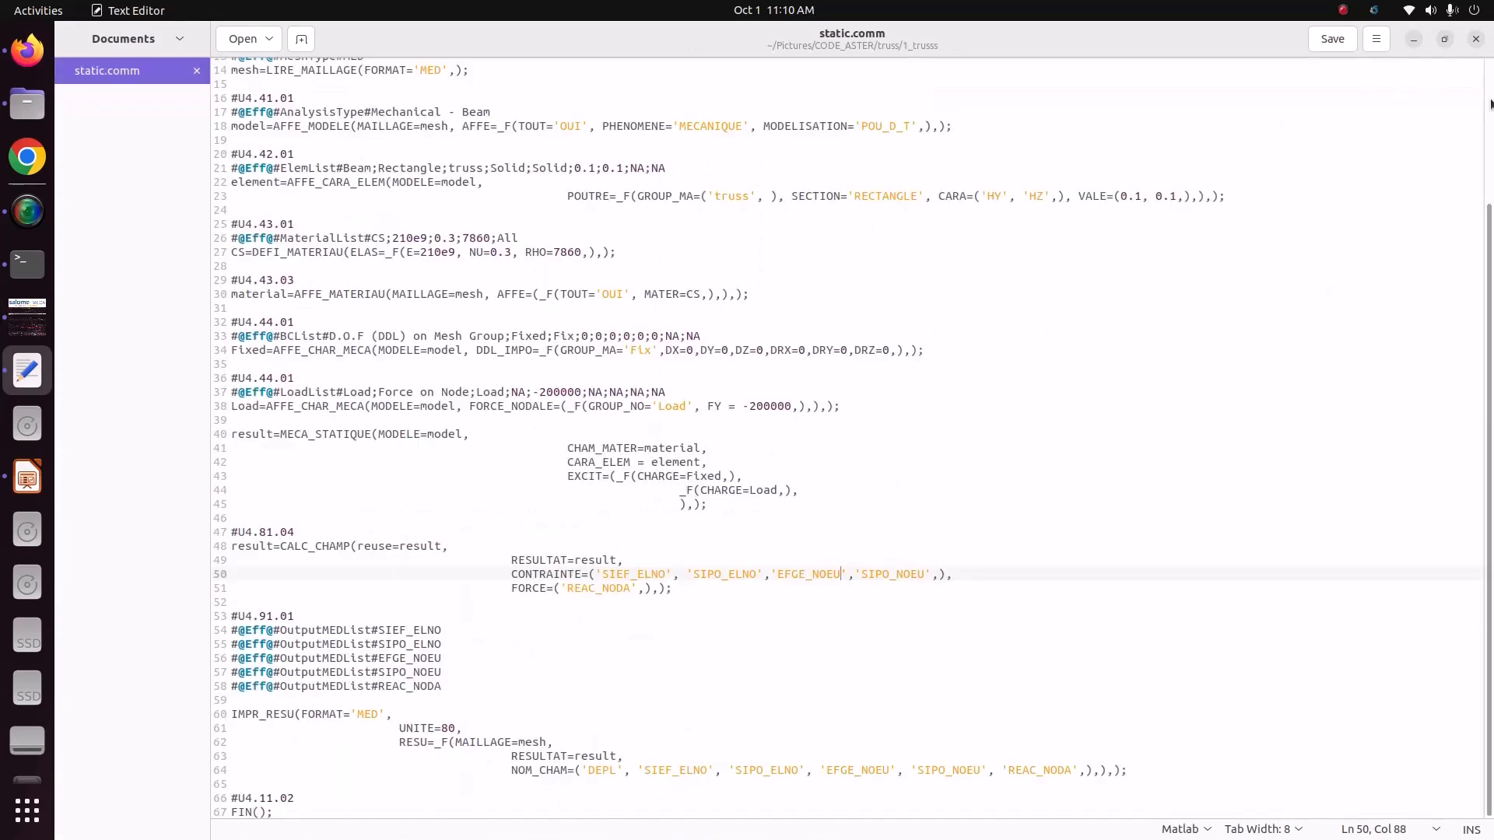
pyautogui.click(1475, 39)
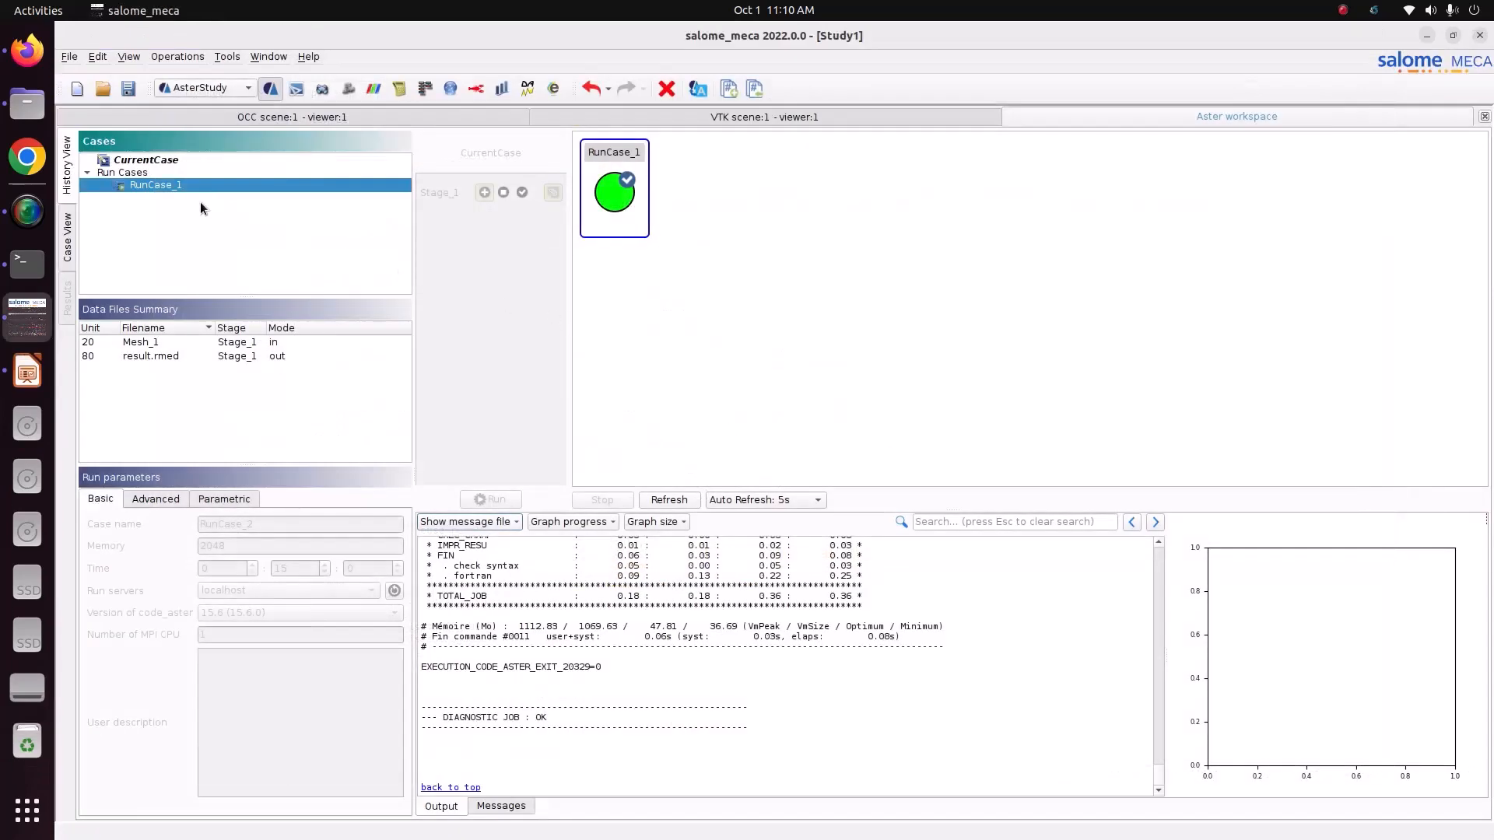
# Step: Switch to the ParaVIS module and load result.rmed from the CODE_ASTER/truss/2_truss folder with its fields applied
pyautogui.click(196, 92)
pyautogui.click(198, 154)
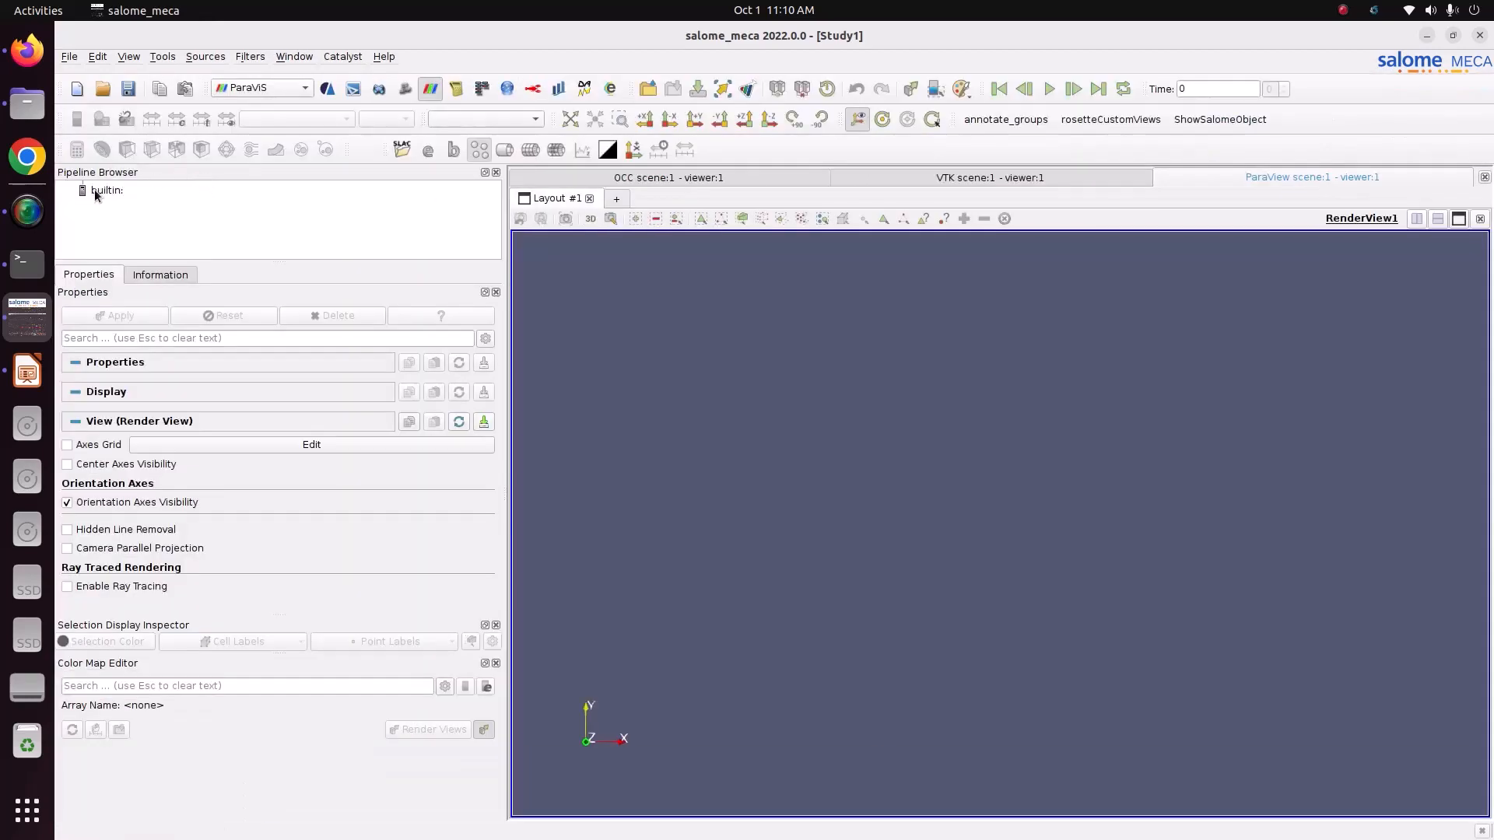
pyautogui.rightClick(93, 190)
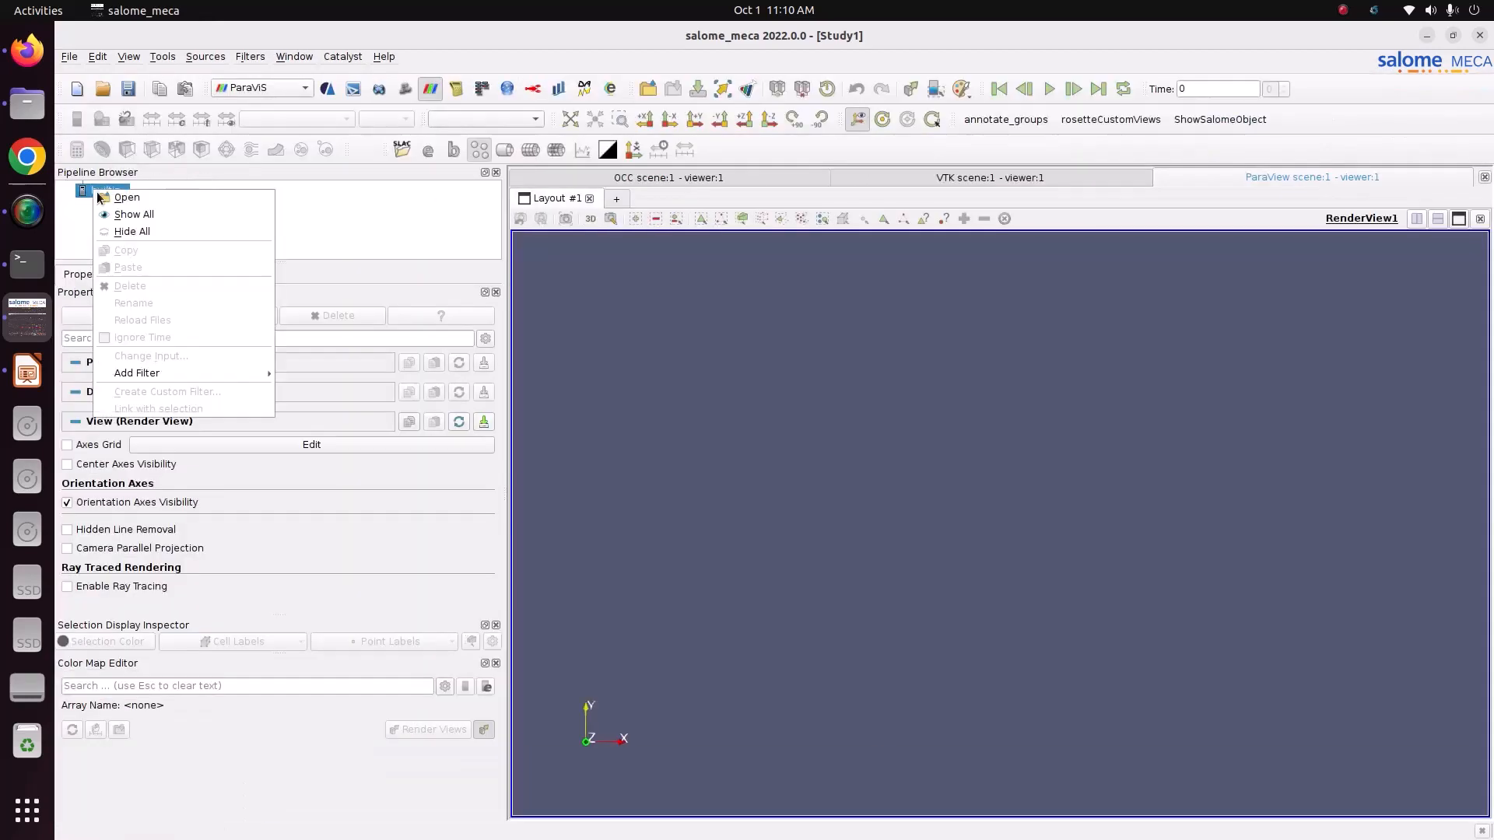
pyautogui.click(117, 203)
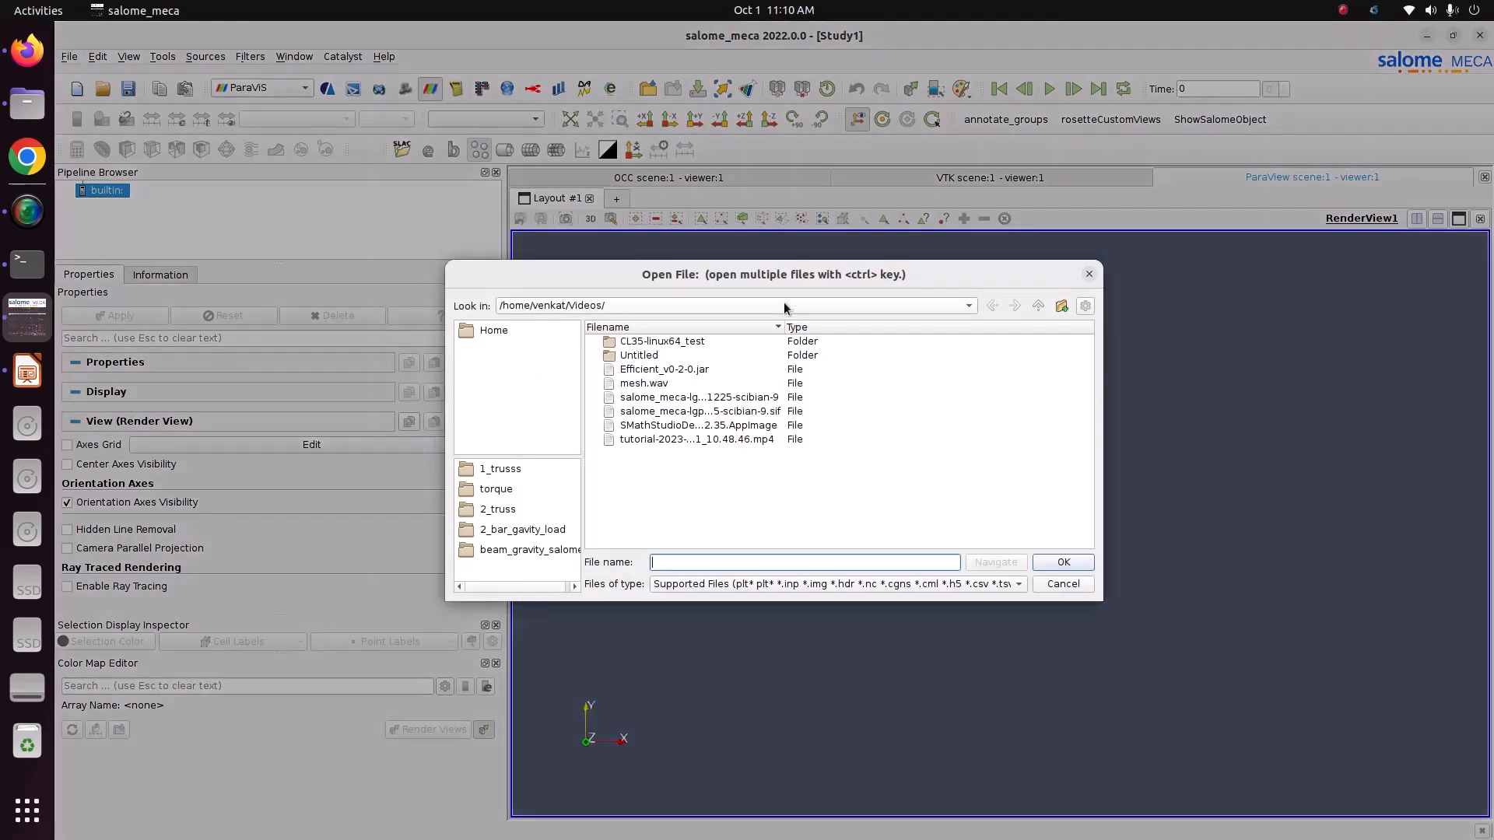
pyautogui.click(785, 306)
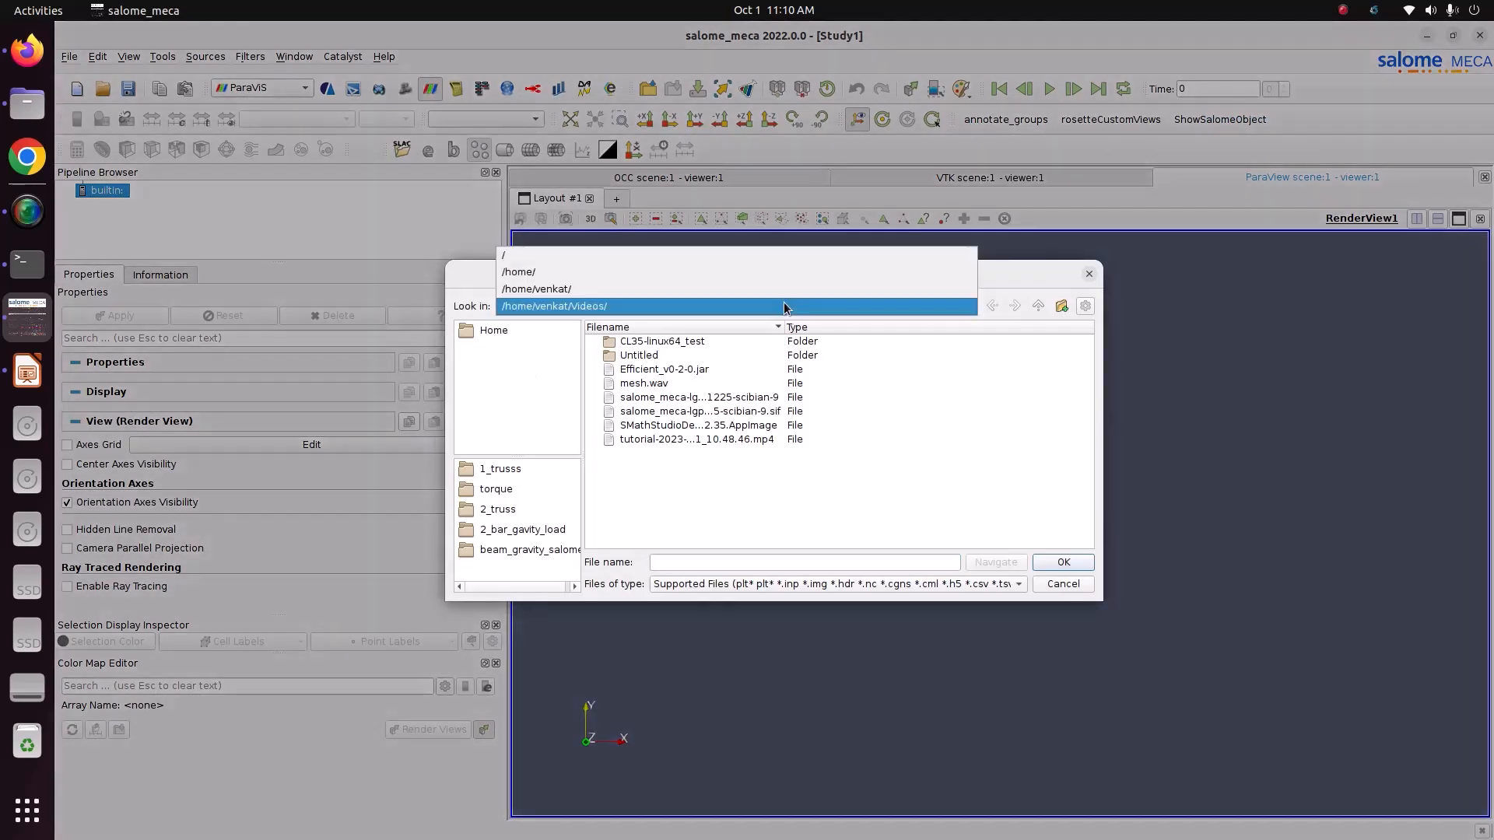
pyautogui.click(779, 292)
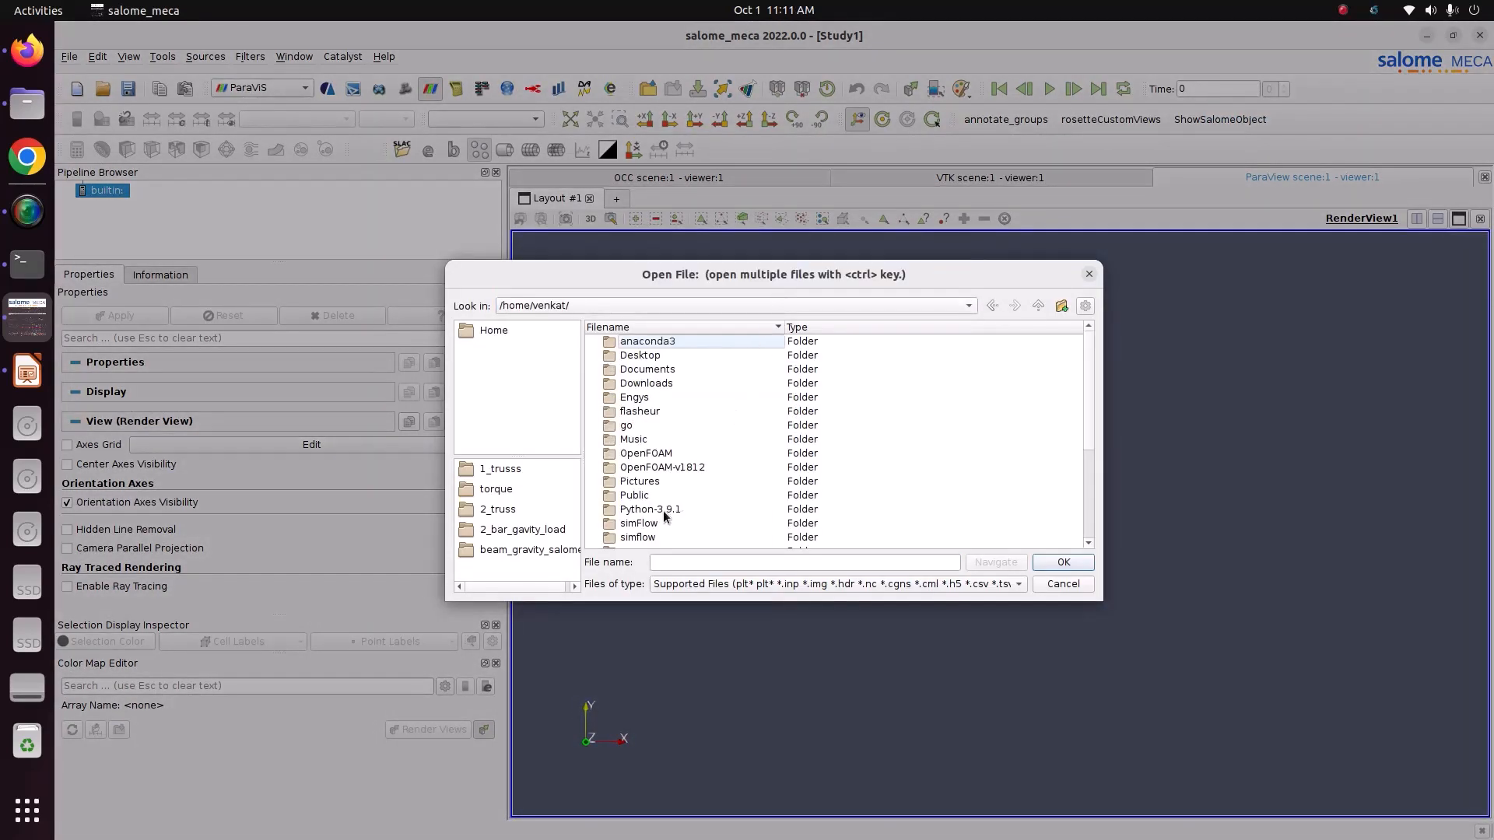
pyautogui.doubleClick(644, 481)
pyautogui.doubleClick(644, 344)
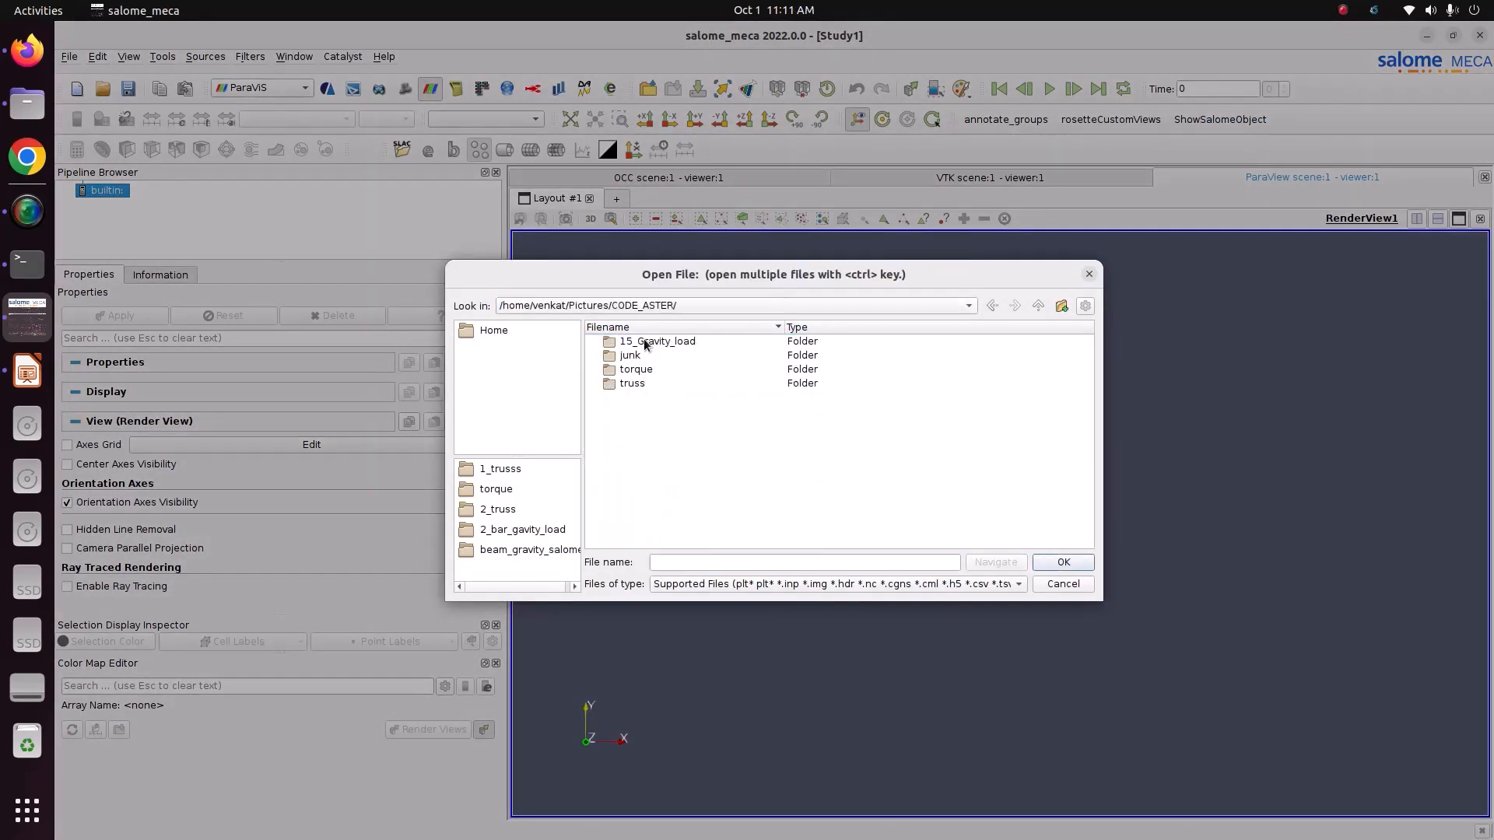
pyautogui.doubleClick(634, 383)
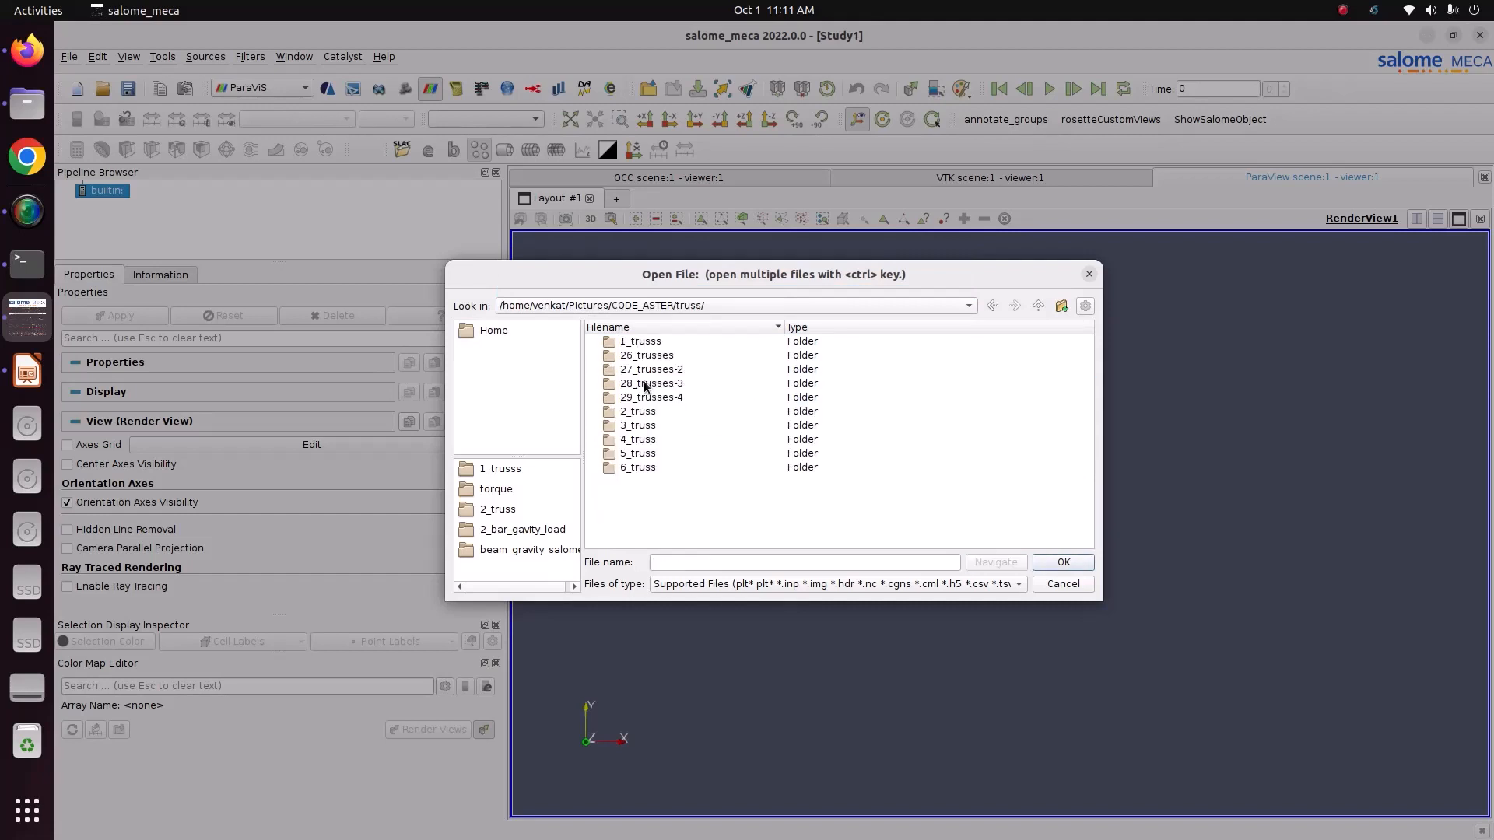
pyautogui.doubleClick(642, 411)
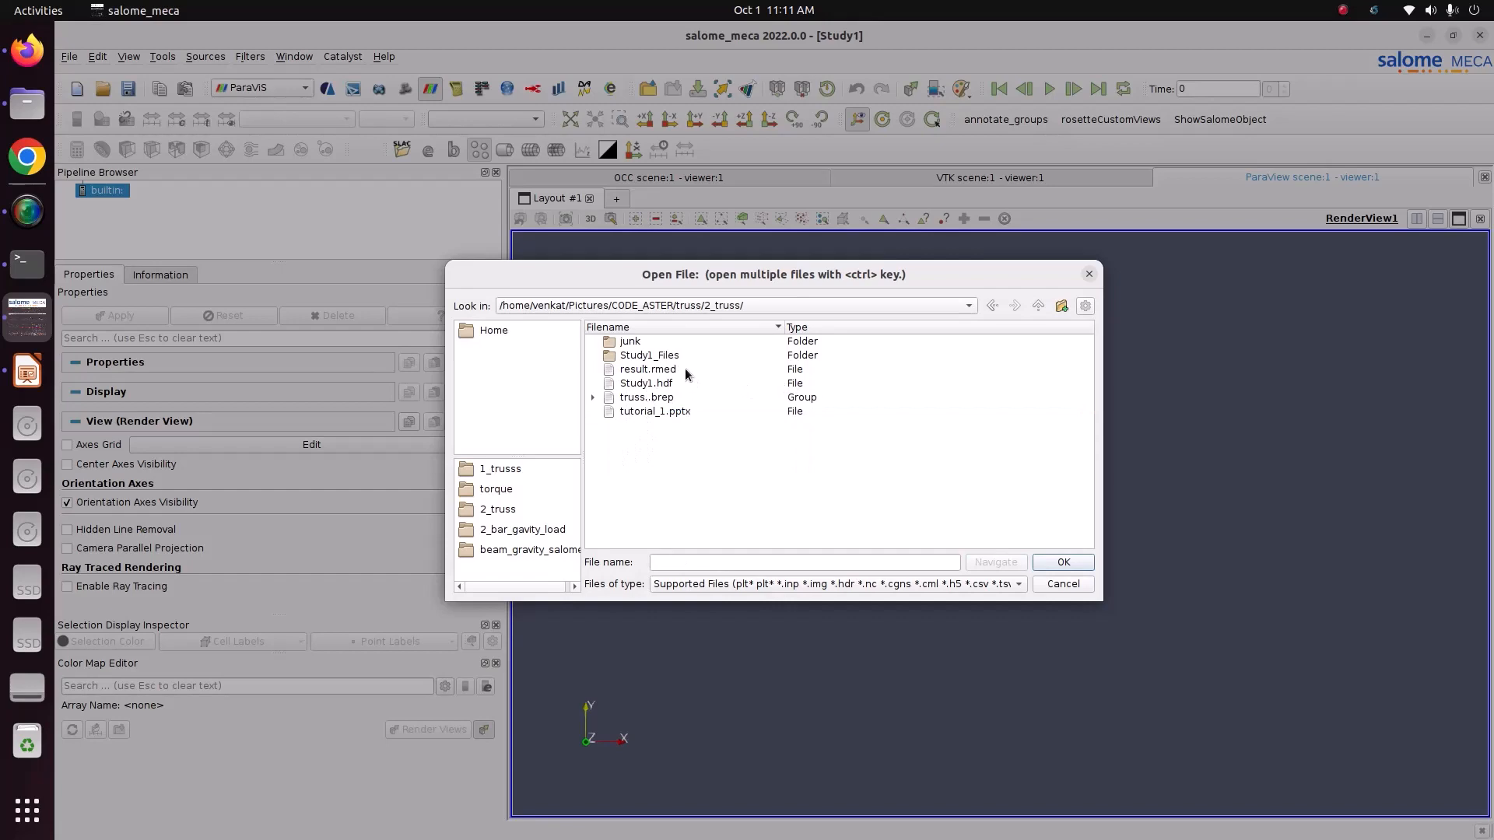
pyautogui.click(646, 370)
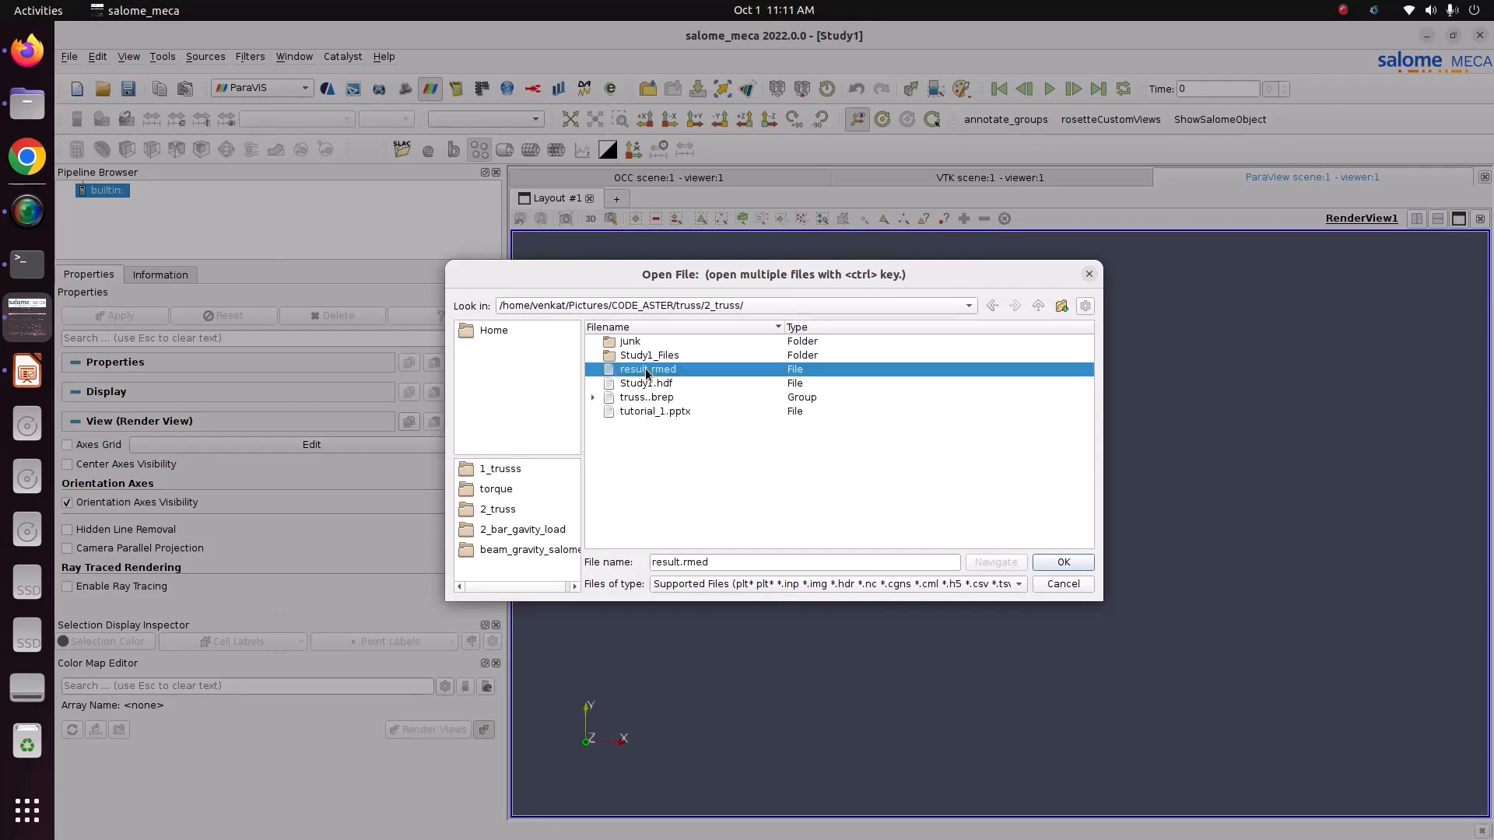
pyautogui.click(1063, 563)
pyautogui.click(128, 319)
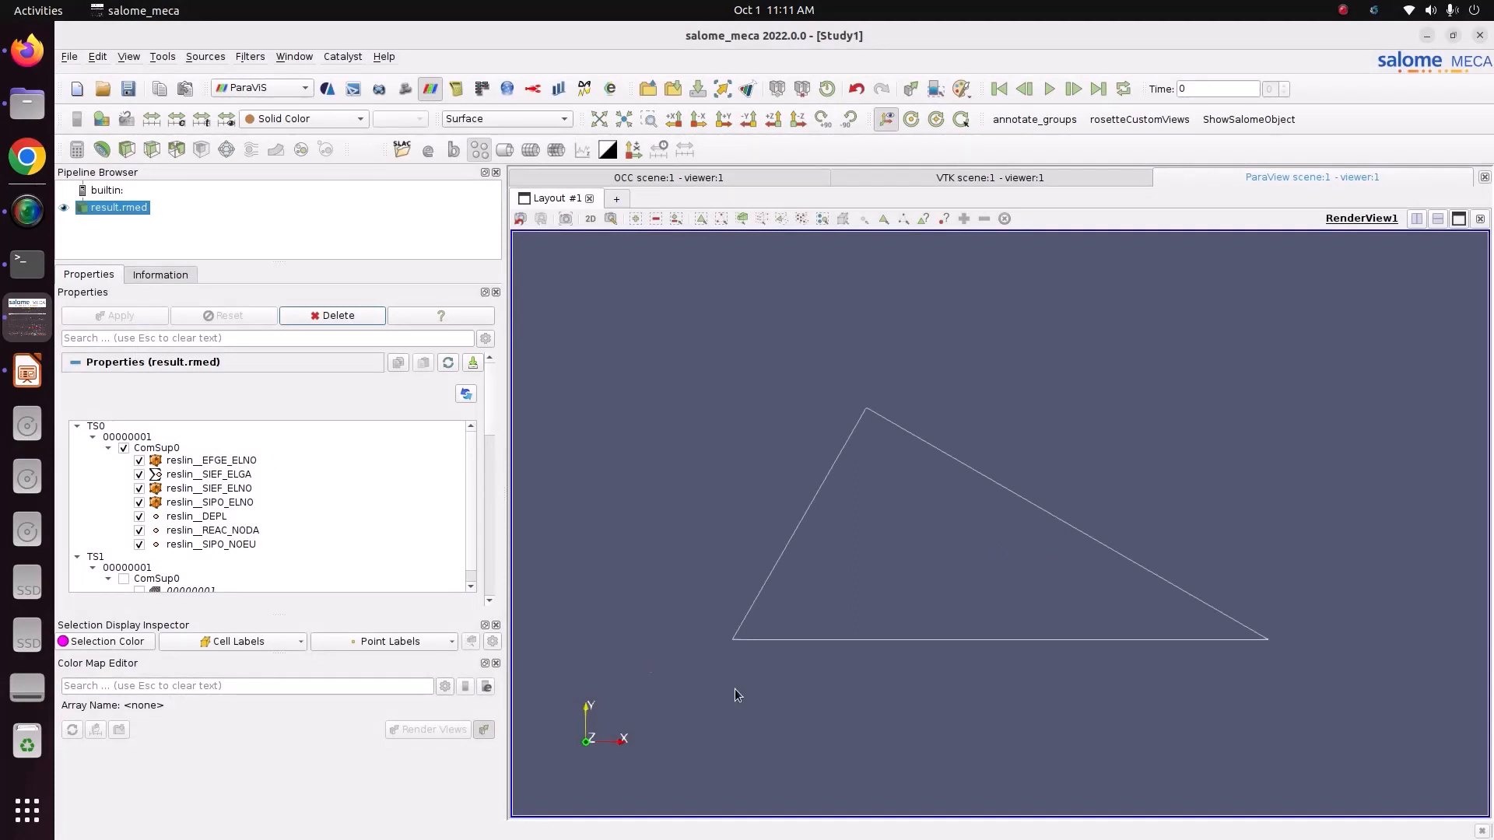
# Step: Color the truss by reslin__DEPL, reslin__REAC_NODA and reslin__SIPO_NOEU in turn to compare the fields, moving the reaction legend higher in the view
pyautogui.click(304, 119)
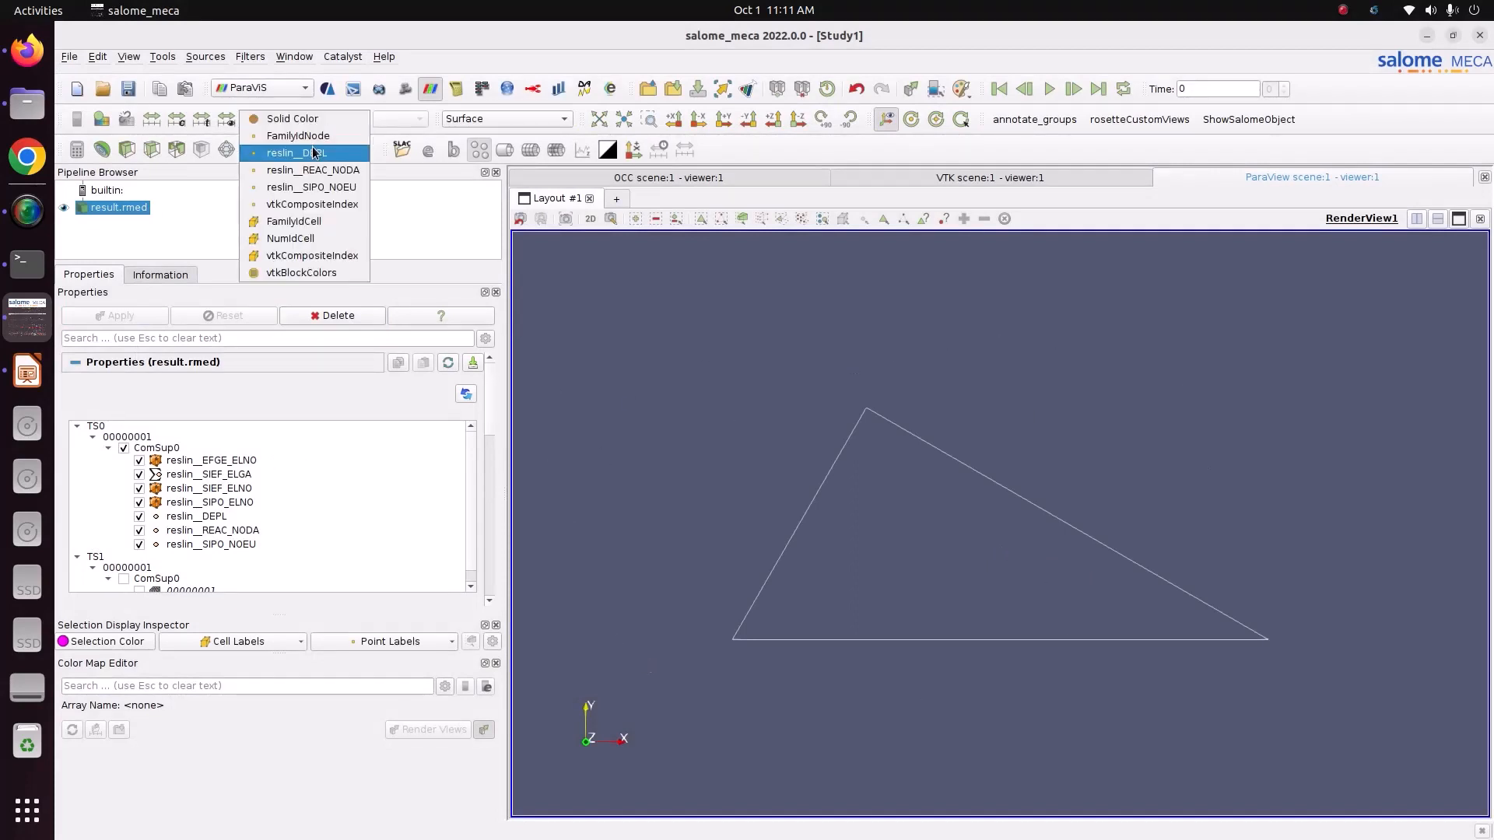
pyautogui.click(314, 151)
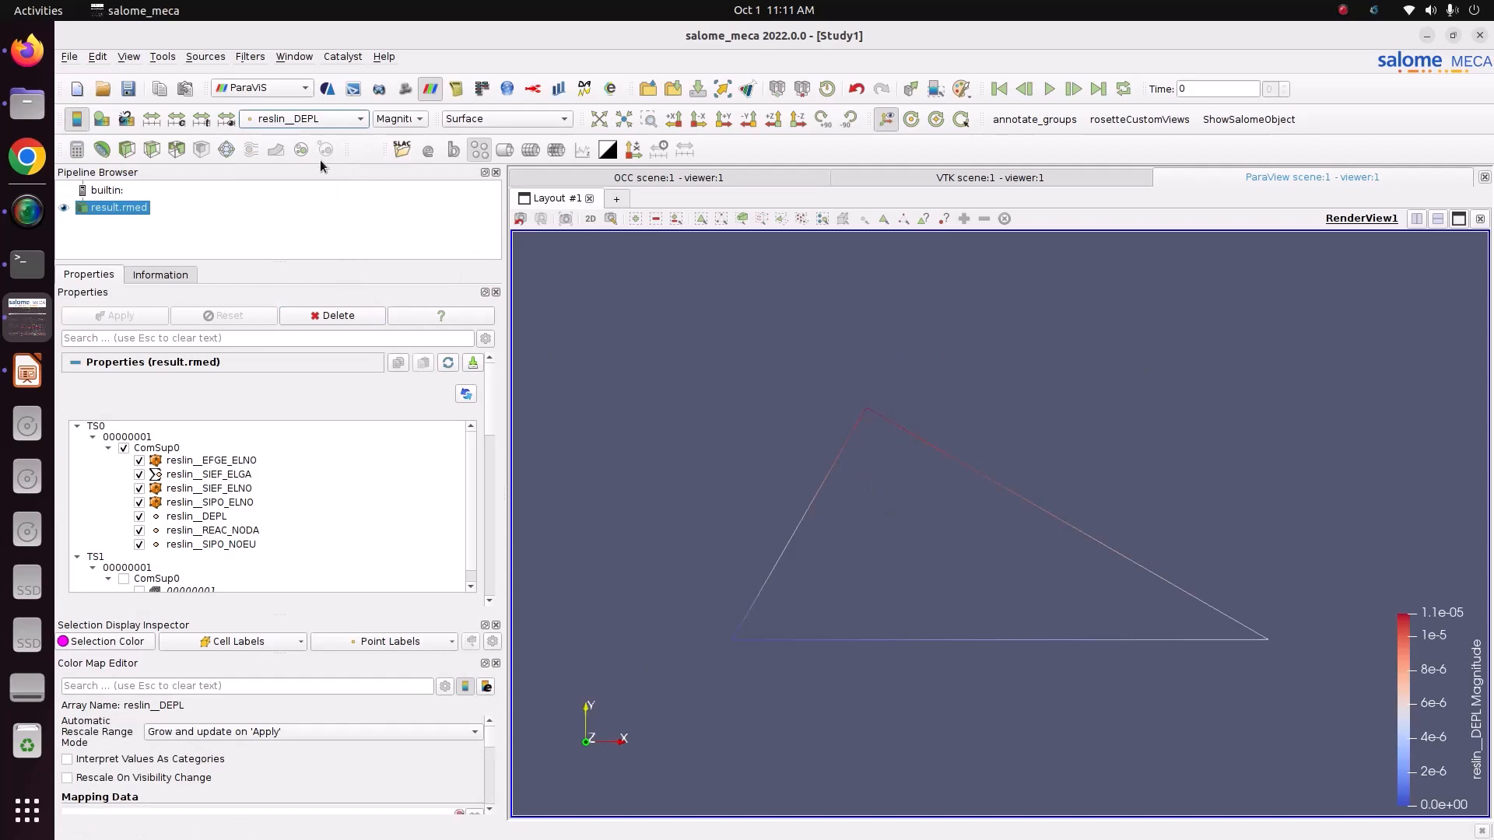
pyautogui.click(310, 118)
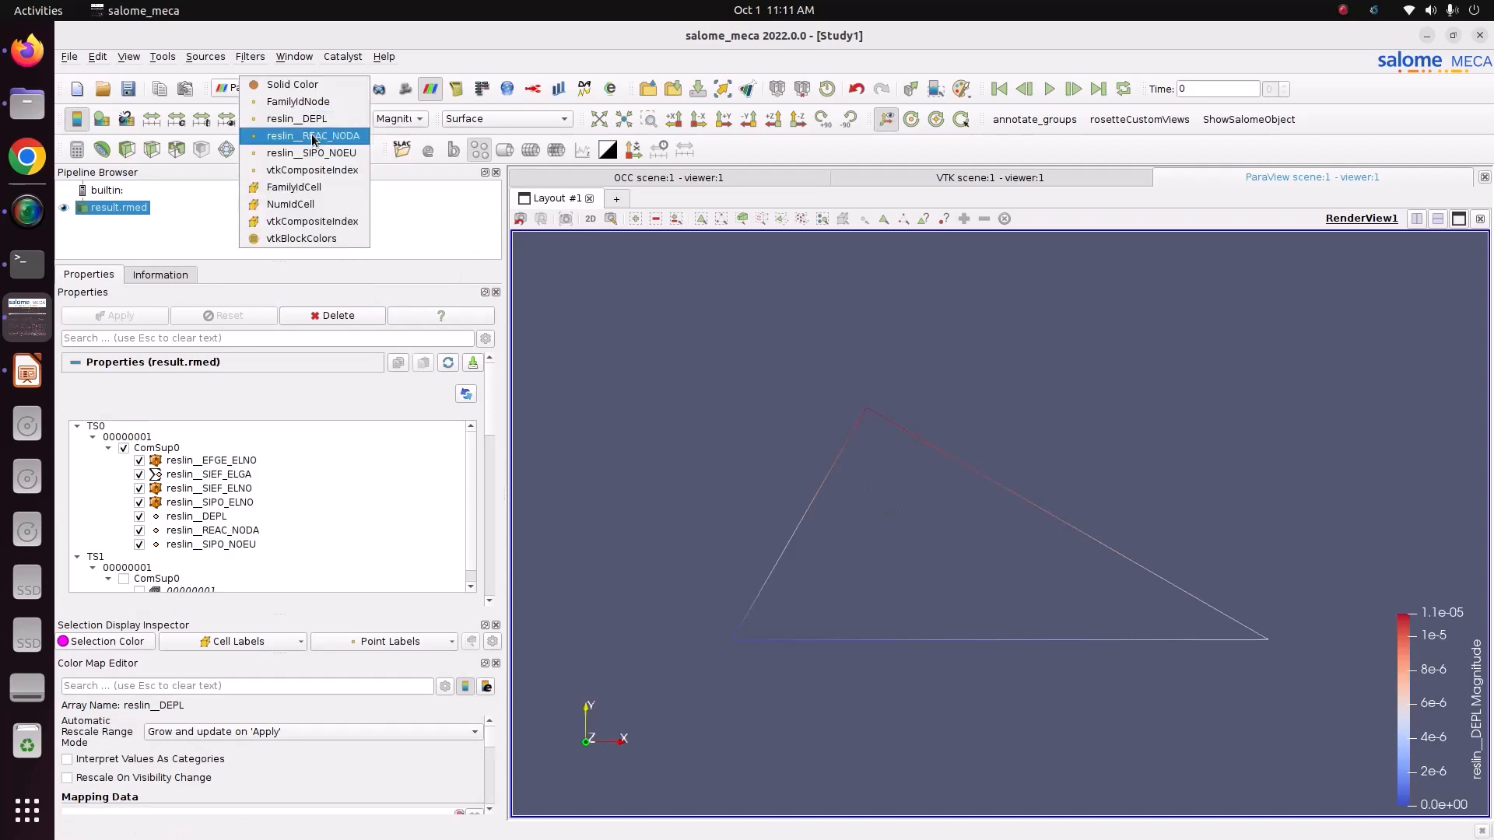
pyautogui.click(313, 137)
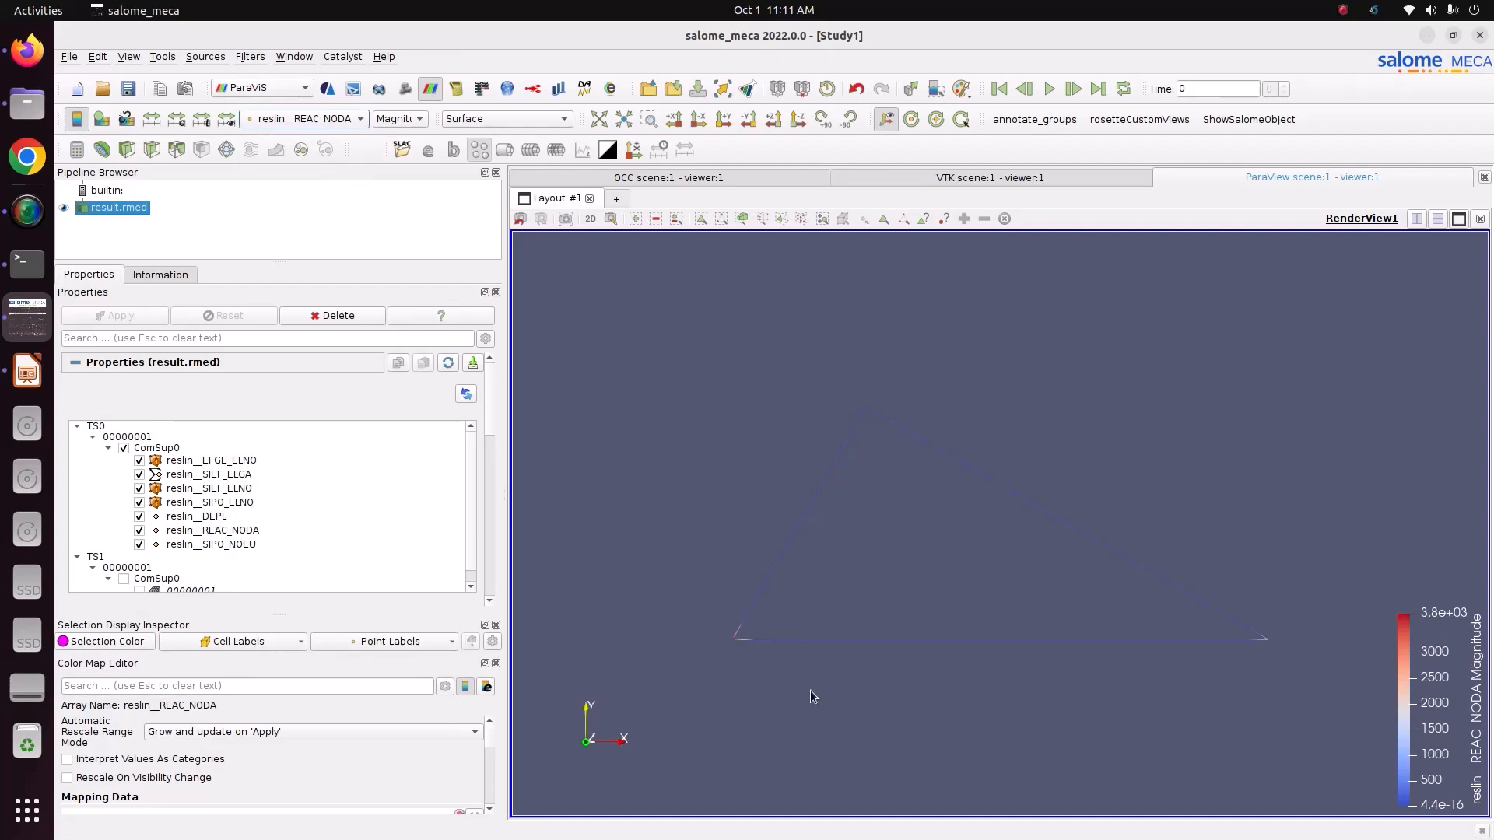
pyautogui.moveTo(1464, 705); pyautogui.dragTo(1410, 375)
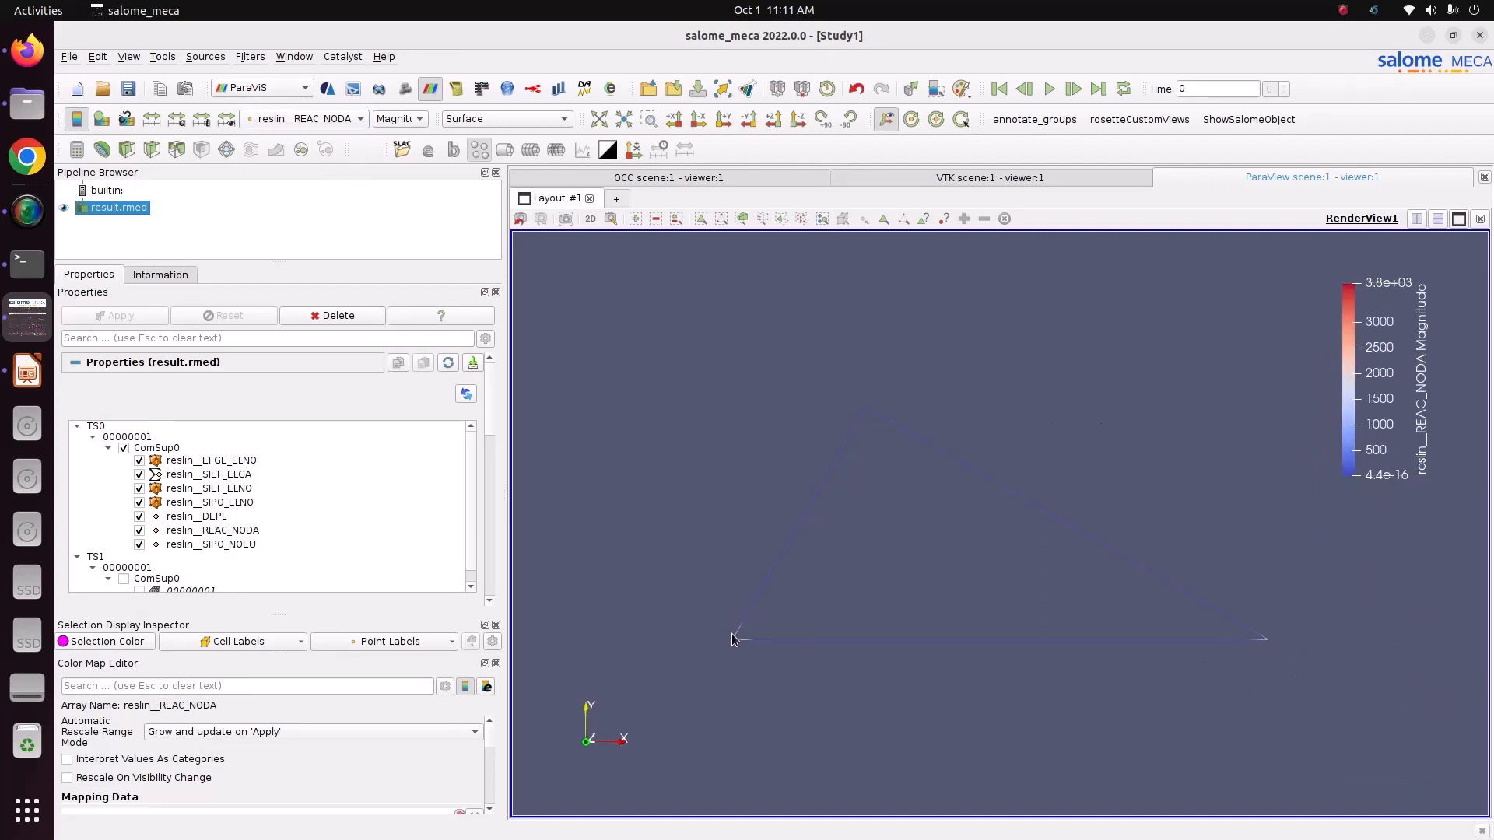
pyautogui.click(310, 120)
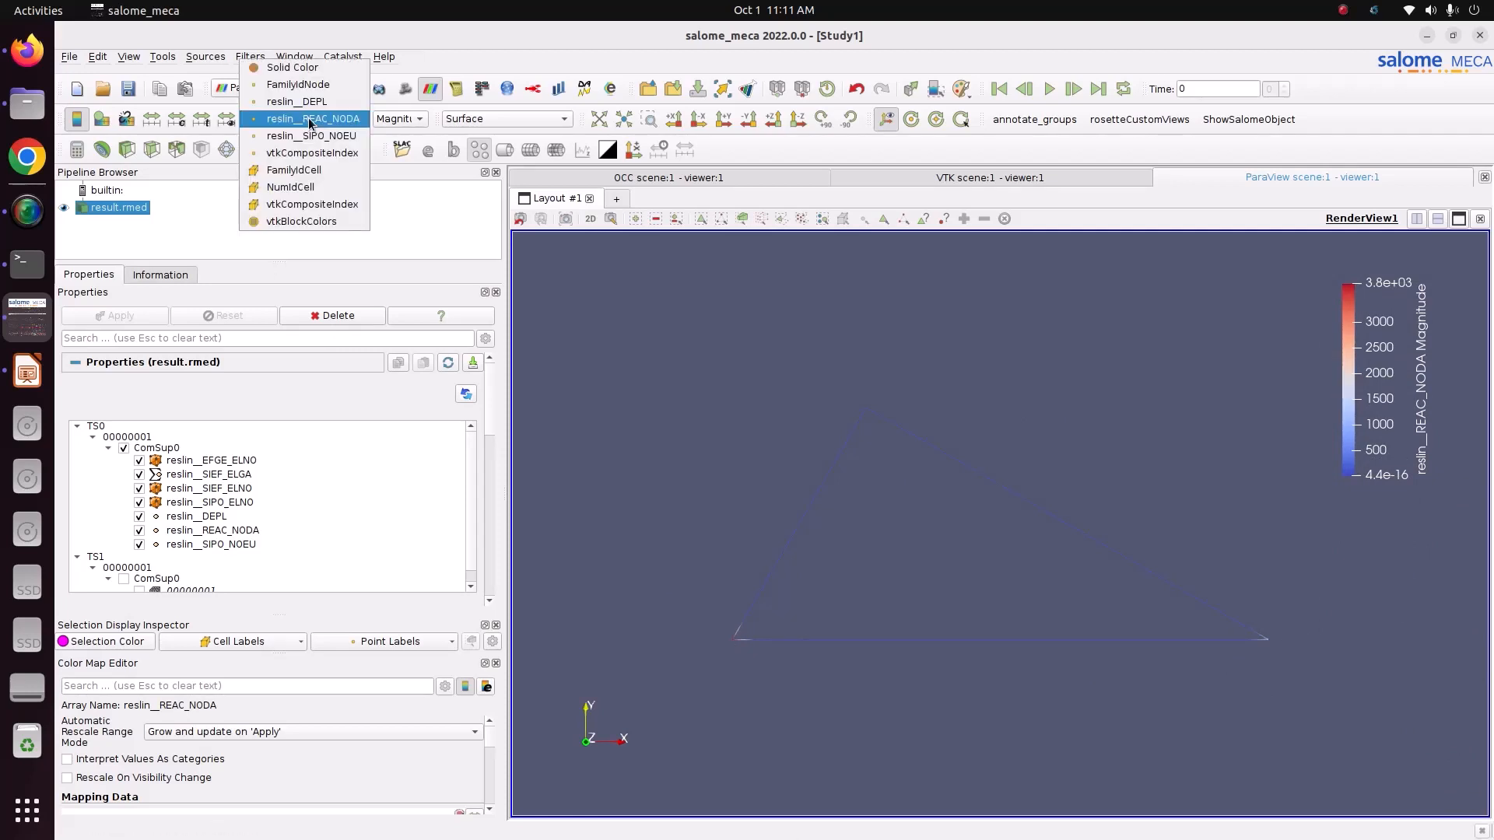
pyautogui.click(311, 136)
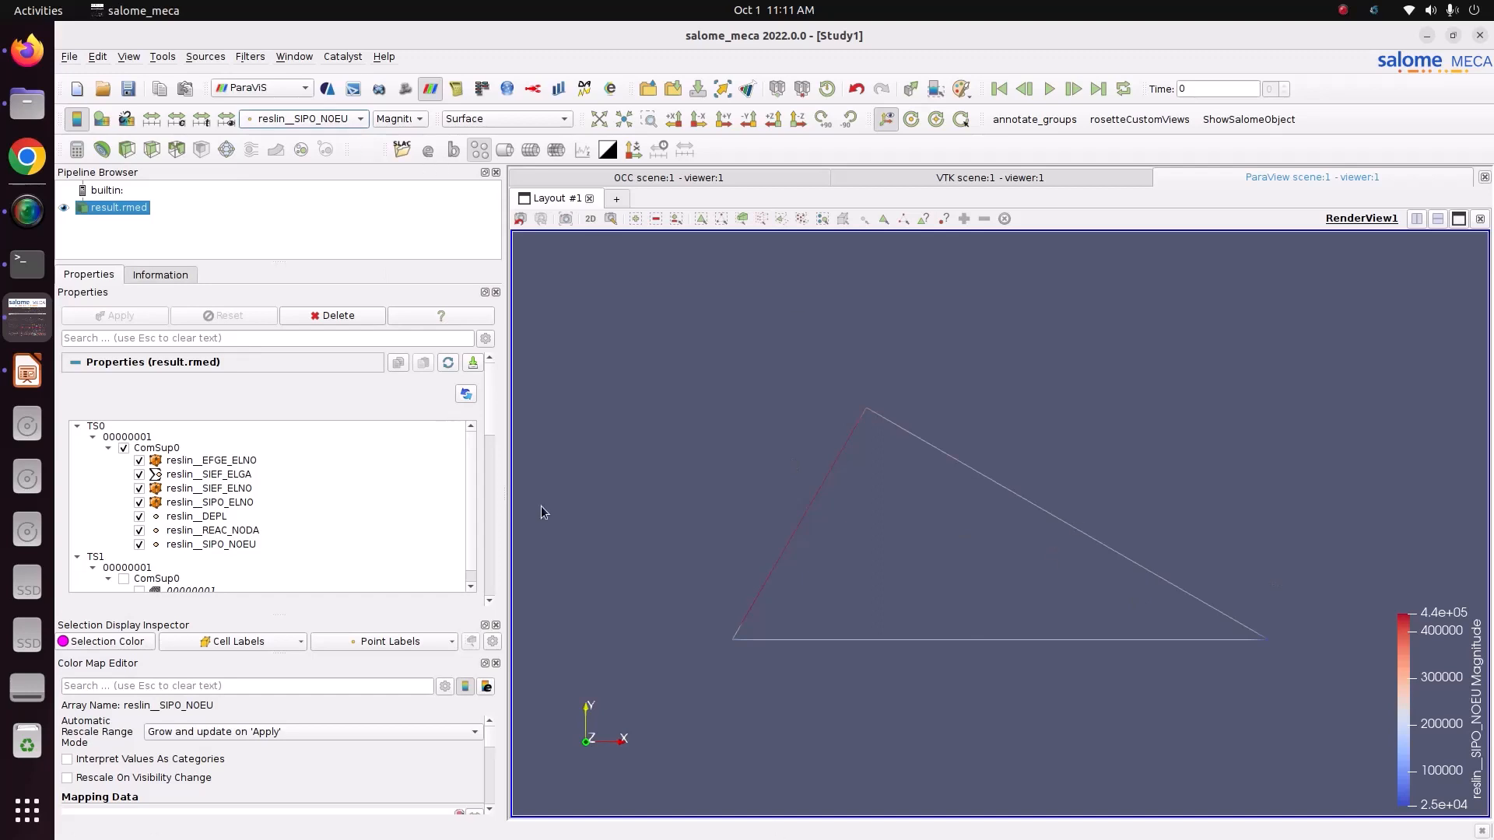
pyautogui.click(130, 57)
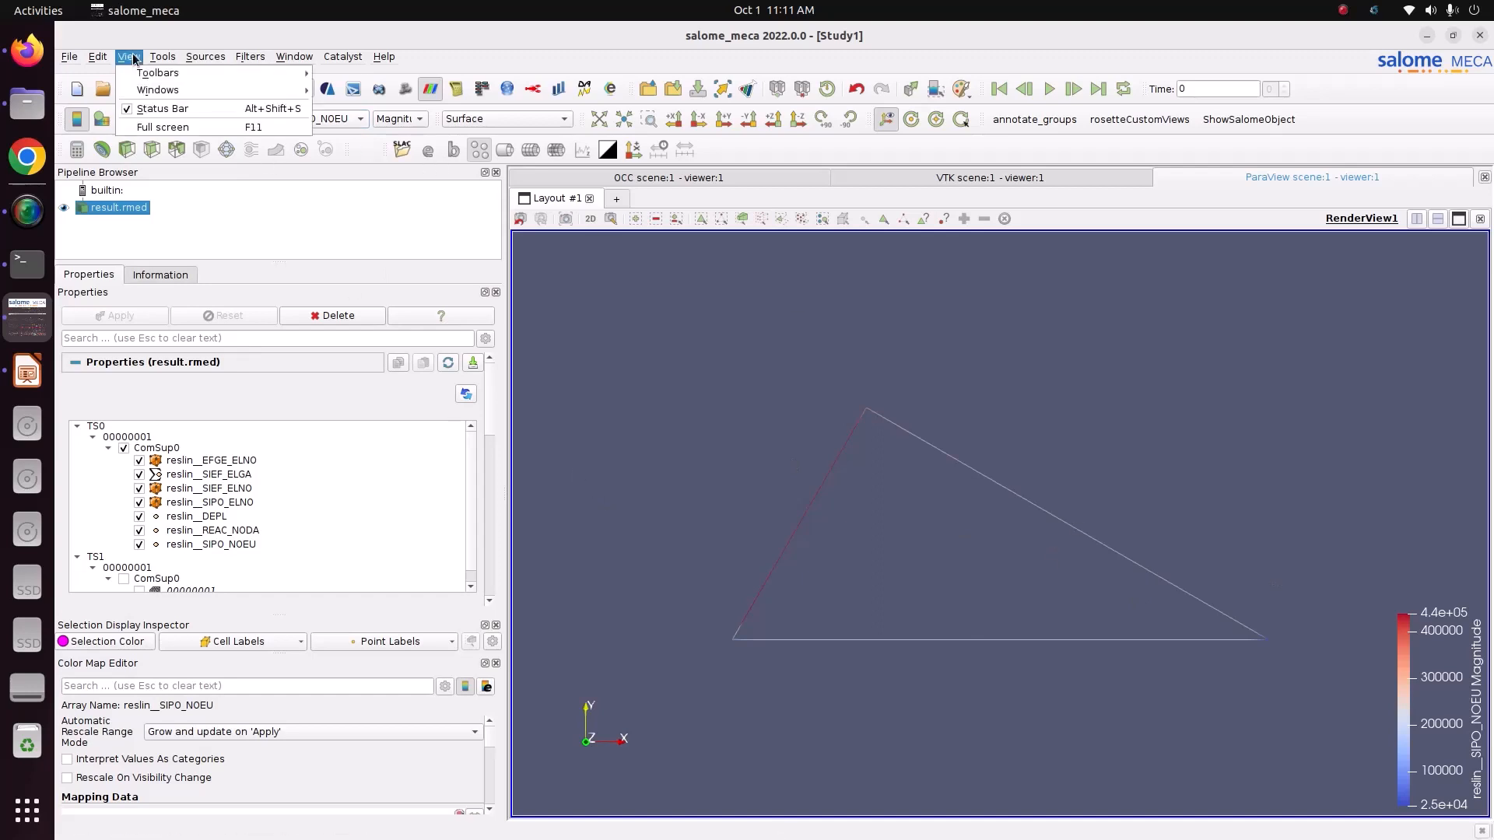
pyautogui.moveTo(152, 76)
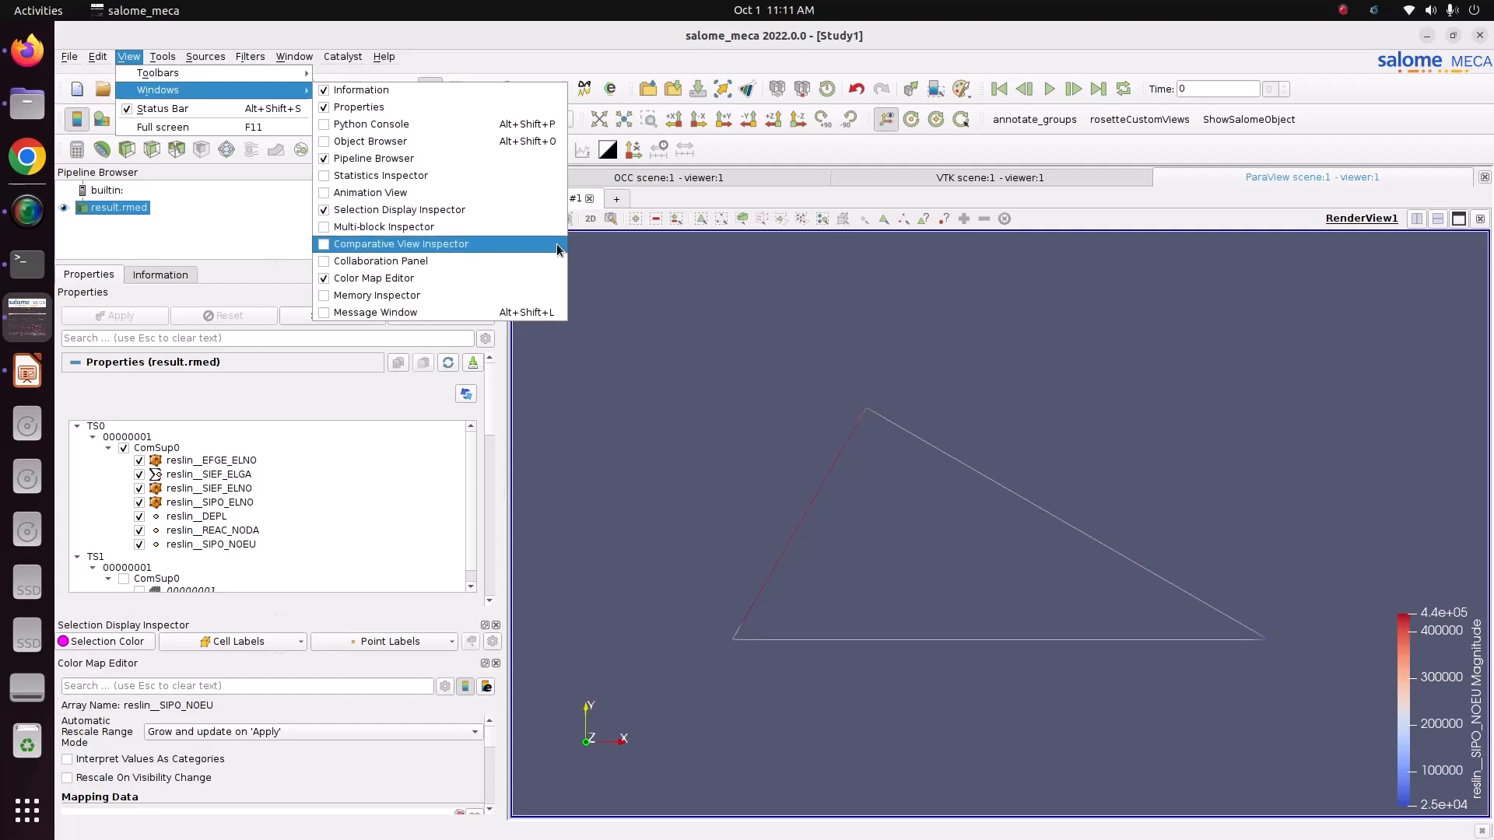
pyautogui.click(754, 375)
pyautogui.moveTo(491, 736)
pyautogui.mouseDown()
pyautogui.moveTo(495, 796)
pyautogui.moveTo(497, 751)
pyautogui.mouseUp()
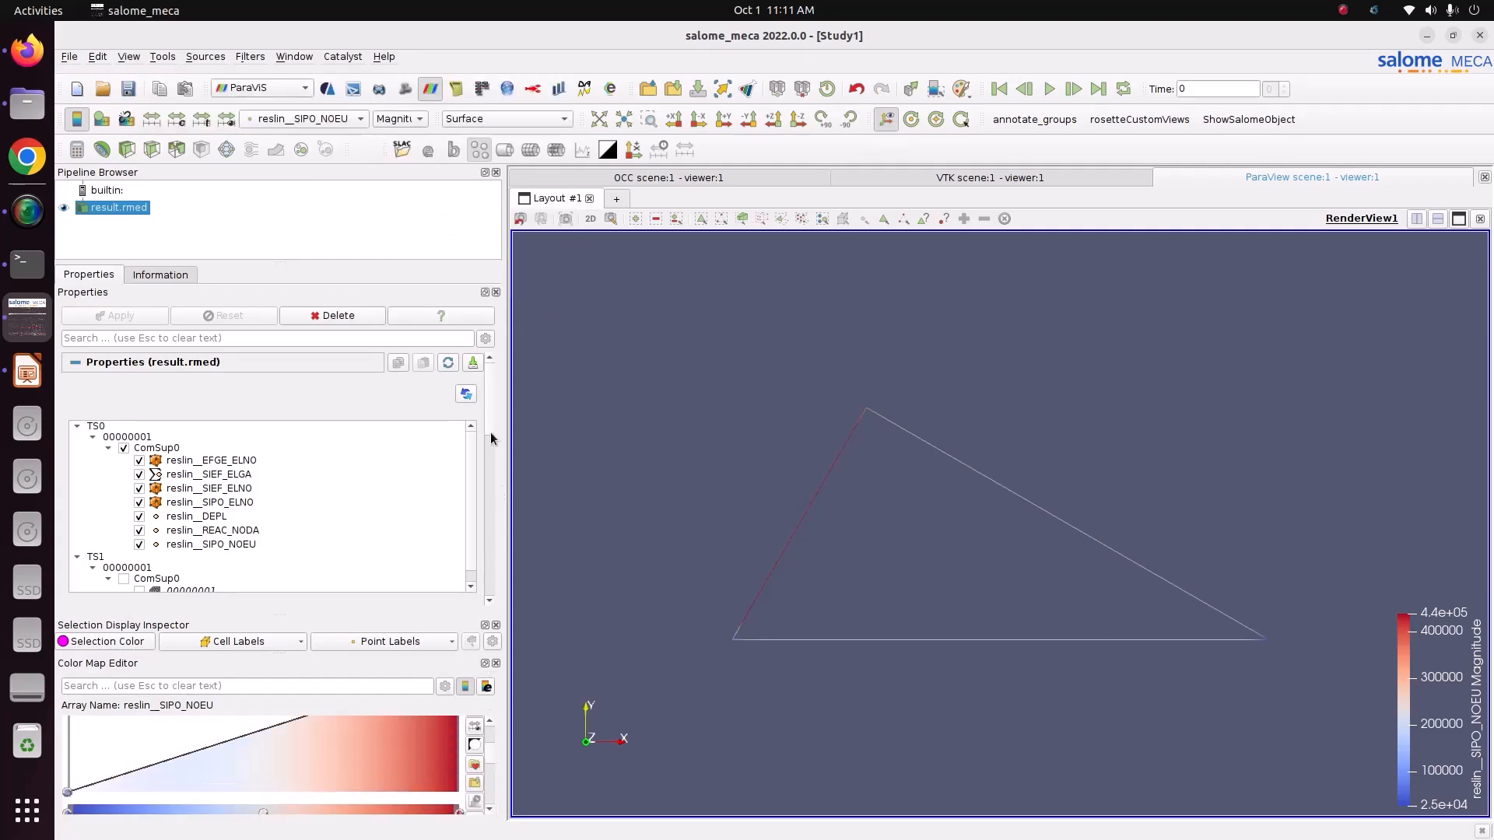
pyautogui.moveTo(492, 438); pyautogui.dragTo(486, 557)
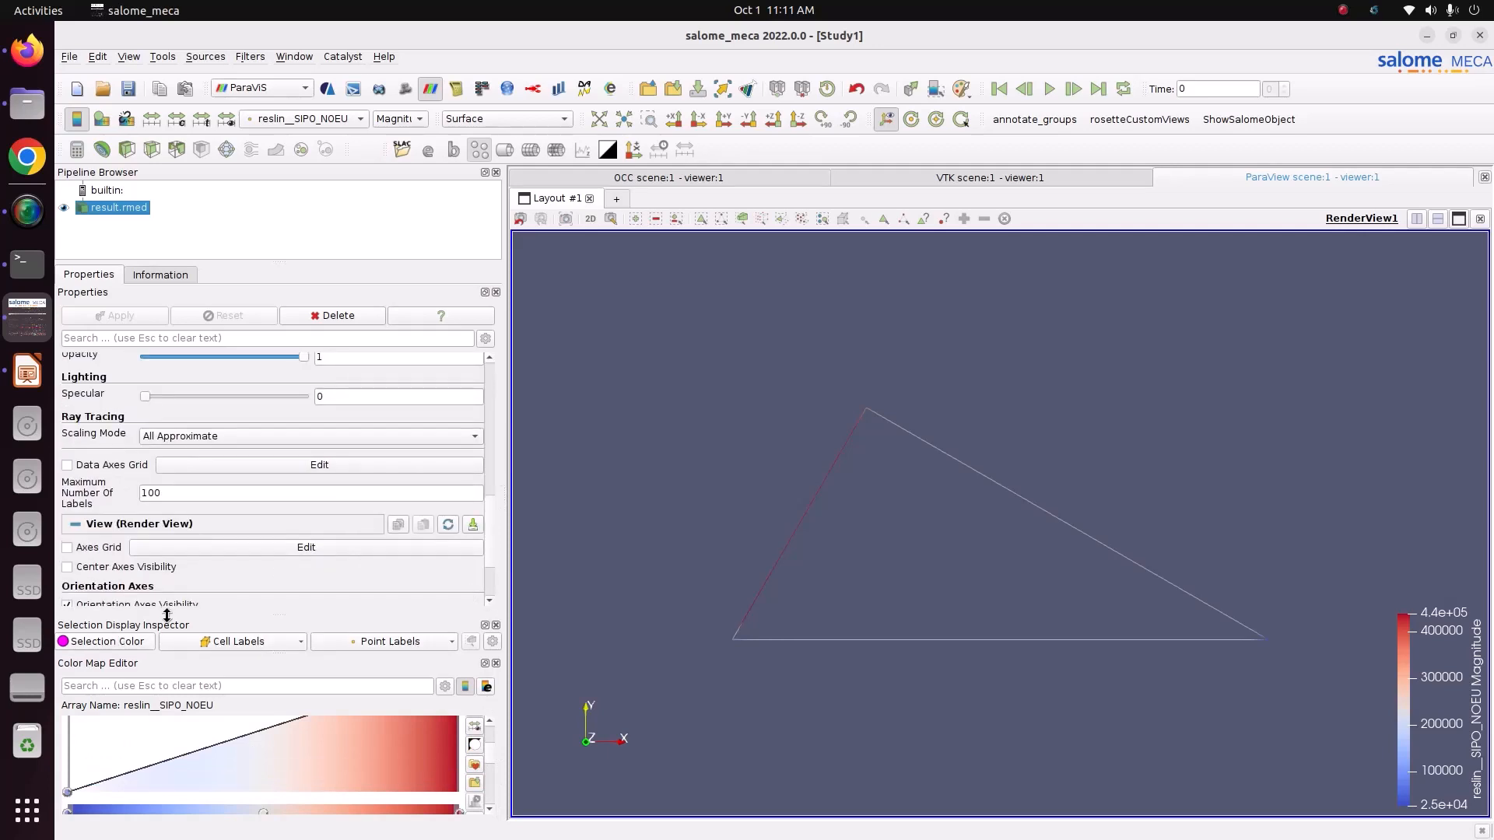
# Step: Enable the reslin__DEPL point labels for the selection display, toggling them off and on again
pyautogui.click(402, 644)
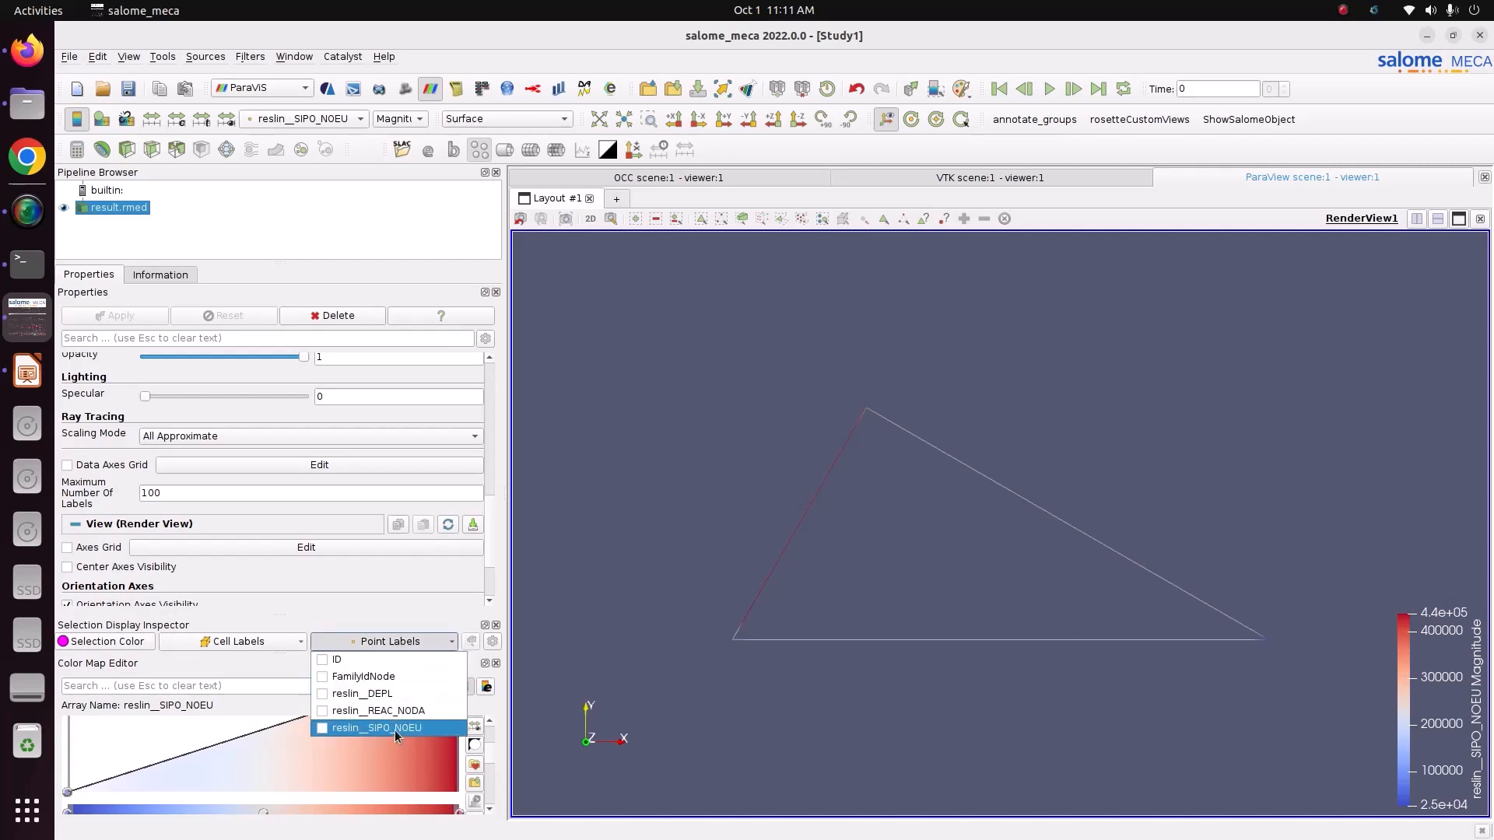
pyautogui.click(326, 700)
pyautogui.click(366, 645)
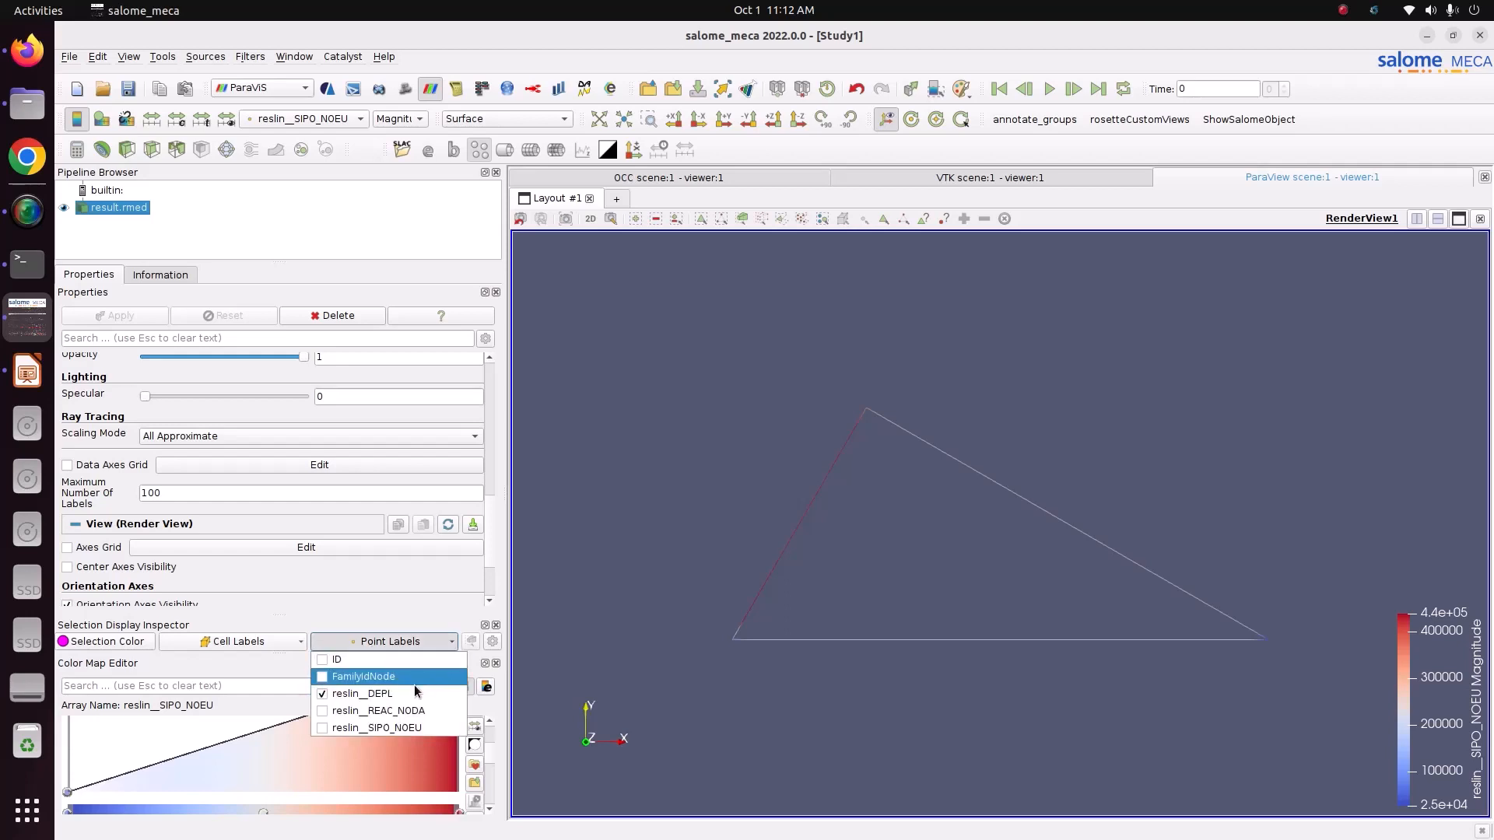
pyautogui.click(415, 694)
pyautogui.click(403, 642)
pyautogui.click(373, 694)
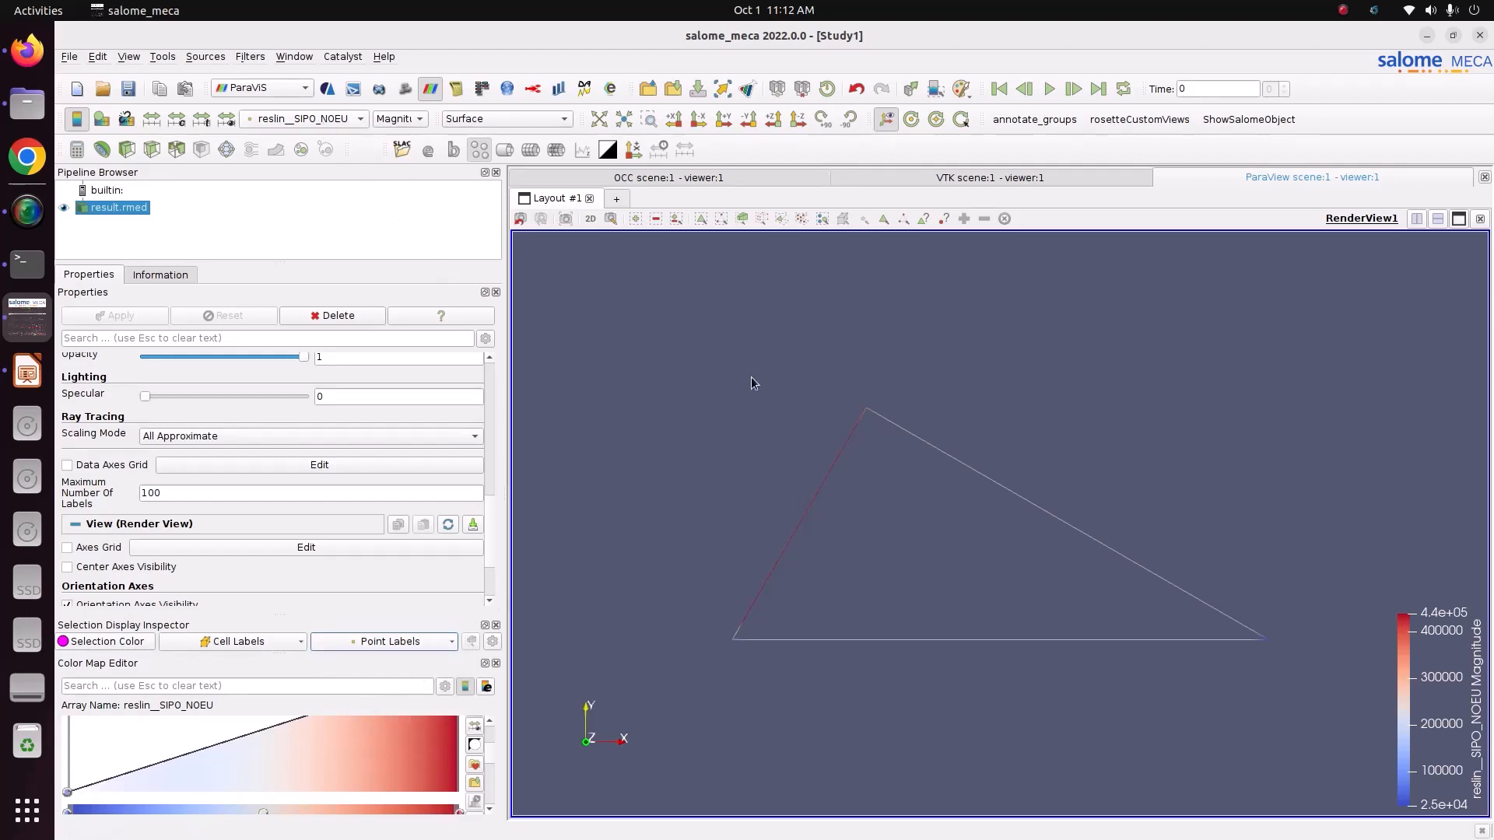
# Step: Color the truss by reslin__DEPL and move its color legend up to the view's upper corner
pyautogui.click(354, 118)
pyautogui.click(288, 99)
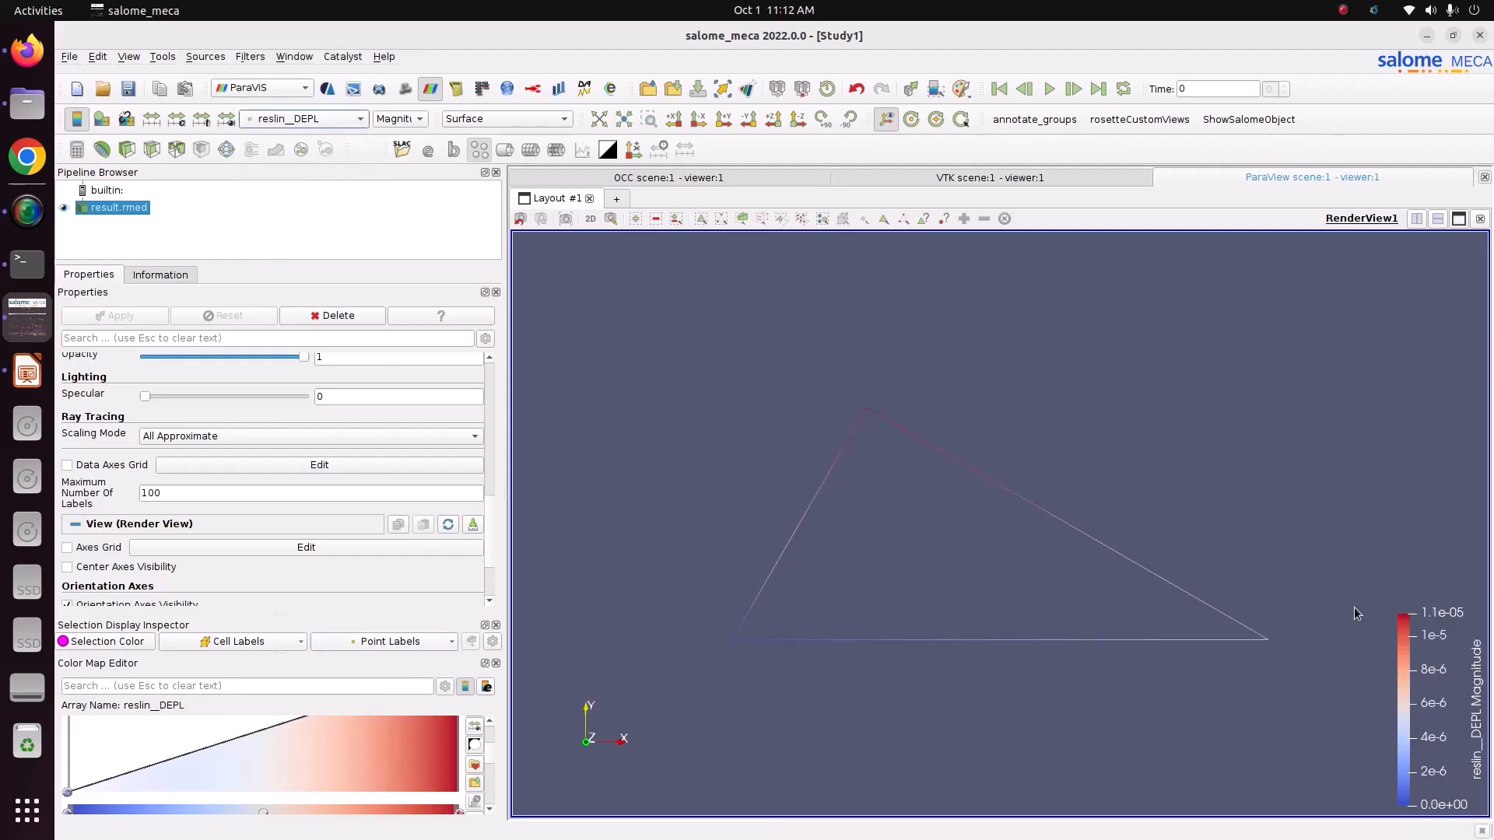
pyautogui.moveTo(1404, 622); pyautogui.dragTo(1380, 250)
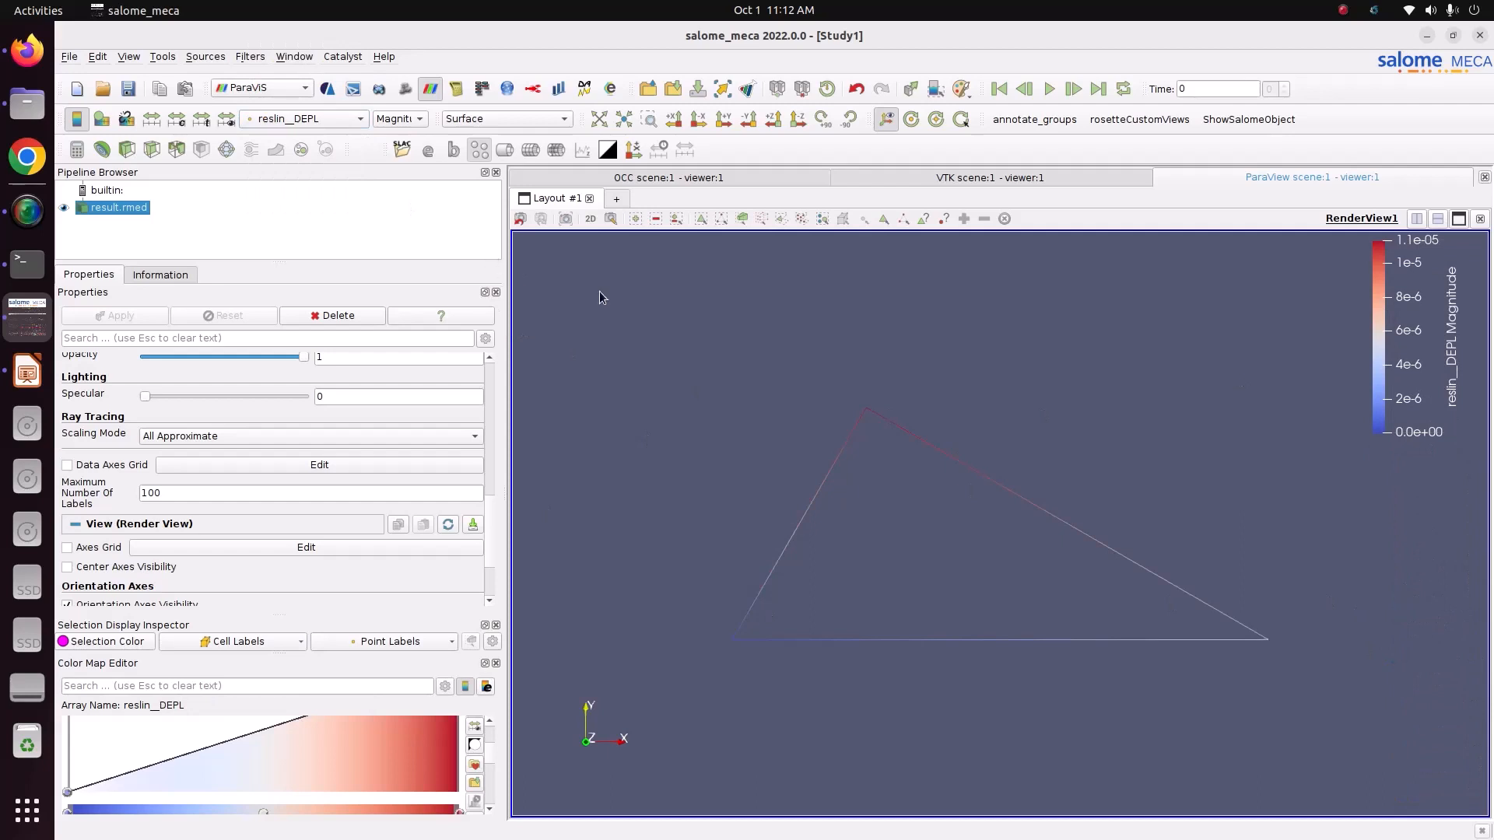
# Step: Try to select the node at the truss's apex to read its displacement label, and clear the selection
pyautogui.click(721, 218)
pyautogui.moveTo(844, 409); pyautogui.dragTo(892, 426)
pyautogui.scroll(3, 891, 416)
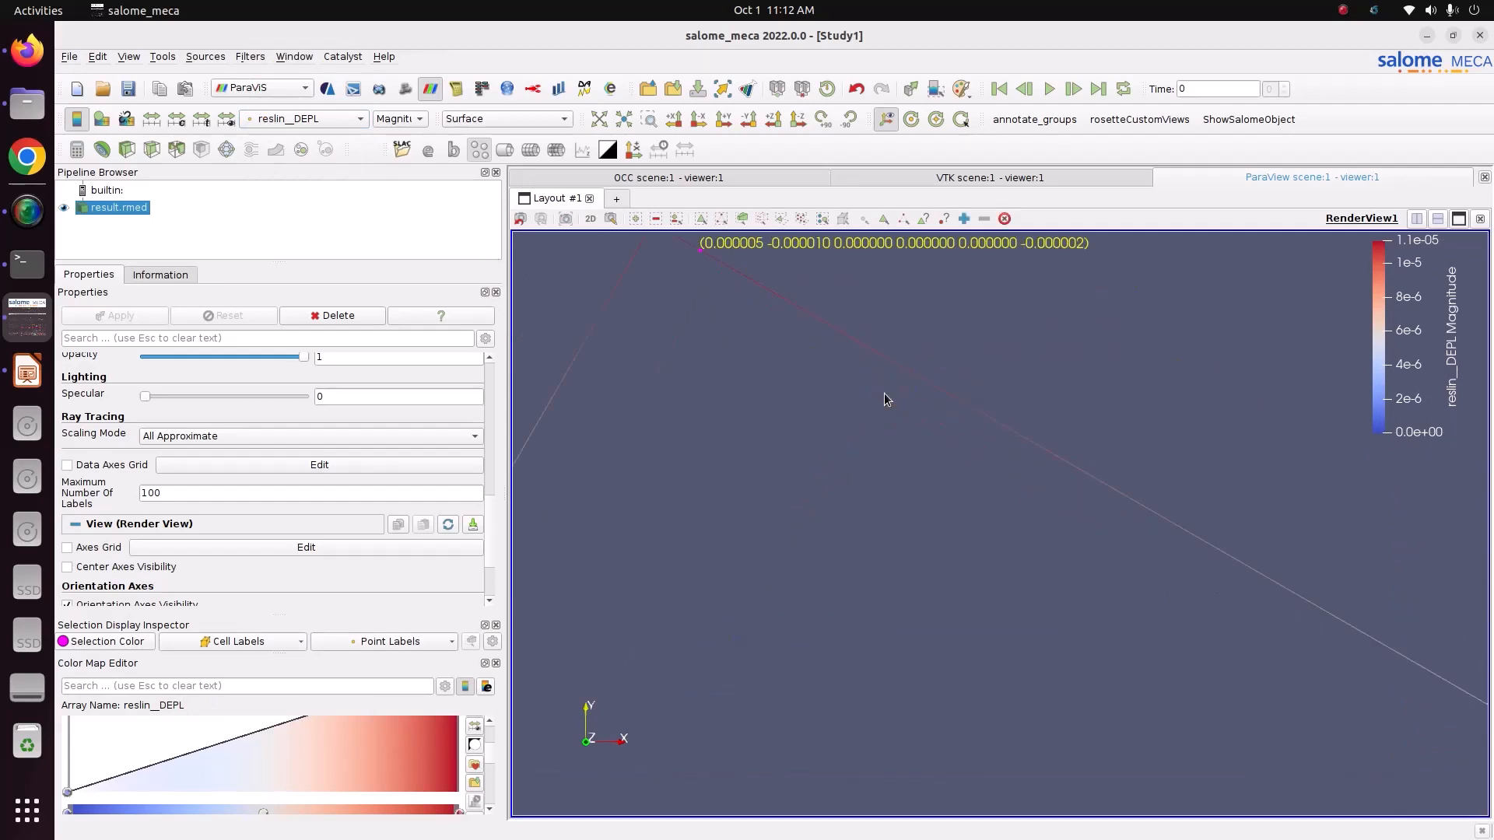
pyautogui.scroll(-2, 887, 400)
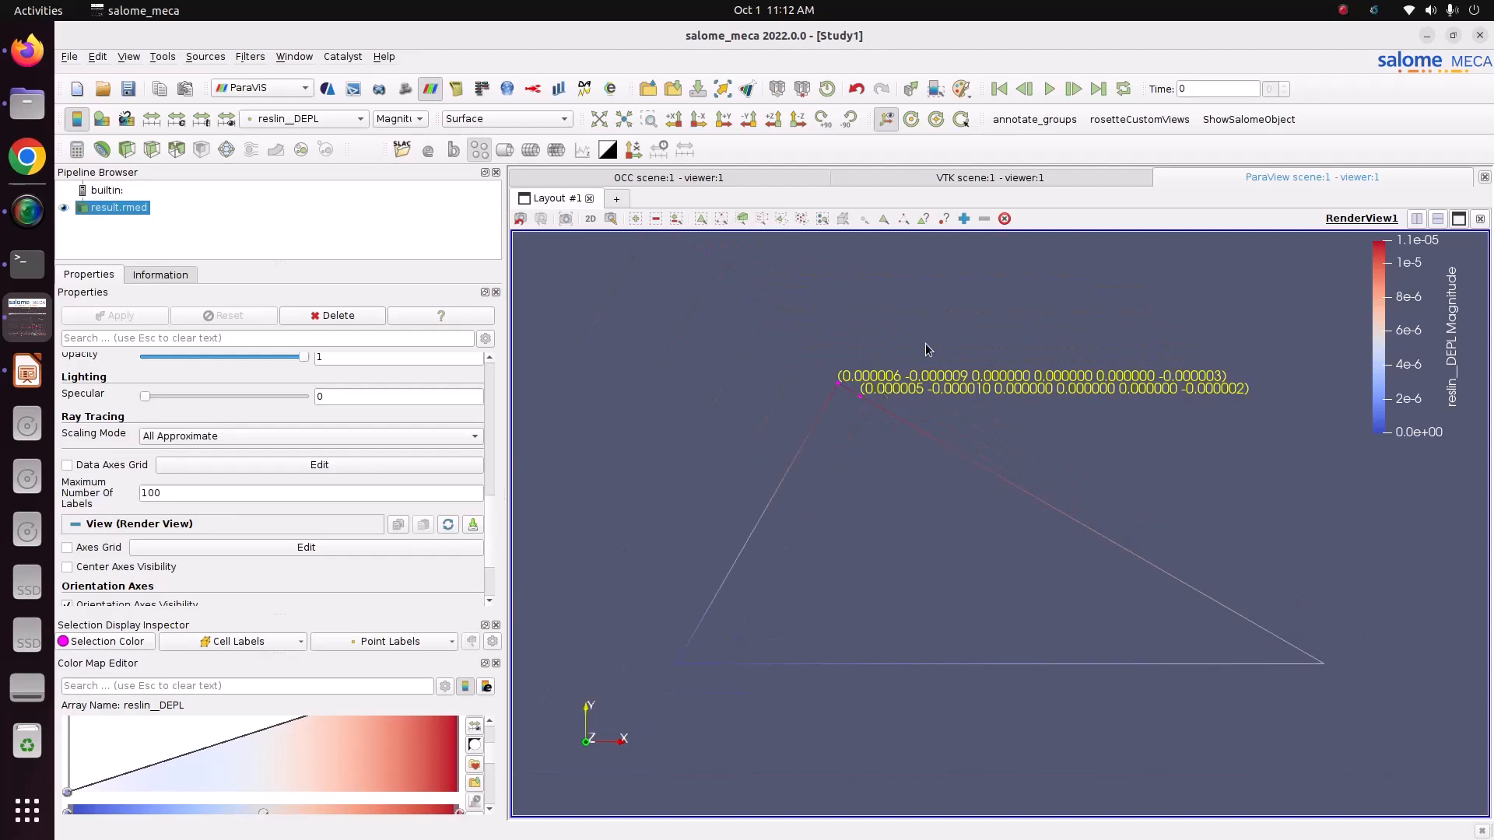
pyautogui.click(1003, 219)
pyautogui.moveTo(800, 343); pyautogui.dragTo(857, 384, button='middle')
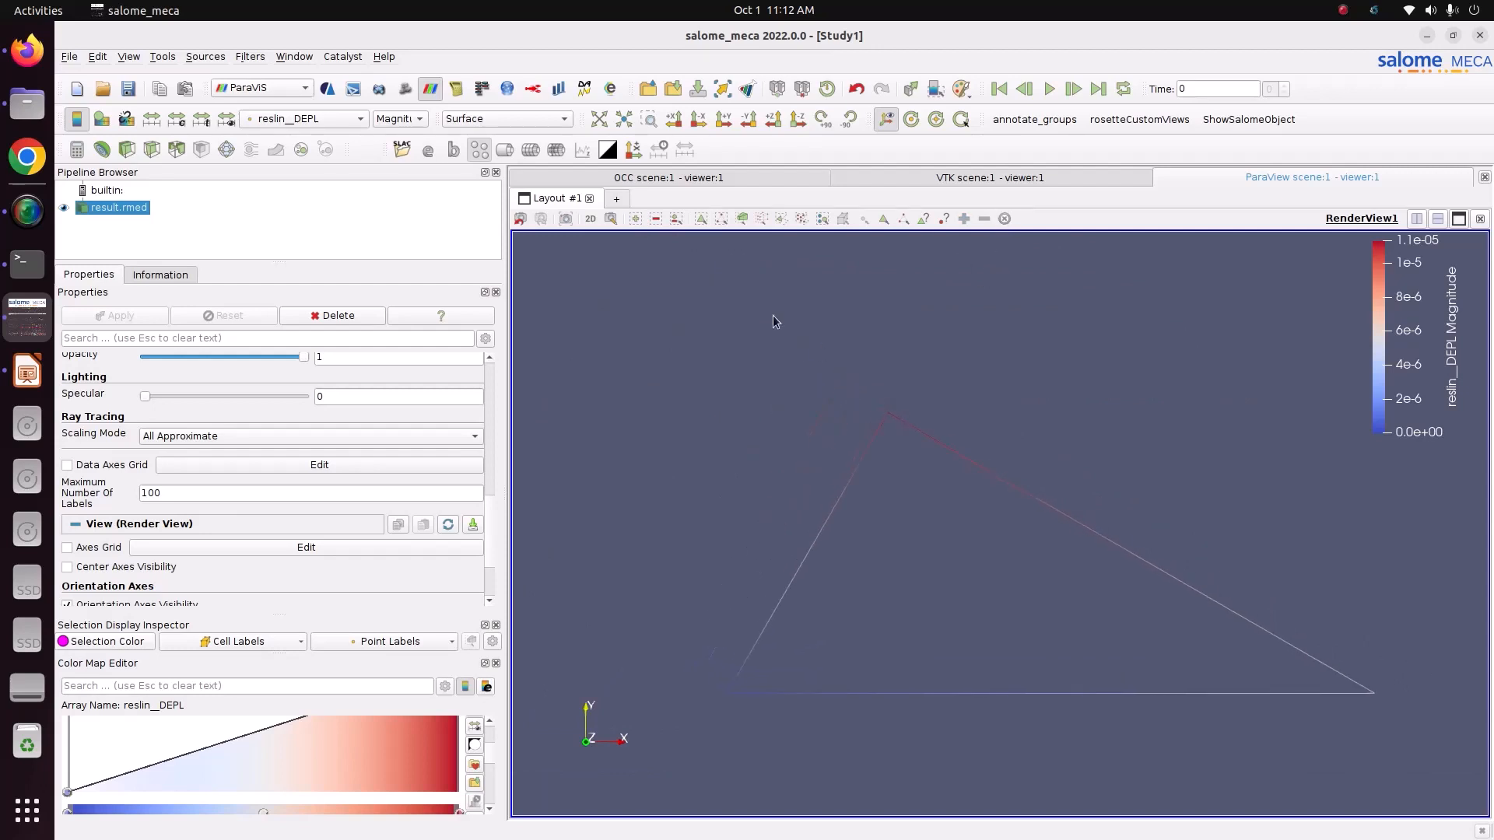
# Step: Select only the apex node to read its displacement label, shifting the color legend slightly inward before clearing the selection
pyautogui.click(762, 219)
pyautogui.moveTo(848, 381); pyautogui.dragTo(921, 426)
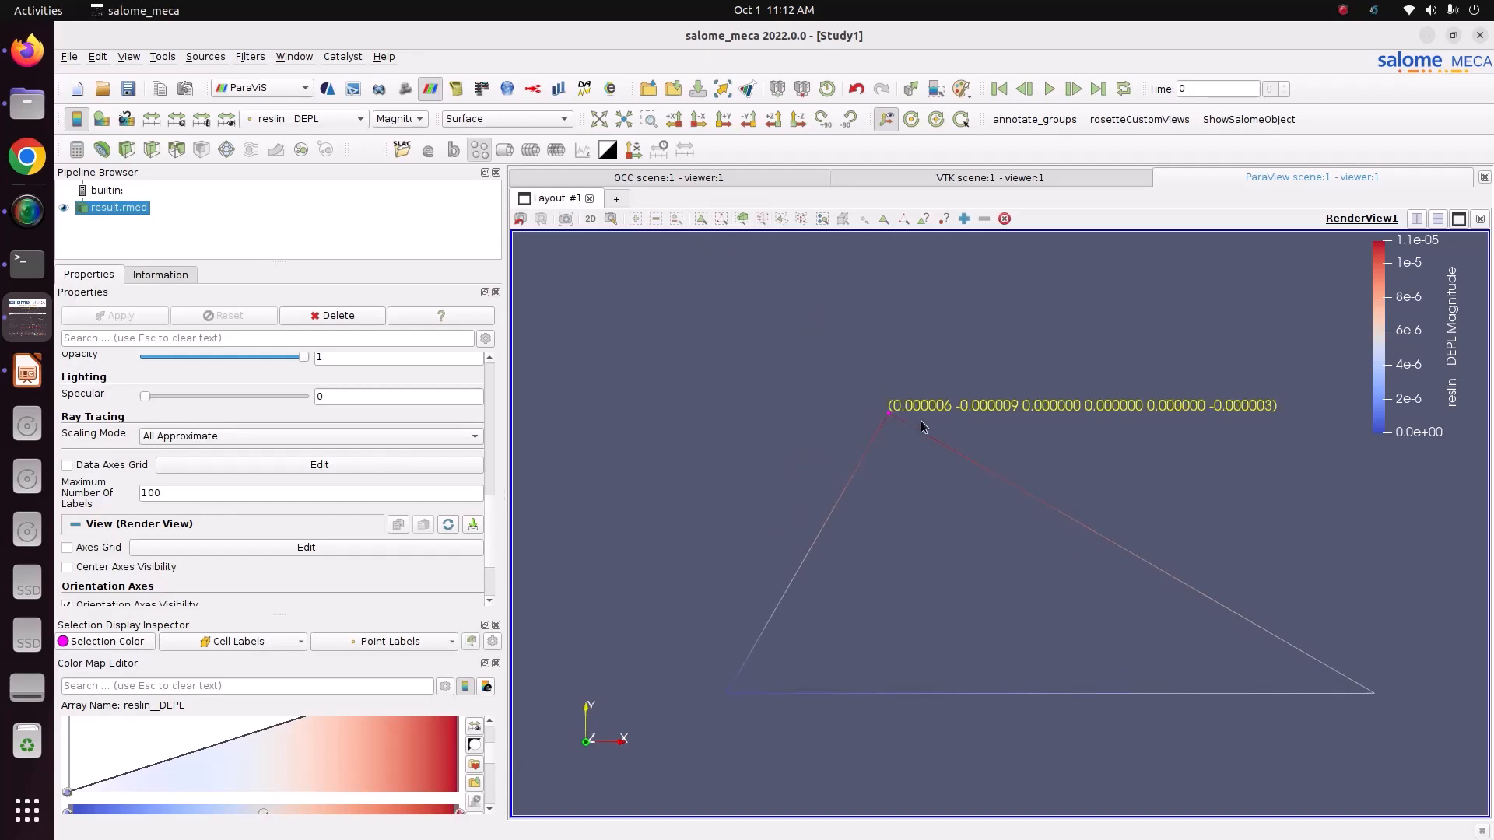
pyautogui.scroll(4, 947, 414)
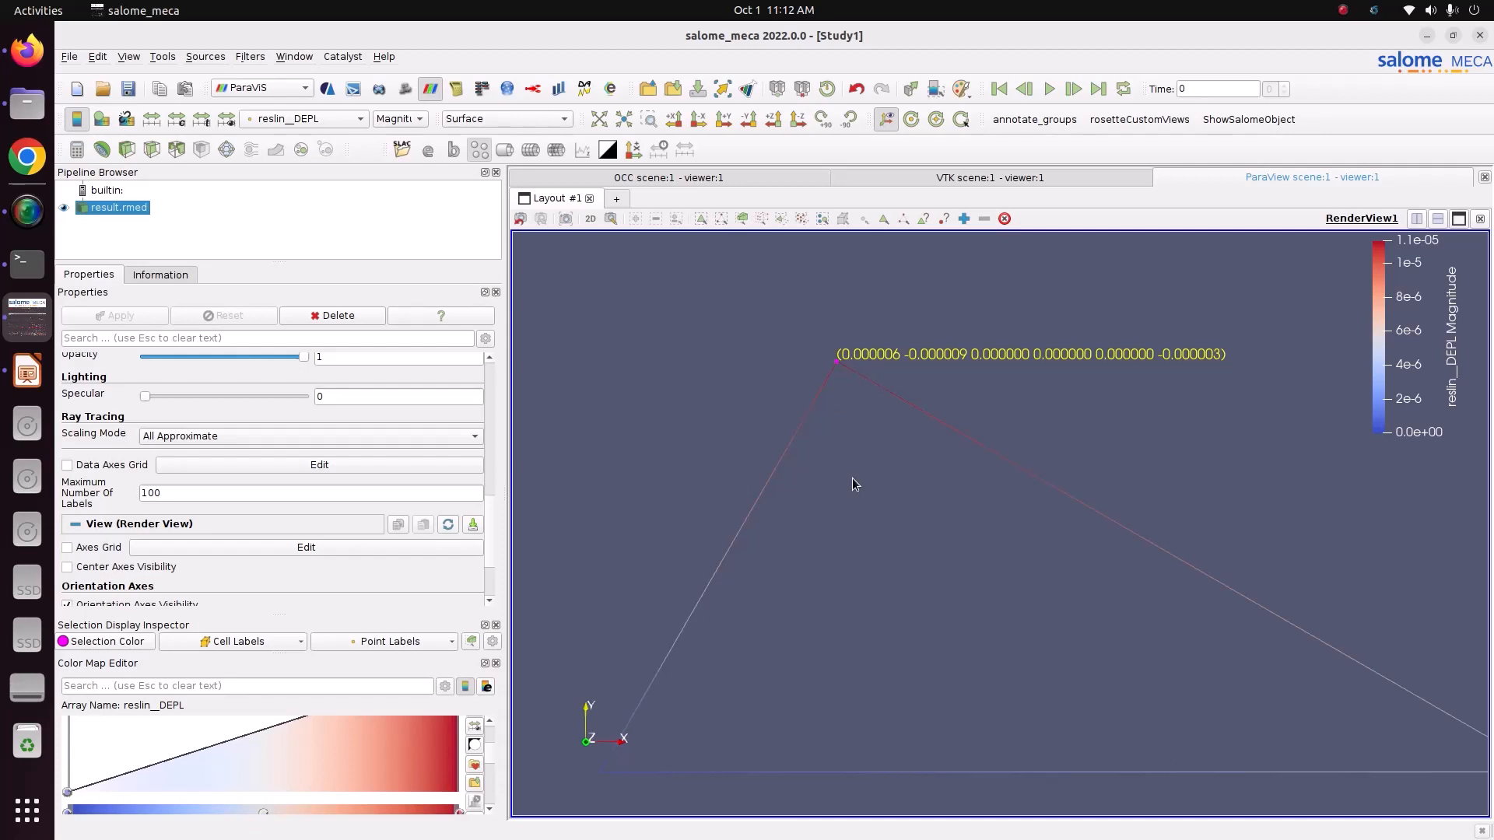
pyautogui.moveTo(1375, 357)
pyautogui.mouseDown()
pyautogui.moveTo(1383, 375)
pyautogui.moveTo(1360, 379)
pyautogui.mouseUp()
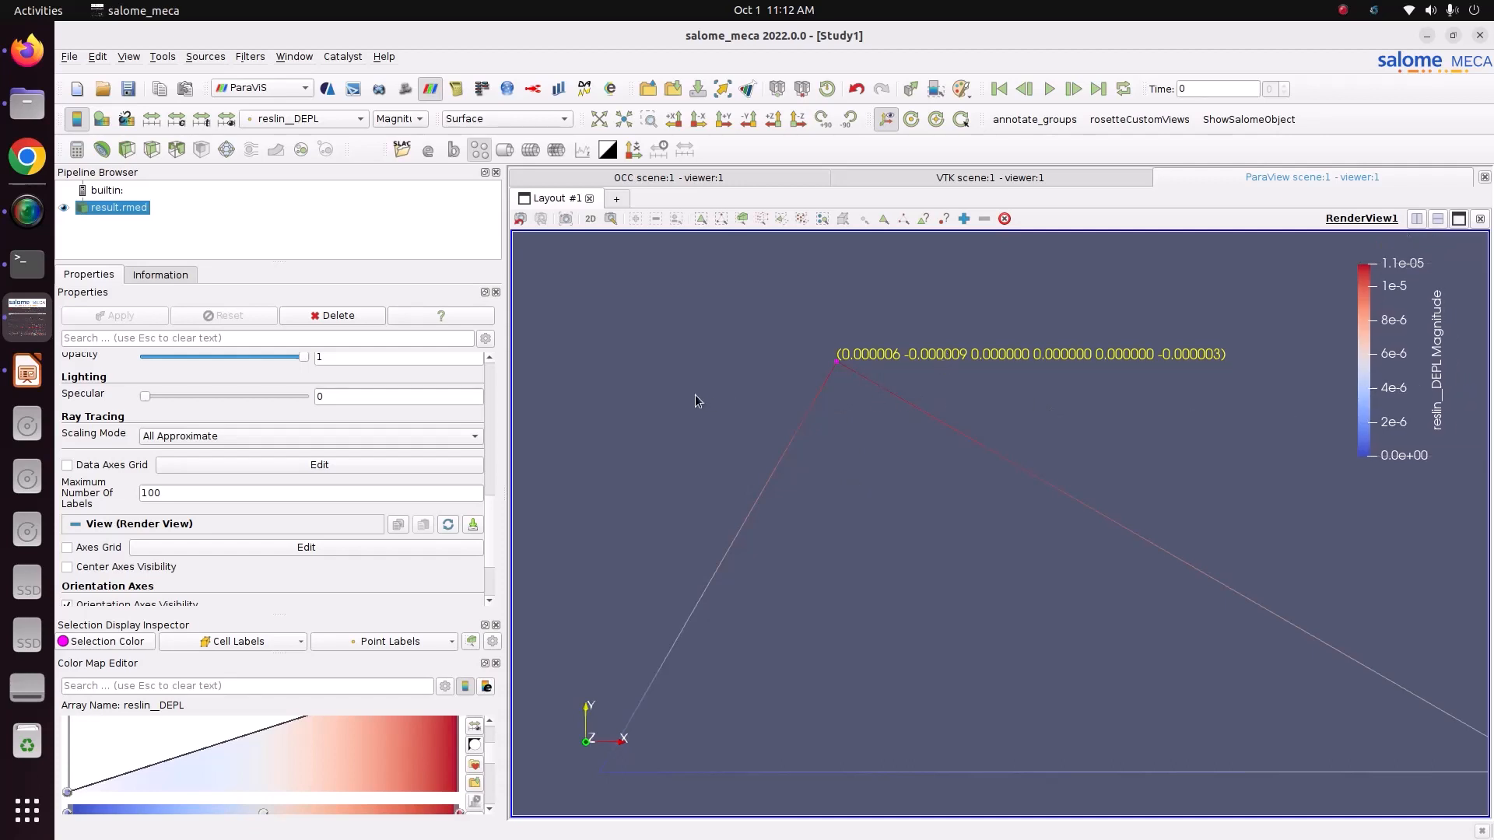
pyautogui.click(1004, 218)
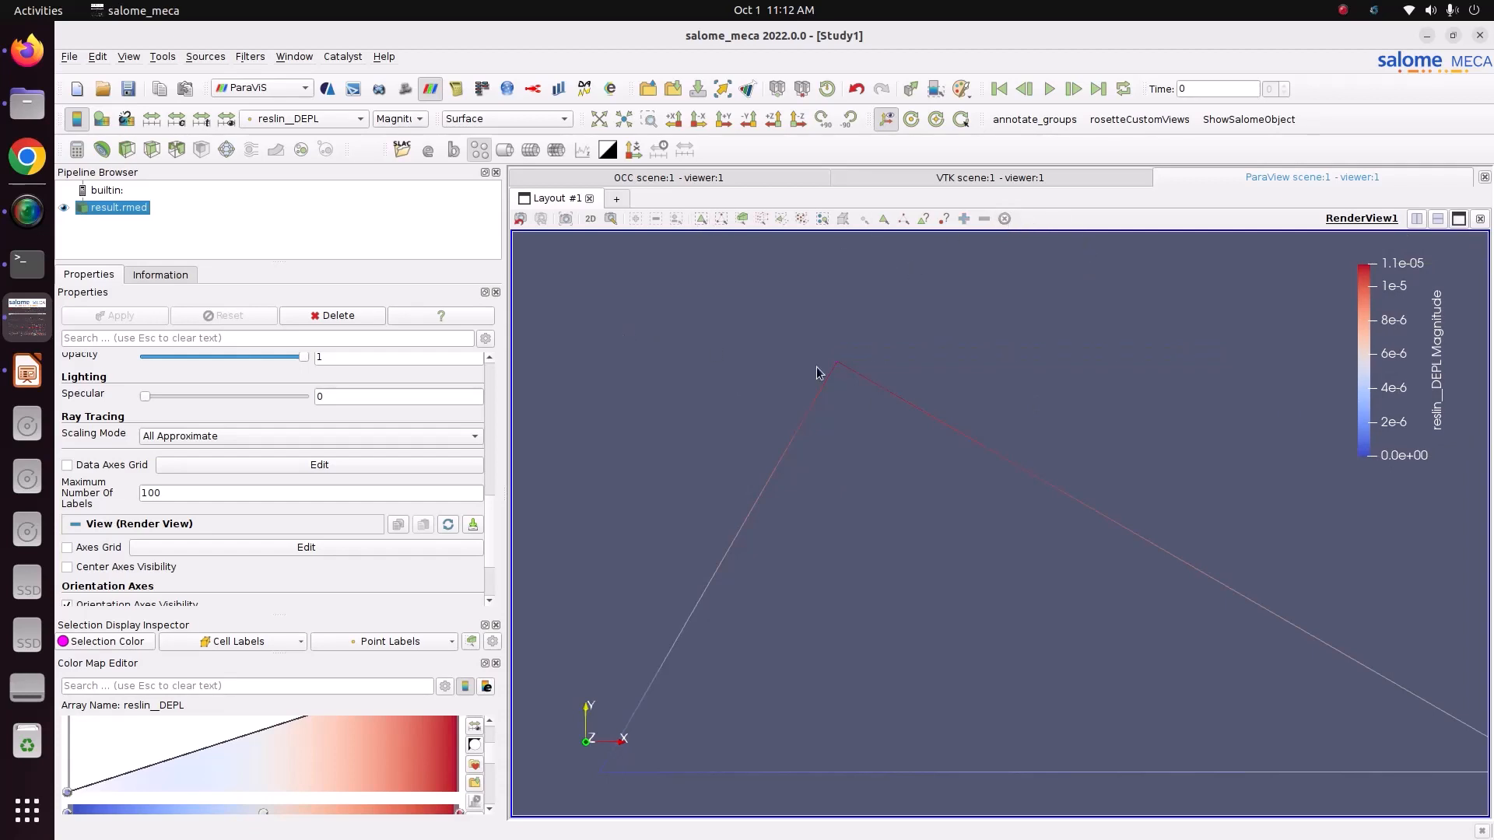
# Step: Switch the selection's point labels from reslin__DEPL to reslin__REAC_NODA
pyautogui.scroll(-3, 646, 766)
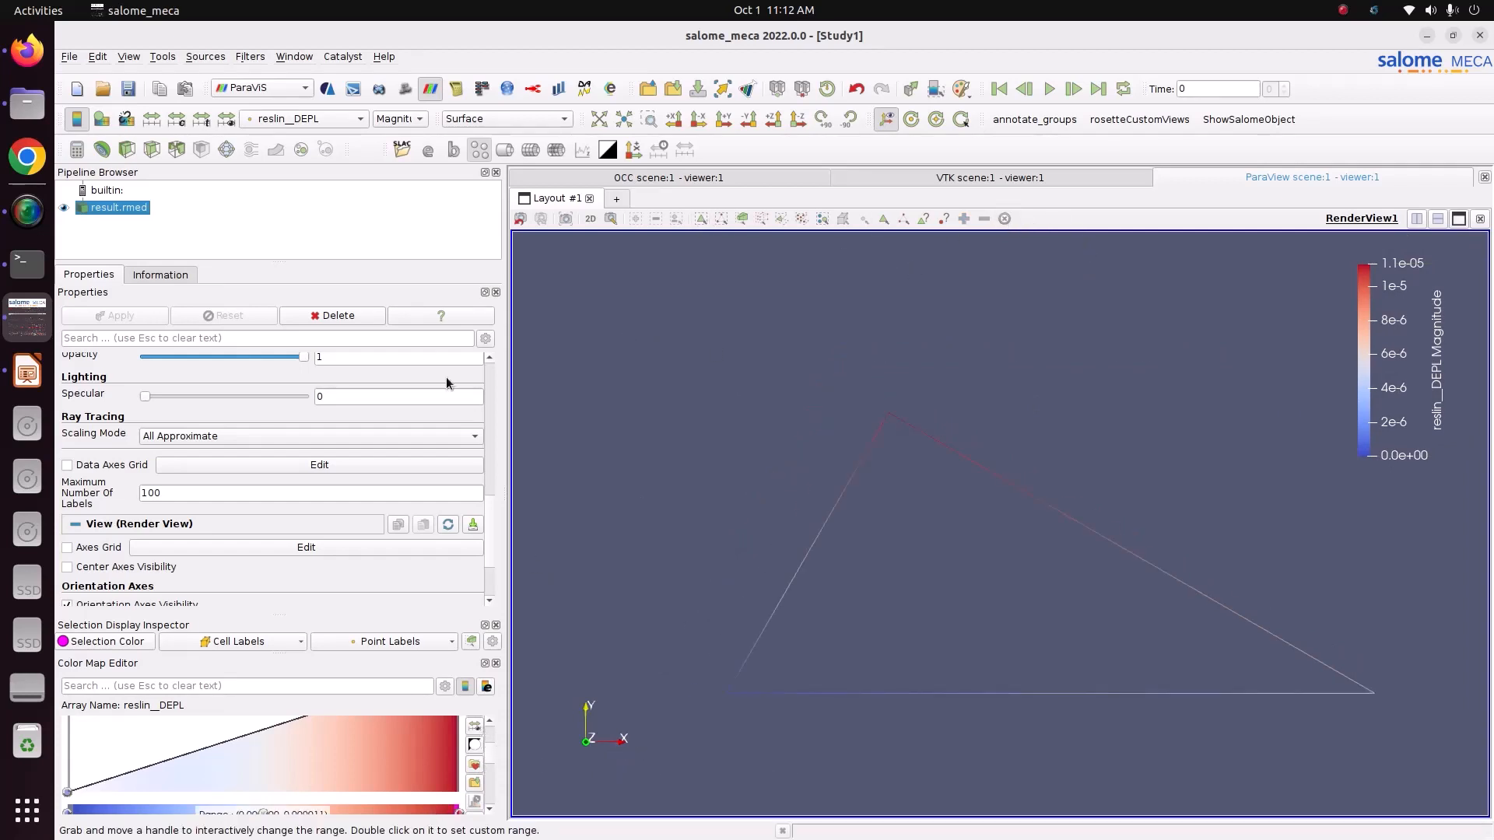
pyautogui.scroll(-5, 489, 770)
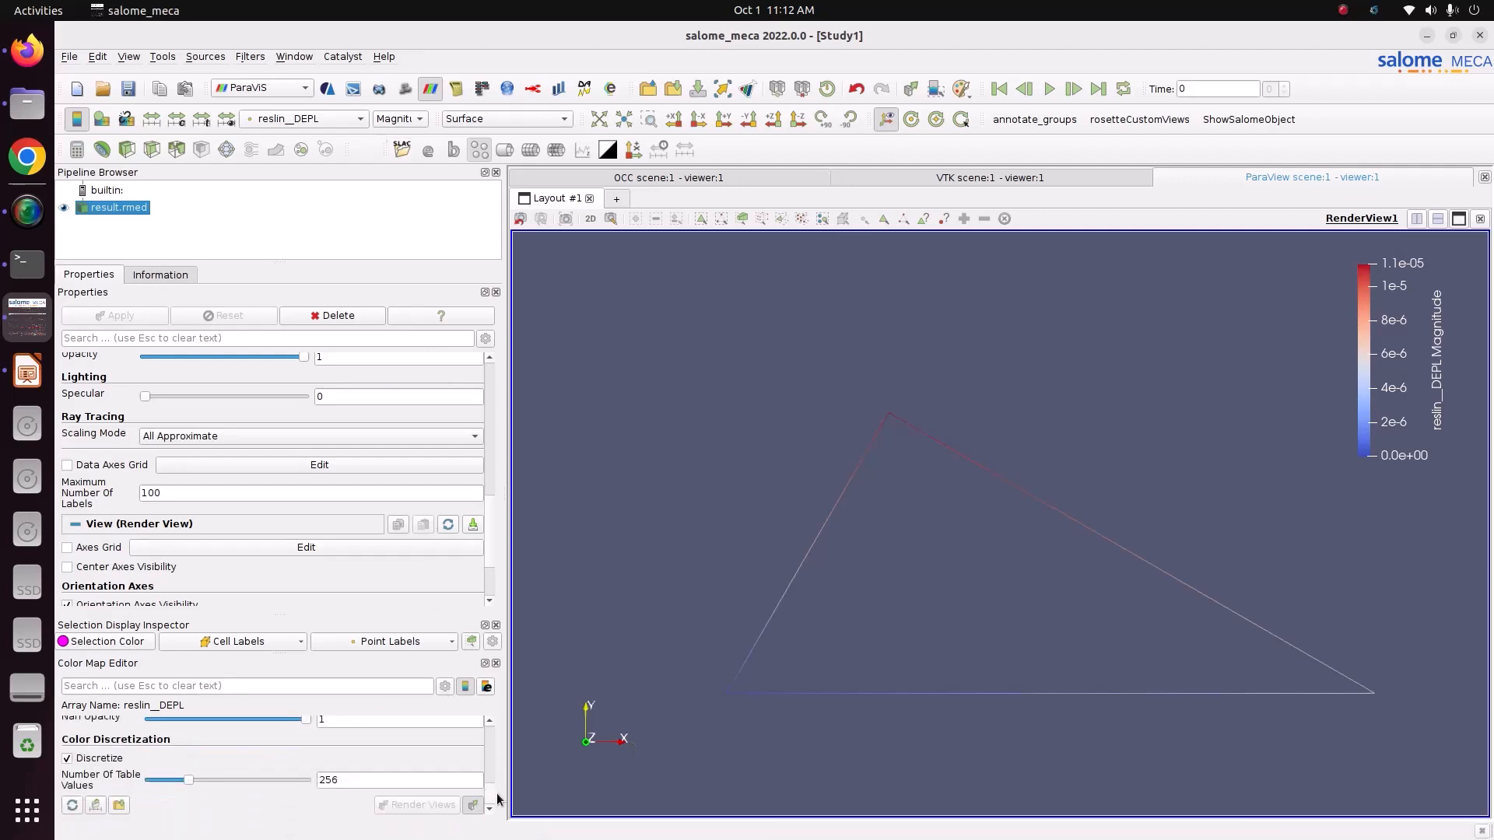
pyautogui.scroll(3, 467, 720)
pyautogui.click(397, 641)
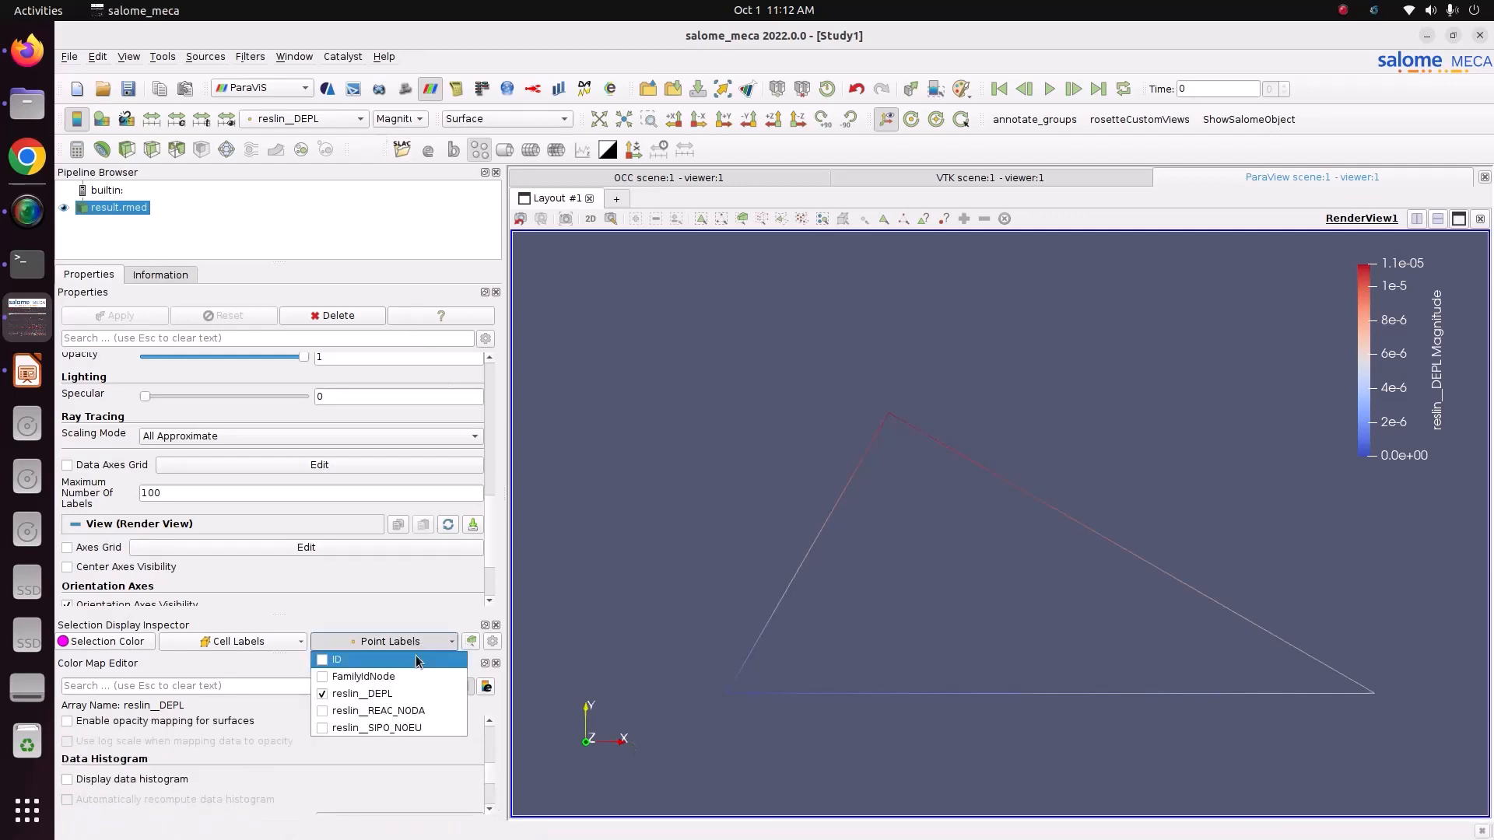
pyautogui.click(371, 710)
pyautogui.click(370, 643)
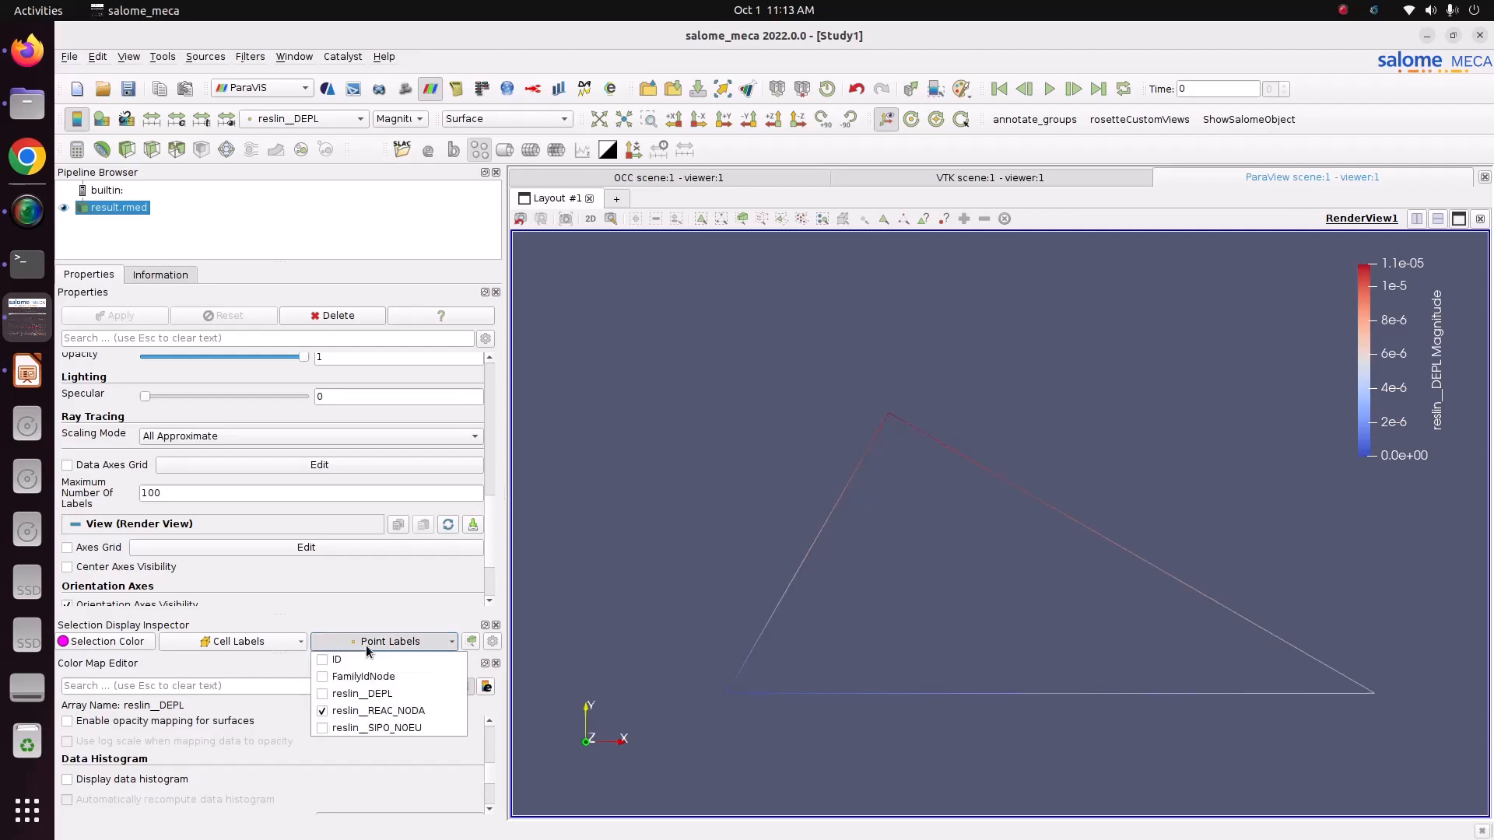
pyautogui.click(589, 571)
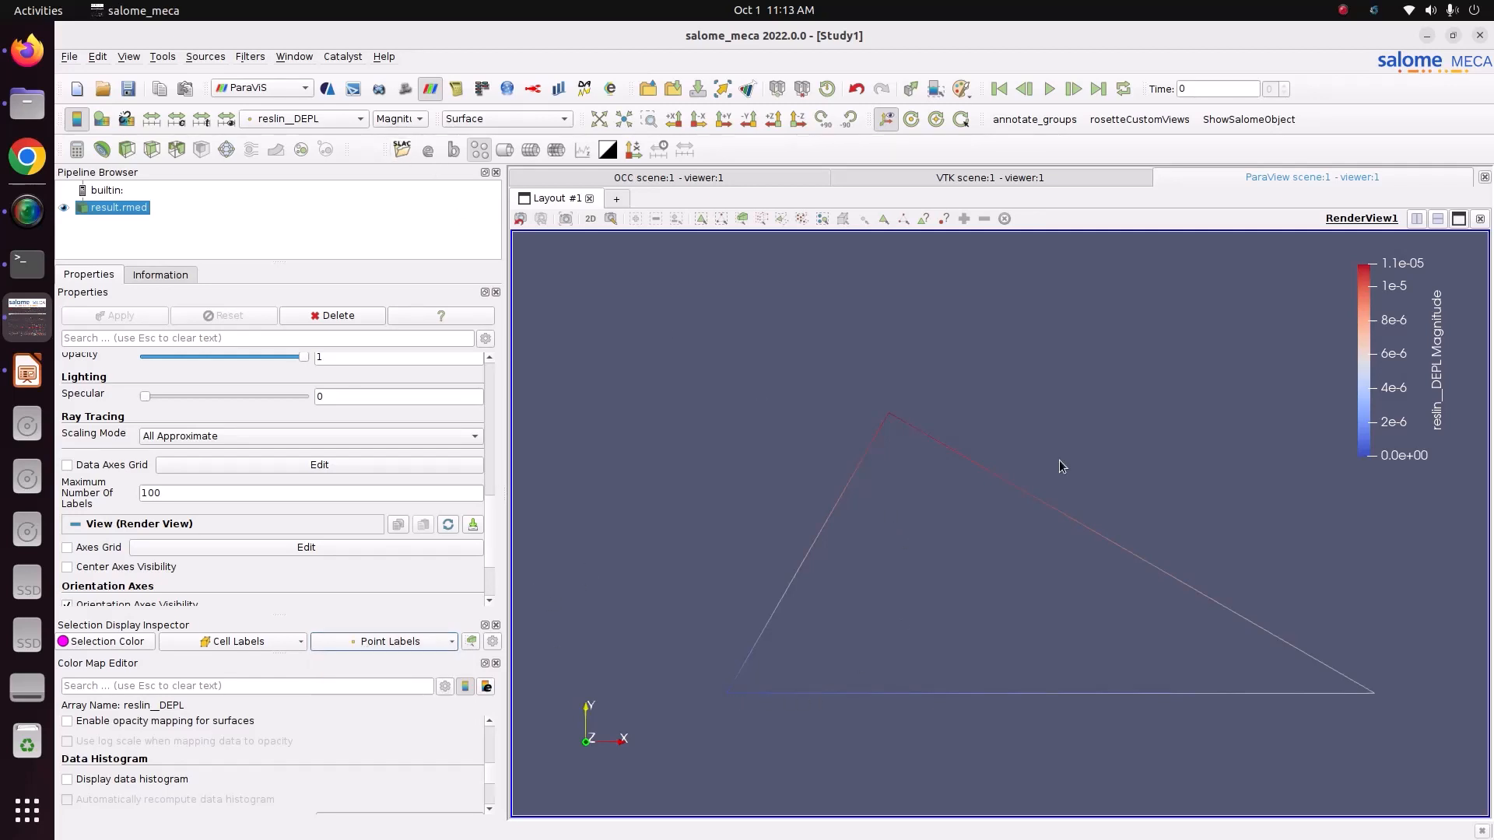
# Step: Select the support node at the truss's lower-left corner to read its nodal reaction label
pyautogui.moveTo(710, 694); pyautogui.dragTo(711, 648, button='middle')
pyautogui.click(761, 218)
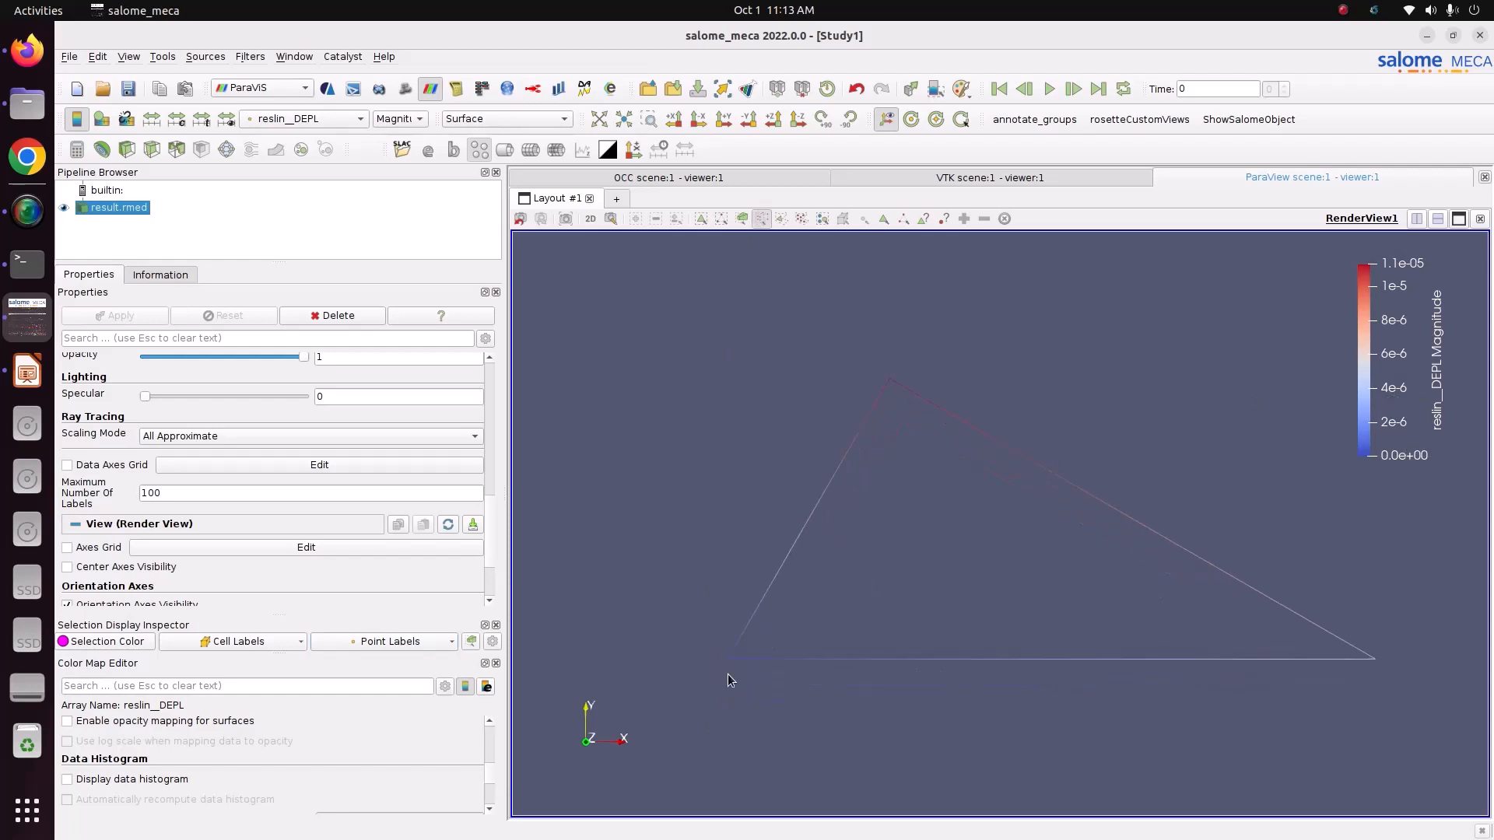
pyautogui.moveTo(711, 660); pyautogui.dragTo(741, 677)
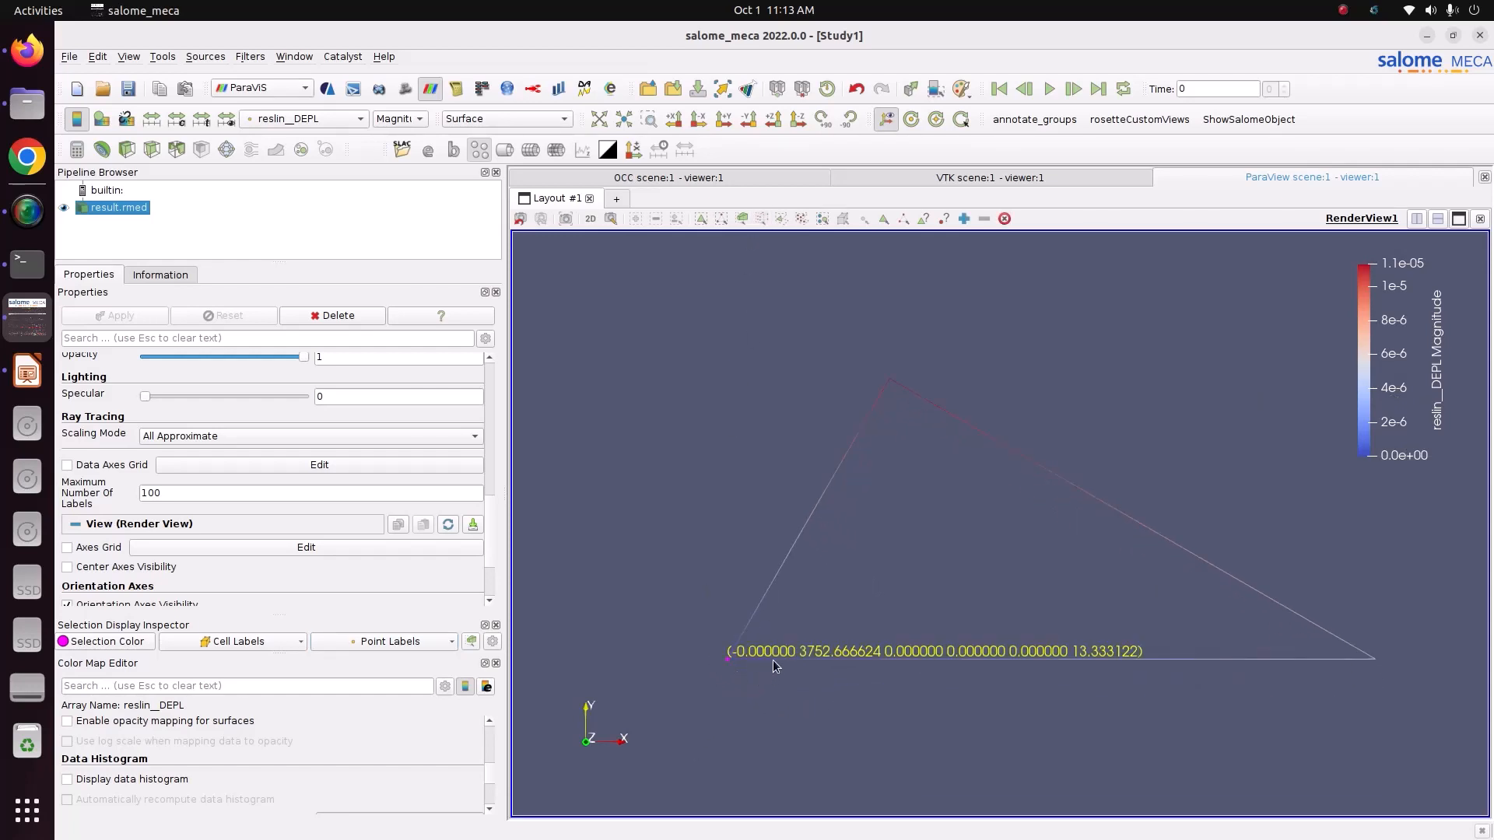
pyautogui.moveTo(1367, 649); pyautogui.dragTo(1387, 675, button='middle')
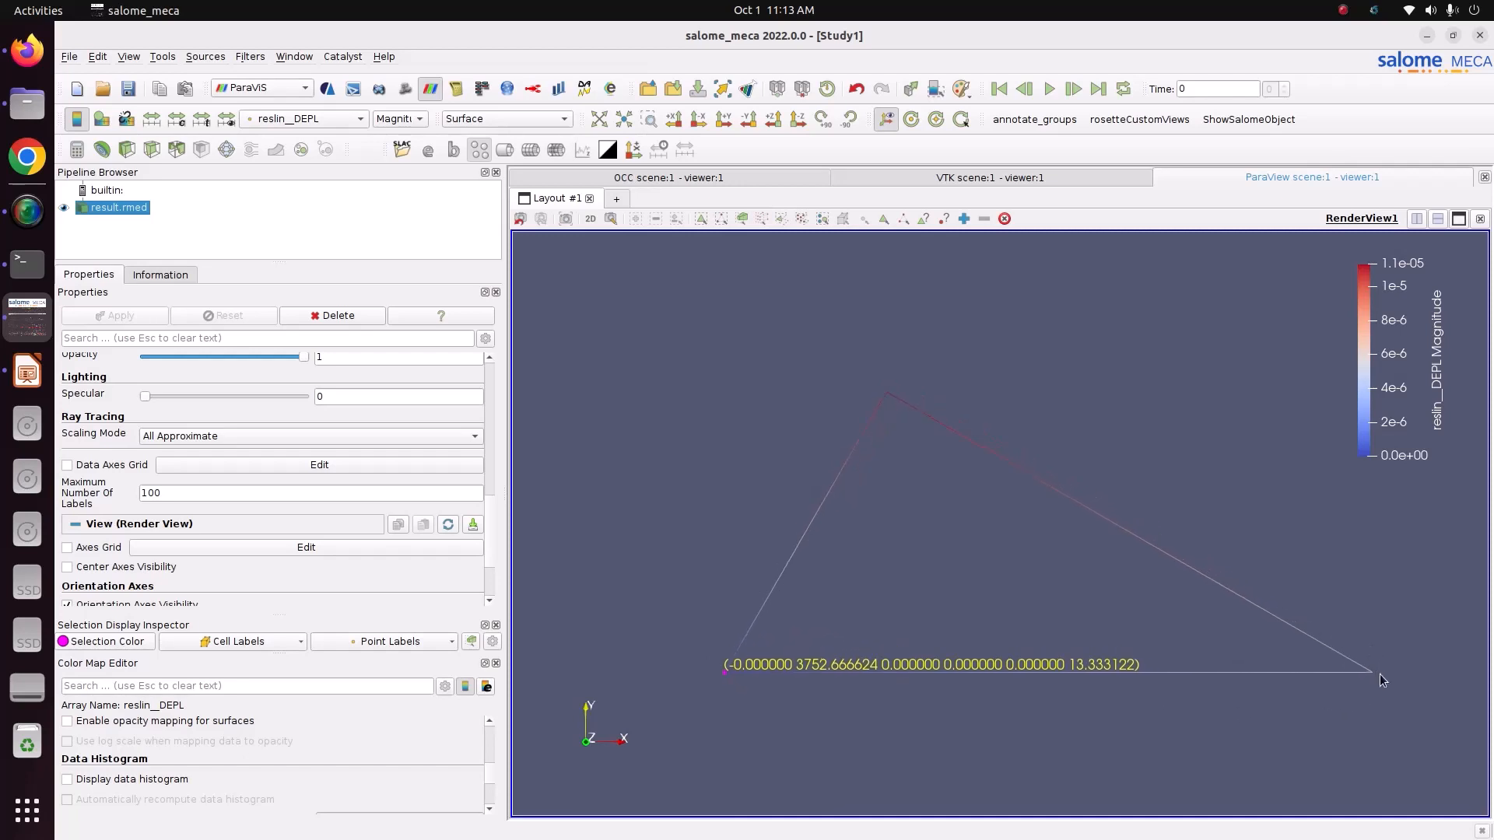
pyautogui.scroll(4, 778, 675)
pyautogui.scroll(-2, 774, 675)
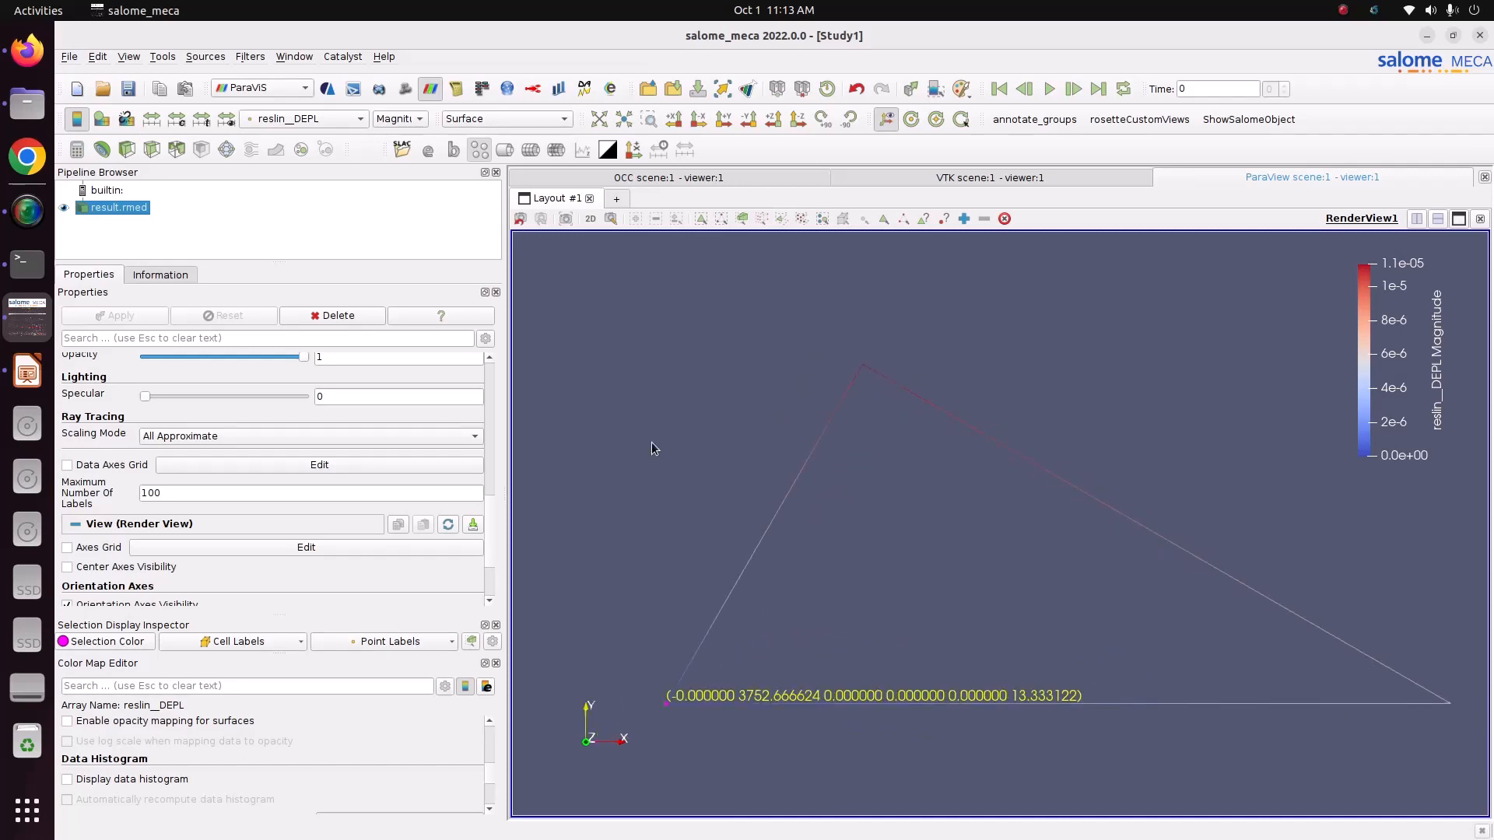
# Step: Color the truss by reslin__REAC_NODA and move its color legend inward from the view's edge
pyautogui.click(360, 119)
pyautogui.click(356, 136)
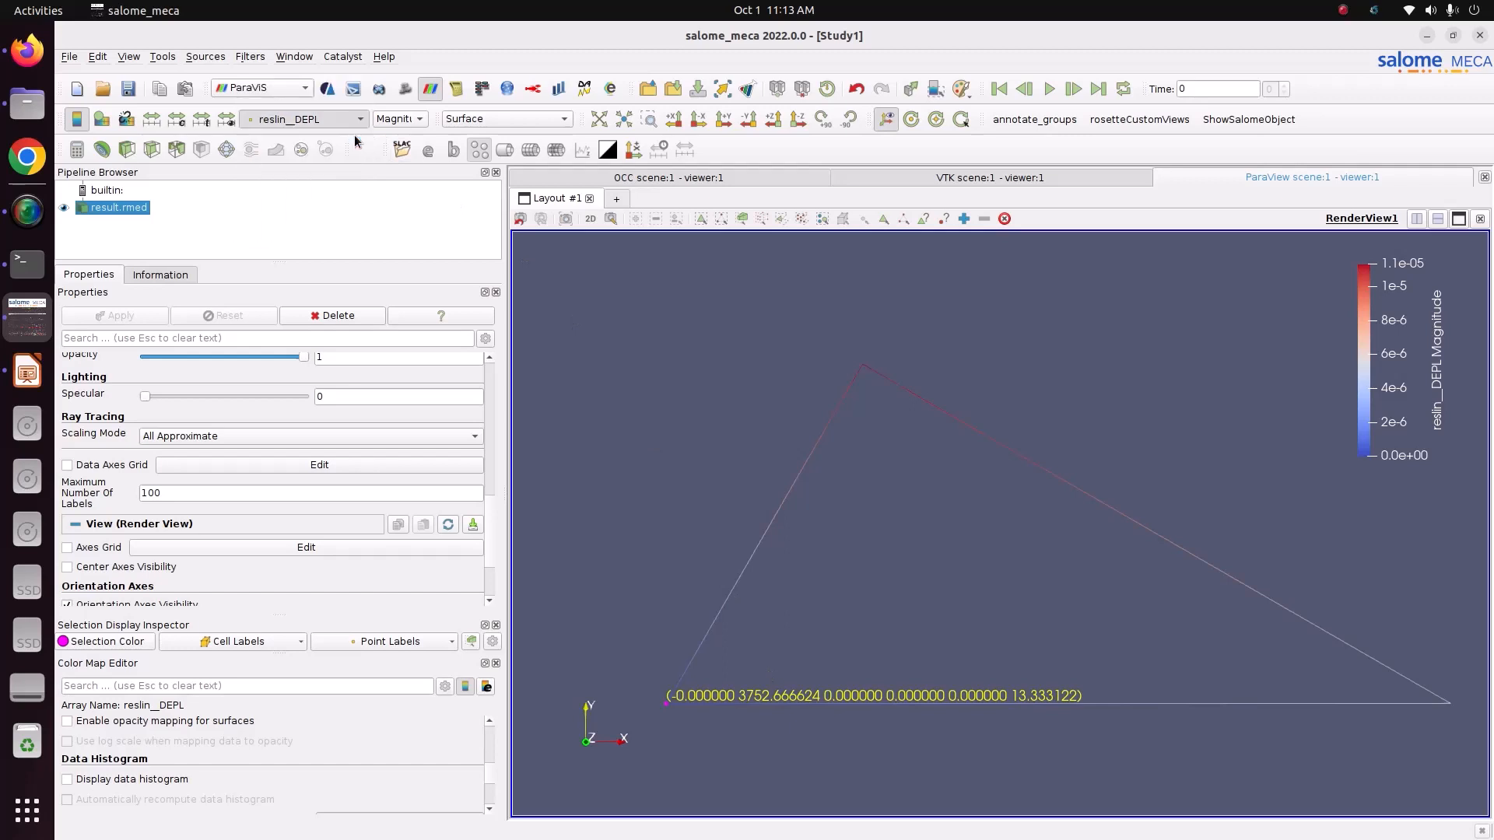
pyautogui.moveTo(1375, 395); pyautogui.dragTo(1321, 387)
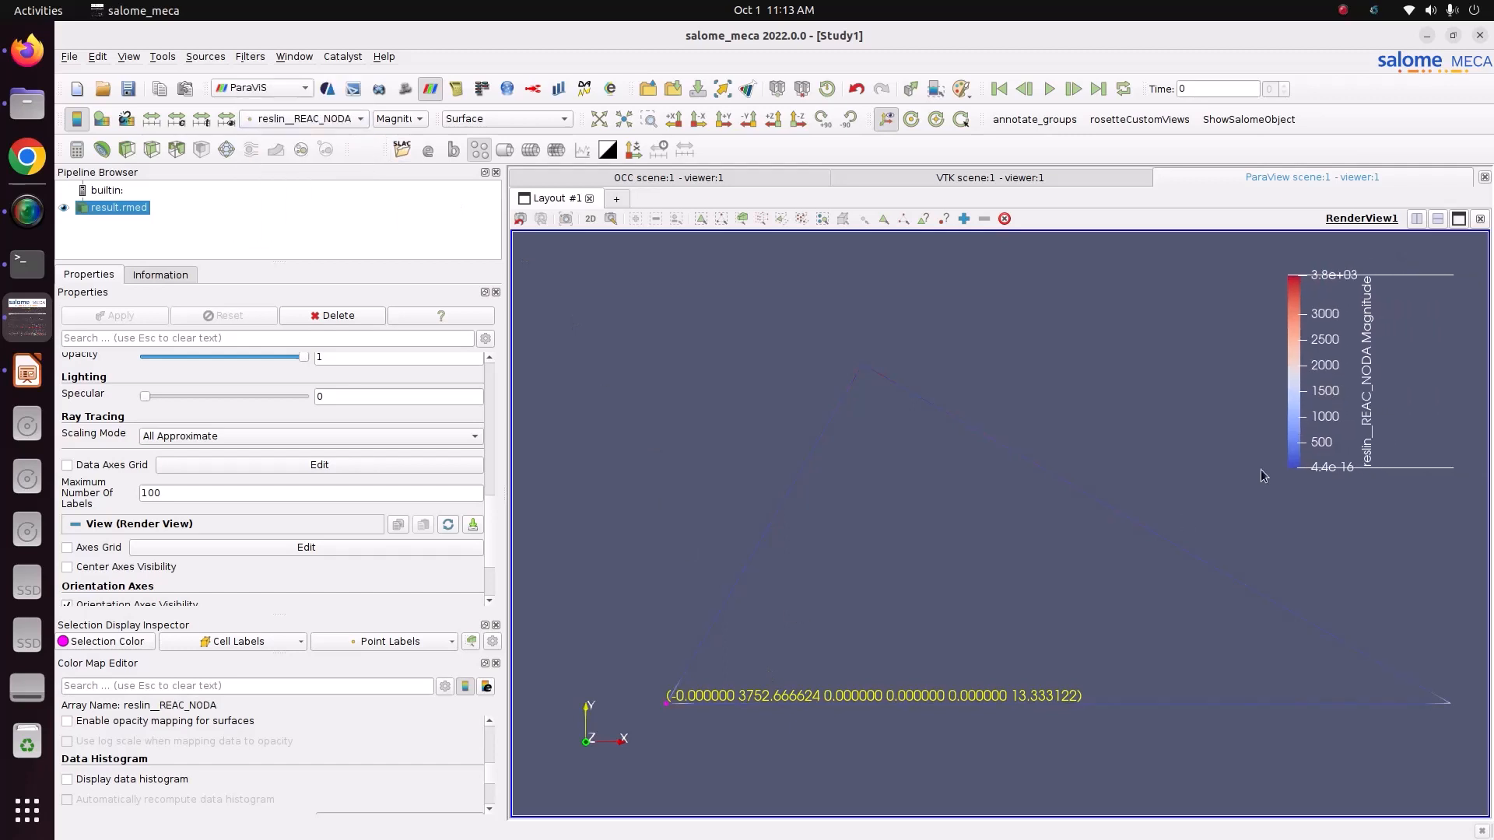
pyautogui.scroll(1, 647, 733)
pyautogui.scroll(-1, 647, 736)
# Step: Select the support node at the truss's lower-right corner to read its nodal reaction label
pyautogui.click(761, 219)
pyautogui.click(1466, 714)
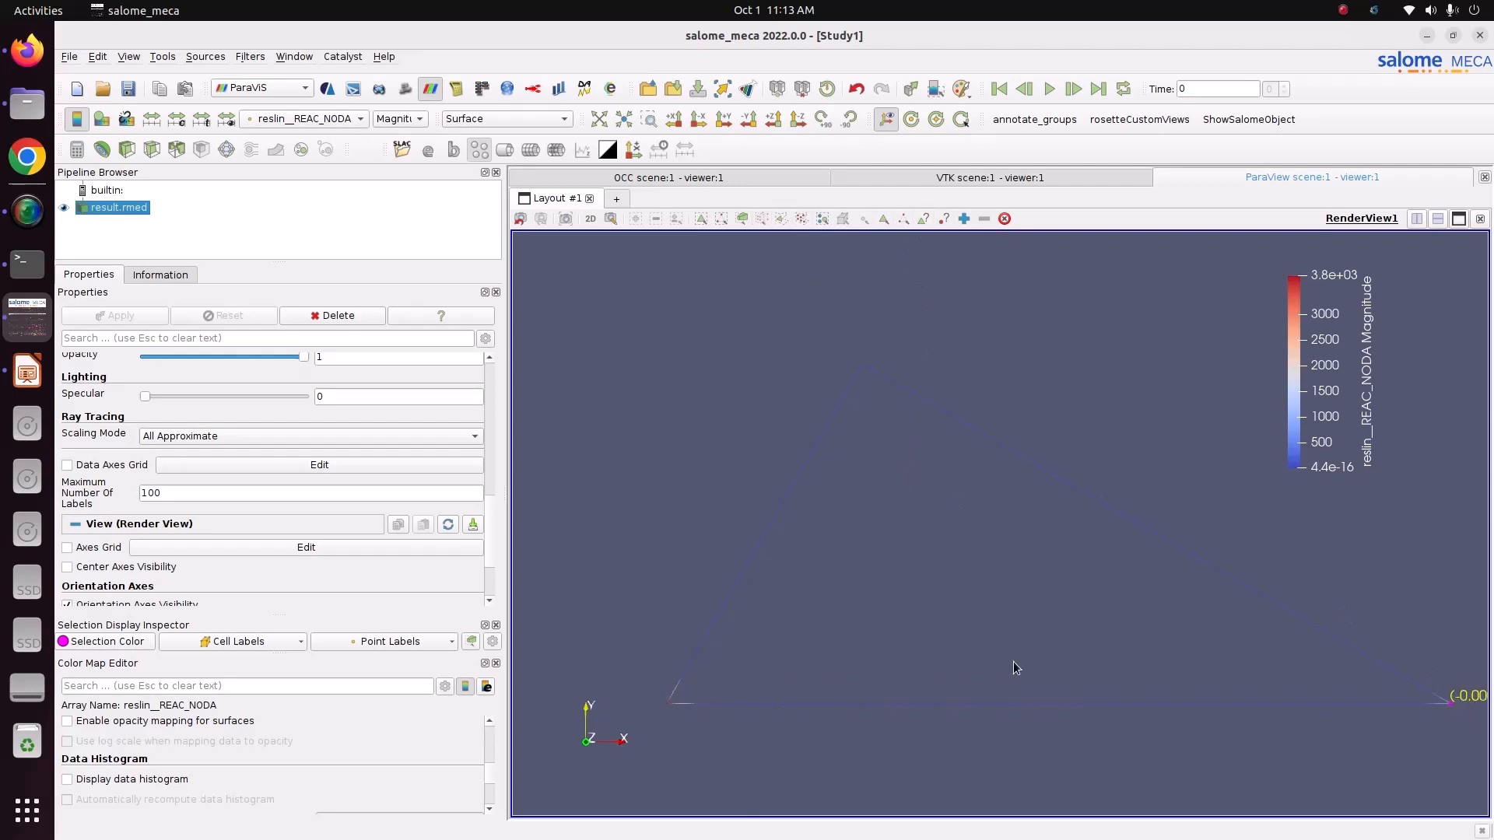
pyautogui.scroll(-5, 763, 674)
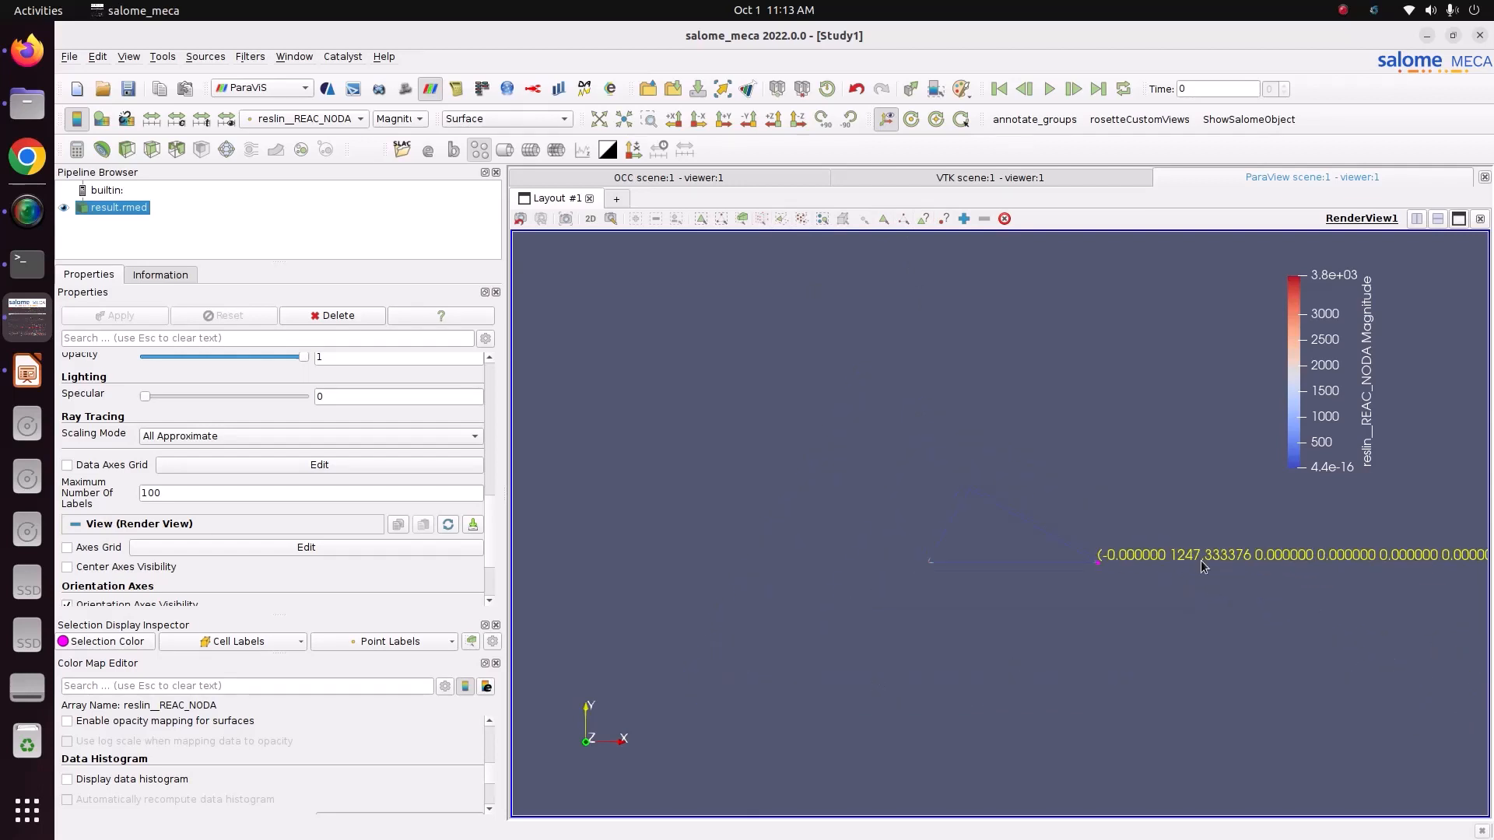
pyautogui.scroll(2, 1283, 591)
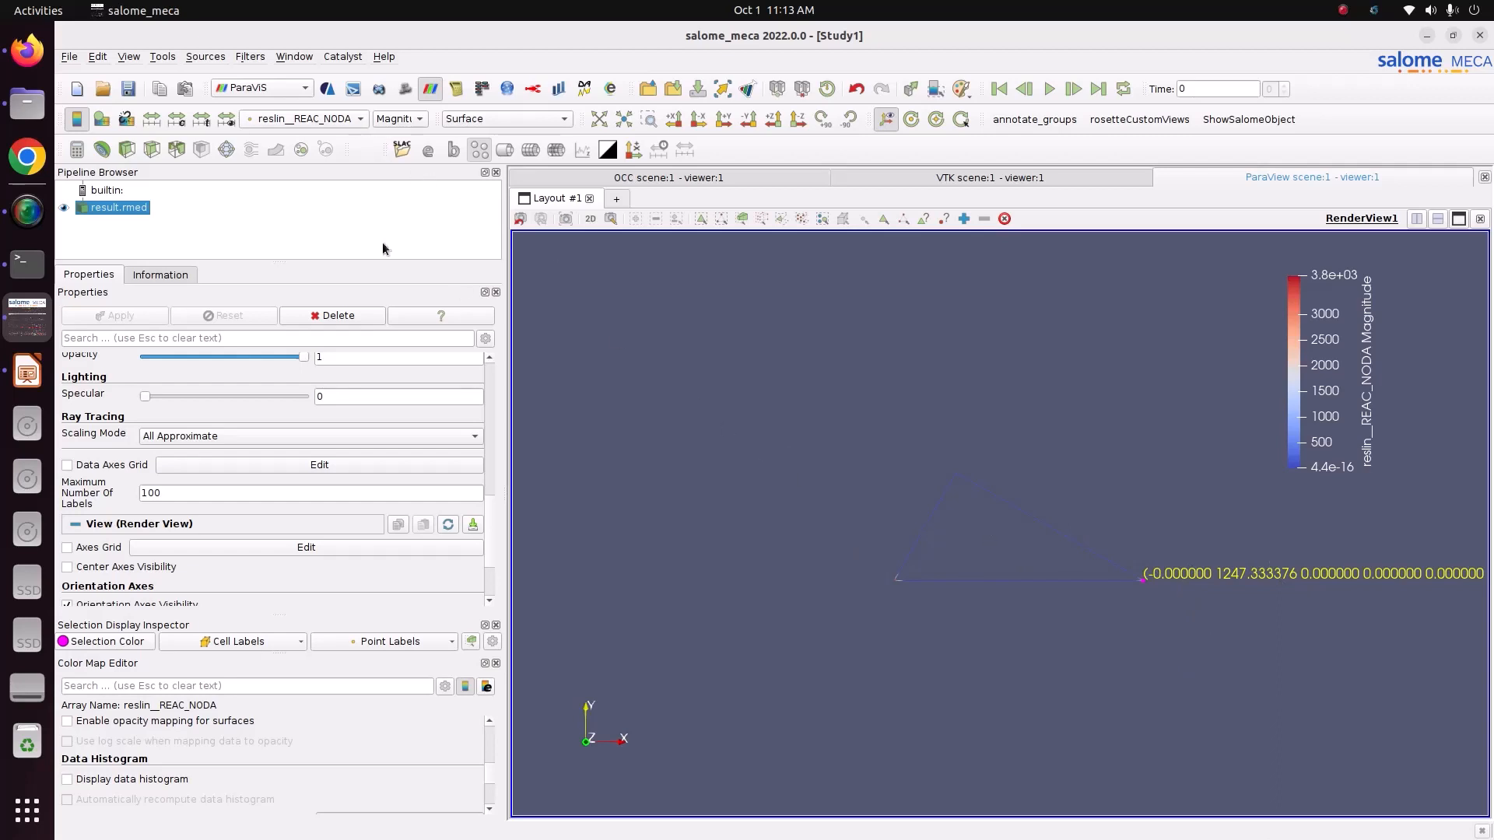
# Step: Color the truss by reslin__SIPO_NOEU, clearing the node selection and moving the legend to the view's upper corner
pyautogui.click(333, 119)
pyautogui.click(322, 138)
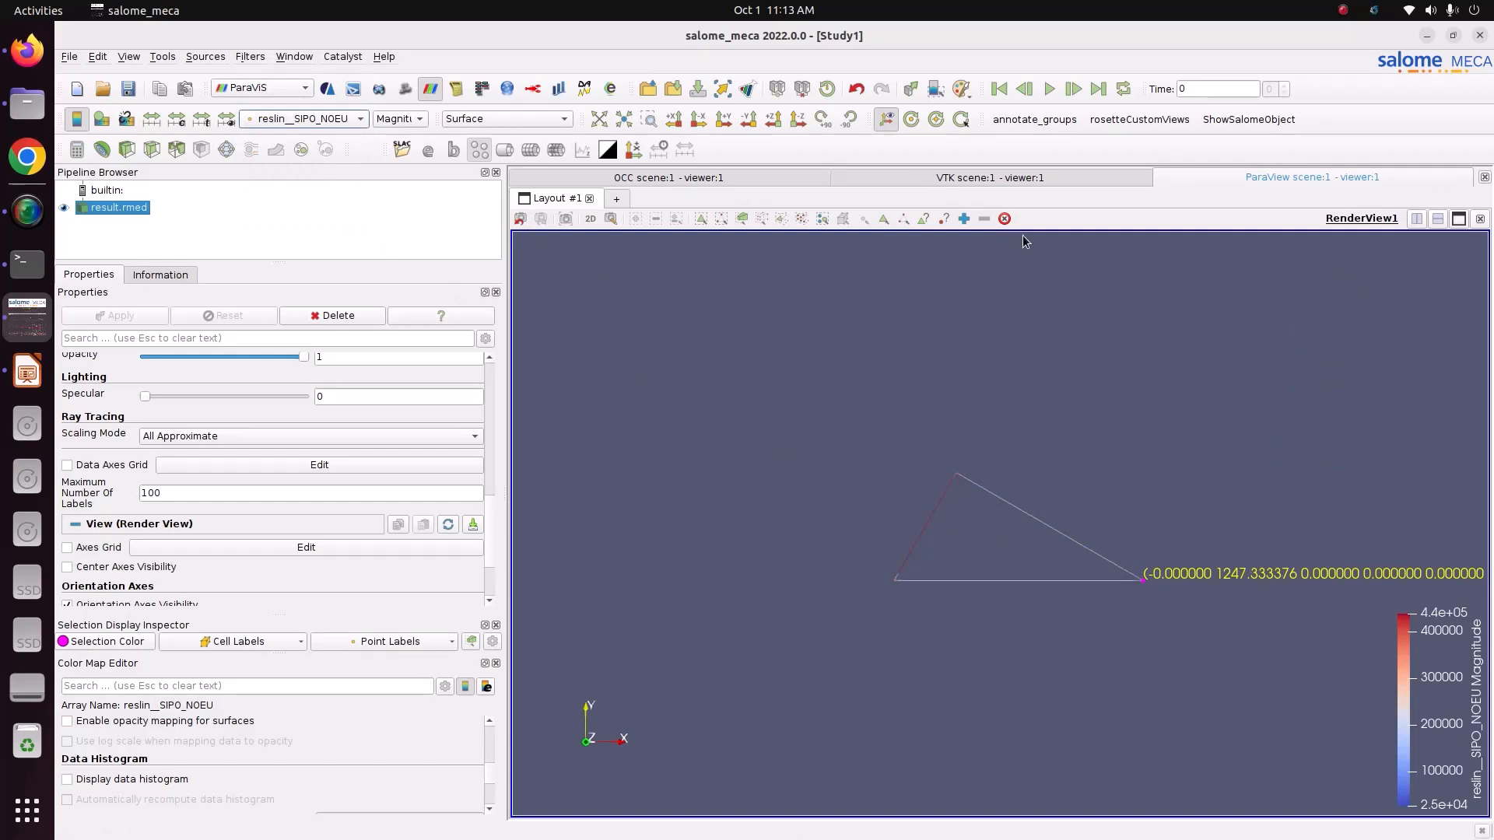
pyautogui.click(1004, 219)
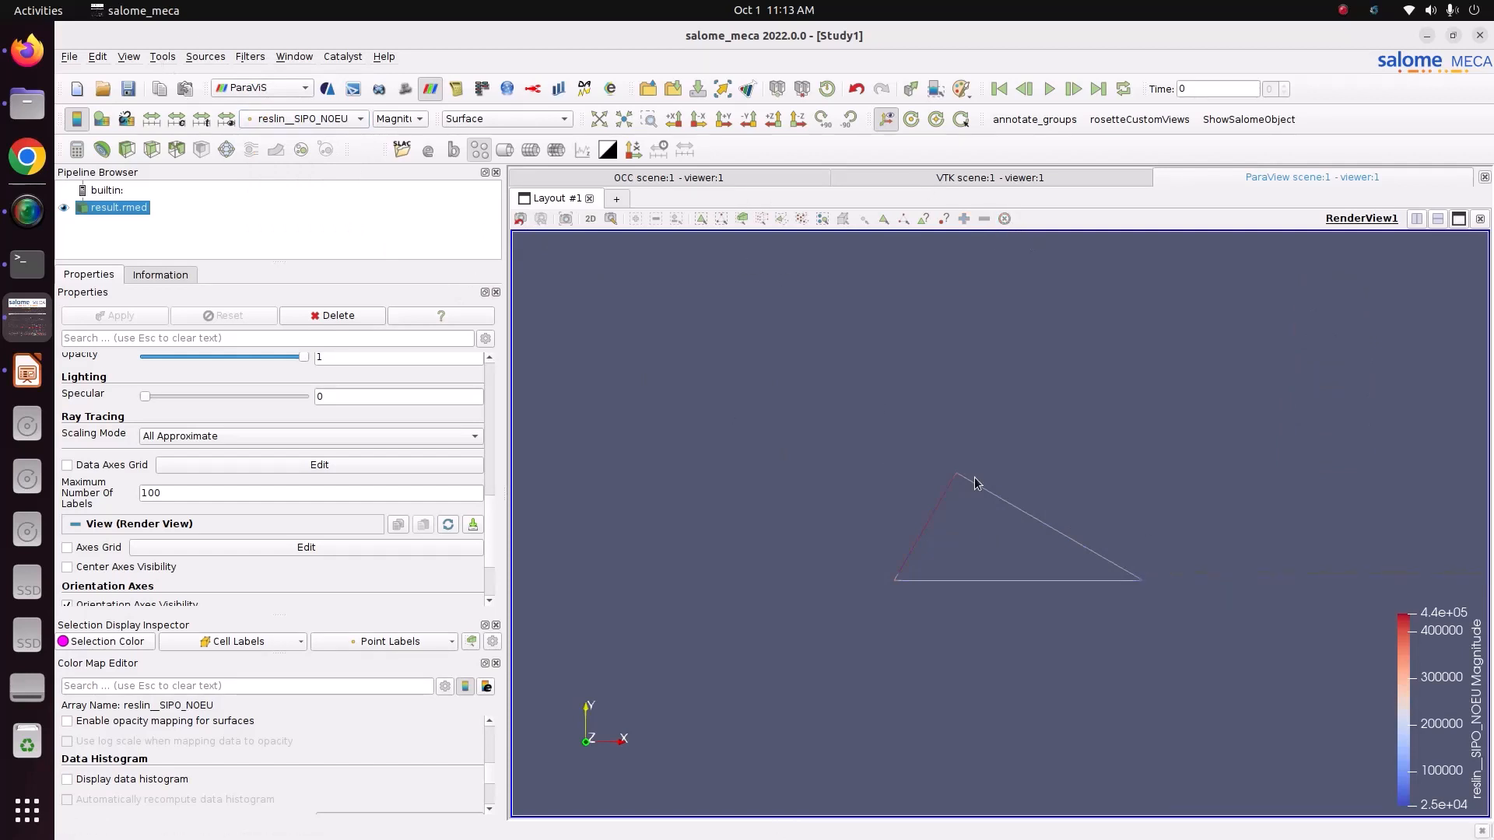
pyautogui.scroll(5, 982, 506)
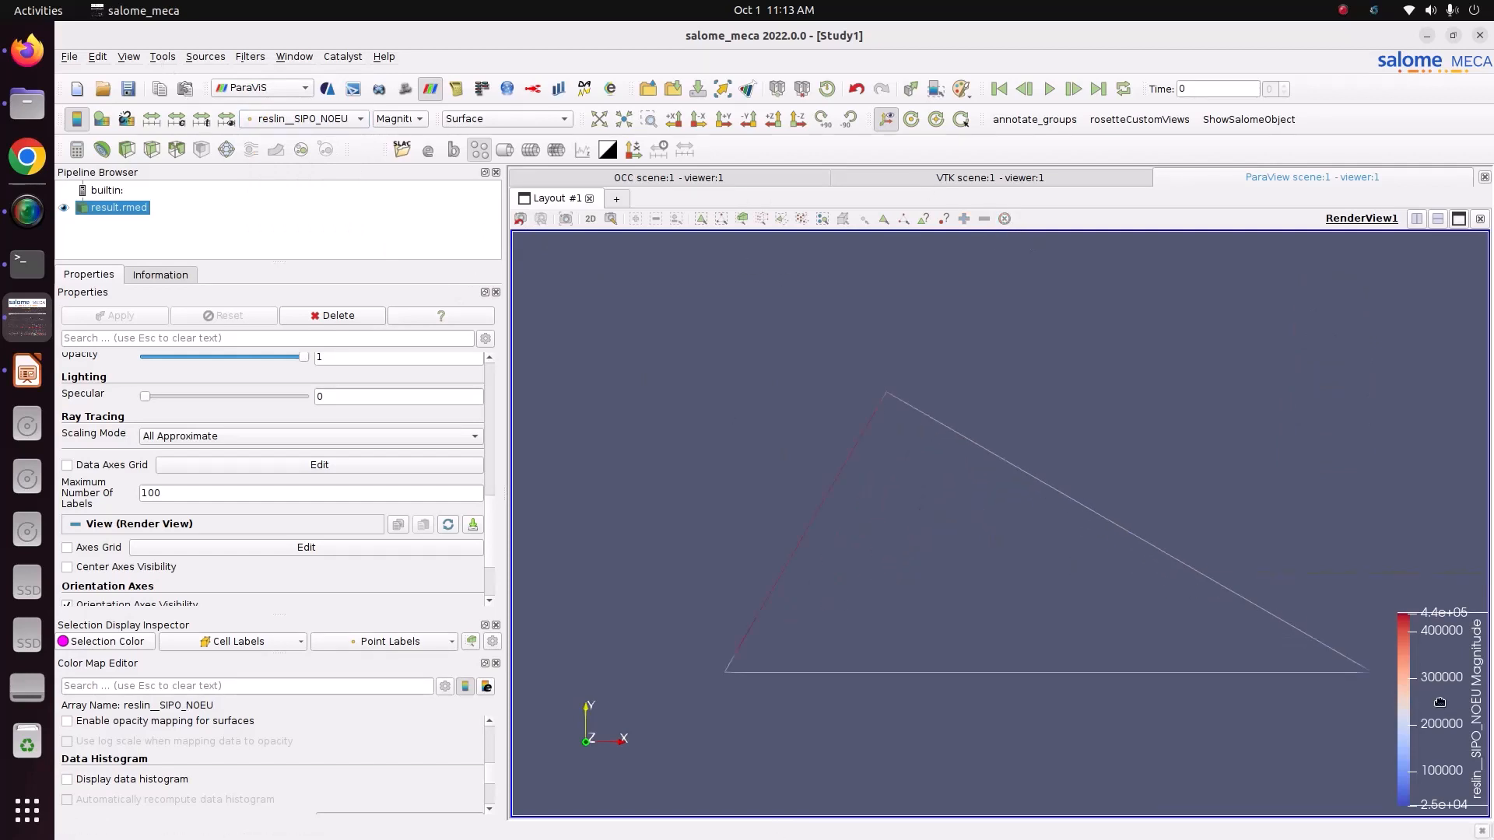
pyautogui.moveTo(1440, 703); pyautogui.dragTo(1410, 352)
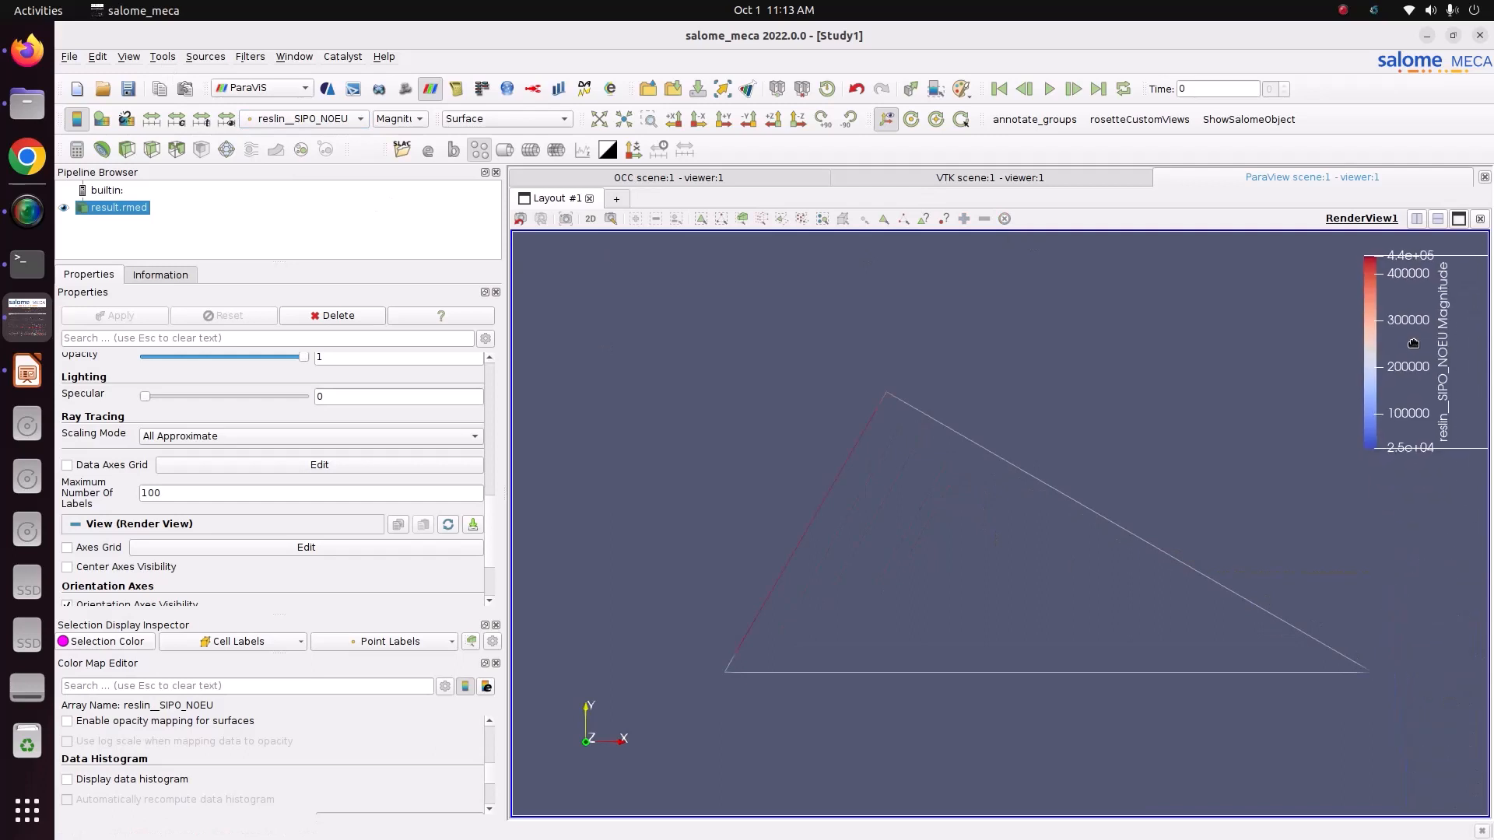
# Step: Display the SN component of reslin__SIPO_NOEU on the truss
pyautogui.click(399, 118)
pyautogui.click(410, 139)
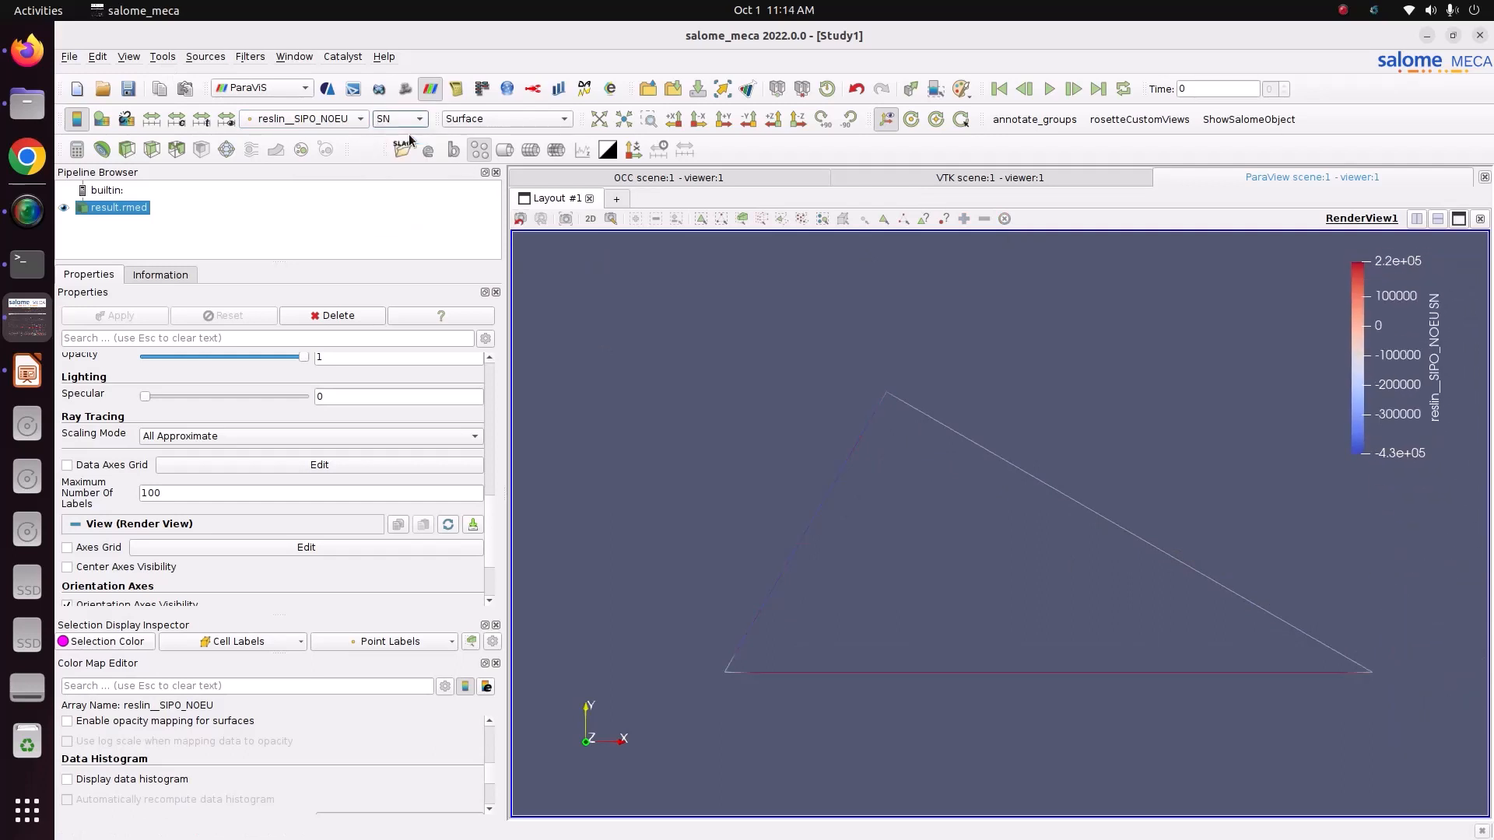
pyautogui.click(402, 118)
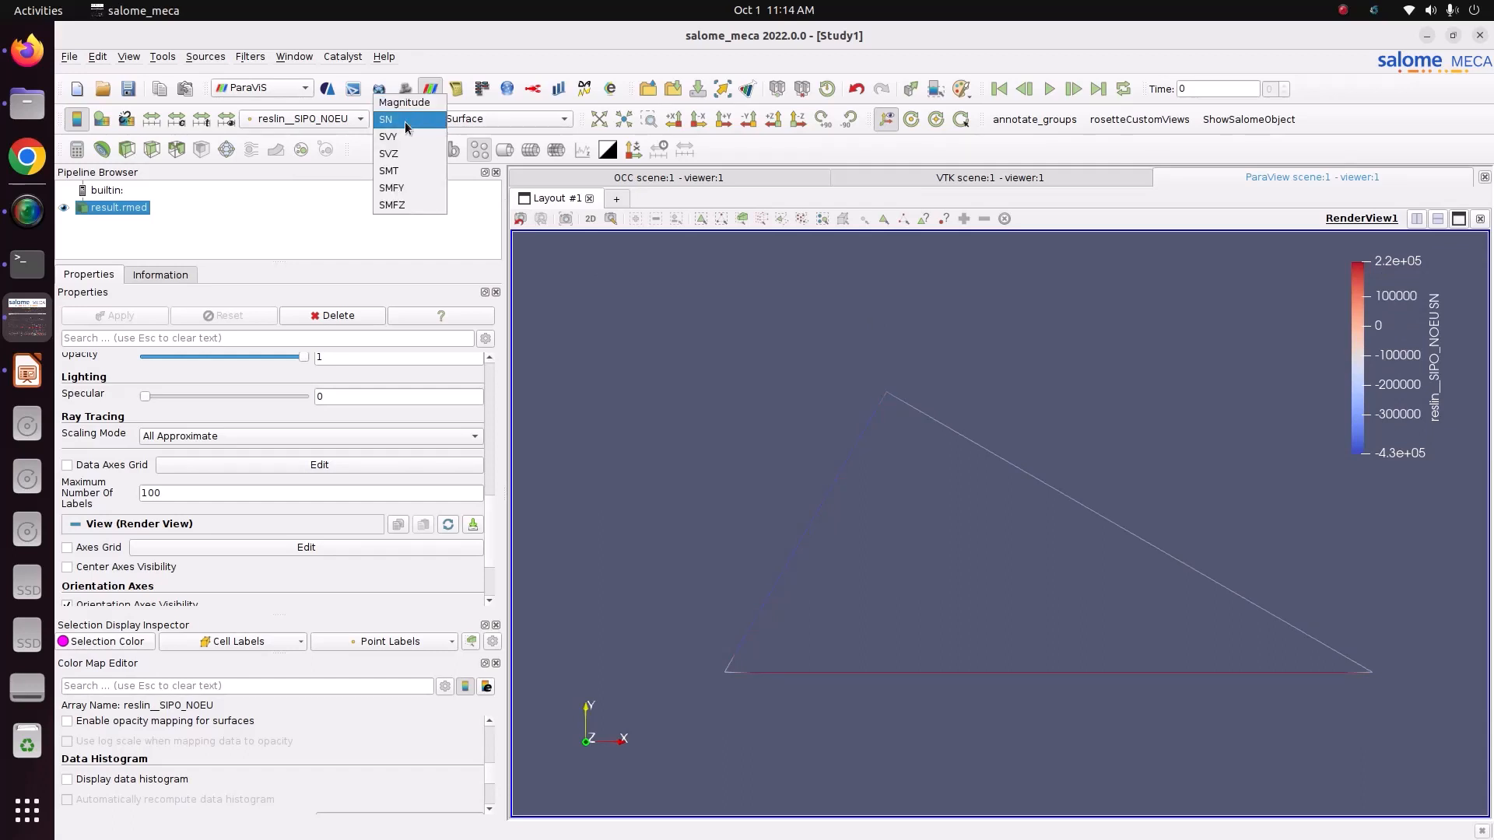
pyautogui.click(404, 121)
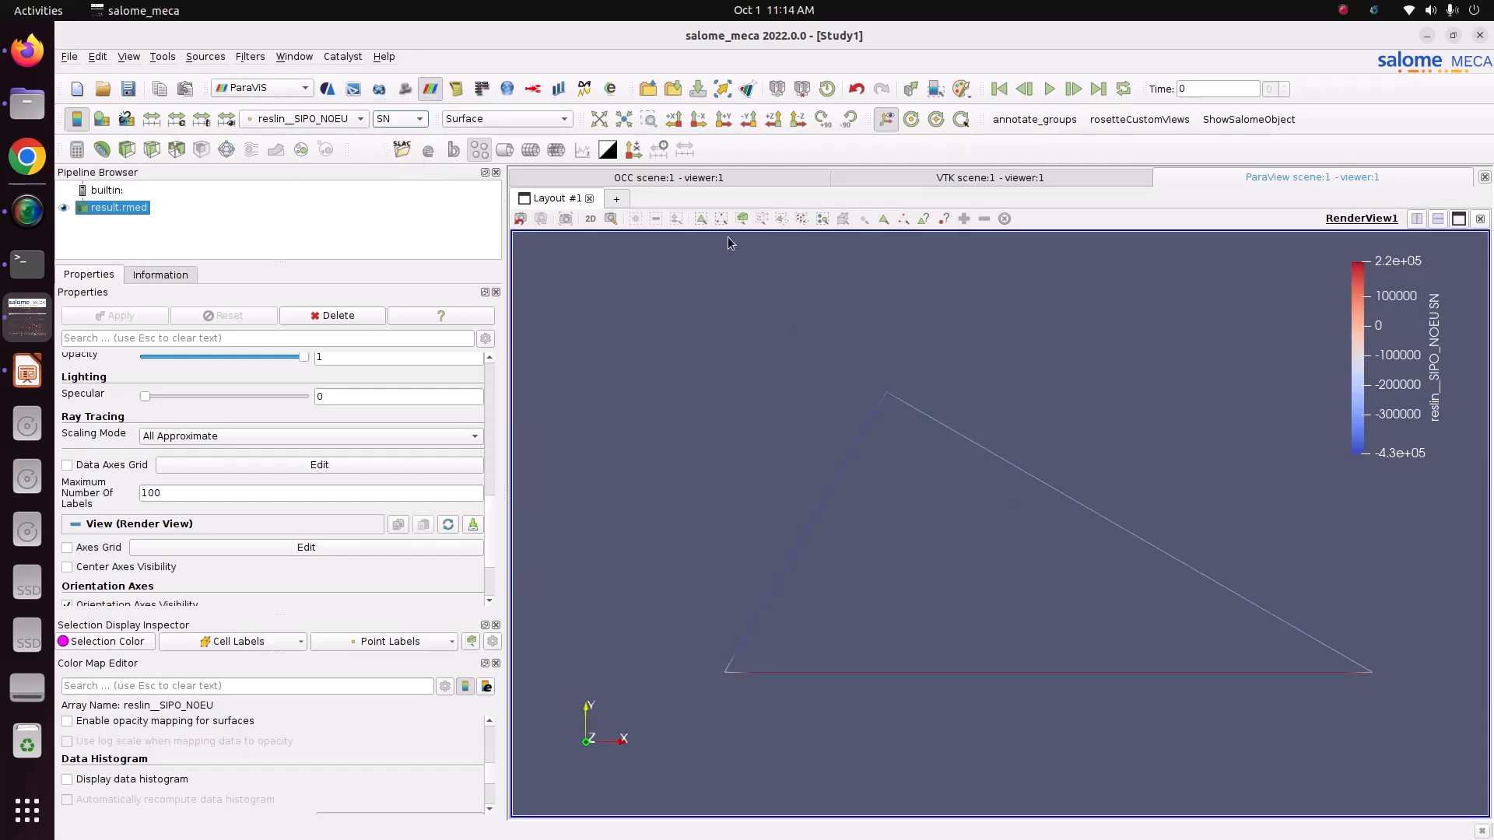
# Step: Select a node midway along the longer inclined bar, followed by one midway along the shorter inclined bar
pyautogui.click(761, 218)
pyautogui.moveTo(1109, 510); pyautogui.dragTo(1136, 534)
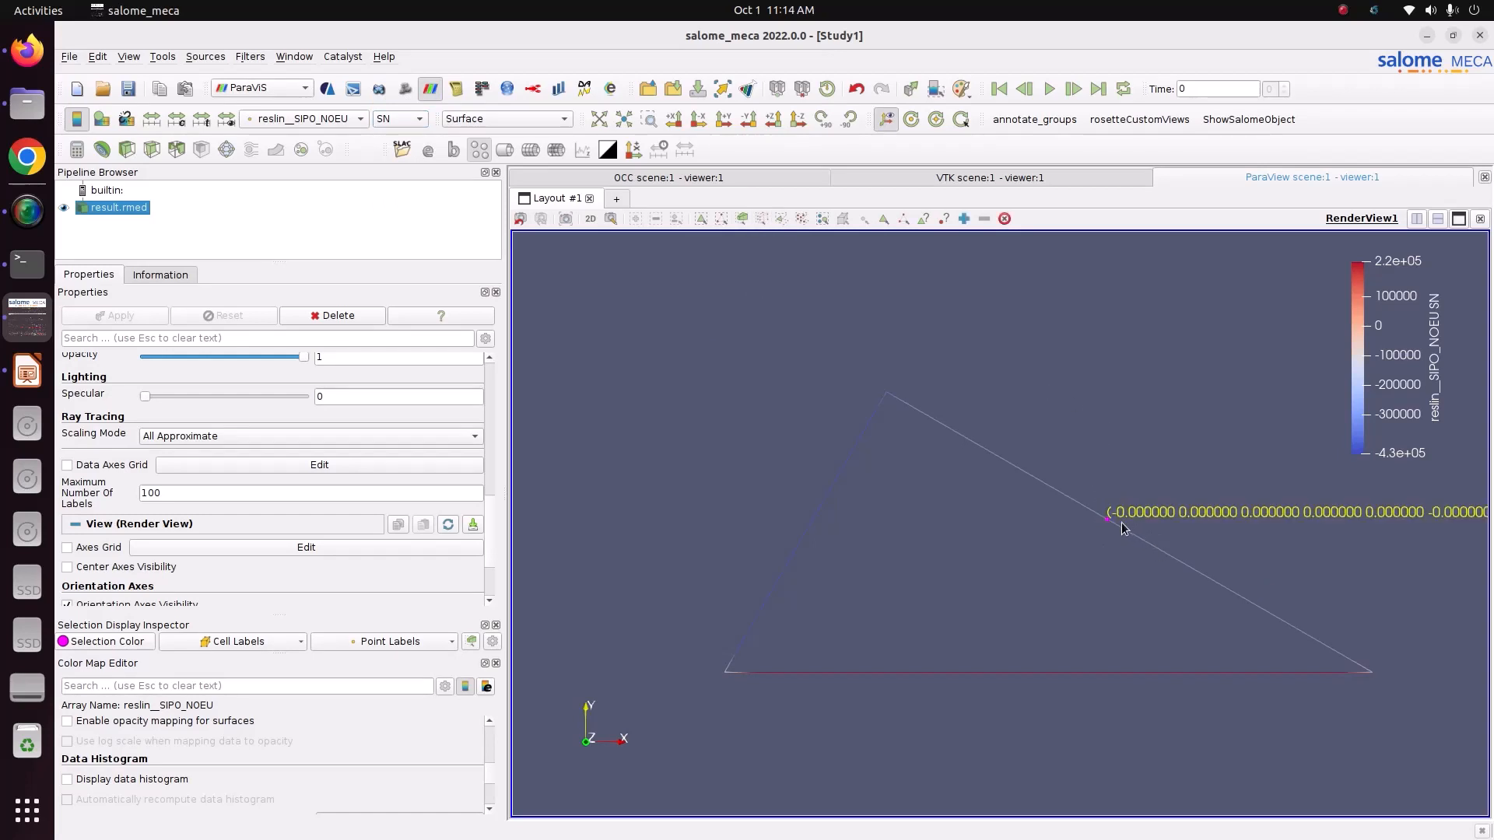
pyautogui.moveTo(794, 540); pyautogui.dragTo(814, 550, button='middle')
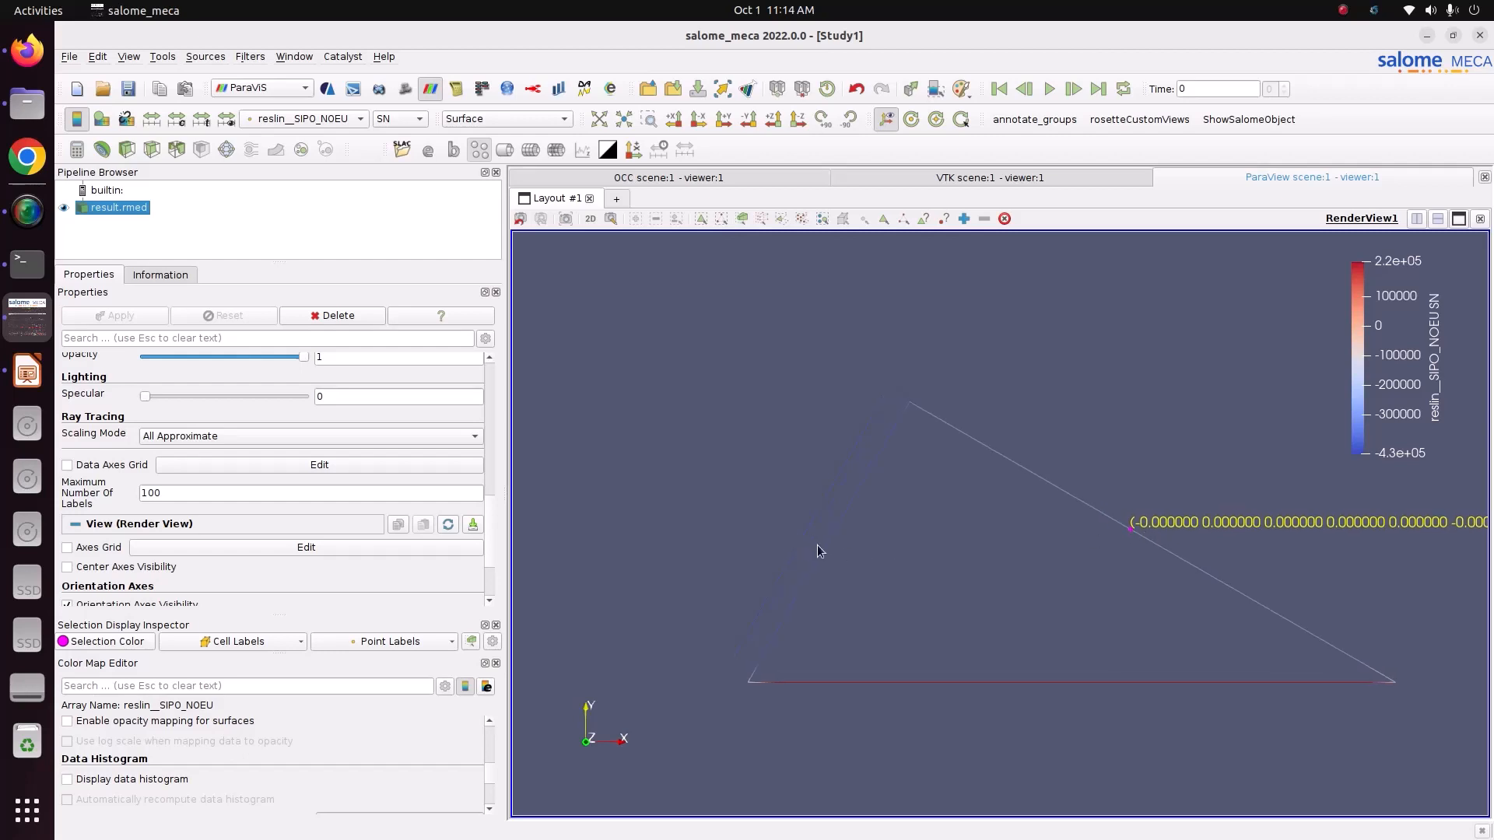
pyautogui.click(761, 219)
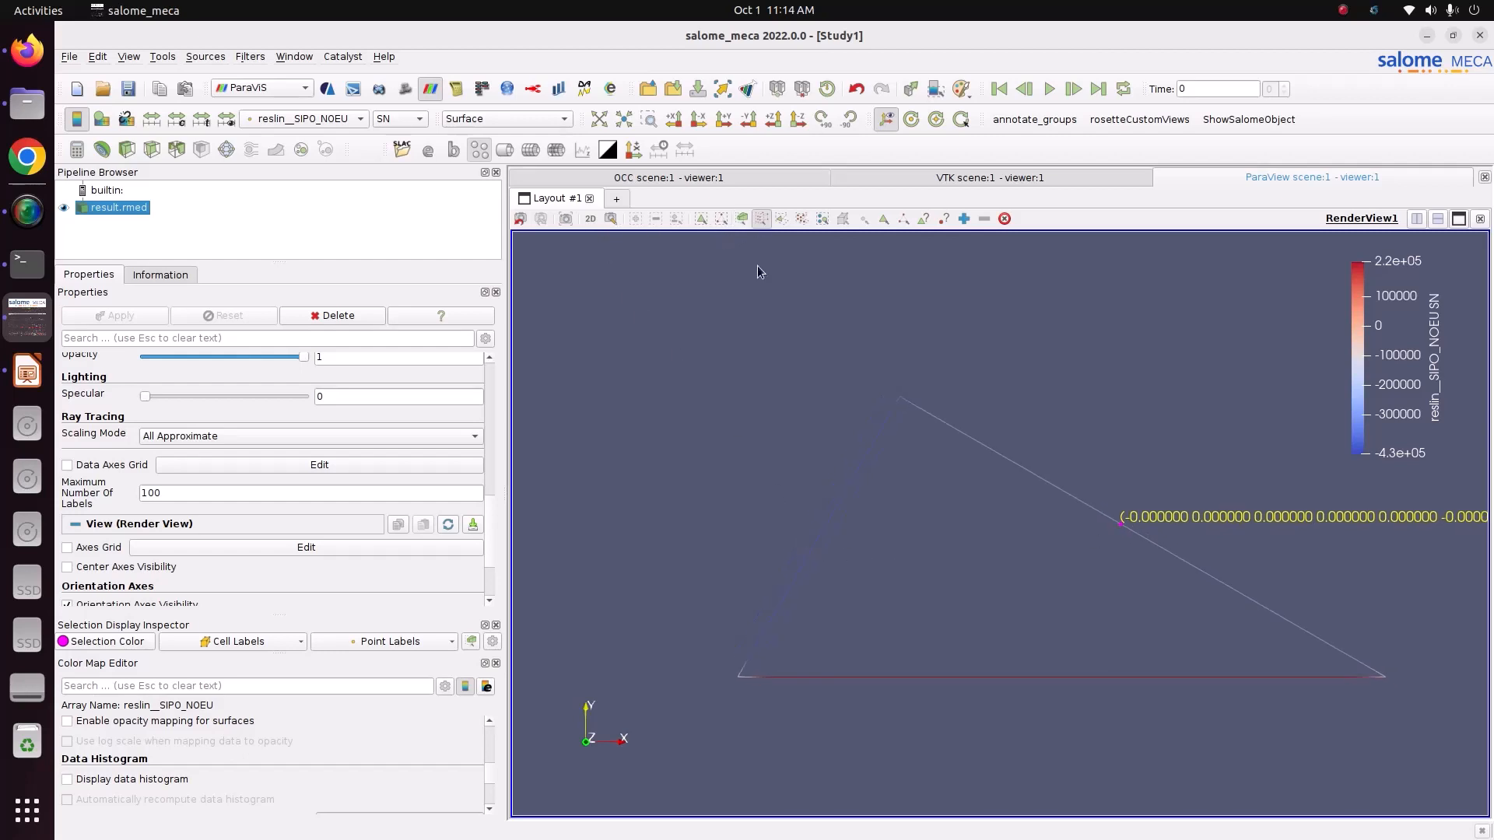
pyautogui.moveTo(828, 551); pyautogui.dragTo(828, 552)
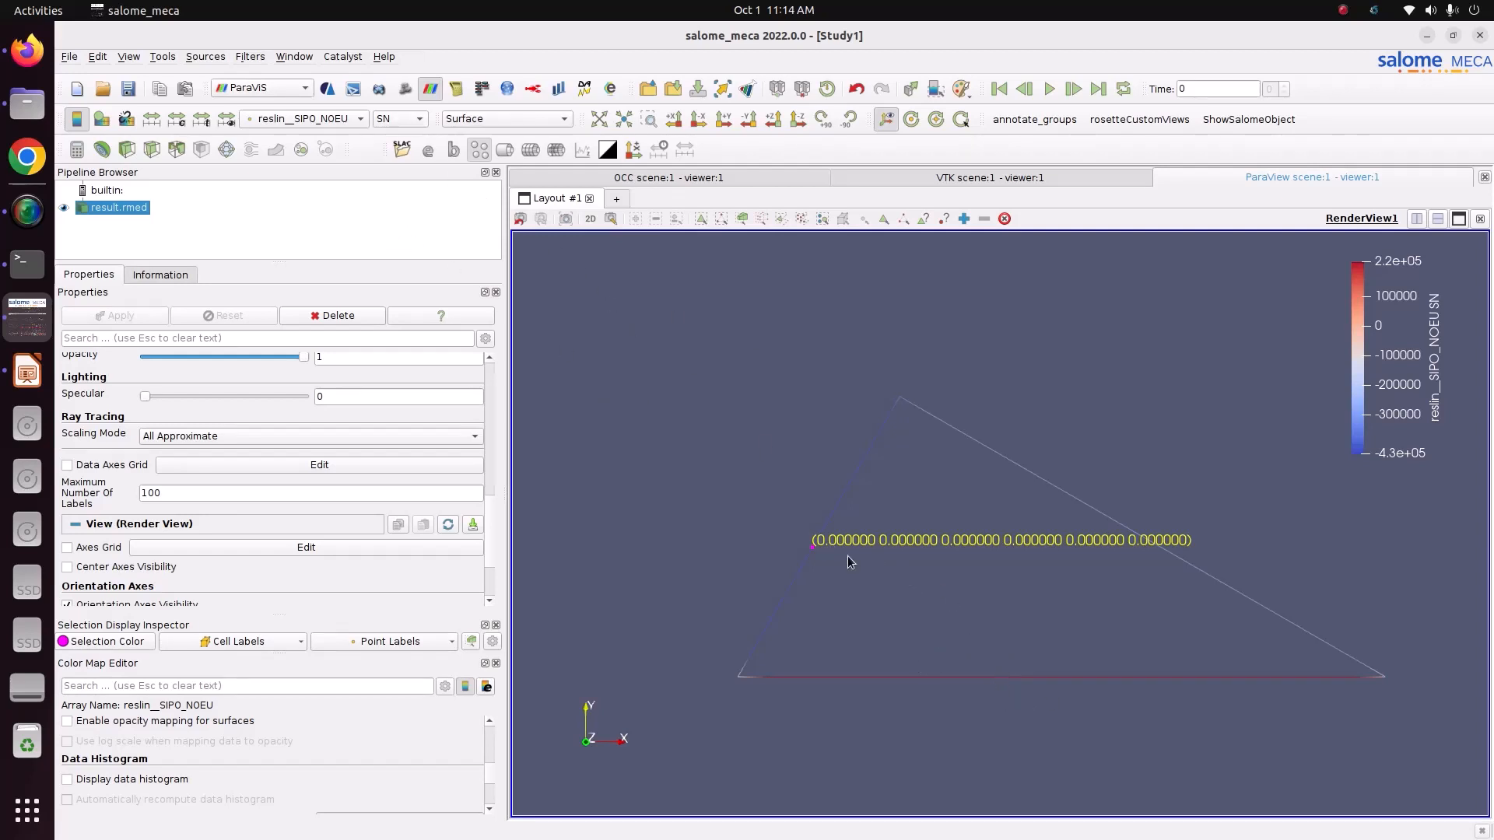
# Step: Replace the reslin__REAC_NODA point labels with reslin__SIPO_NOEU to read the stresses at the selected node
pyautogui.click(436, 642)
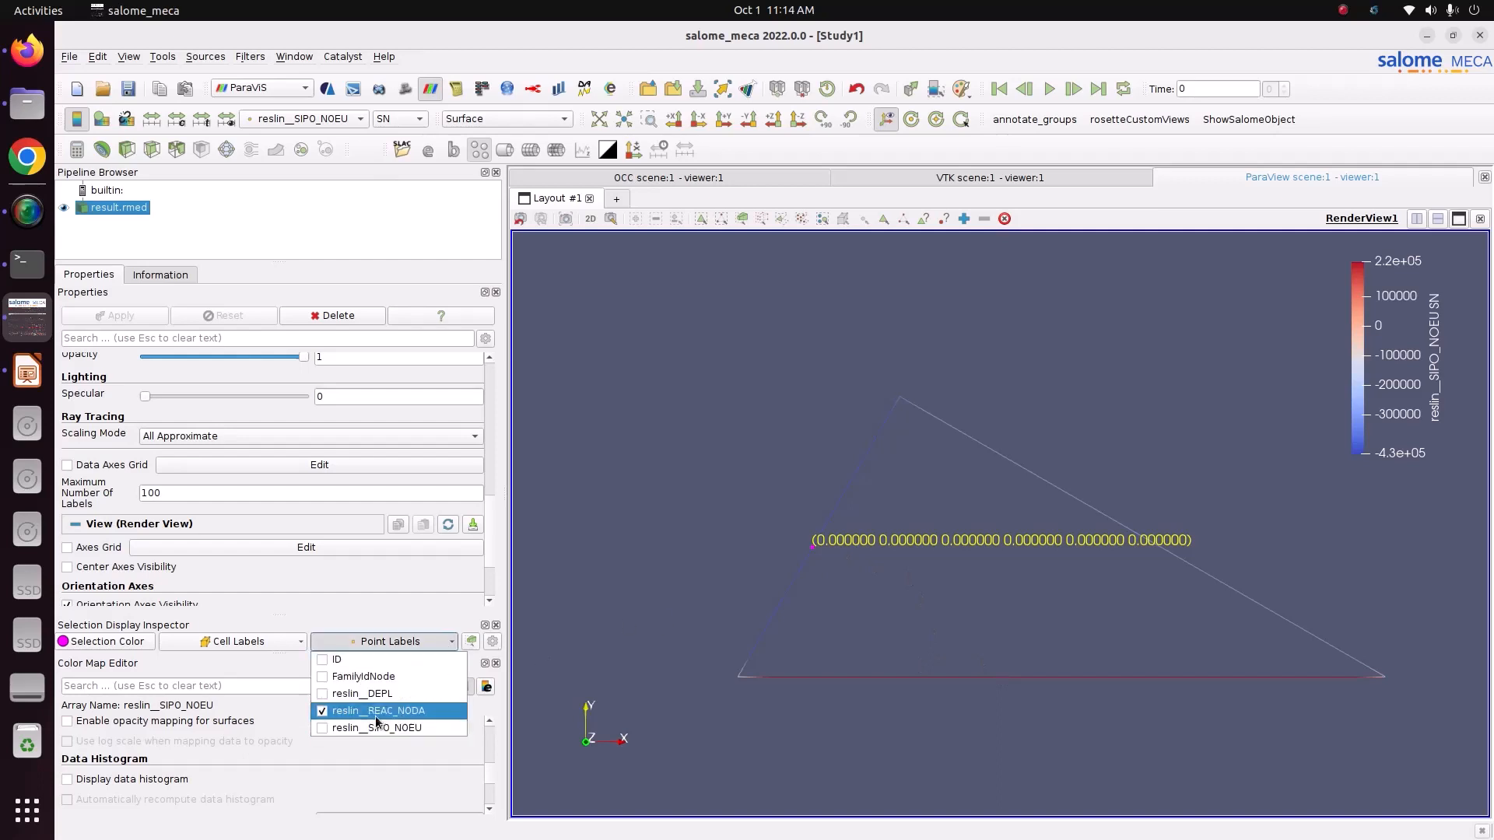
pyautogui.click(323, 710)
pyautogui.click(371, 643)
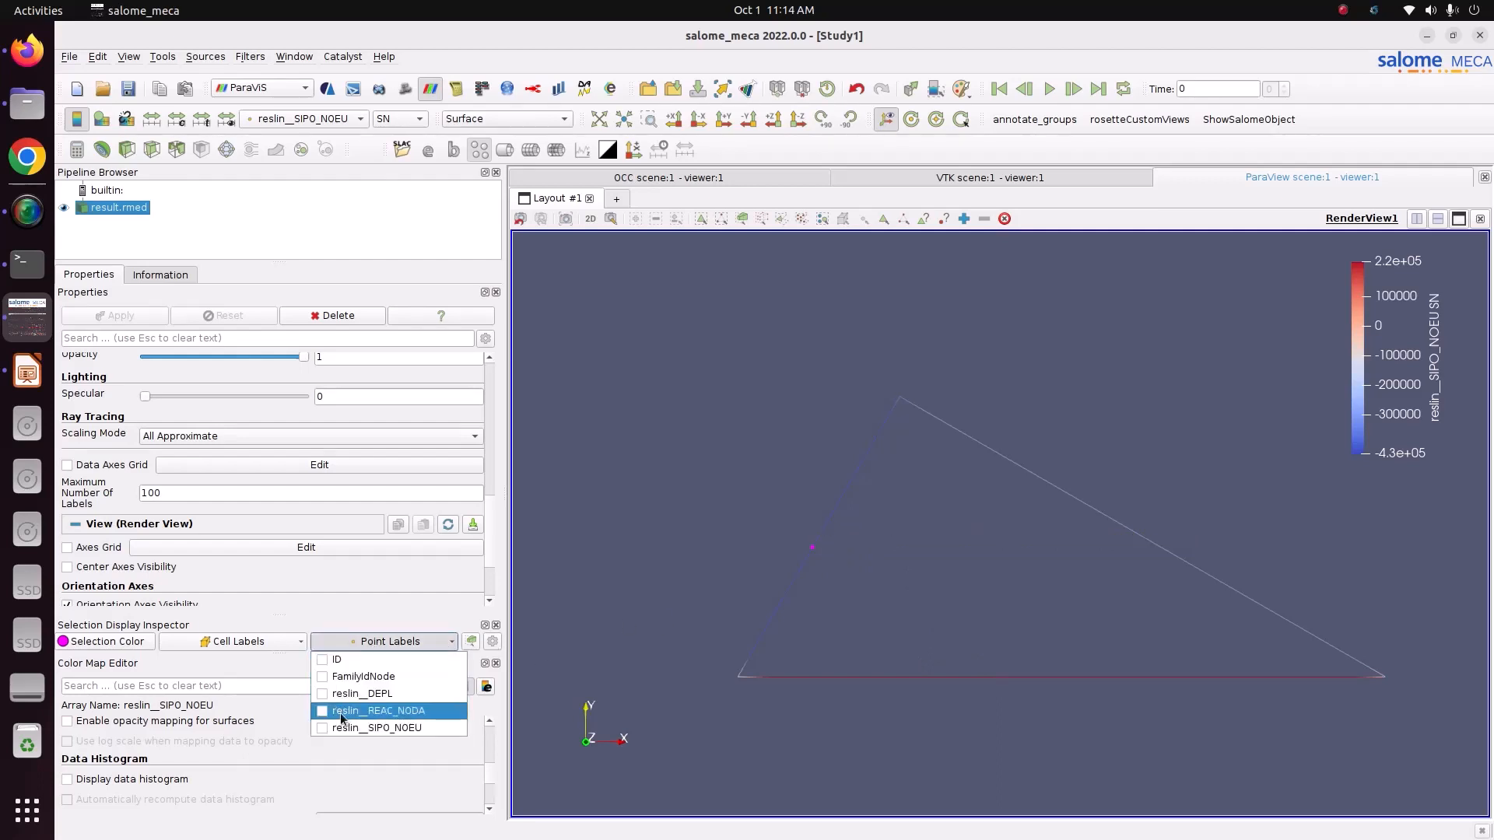
pyautogui.click(420, 726)
pyautogui.scroll(2, 853, 554)
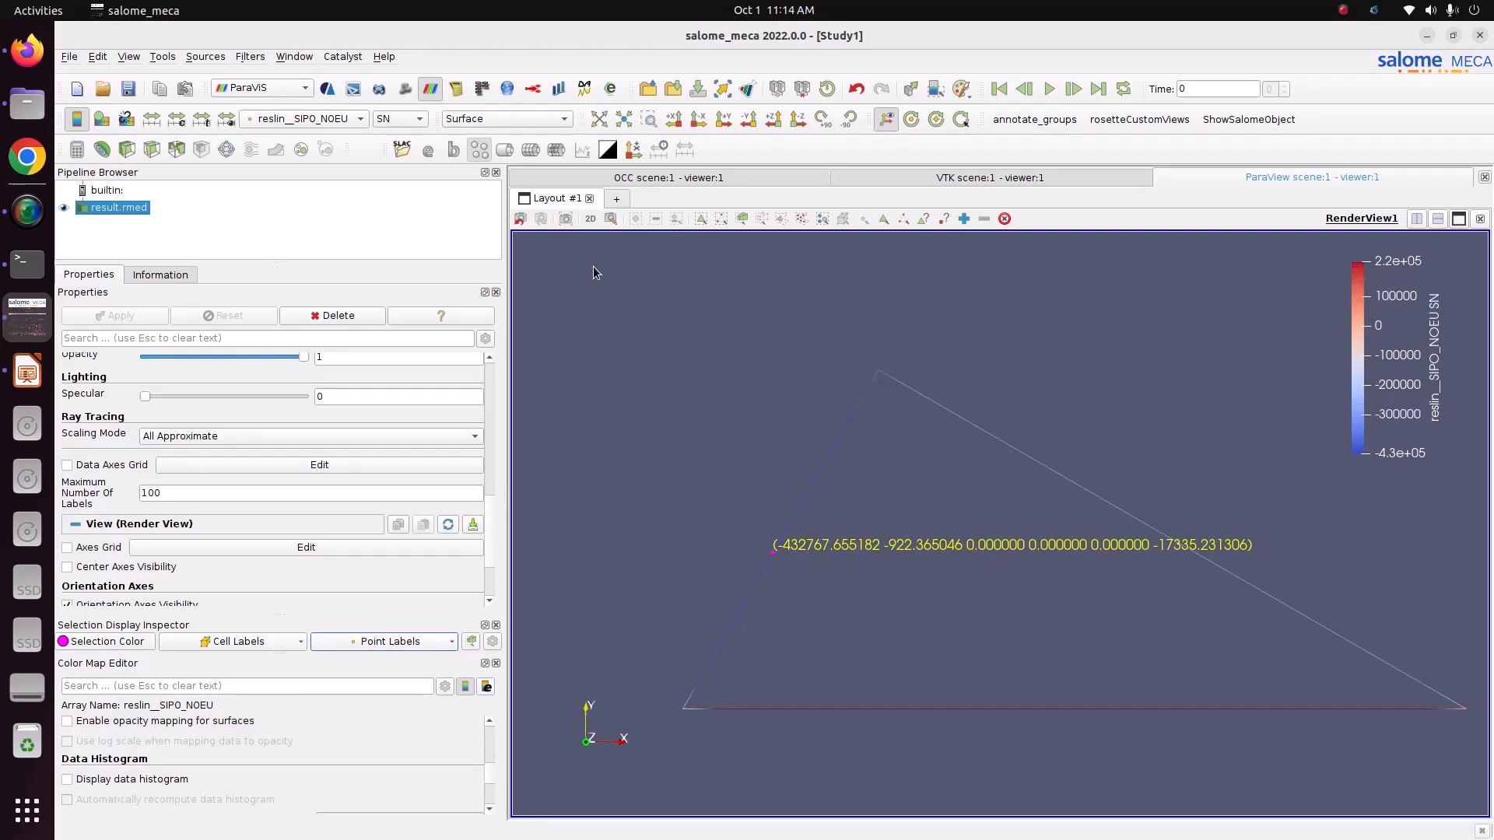
# Step: Select the node midway along the longer inclined bar and read its reslin__SIPO_NOEU stress label
pyautogui.click(761, 219)
pyautogui.click(1097, 492)
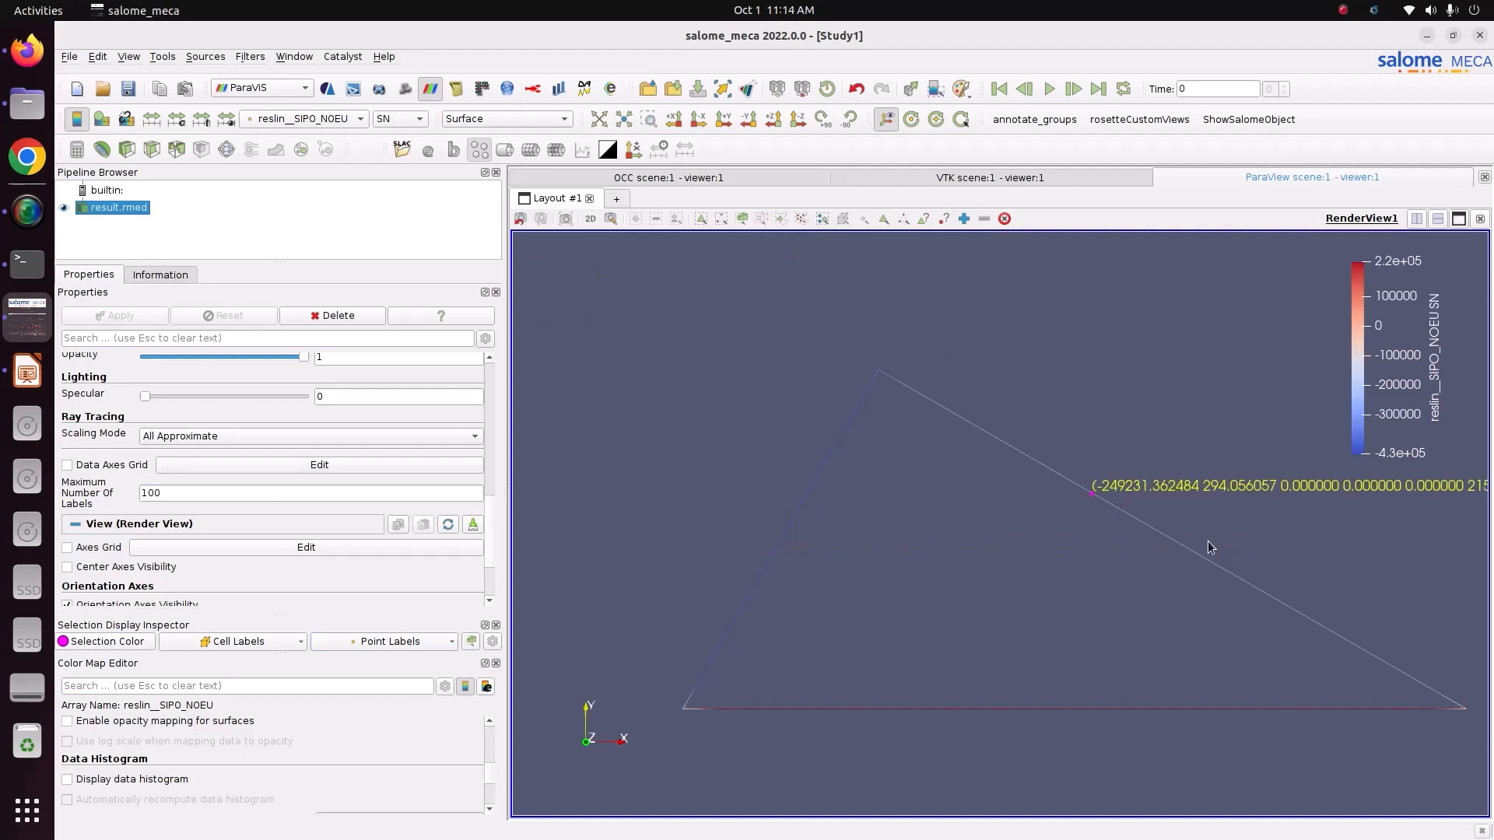
pyautogui.moveTo(1208, 542); pyautogui.dragTo(1156, 541)
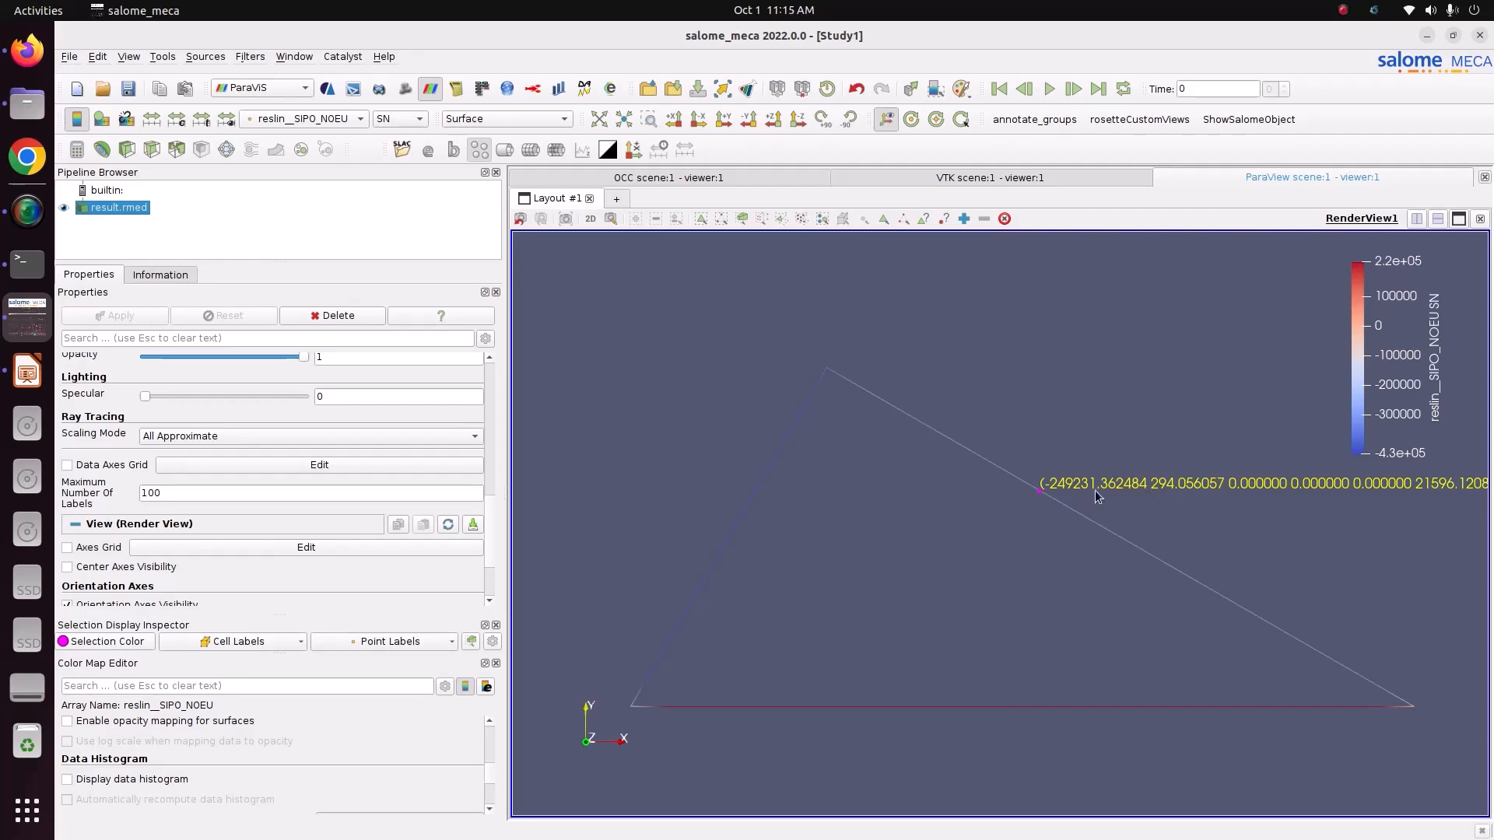
pyautogui.scroll(2, 1089, 501)
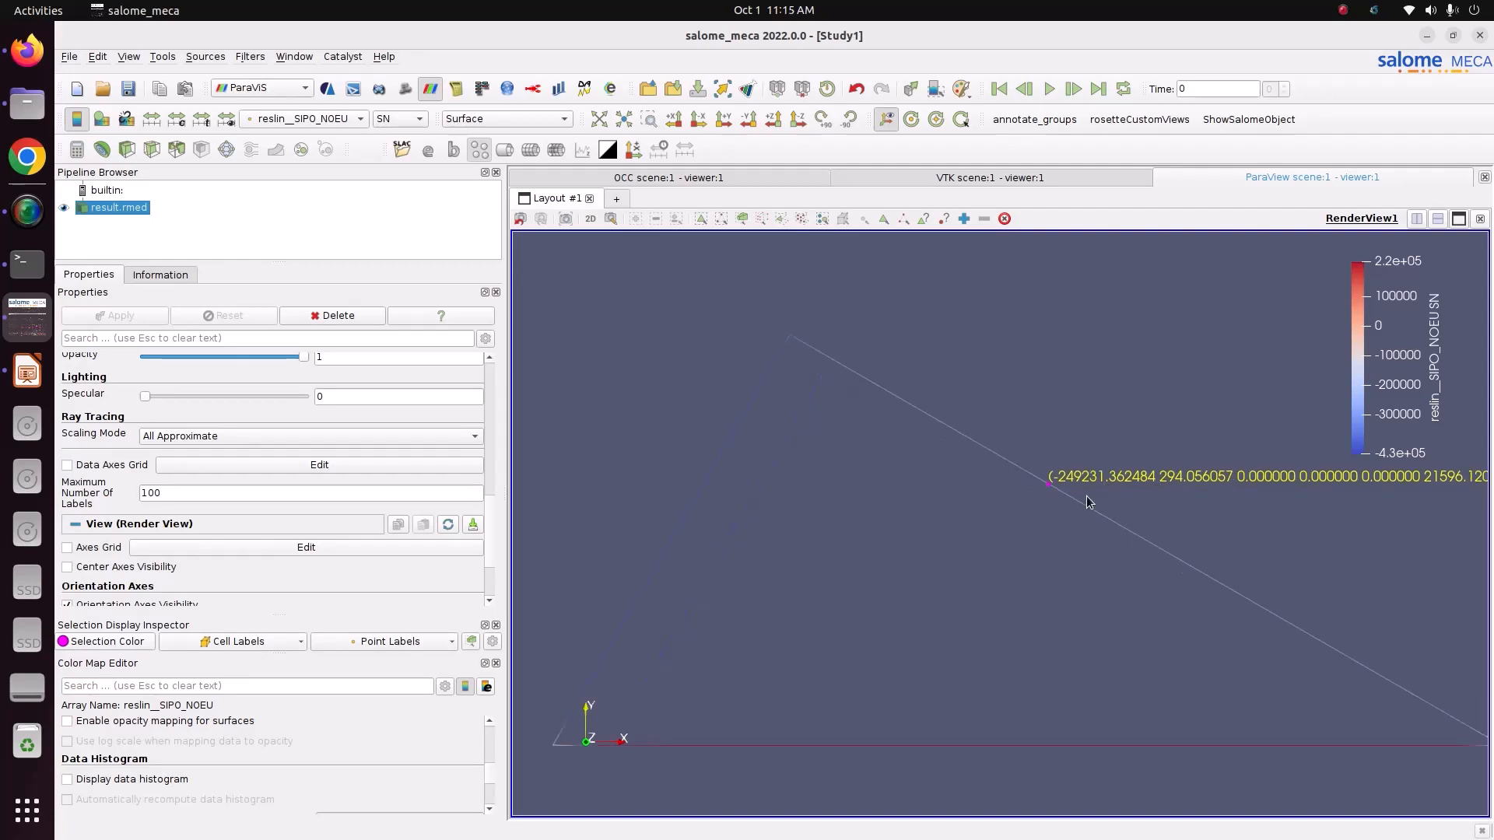
pyautogui.scroll(-3, 1088, 501)
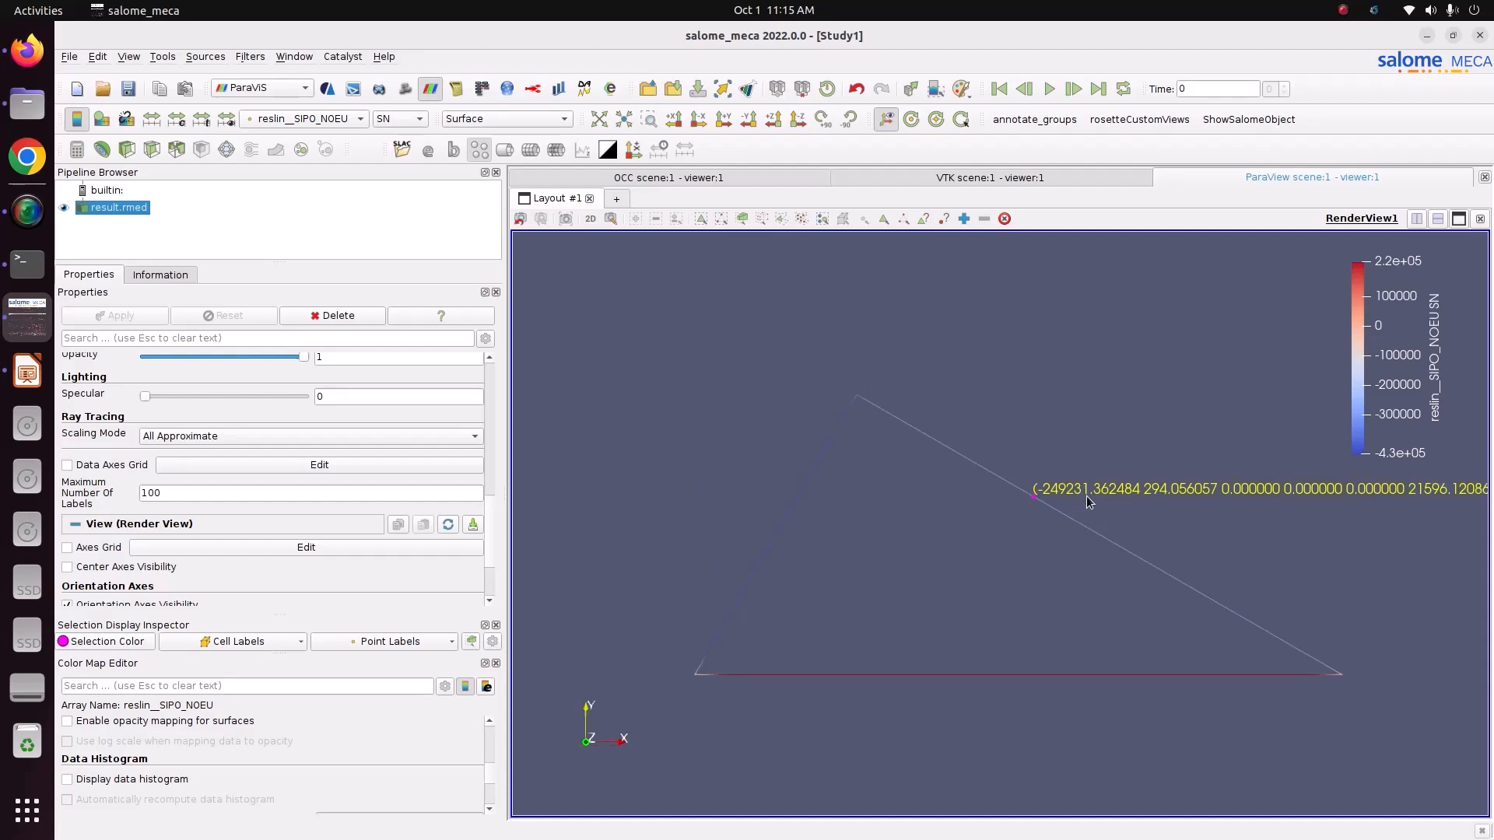
pyautogui.scroll(2, 1087, 502)
pyautogui.scroll(1, 1088, 501)
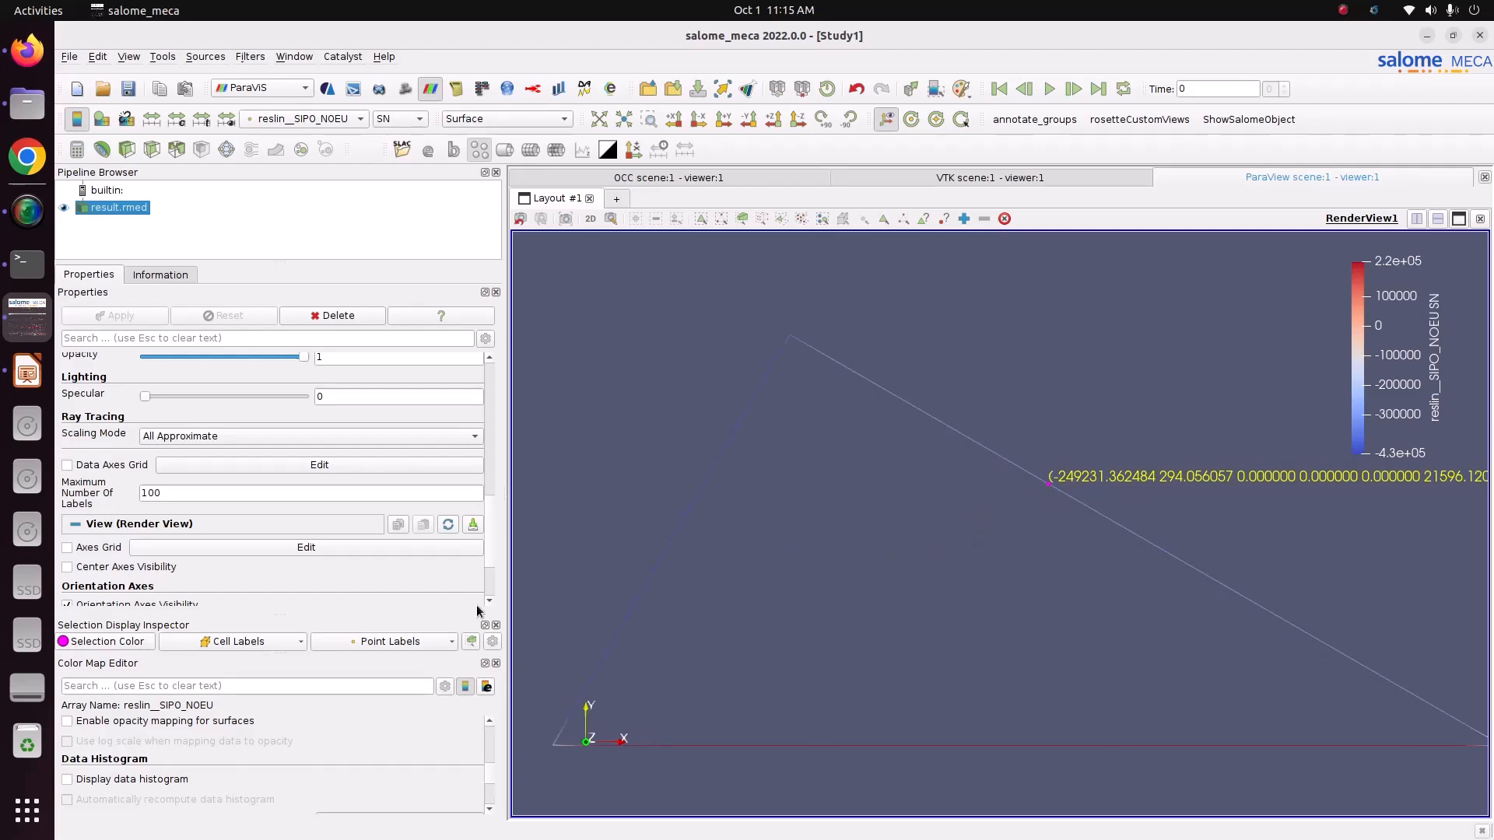
pyautogui.scroll(-5, 951, 605)
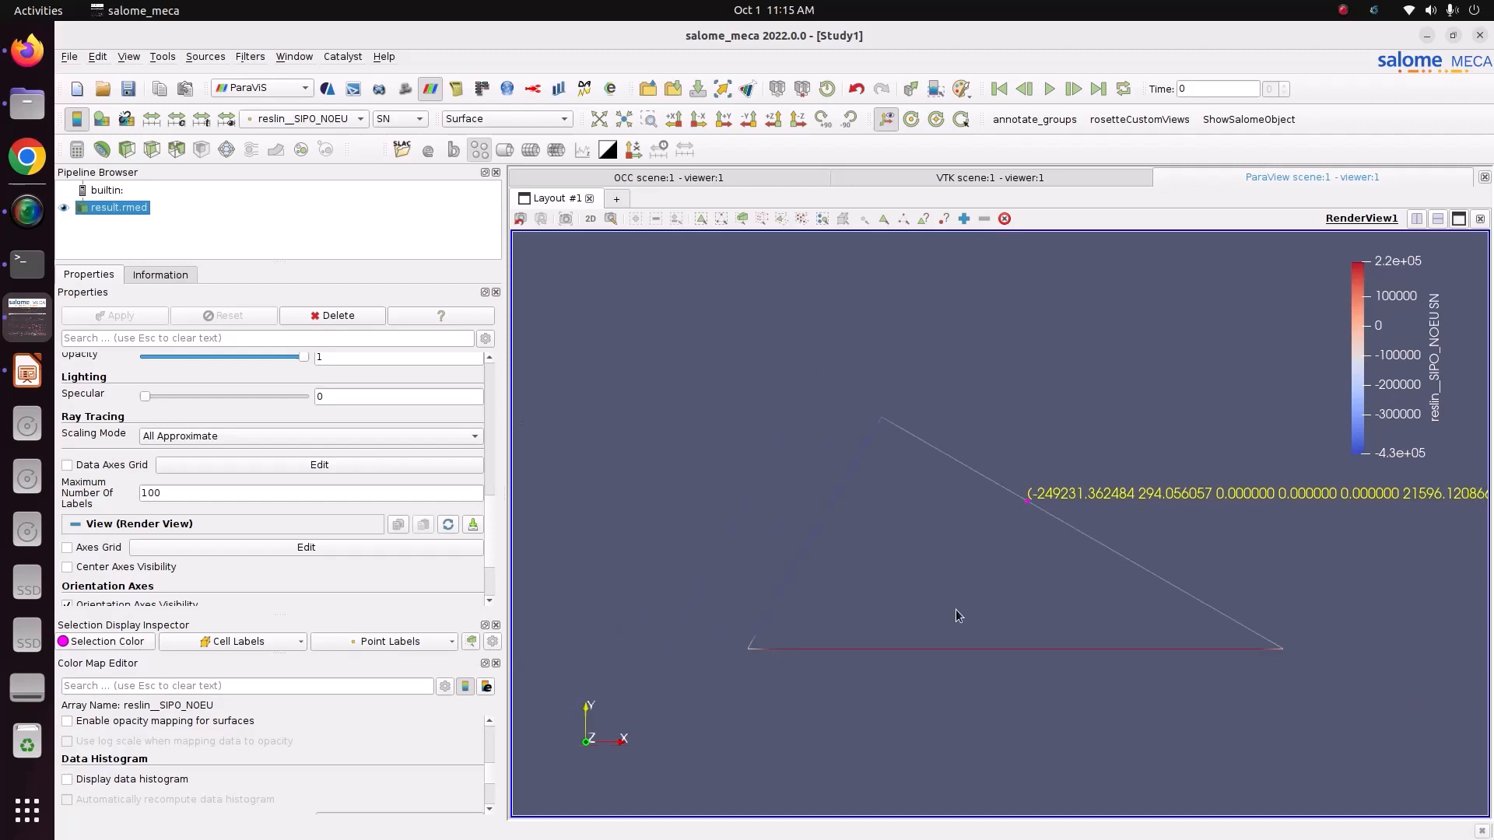
pyautogui.scroll(2, 1166, 585)
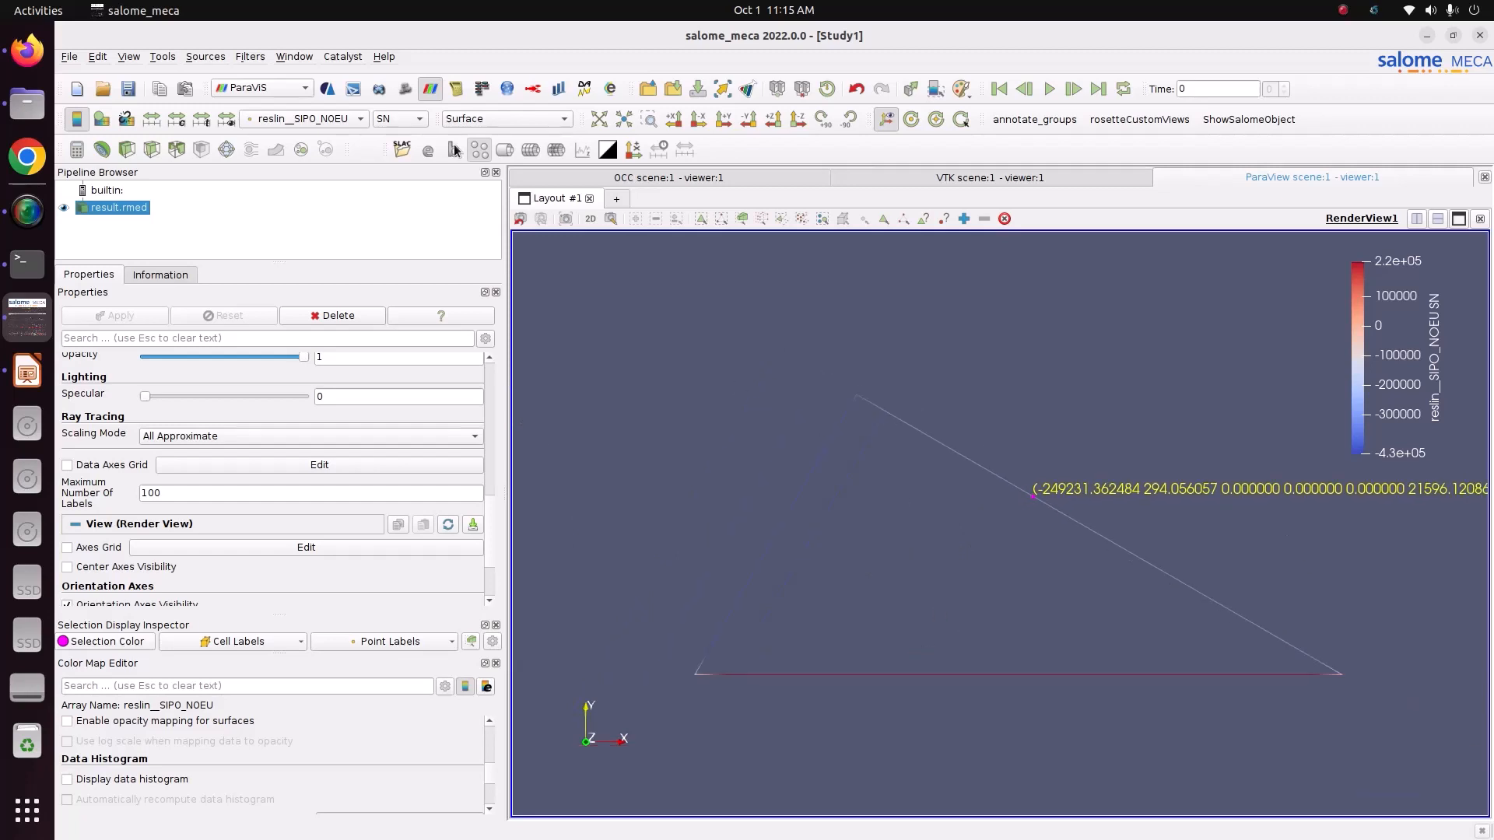
# Step: Apply the Blue to Red Rainbow preset from the Rainbow group to the reslin__SIPO_NOEU color map
pyautogui.click(385, 120)
pyautogui.click(385, 120)
pyautogui.scroll(3, 490, 784)
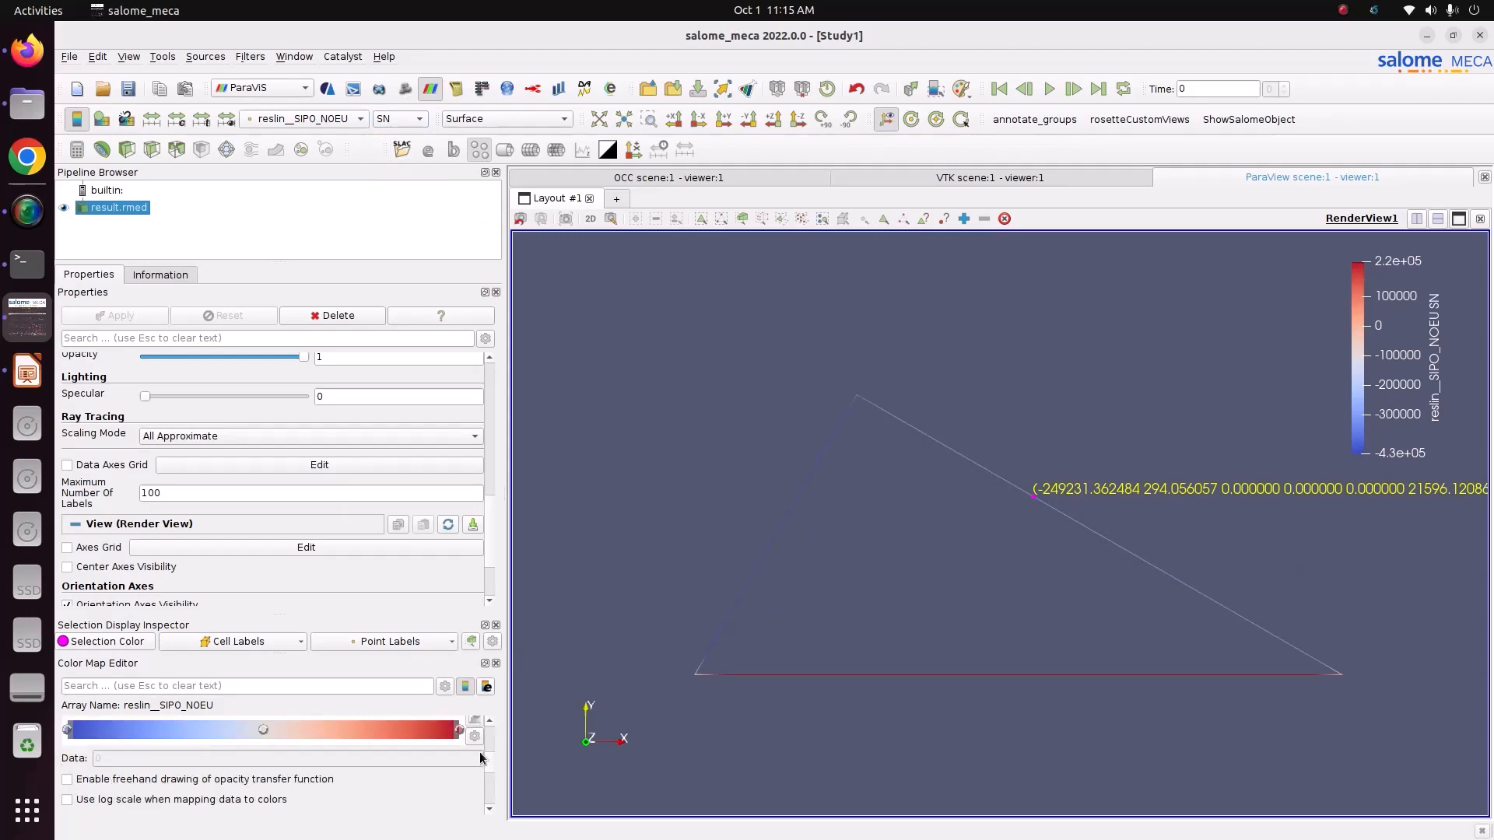
pyautogui.scroll(3, 492, 775)
pyautogui.click(475, 779)
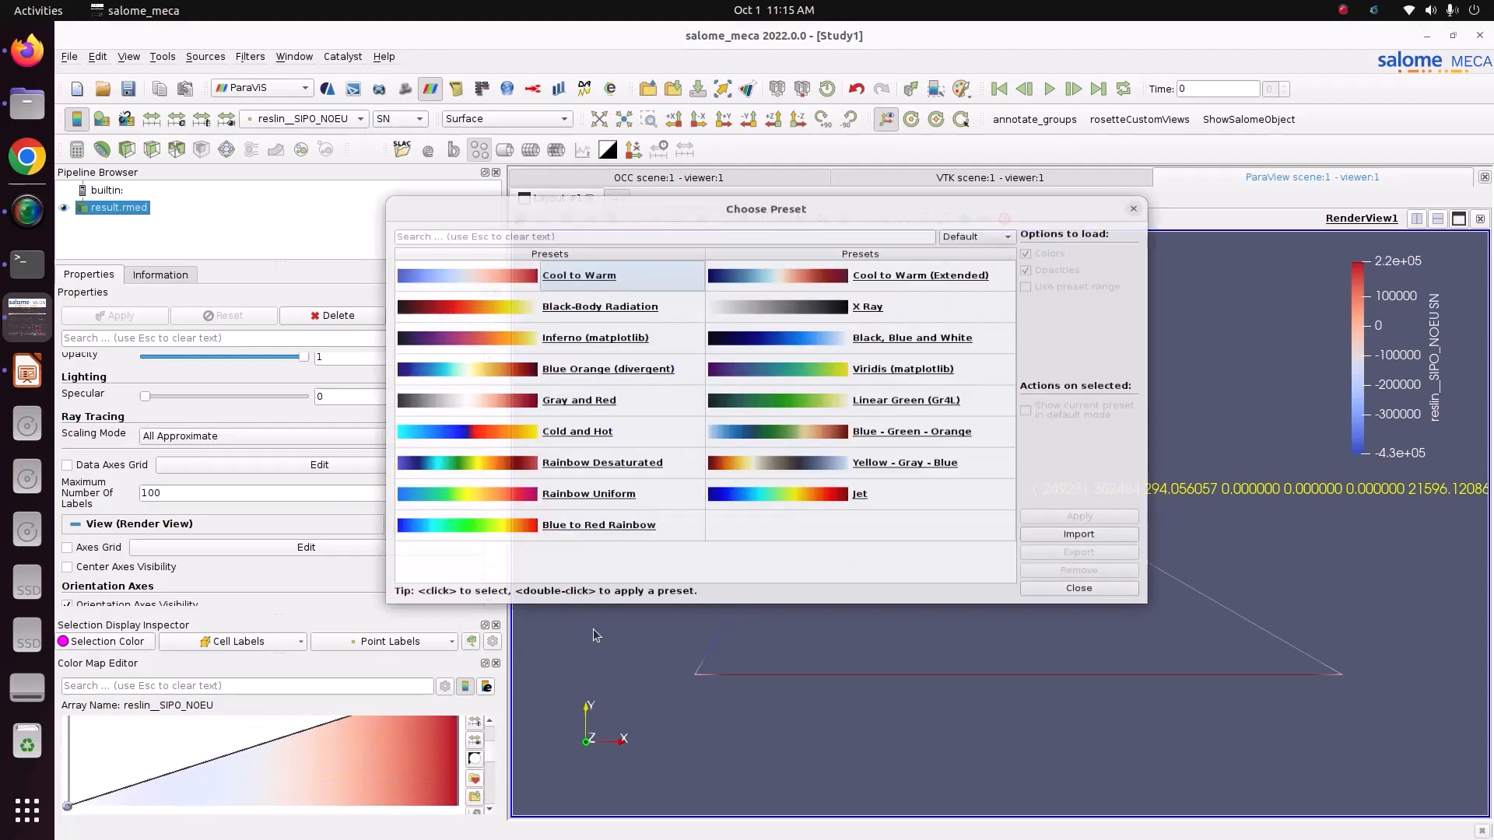
pyautogui.click(972, 216)
pyautogui.click(992, 278)
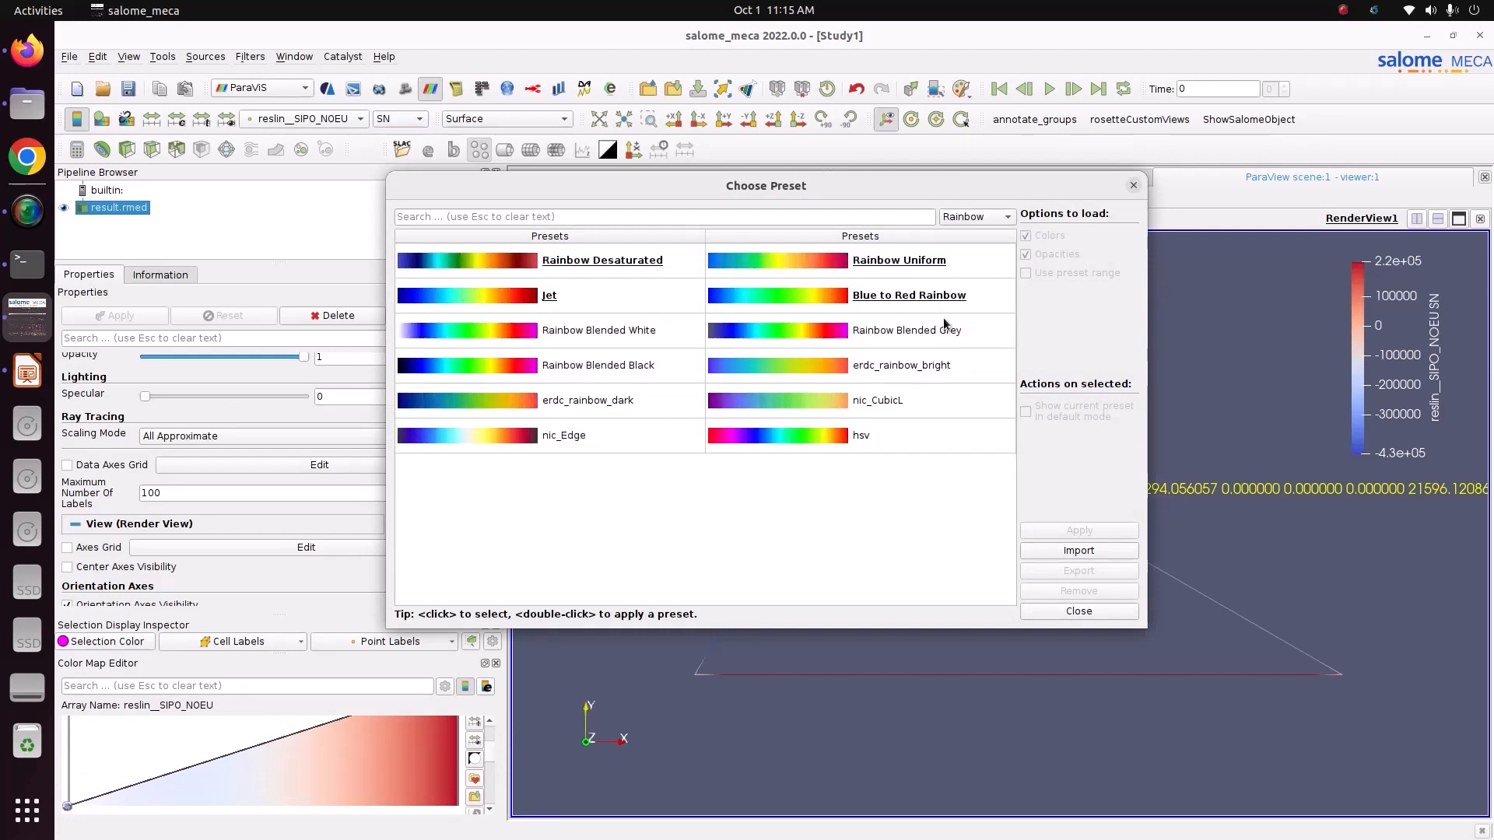
pyautogui.click(926, 296)
pyautogui.click(1079, 530)
pyautogui.click(1078, 611)
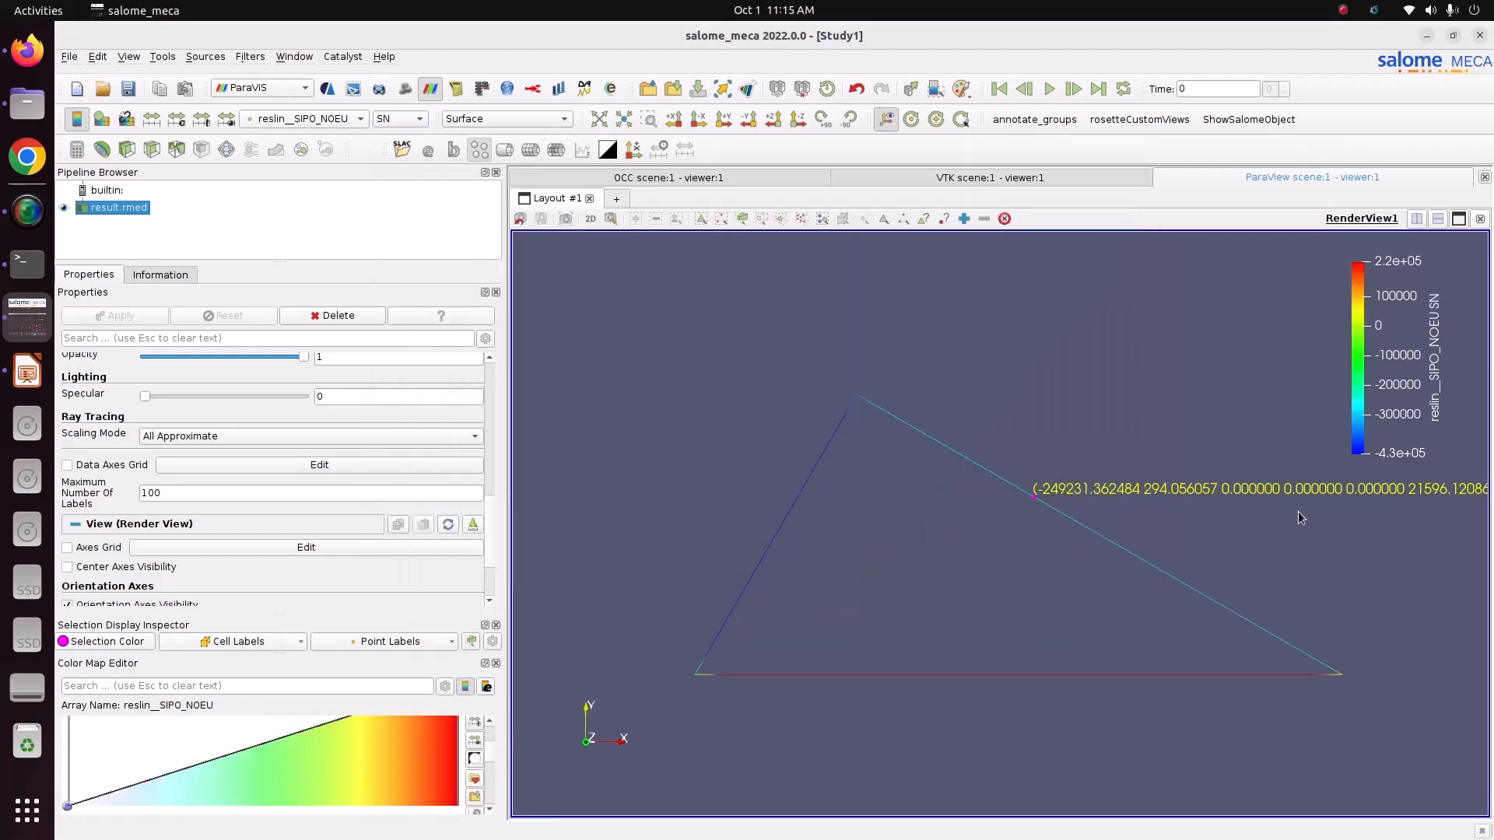
# Step: Clear the node selection and move the color legend slightly inward from the view's edge, closer to the truss
pyautogui.click(1003, 219)
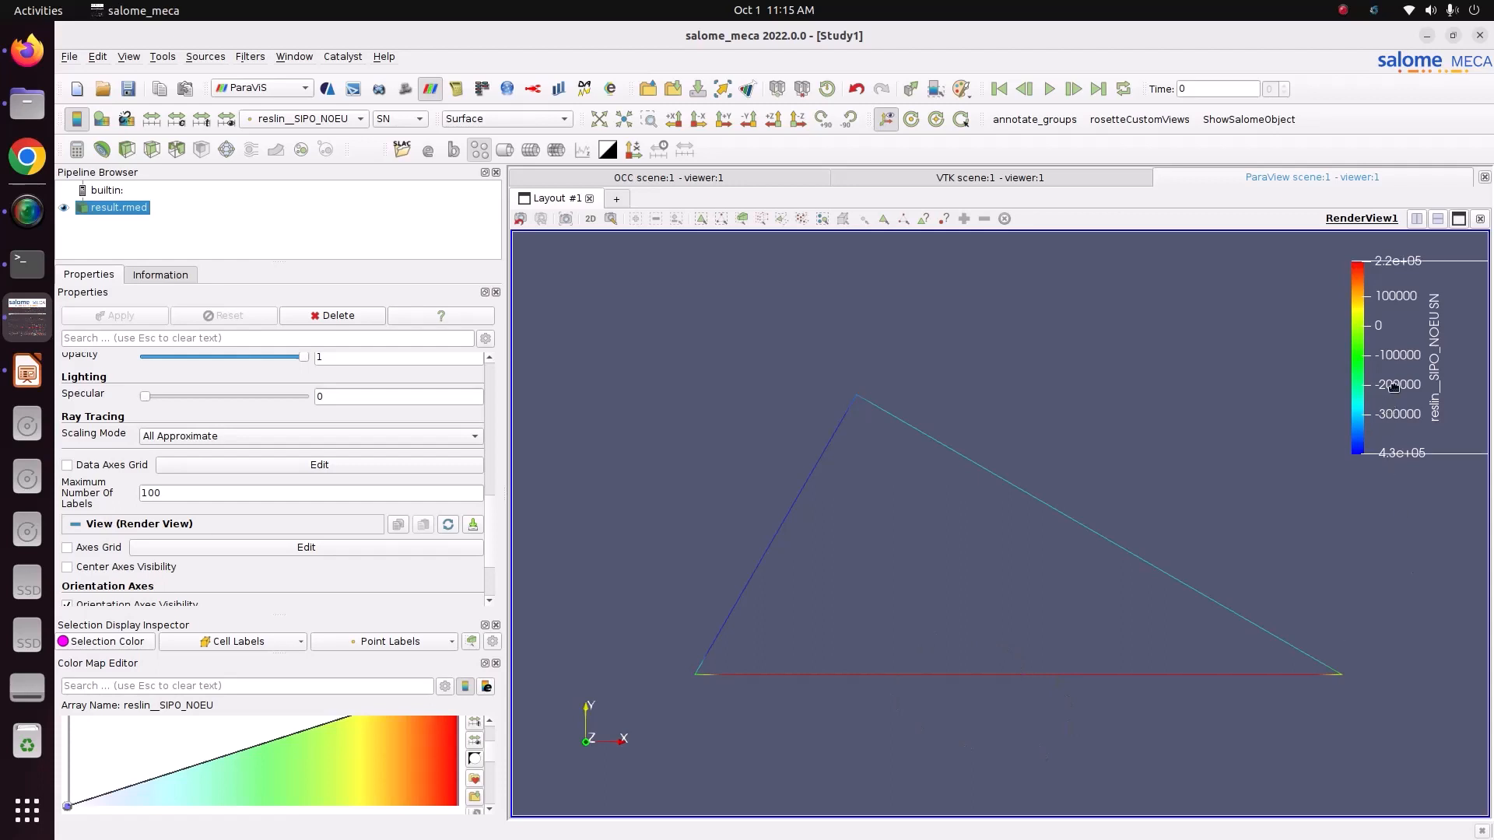
pyautogui.scroll(2, 1166, 700)
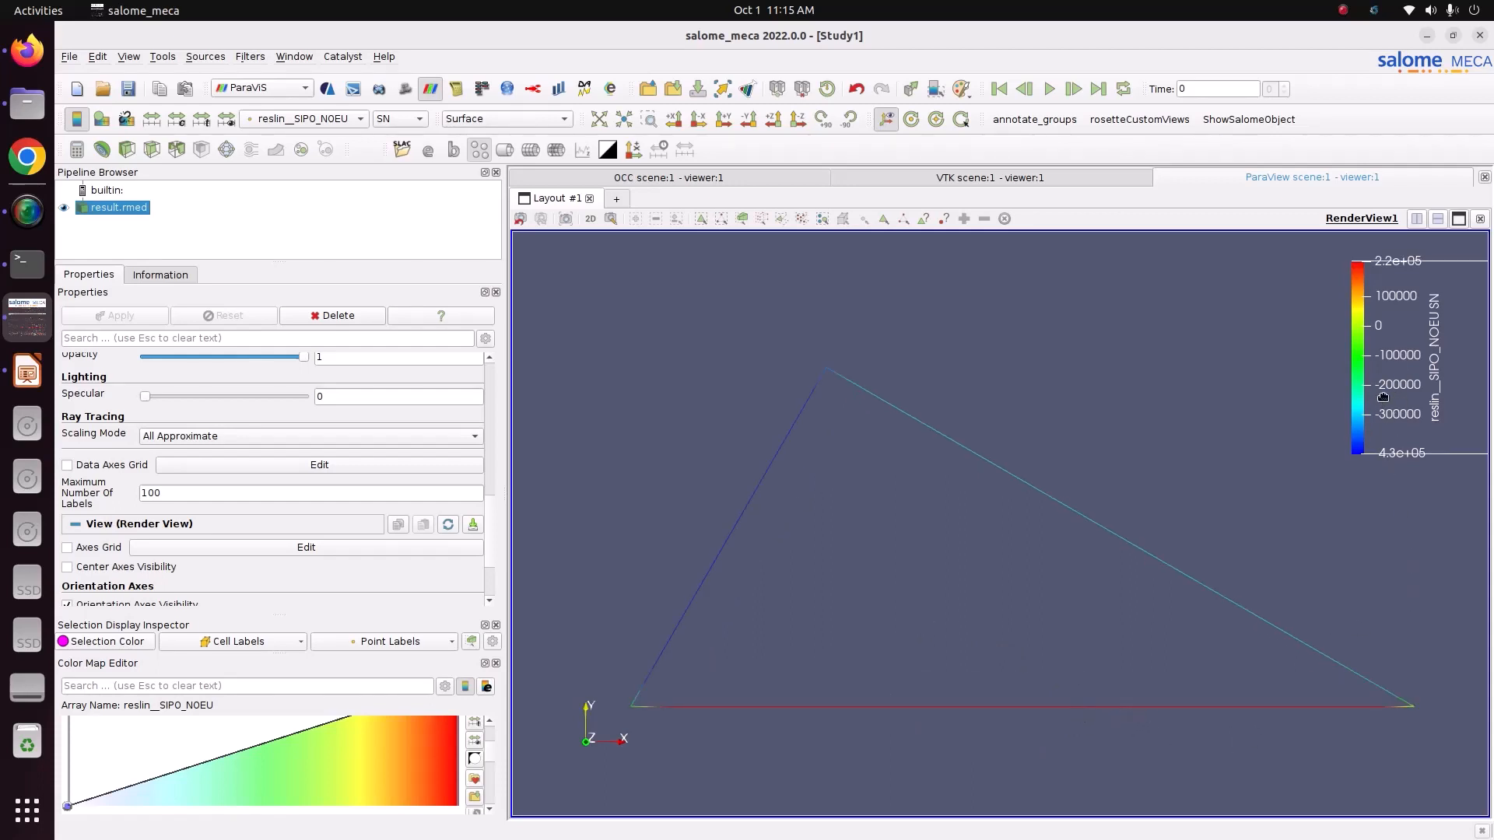
pyautogui.moveTo(1382, 402); pyautogui.dragTo(1304, 401)
pyautogui.scroll(-2, 933, 685)
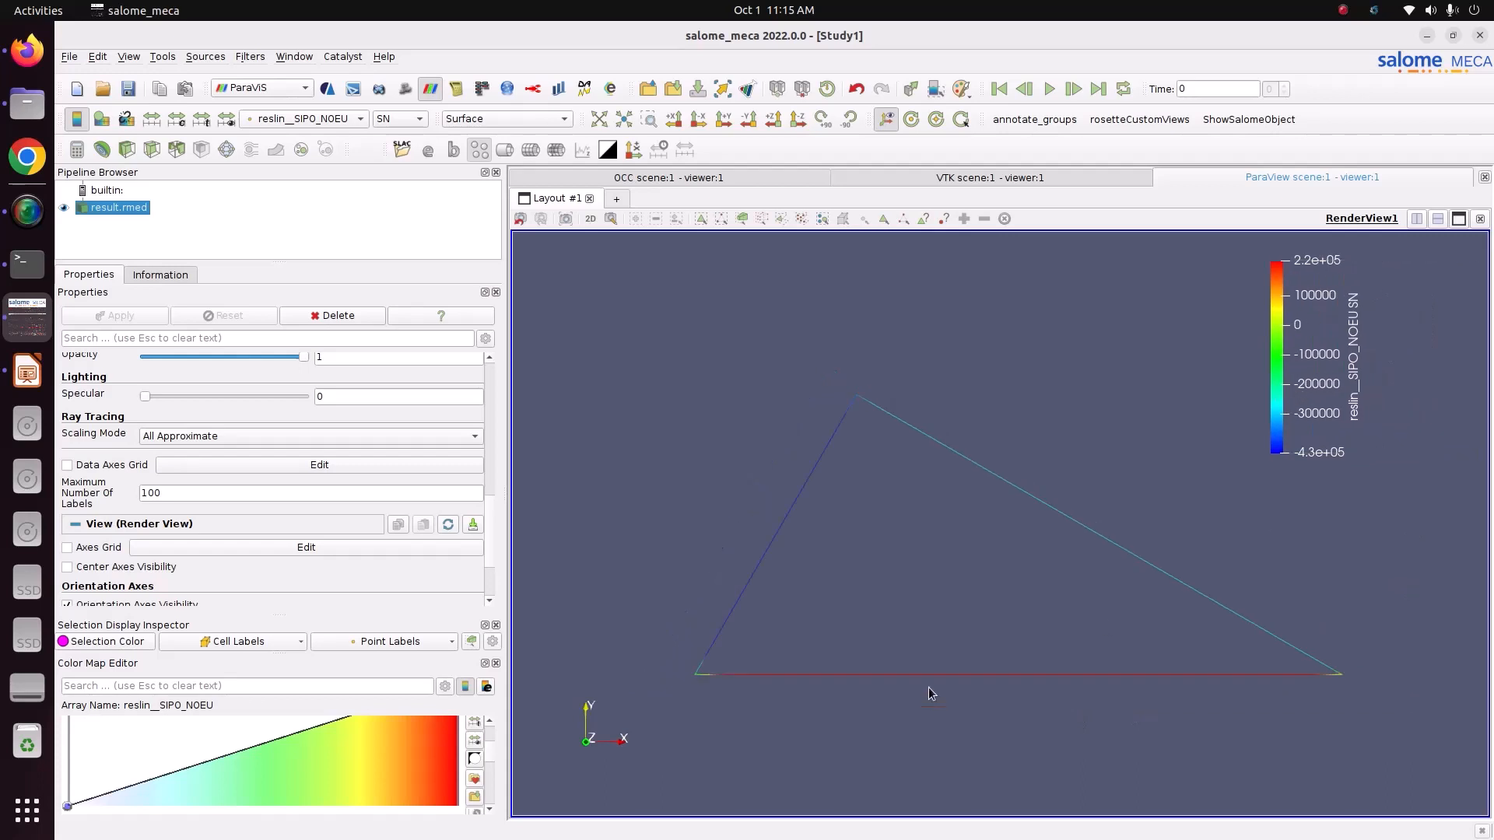